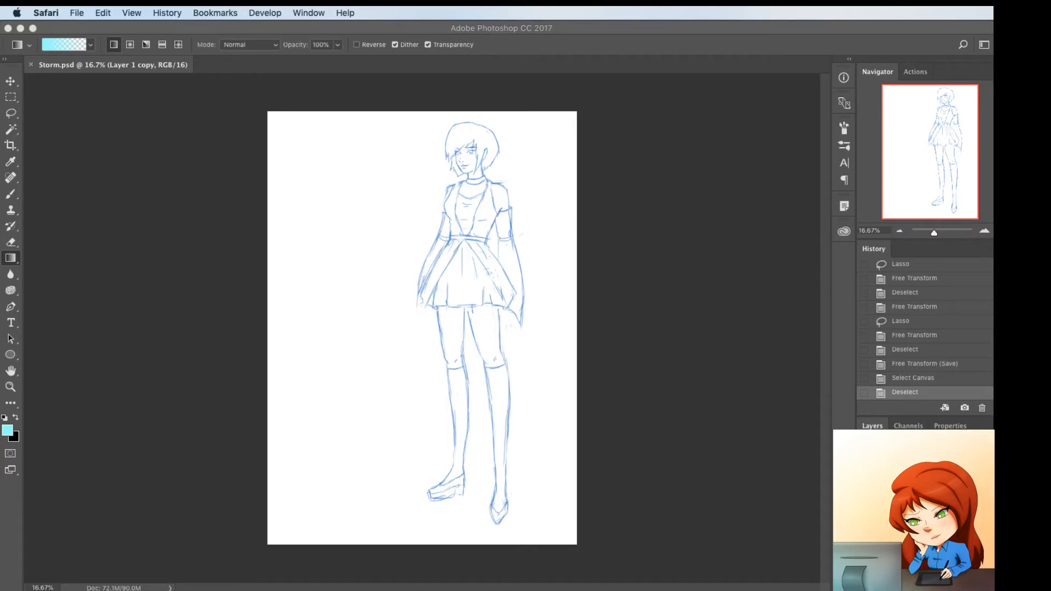
Select the Pen tool and reduce the opacity of the sketch layer Layer 1 copy 2 to 30%
key("super+Tab")
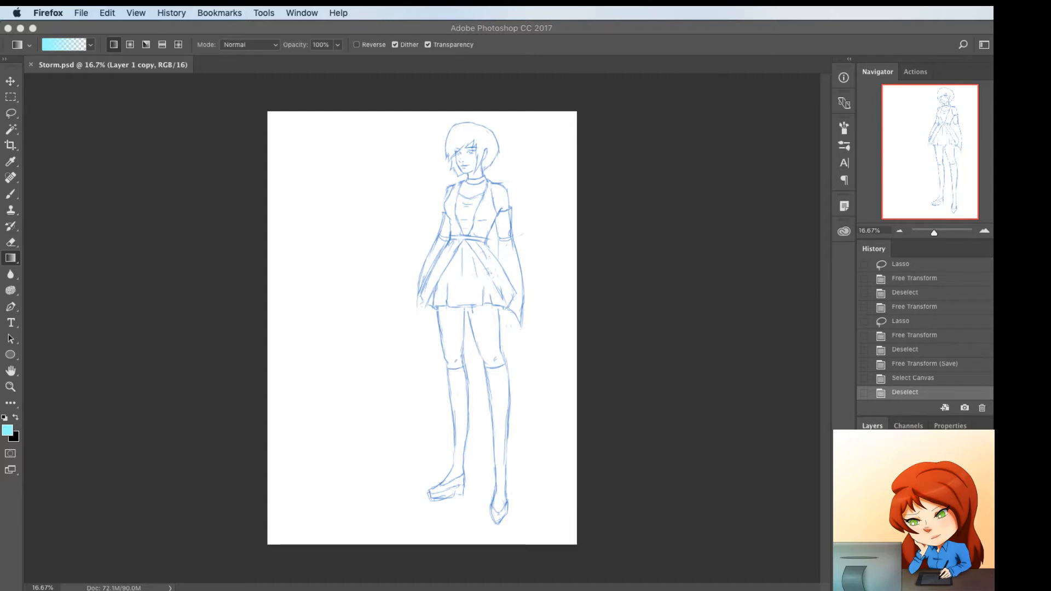
left_click(725, 505)
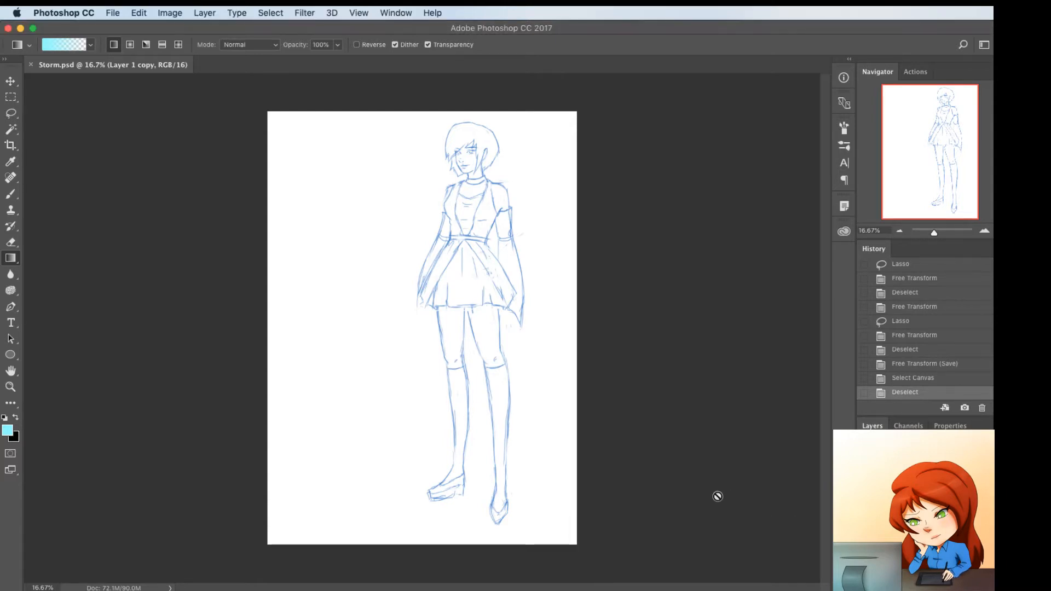
key("p")
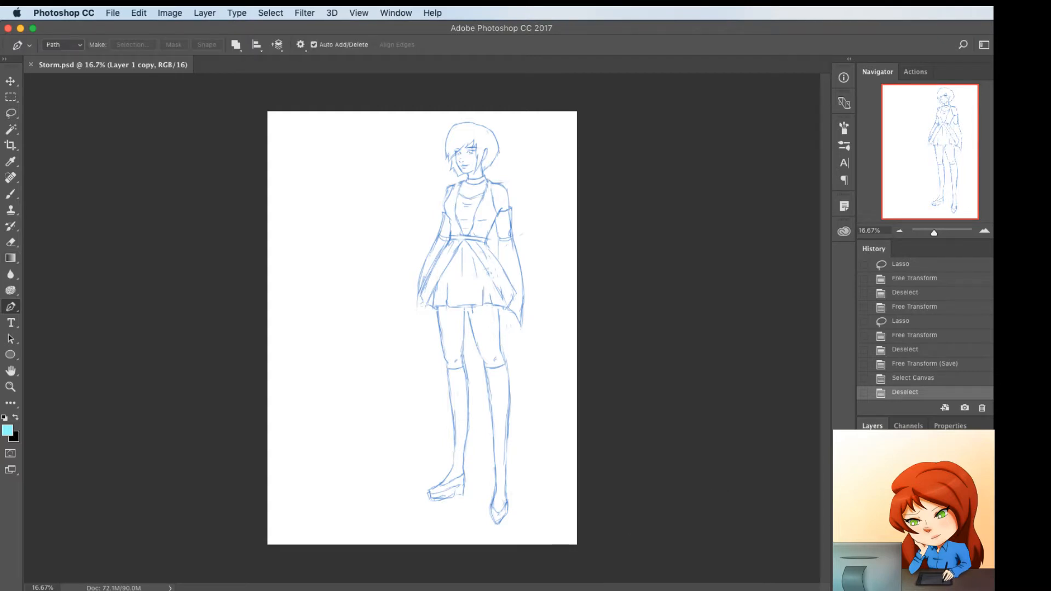
key("super+Tab")
key("super+Tab")
key("super+plus")
left_click(920, 498)
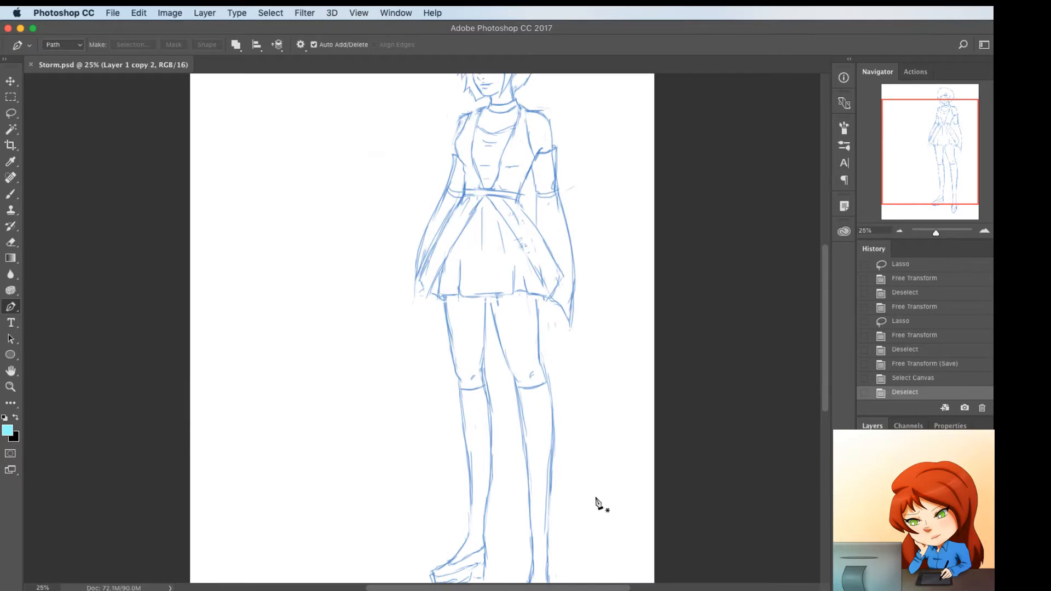
scroll(531, 473, "up", 5)
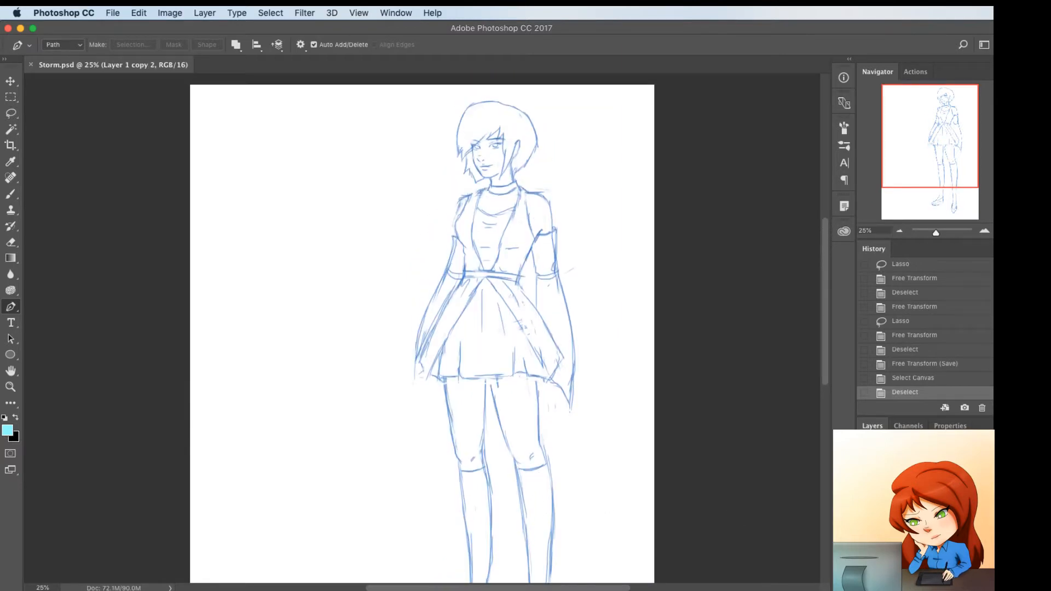
key("3")
key("super+plus")
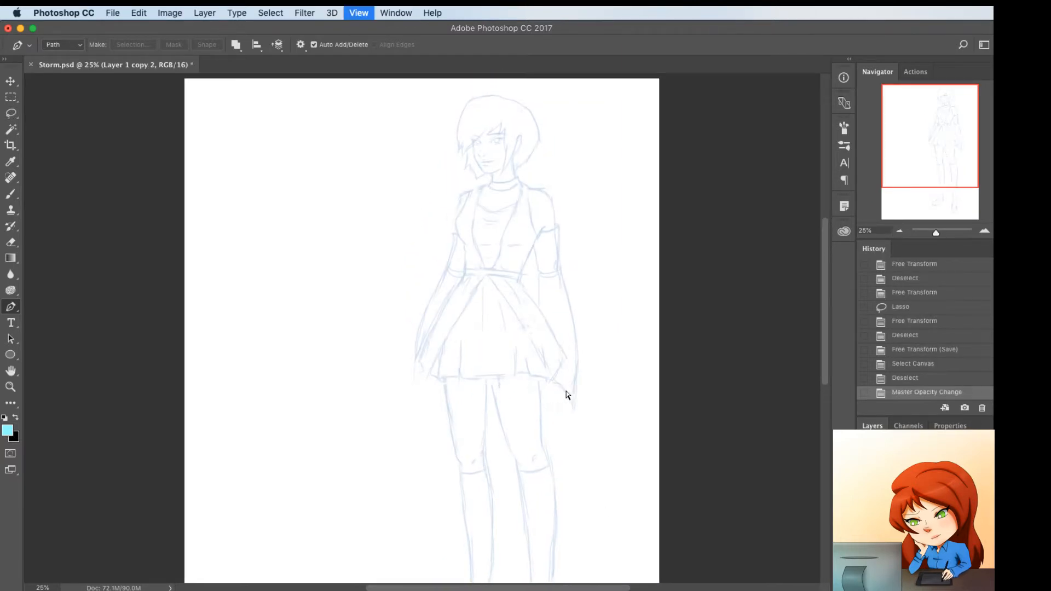
Trace the long sweep of the fringe across the forehead and one eye with a slightly curved path
key("super+plus")
scroll(567, 394, "up", 5)
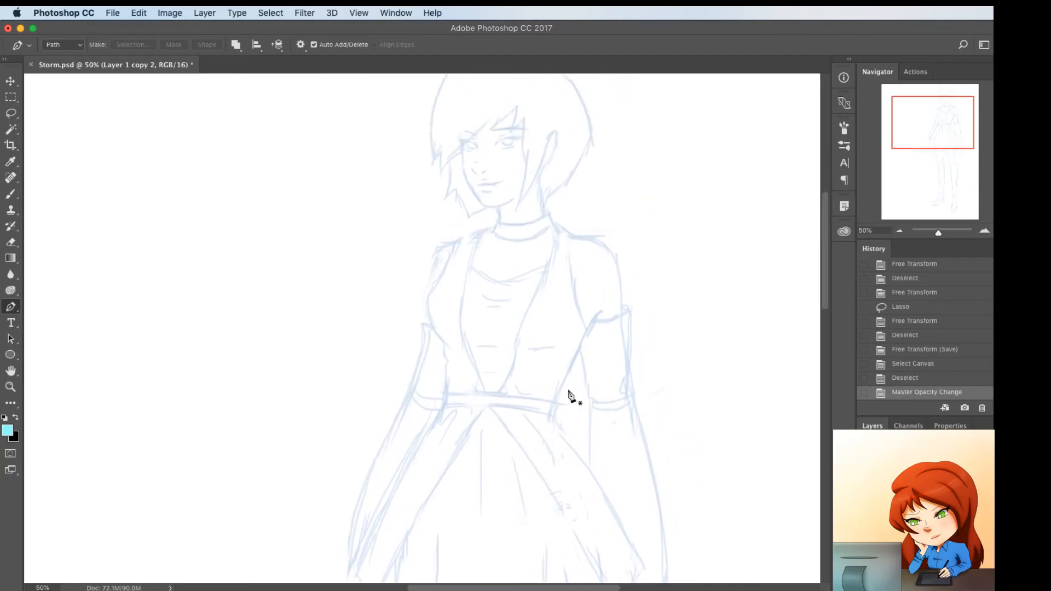
key("super+plus")
key("super+plus")
scroll(570, 394, "down", 4)
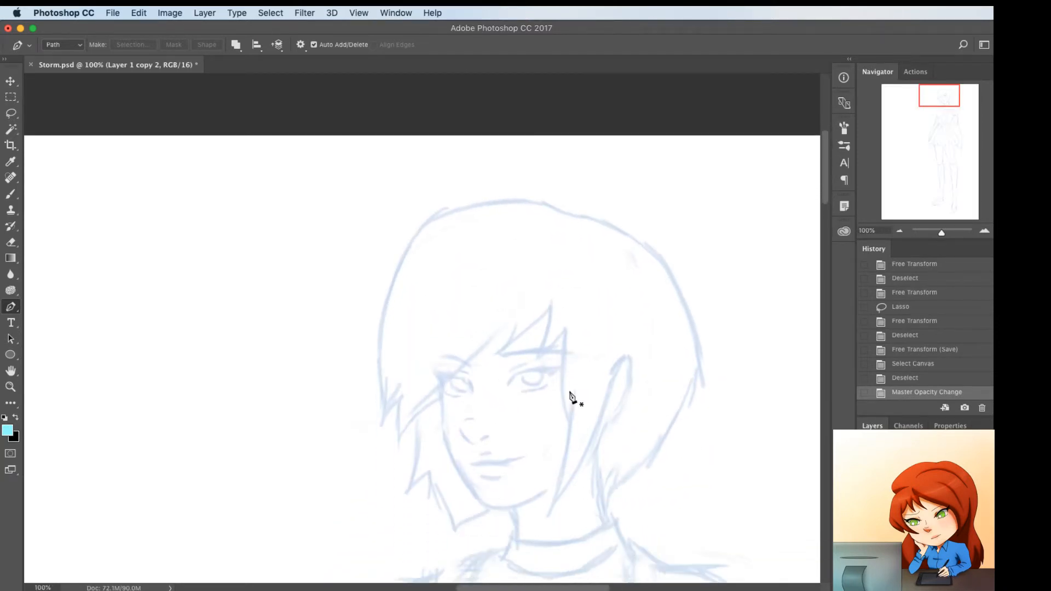
left_click(524, 275)
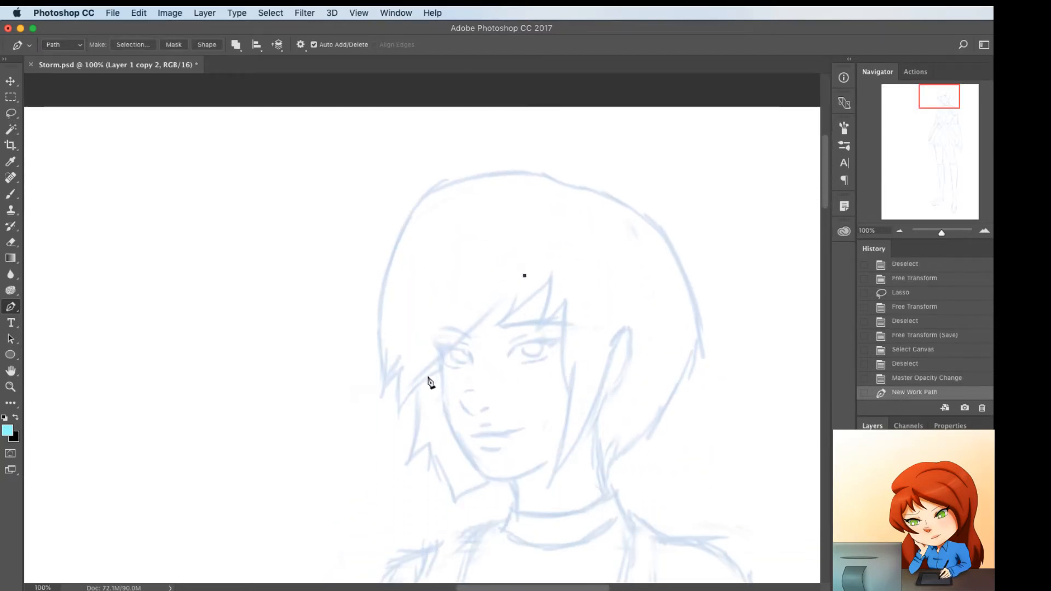
left_click(405, 385)
mouse_move(465, 331)
left_mouse_down()
mouse_move(465, 347)
mouse_move(465, 336)
left_mouse_up()
Trace the first pointed strand beside the fringe sweep as a new path, curving both of its edges along the sketch
left_click(517, 283)
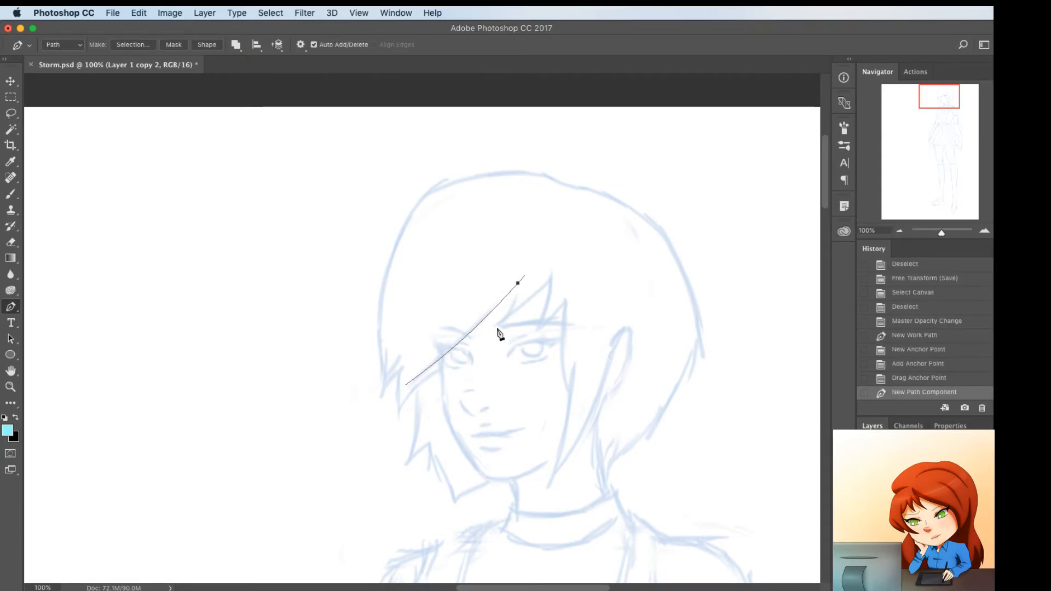
left_click(497, 327)
left_click(505, 310)
left_click_drag(505, 310, 545, 304)
left_click(550, 281)
left_click(539, 292)
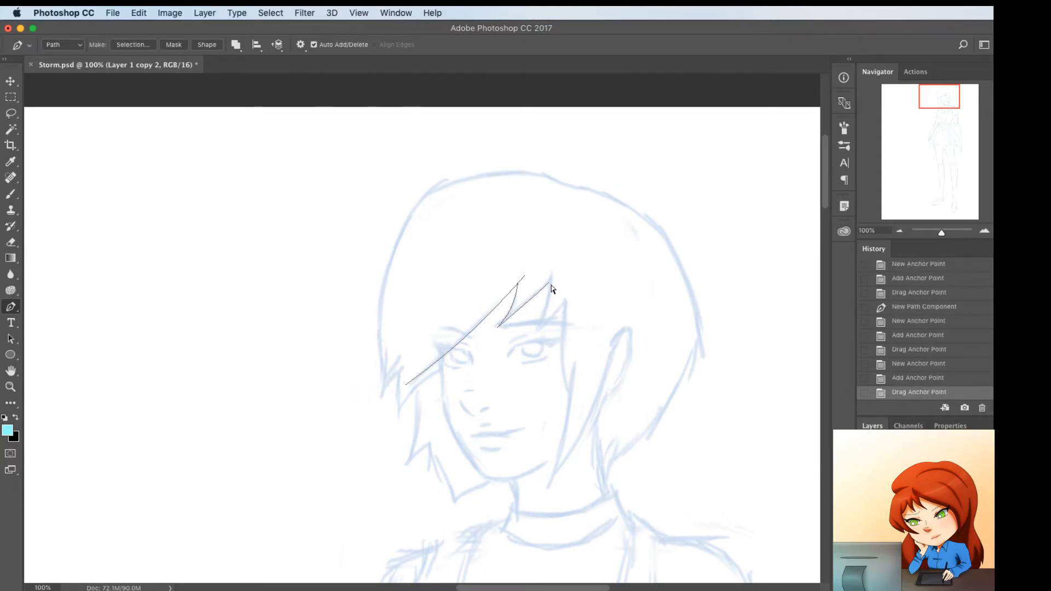
left_click(545, 285, "super")
left_click_drag(549, 281, 553, 275)
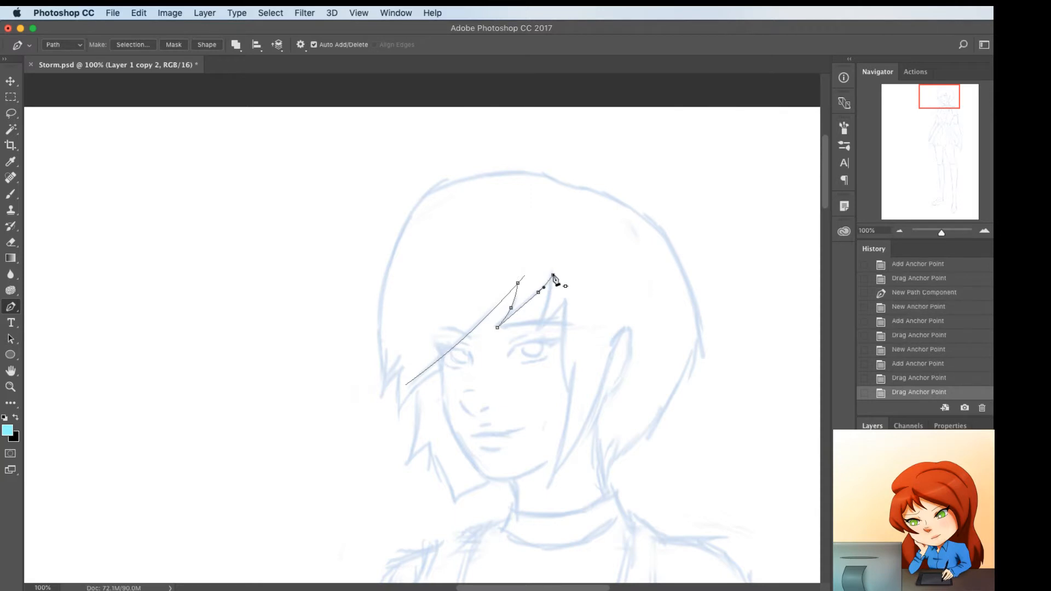
Continue the fringe path with a second pointed strand above the other eye, curving both edges to follow the sketch
left_click(553, 276)
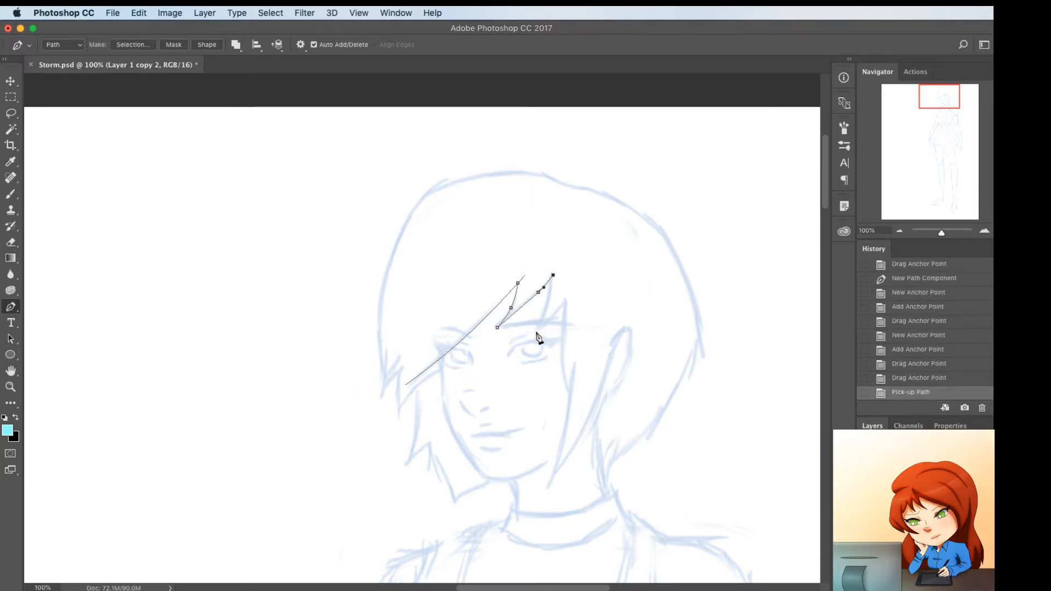
left_click(531, 333)
left_click(540, 309)
left_click_drag(540, 309, 556, 316)
left_click(567, 302)
left_click(556, 311)
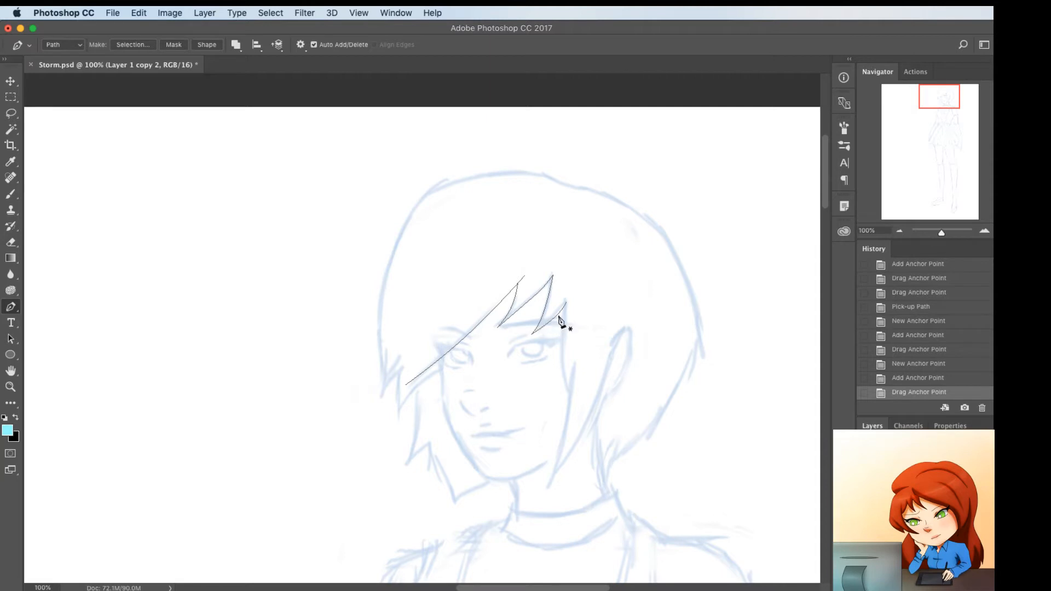
Trace a curved path from the end of the fringe down past the outer corner of the eye
left_click(563, 309)
left_click(568, 393)
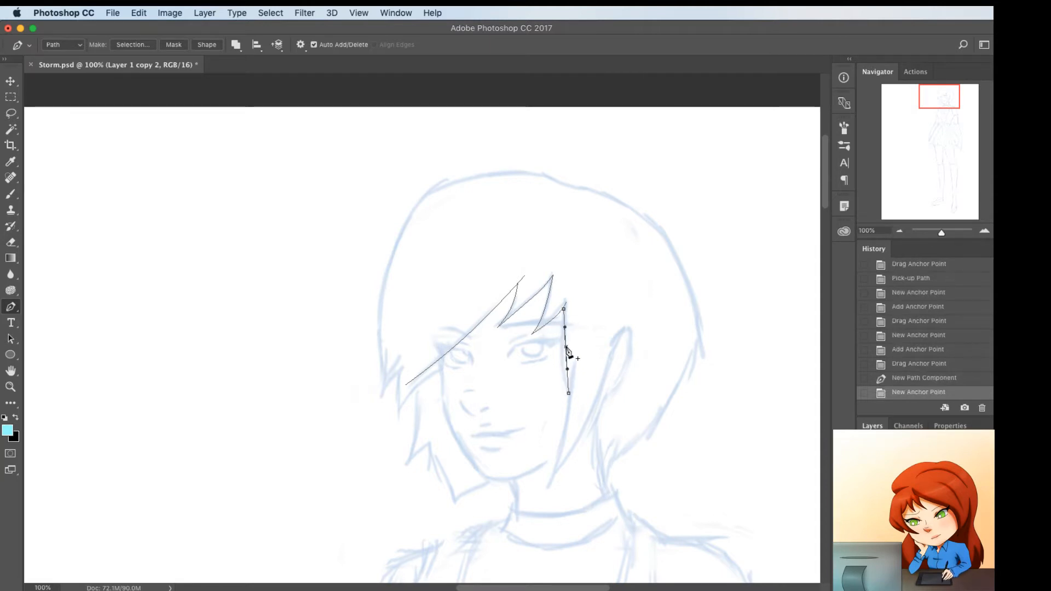
left_click_drag(567, 351, 562, 355)
Trace the front edge of the side lock down the cheek to its tip and adjust the fringe line to meet it
left_click(575, 364)
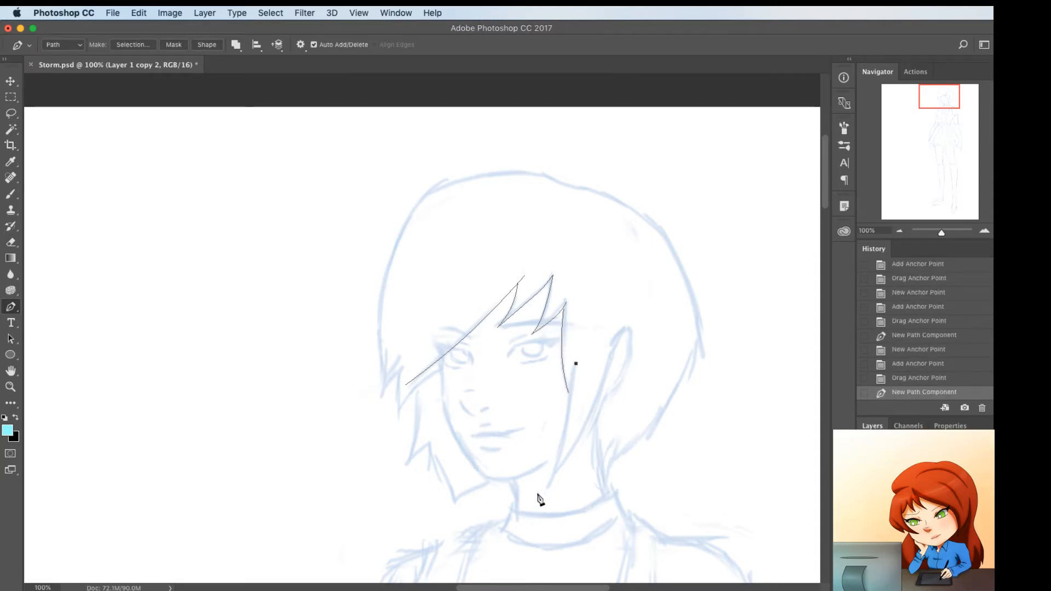
left_click(538, 496)
key("super+z")
left_click(545, 495)
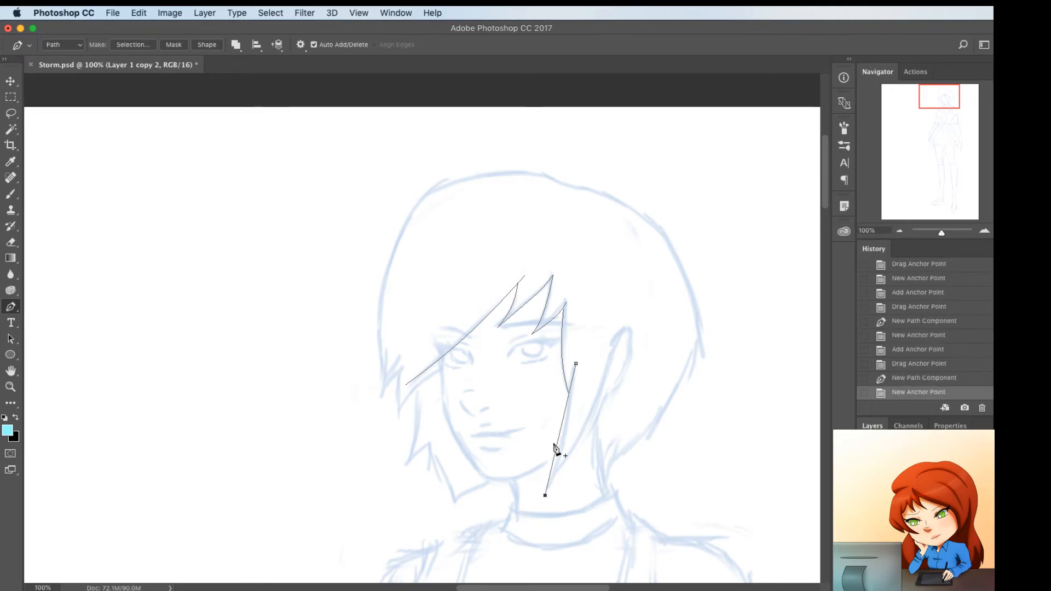
left_click(558, 438)
left_click_drag(558, 439, 563, 436)
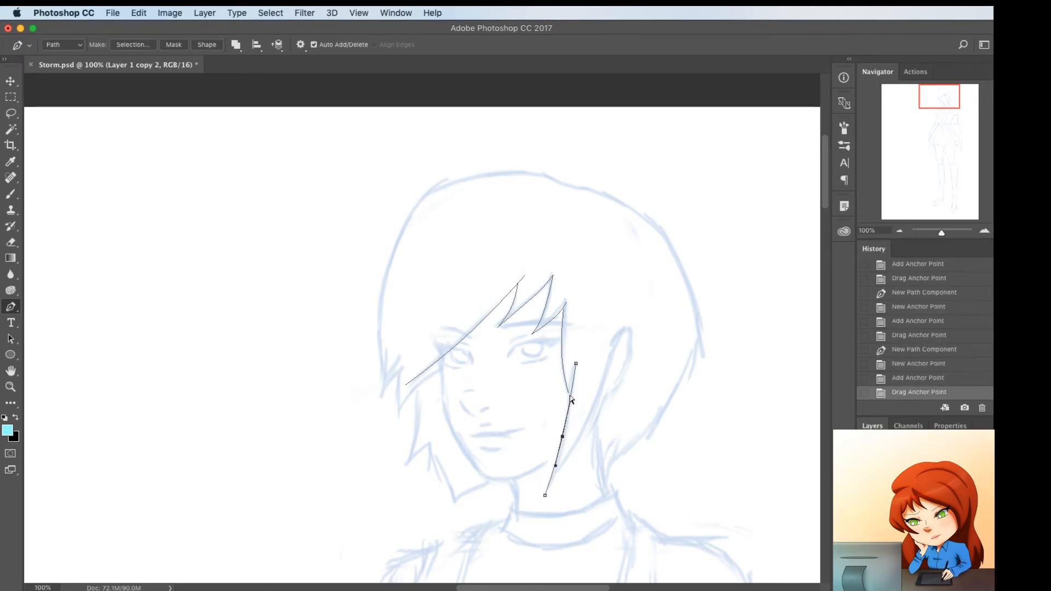
left_click_drag(569, 393, 570, 402)
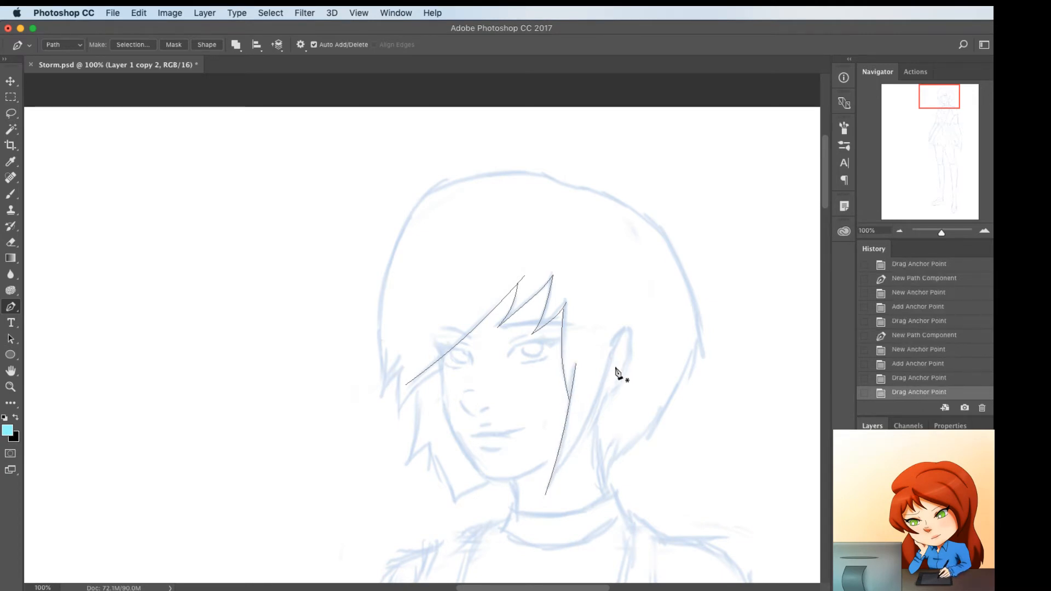
Trace the back edge of the side lock from the ear to its tip, curve it and reposition the tip
left_click(621, 321)
left_click(545, 495)
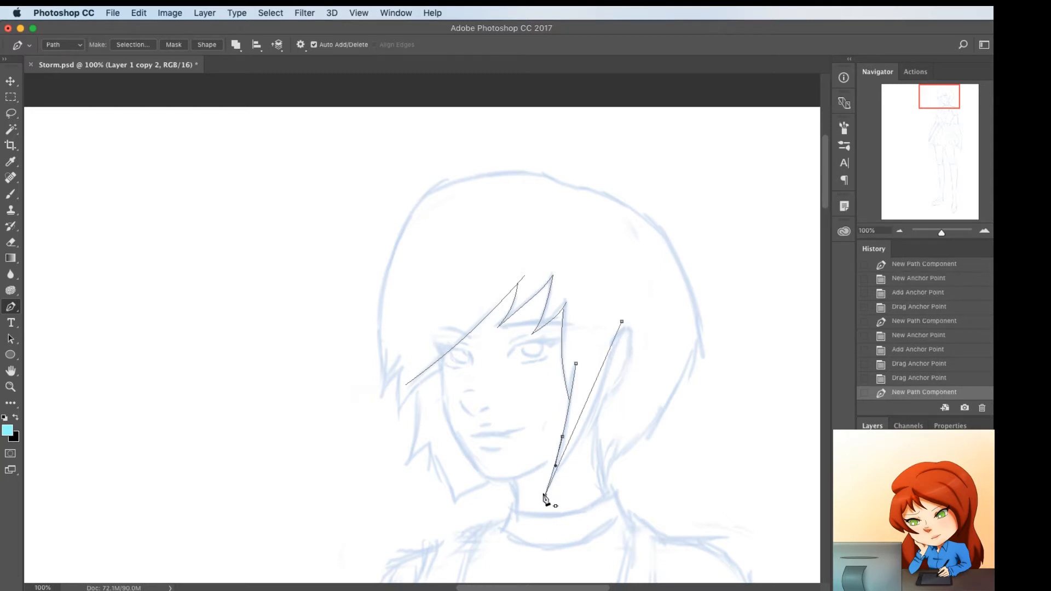
left_click_drag(587, 412, 590, 422)
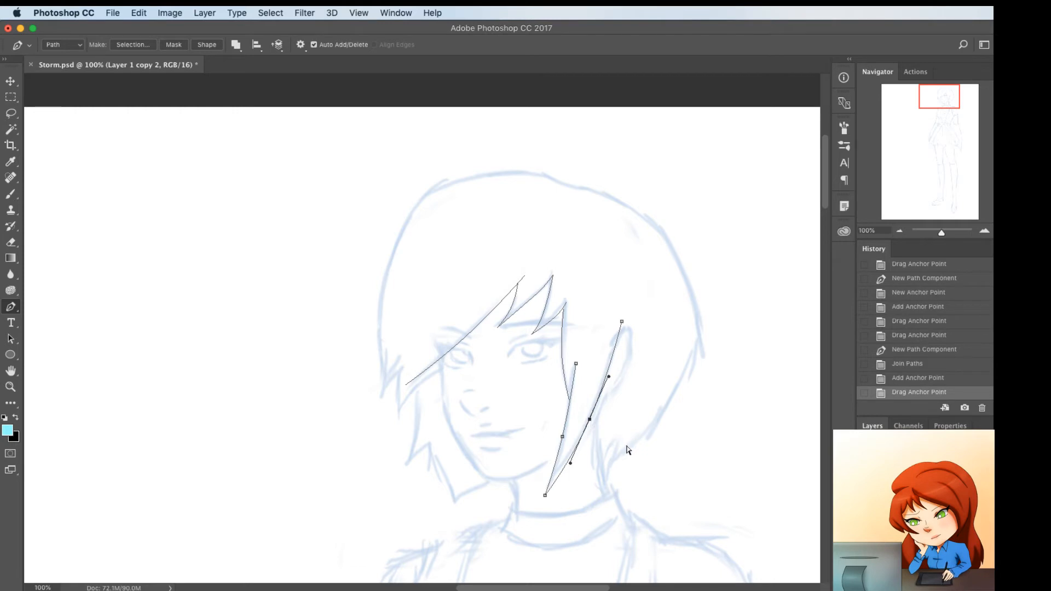
key("Escape")
left_click_drag(545, 495, 541, 491)
left_click(505, 497, "super")
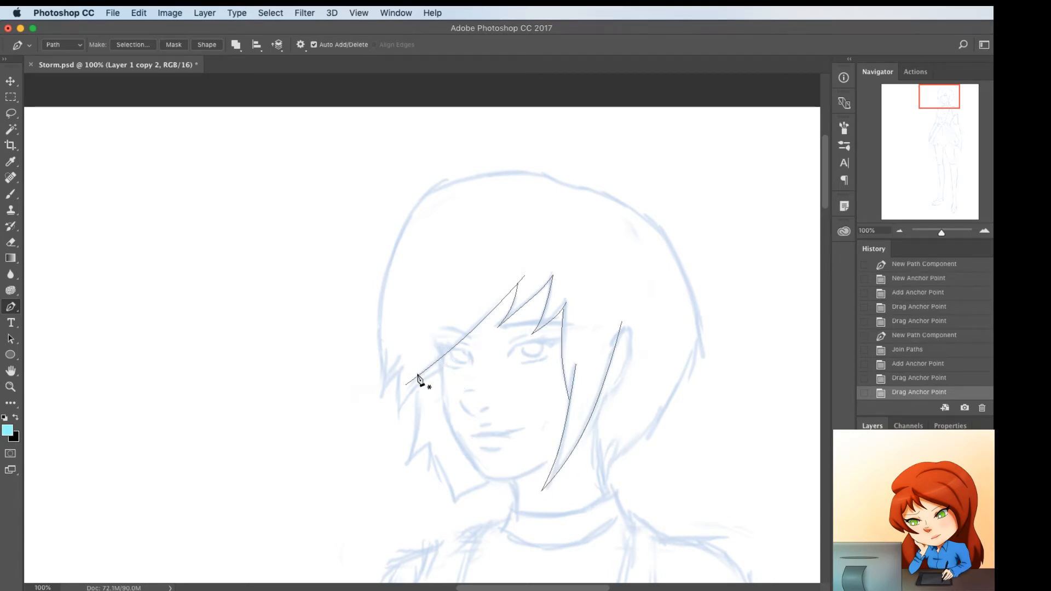
left_click(411, 381, "super")
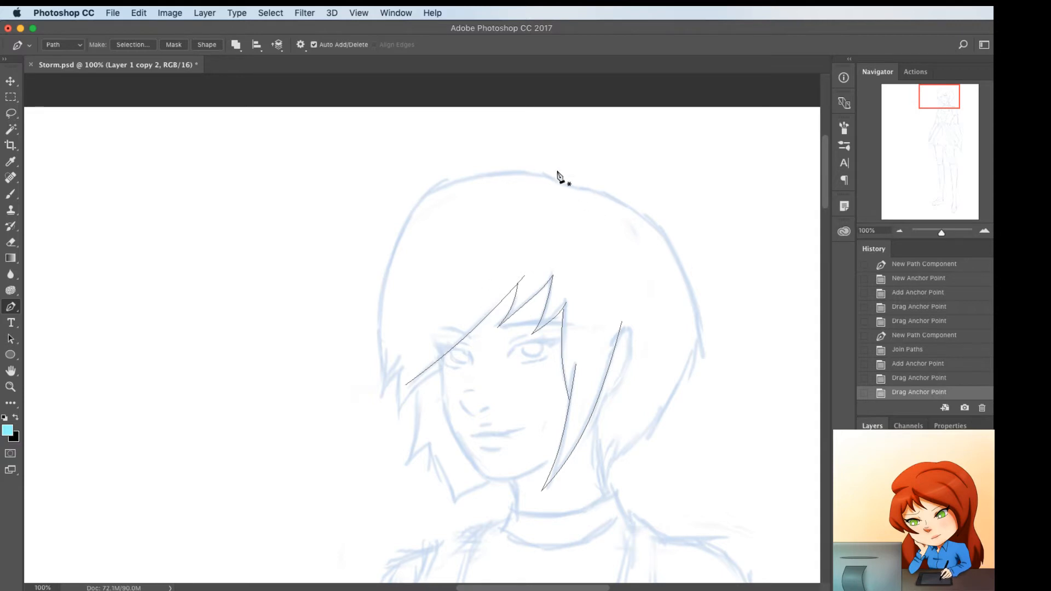
Trace the hair's outer contour from the crown around the left side of the head, adding anchor points to fit the curve
left_click(571, 186)
left_click(382, 390)
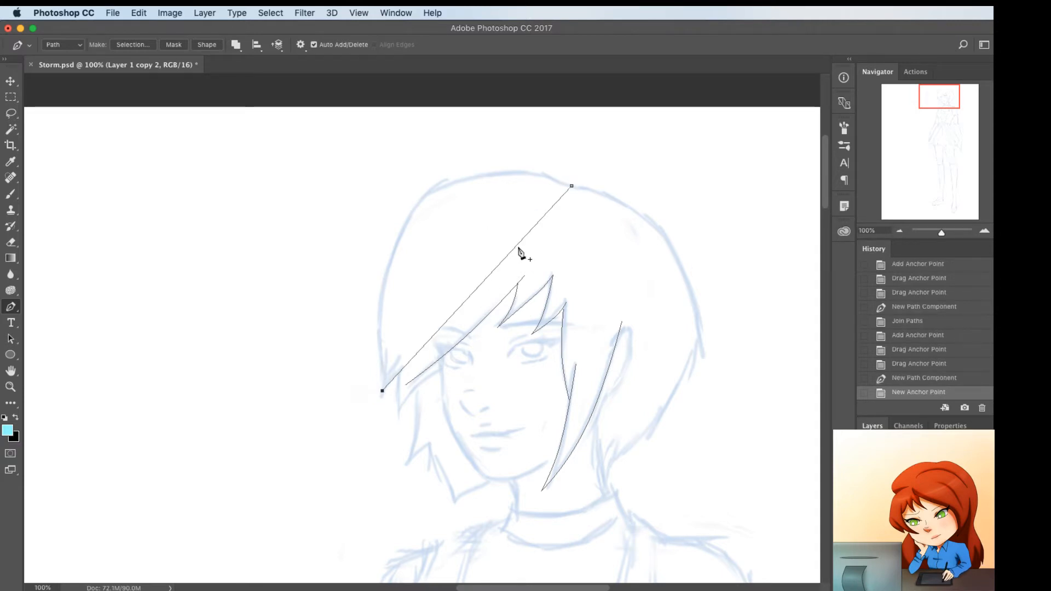
left_click(497, 254)
left_click_drag(498, 254, 428, 196)
left_click(542, 179)
left_click_drag(542, 181, 548, 182)
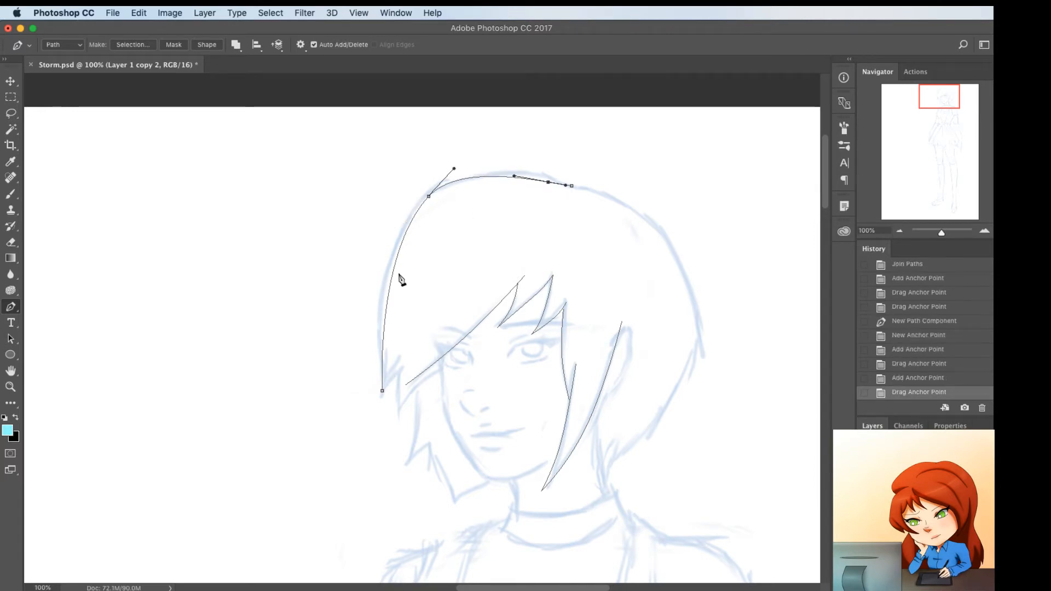
left_click(388, 265)
left_click_drag(390, 265, 388, 264)
left_click(381, 344)
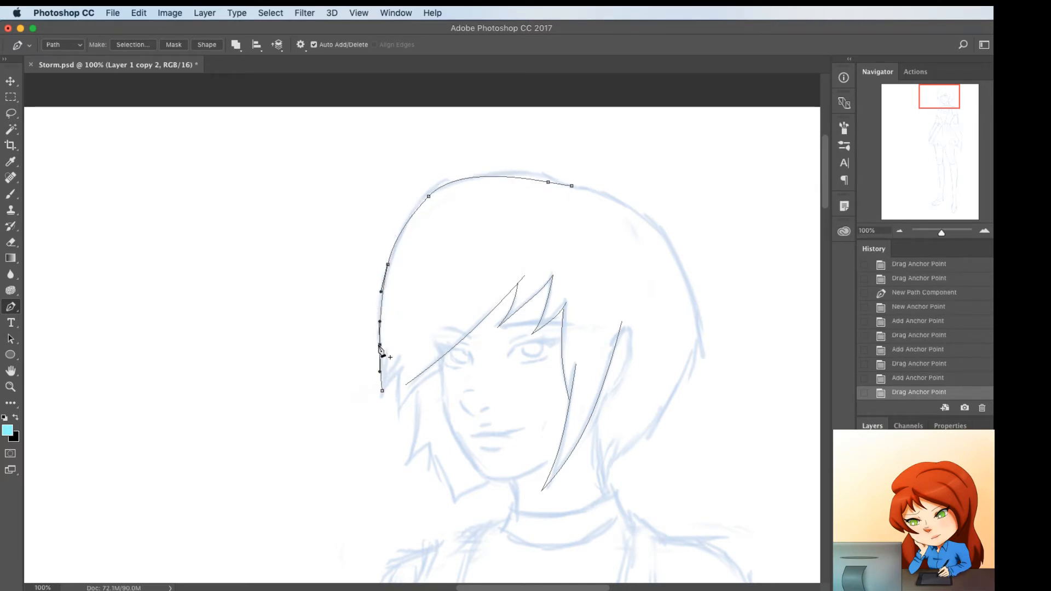
left_click_drag(380, 344, 382, 344)
Extend the outer hair contour into the jagged strand ends beside the face, curving each strand's edges along the sketch
left_click_drag(382, 390, 428, 442)
left_click(376, 403)
left_click(400, 365)
left_click(401, 420)
left_click(388, 383)
left_click(422, 379)
left_click(414, 395)
left_click(406, 466)
left_click(415, 419)
left_click(436, 430)
left_click(427, 442)
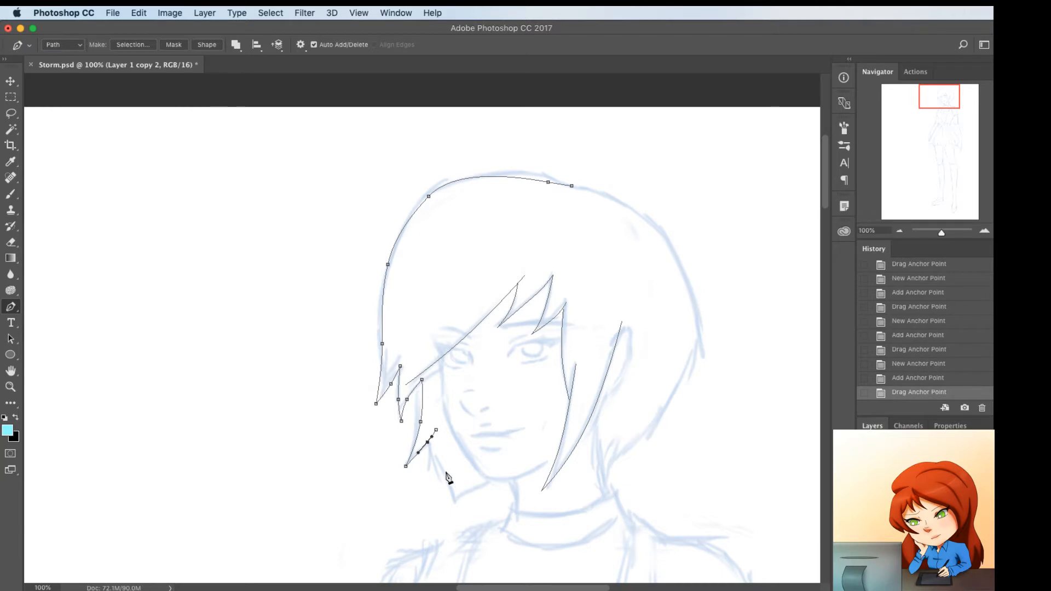
Add the last small pointed strand beside the jaw, curving its edges, and finish that end of the path
left_click(447, 472)
left_click(458, 446)
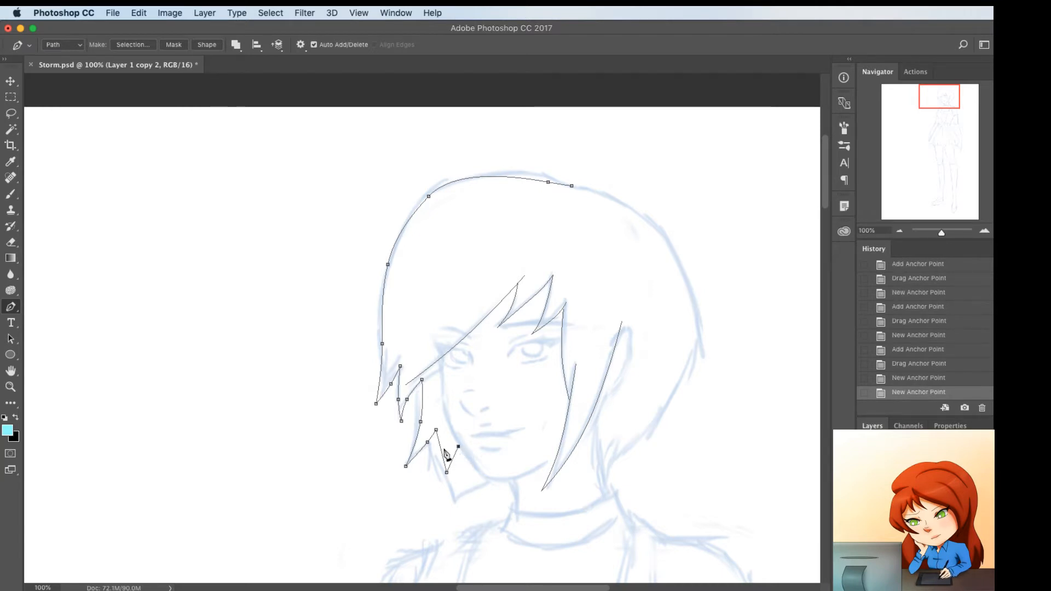
left_click(441, 445)
left_click_drag(458, 446, 455, 465)
left_click(455, 465)
left_click(653, 457, "super")
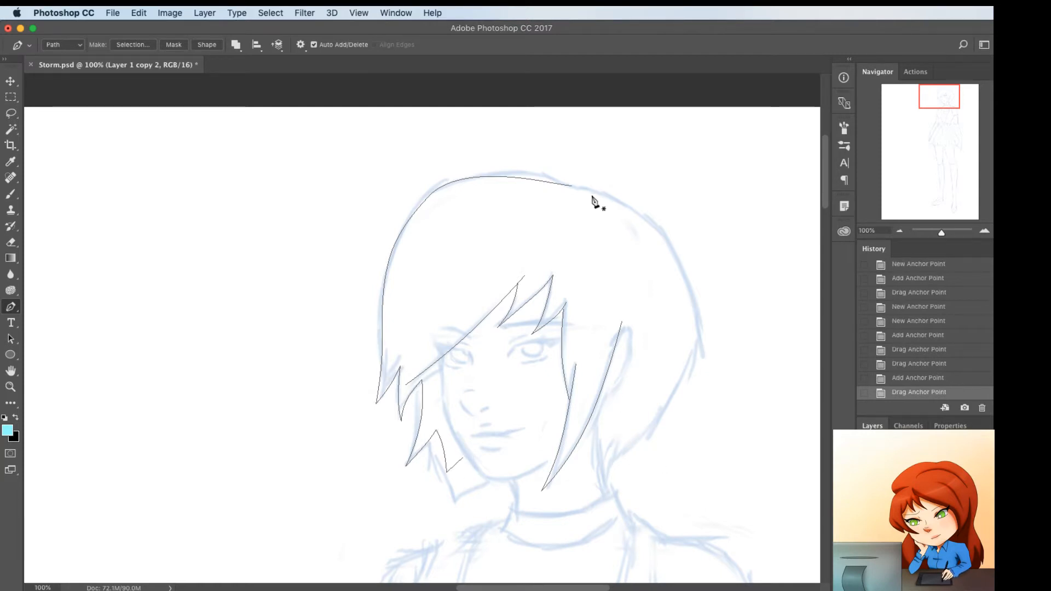
Continue the hair contour from the crown to the nape and bow the segment out around the back of the head
left_click(572, 186)
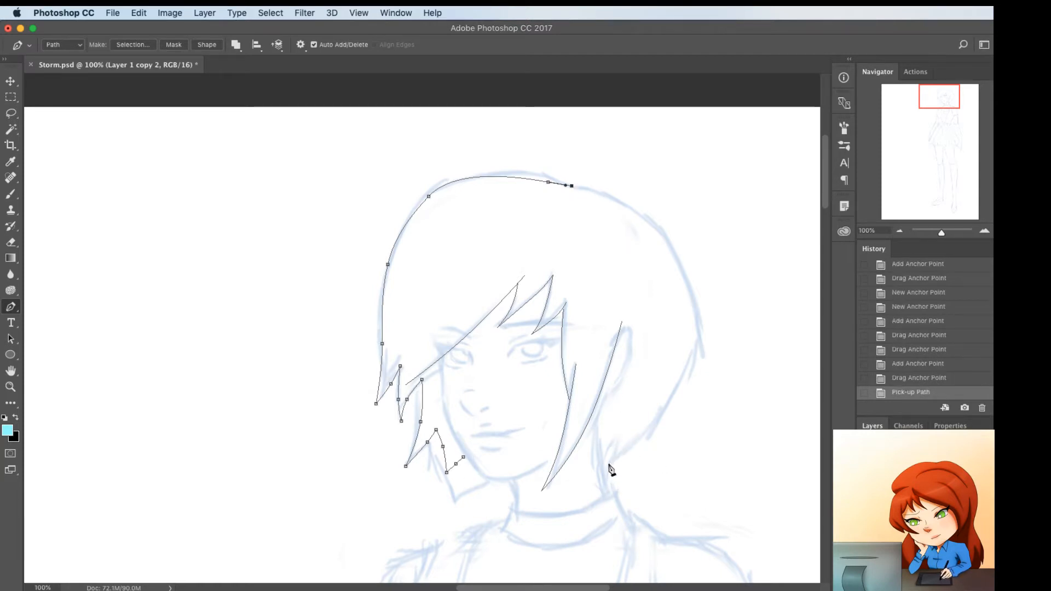
left_click(607, 466)
left_click(585, 294)
left_click_drag(588, 292, 686, 233)
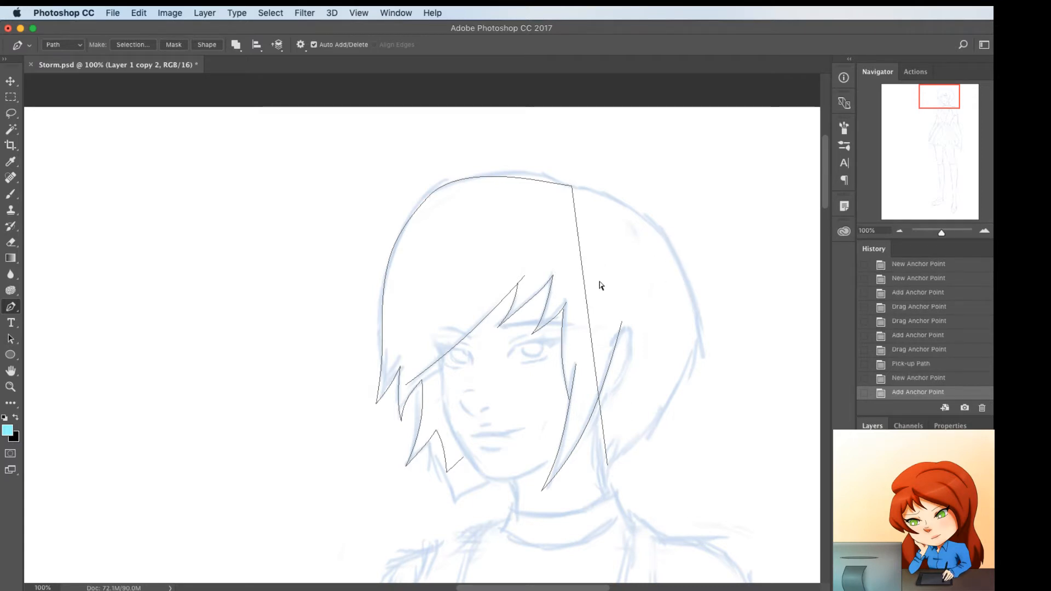
left_click(586, 296, "super")
left_click(584, 294, "super")
left_click_drag(585, 296, 674, 247)
Shape the lower back hair contour with added anchor points, forming a corner behind the ear and a curve toward the nape
left_click(670, 311)
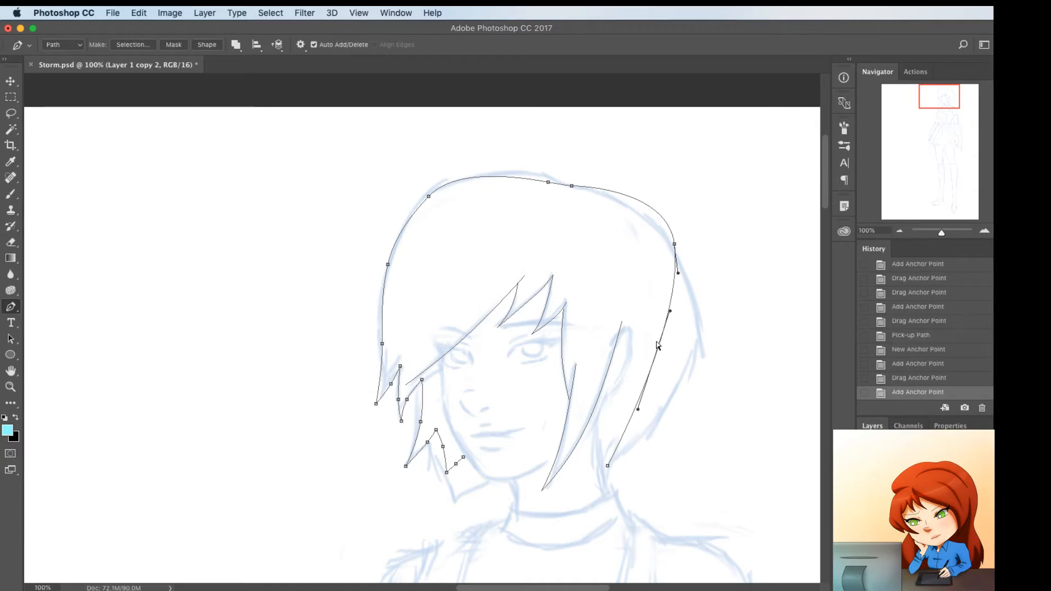
mouse_move(659, 349)
left_mouse_down()
mouse_move(698, 356)
mouse_move(690, 362)
mouse_move(701, 356)
mouse_move(696, 325)
left_mouse_up()
left_click(692, 353, "alt")
left_click(695, 334)
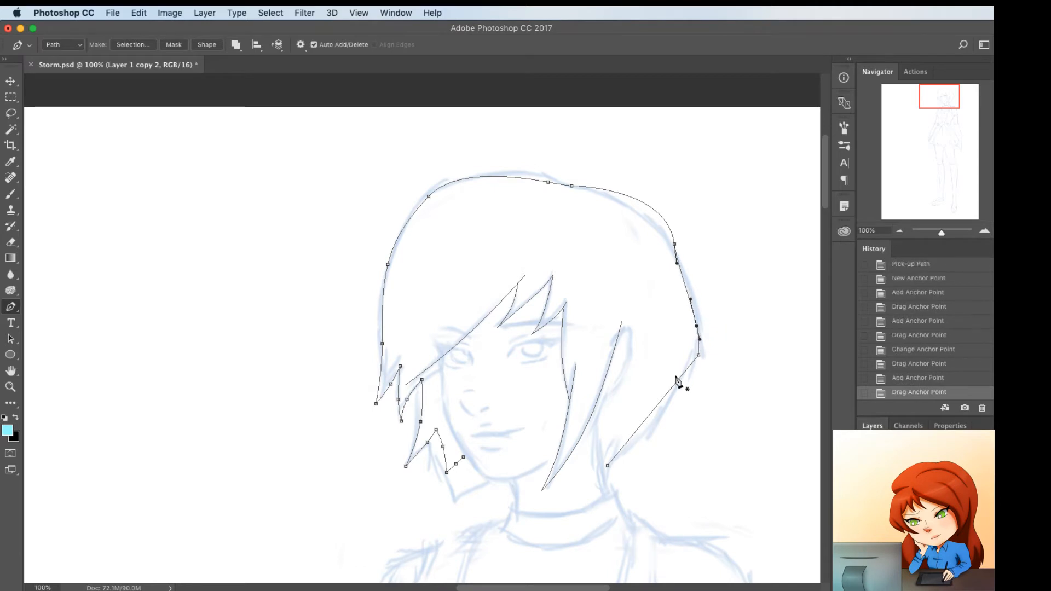
left_click(676, 382)
left_click_drag(676, 383, 672, 396)
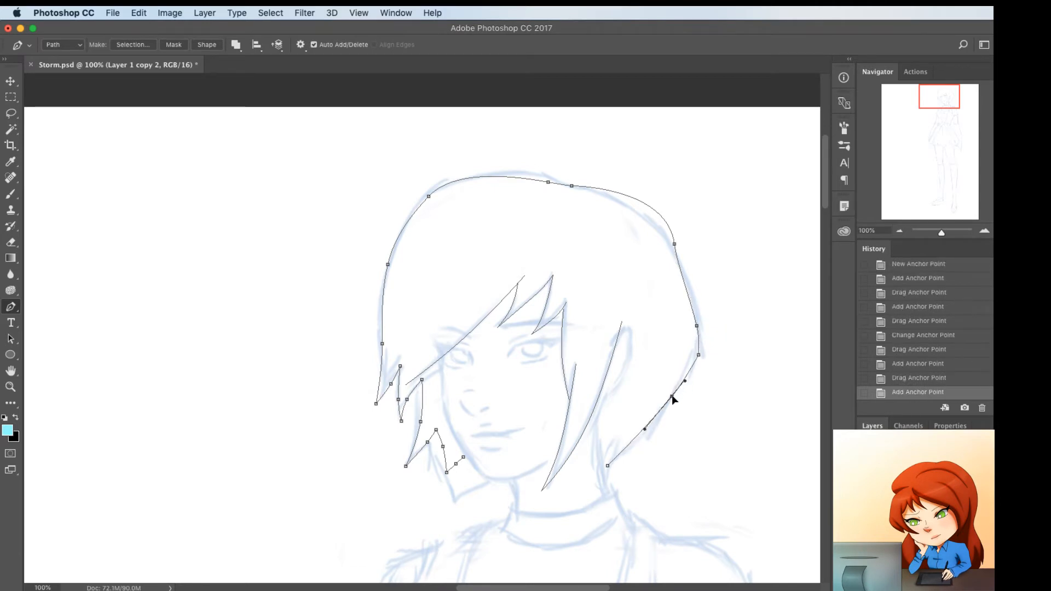
Draw the ear outline beside the long side strand, adding anchor points to round its upper and rear edges
left_click(619, 331)
left_click(605, 397)
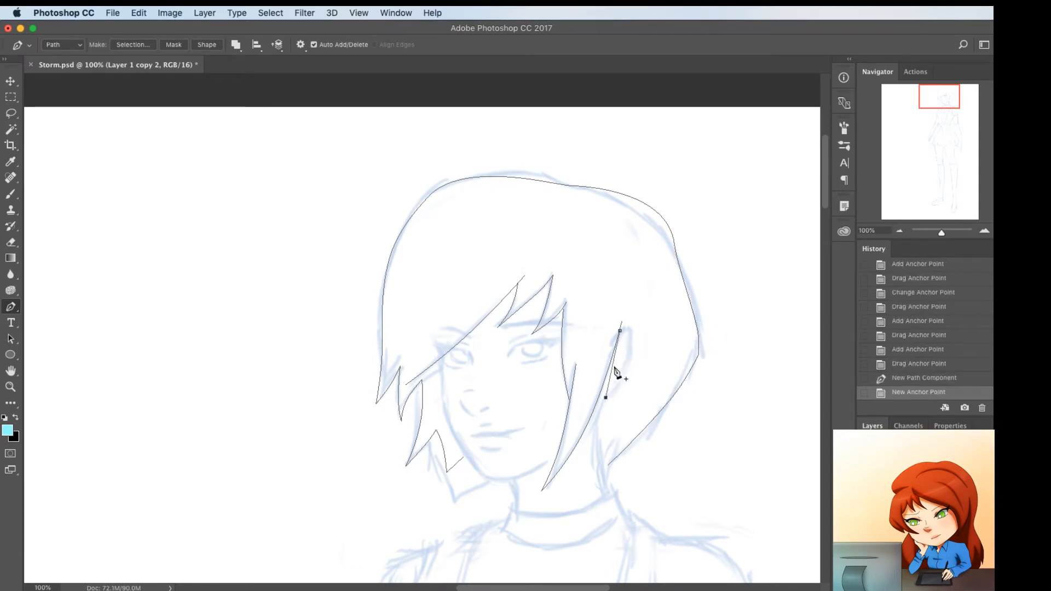
left_click(613, 365)
left_click_drag(613, 365, 633, 323)
left_click(622, 391)
left_click_drag(621, 390, 616, 391)
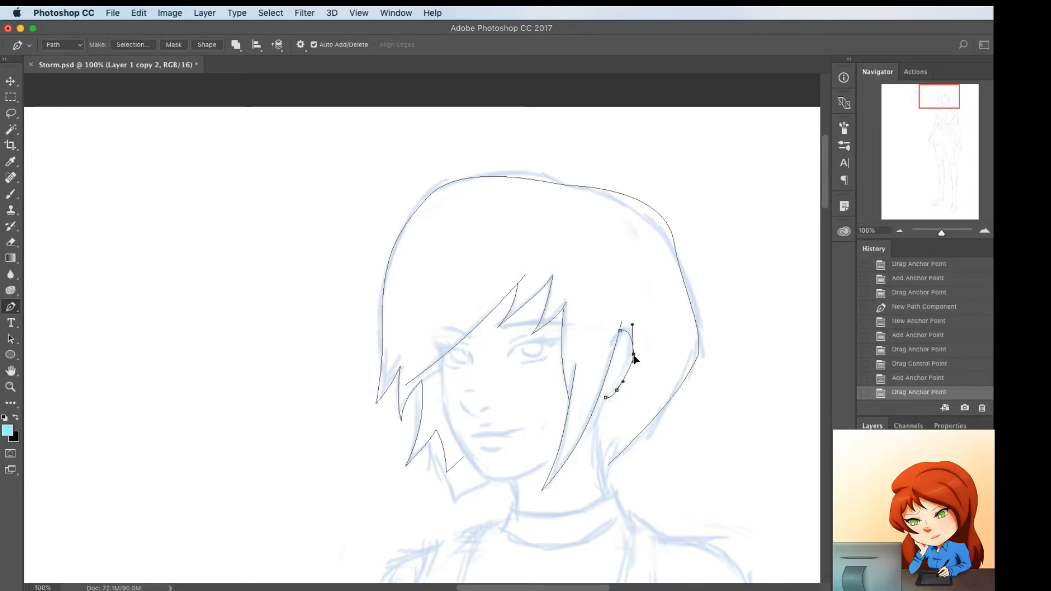
left_click(633, 356)
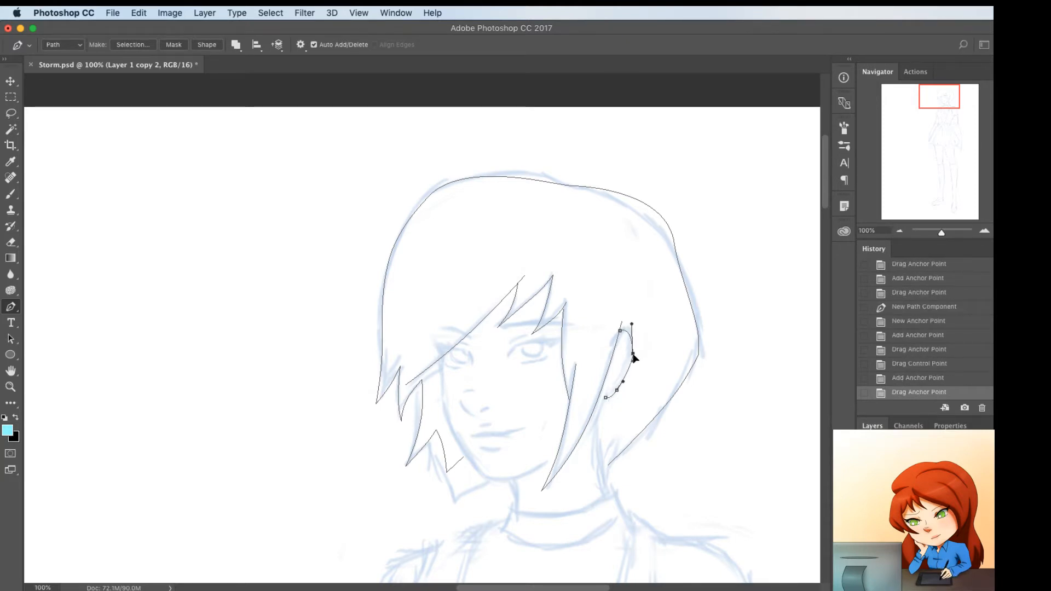
Extend the ear path from the lobe down to the side strand and curve the new segment along the sketch
left_click(606, 398)
left_click(589, 431)
left_click(598, 414)
left_click_drag(598, 415, 588, 430)
left_click(607, 424, "super")
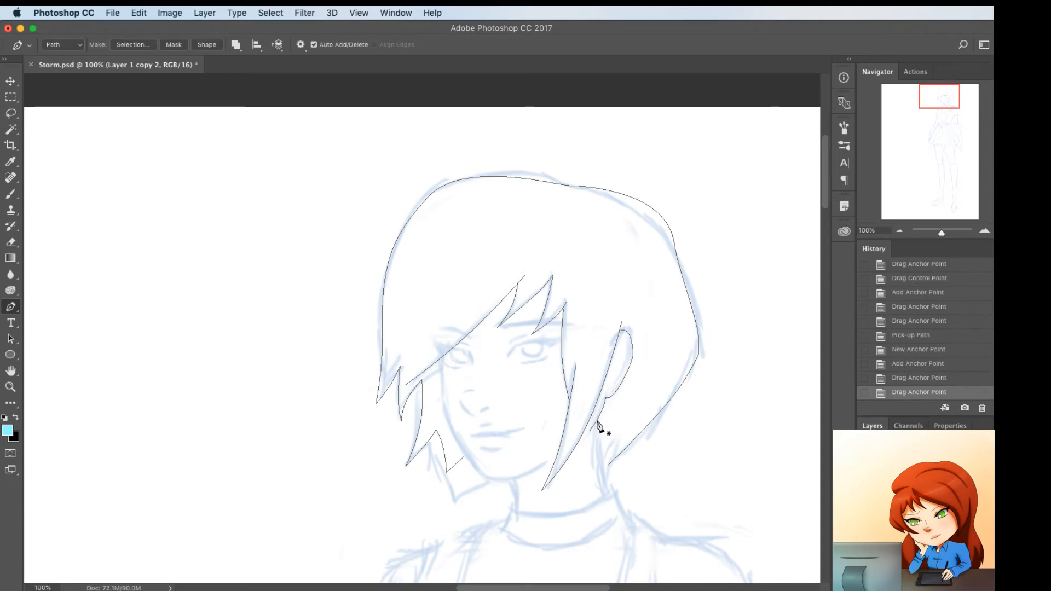
Draw the back neck line from below the ear down past the nape and bend it along the sketch
left_click(597, 420)
left_click(610, 493)
left_click_drag(597, 421, 603, 465)
left_click(602, 432)
left_click(639, 464, "super")
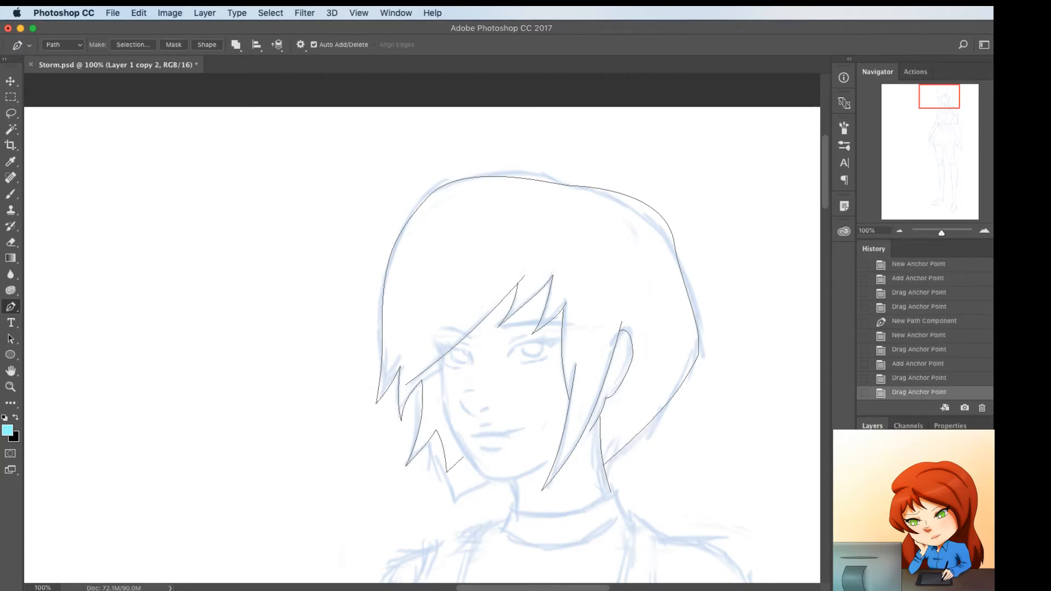
Save the traced work path as a permanent path
left_click(864, 501)
left_click(864, 501)
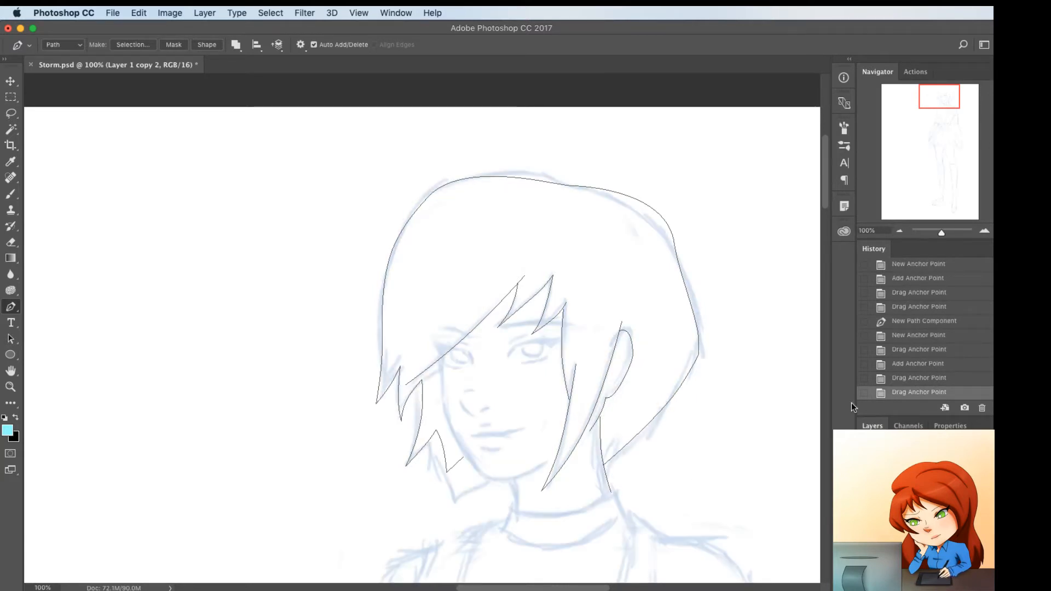
left_click(358, 13)
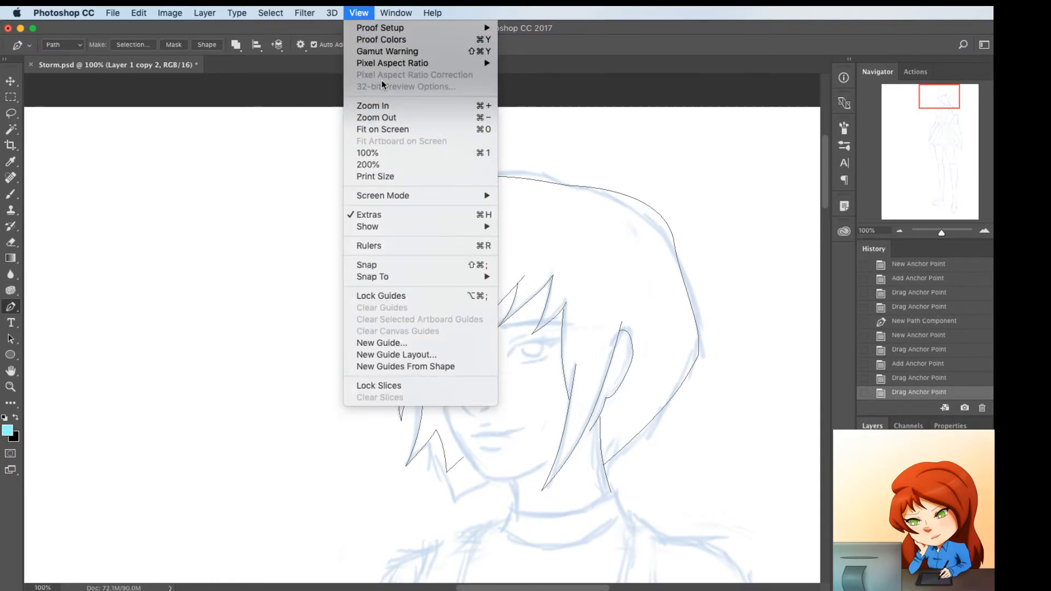
mouse_move(396, 12)
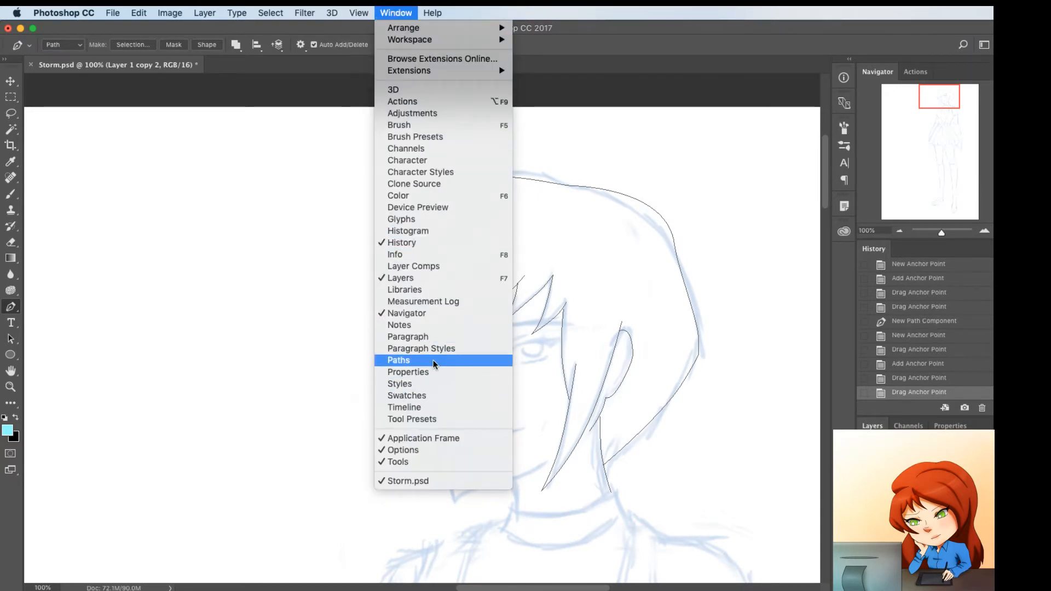
left_click(529, 363)
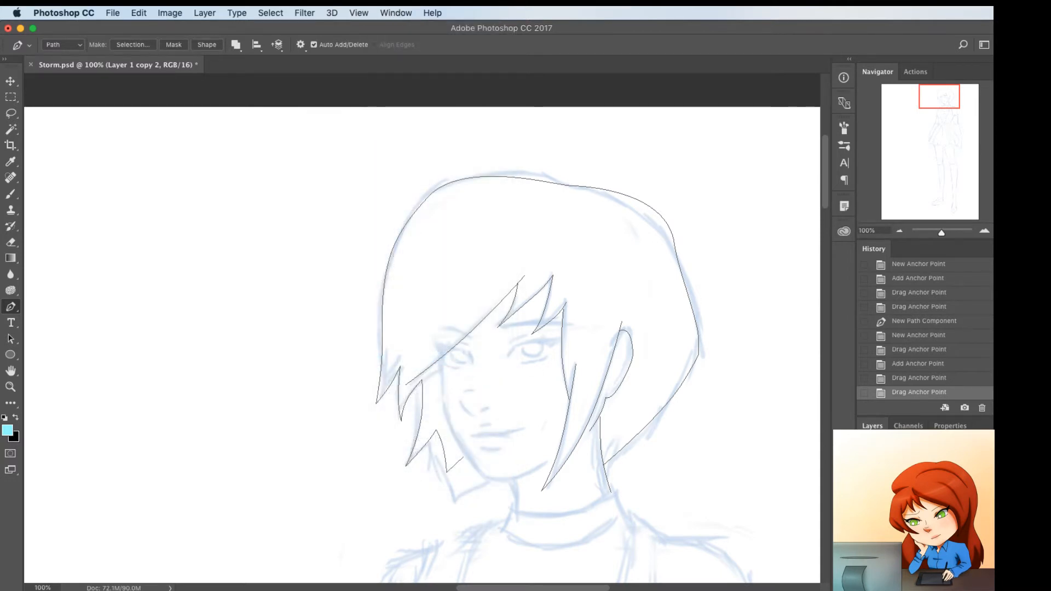
double_click(909, 492)
key("Return")
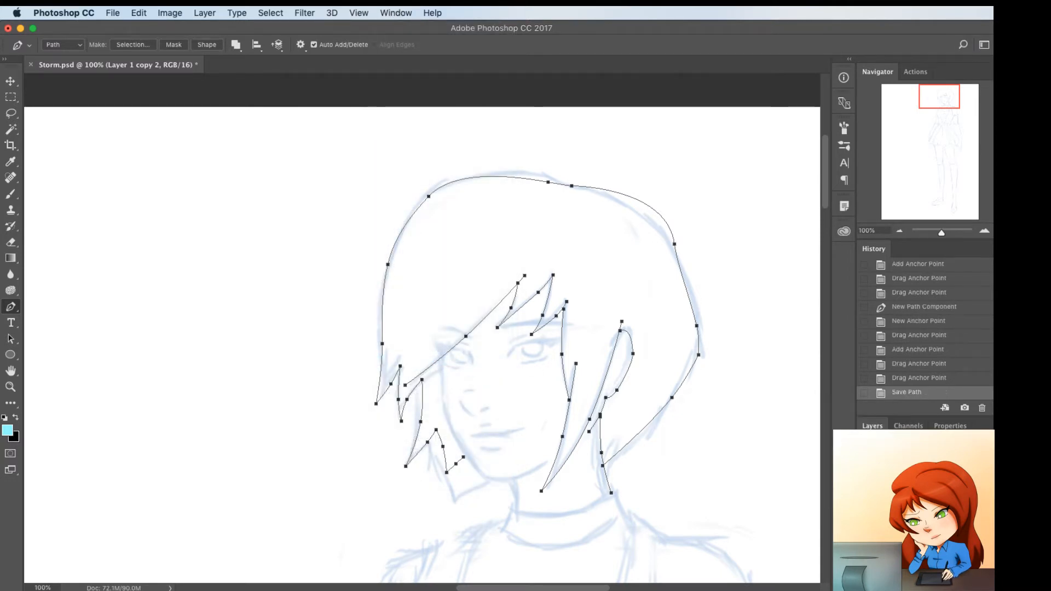
Draw the face contour from the fringe beside the far eye to the jaw, bowing it around the chin
left_click(512, 369)
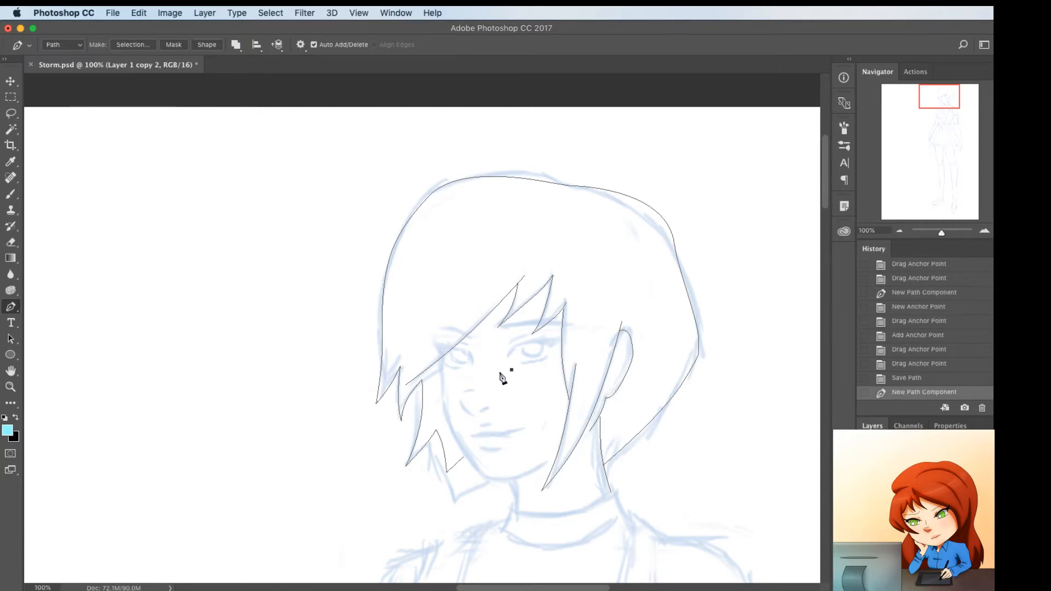
key("super+z")
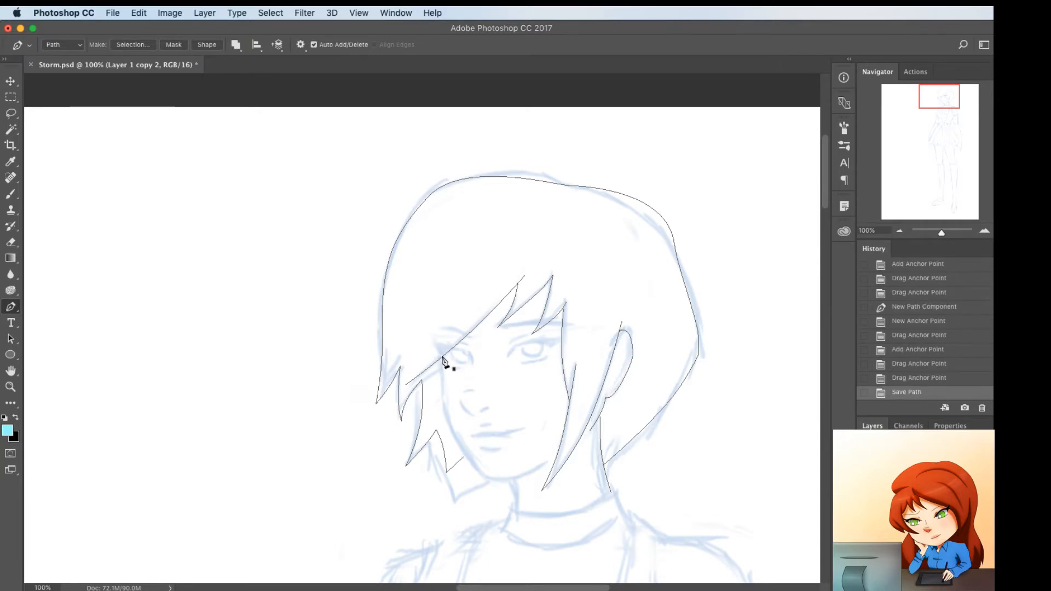
left_click(443, 356)
left_click(546, 462)
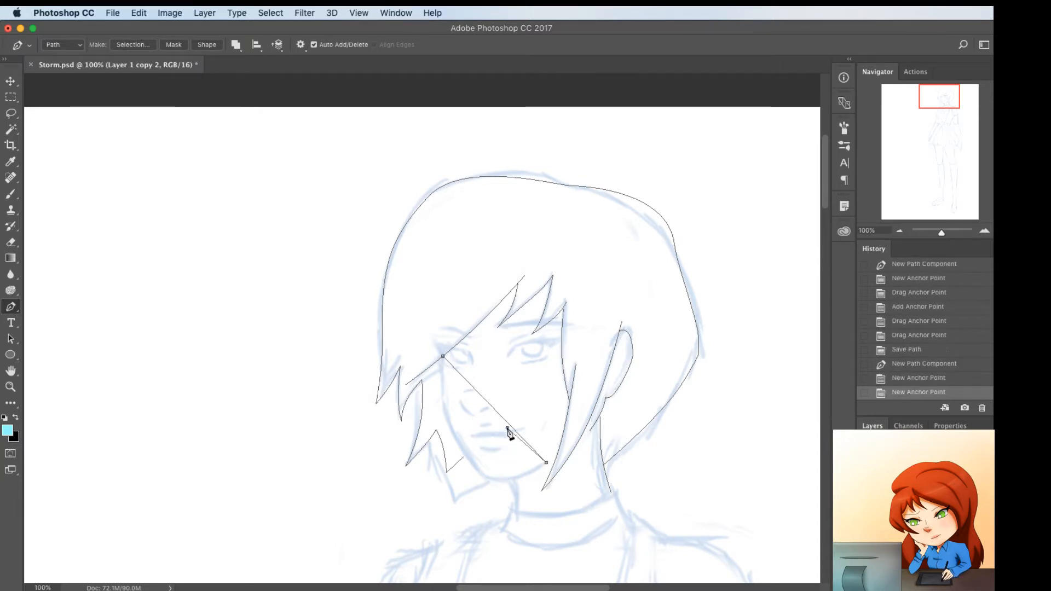
left_click_drag(510, 428, 483, 472)
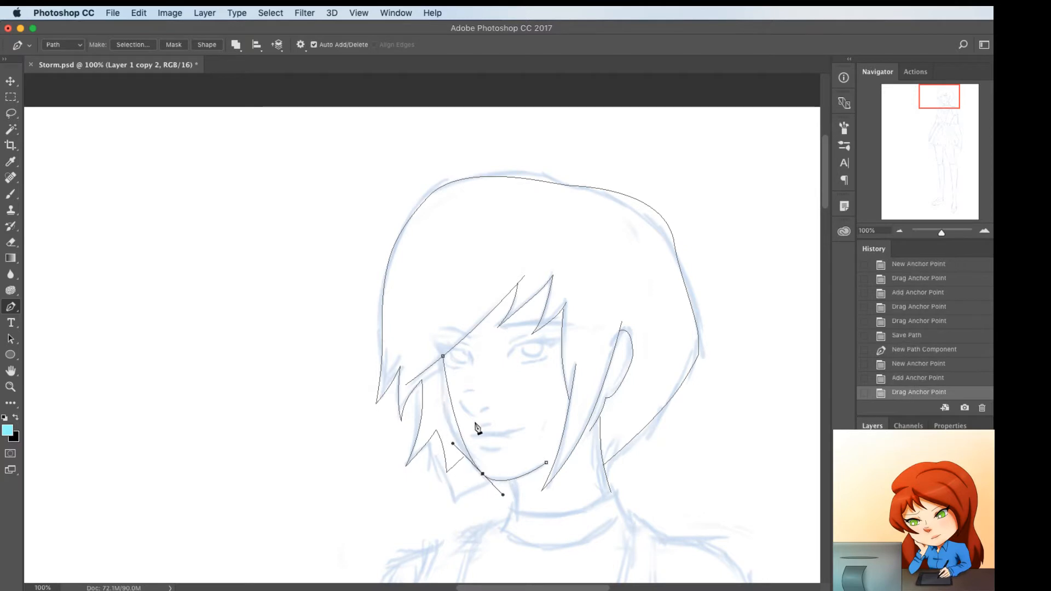
Refine the face contour with extra anchor points at the temple, cheek and jaw, and adjust the chin curve
left_click_drag(455, 420, 448, 416)
left_click(444, 367)
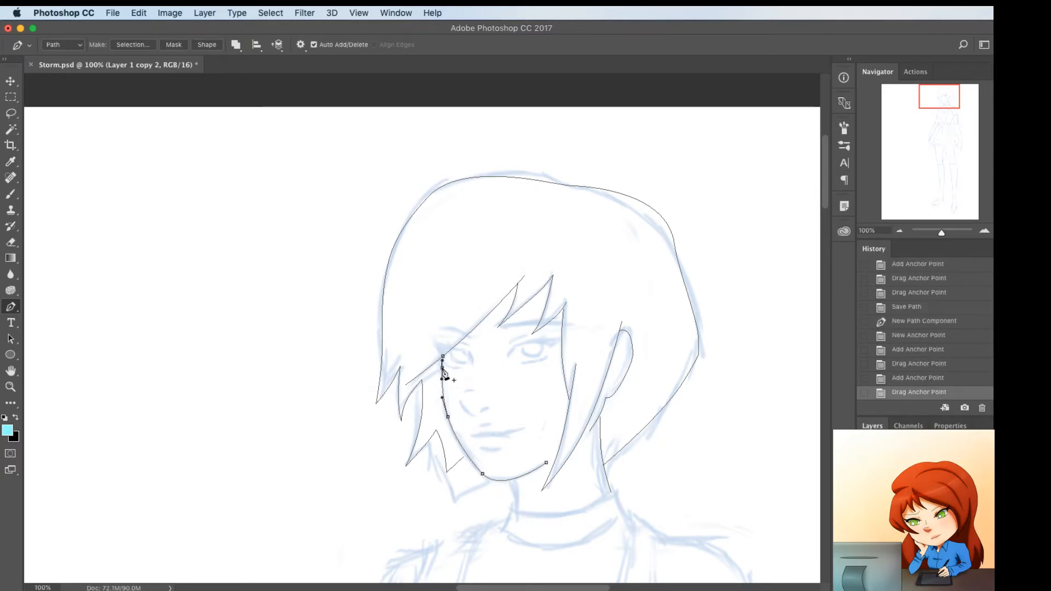
left_click_drag(445, 361, 445, 362)
mouse_move(449, 417)
left_mouse_down()
mouse_move(445, 402)
mouse_move(446, 411)
left_mouse_up()
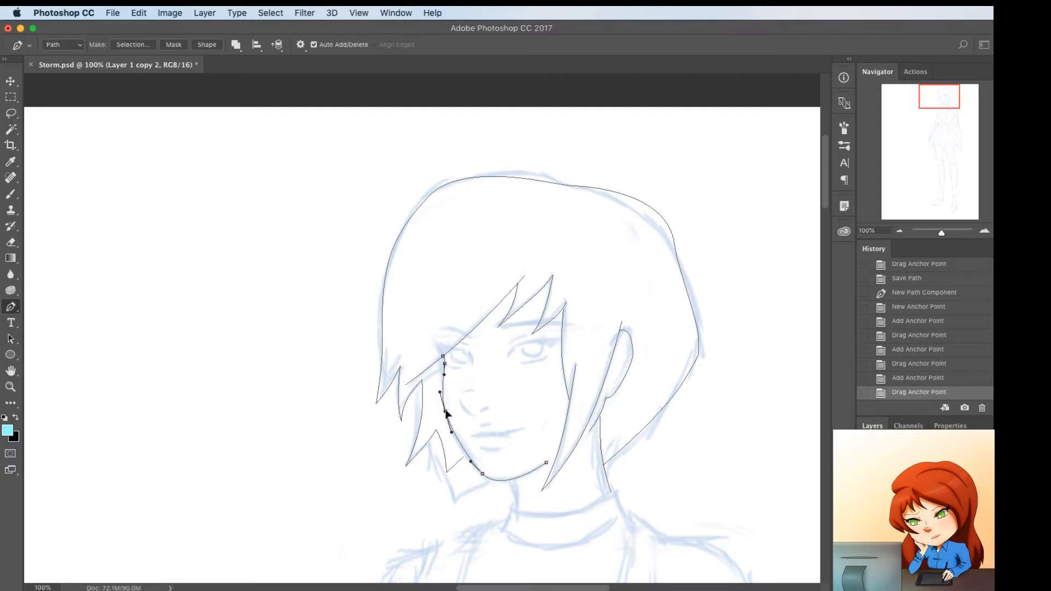
left_click(463, 447)
left_click_drag(465, 452, 467, 455)
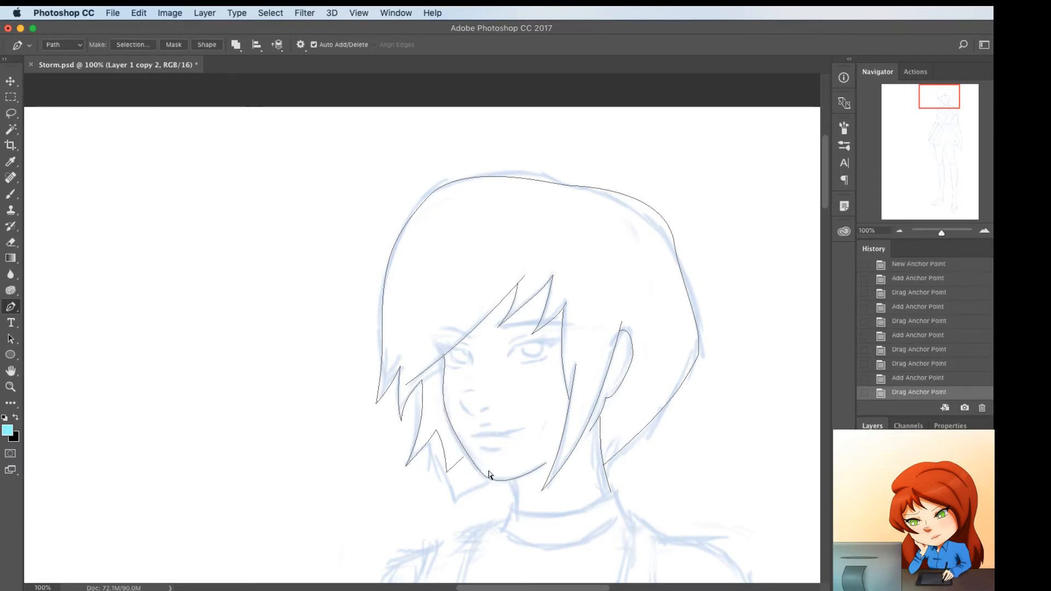
left_click(488, 481, "super")
left_click_drag(502, 496, 499, 491)
Draw the short front neck line from under the chin to the collar and give it a slight curve
left_click(511, 478)
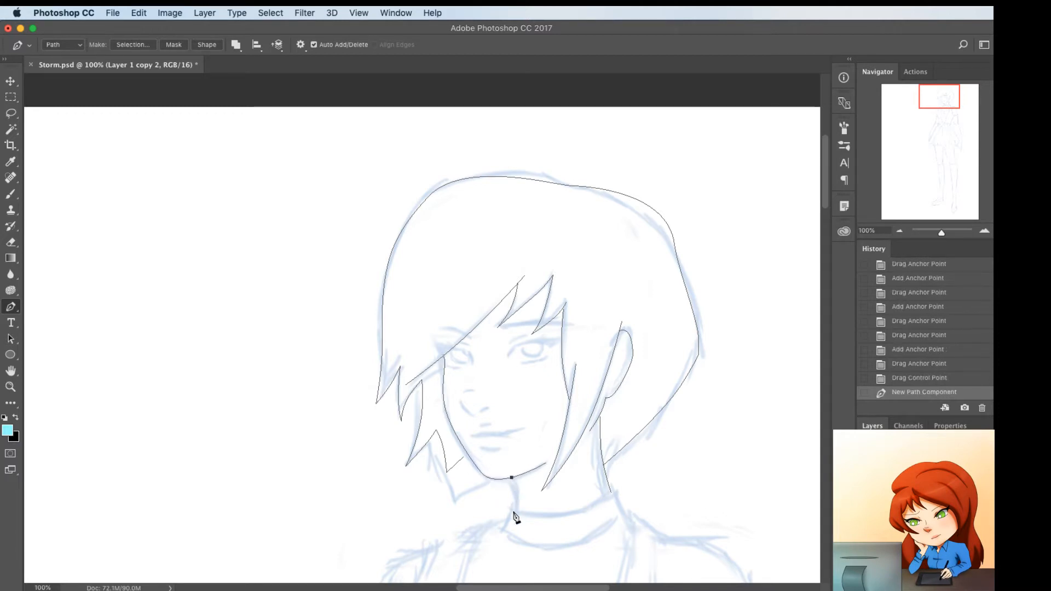
left_click(513, 511)
left_click(514, 499)
left_click_drag(514, 497, 515, 496)
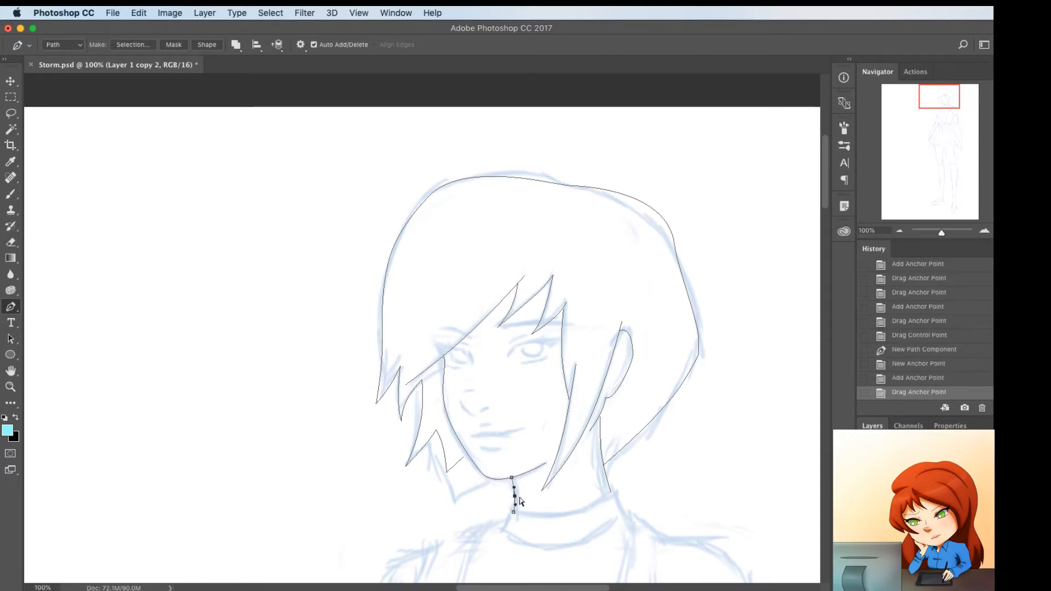
Trace the lower edge of the nose tip as a short curved path
key("super+plus")
scroll(516, 440, "down", 5)
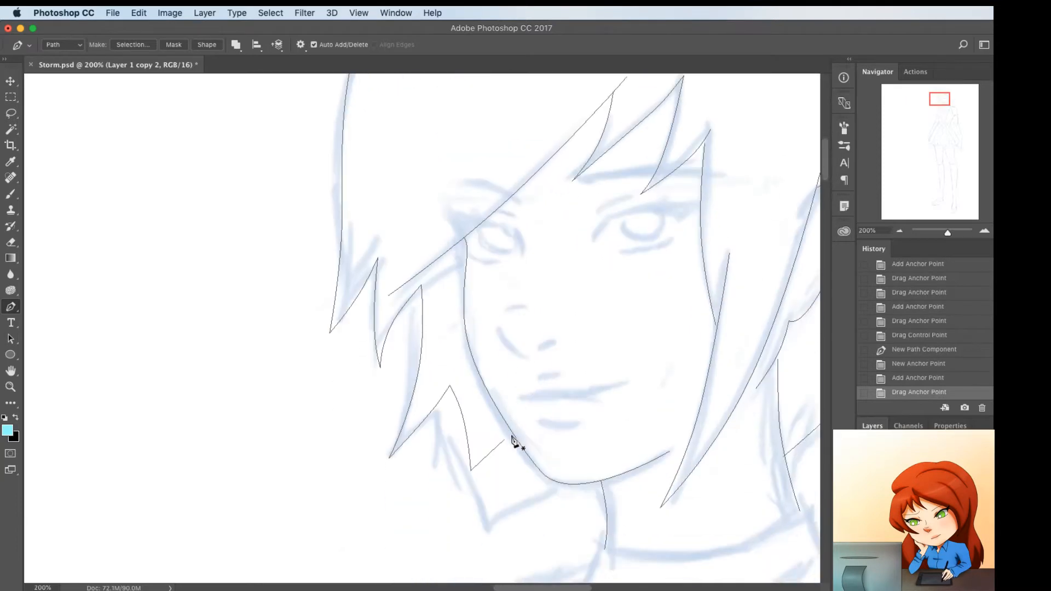
left_click(496, 303)
left_click(527, 333)
left_click(507, 322)
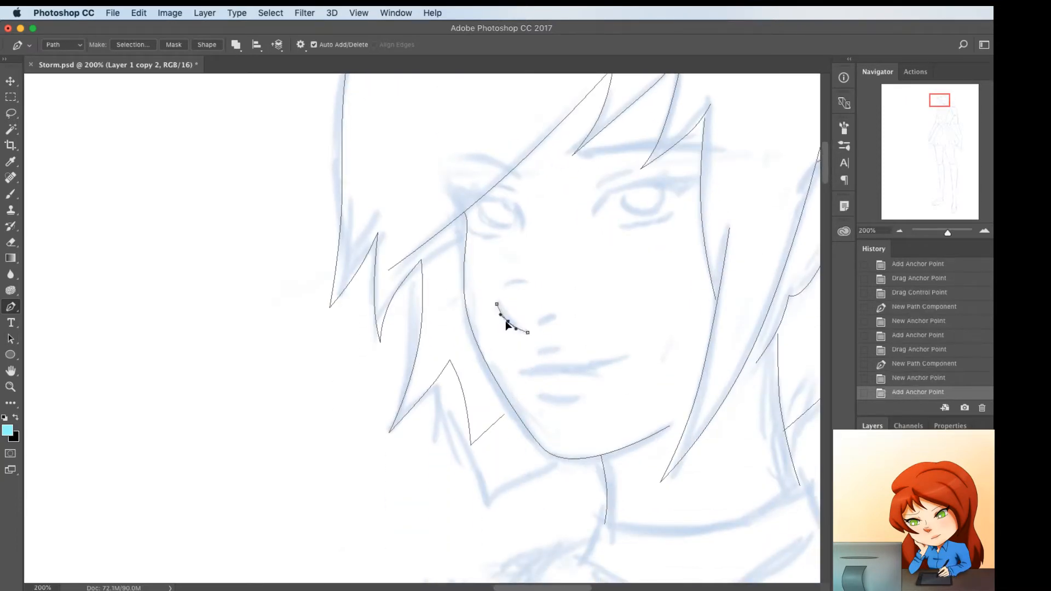
left_click_drag(507, 322, 505, 324)
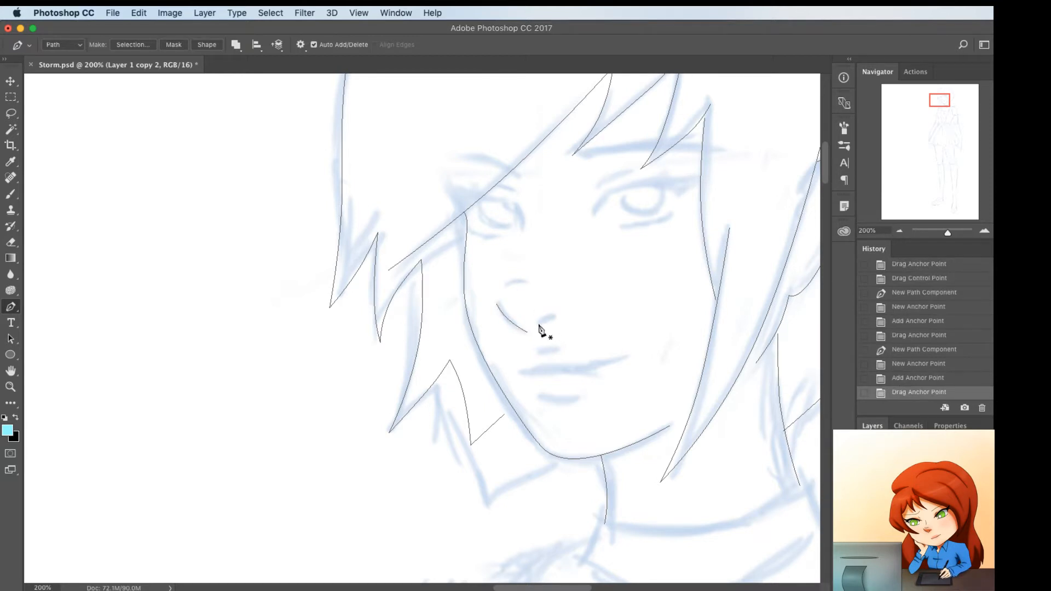
Trace the nostril as a small arched path beside the nose tip
left_click(539, 325)
left_click(555, 319)
left_click(549, 325)
key("super+z")
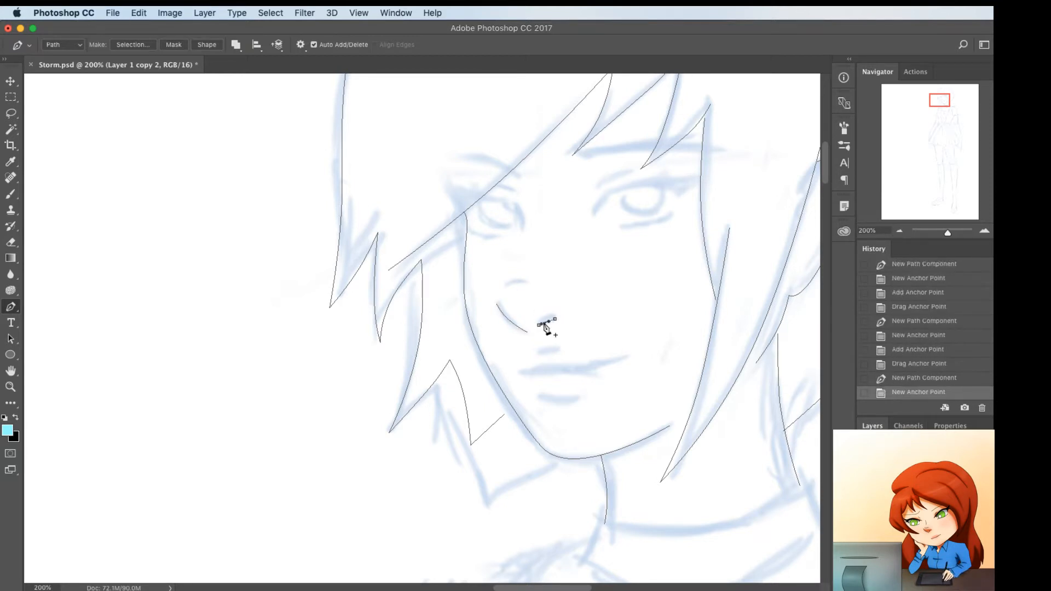
left_click(547, 322)
left_click_drag(547, 322, 549, 318)
Add a short, slightly arched line above the nose tip along the sketch
left_click(502, 289)
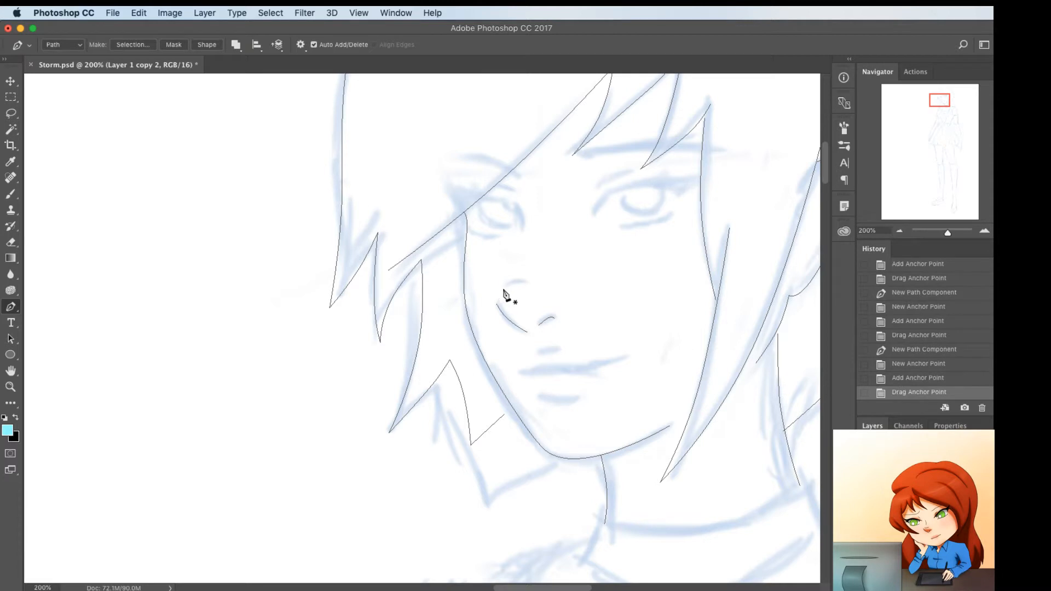
left_click(526, 287)
left_click(514, 288)
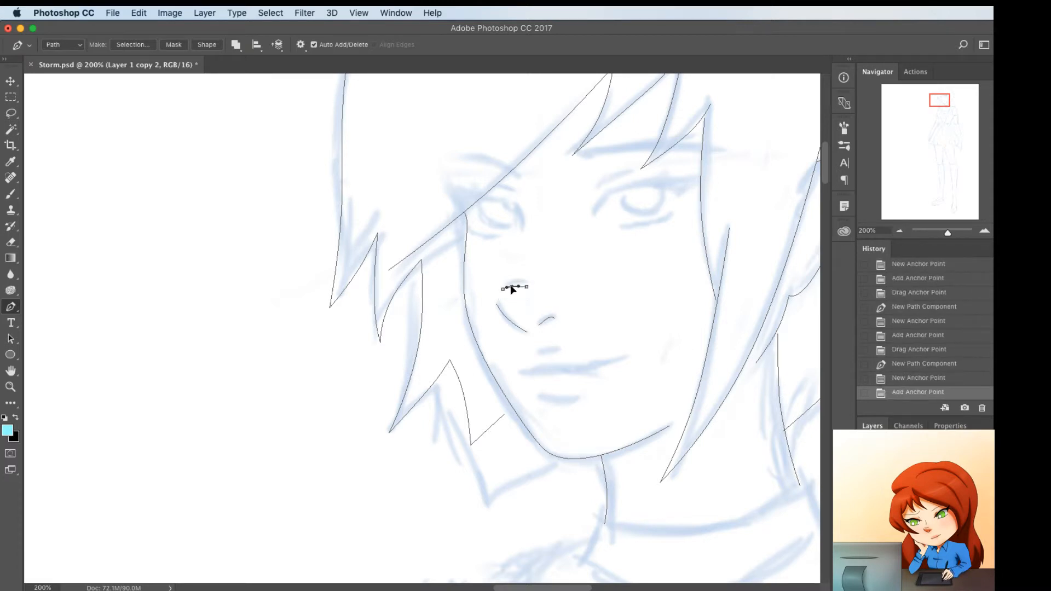
left_click_drag(511, 286, 514, 285)
Draw the mouth line from corner to corner and add anchor points to curve its middle
left_click(518, 372)
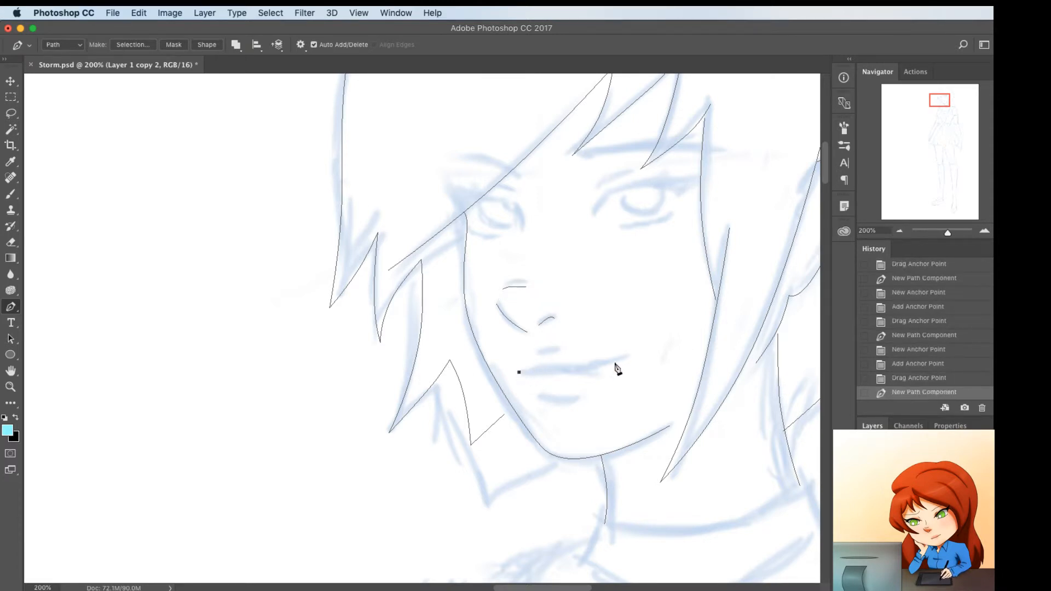
left_click(625, 360)
left_click(575, 366)
left_click(556, 371)
left_click_drag(578, 368, 549, 369)
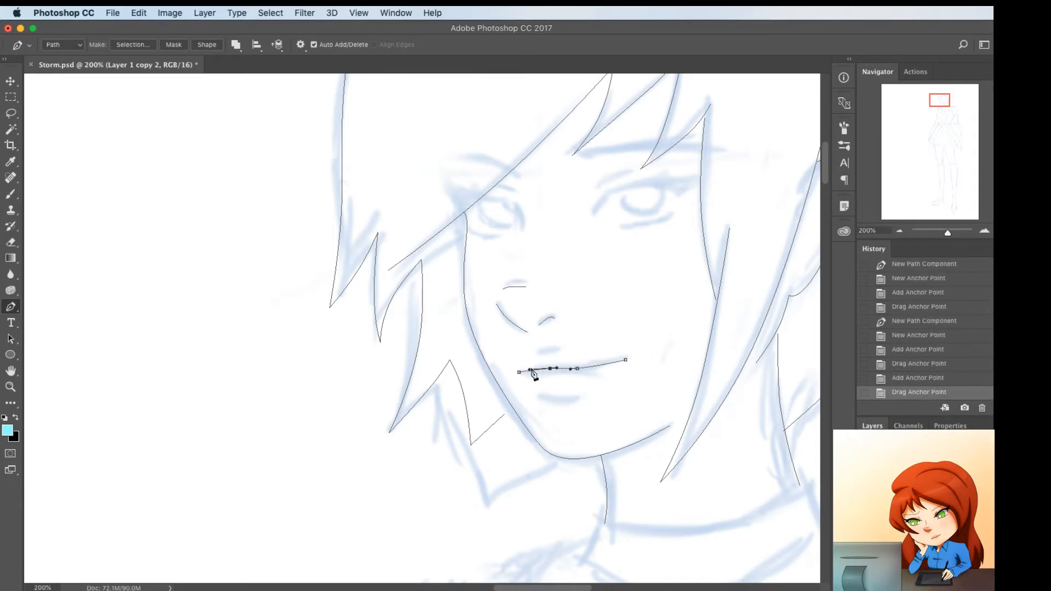
Refine the mouth line by removing the misplaced segment and adjusting its anchor points and corners to the sketch
left_click(531, 370)
key("Delete")
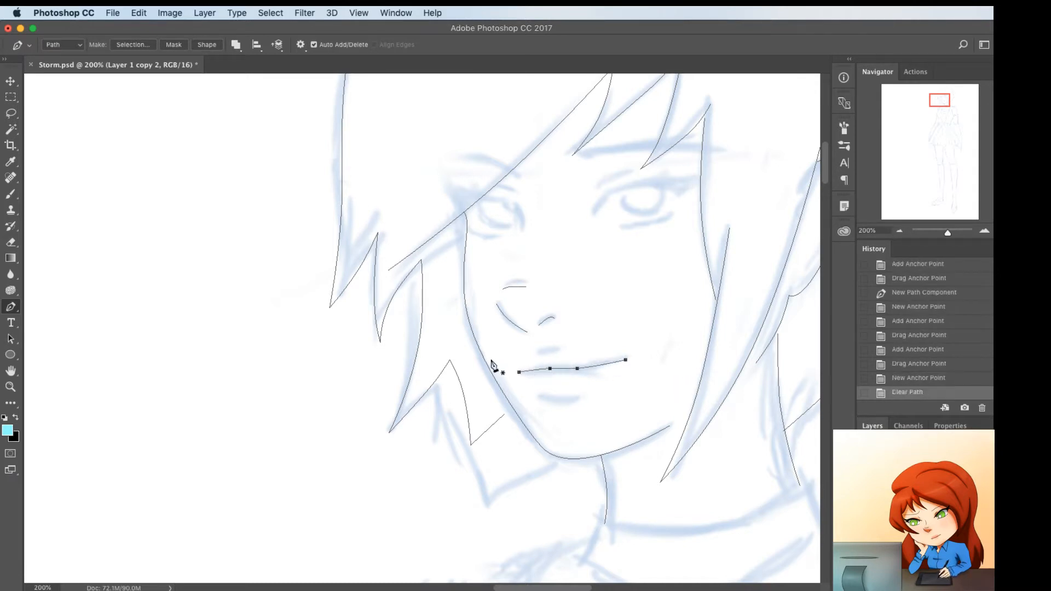
left_click(531, 371)
left_click_drag(530, 370, 620, 360)
left_click(516, 371)
left_click(590, 375, "super")
left_click(614, 382, "super")
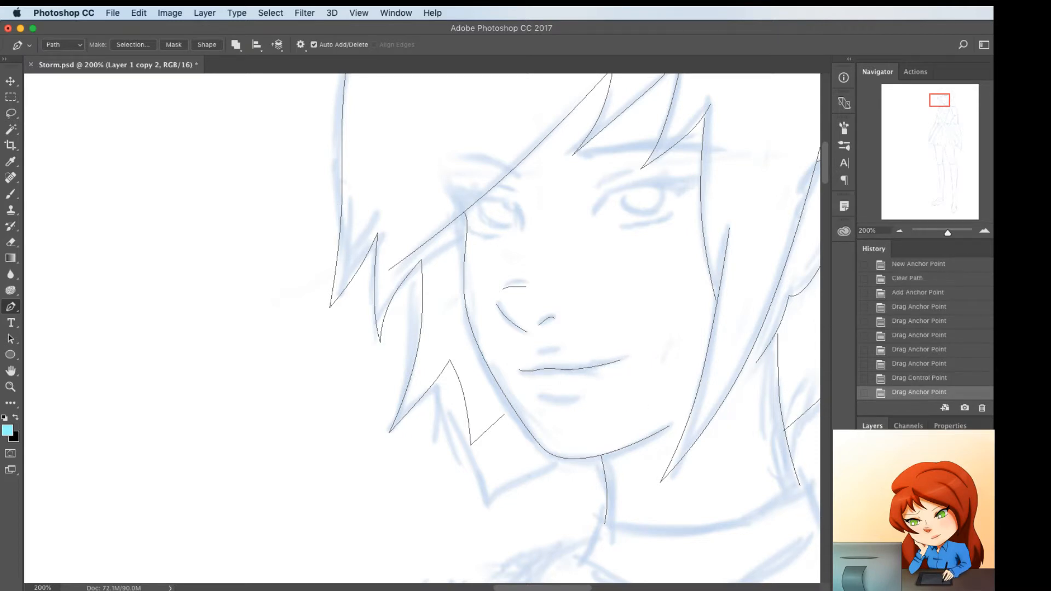
left_click(864, 504)
left_click(864, 504)
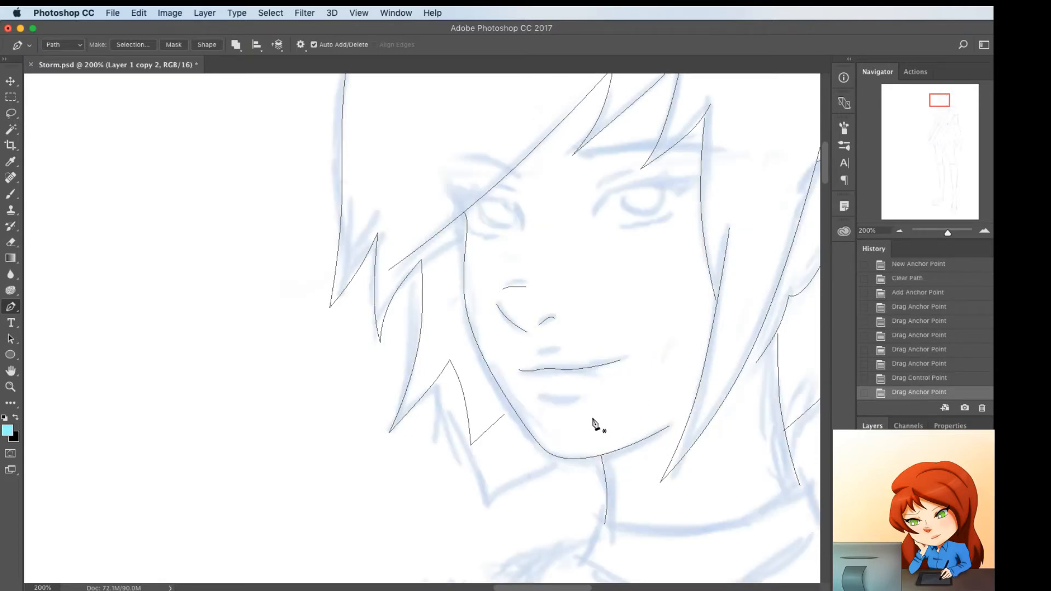
Trace the lower lip shadow as a short path below the mouth, curved downward in the middle
left_click(537, 396)
left_click(579, 395)
left_click(560, 397)
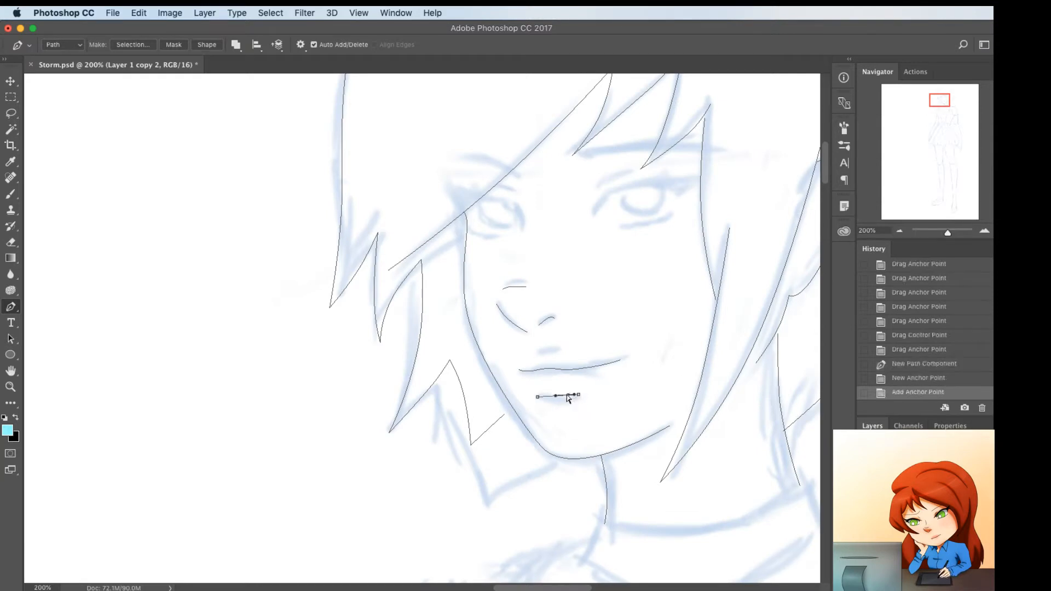
left_click_drag(560, 397, 565, 399, "super")
left_click(581, 423, "super")
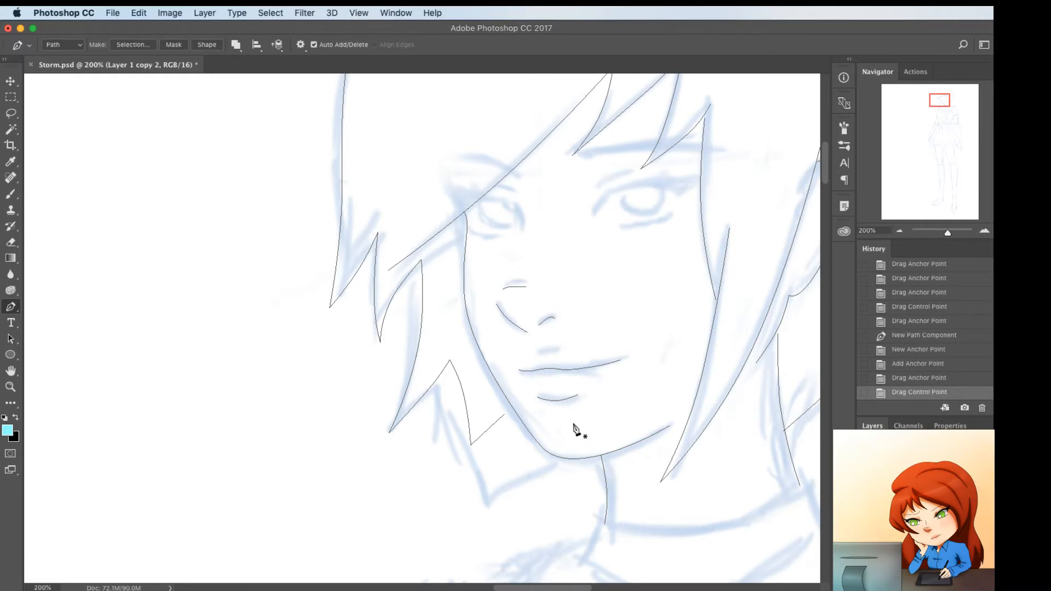
Trace the short upper lip line between the nose and mouth and dip its middle slightly
left_click(539, 351)
left_click(559, 350)
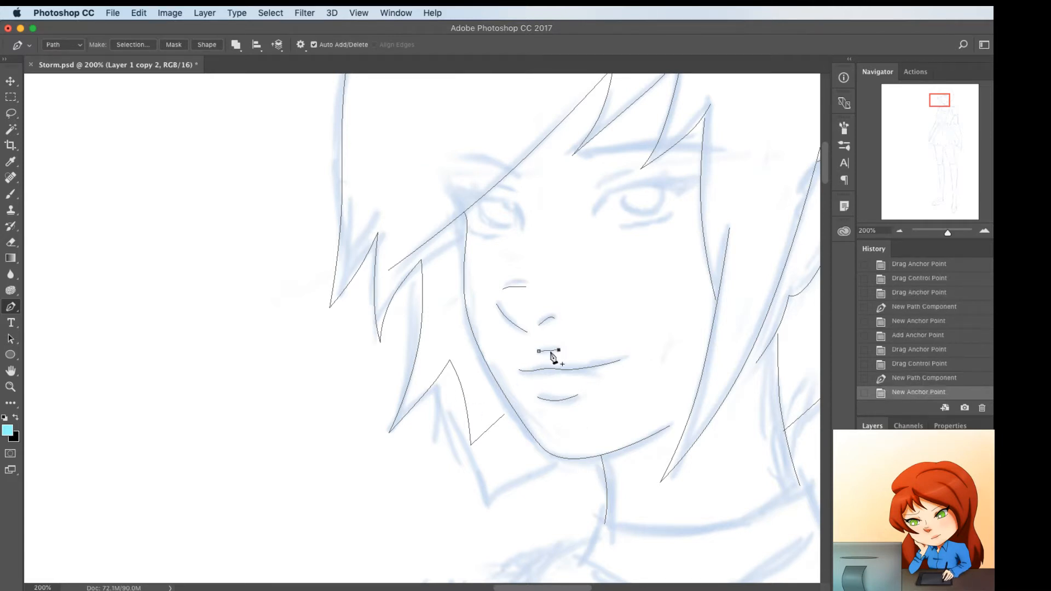
left_click(548, 350)
left_click_drag(542, 354, 548, 355)
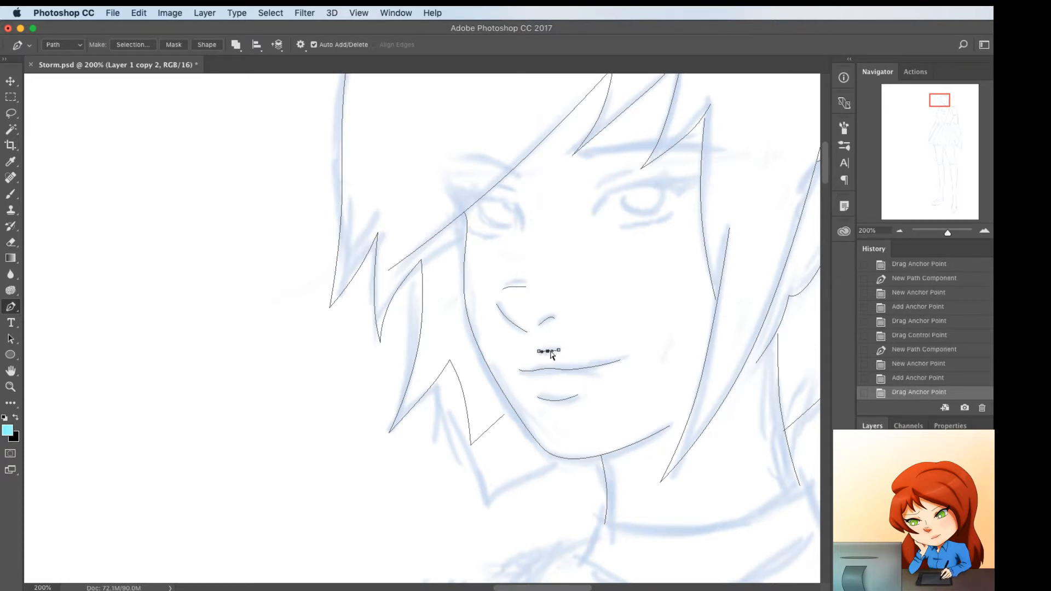
left_click_drag(548, 355, 548, 353)
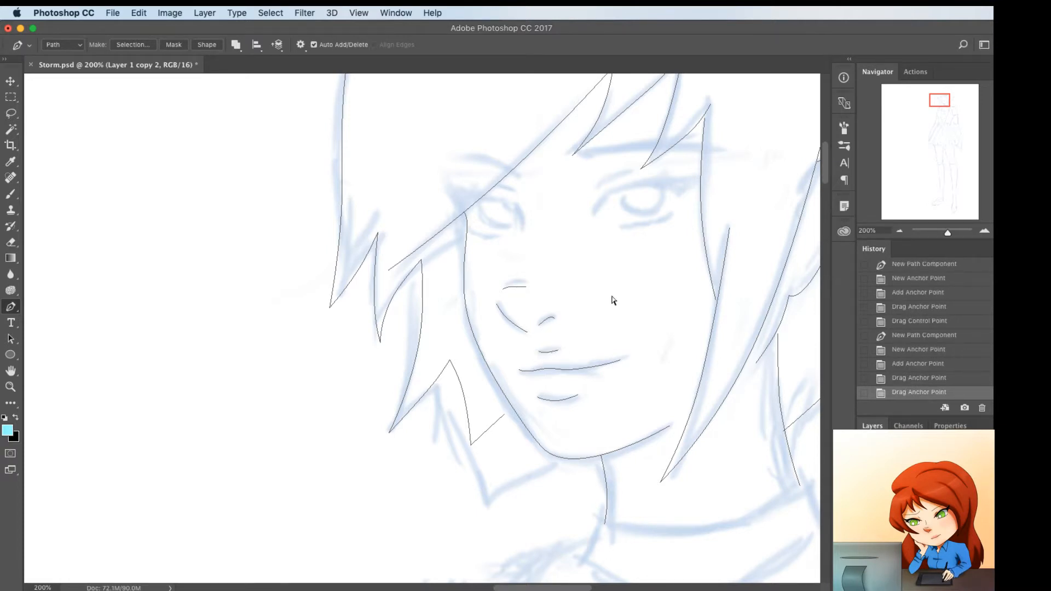
Draw a closed, straight-sided outline of the upper lash line with pointed outer lashes around the eye clear of the fringe
left_click(593, 214)
left_click(678, 165)
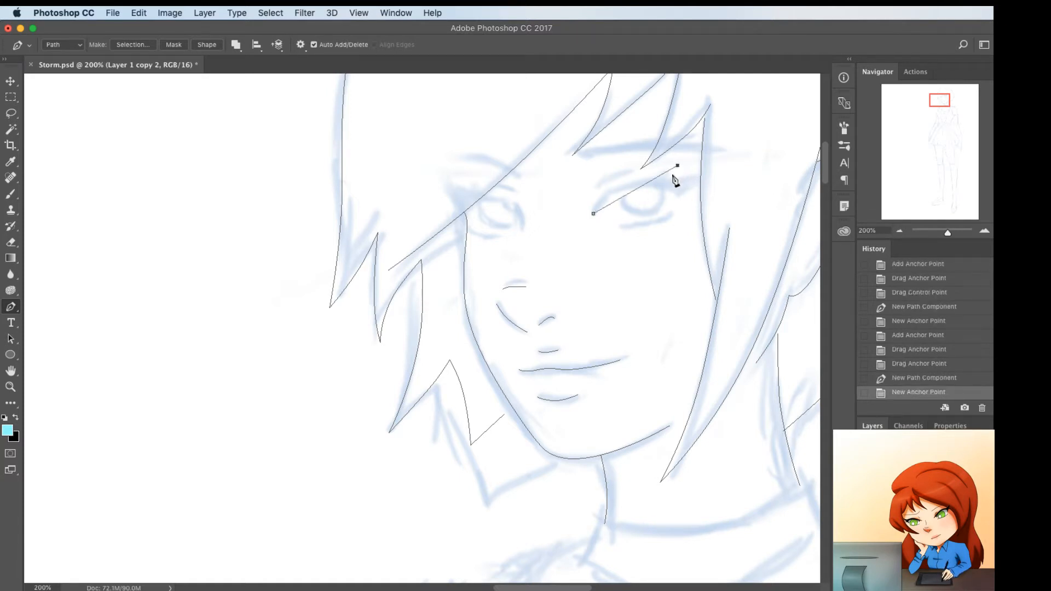
left_click(670, 176)
left_click(709, 177)
left_click(676, 196)
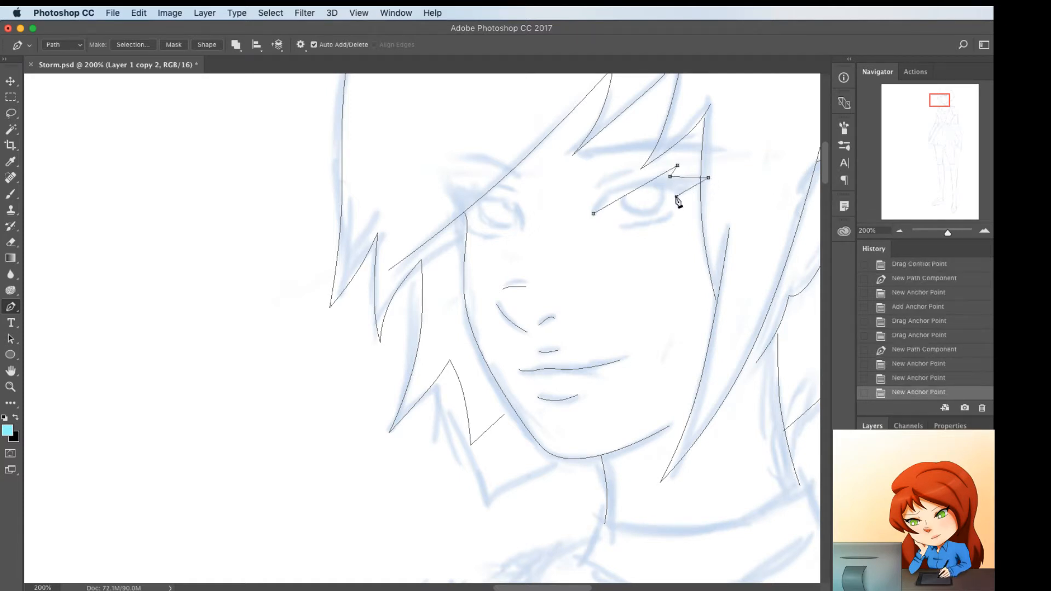
left_click(594, 214)
Add anchor points to the lash outline and curve its upper and lower edges to follow the sketched eyelid
left_click(611, 203)
left_click_drag(611, 204, 673, 176)
left_click(661, 171)
left_click(657, 194)
left_click(656, 193, "alt")
left_click(687, 174)
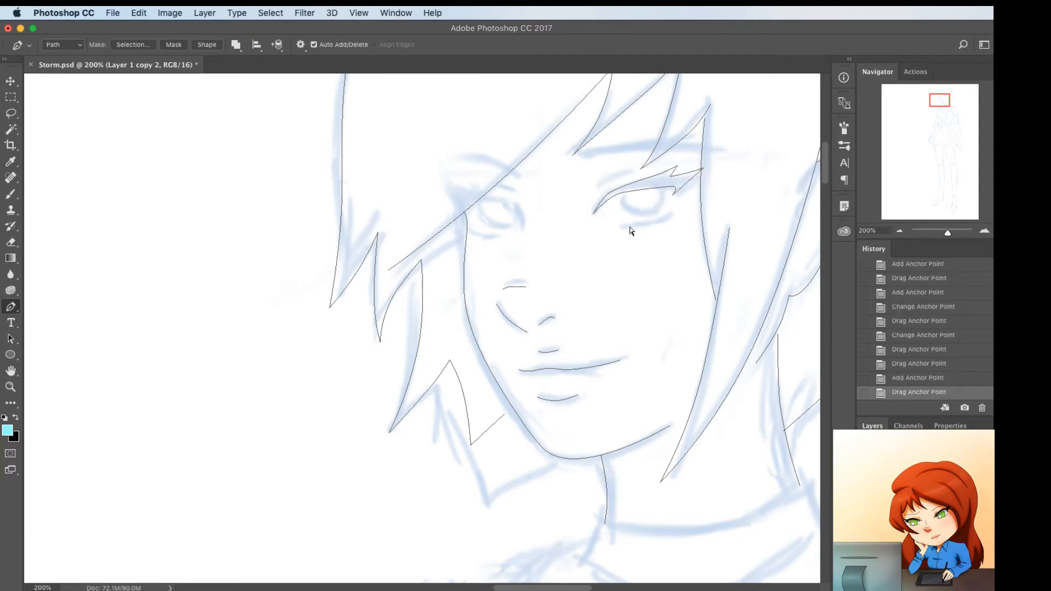
left_click_drag(608, 194, 610, 192)
Trace the lower lash line as a short path under the same eye and curve it to the sketch
left_click(605, 225)
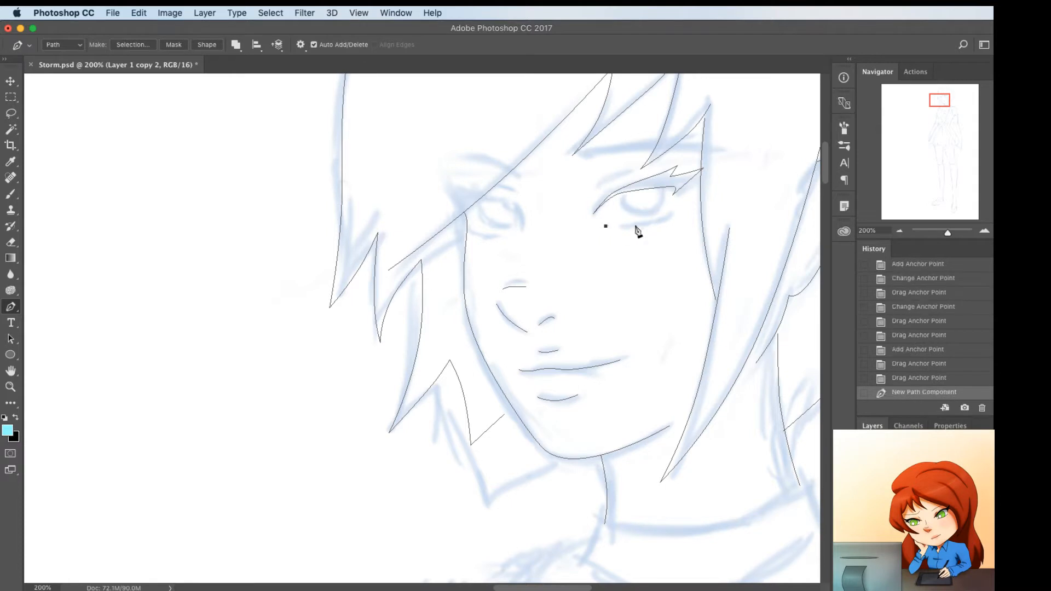
left_click(668, 215)
left_click(654, 218)
left_click_drag(654, 218, 615, 226)
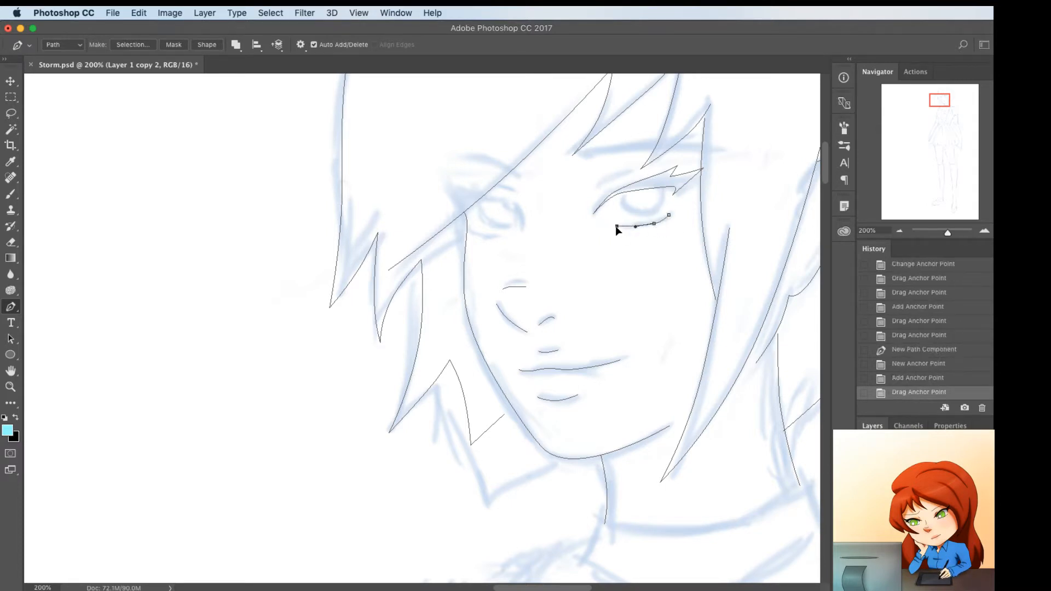
Refine the upper lash outline by adjusting its edge points and reshaping the pointed lash at the outer corner
left_click(646, 189)
left_click_drag(645, 189, 657, 176)
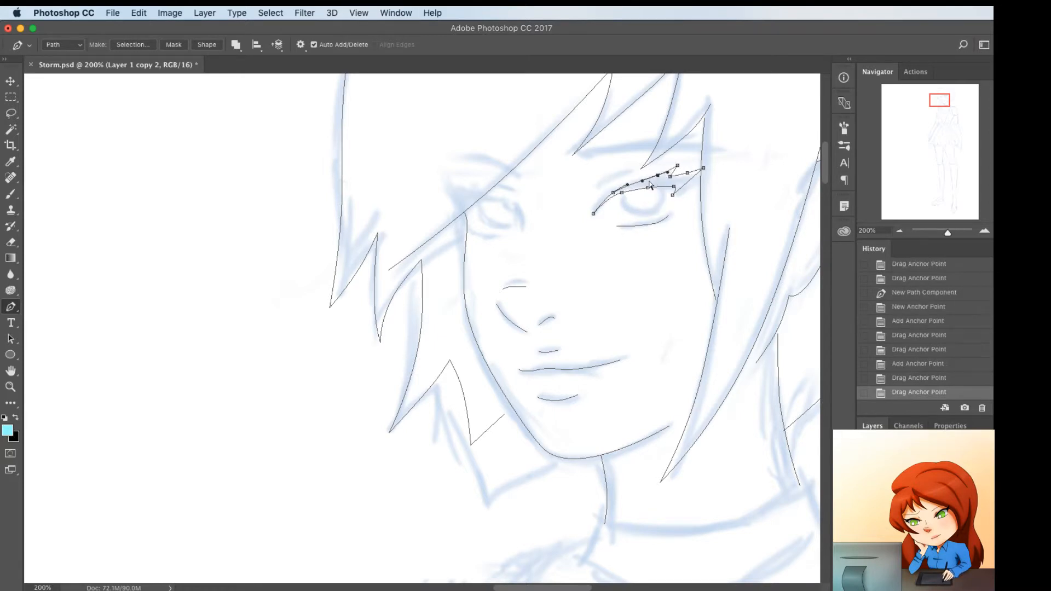
left_click(636, 204, "super")
key("u")
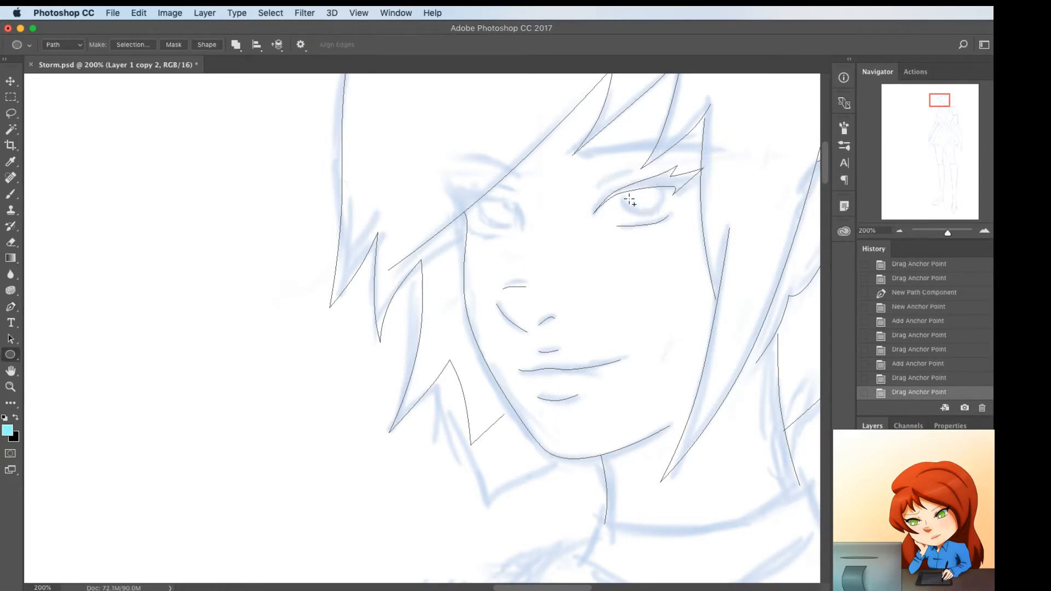
key("p")
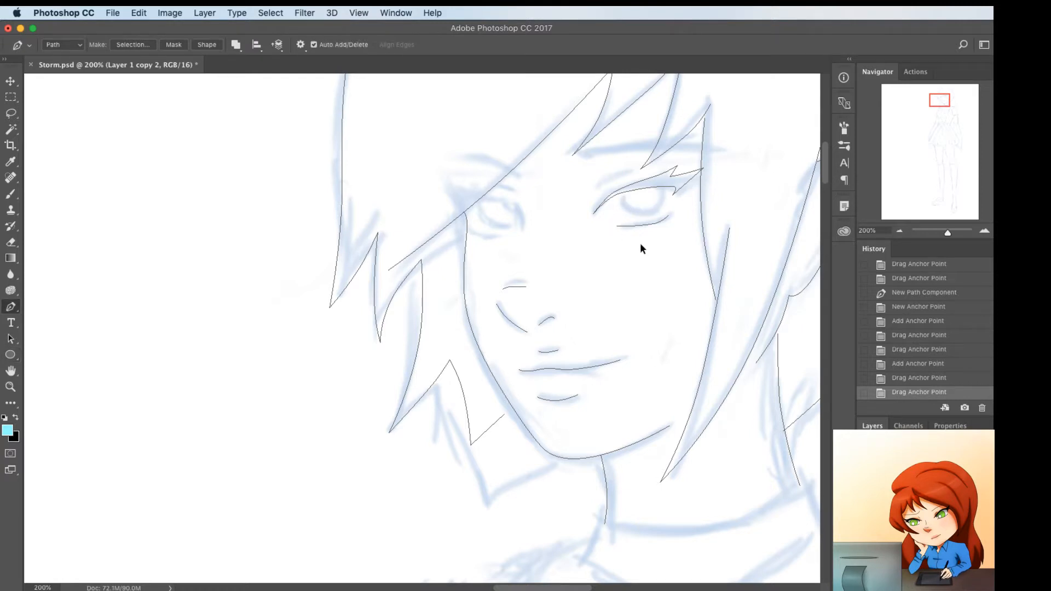
mouse_move(702, 169)
left_mouse_down()
mouse_move(710, 176)
mouse_move(687, 174)
mouse_move(691, 185)
left_mouse_up()
left_click(689, 183)
left_click(678, 232, "super")
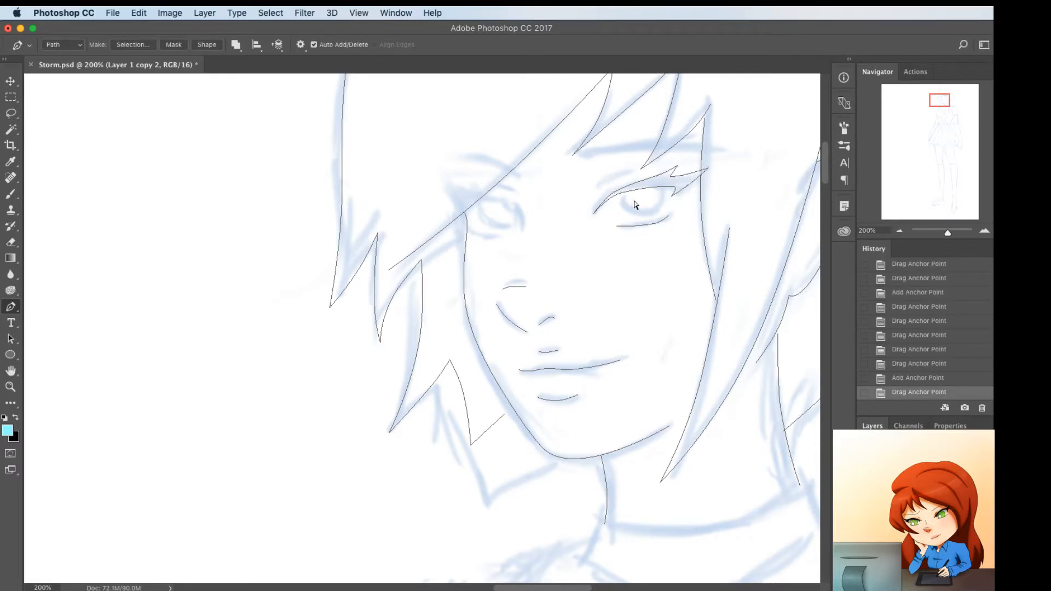
Trace the short eyelid crease above the inner half of the eye and bow its middle upward
left_click(600, 191)
left_click(628, 174)
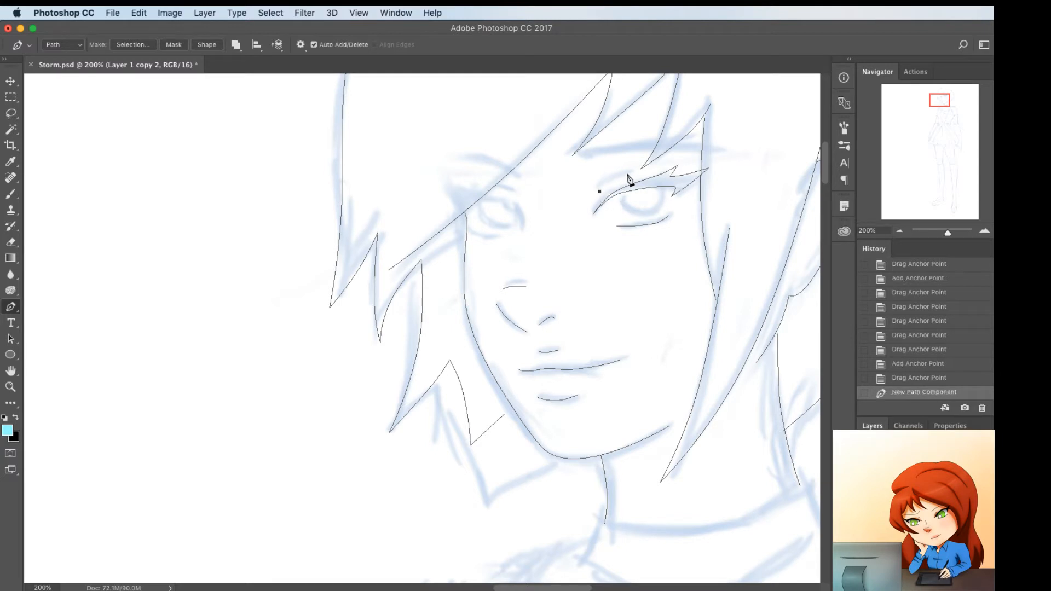
left_click(611, 182)
left_click_drag(613, 184, 614, 179)
left_click(631, 245, "super")
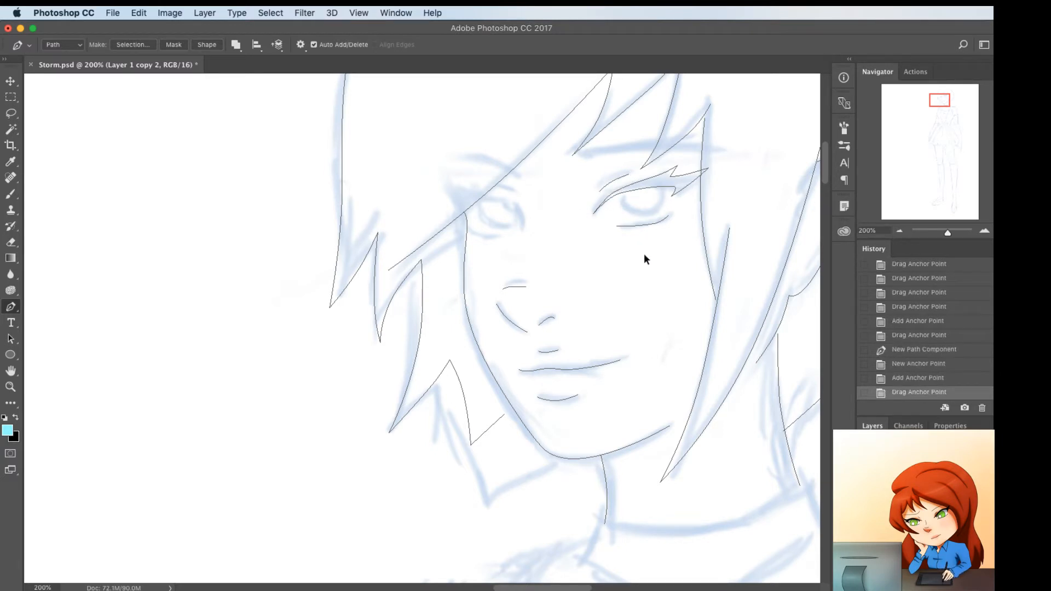
Select the finished lash, lower lid and crease paths, duplicate them and flip the copy horizontally
left_click_drag(642, 252, 599, 198)
key("super+z")
left_click(609, 182, "super")
key("super+c")
key("super+v")
key("super+t")
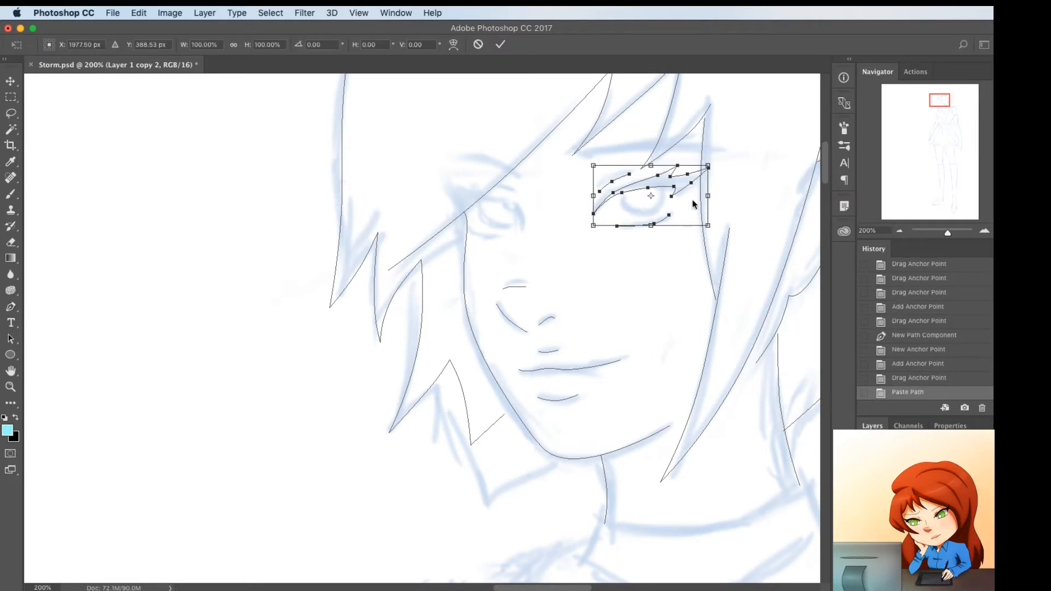
right_click(688, 198)
left_click(711, 351)
key("Return")
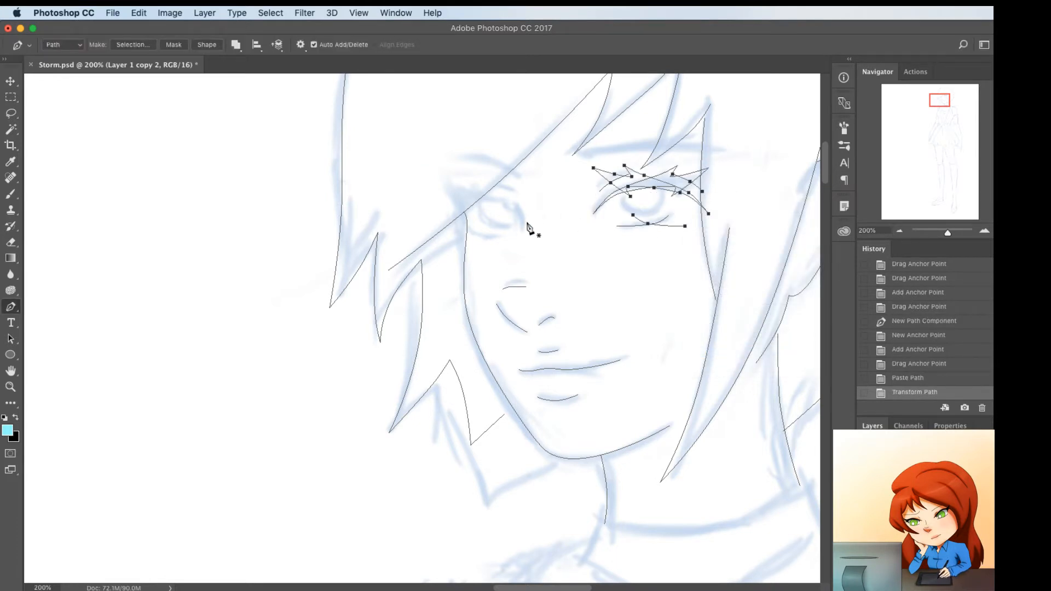
Move the flipped paths onto the other eye, narrow them to 74.78% width with a -6.90 vertical skew, and adjust the lash points
key("super+t")
left_click_drag(677, 208, 525, 203)
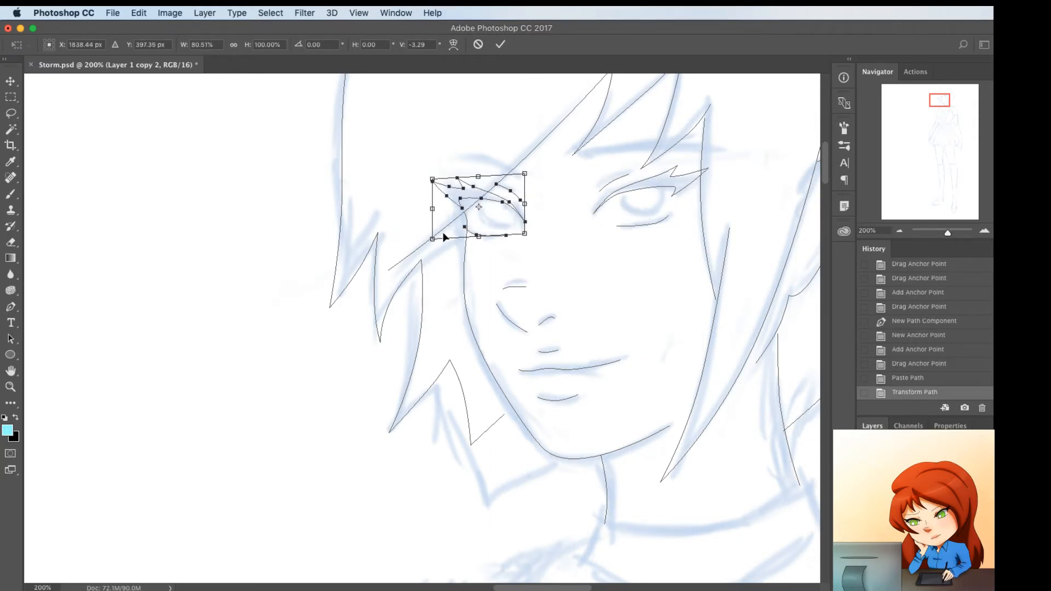
left_click_drag(432, 209, 437, 220)
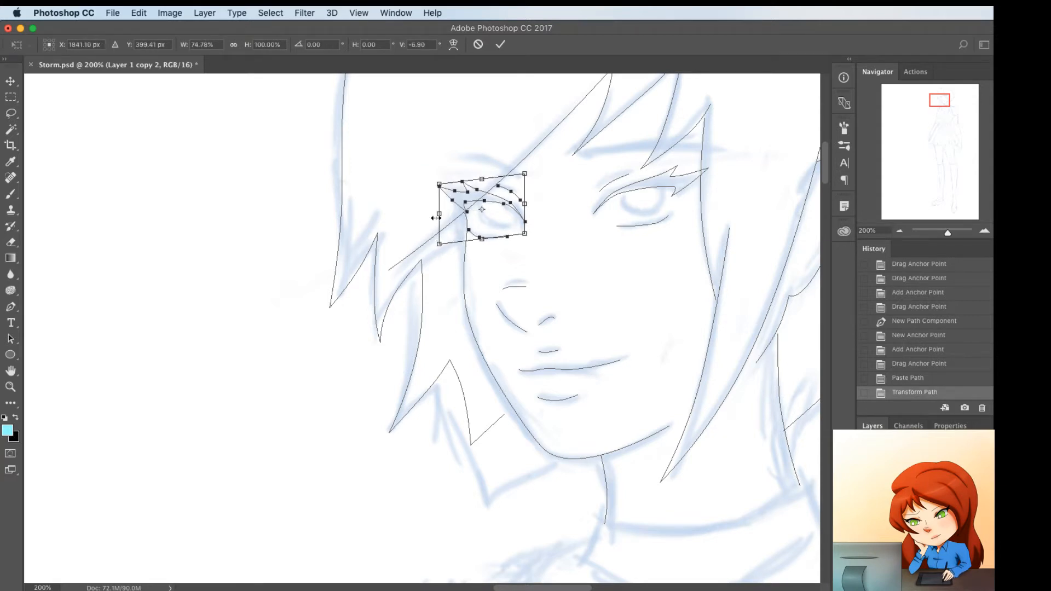
key("Return")
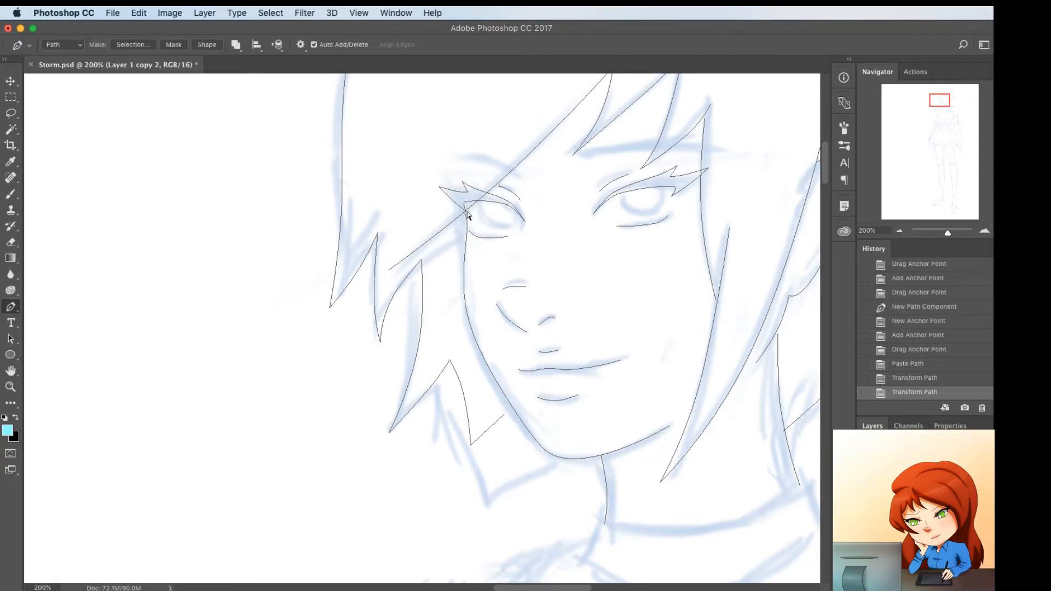
left_click_drag(467, 220, 466, 210)
left_click(486, 213, "super")
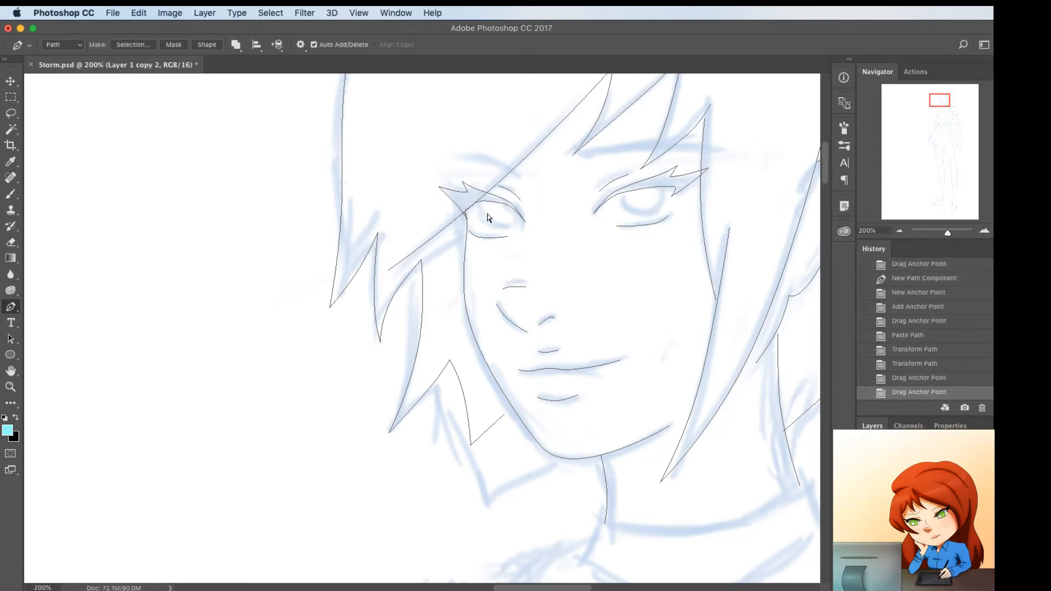
Draw a short curved line at the inner corner of the copied eye and align the lash tip with it
left_click(520, 206)
left_click(518, 239)
left_click(524, 216)
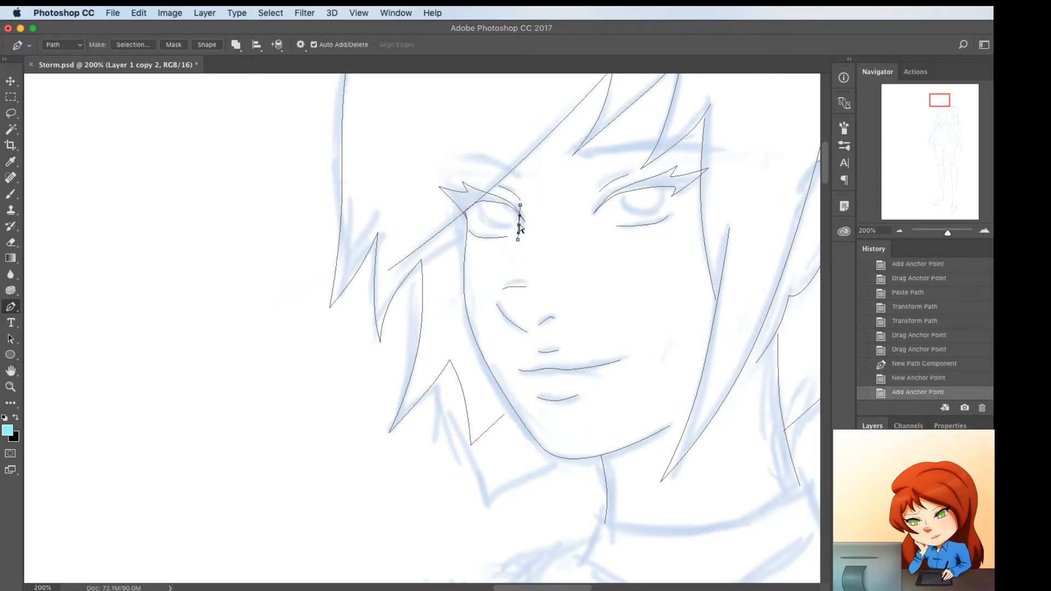
left_click_drag(524, 224, 519, 239)
left_click(535, 240, "super")
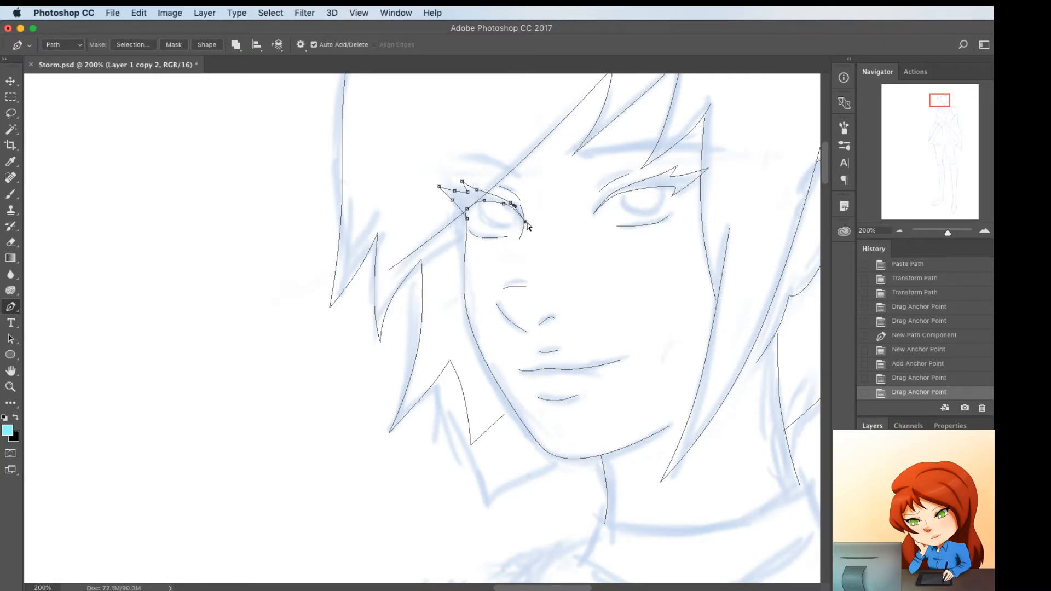
left_click_drag(525, 222, 525, 222)
left_click(491, 223, "super")
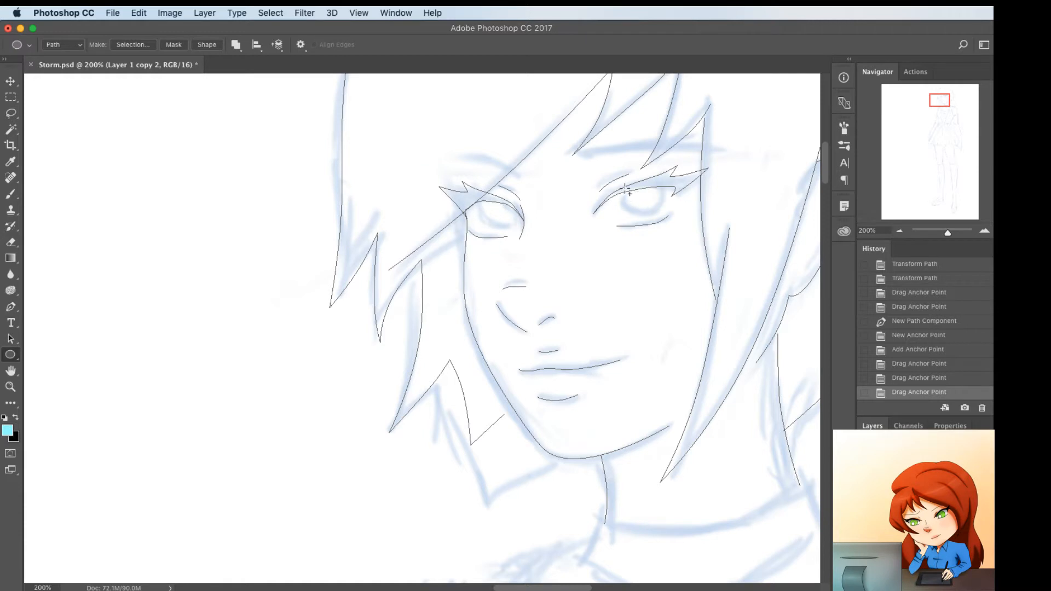
Draw an elliptical iris path in the eye clear of the fringe, position it, and flatten its top edge slightly
left_click_drag(624, 186, 657, 197)
key("p")
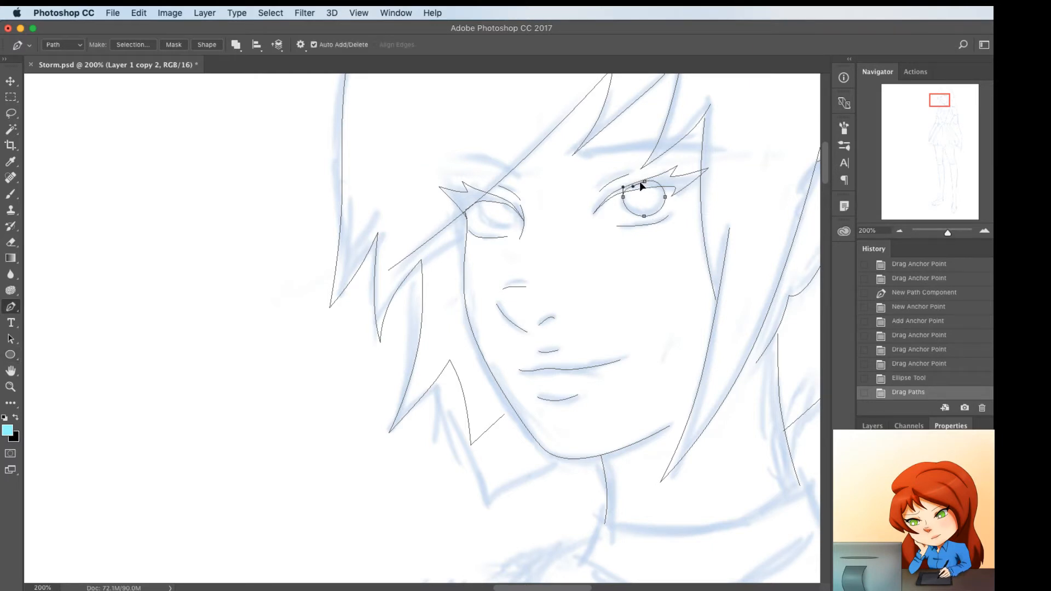
left_click_drag(639, 181, 638, 185)
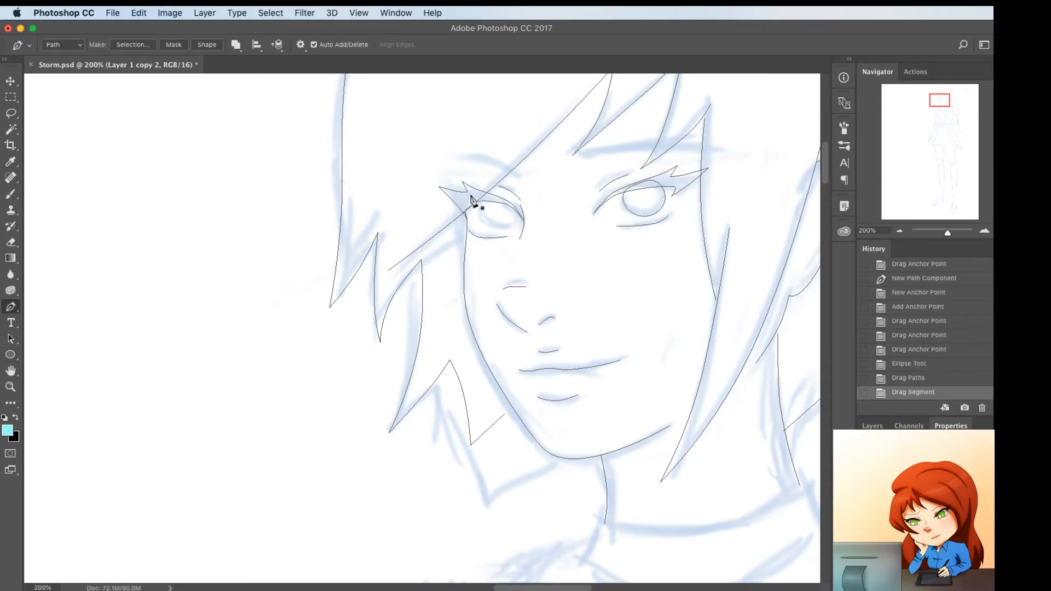
Draw an elliptical iris in the eye under the fringe, fit its points to the sketch, and delete the unwanted part near the lash
key("u")
left_click_drag(481, 195, 522, 232)
key("p")
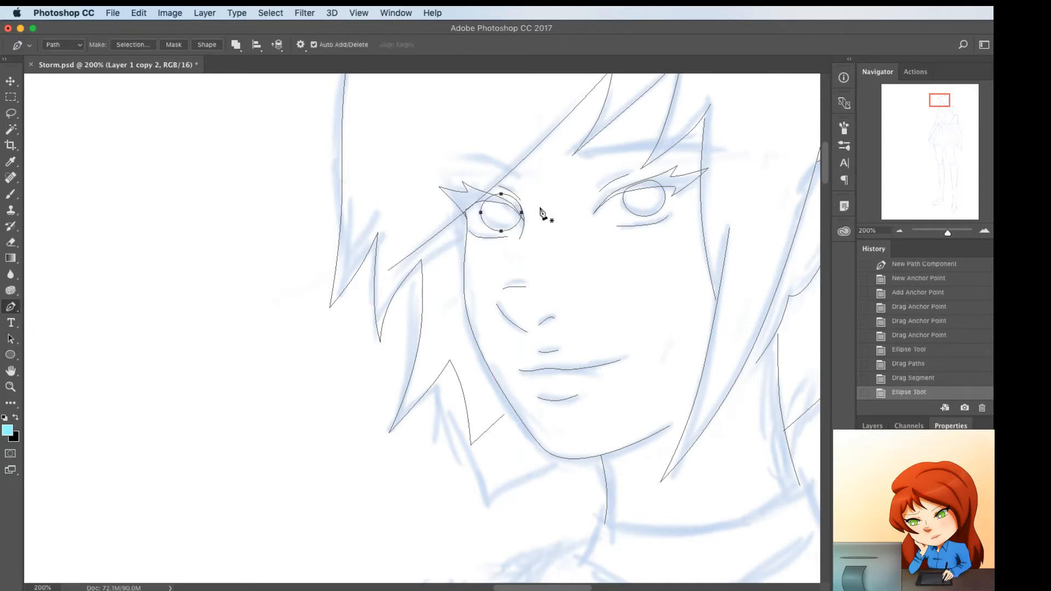
left_click(504, 194, "super")
left_click_drag(501, 194, 519, 213)
left_click(520, 214, "super")
left_click(519, 204, "super")
left_click(515, 204, "super")
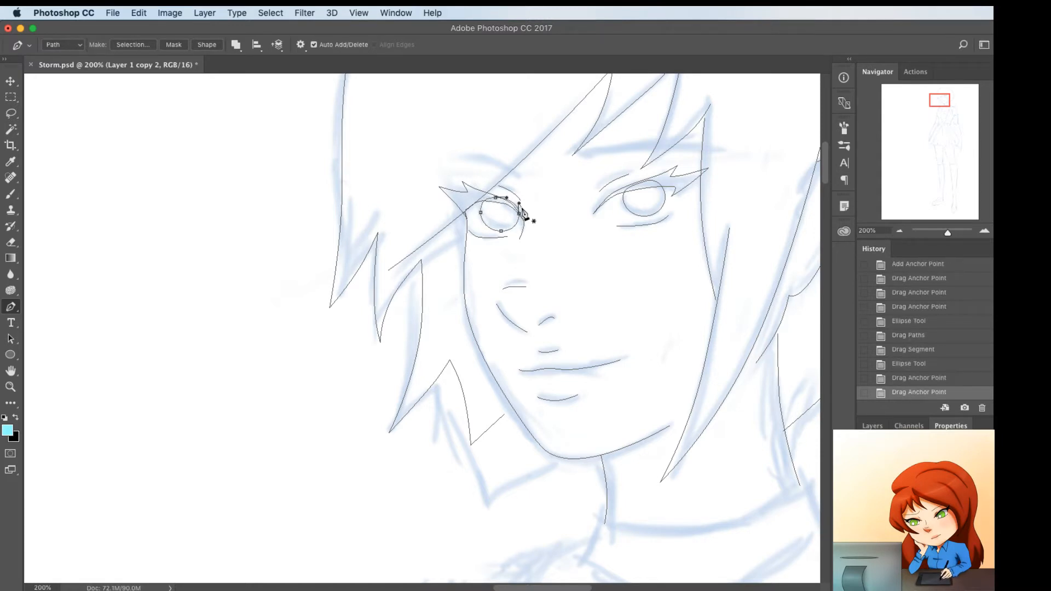
key("Delete")
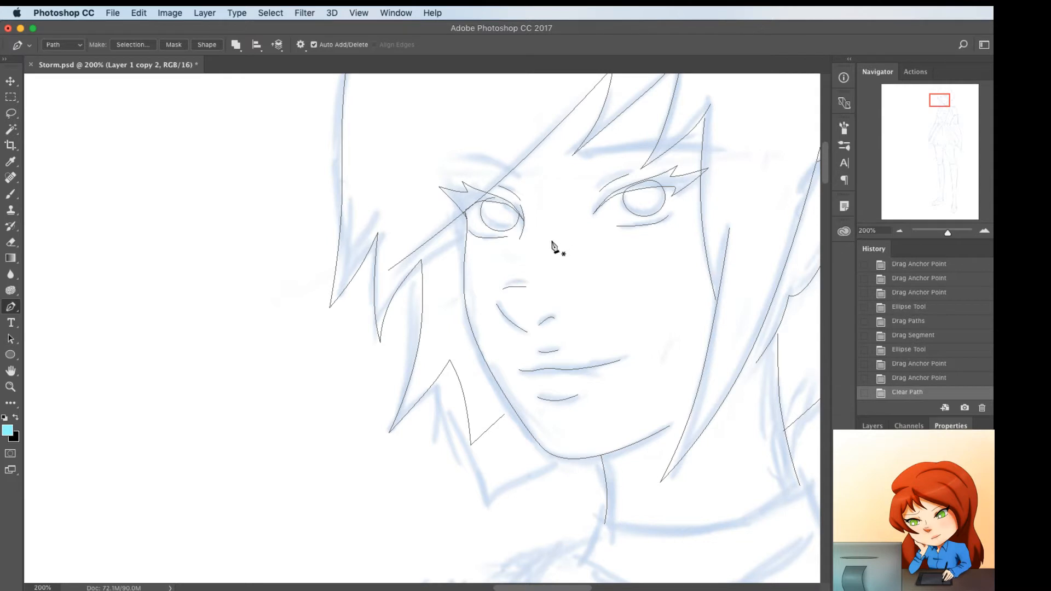
Trace the eyebrow above the eye clear of the fringe as a thin closed shape and curve its edges to the sketch
scroll(573, 244, "up", 3)
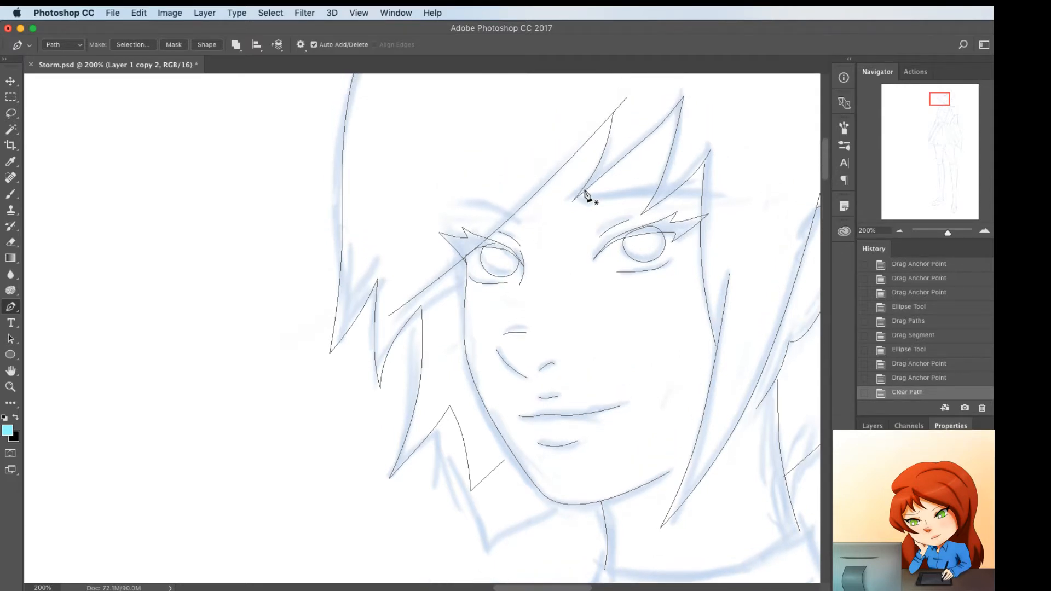
left_click(582, 195)
left_click(702, 191)
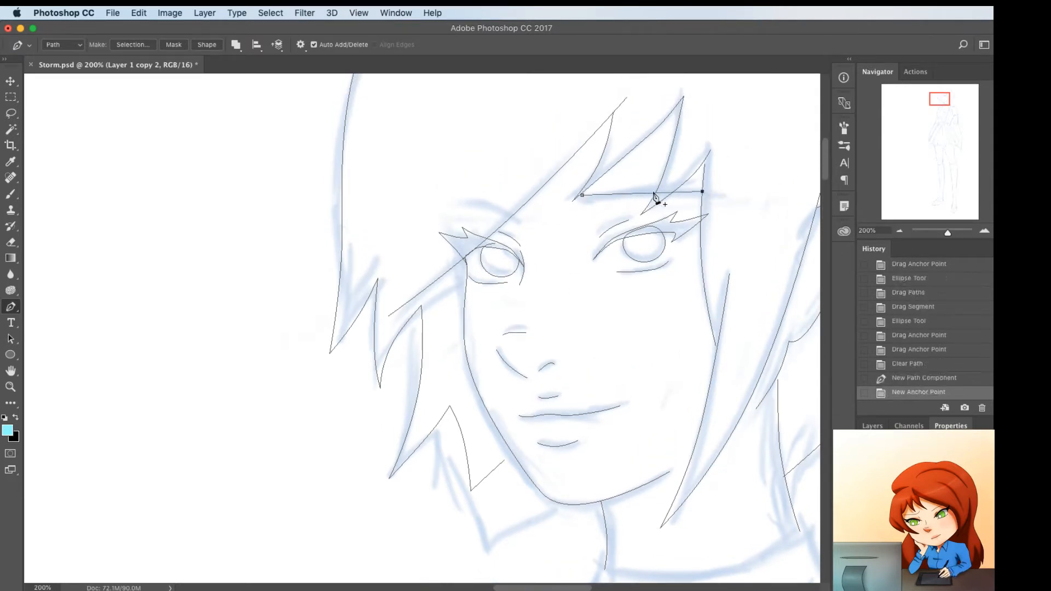
left_click_drag(659, 192, 702, 194)
left_click(603, 192)
left_click(581, 195)
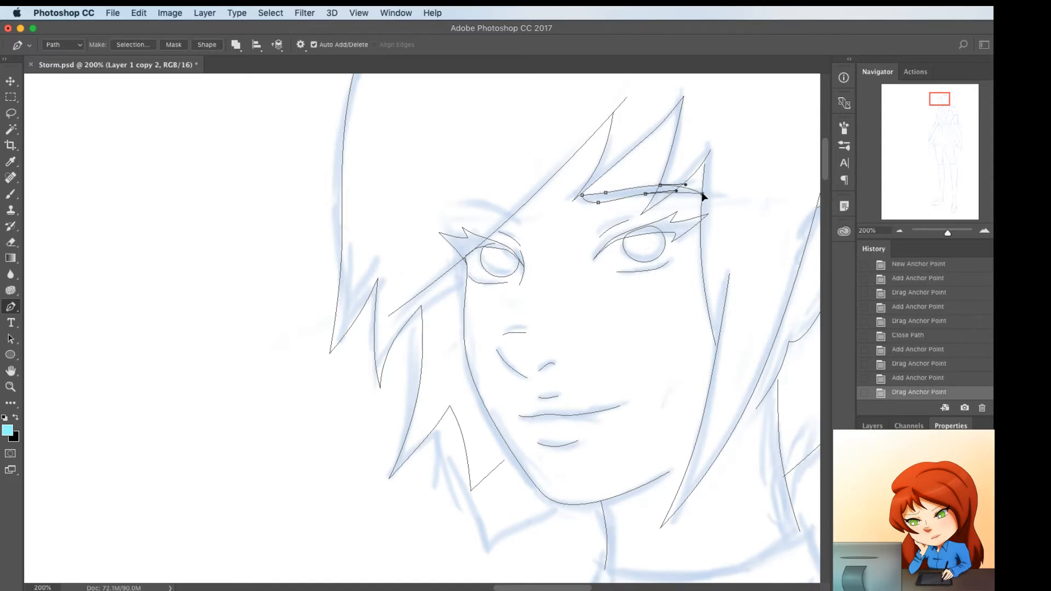
Trace the visible inner end of the other eyebrow beside the fringe, and shift the full eyebrow slightly down toward its eye
left_click(519, 233, "super")
left_click(520, 210)
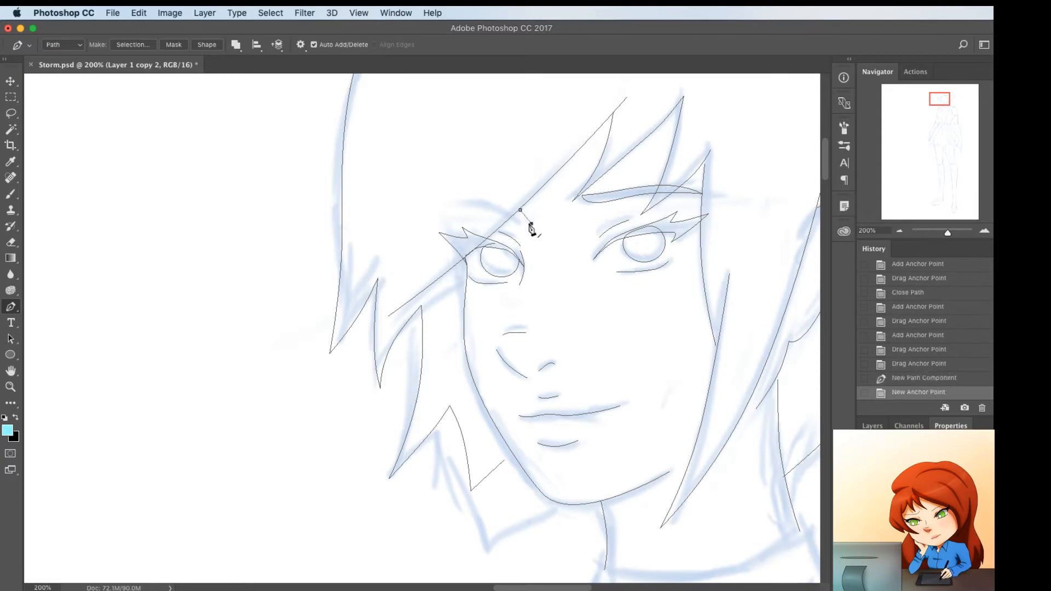
left_click(505, 220)
mouse_move(531, 222)
left_mouse_down()
mouse_move(516, 211)
mouse_move(518, 223)
left_mouse_up()
left_click(515, 222)
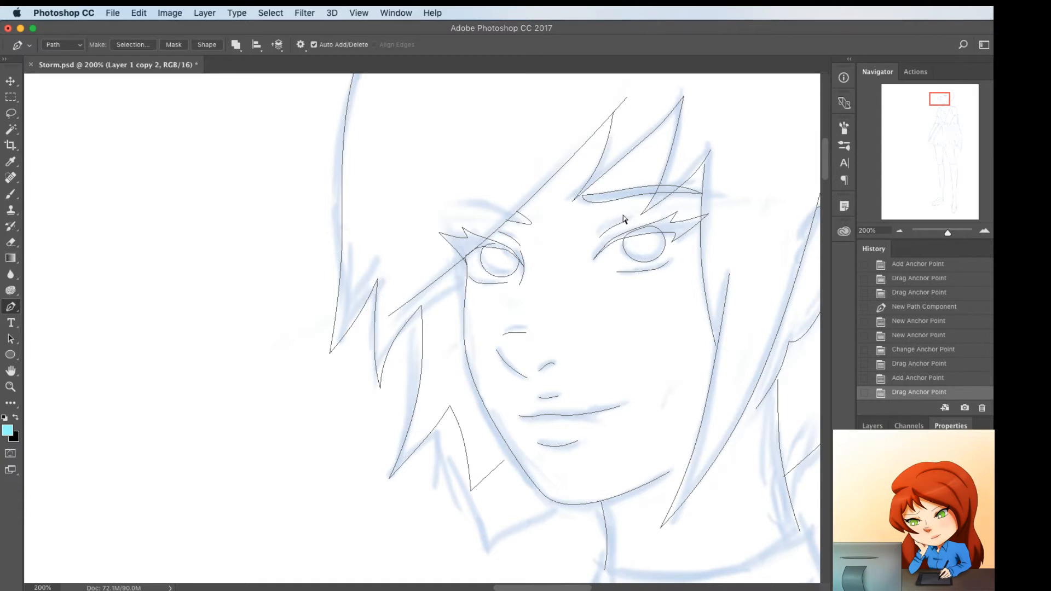
left_click_drag(617, 207, 621, 218)
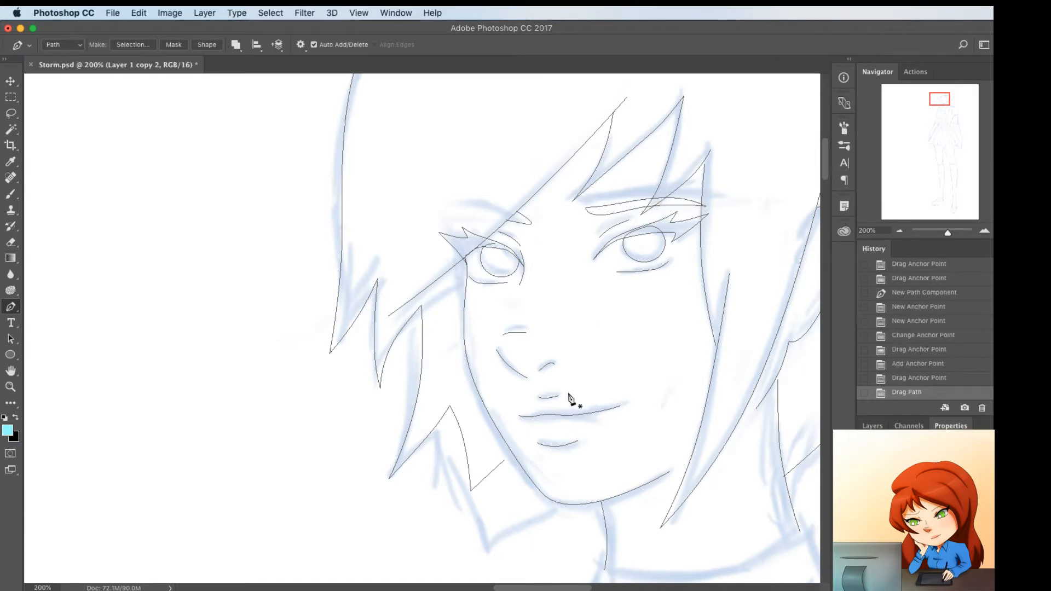
Adjust the top of the neck line and the lower end of the ear path so they meet behind the hair strand
scroll(569, 398, "right", 5)
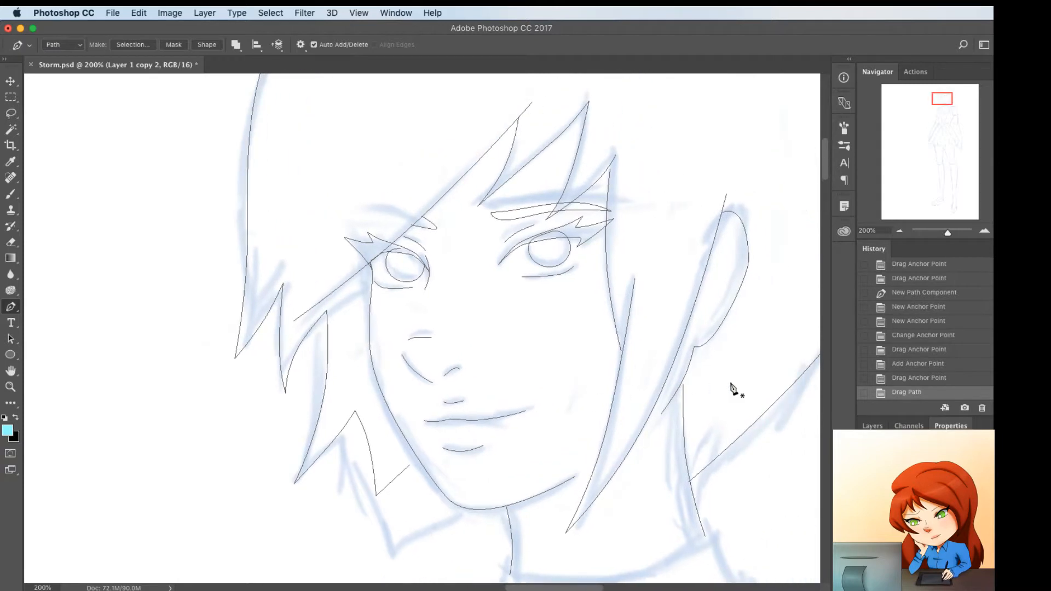
left_click_drag(682, 385, 680, 383)
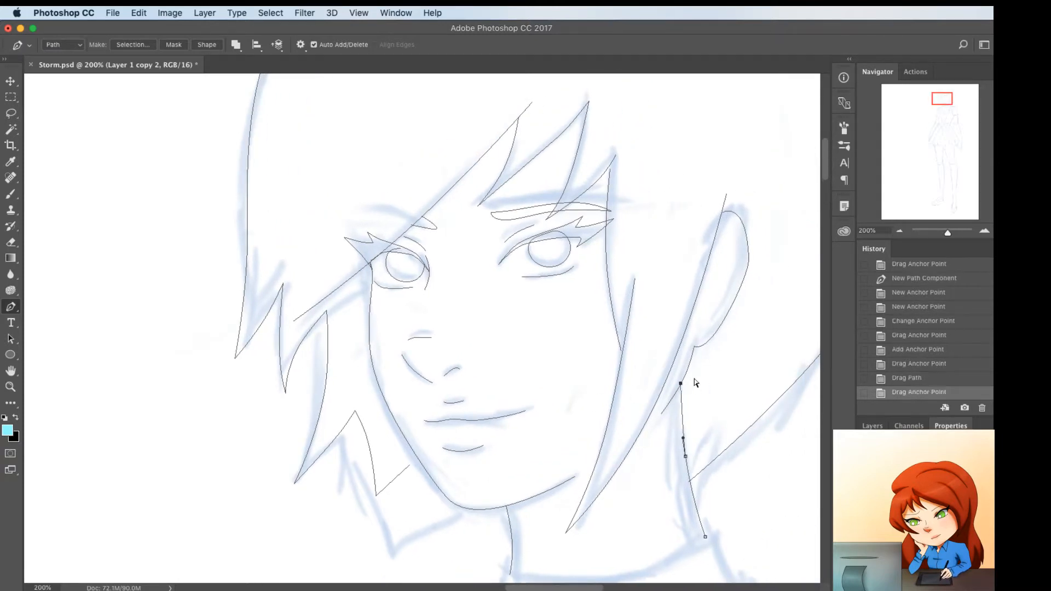
left_click(658, 409)
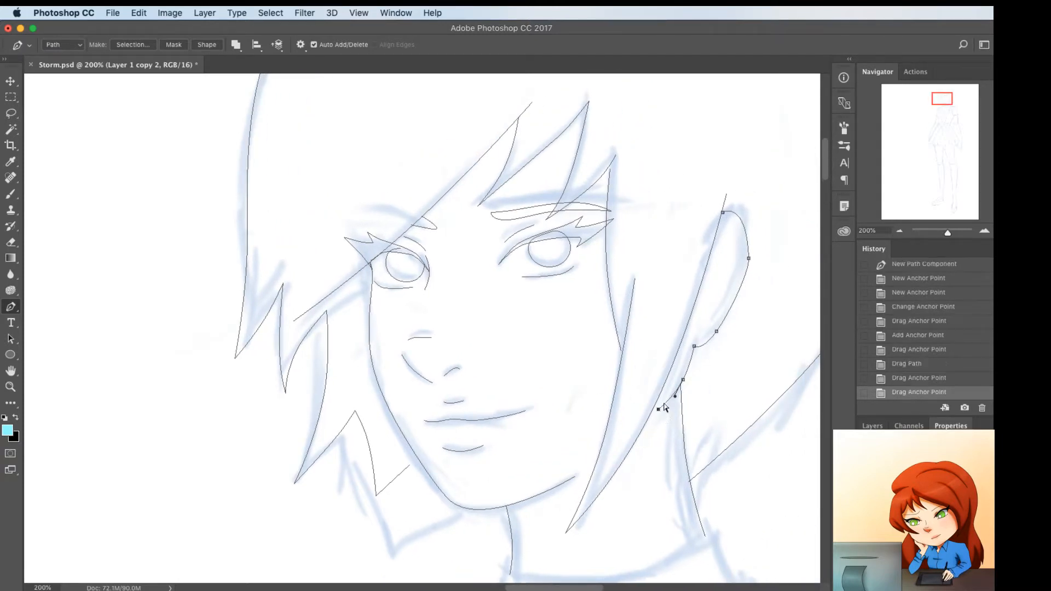
left_click_drag(675, 396, 675, 392)
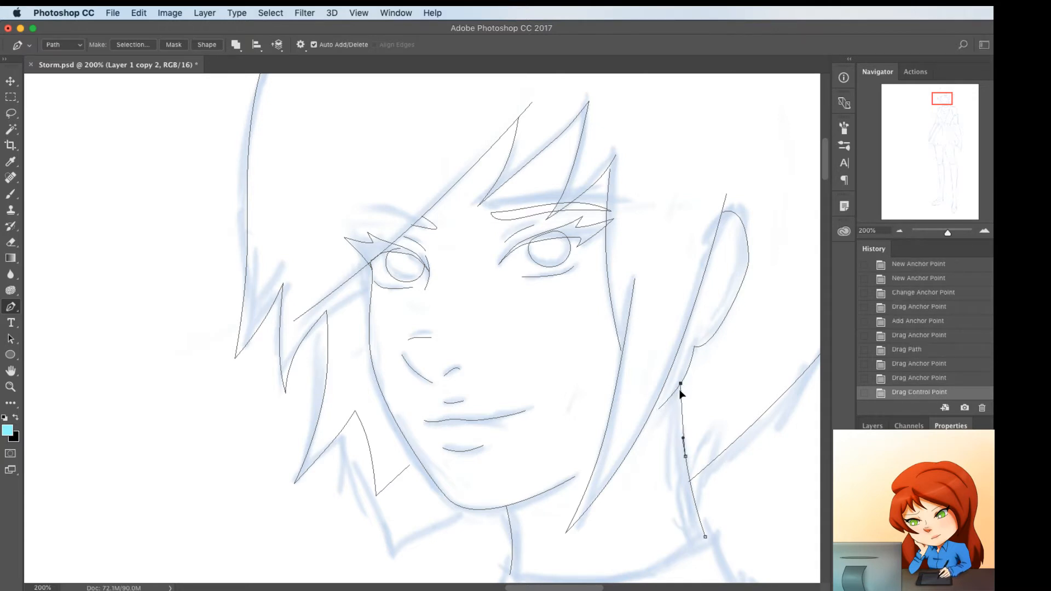
Refine the neck line behind the ear and move the back hair's lower end so it meets the neck
left_click_drag(680, 383, 680, 384)
left_click_drag(684, 455, 692, 478)
left_click(684, 487, "super")
left_click(690, 479, "super")
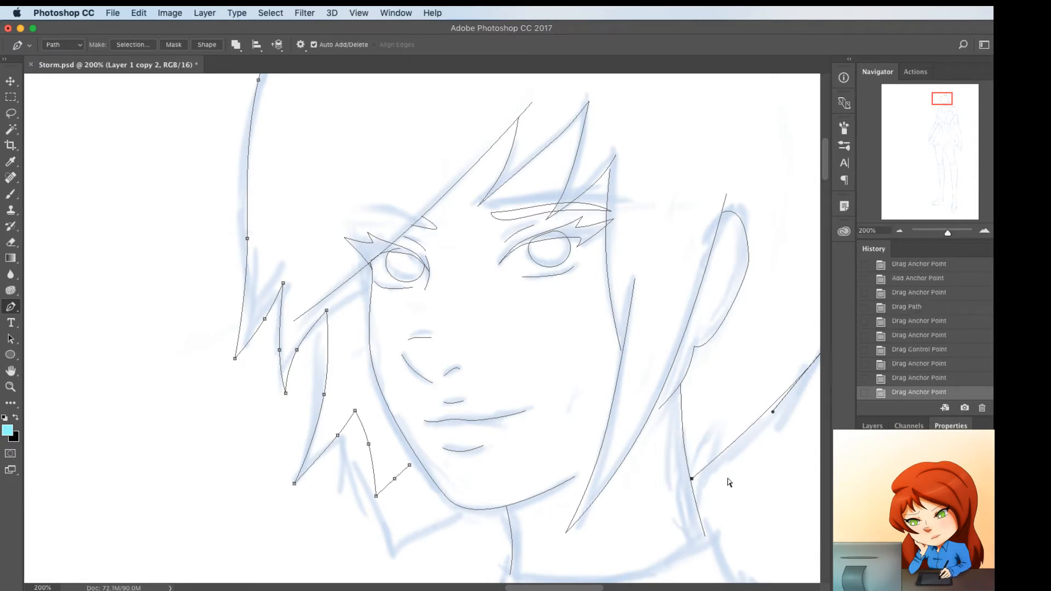
left_click(717, 512, "super")
left_click(705, 537, "super")
left_click_drag(704, 523, 703, 524)
left_click(696, 520, "super")
Draw the collar's upper edge across the base of the neck, curve it to the sketch, and save the file
key("super+minus")
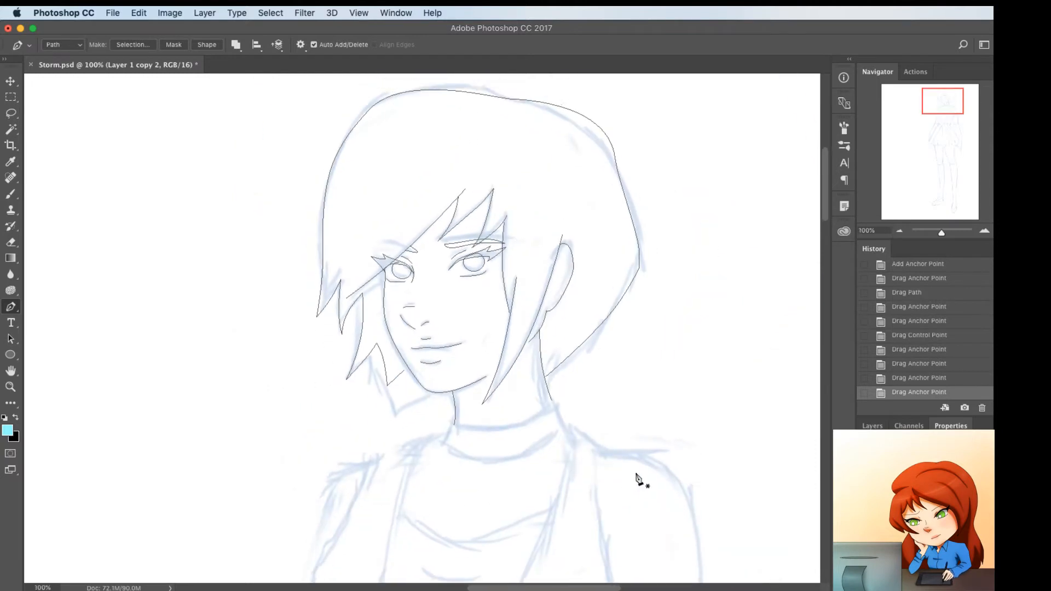
scroll(634, 480, "down", 3)
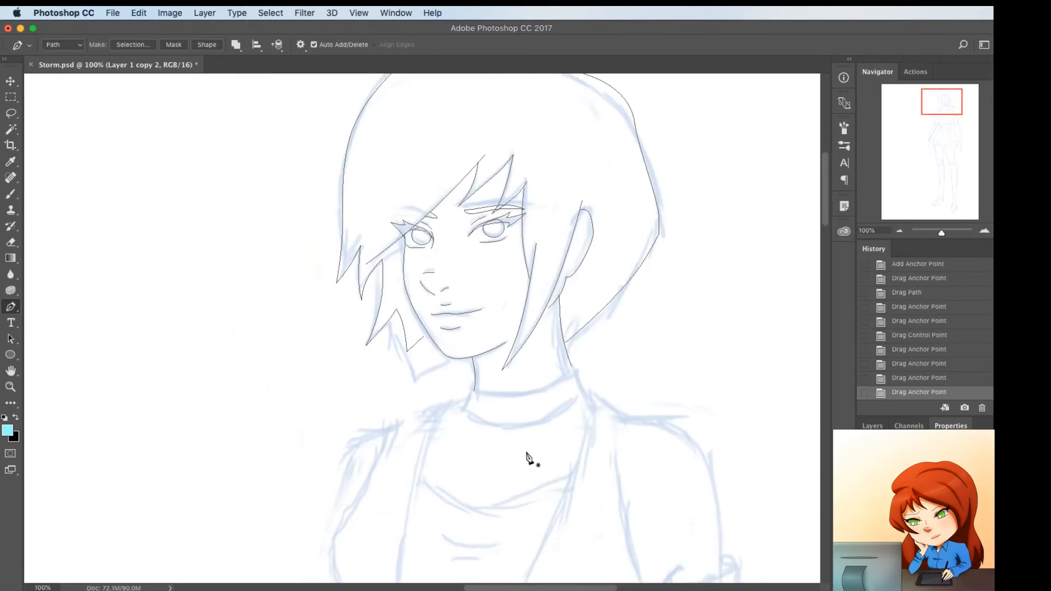
left_click(469, 389)
left_click(584, 375)
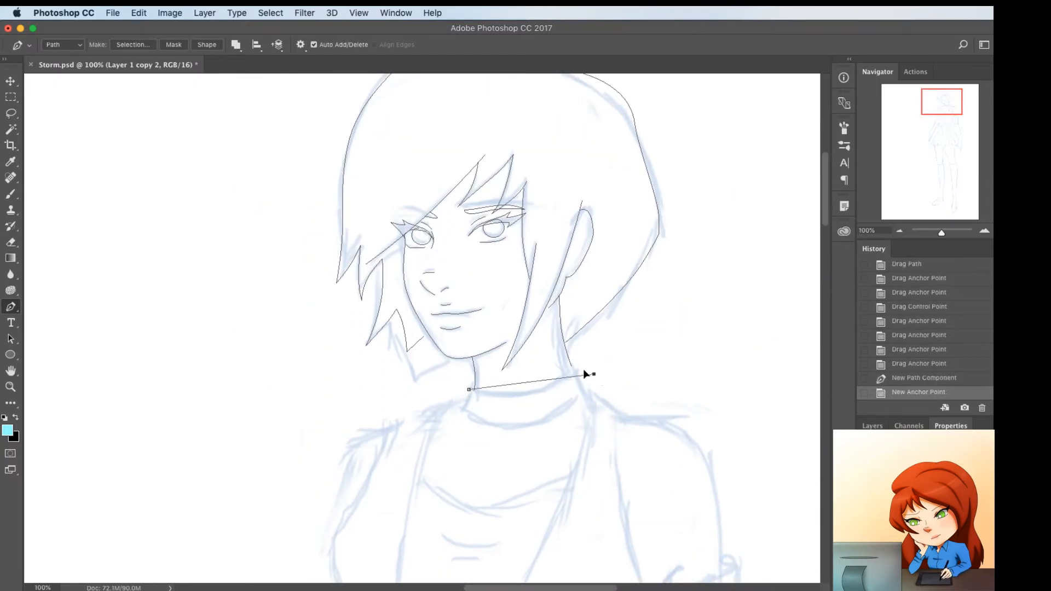
left_click(523, 382)
left_click_drag(525, 385, 521, 393)
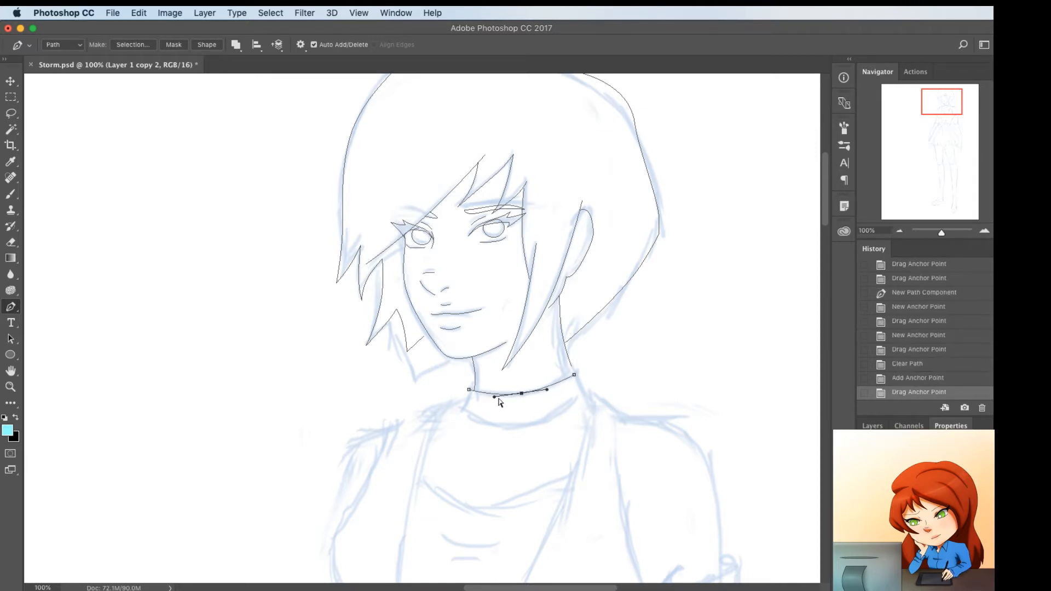
key("super+Tab")
key("super+Tab")
key("super+s")
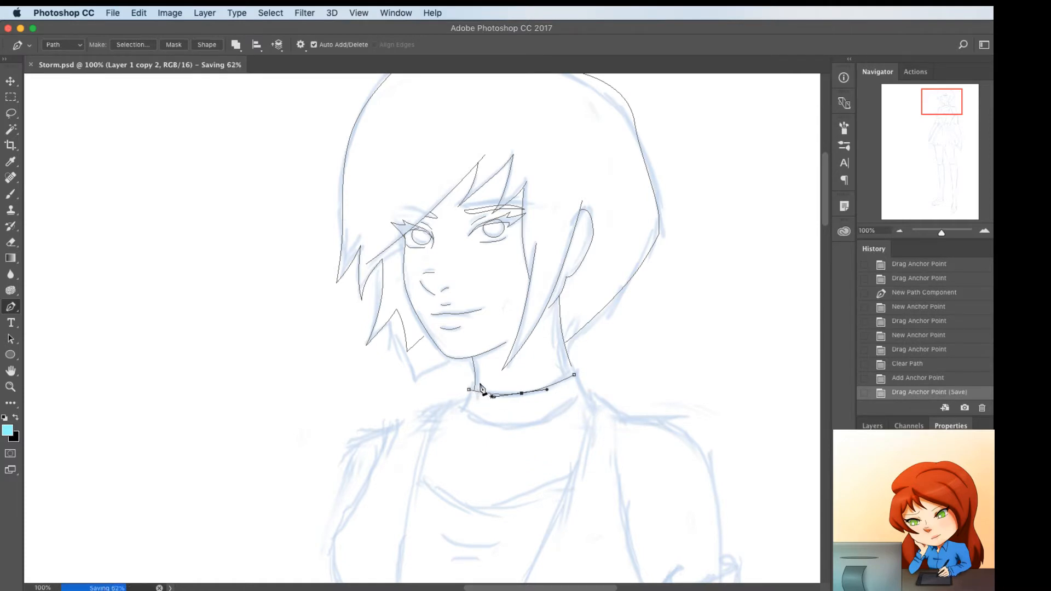
key("super+equal")
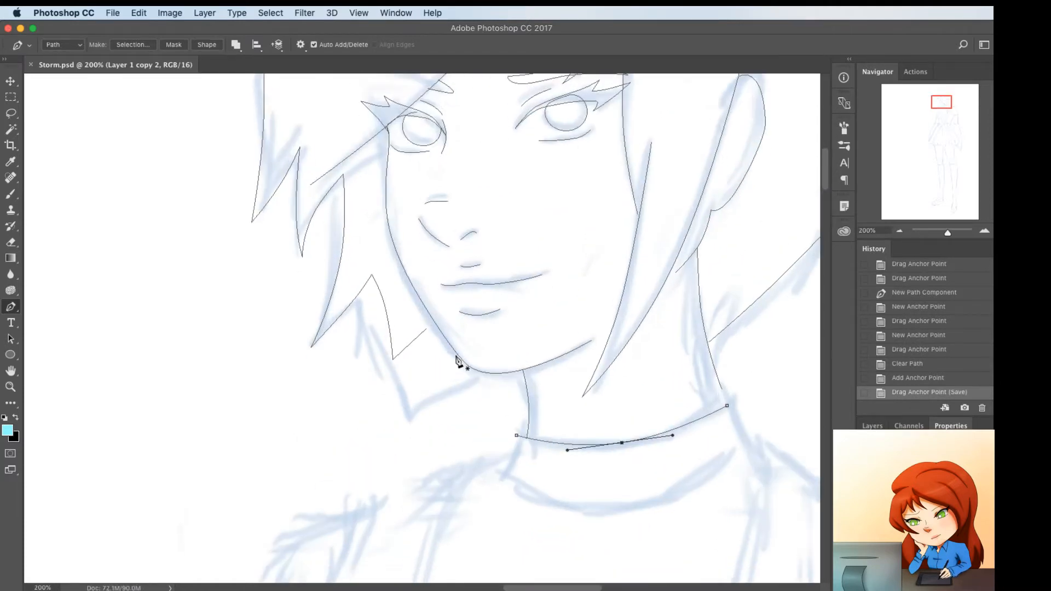
left_click_drag(514, 366, 523, 371)
Trace the collar's far side from the neck line down to its lower corner, and bend it inward to match the sketch
left_click(525, 363)
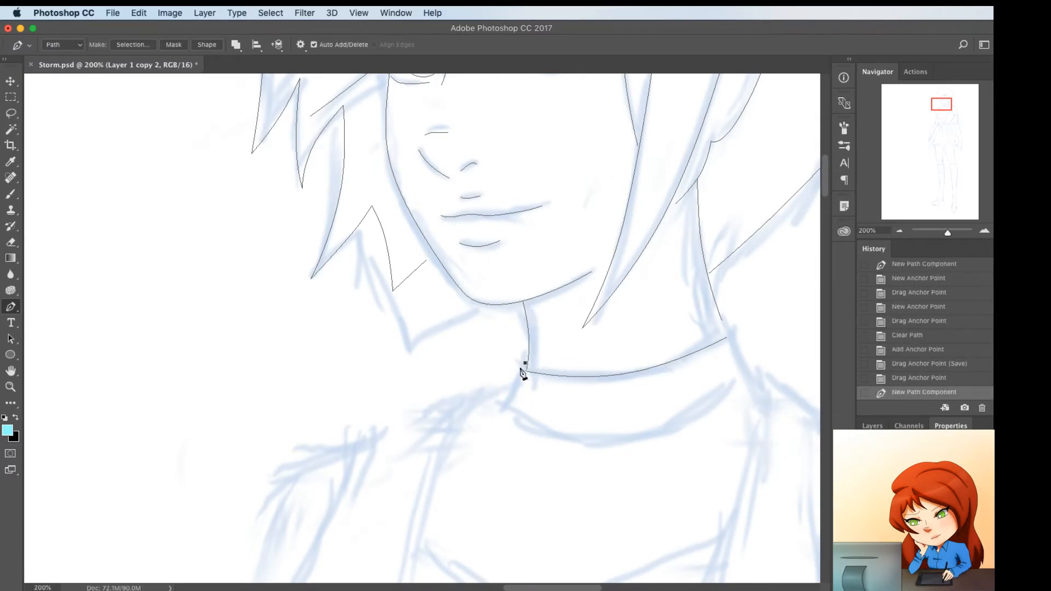
left_click(506, 402)
key("super+z")
left_click(505, 404)
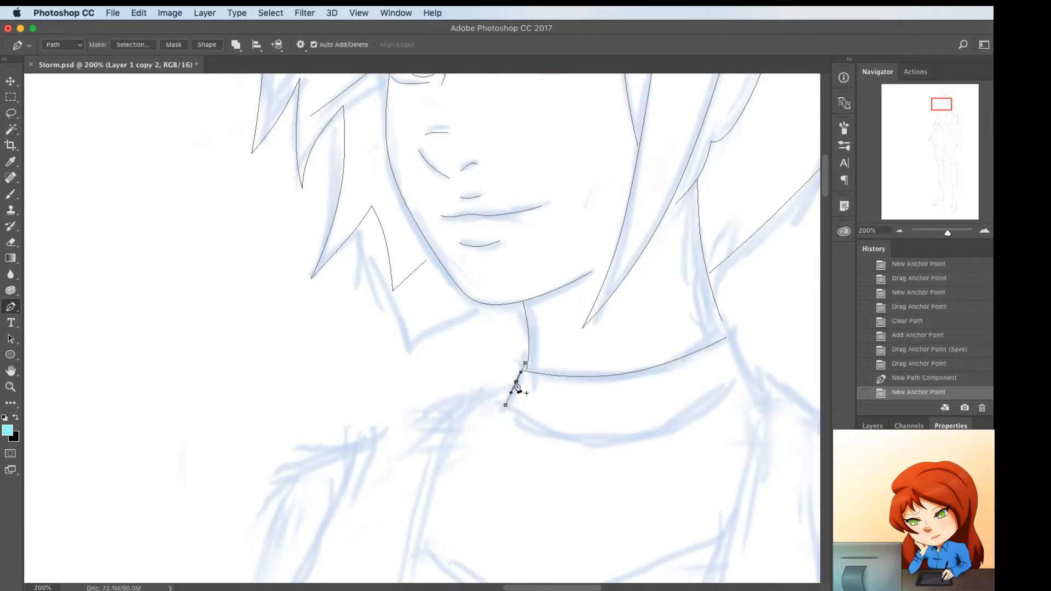
left_click(516, 382)
left_click_drag(515, 381, 517, 362)
left_click_drag(518, 363, 501, 409)
left_click(511, 385)
Continue the collar outline along a curved lower edge and up the near side with a small turned tip
left_click(500, 408)
left_click(751, 382)
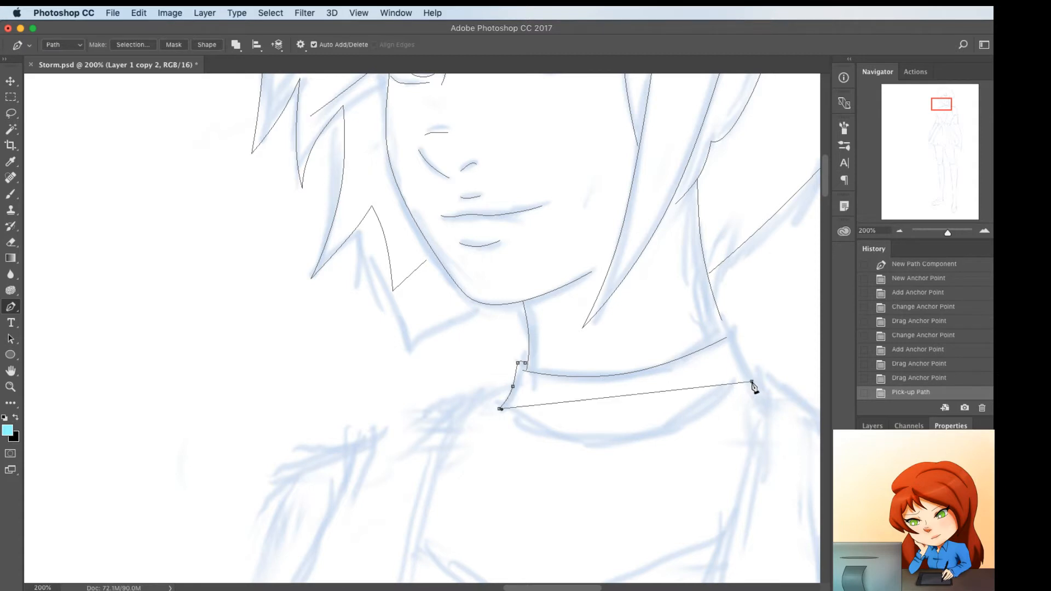
left_click_drag(639, 396, 617, 432)
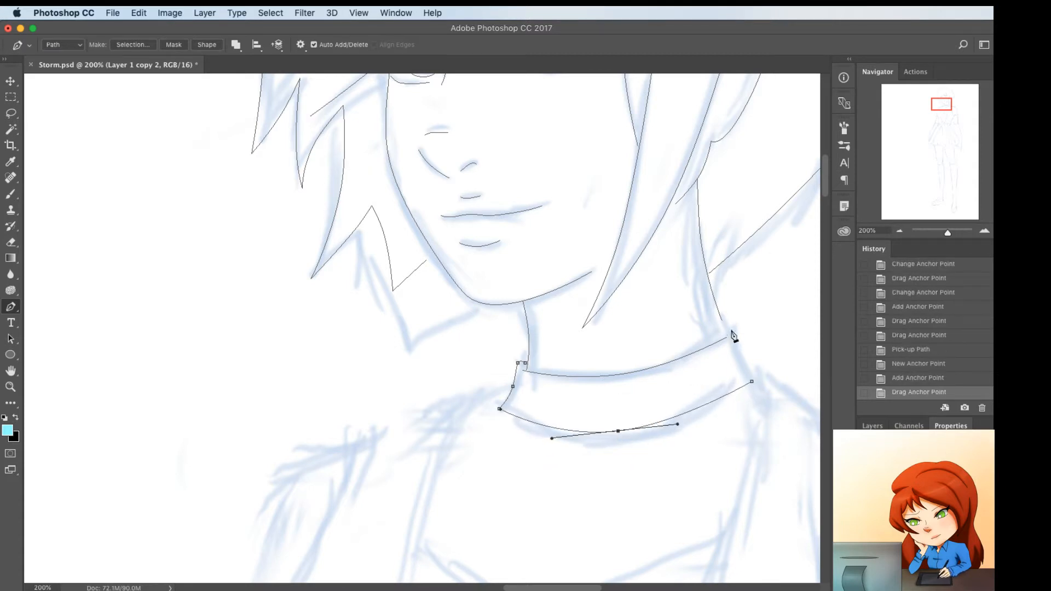
left_click(730, 327)
left_click(723, 331)
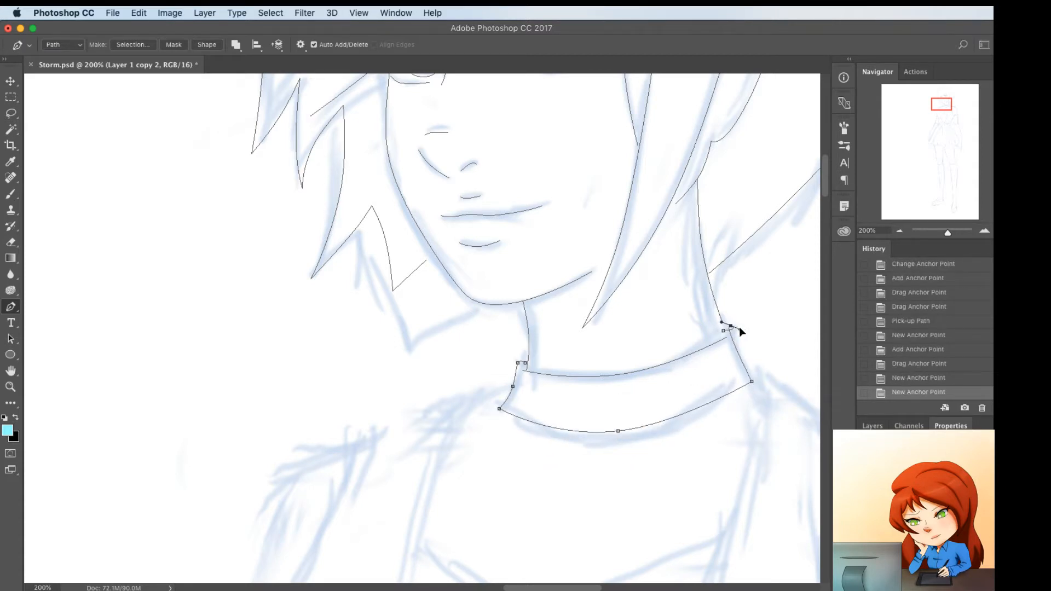
left_click(731, 328, "alt")
left_click(736, 344)
left_click_drag(737, 346, 755, 377)
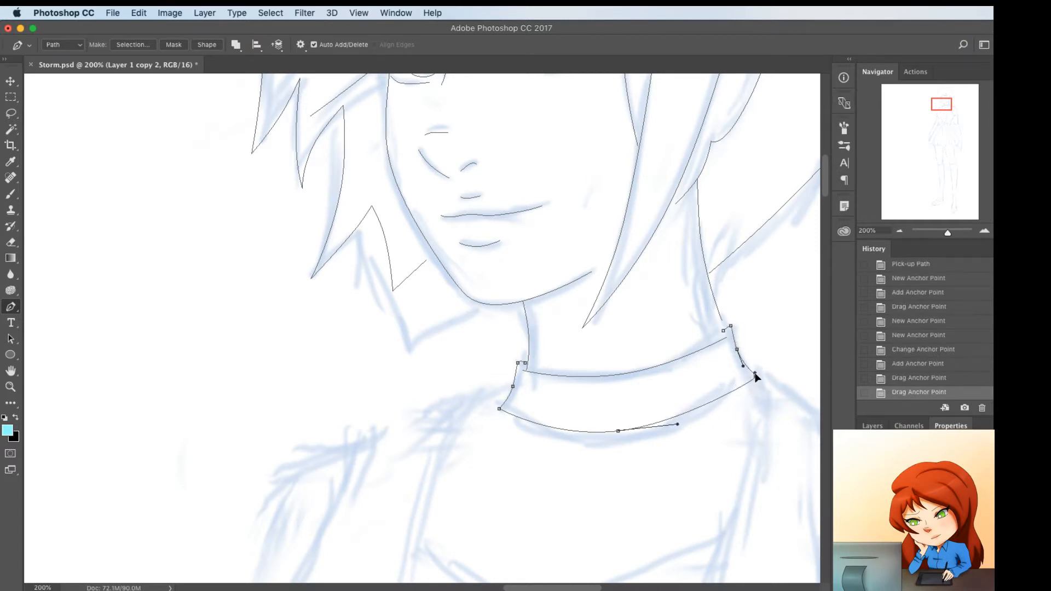
left_click(755, 376, "alt")
Adjust the lower end of the near neck line and the ends of the collar's upper edge so they meet, and save the file
left_click(727, 335, "ctrl")
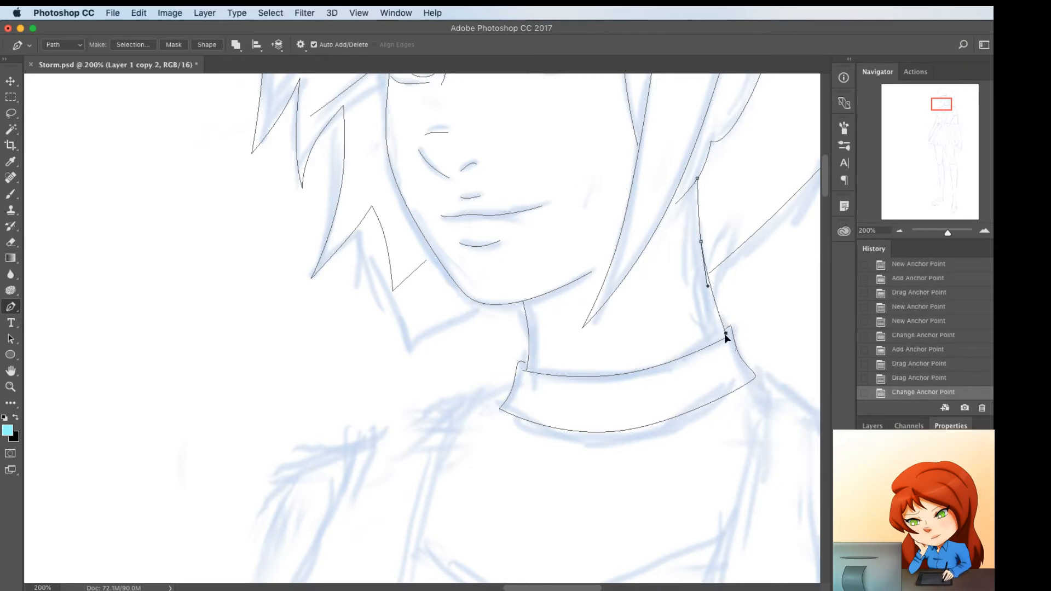
left_click_drag(725, 336, 726, 331)
left_click(740, 331, "super")
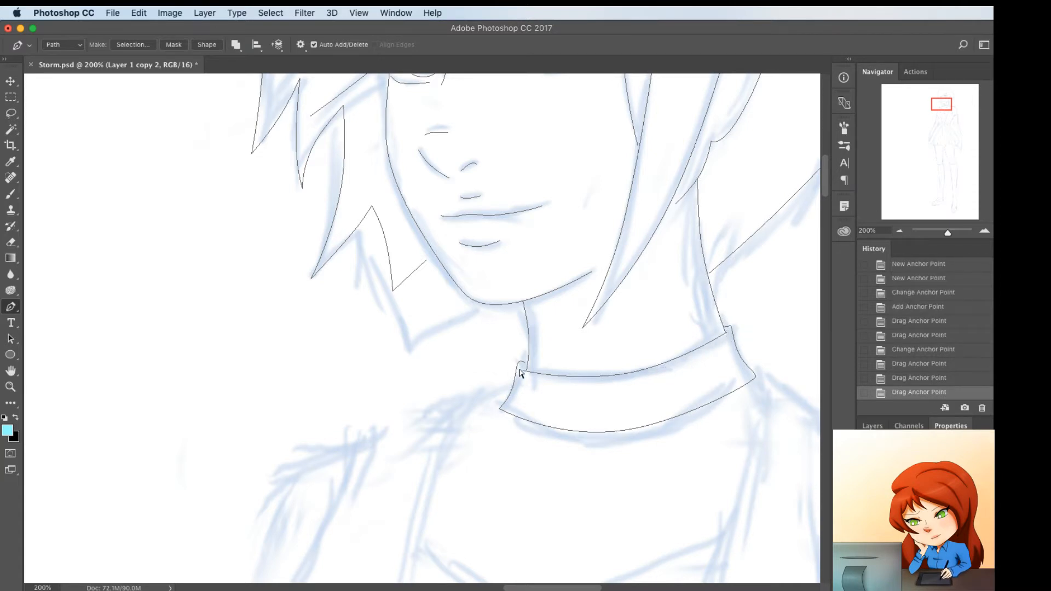
left_click(520, 372, "super")
left_click_drag(521, 371, 517, 366)
left_click(591, 362, "super")
key("super+s")
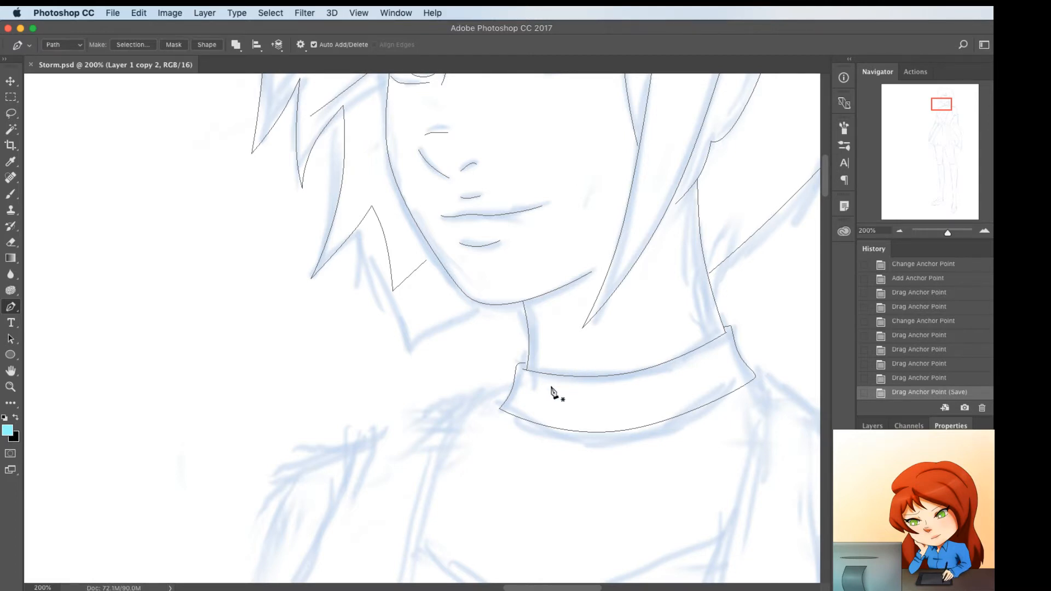
Draw a path from the collar to the far side of the waist, and curve its lower part around the bust
scroll(552, 389, "right", 3)
key("super+minus")
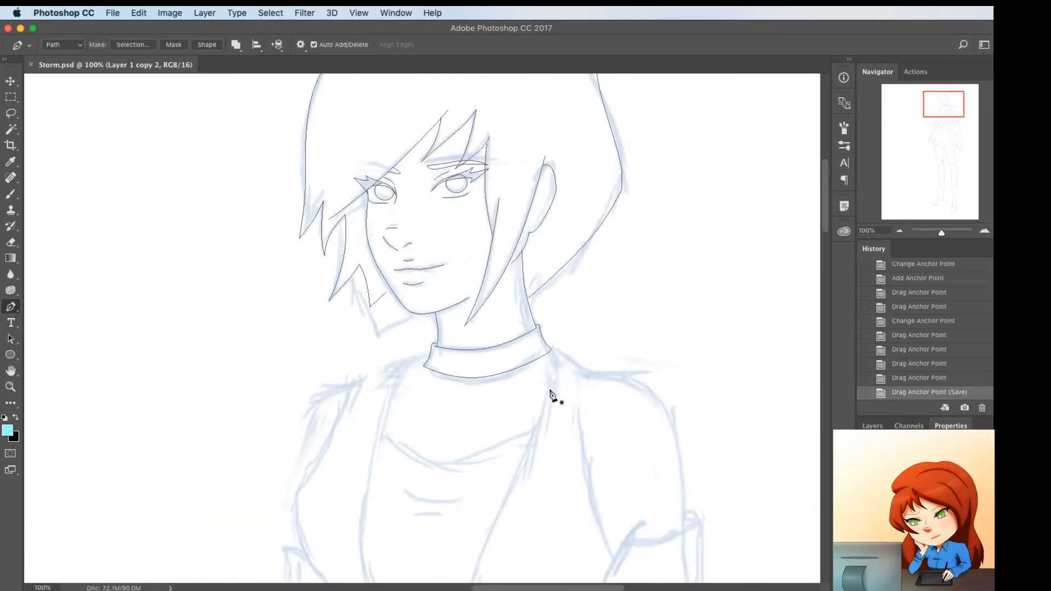
scroll(551, 394, "down", 2)
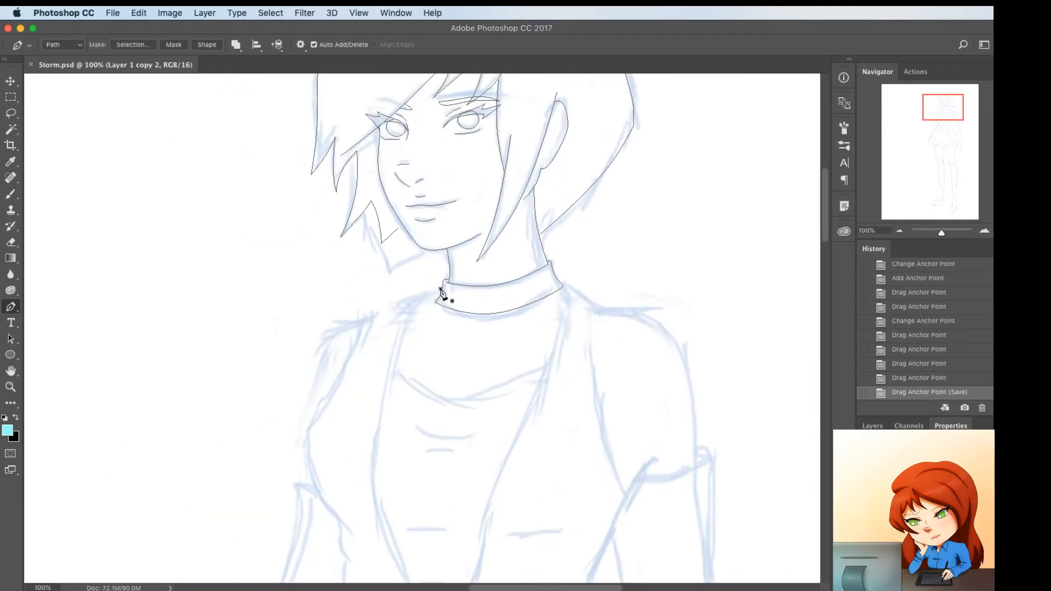
left_click(440, 288)
left_click(349, 535)
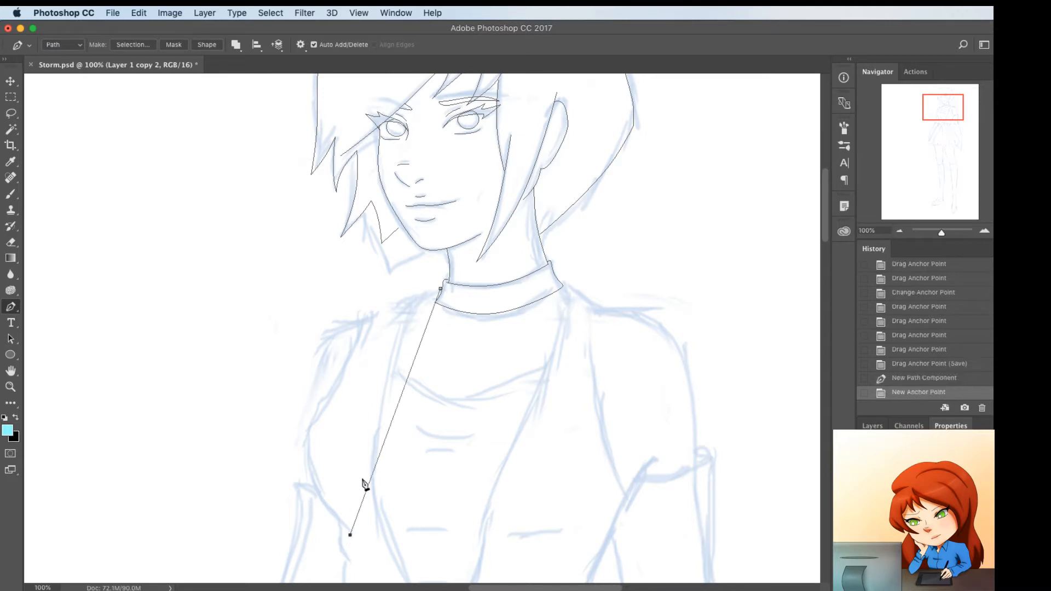
left_click(369, 481)
left_click(369, 481, "alt")
left_click_drag(370, 481, 307, 473)
left_click(319, 465)
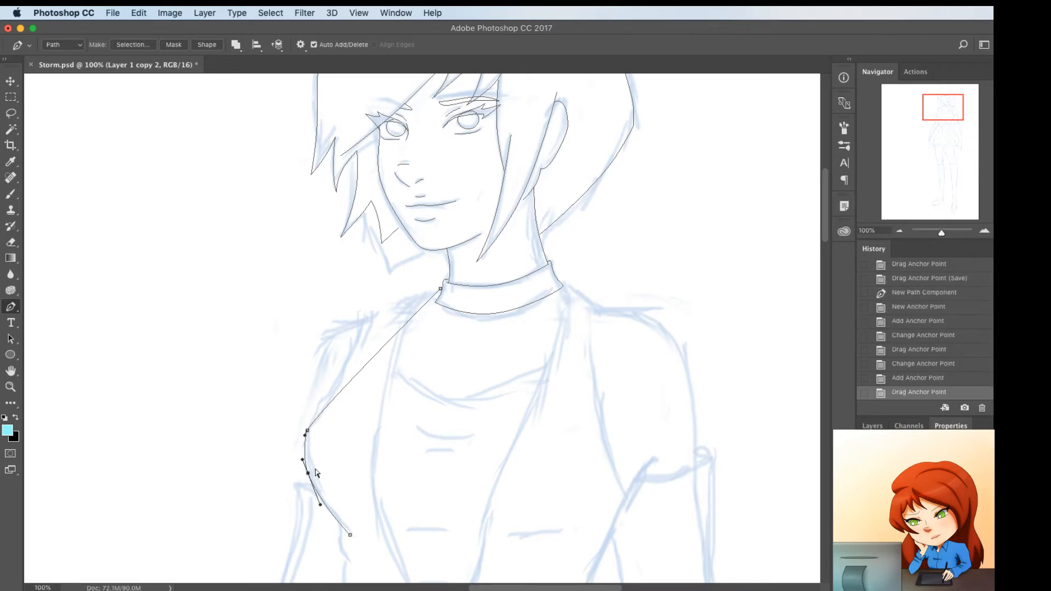
Form the vest's far shoulder corner on this path, and curve the armhole edge and shoulder top to the sketch
left_click(378, 361)
left_click(377, 361, "alt")
left_click_drag(378, 362, 365, 313)
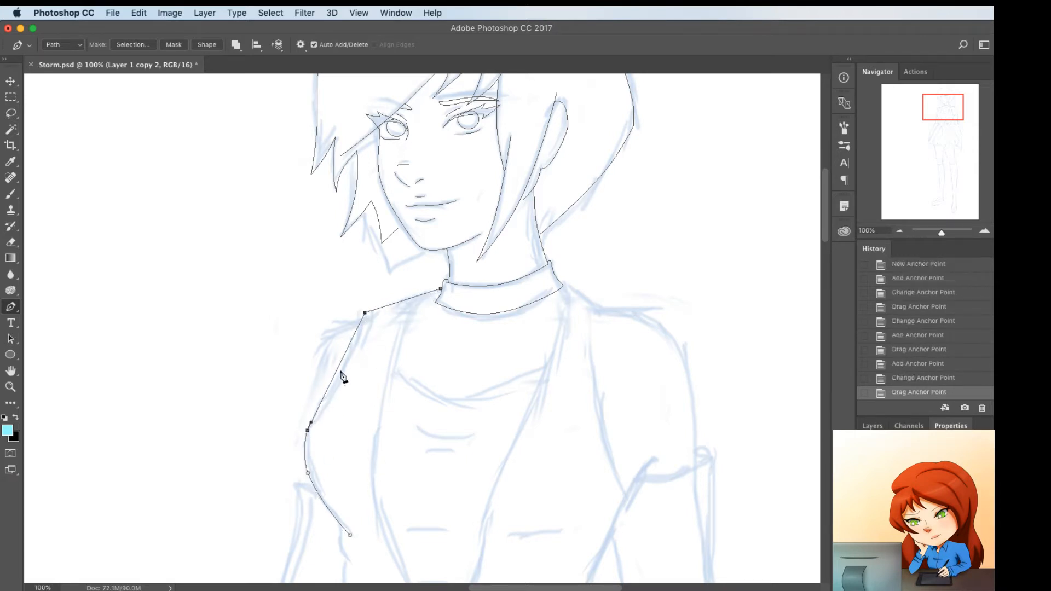
left_click_drag(341, 371, 347, 365)
left_click(410, 298)
left_click(410, 298, "alt")
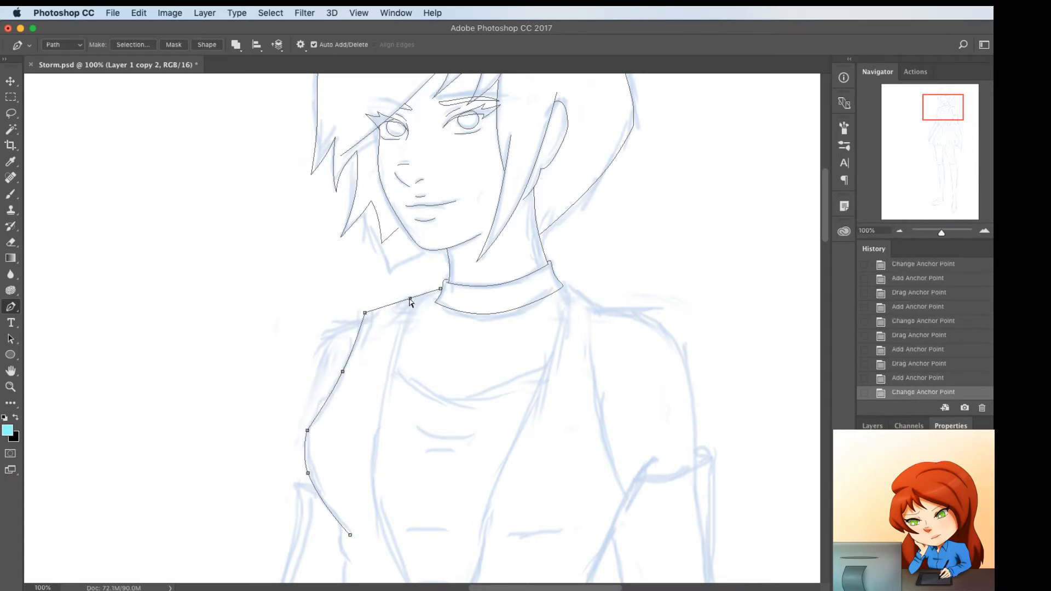
mouse_move(410, 298)
left_mouse_down()
mouse_move(388, 302)
mouse_move(426, 294)
left_mouse_up()
left_click(388, 302)
left_click(427, 292)
left_click(404, 304, "super")
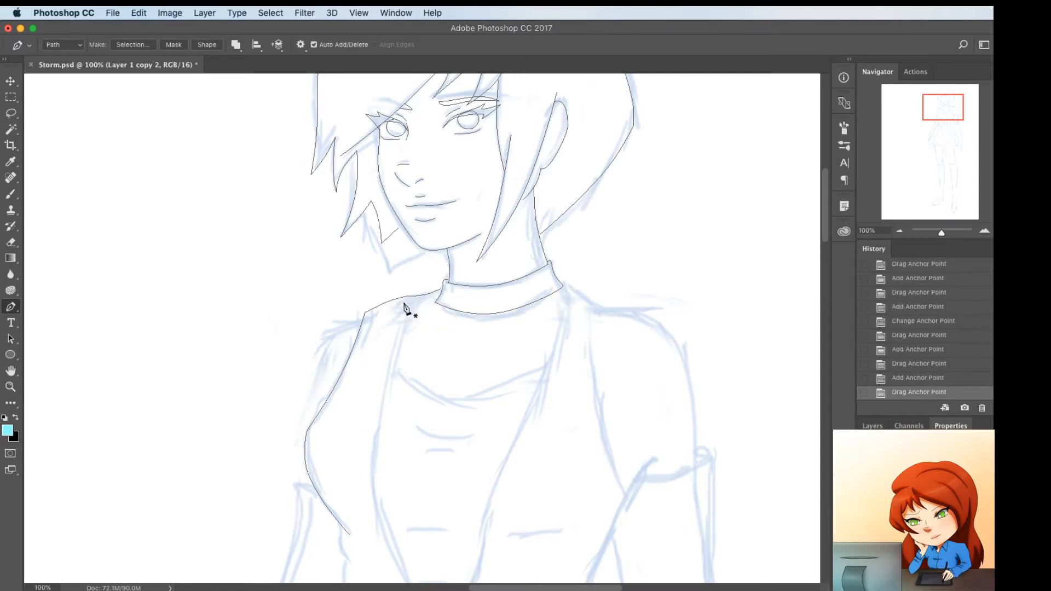
Trace the far edge of the vest's front opening from the shoulder to the belt, and curve it to the sketch
left_click(405, 299)
scroll(408, 314, "down", 5)
left_click(423, 492)
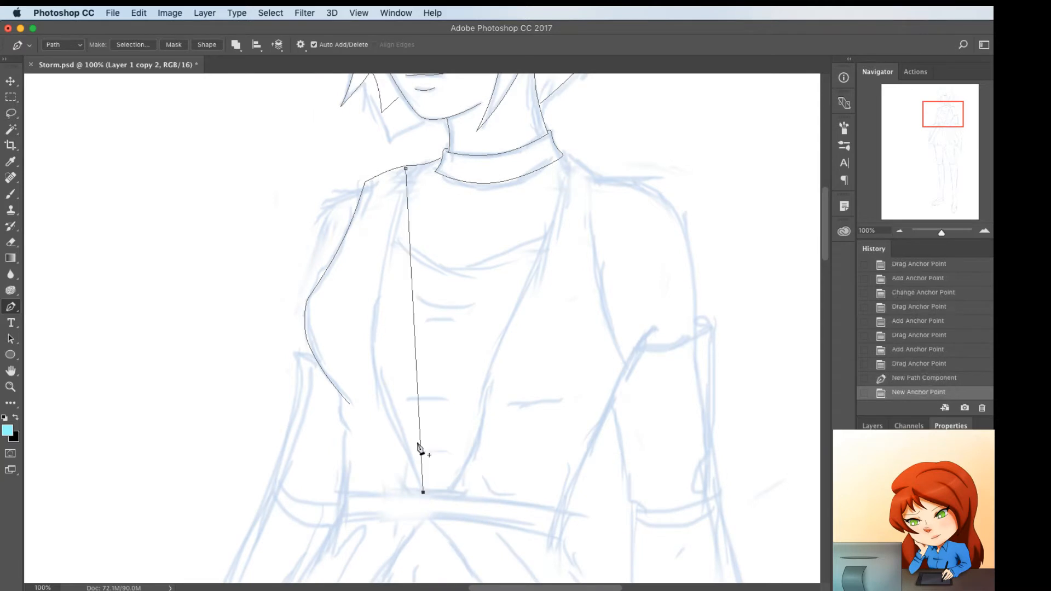
left_click_drag(415, 344, 374, 353)
left_click_drag(406, 168, 411, 165)
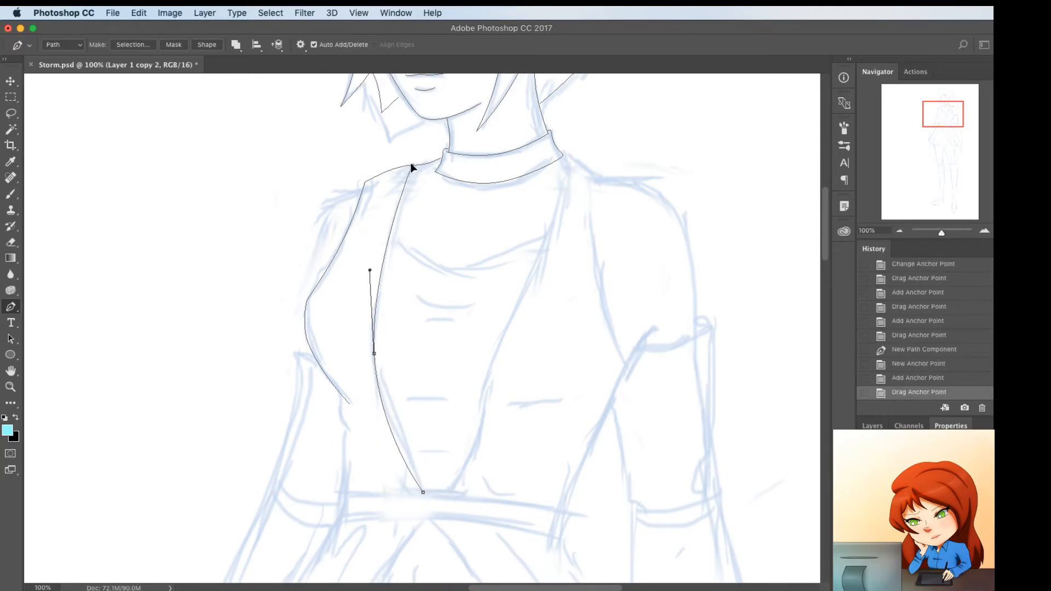
left_click(402, 435)
left_click_drag(401, 435, 402, 436)
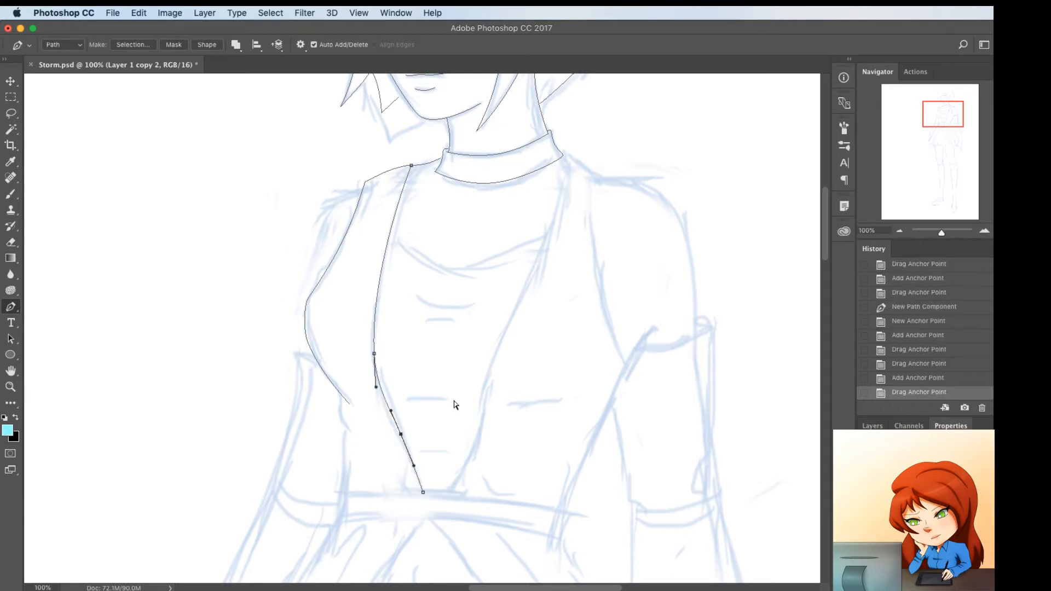
left_click(454, 402, "super")
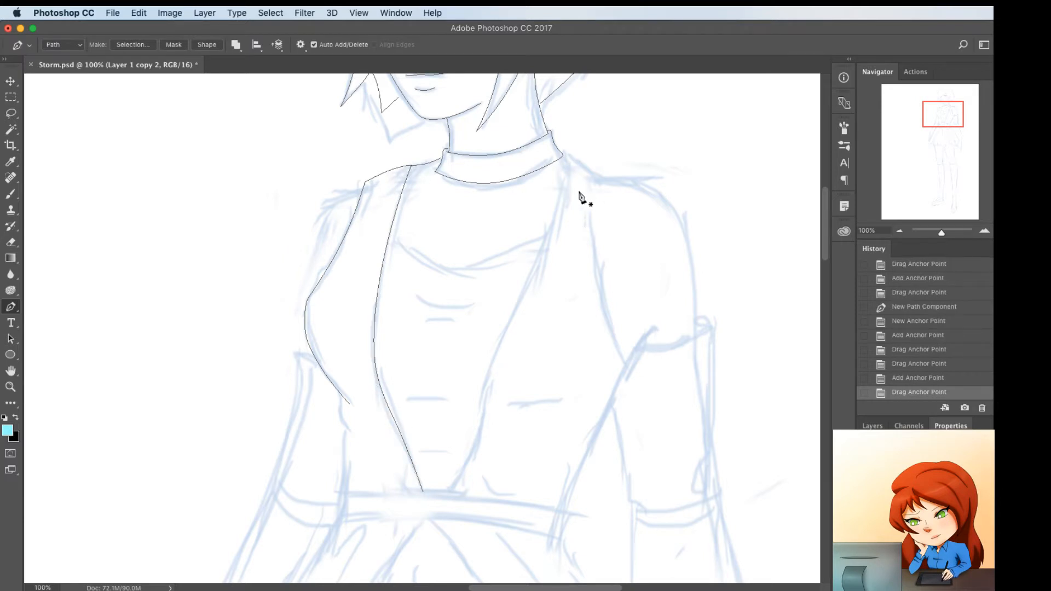
Trace the near edge of the vest's front opening from the collar to the belt, and bend it to the sketch
left_click(562, 157)
left_click(447, 490)
left_click(468, 439)
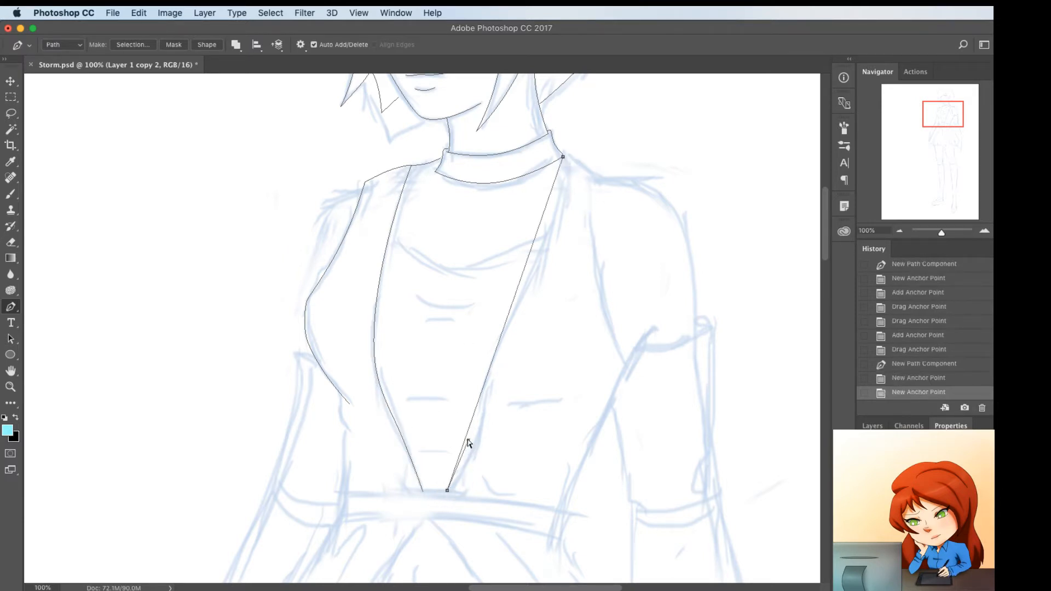
key("super+z")
left_click(465, 437)
left_click_drag(465, 437, 486, 427)
left_click_drag(511, 339, 500, 346)
left_click_drag(544, 209, 570, 157)
Trace the vest's near shoulder and armhole edge from the collar down to the underarm, and curve it to the sketch
left_click(573, 158)
left_click(627, 367)
left_click(566, 167)
left_click(569, 157)
left_click(607, 254)
left_click_drag(607, 255, 599, 277)
left_click(556, 286, "super")
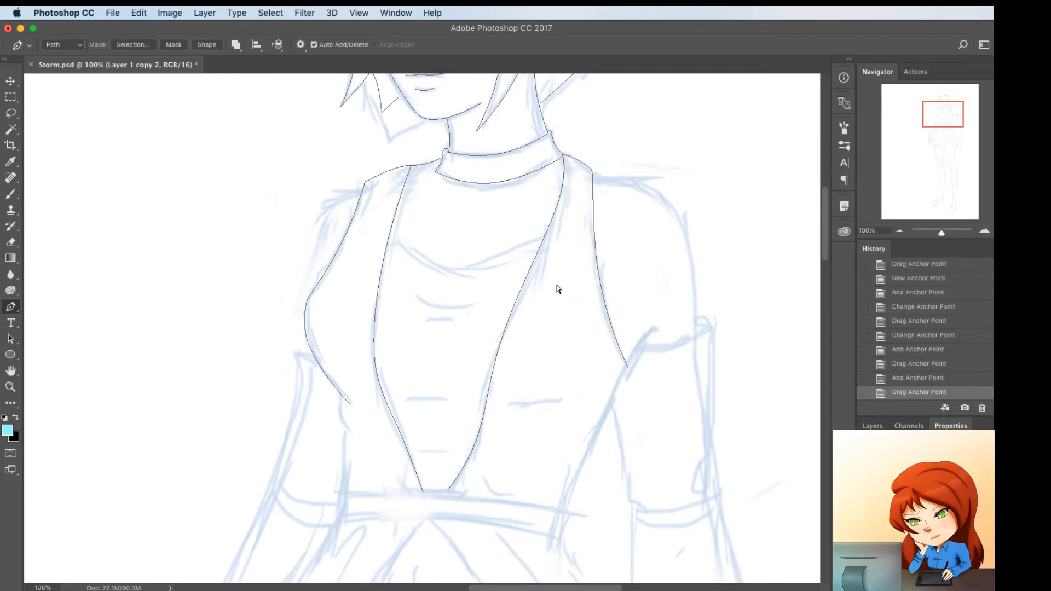
Shift the far shoulder corner and the armhole point below it to smooth the vest's far edge
left_click(365, 183, "super")
left_click_drag(365, 183, 368, 183)
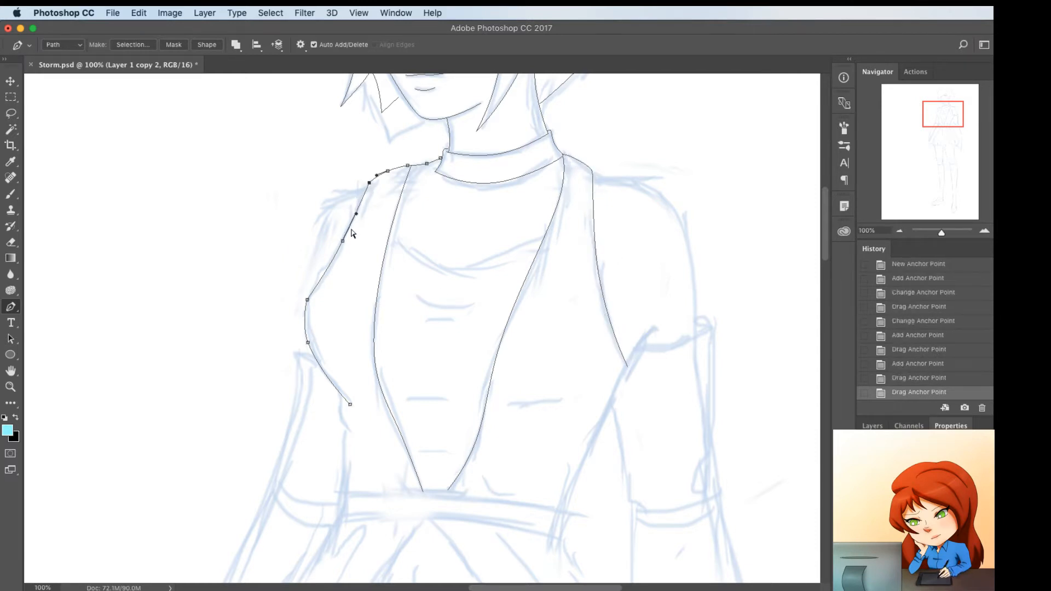
left_click(342, 241, "super")
left_click_drag(343, 241, 347, 234)
left_click(324, 300, "super")
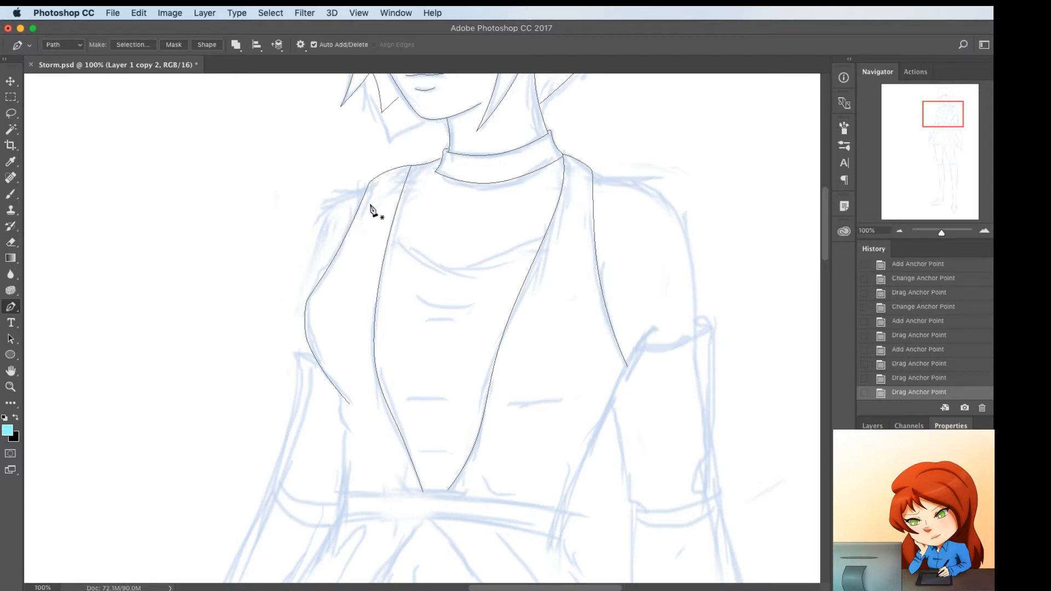
Trace the far shoulder's rounded outer line from the vest's shoulder corner to the armhole edge, and fit its points to the sketch
left_click(367, 186)
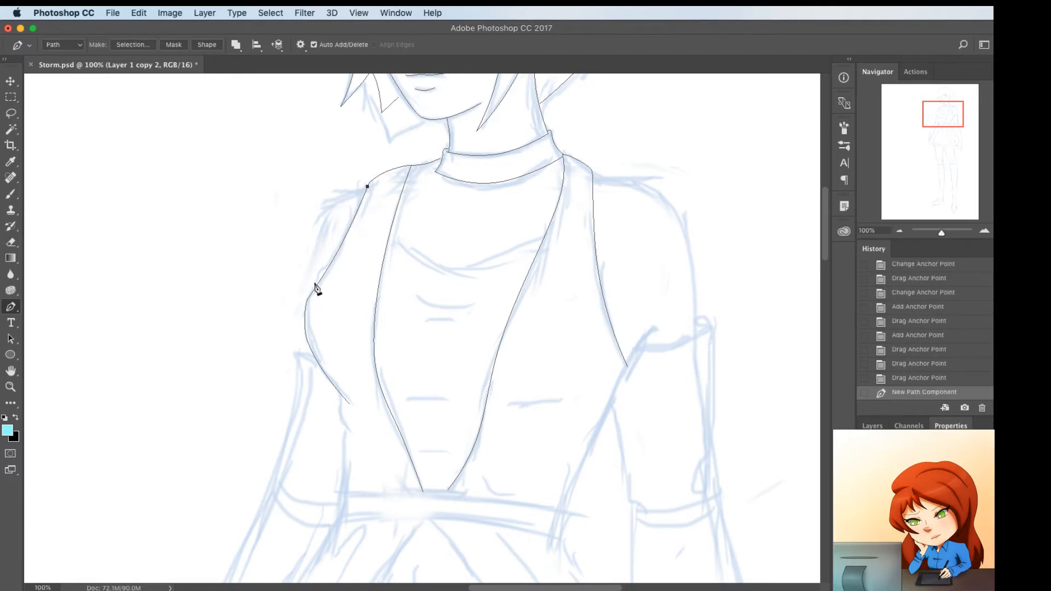
left_click(319, 286)
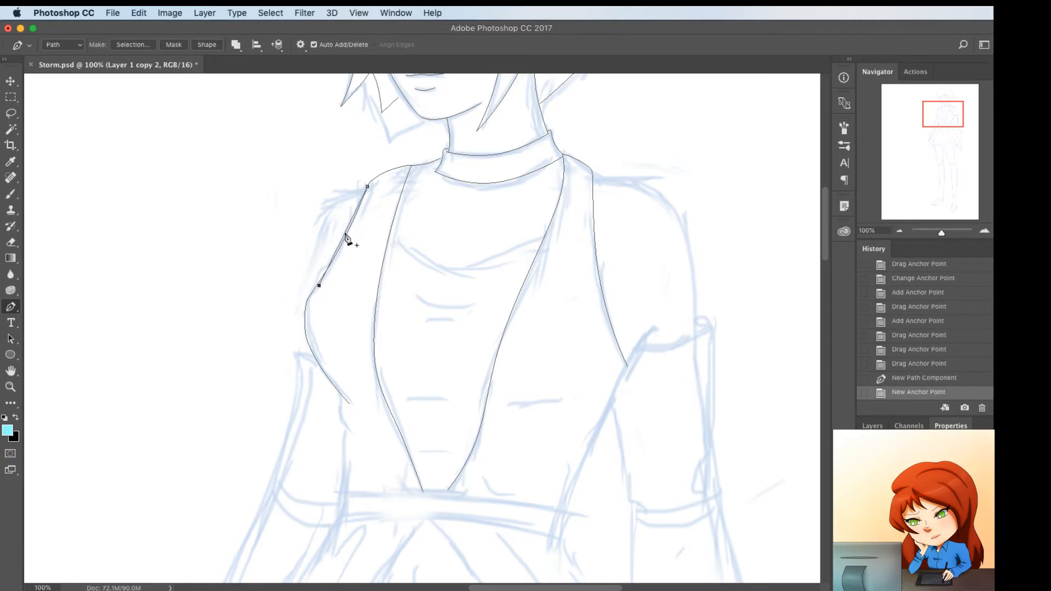
left_click_drag(346, 236, 370, 179)
left_click(369, 184, "ctrl")
left_click(369, 186, "ctrl")
left_click(373, 188, "ctrl")
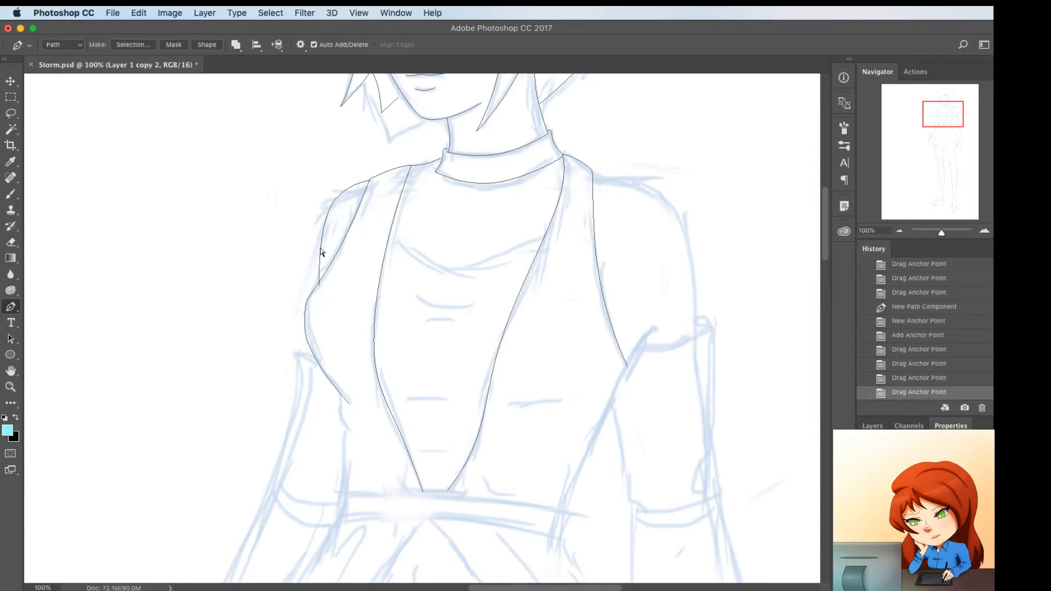
left_click(321, 250, "ctrl")
left_click(321, 249)
left_click_drag(321, 249, 322, 245)
left_click_drag(318, 285, 316, 285)
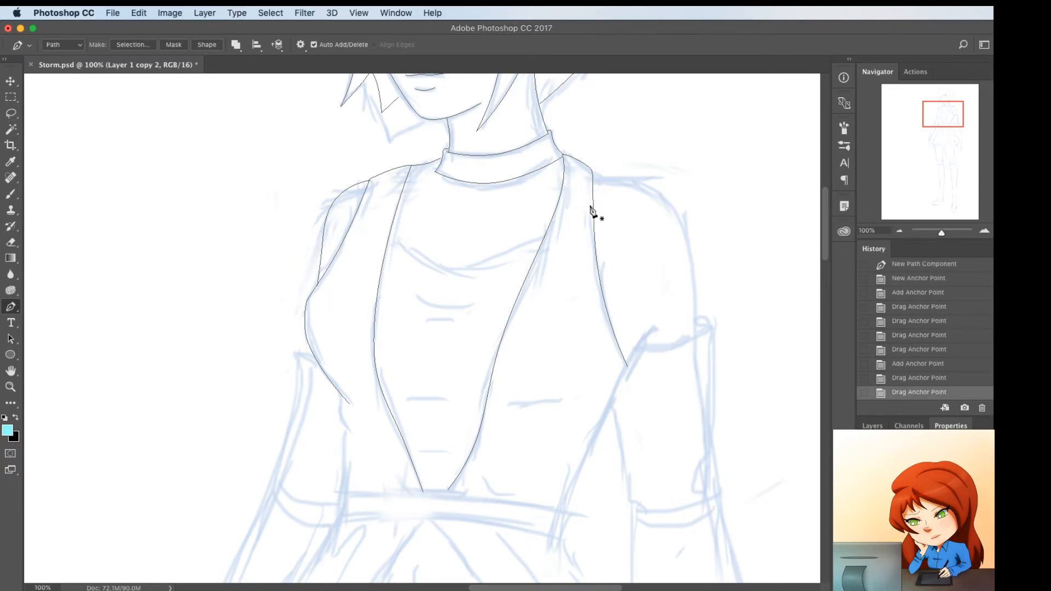
Trace the near shoulder's rounded outer line from the vest's shoulder corner down to the sleeve top, and bend it to the sketch
left_click(593, 171)
left_click(698, 336)
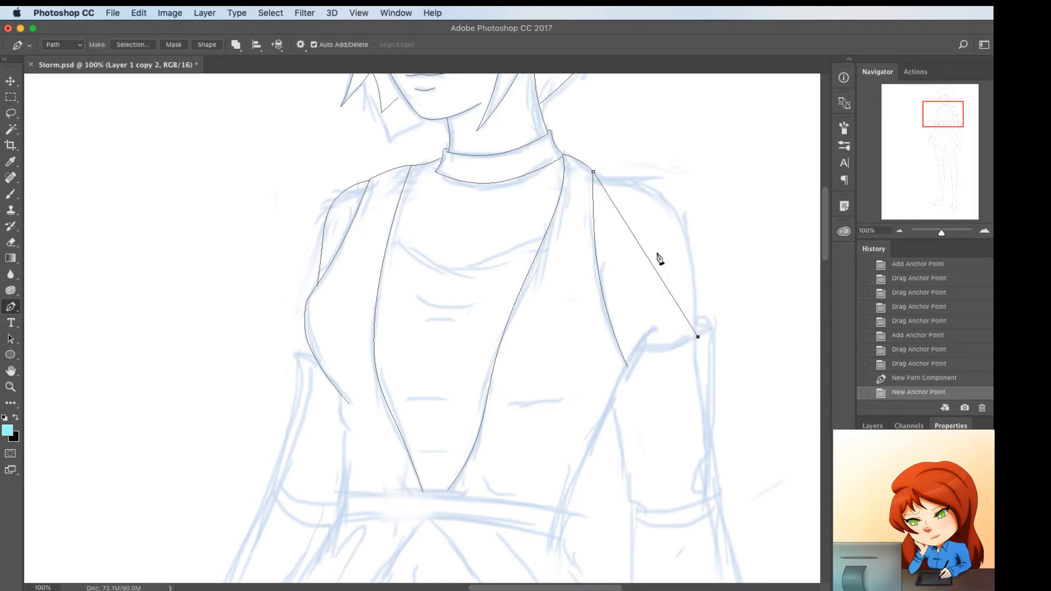
left_click_drag(653, 269, 678, 215)
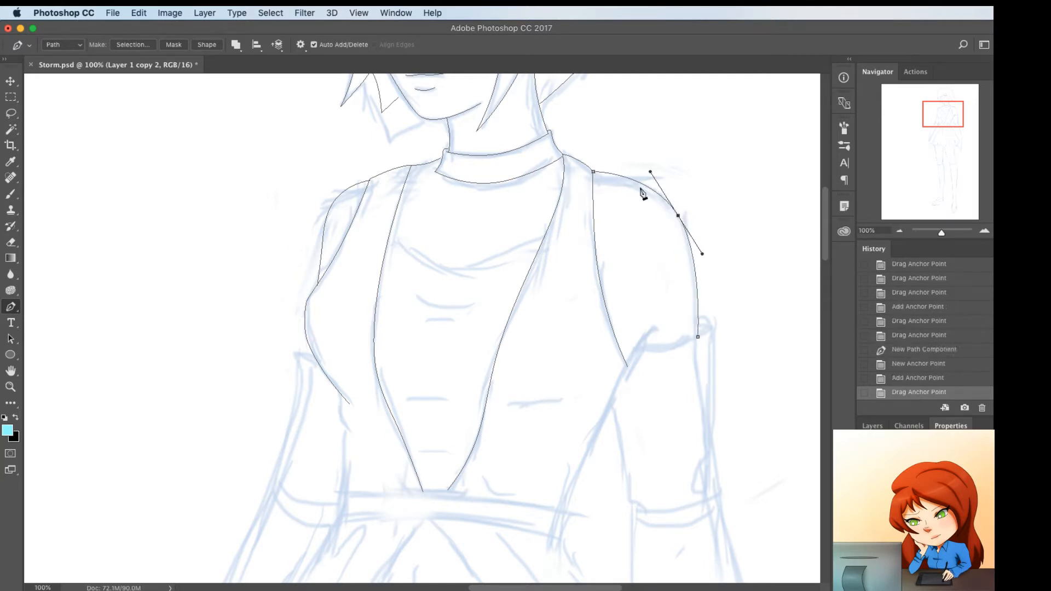
left_click(610, 174)
left_click_drag(610, 173, 611, 175)
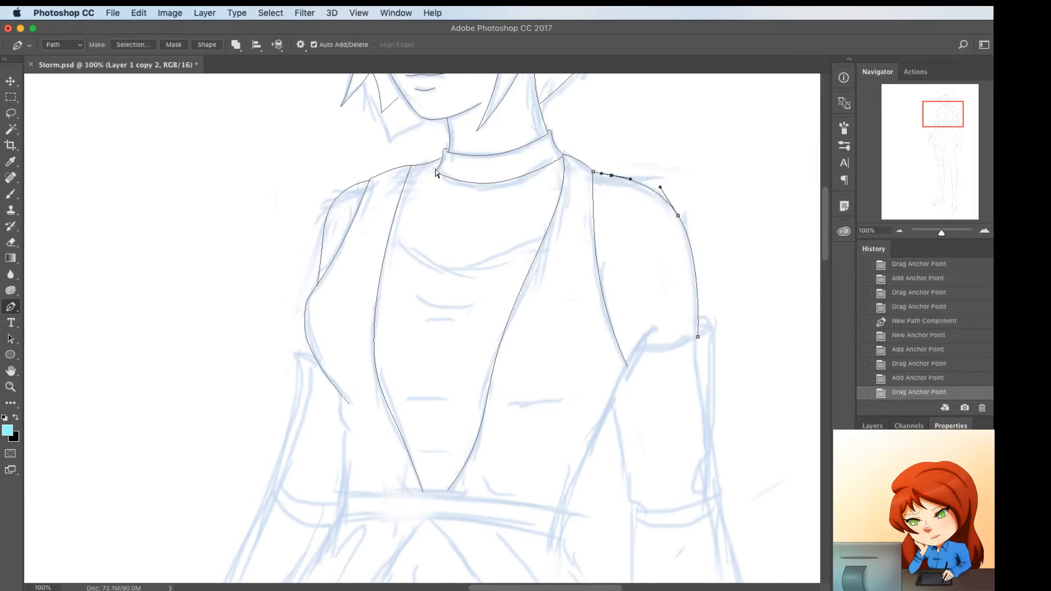
Break the far shoulder line where the vest's far front edge begins, adjust its loose end, and join that front edge to the collar piece
left_click(416, 166, "super")
key("BackSpace")
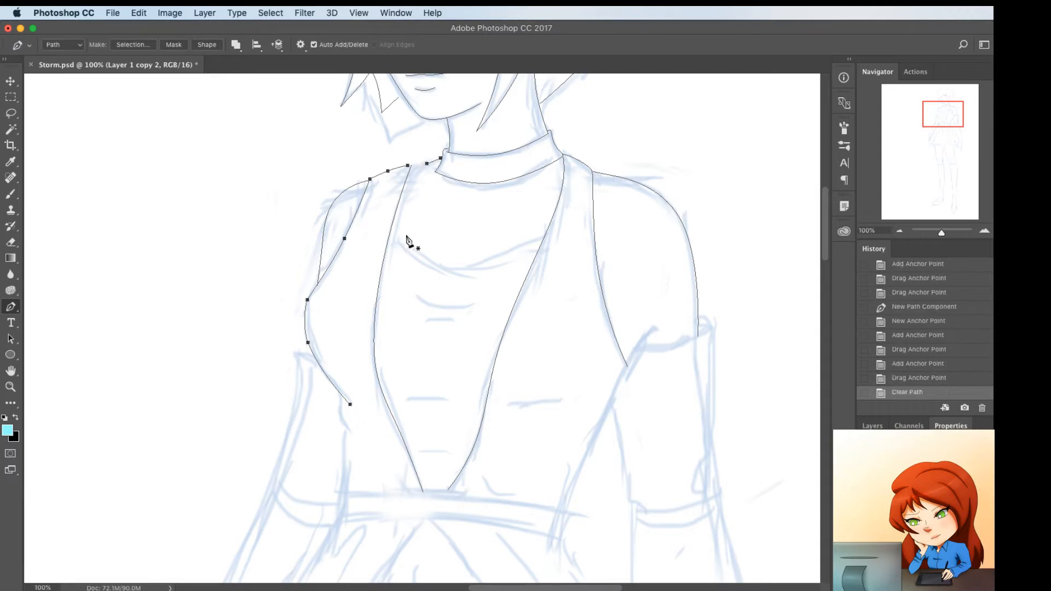
left_click(411, 166, "super")
left_click_drag(407, 163, 412, 162)
left_click(406, 166)
left_click(406, 167, "alt")
left_click(416, 170, "super")
left_click(411, 166)
left_click(428, 166)
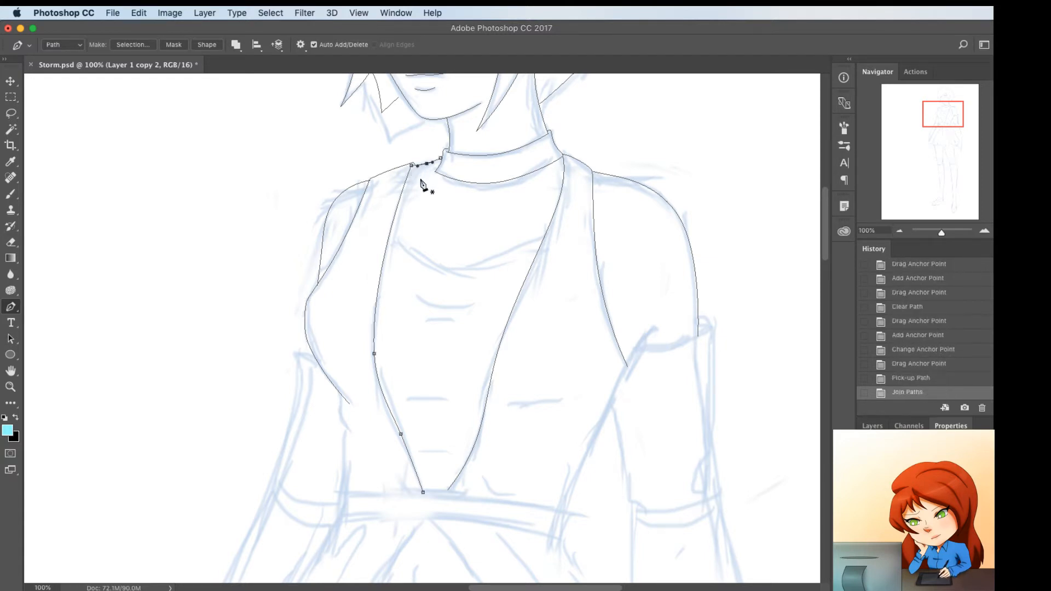
Delete the corner point joining the vest's far front edge to the short line at the collar
left_click(414, 164, "super")
left_click(412, 165, "super")
left_click_drag(412, 168, 411, 170)
key("super+z")
left_click(412, 171, "super")
left_click(411, 167, "super")
key("Delete")
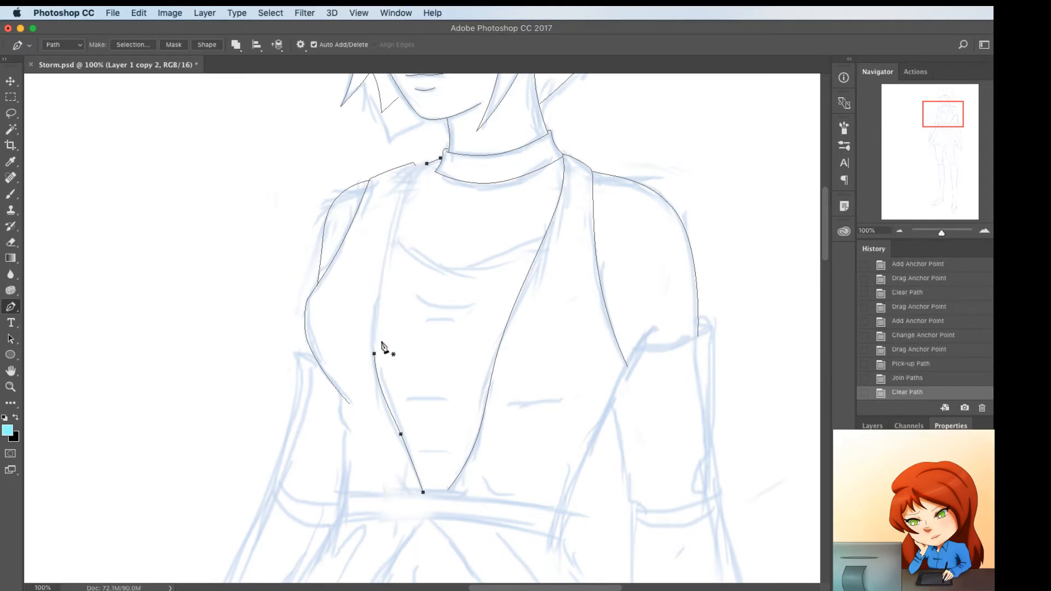
Redraw the upper part of the vest's far front edge up to the shoulder line beside the collar, and fit its points to the sketch
left_click_drag(374, 354, 370, 270)
left_click(403, 211)
left_click_drag(403, 212, 420, 167)
left_click(422, 168, "super")
left_click(441, 159, "super")
left_click(423, 147, "super")
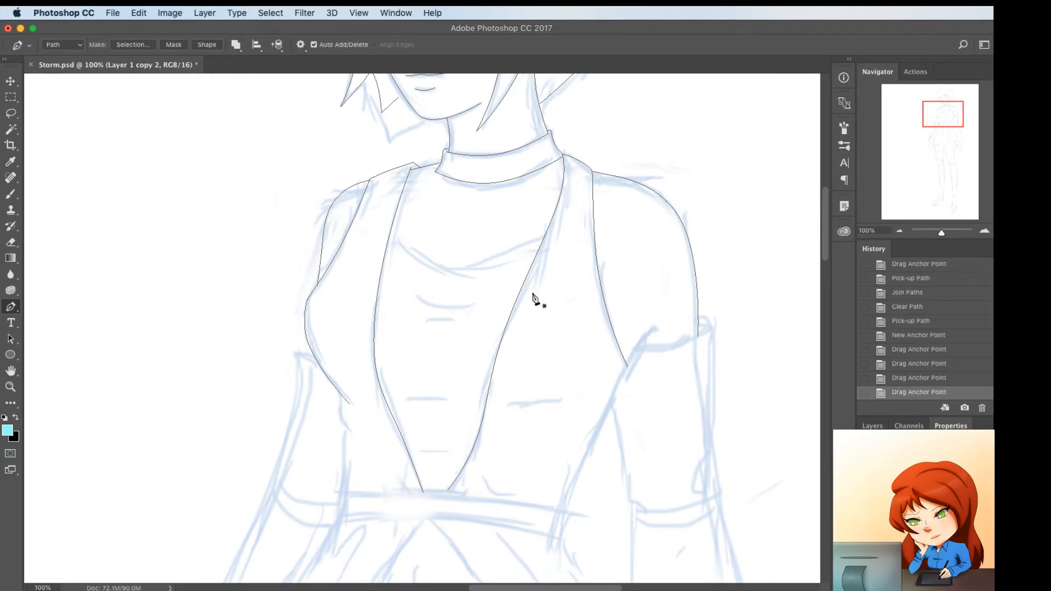
Trace the undershirt's neckline from the vest's far front edge, curve it downward, and remove its end at the near front edge
left_click(391, 236)
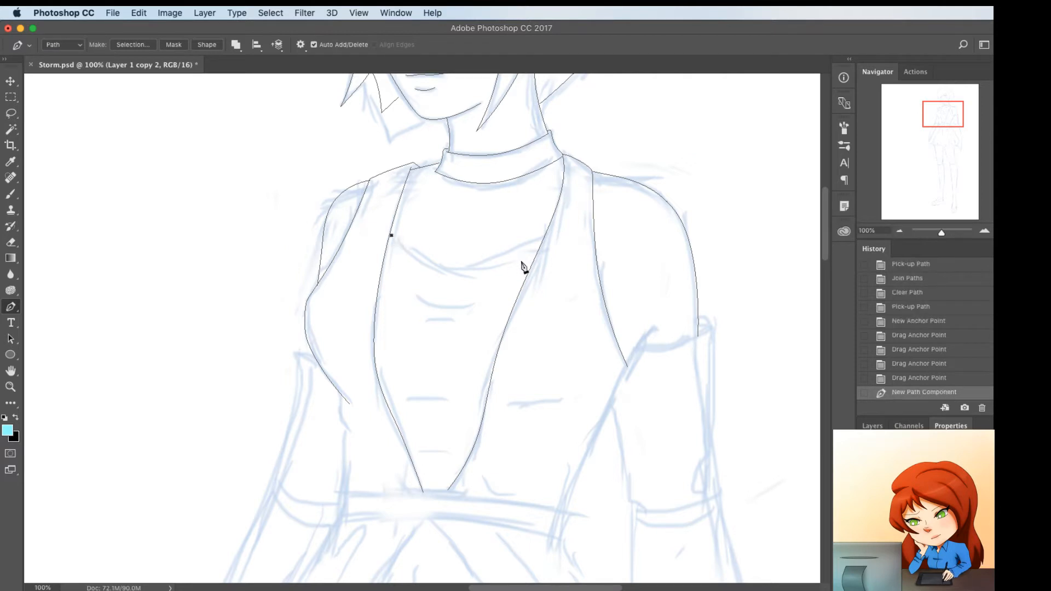
left_click(546, 236)
left_click_drag(461, 237, 471, 279)
left_click(420, 272, "super")
left_click(546, 237, "super")
key("BackSpace")
left_click(460, 270, "super")
left_click(468, 263, "super")
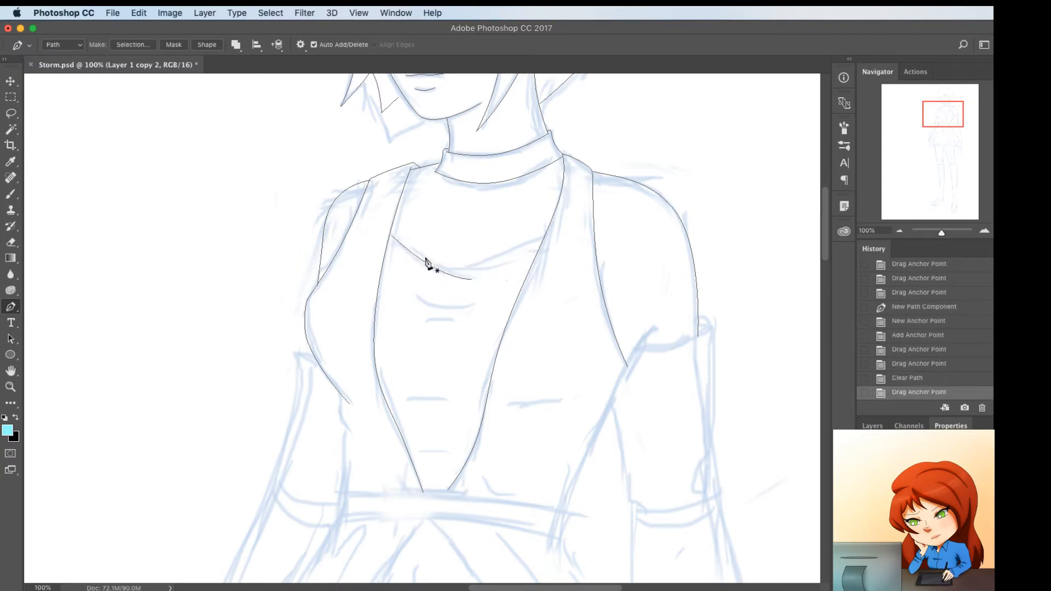
Trace the neckline's crossing curve up to the vest's near front edge, and extend the first neckline curve down to that same edge
left_click(427, 263)
left_click(544, 236)
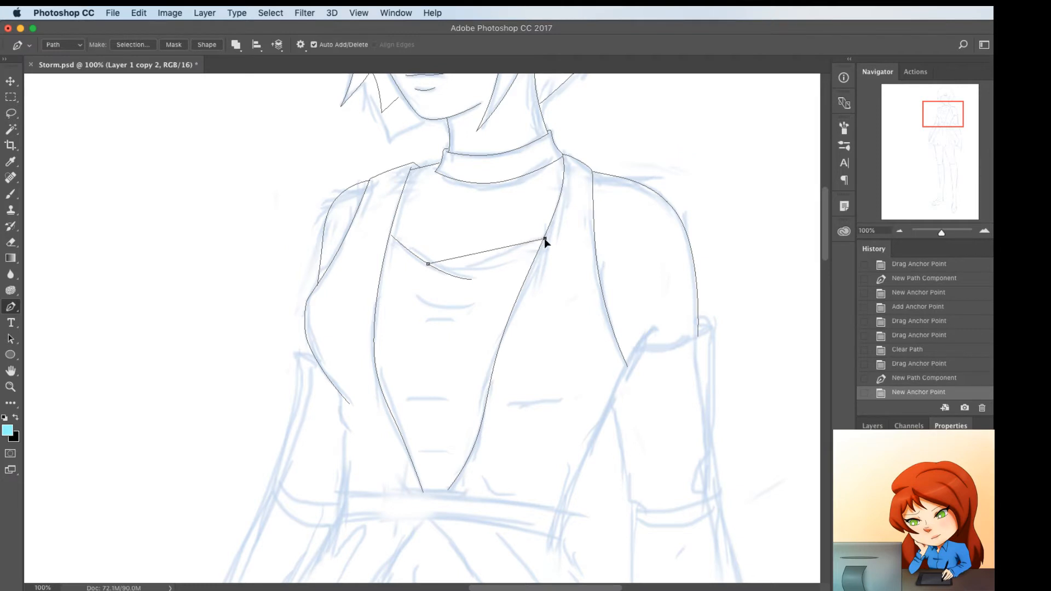
left_click_drag(496, 249, 495, 259)
left_click(467, 290, "super")
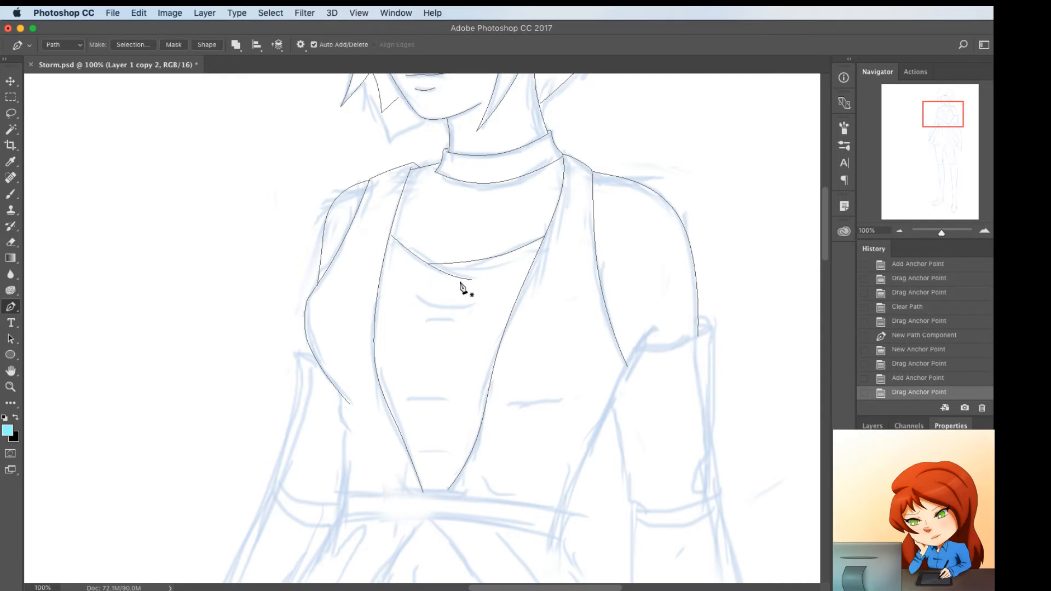
left_click_drag(471, 281, 456, 300)
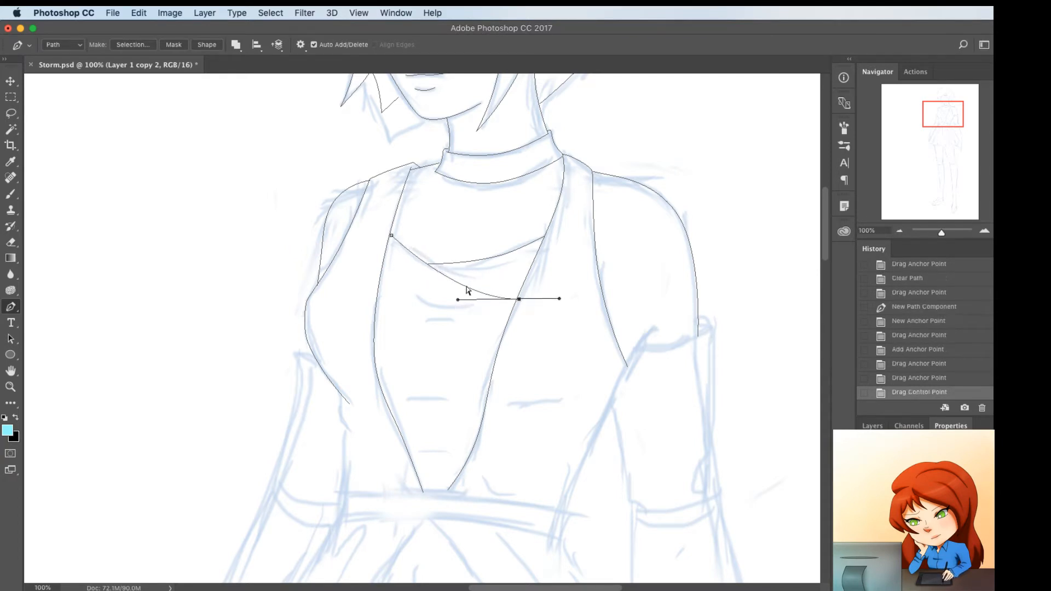
left_click(467, 289, "super")
Trace a parallel curve just below the long neckline line, running between the vest's far and near front edges
left_click(387, 244)
left_click(511, 310)
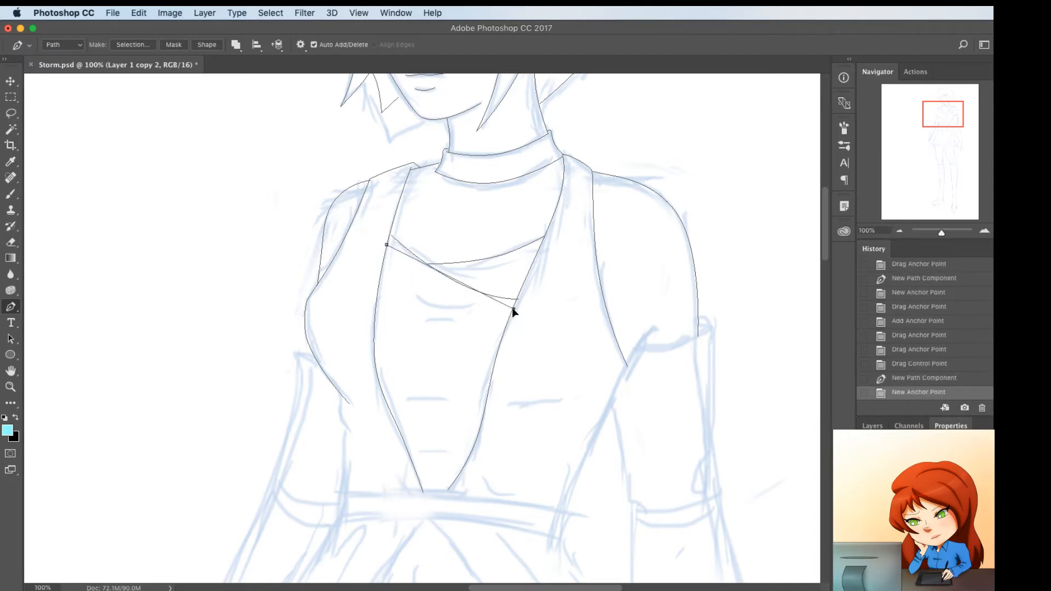
left_click_drag(511, 310, 512, 309)
left_click(451, 278)
mouse_move(452, 278)
left_mouse_down()
mouse_move(430, 289)
mouse_move(441, 282)
left_mouse_up()
left_click(446, 265, "super")
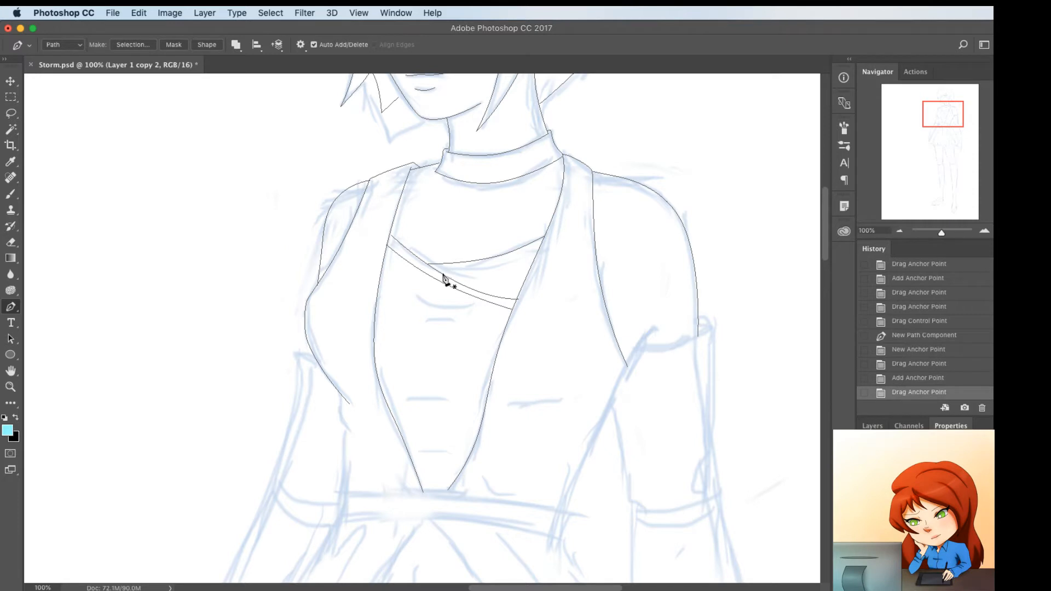
Trace the lower edge of the crossing neckline band to the near front edge, and adjust the neckline points at the far edge and the overlap
left_click(443, 273)
left_click(537, 253)
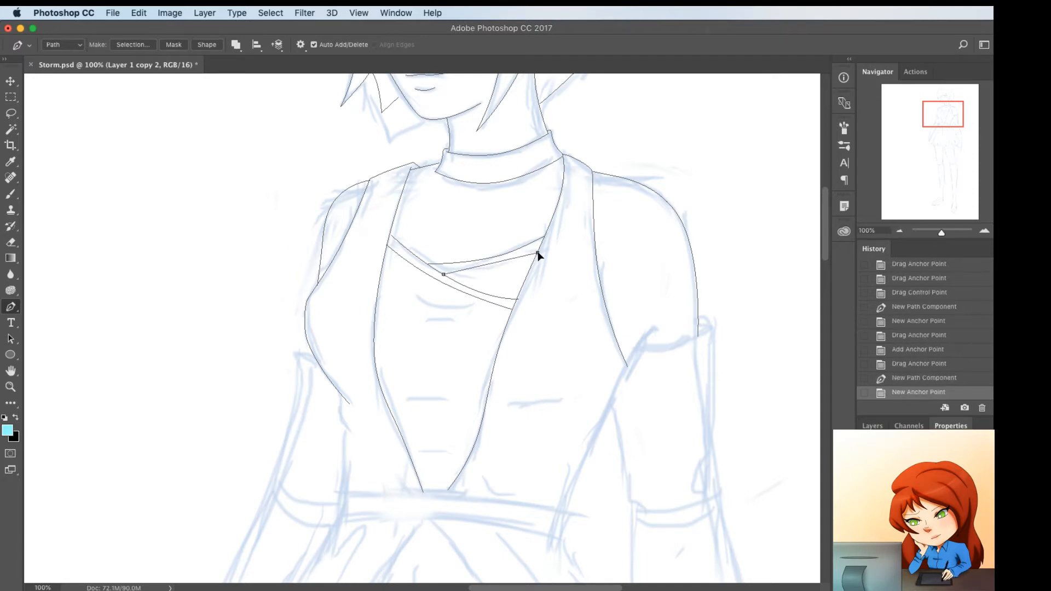
left_click_drag(537, 253, 448, 293)
left_click(499, 262)
left_click(466, 294, "super")
left_click_drag(392, 239, 390, 232)
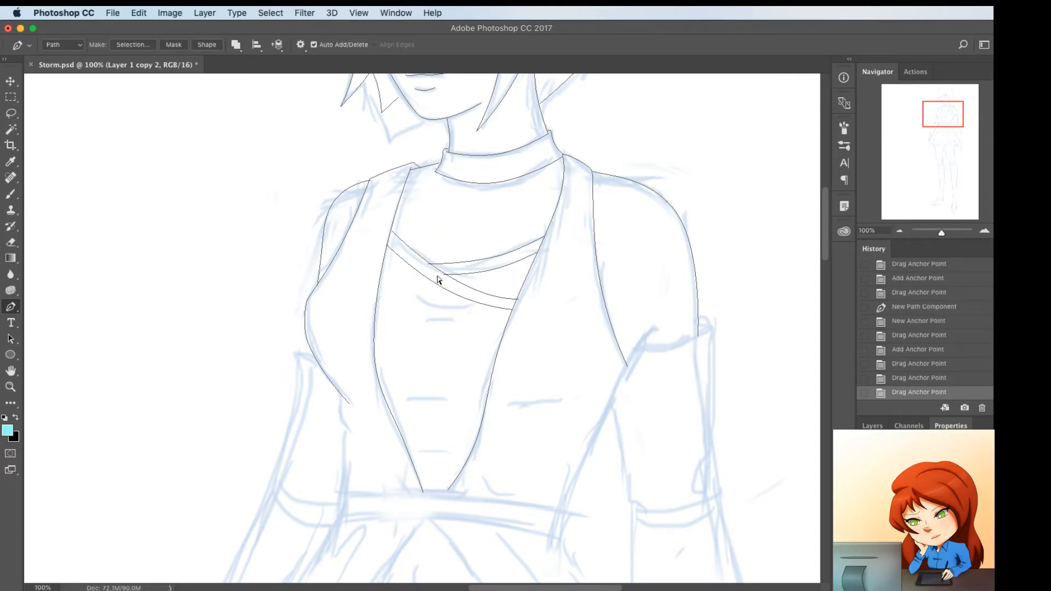
left_click_drag(445, 278, 430, 262)
Trace the two short fold lines on the chest below the neckline band, bending the upper one downward
left_click(411, 295)
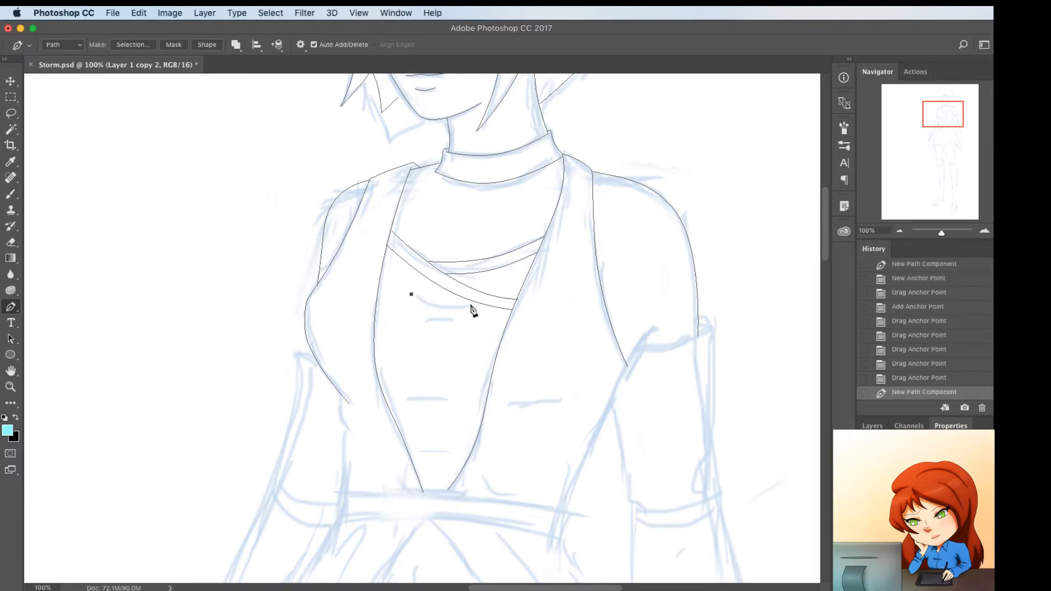
left_click(468, 304)
mouse_move(446, 303)
left_mouse_down()
mouse_move(430, 301)
mouse_move(433, 315)
left_mouse_up()
left_click(418, 314)
left_click(449, 319)
Trace the two short fold lines on the lower torso inside the vest opening, and arch each slightly upward
left_click(402, 400)
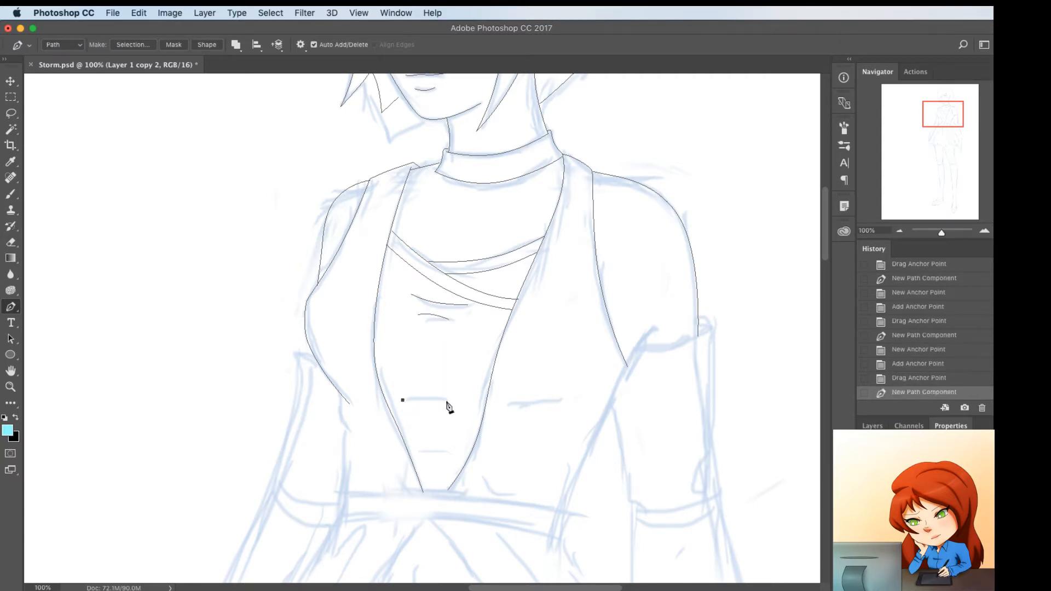
left_click(451, 401)
left_click_drag(426, 401, 427, 399)
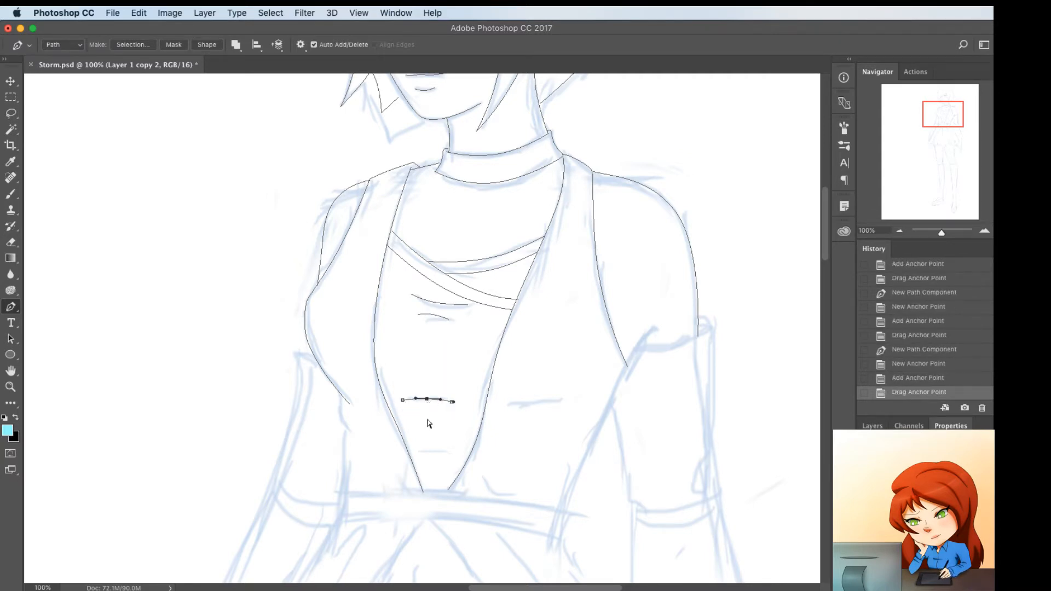
left_click(418, 453)
left_click(452, 454)
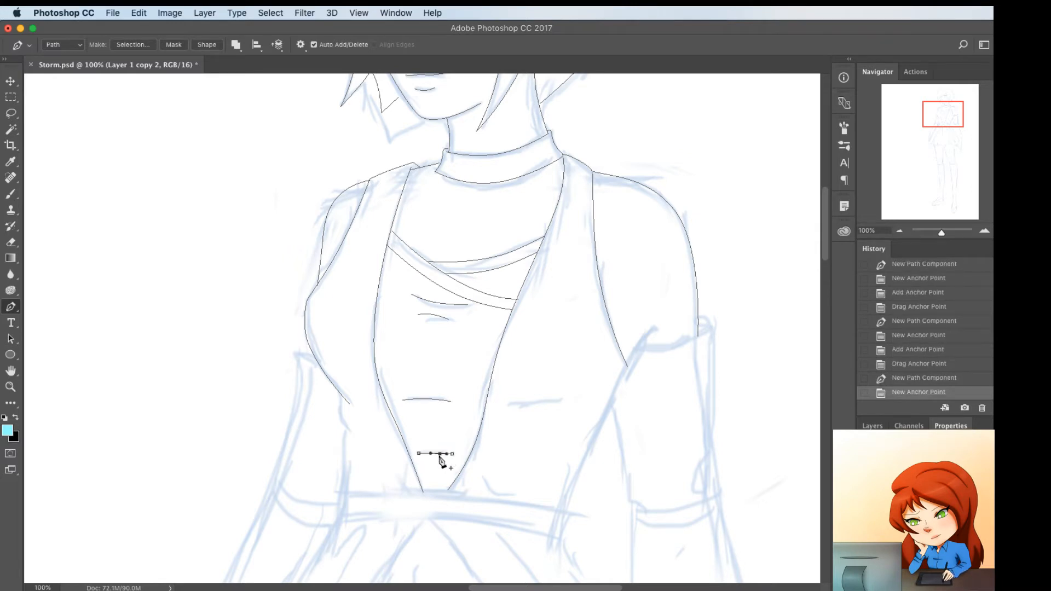
left_click_drag(436, 453, 436, 451)
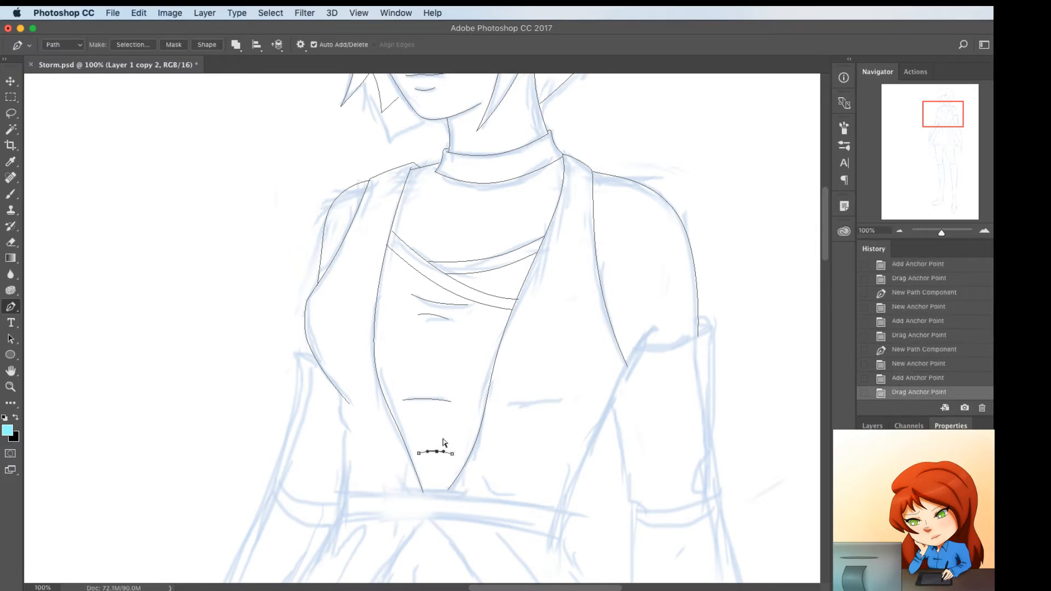
Trace the vest's far side below the bust with a short fold line and a curved waist line down to the belt
left_click(338, 391)
left_click(351, 433)
left_click(345, 418)
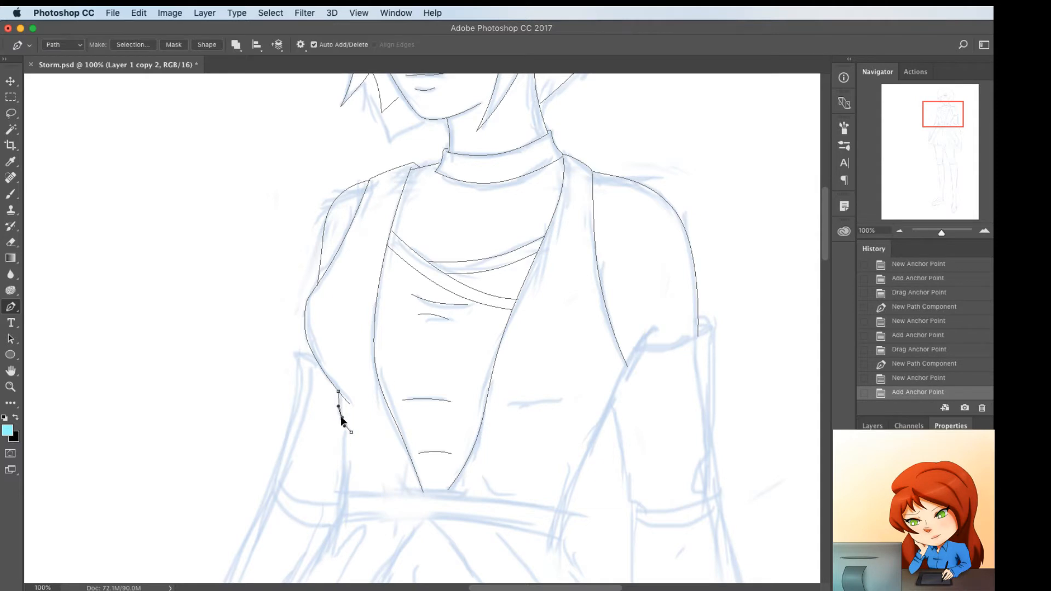
left_click_drag(340, 417, 342, 409)
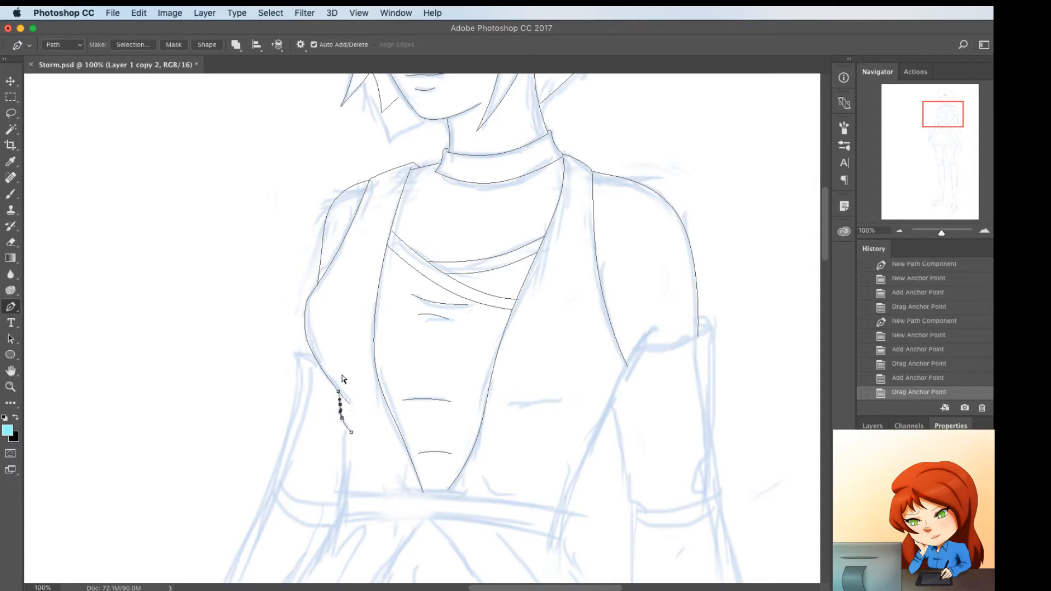
left_click(344, 421)
left_click(344, 492)
mouse_move(344, 471)
left_mouse_down()
mouse_move(338, 484)
mouse_move(342, 467)
left_mouse_up()
left_click(452, 460, "ctrl")
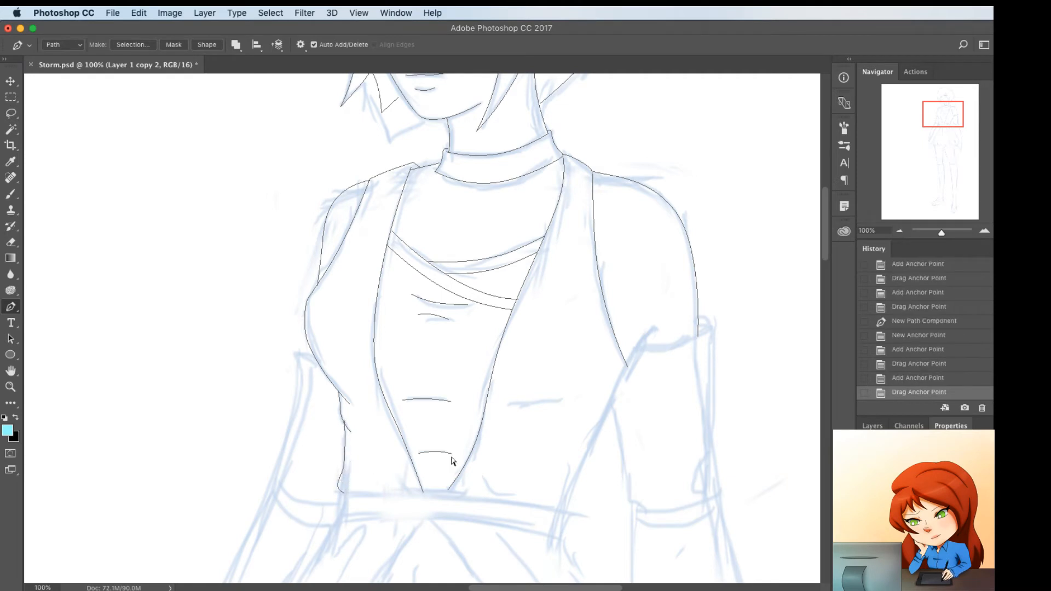
Trace the vest's near side from the underarm down to the belt, and curve it in at the waist
left_click(632, 361)
left_click(565, 511)
left_click(570, 500)
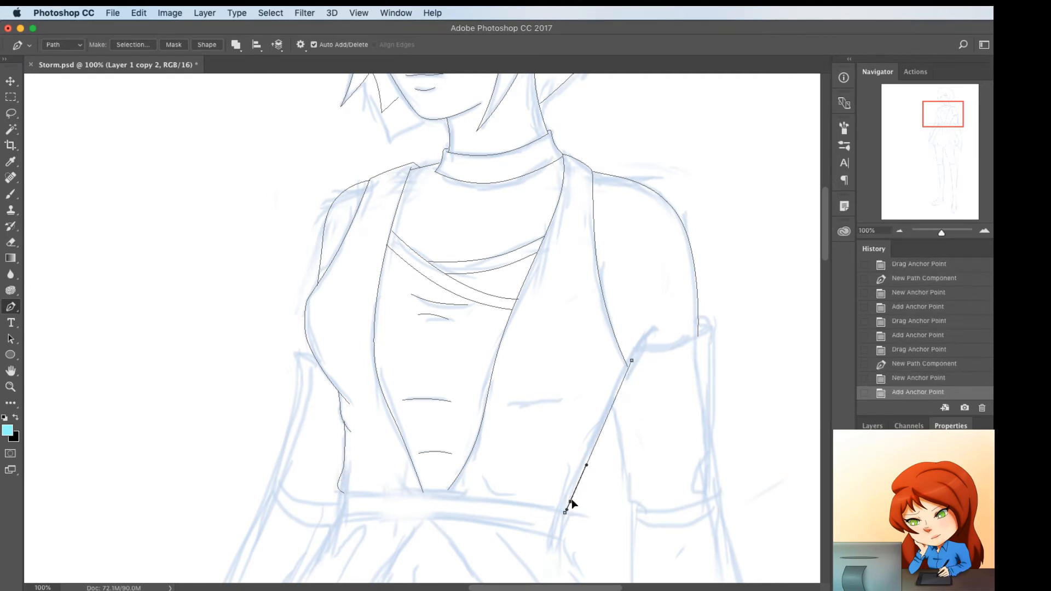
left_click_drag(571, 499, 574, 481)
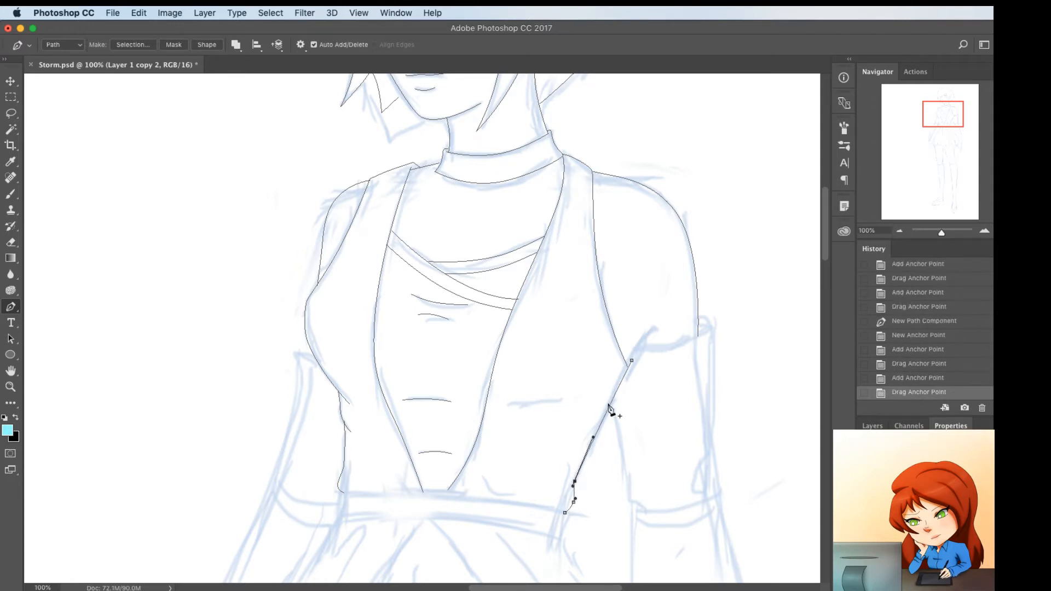
left_click(609, 404)
left_click_drag(609, 405, 613, 402)
left_click(565, 520, "super")
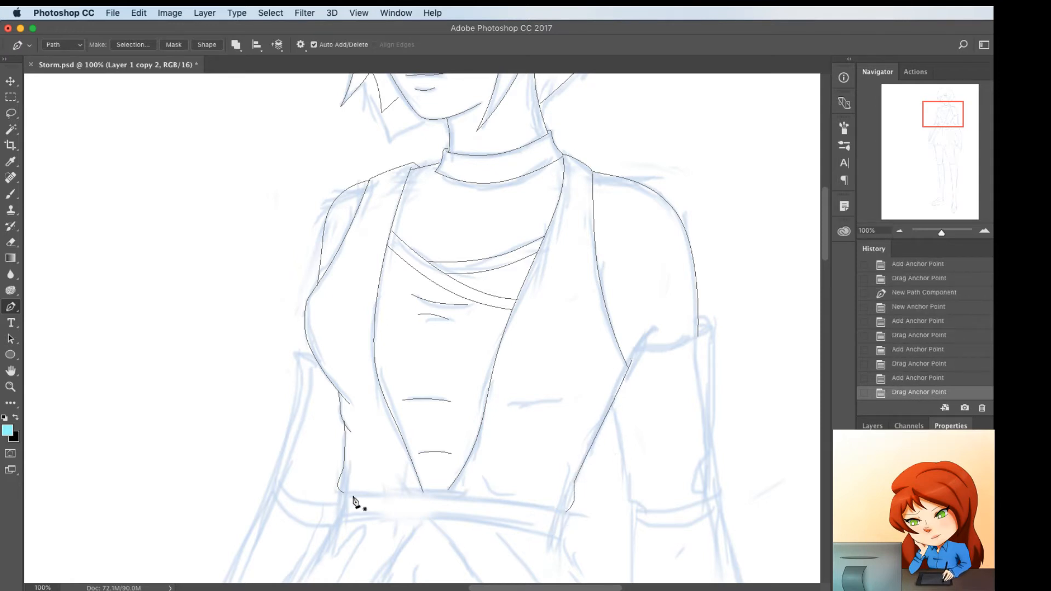
Trace the belt's upper edge from the far waist to the near waist, arch it upward, and bring the near front edge's end onto it
left_click(341, 493)
left_click_drag(339, 493, 342, 494)
left_click(573, 516)
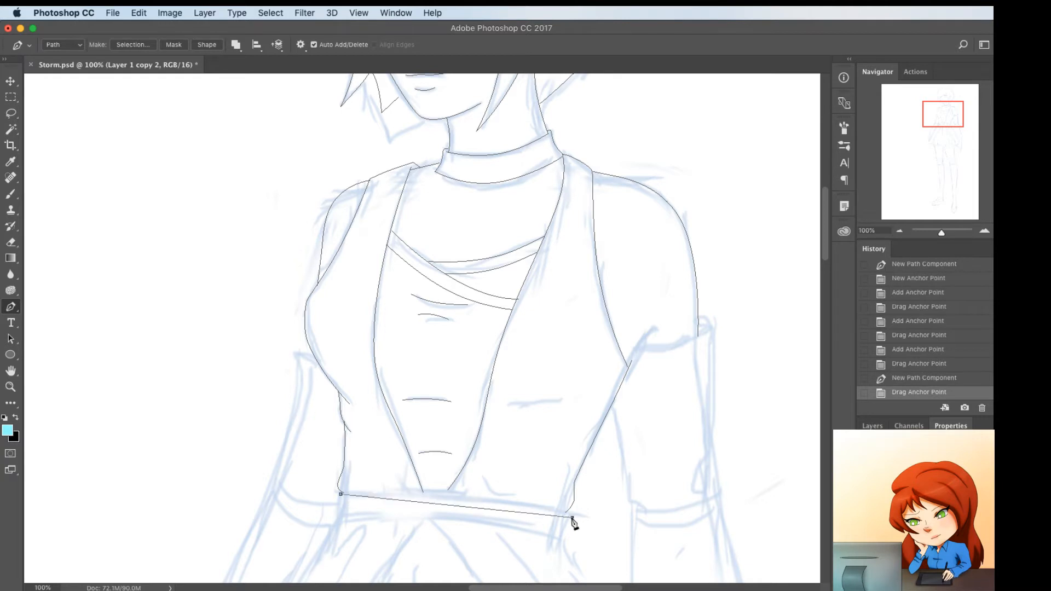
left_click_drag(572, 517, 571, 514)
left_click(465, 505)
left_click_drag(466, 505, 448, 494)
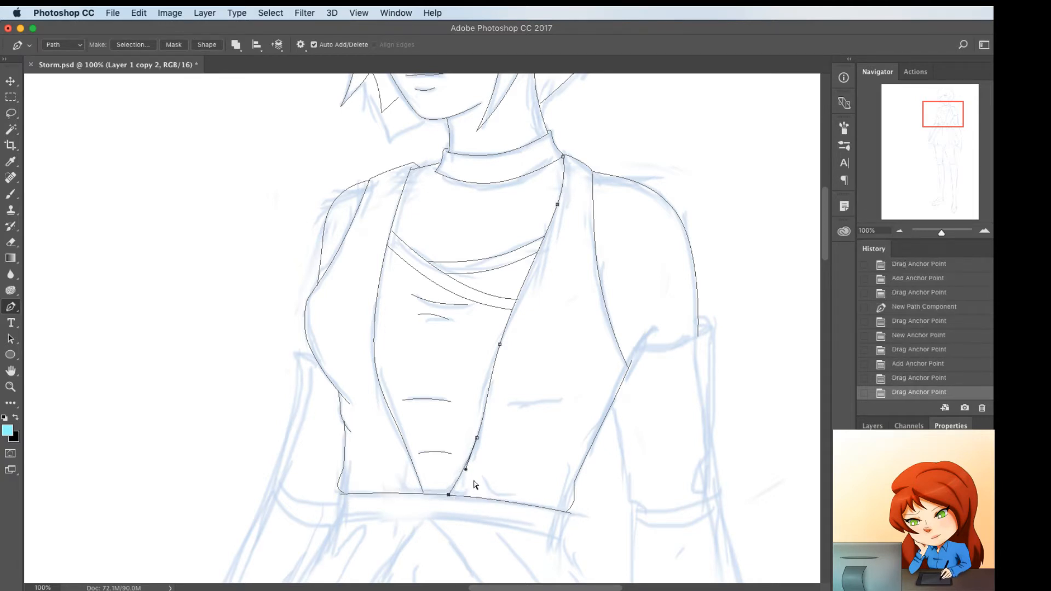
left_click(475, 484, "ctrl")
Trace the belt's two ends and lower edge as one path, and arch the lower edge to match the upper one
left_click(339, 495, "ctrl")
left_click(335, 504)
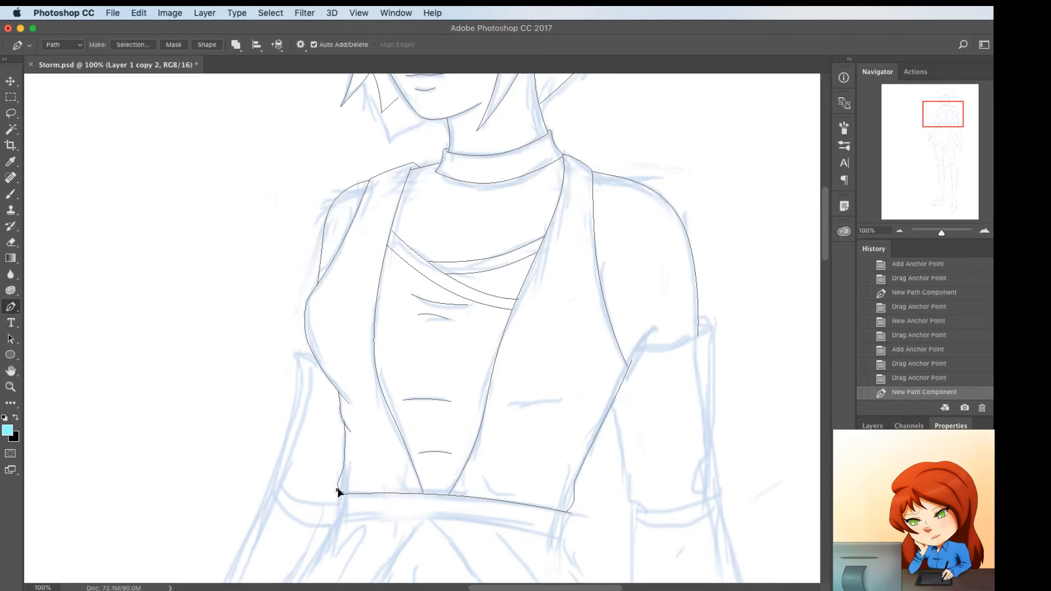
left_click(339, 519)
left_click(558, 539)
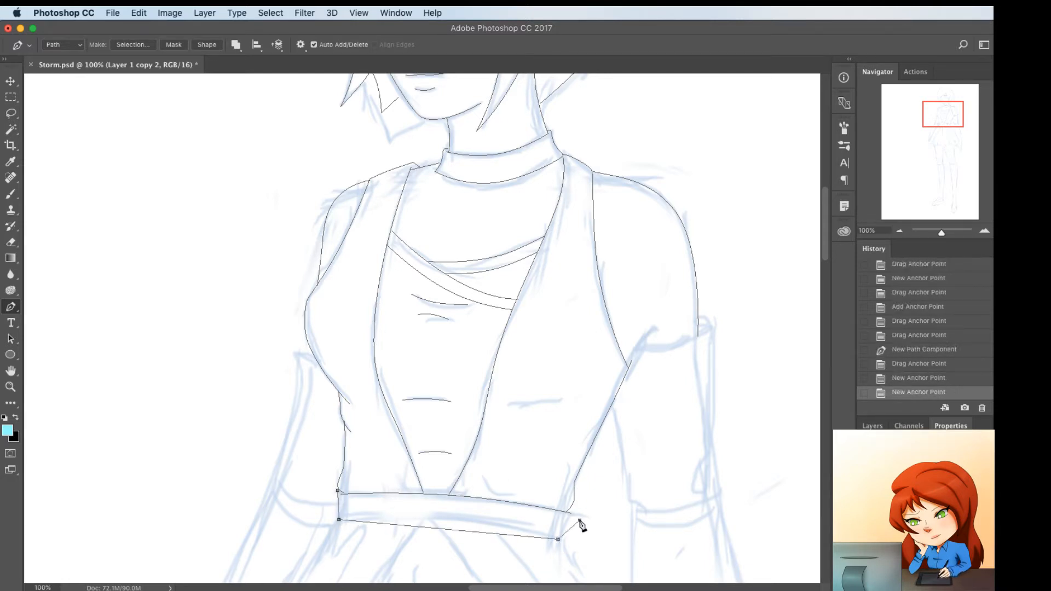
left_click(574, 513)
left_click_drag(570, 514, 570, 513)
left_click(455, 530)
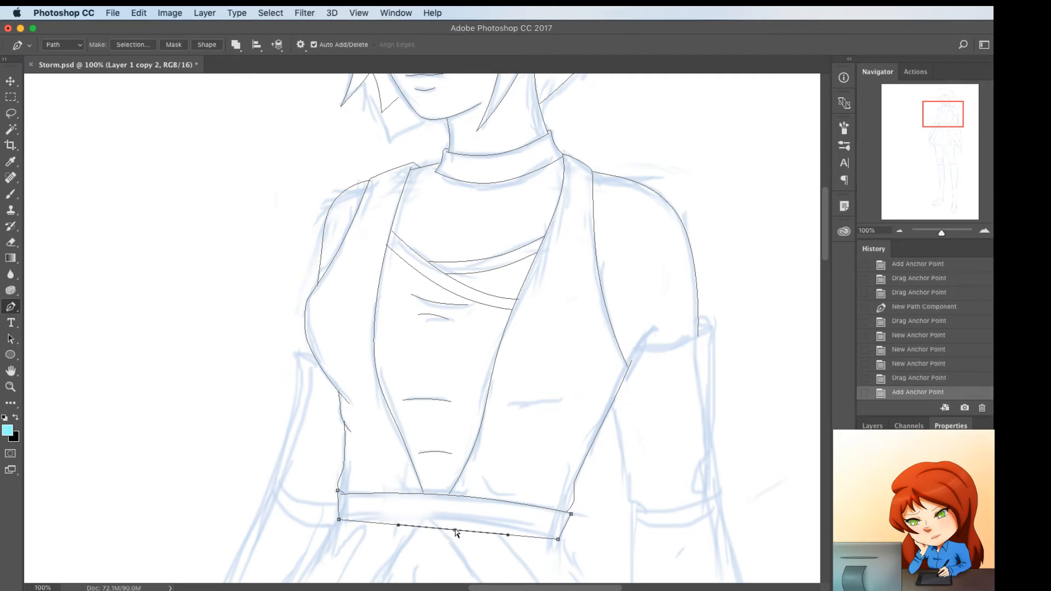
left_click_drag(455, 530, 456, 518)
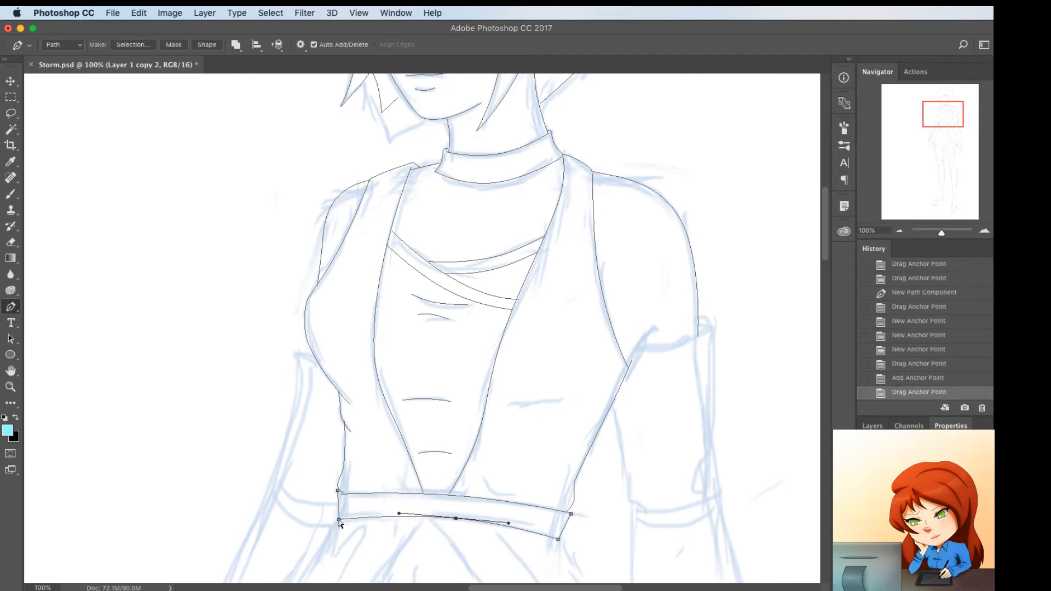
Narrow the belt by raising its lower corners, and curve its two short ends slightly
left_click_drag(339, 521, 339, 515)
left_click_drag(561, 543, 563, 524)
left_click(565, 521)
left_click(338, 497)
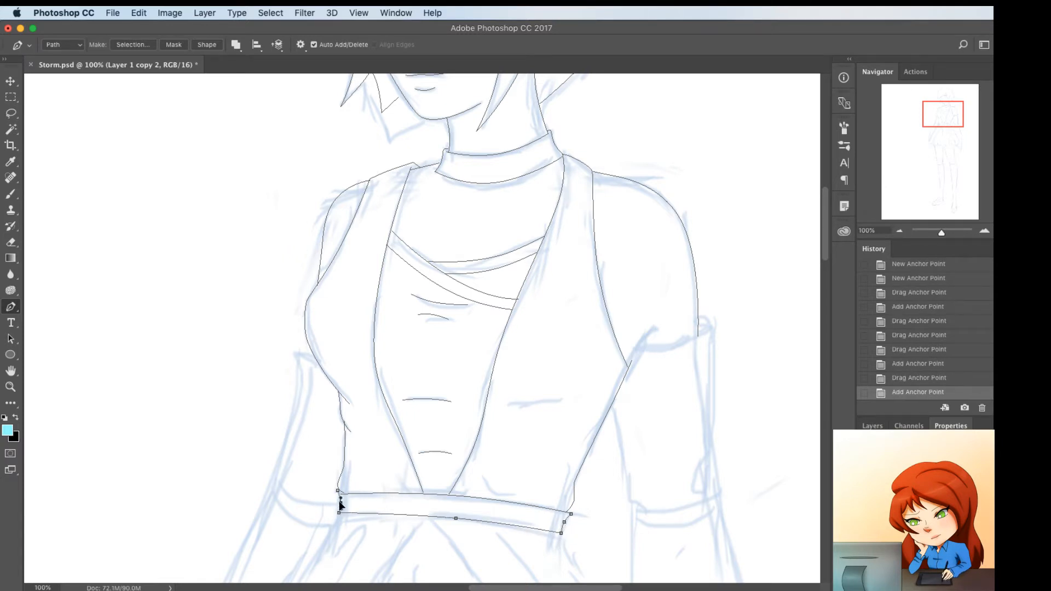
left_click_drag(339, 500, 339, 506)
scroll(425, 527, "down", 7)
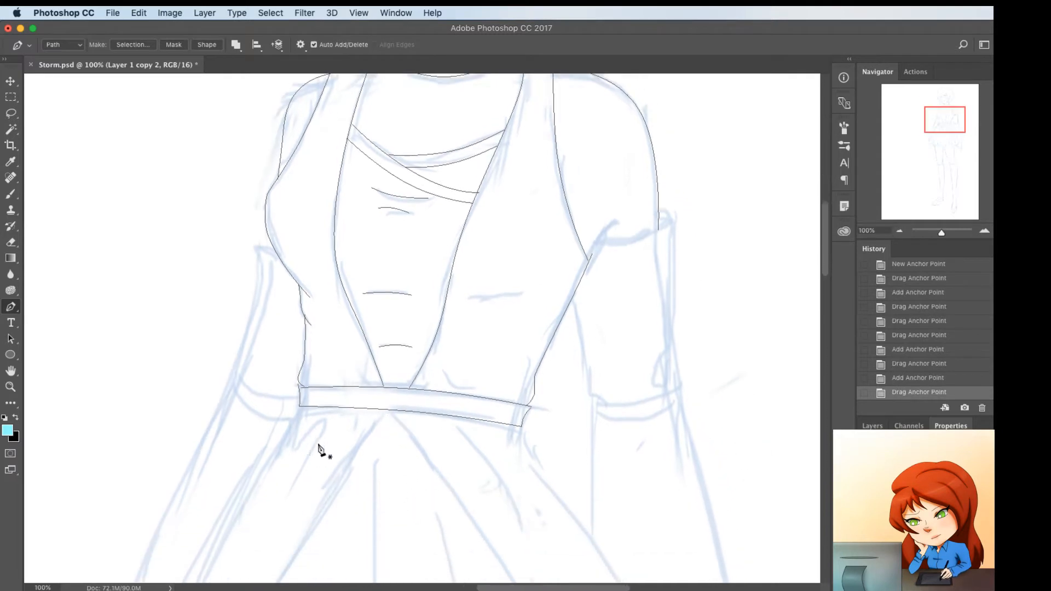
Trace the far overskirt panel as one path from the belt's far lower corner to its pointed hem and up to the belt's middle
scroll(308, 453, "left", 6)
scroll(308, 454, "down", 2)
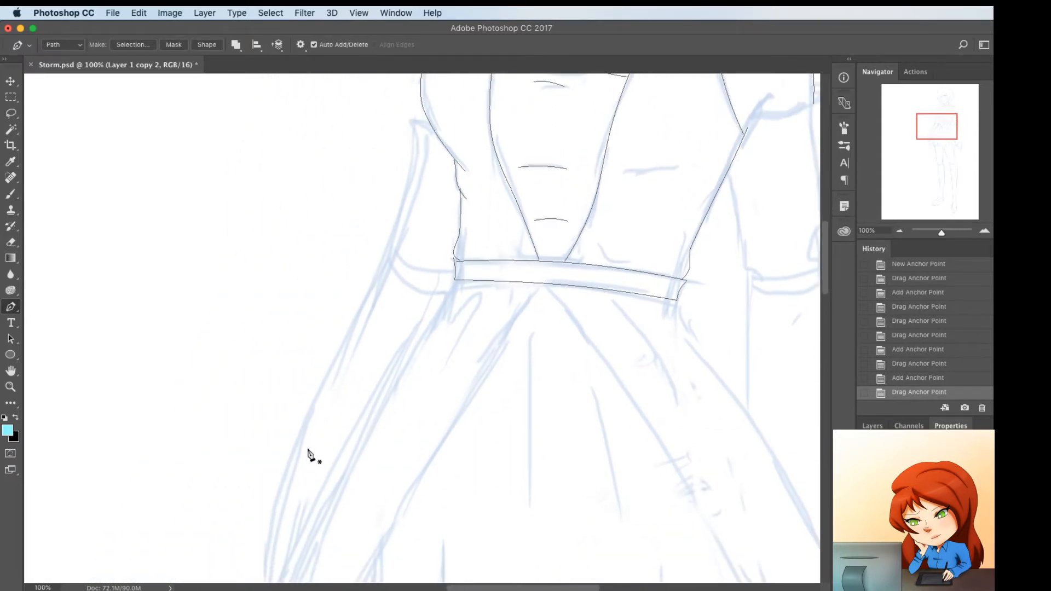
scroll(416, 302, "down", 3)
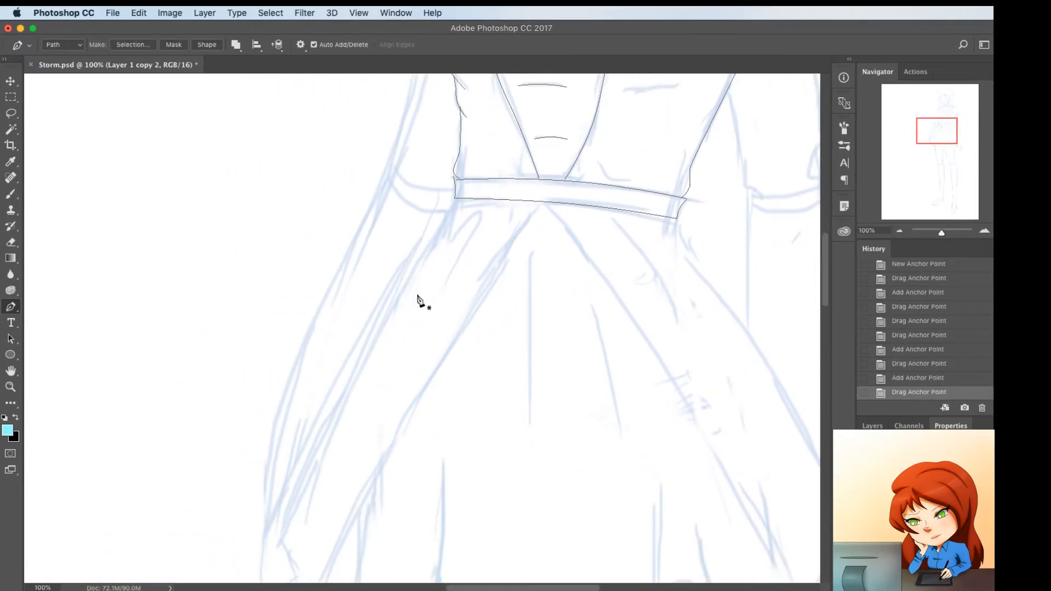
left_click(454, 198)
scroll(387, 467, "down", 3)
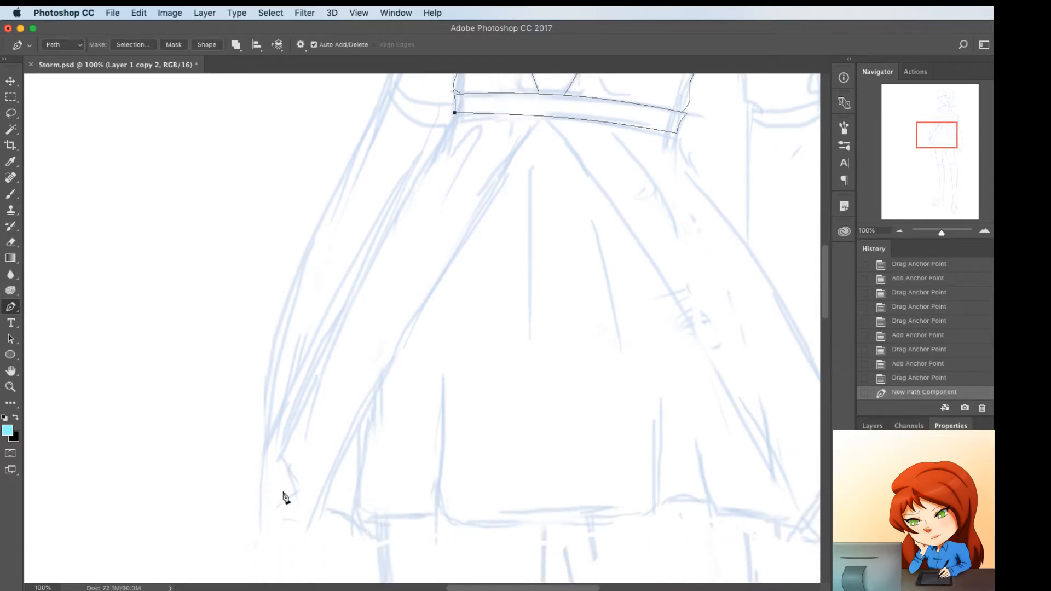
left_click(276, 451)
left_click(309, 534)
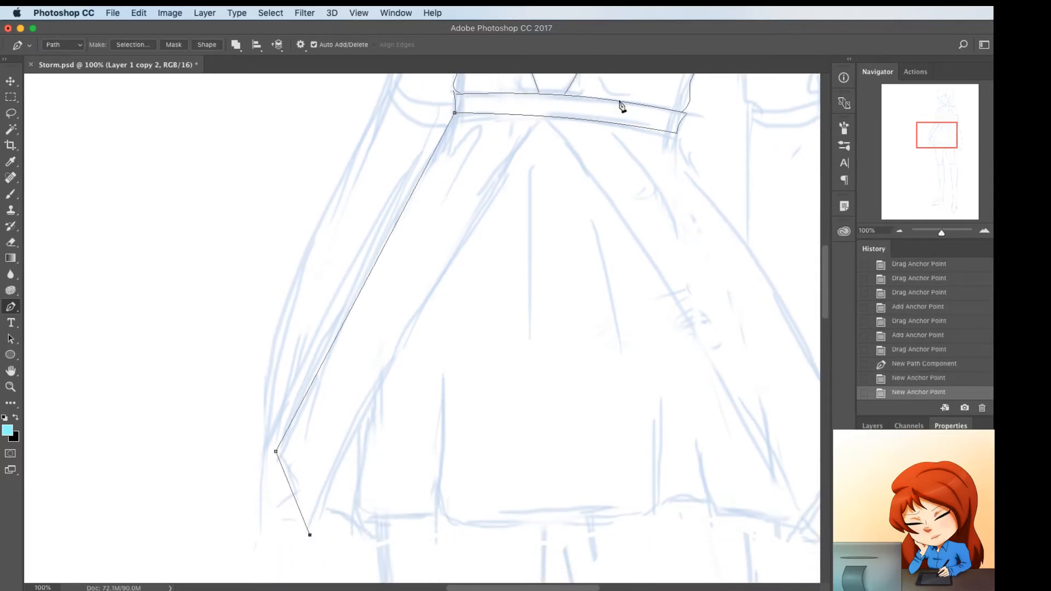
left_click(544, 117)
Curve the far panel's inner edge, outer edge and short hem edge to follow the sketch
left_click_drag(429, 321, 412, 320)
left_click_drag(363, 288, 370, 243)
left_click_drag(322, 354, 320, 361)
left_click(293, 477, "super")
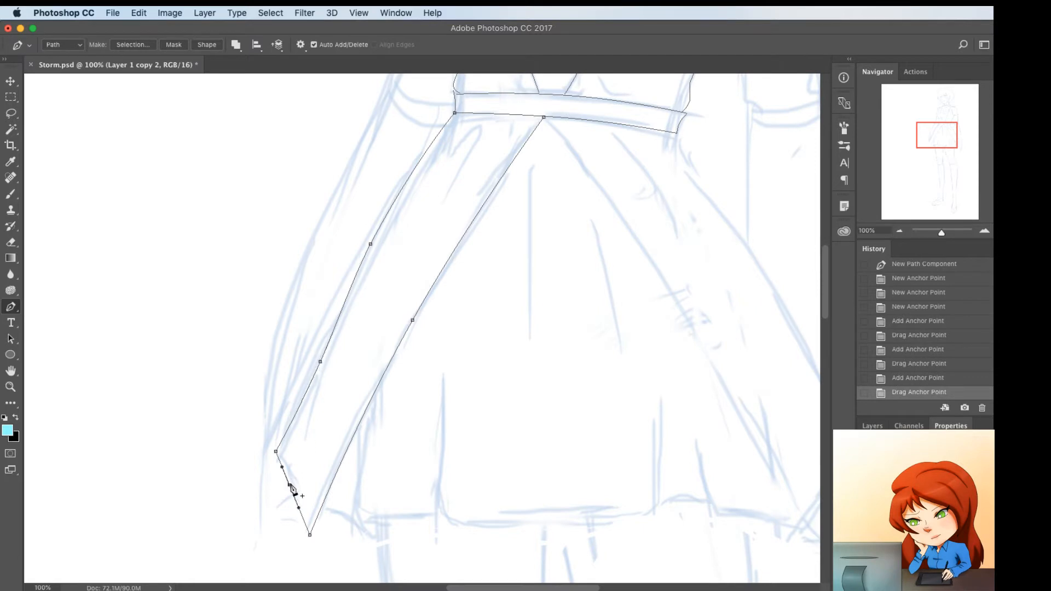
left_click_drag(292, 487, 296, 483)
Trace a short arched skirt hem segment starting beside the far panel's tip
left_click(318, 516)
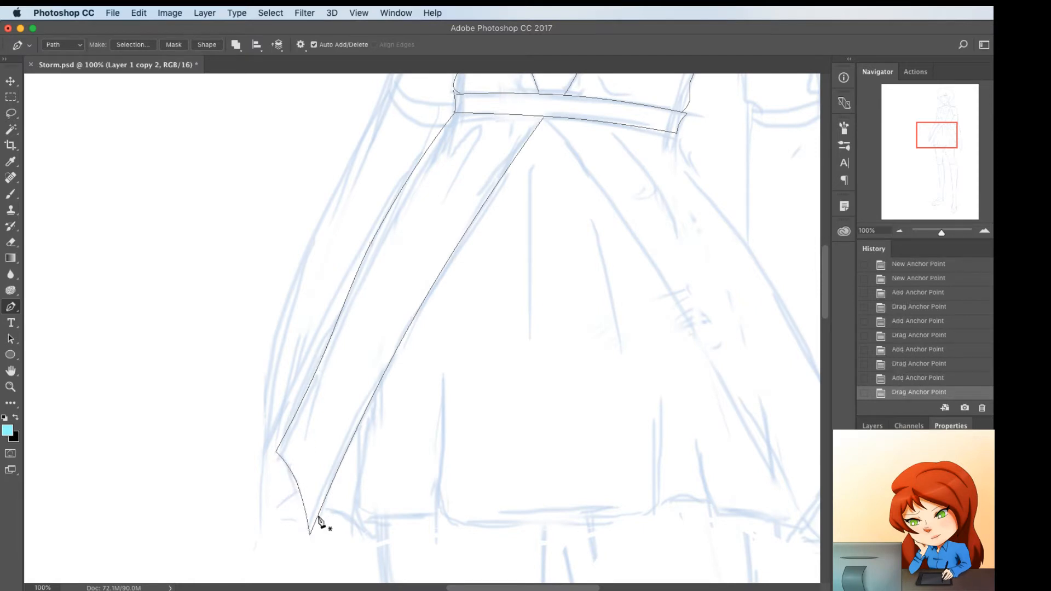
left_click(374, 532)
left_click_drag(347, 524, 348, 519)
left_click(391, 464, "super")
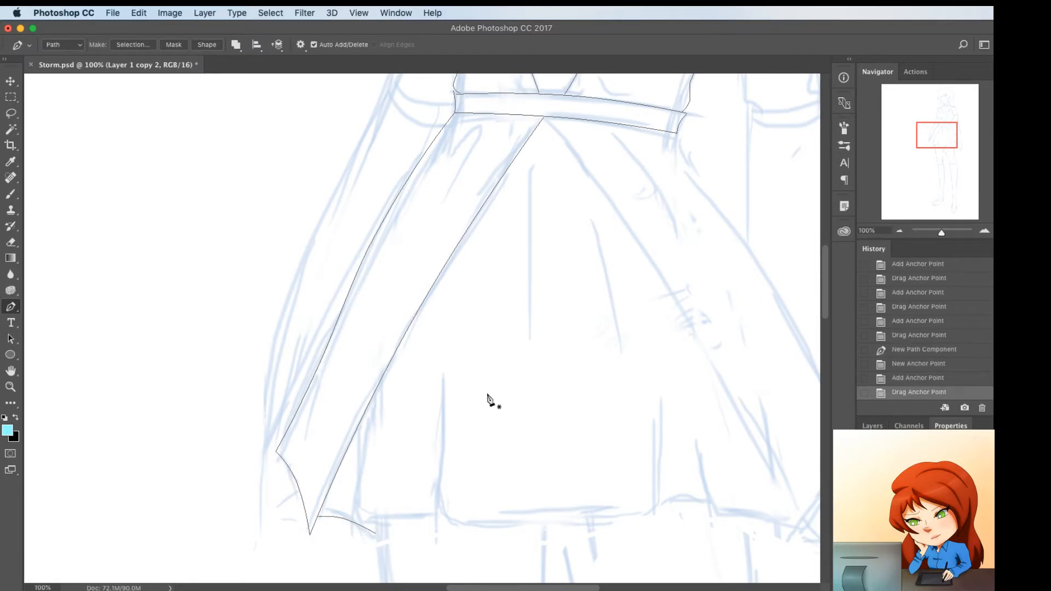
Trace the near overskirt panel's inner edge from the belt's middle down to its lower tip, bowed outward
scroll(493, 328, "right", 5)
left_click(445, 123, "super")
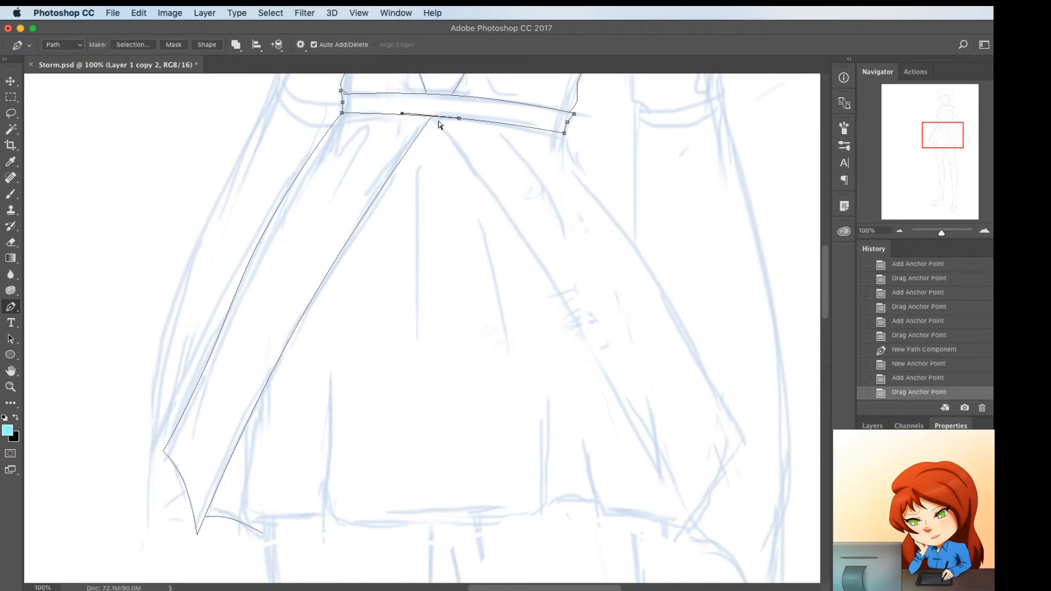
left_click(439, 124, "super")
left_click(439, 120)
left_click_drag(438, 119, 438, 117)
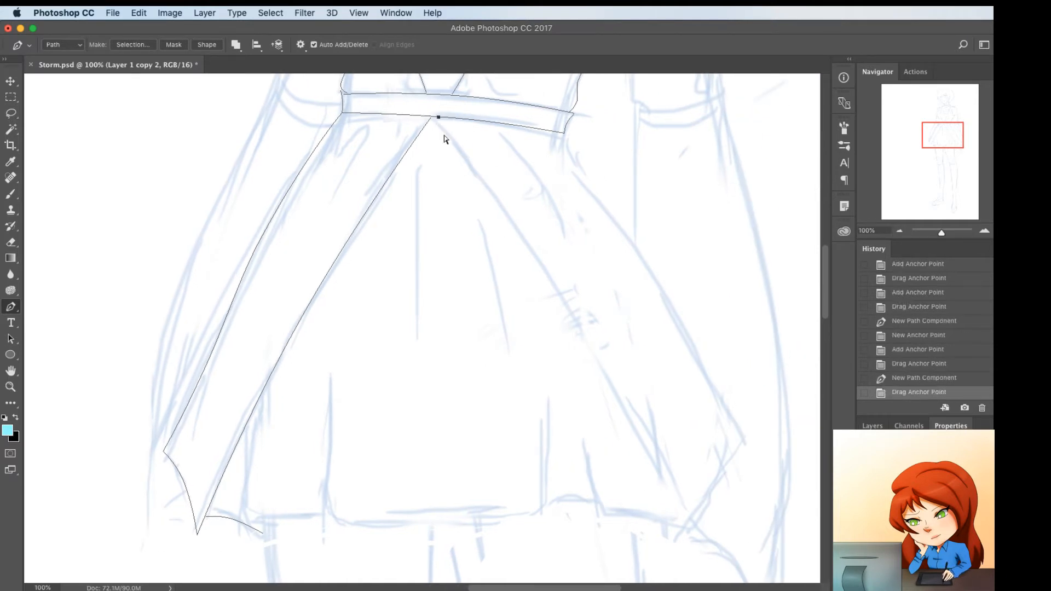
left_click(672, 540)
left_click(559, 335)
left_click_drag(559, 334, 579, 327)
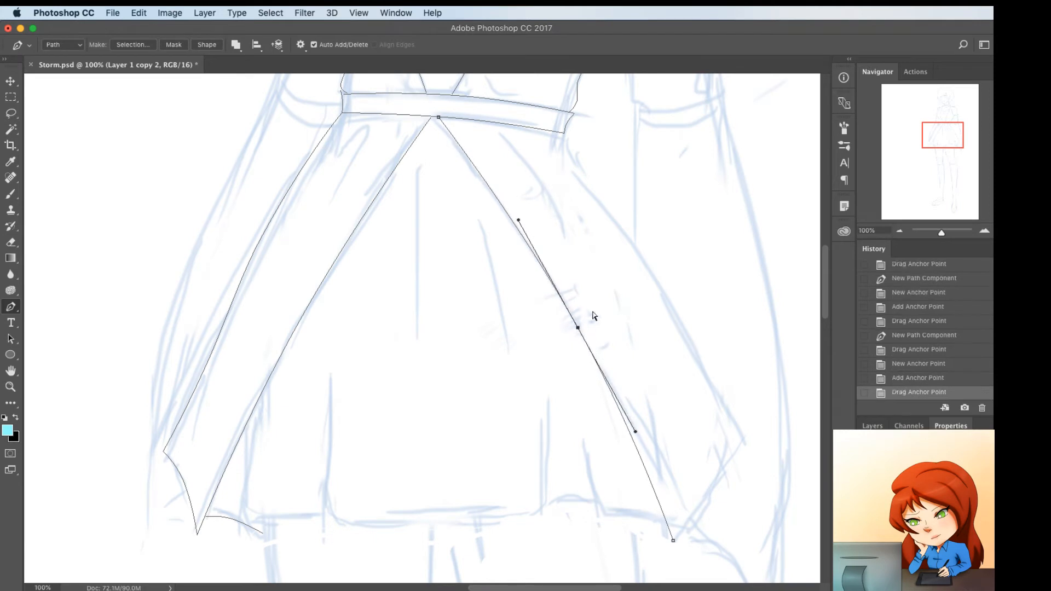
left_click(588, 149, "super")
Trace the near panel's outer edge from the belt's near lower corner to the side point, the lower tip and a short stretch inward
left_click(565, 132)
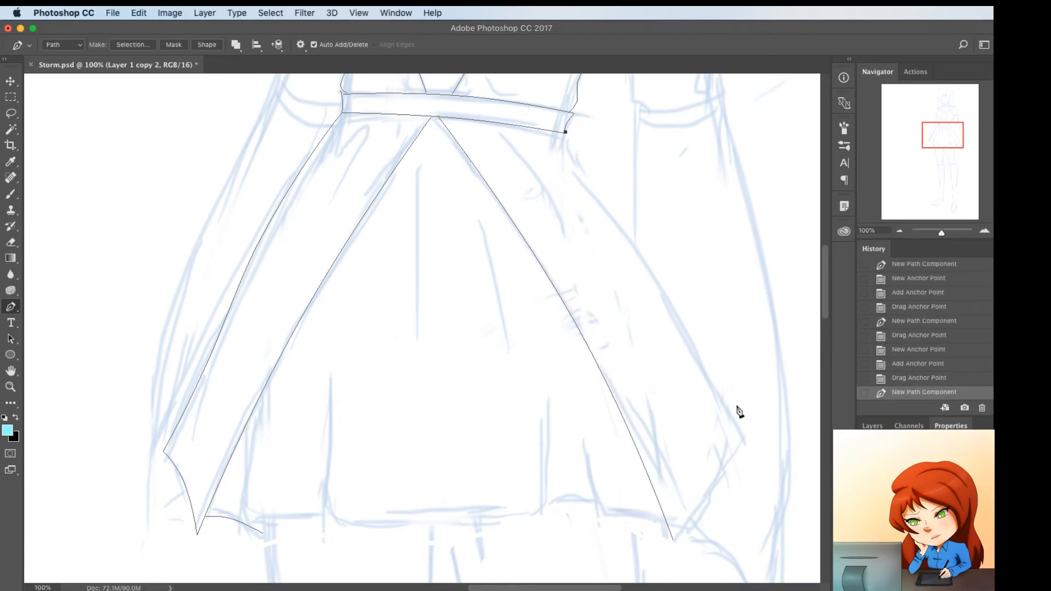
left_click(744, 439)
left_click(678, 548)
left_click(629, 554)
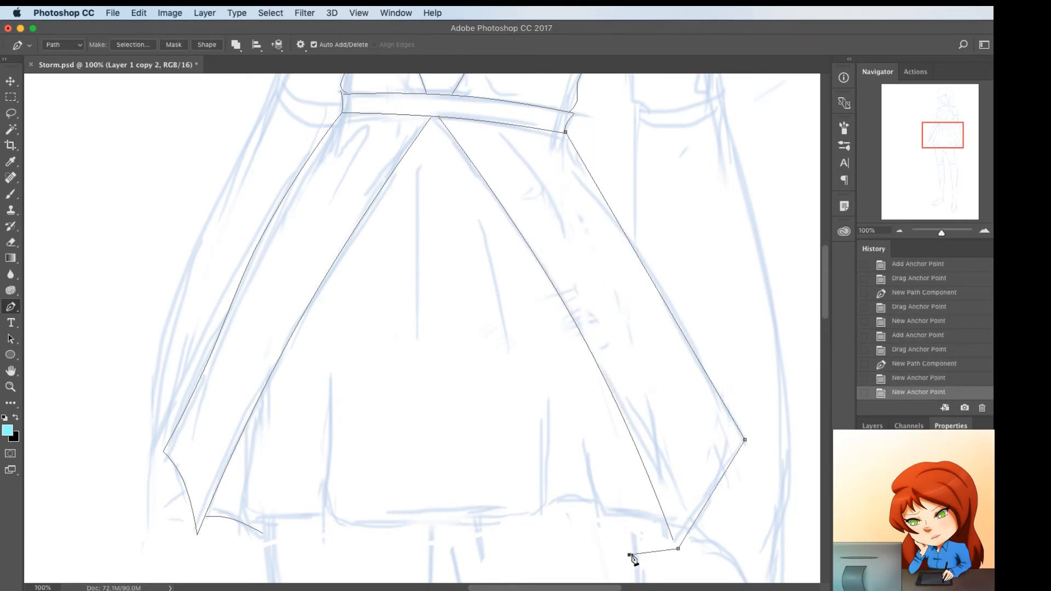
Round the near panel's side point and lower tip, and curve its outer edge outward at the hip
left_click_drag(745, 440, 745, 447)
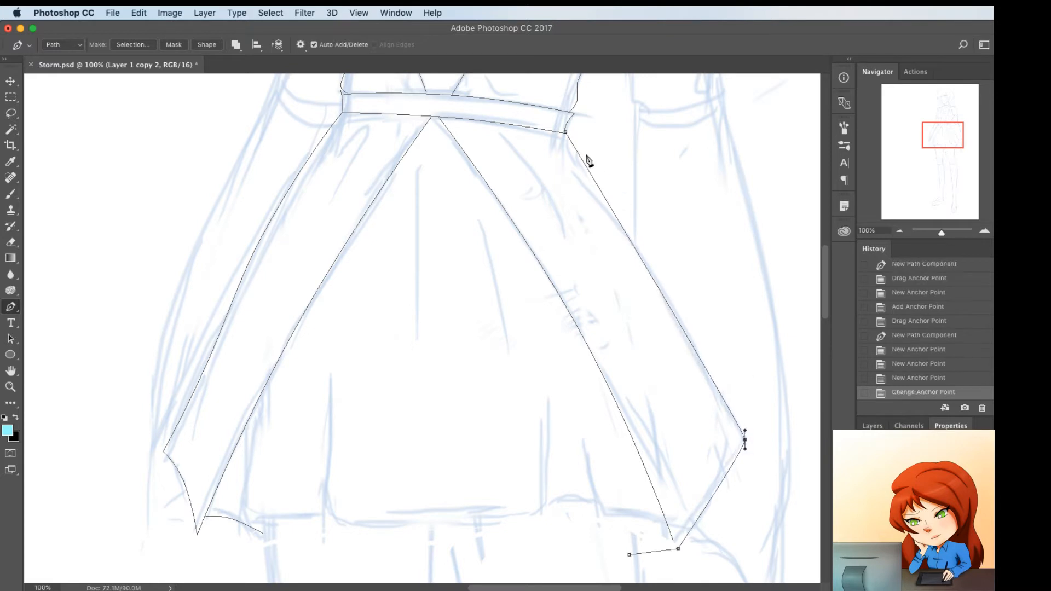
left_click(586, 169)
left_click_drag(586, 169, 592, 163)
left_click(661, 278)
left_click_drag(661, 278, 660, 290)
left_click(643, 356, "super")
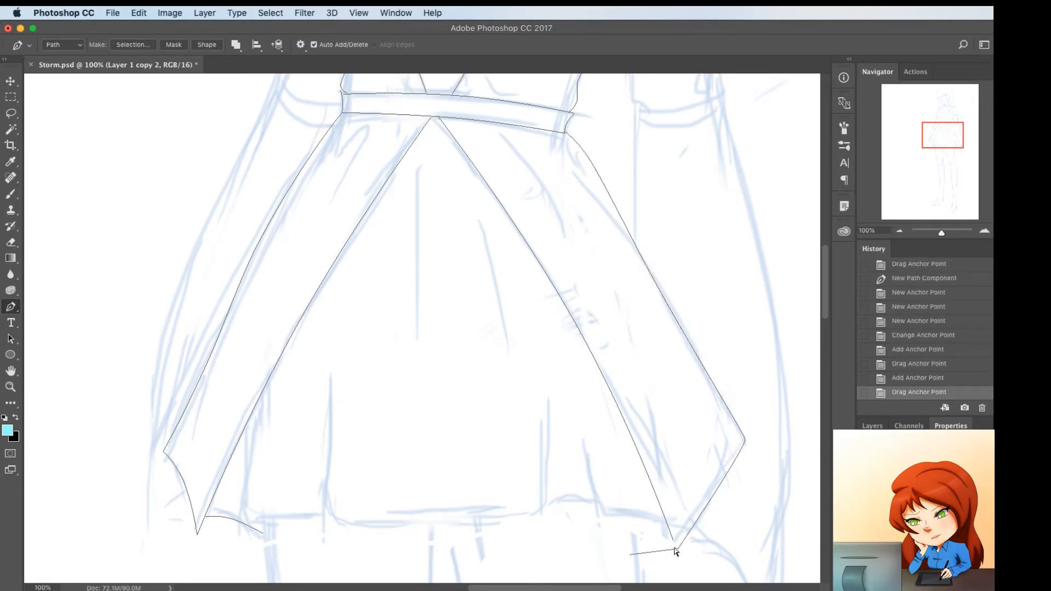
left_click_drag(678, 548, 672, 550)
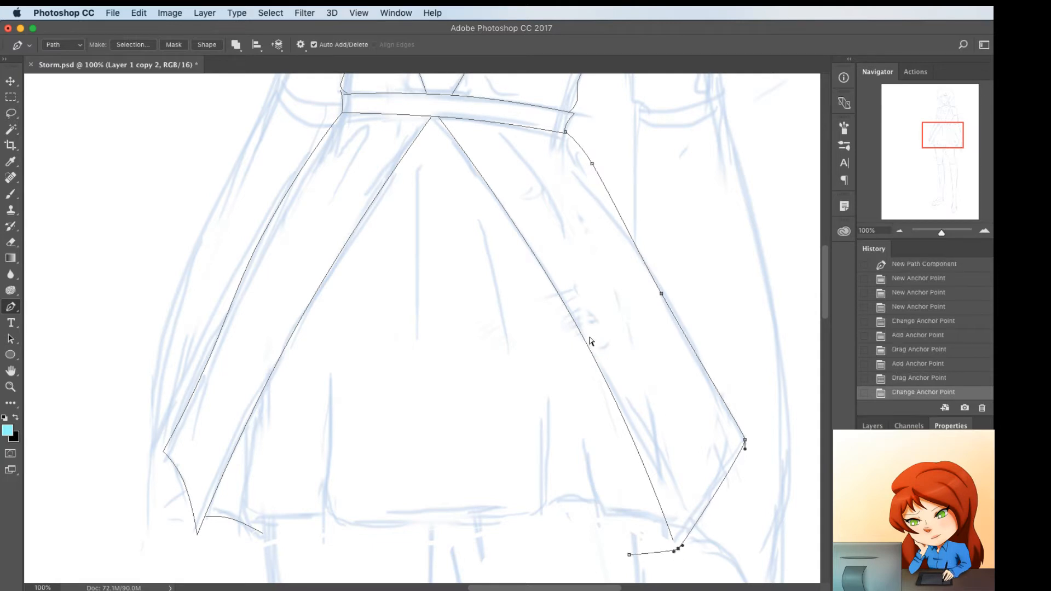
left_click(526, 303, "super")
Trace the far one of the two upper fold lines below the belt's middle, bowed slightly outward
left_click(423, 147)
left_click(403, 338)
left_click(410, 268)
left_click_drag(411, 269, 408, 258)
left_click(469, 235, "super")
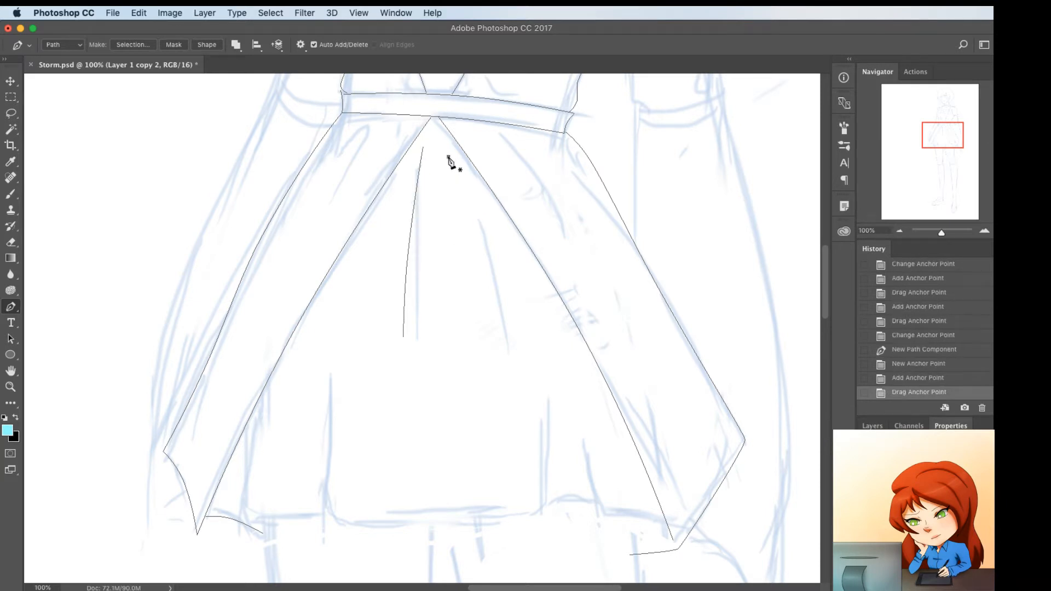
Trace the near upper fold line from beside the near panel's inner edge down the skirt, with a slight bow
left_click(464, 170)
left_click(513, 356)
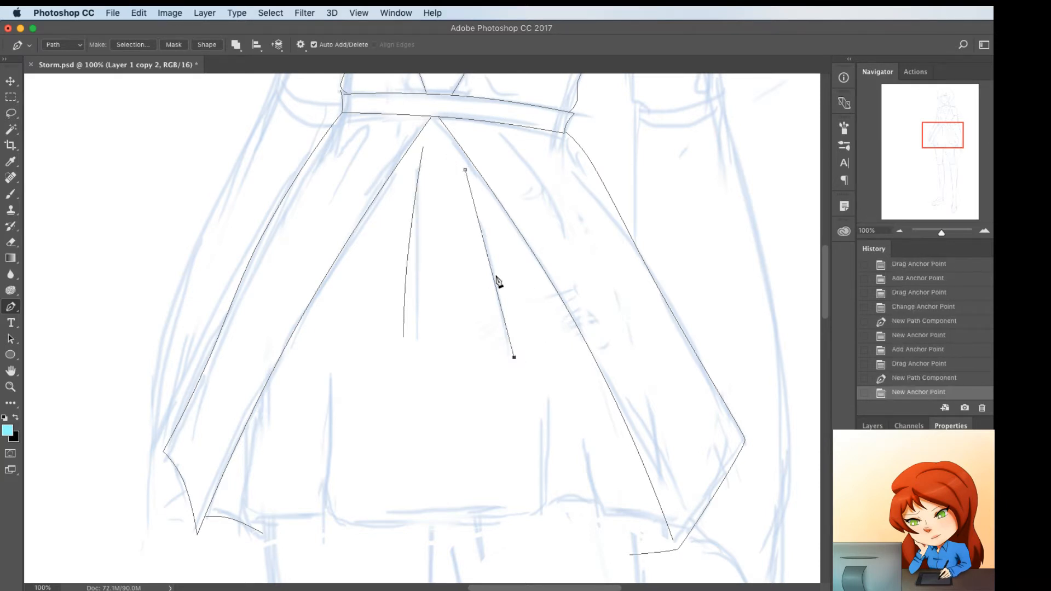
left_click(497, 277)
left_click_drag(497, 277, 494, 273)
left_click(359, 386, "super")
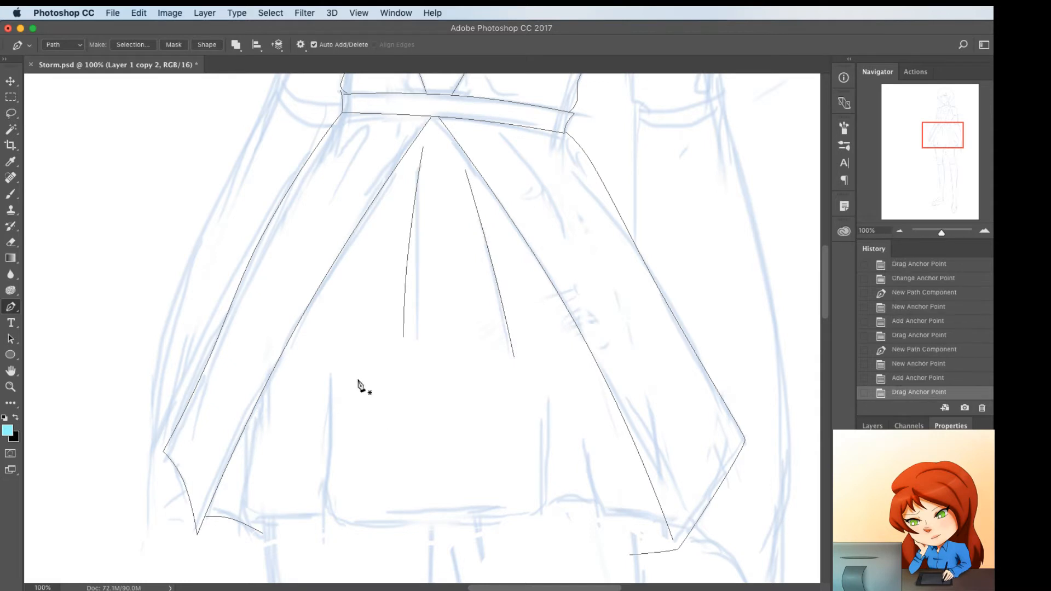
Trace the skirt's central pleat as one path down the far fold, along the hem and up the near fold, and curve its corners
left_click(331, 373)
left_click(325, 517)
left_click(546, 513)
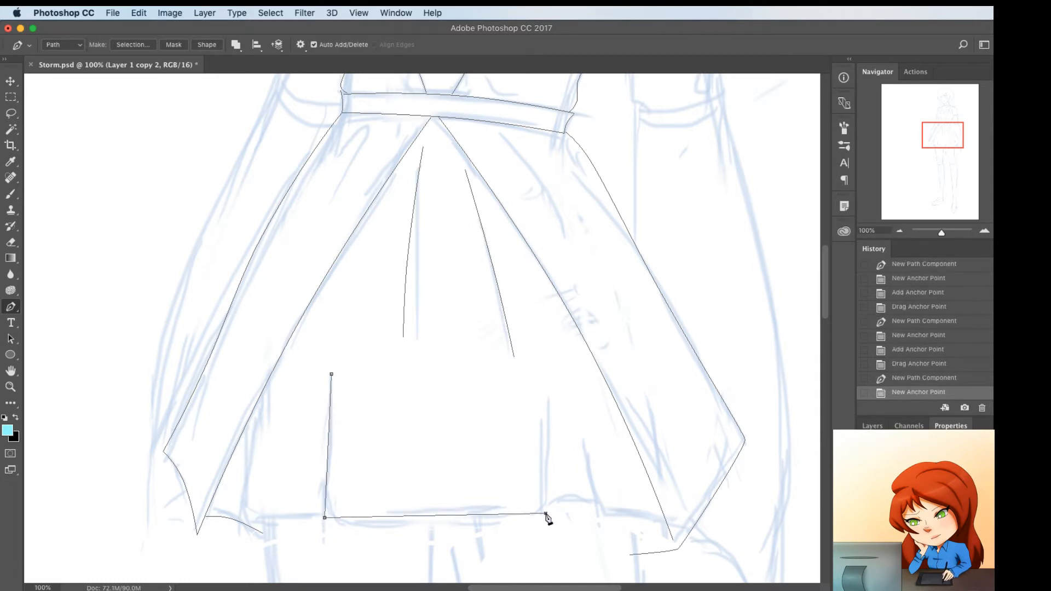
left_click(542, 402)
left_click_drag(546, 513, 550, 503)
left_click_drag(324, 517, 345, 530)
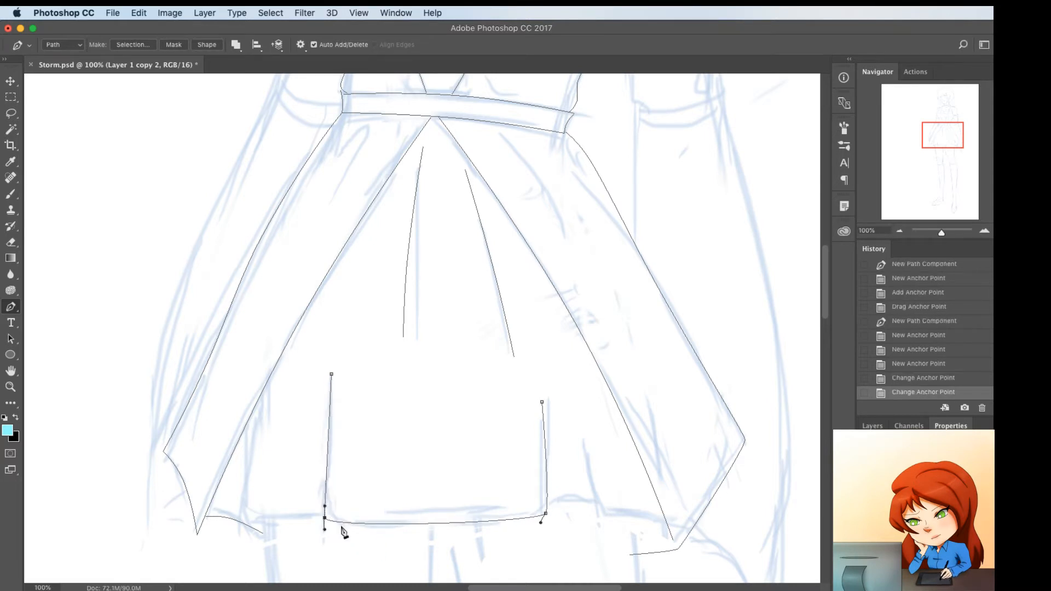
Deepen the central hem's downward curve, and extend and bend the pleat's far fold line slightly
left_click(418, 528)
left_click_drag(418, 529, 417, 533)
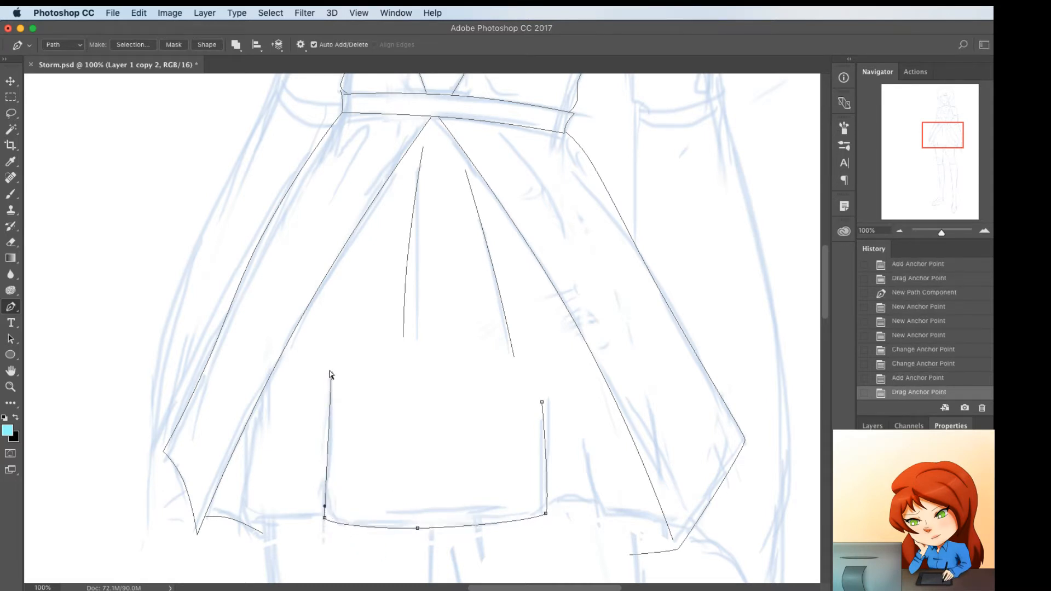
left_click_drag(331, 375, 335, 370)
left_click(332, 415)
left_click_drag(332, 414, 333, 414)
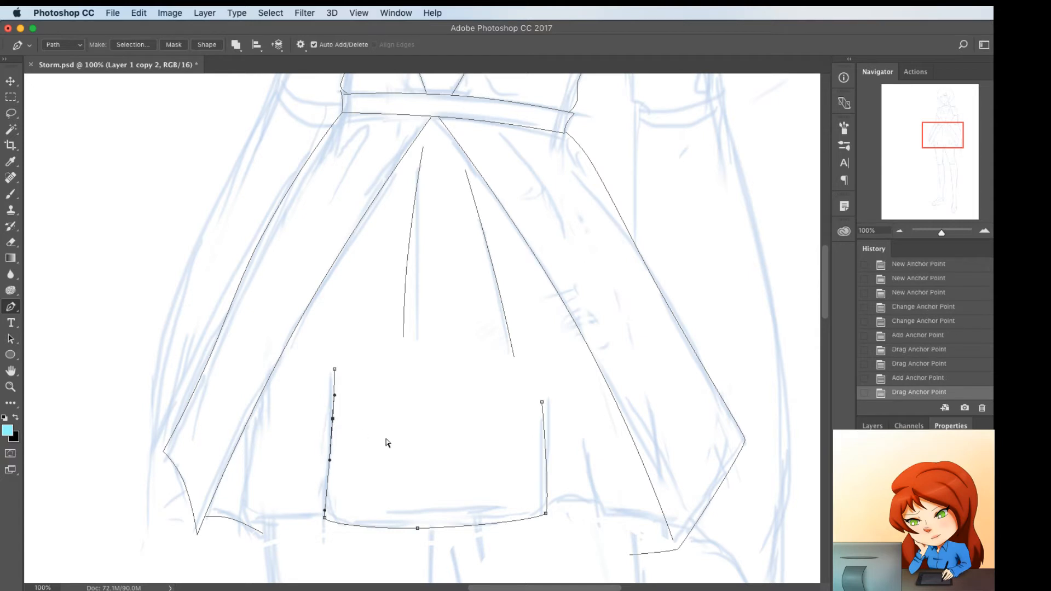
left_click(386, 439, "super")
Trace the far pleat's fold line and hem up to the central pleat, and curve both to match the sketch
left_click(257, 430)
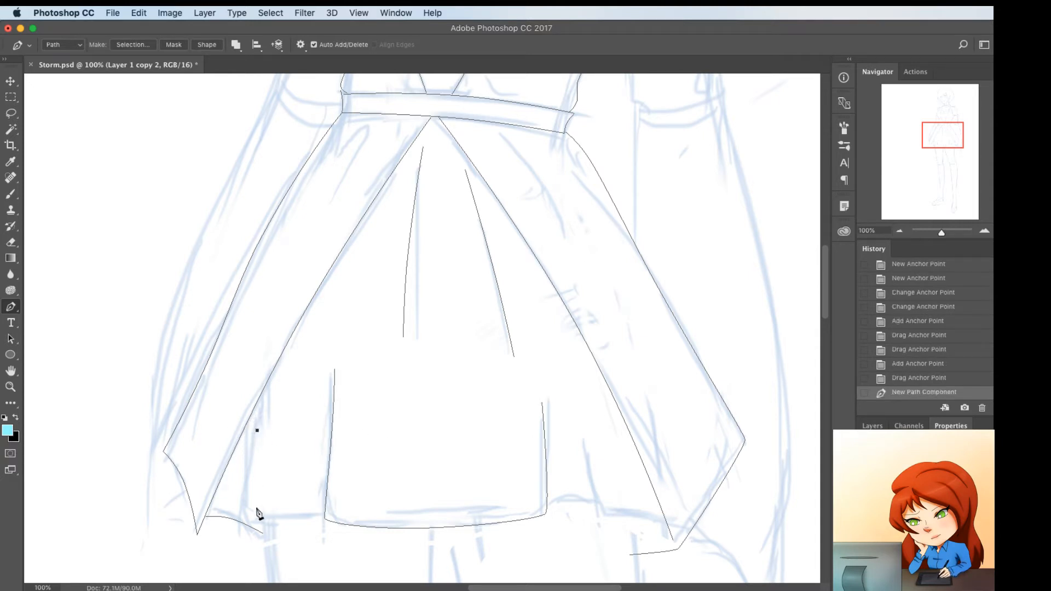
left_click(248, 516)
left_click(327, 517)
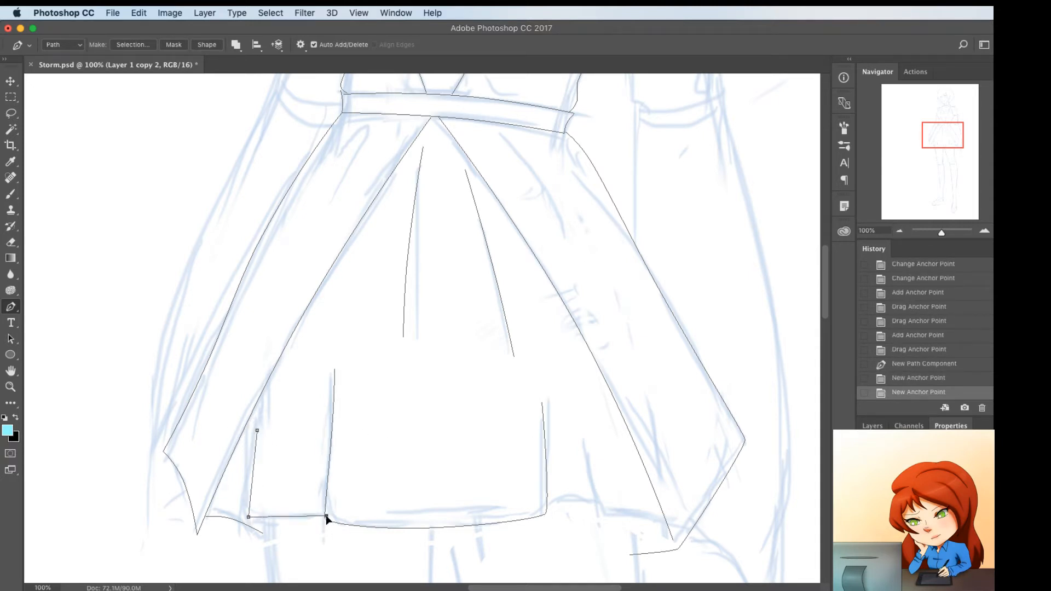
left_click_drag(327, 517, 327, 516)
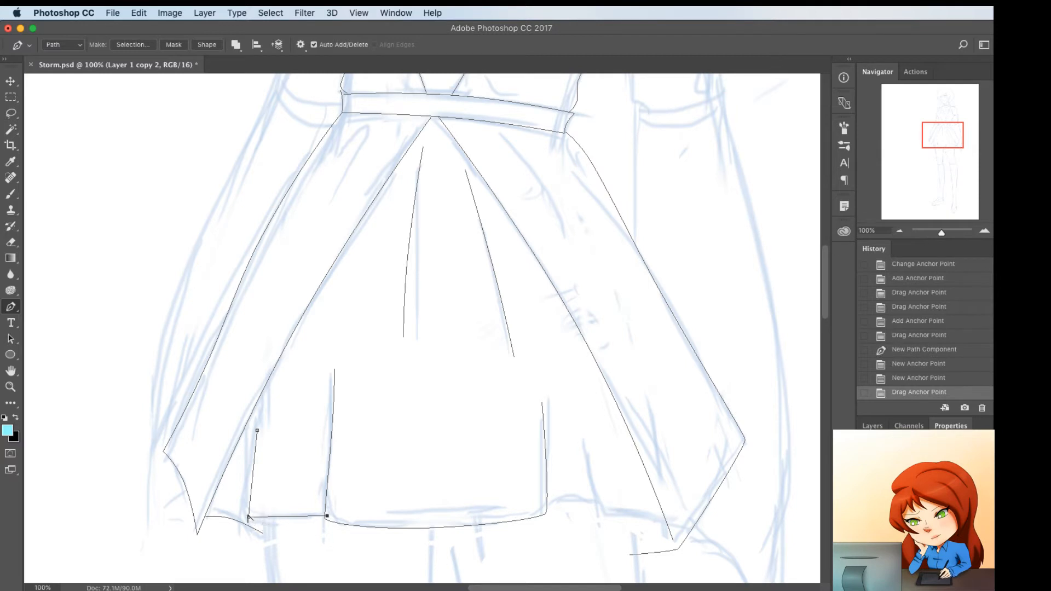
left_click_drag(249, 517, 255, 523)
left_click(253, 464)
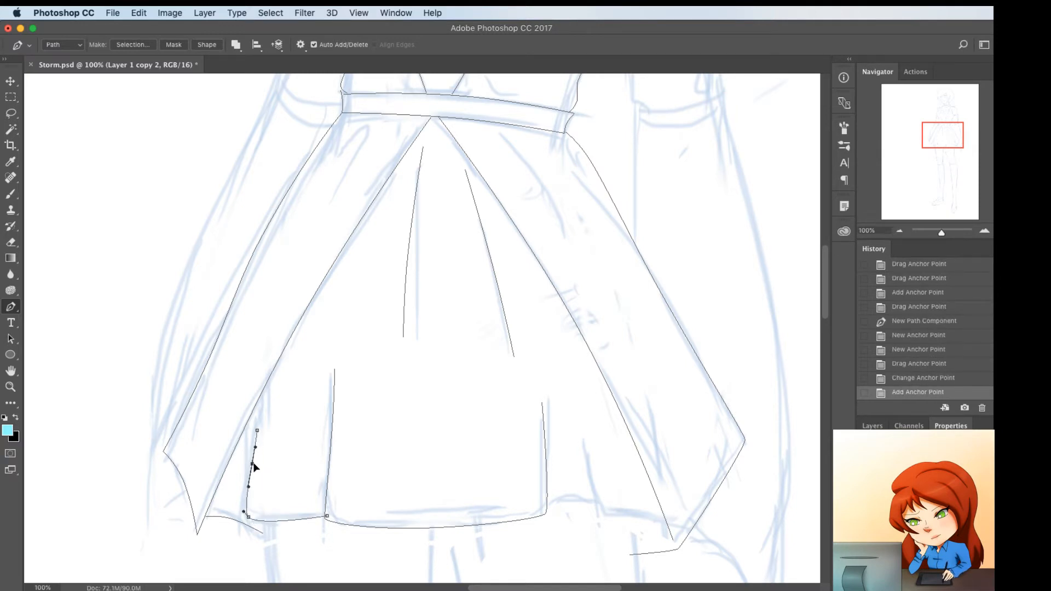
left_click_drag(253, 464, 250, 466)
Trace the short recessed hem segment on the near side of the central pleat, arched slightly upward
left_click(548, 505)
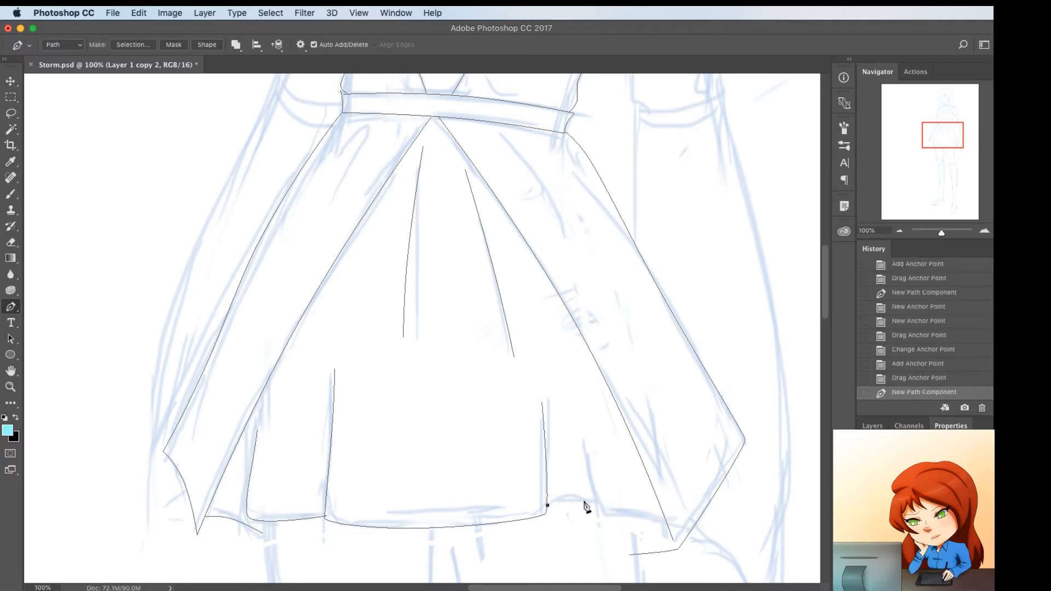
left_click(596, 503)
left_click(567, 502)
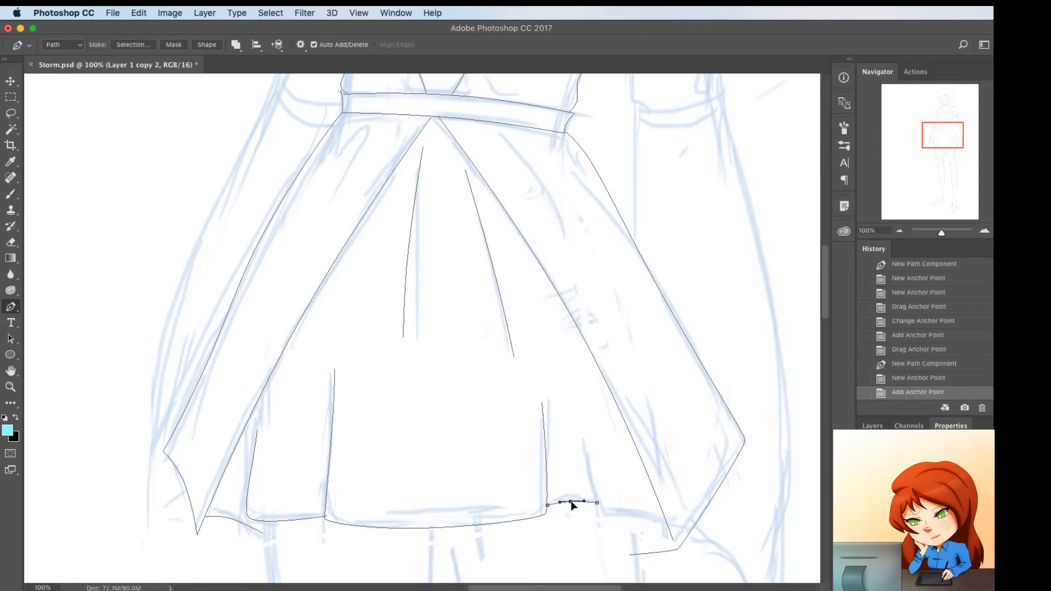
left_click_drag(570, 502, 570, 499)
Trace the near pleat's fold line and its hem to the near panel's inner edge, and curve the corner between them
left_click(581, 445)
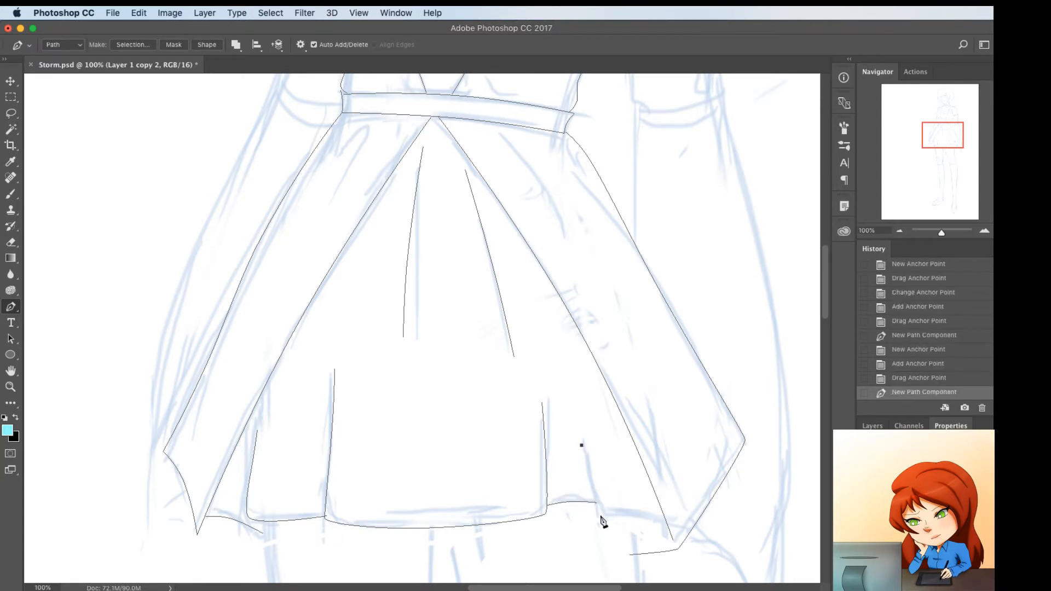
left_click(601, 516)
left_click(663, 520)
left_click_drag(663, 516, 664, 517)
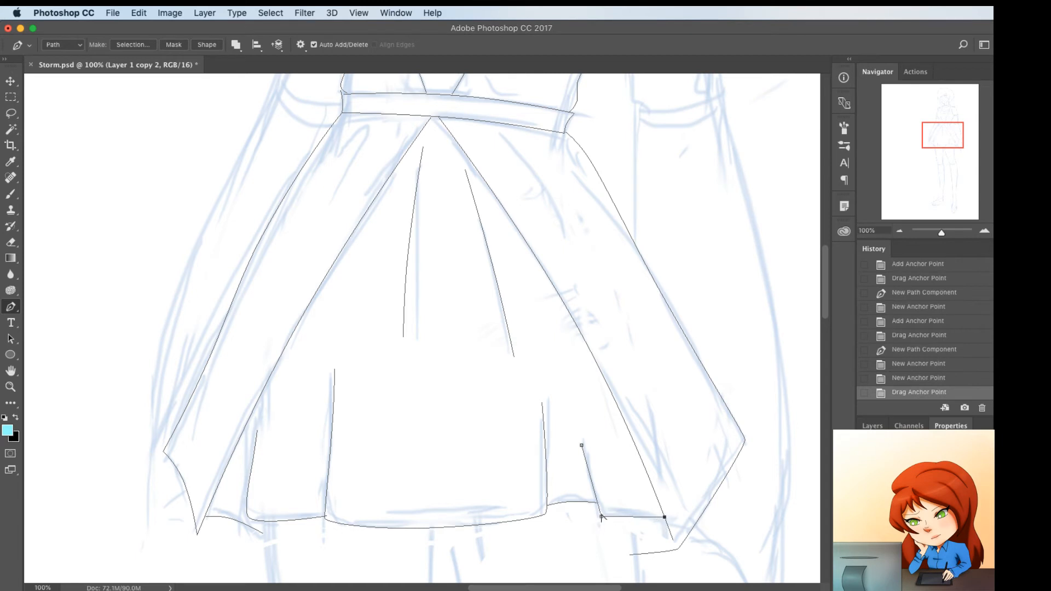
left_click_drag(601, 516, 604, 523)
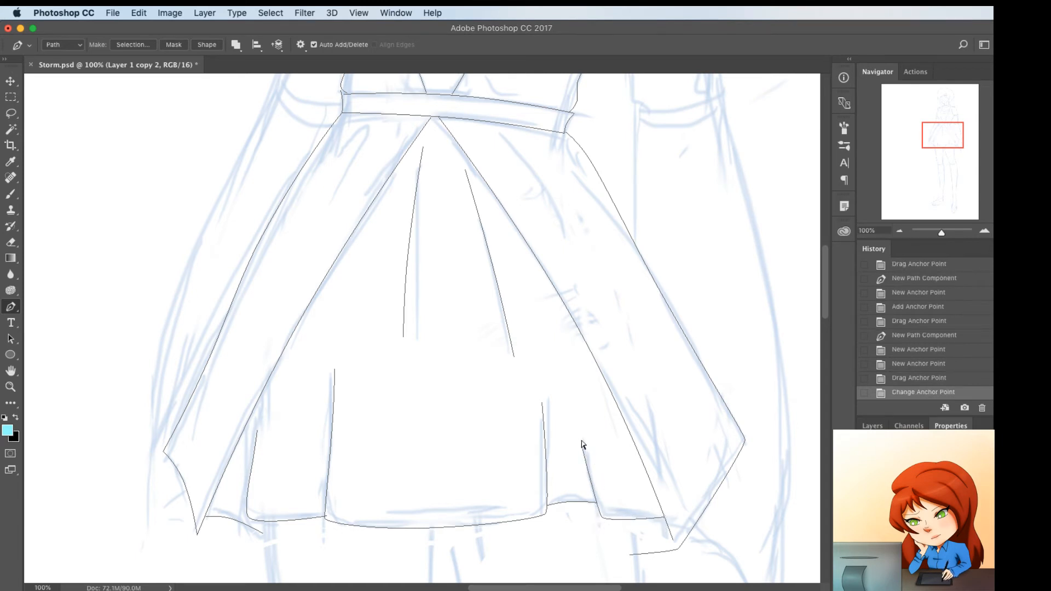
Bend the near pleat's fold line slightly and adjust the curve of its hem
left_click(584, 453, "super")
left_click(587, 469)
left_click_drag(587, 469, 590, 470)
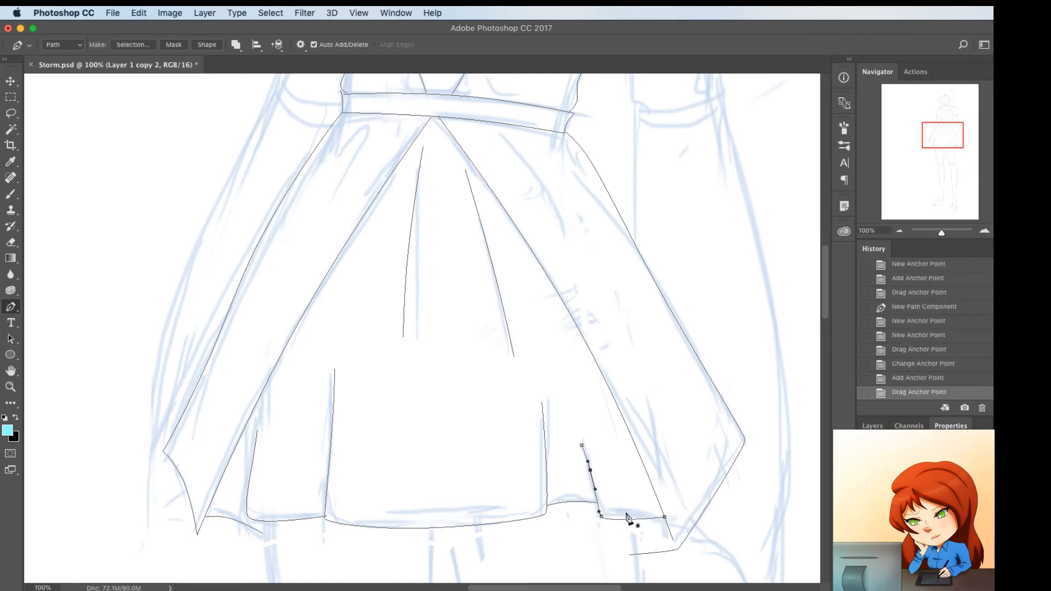
left_click(627, 517)
left_click_drag(626, 517, 627, 517)
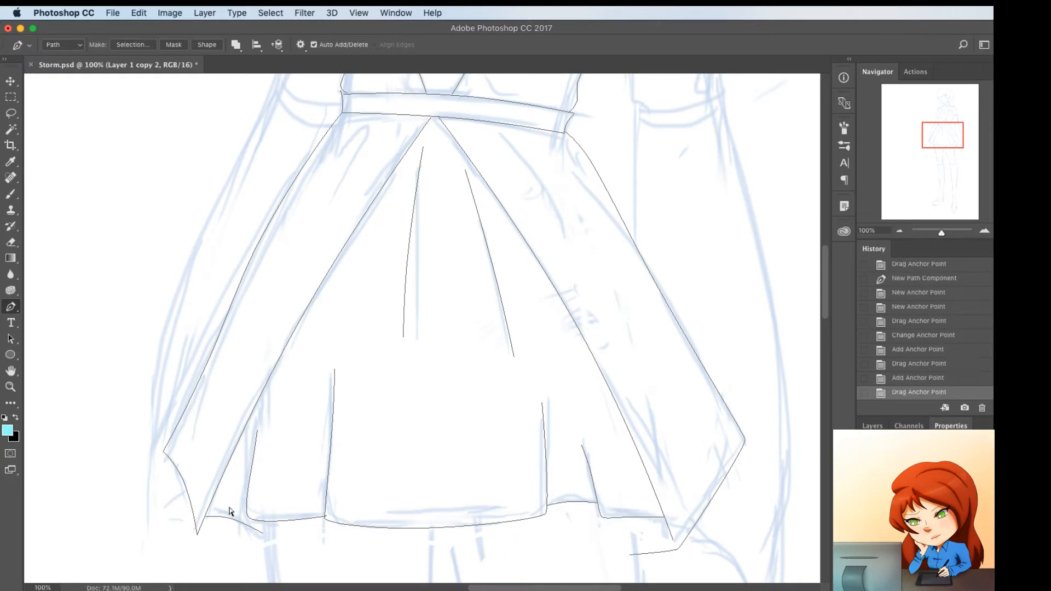
Delete the short hem segment beside the far panel's tip
left_click(205, 511)
key("super+z")
key("BackSpace")
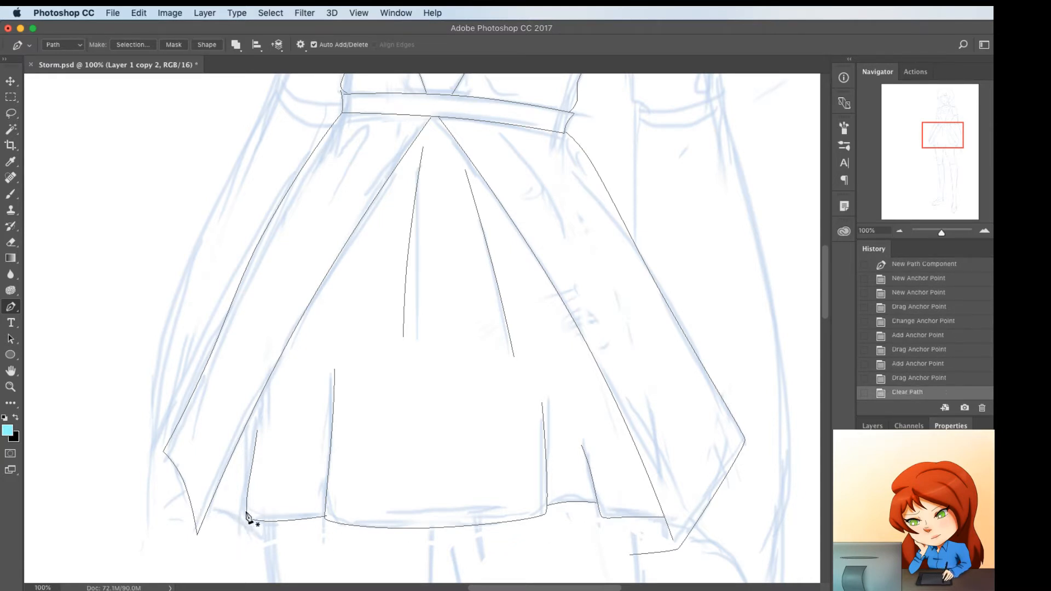
Trace a short hem segment from the far pleat's lower corner to the far panel's inner edge, arched upward
left_click(245, 509)
left_click_drag(213, 500, 227, 501)
left_click(226, 502)
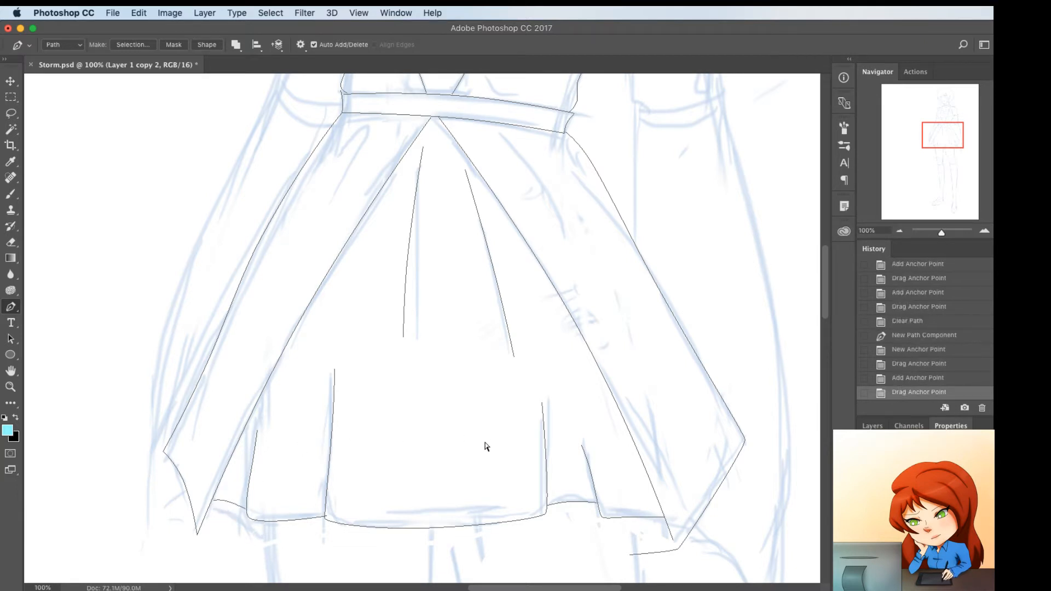
Delete the stray segment below the right overskirt panel's tip and move the panel's open end onto the inner edge's lower end
scroll(650, 449, "down", 3)
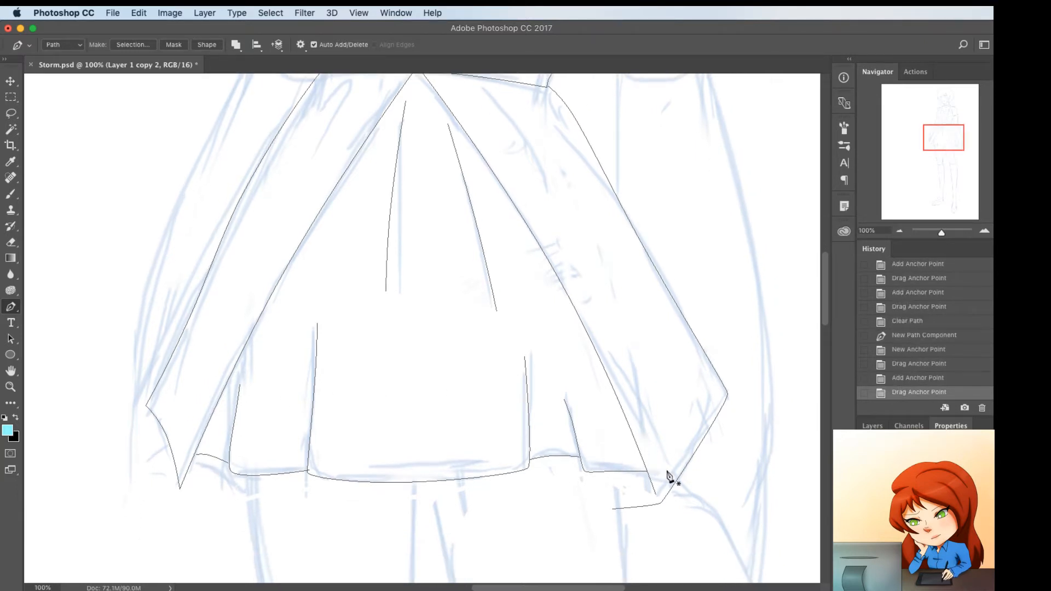
left_click(660, 503, "super")
key("BackSpace")
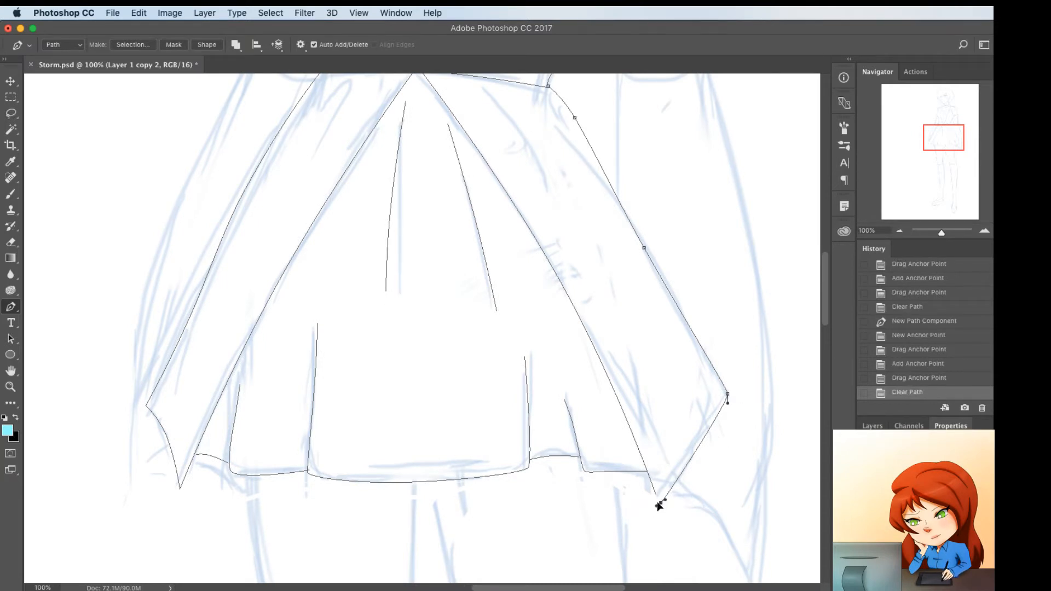
left_click_drag(658, 500, 657, 495)
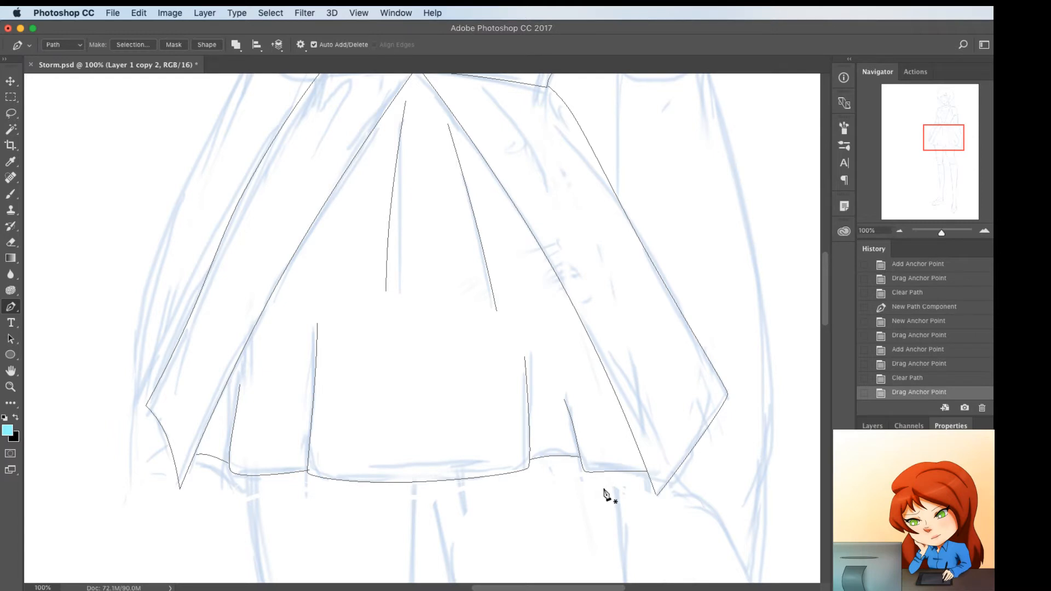
Adjust the curve of the left pleat's hem where it meets the central pleat's corner
scroll(502, 422, "down", 3)
scroll(502, 422, "left", 3)
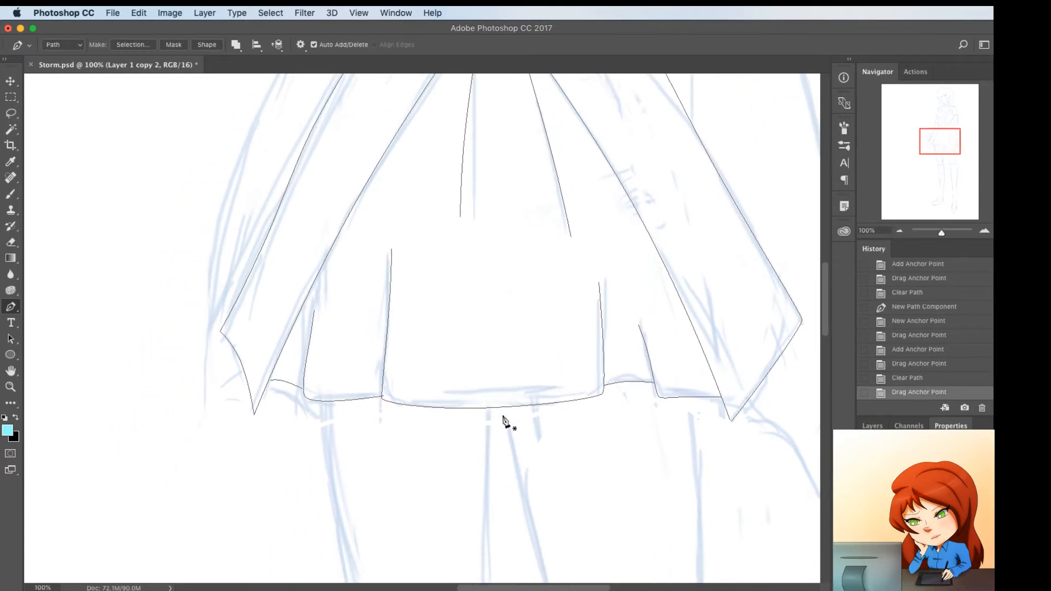
left_click(371, 398, "super")
left_click(362, 398)
left_click_drag(363, 399, 382, 394)
left_click(405, 379, "super")
Trace the left leg's outer thigh from the skirt hem to the knee, bending the path to follow the sketch
key("super+minus")
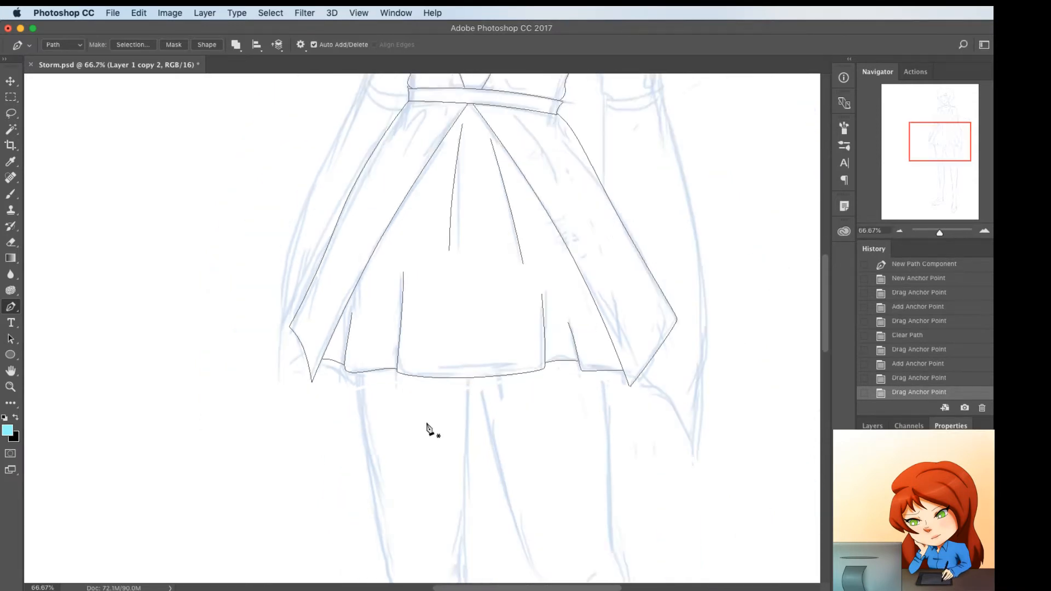
scroll(429, 430, "down", 5)
left_click(332, 225)
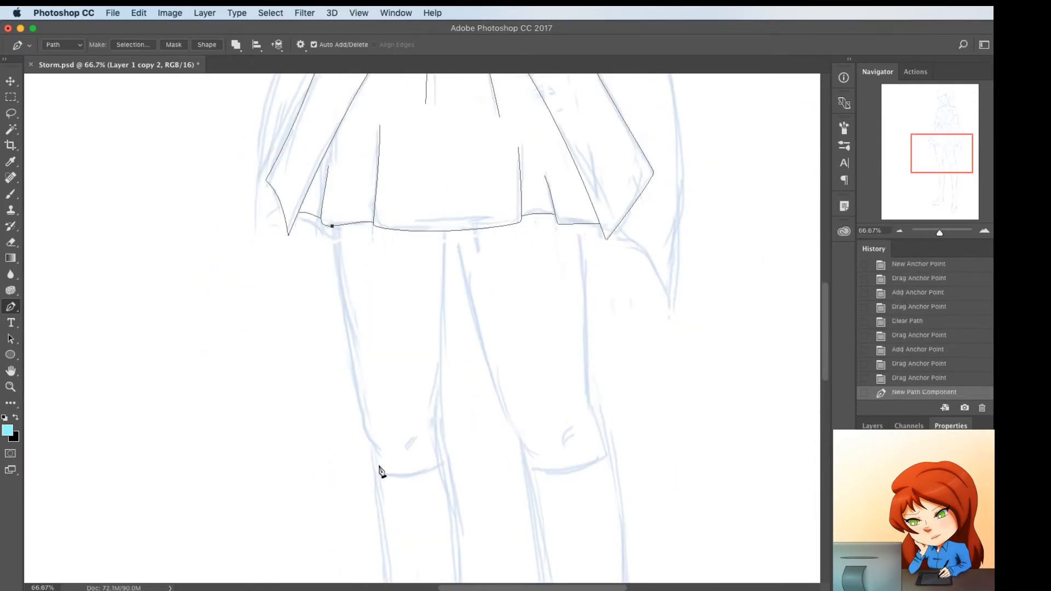
scroll(381, 476, "down", 5)
scroll(382, 476, "right", 1)
left_click(368, 401)
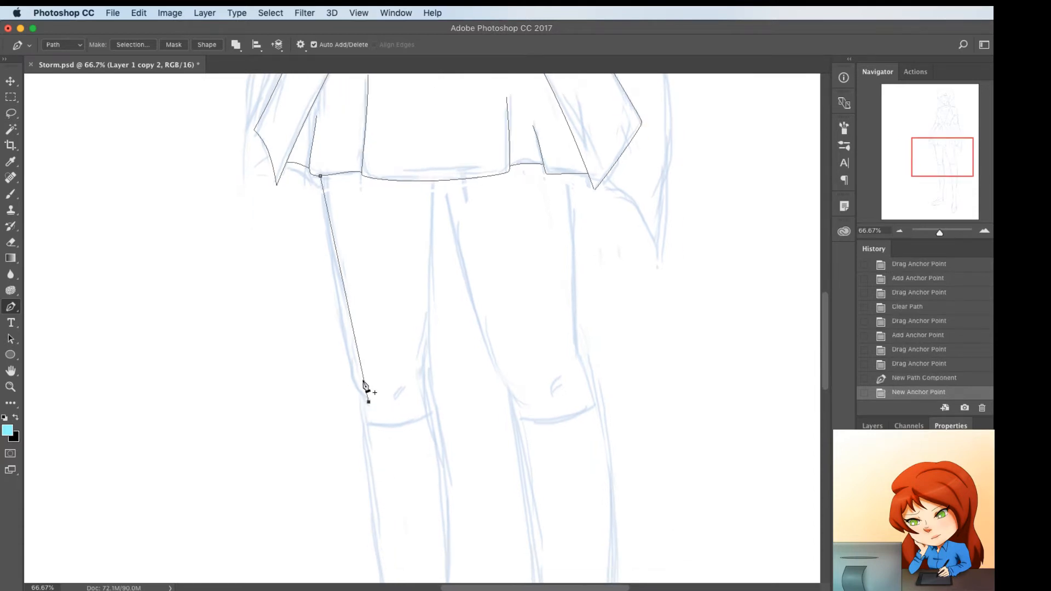
left_click(363, 381)
left_click_drag(364, 381, 350, 351)
left_click(348, 359)
left_click(328, 235)
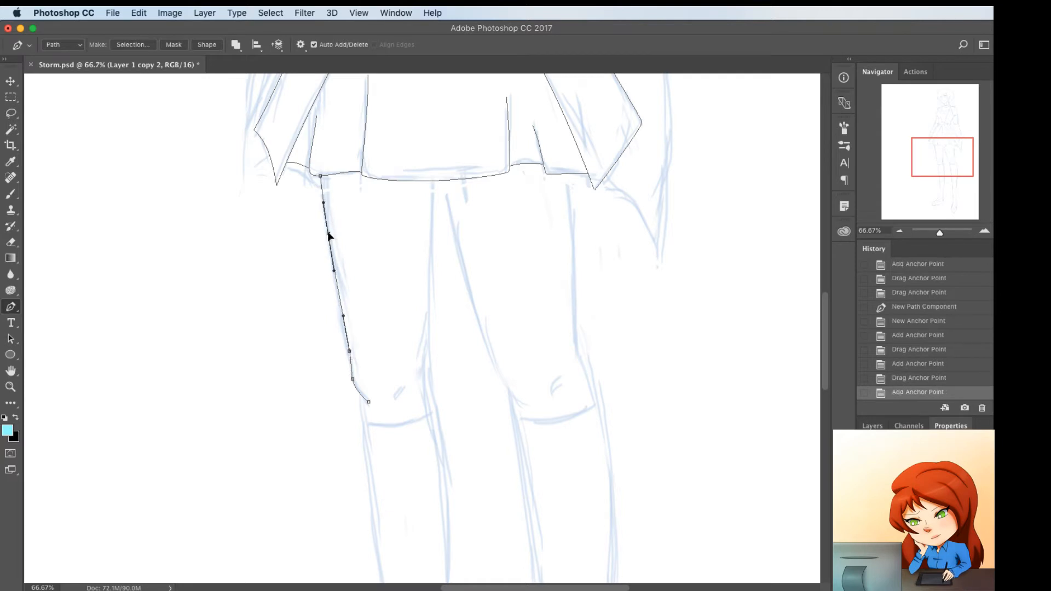
left_click_drag(328, 235, 329, 237)
Trace the left leg's inner edge from the skirt hem to the heel and bend its thigh portion inward towards the knee
left_click(436, 182)
scroll(492, 487, "down", 10)
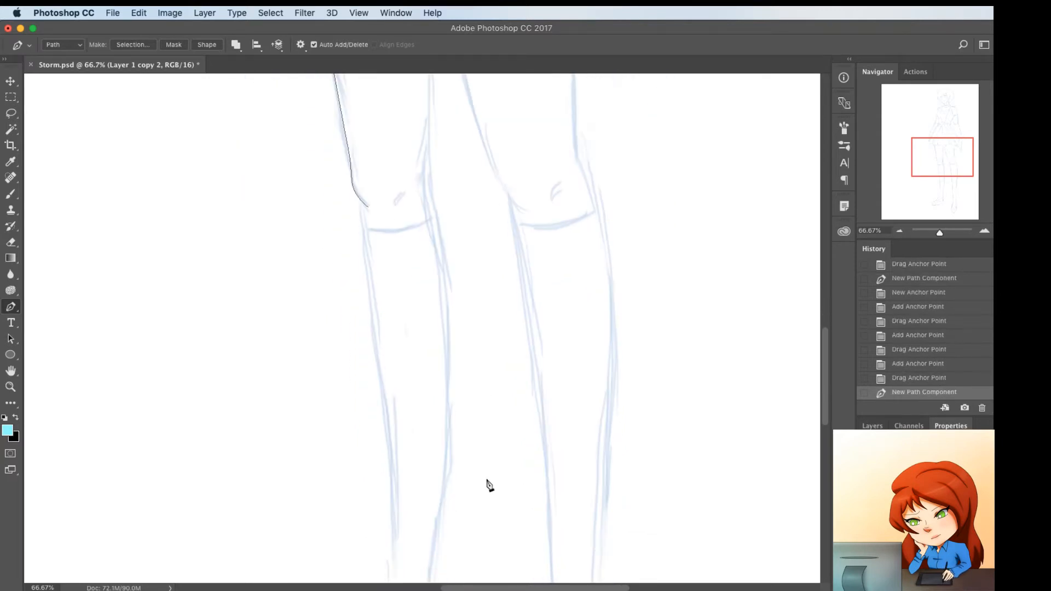
scroll(487, 485, "down", 4)
scroll(486, 484, "down", 15)
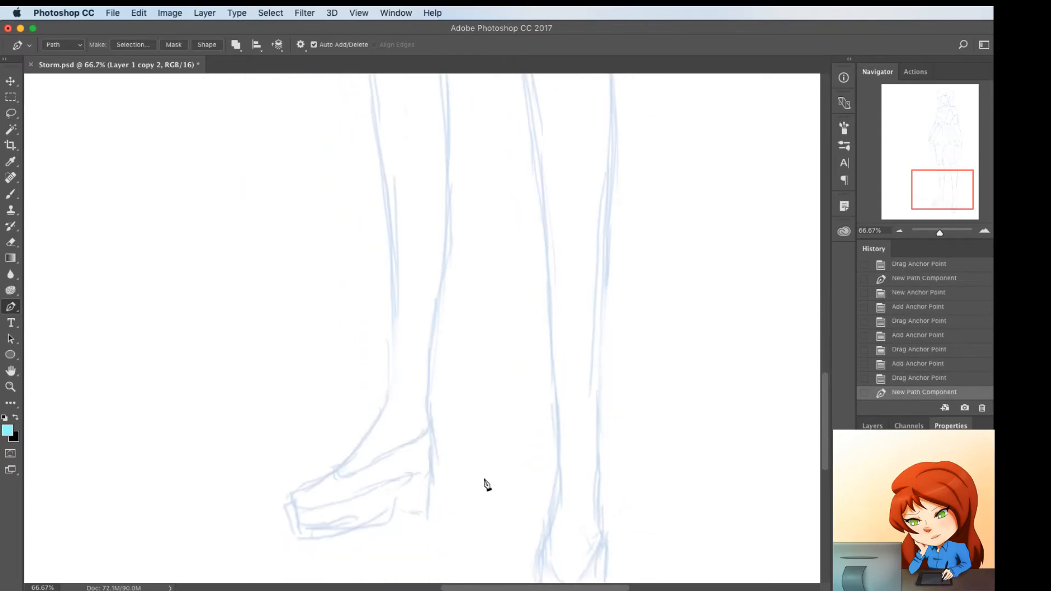
left_click(427, 478)
scroll(430, 479, "up", 18)
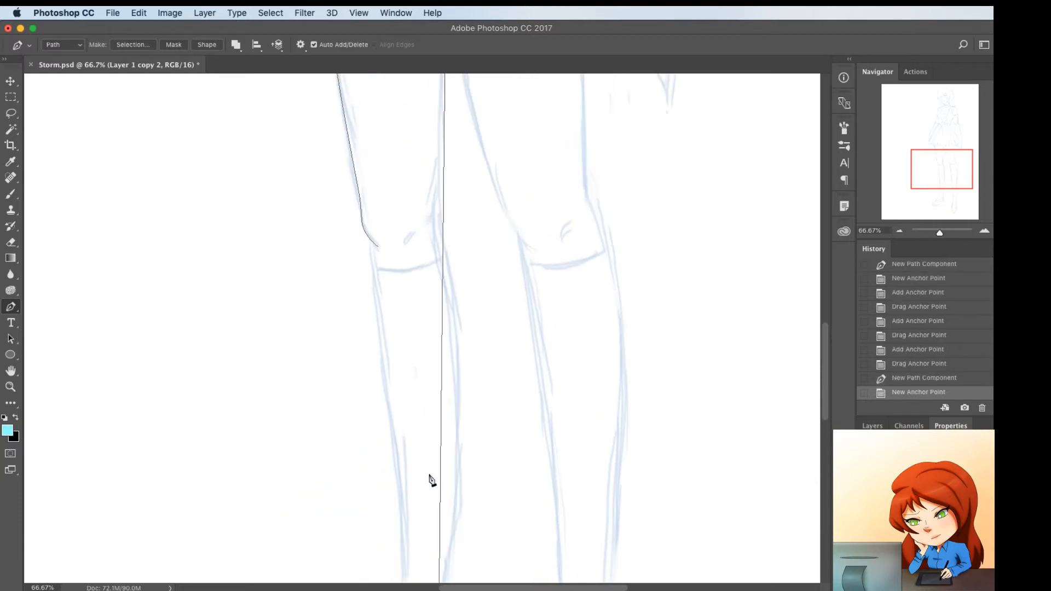
left_click_drag(444, 426, 437, 426)
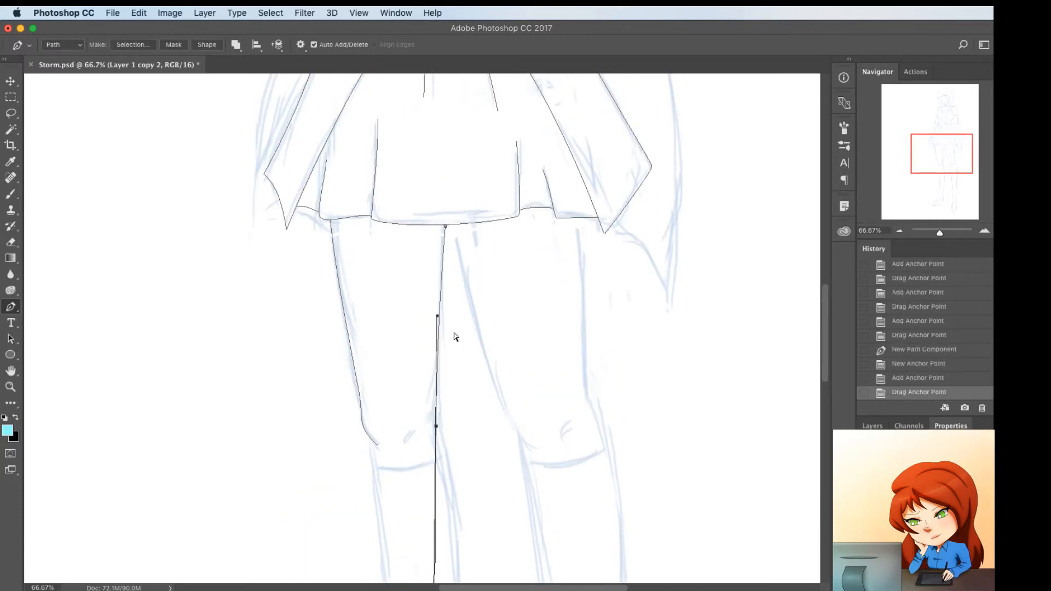
left_click_drag(442, 279, 442, 280)
Shape the left leg's inner edge around the knee and bulge it outward along the calf
scroll(469, 368, "down", 5)
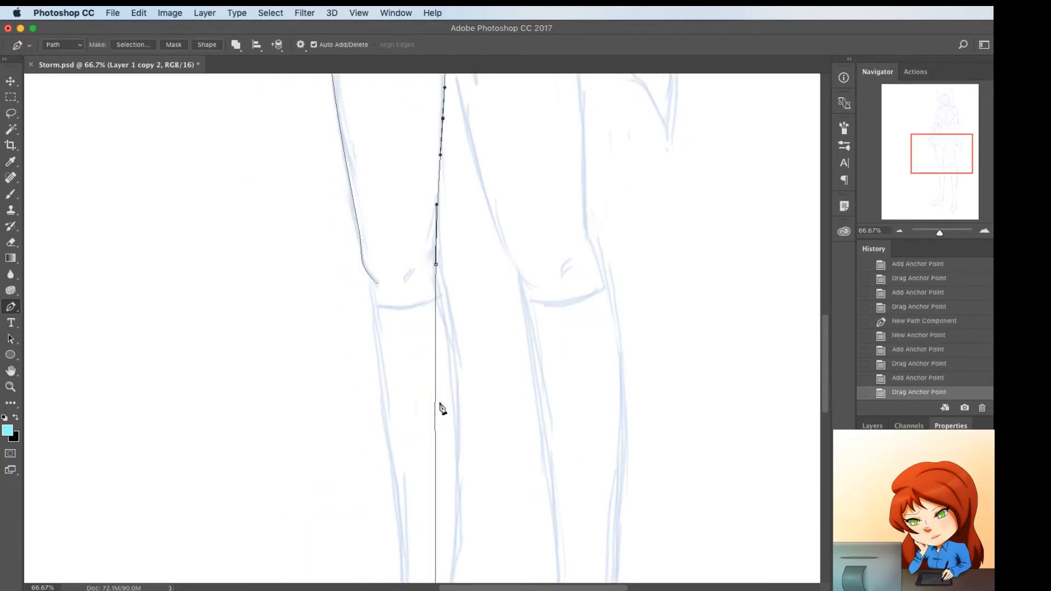
left_click_drag(435, 368, 453, 367)
left_click_drag(436, 267, 437, 254)
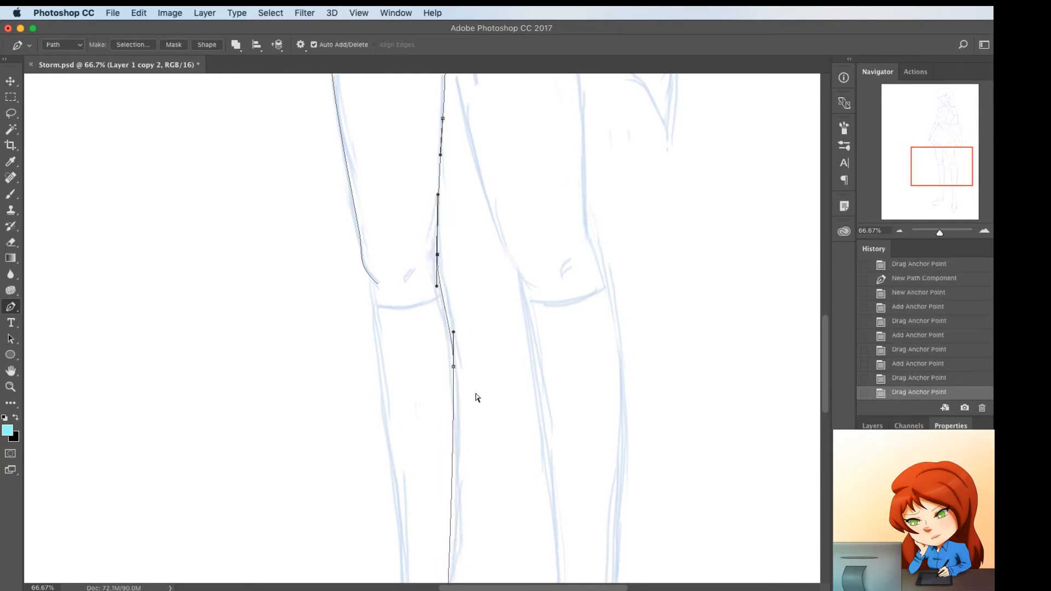
left_click_drag(454, 367, 457, 350)
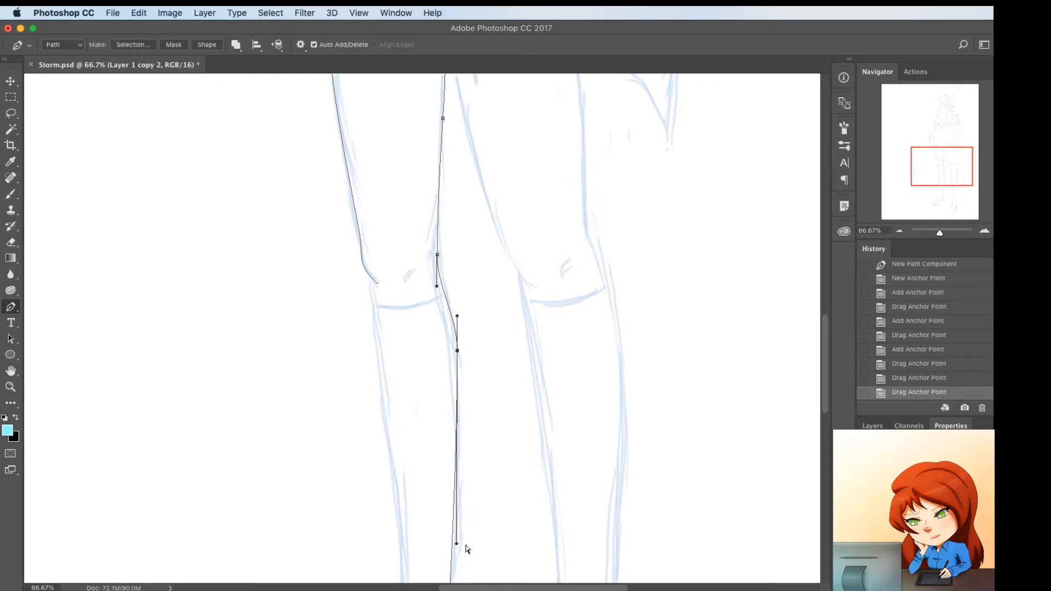
left_click_drag(459, 545, 467, 547)
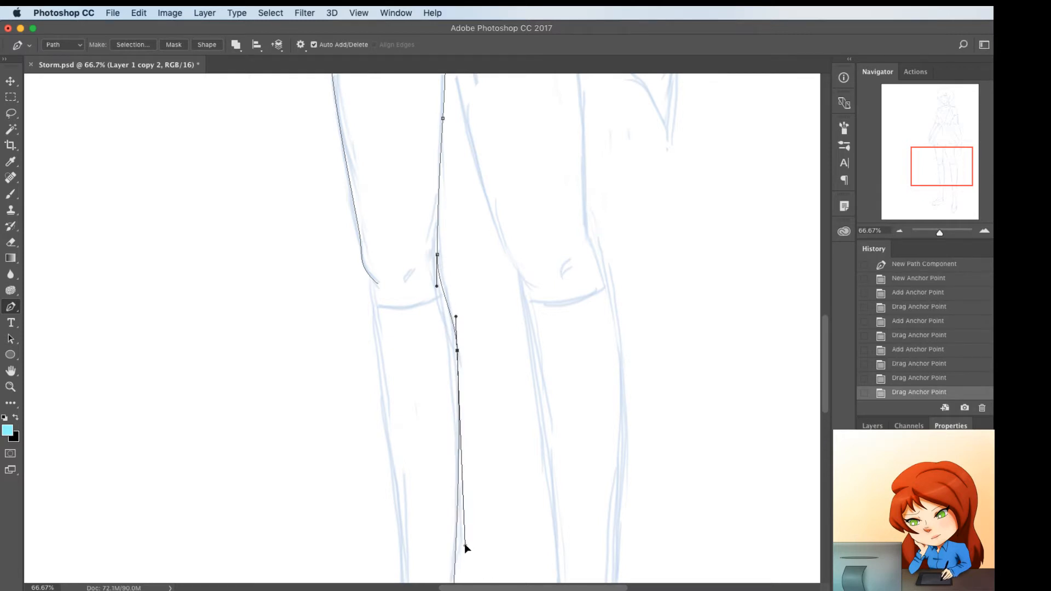
Trace the left leg's outer shin from the knee to the top of the foot, curving it along the shin and ankle
left_click(368, 277)
scroll(385, 336, "down", 10)
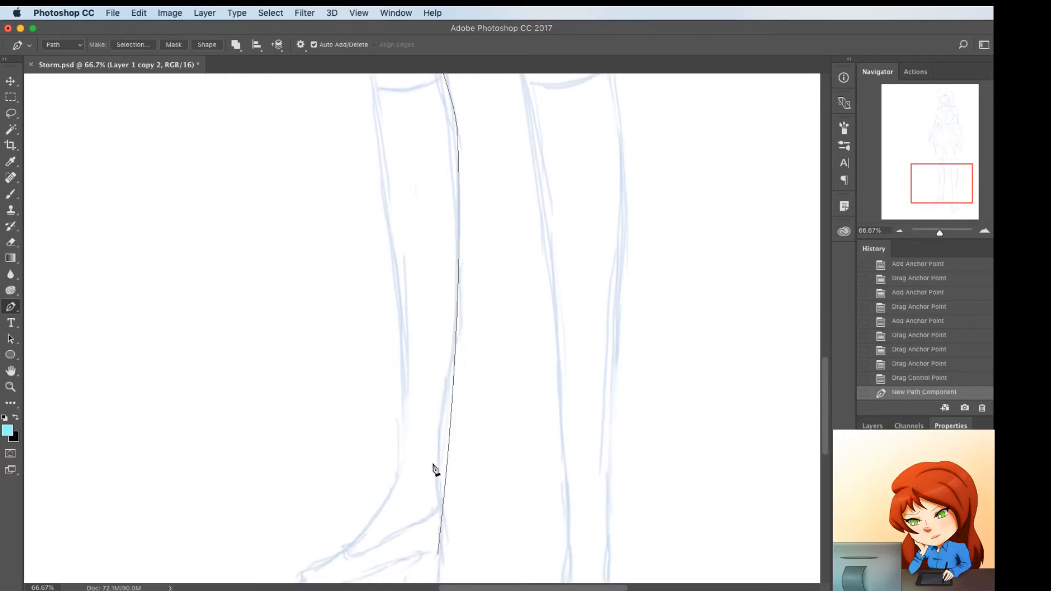
scroll(388, 495, "down", 1)
left_click(345, 551)
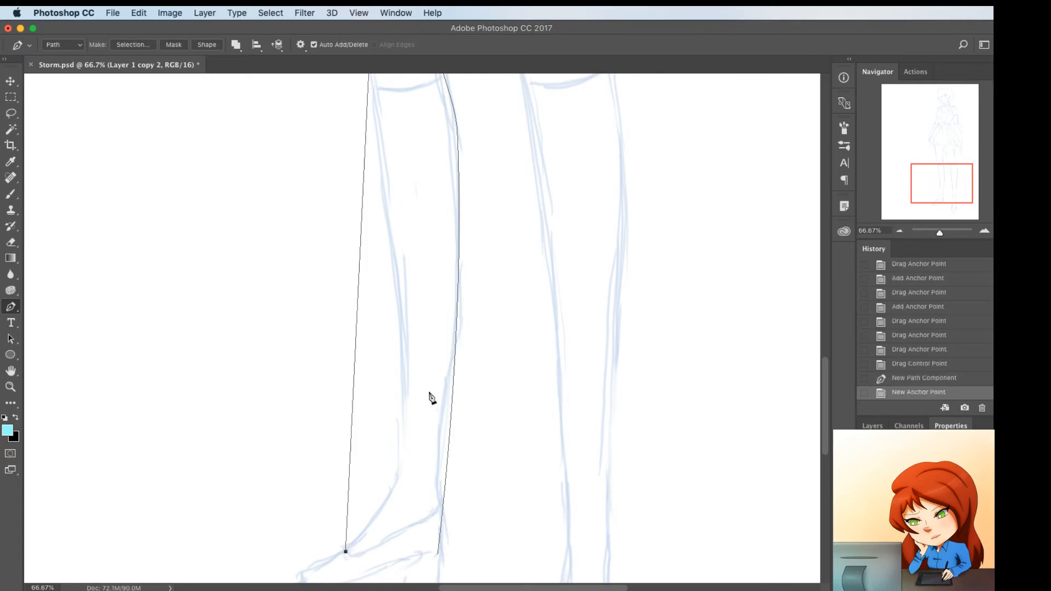
left_click_drag(350, 497, 405, 476)
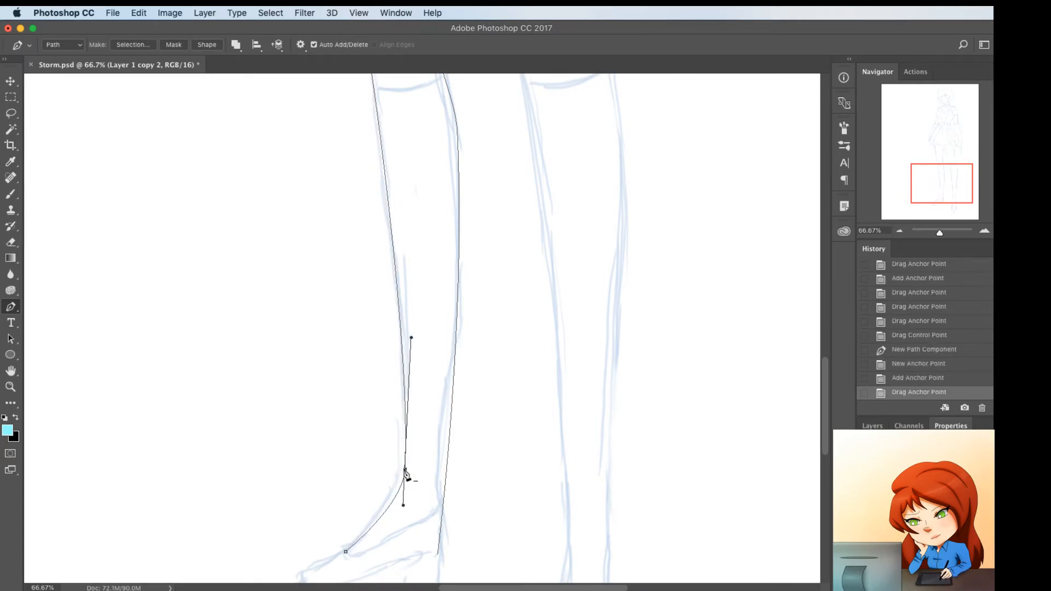
scroll(407, 475, "up", 10)
left_click(390, 359)
left_click_drag(390, 359, 389, 370)
Refine the lower part of the left leg's inner edge to follow the sketched ankle and heel
scroll(430, 339, "down", 2)
scroll(428, 338, "down", 10)
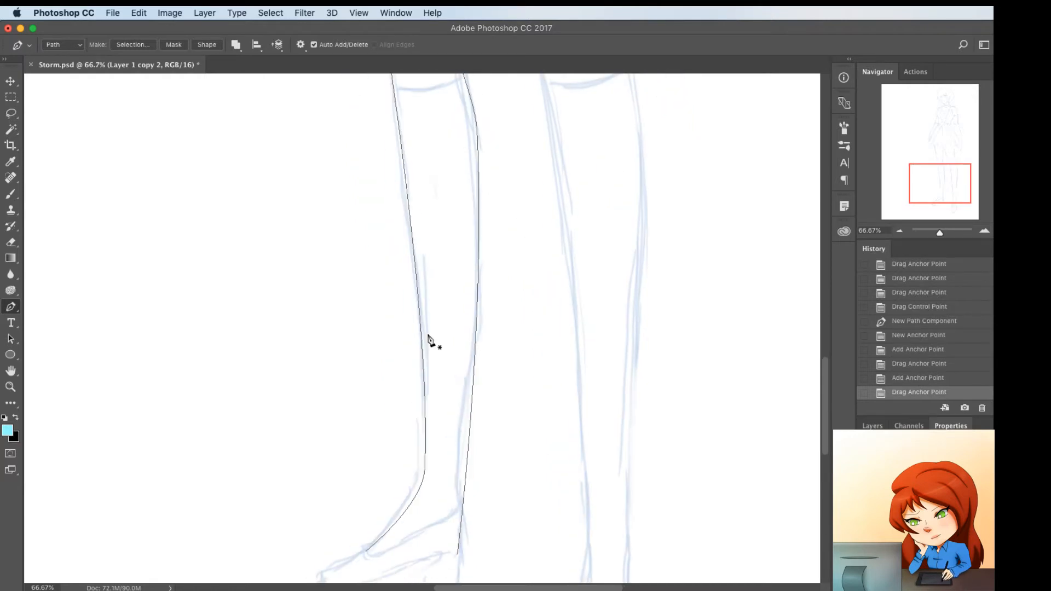
left_click(468, 439)
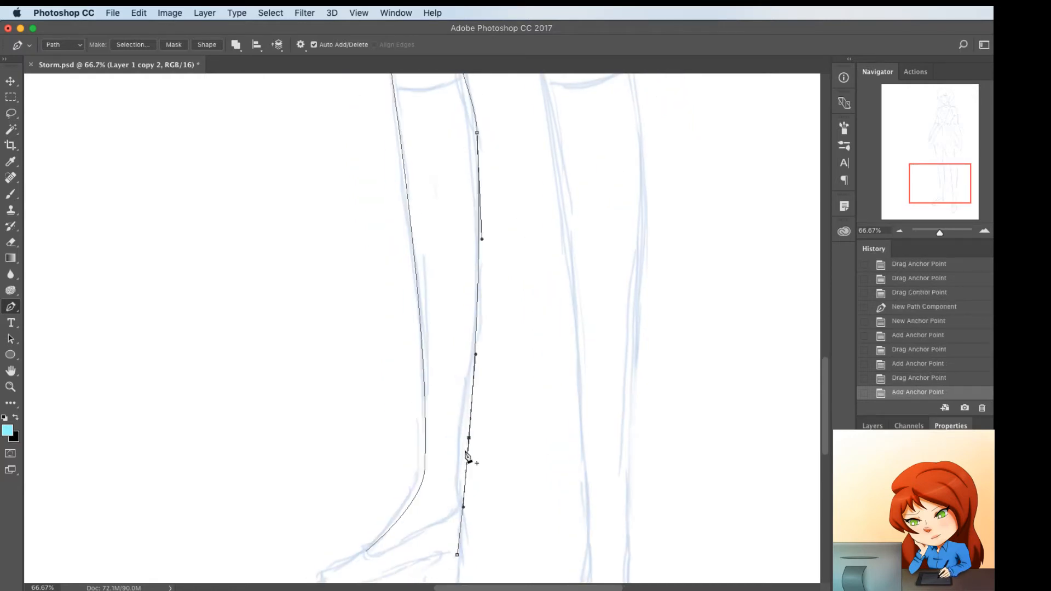
left_click_drag(469, 440, 460, 449)
left_click(461, 518)
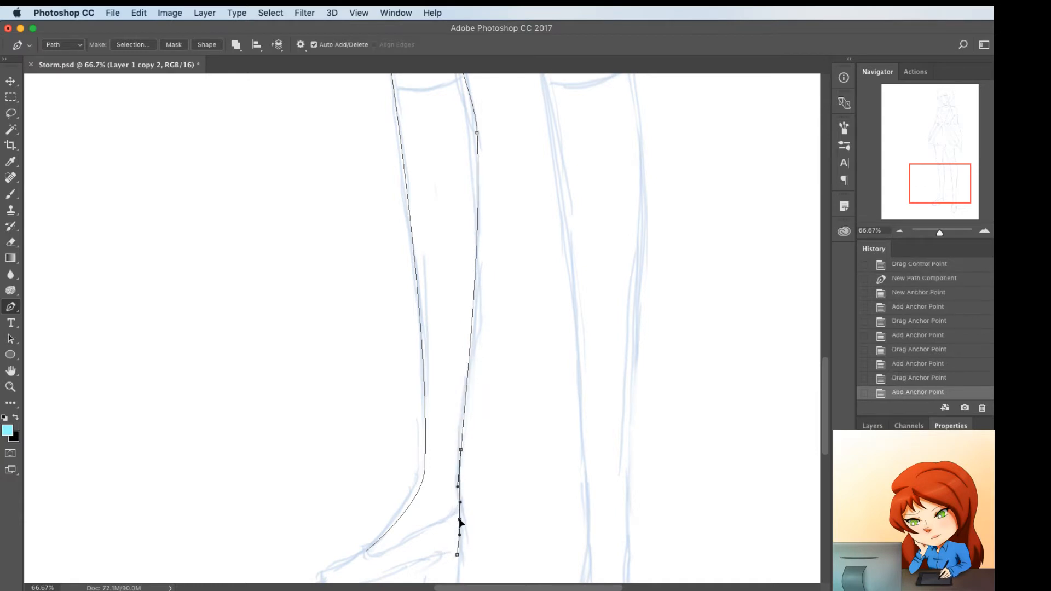
left_click_drag(461, 520, 462, 517)
Lay down straight path segments for the right leg from the skirt hem to the toe and back up to the hem's outer side
scroll(540, 486, "up", 5)
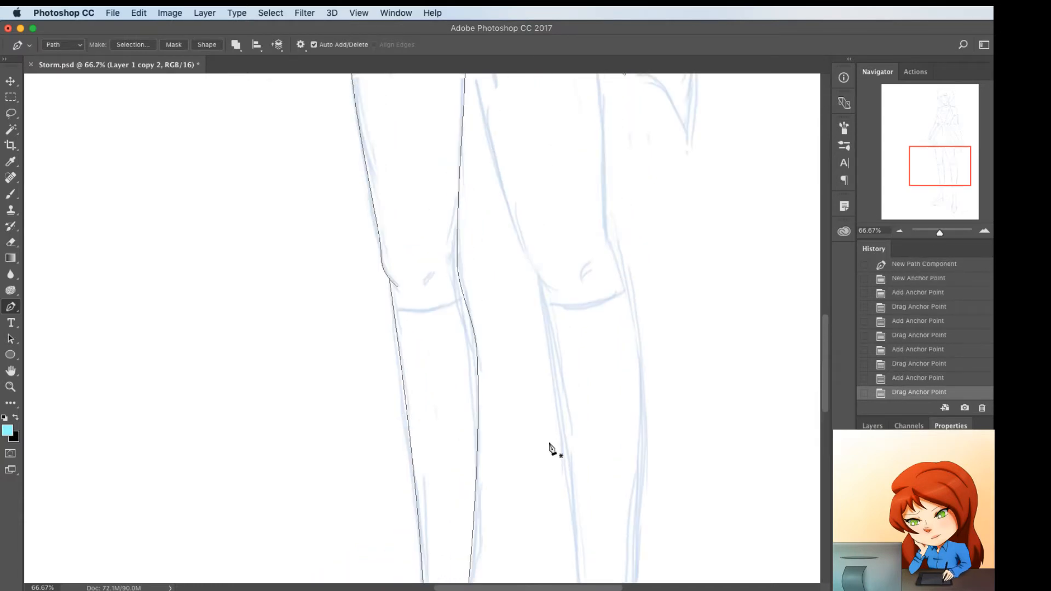
scroll(549, 448, "up", 3)
scroll(550, 449, "up", 1)
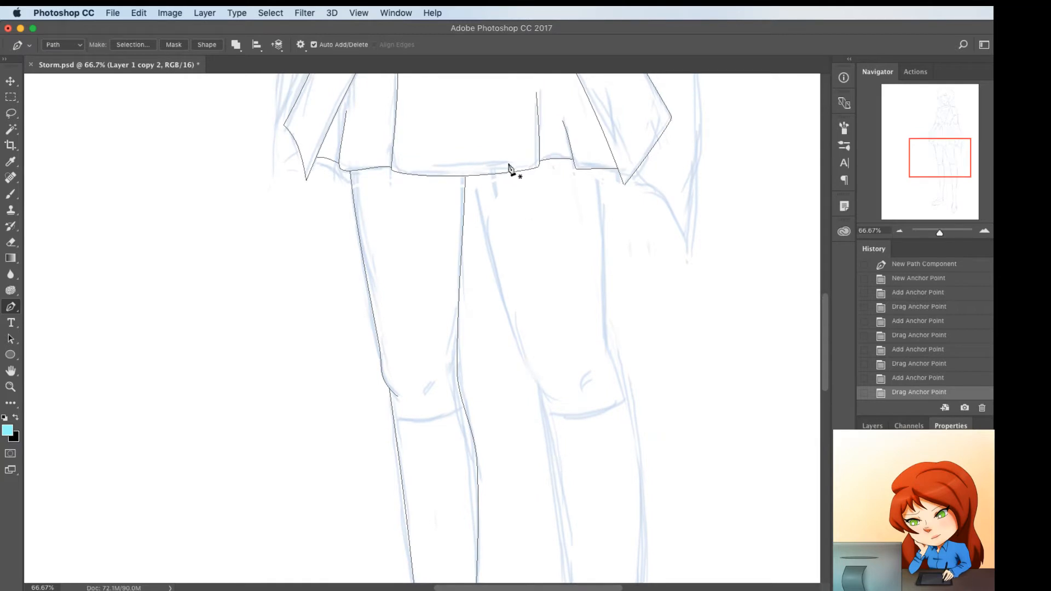
left_click(472, 175)
key("super+minus")
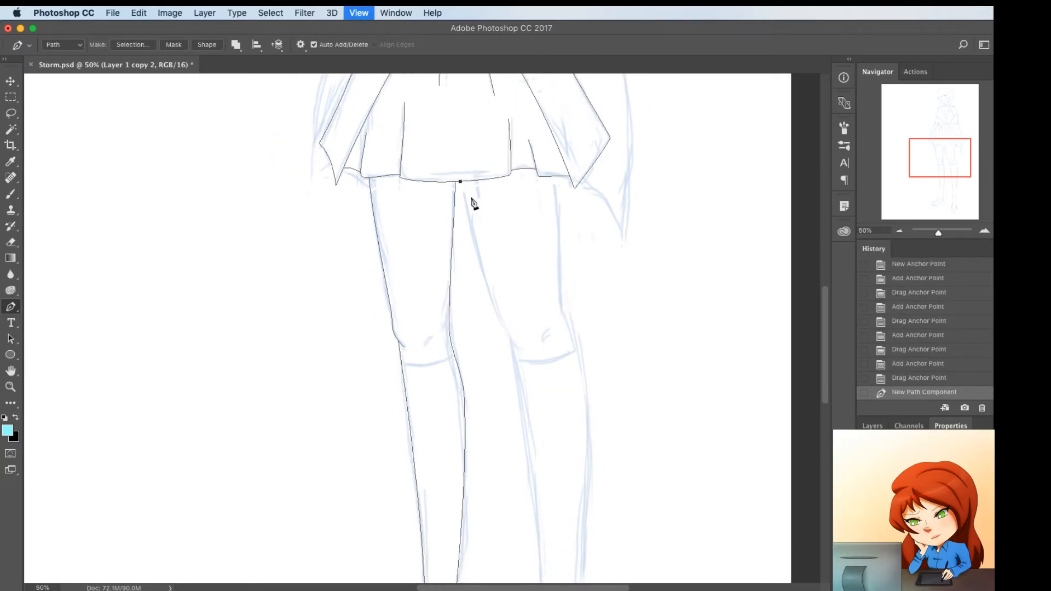
scroll(485, 263, "down", 5)
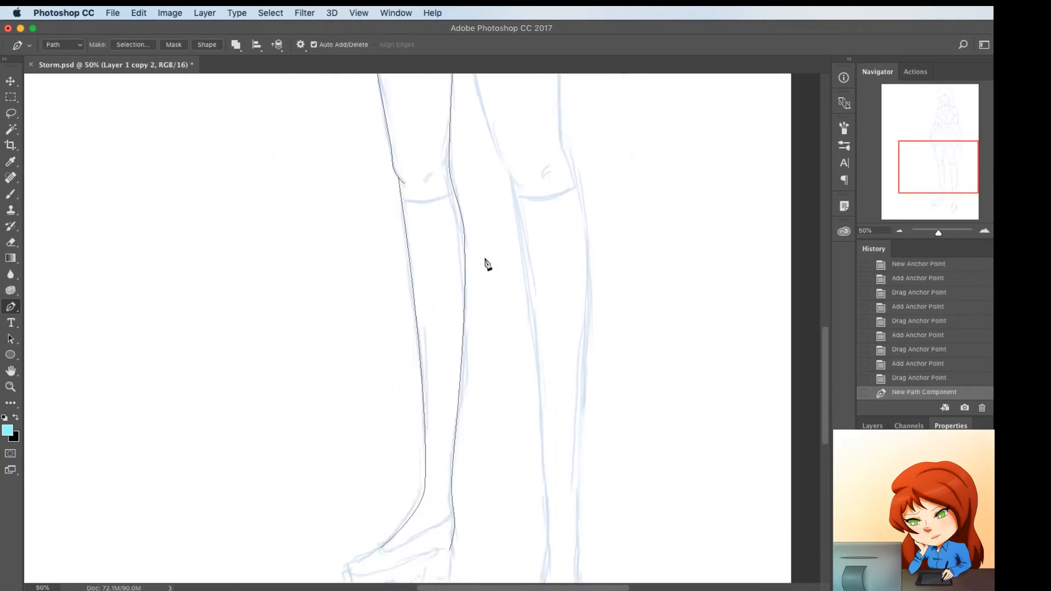
left_click(543, 582)
scroll(557, 486, "up", 5)
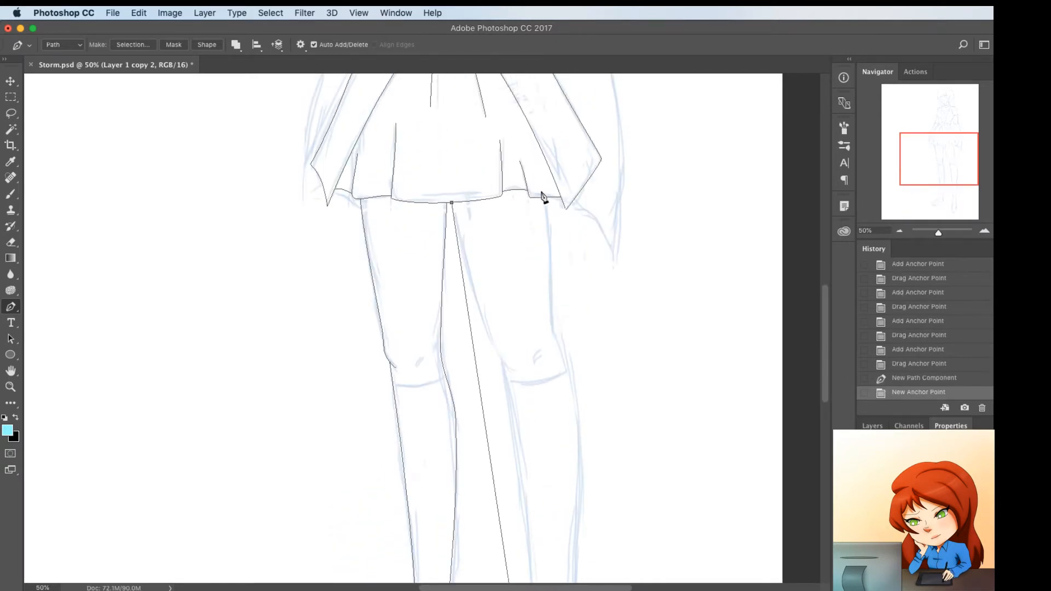
left_click(543, 200)
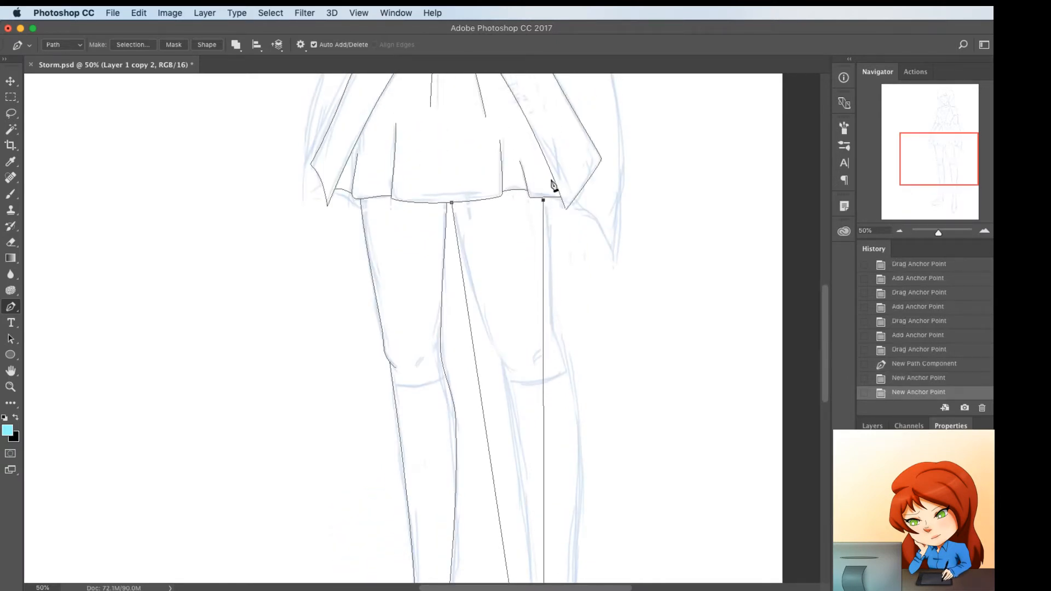
left_click_drag(544, 205, 549, 202)
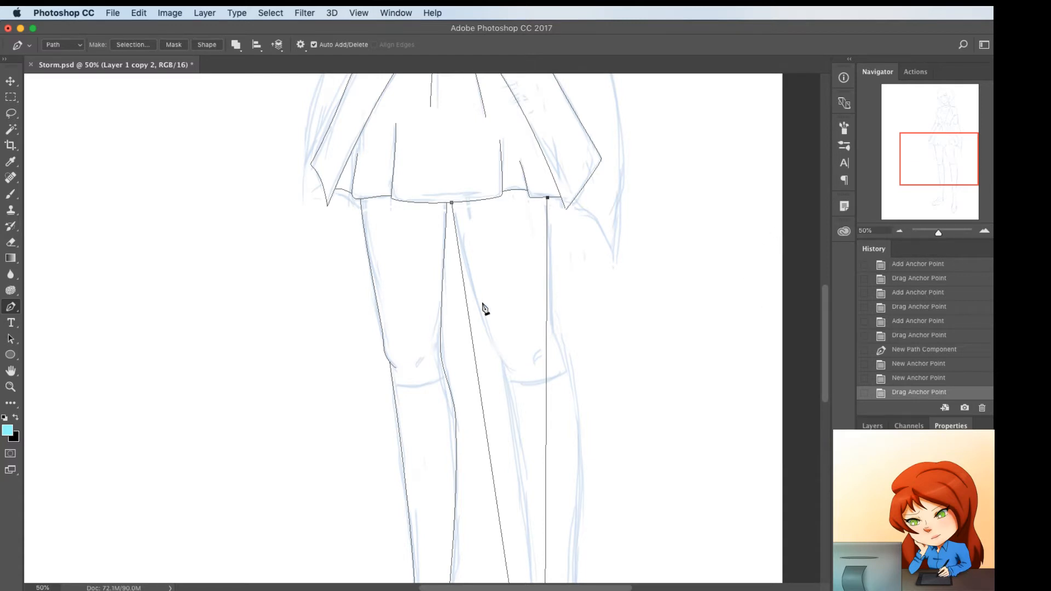
Shape the right leg's thigh, knee and upper calf on both sides by adding and moving anchor points to follow the sketch
left_click_drag(475, 362, 475, 285)
left_click_drag(547, 327, 552, 356)
left_click_drag(549, 424, 573, 376)
left_click_drag(552, 326, 552, 321)
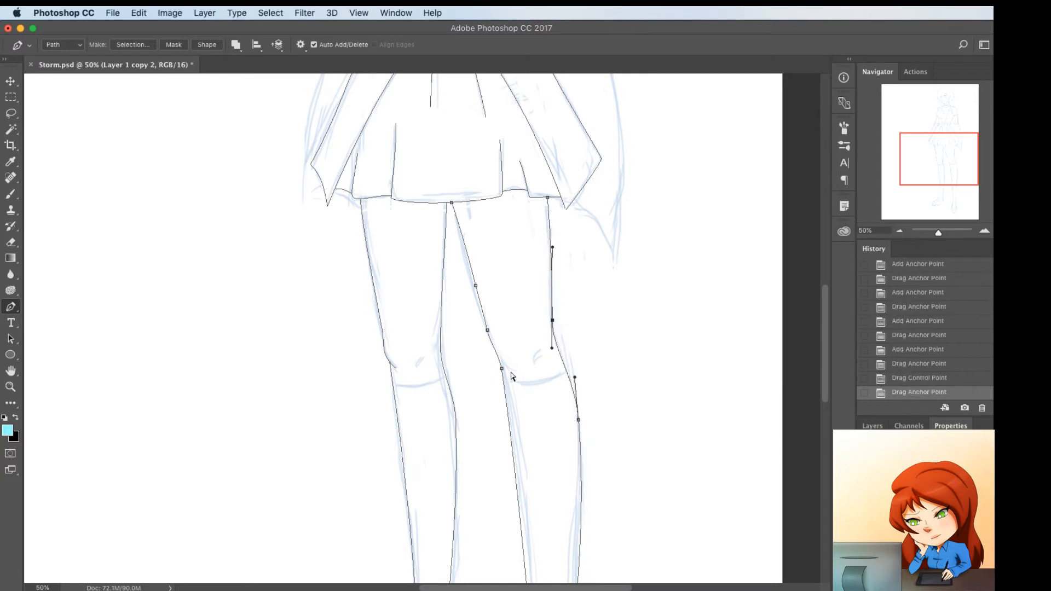
left_click_drag(502, 370, 508, 375)
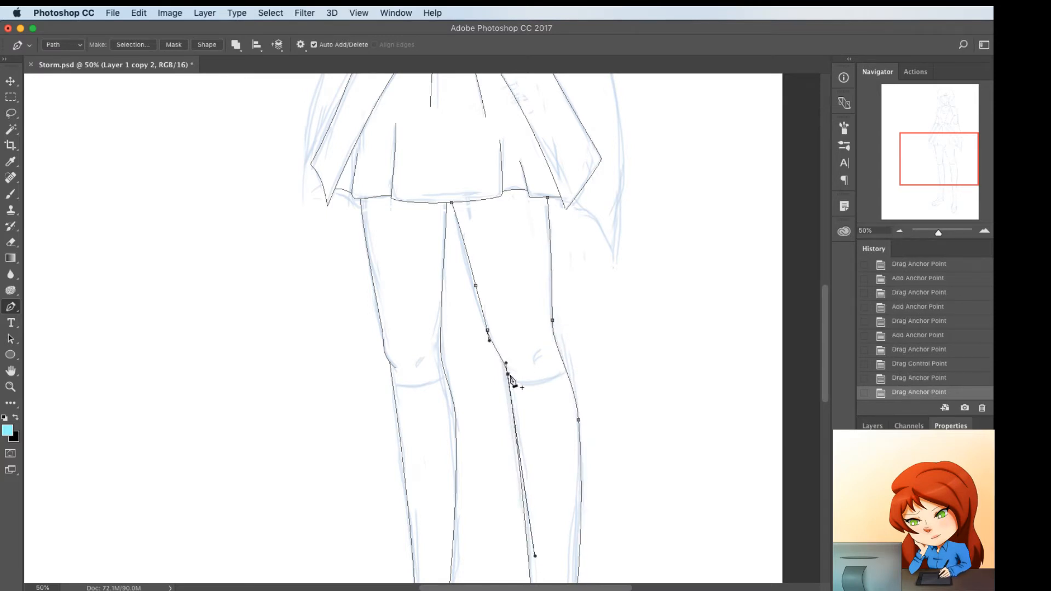
Curve the right leg's lower calf and ankle down to a rounded V on the foot, matching the sketch
scroll(514, 381, "down", 5)
scroll(542, 417, "down", 5)
scroll(556, 423, "right", 2)
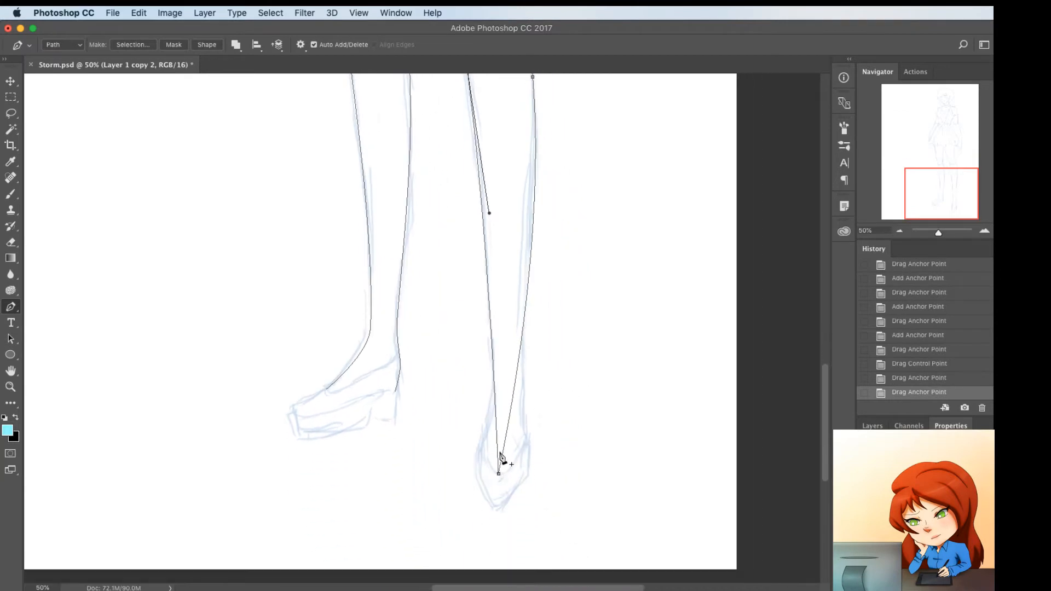
left_click_drag(509, 428, 523, 360)
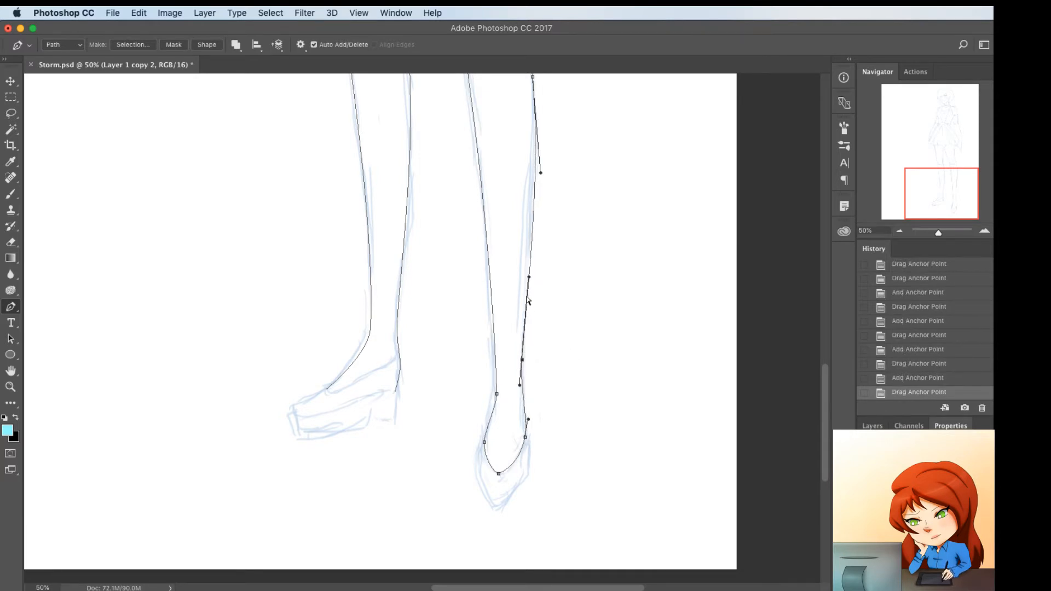
left_click_drag(529, 276, 525, 263)
left_click(561, 277, "super")
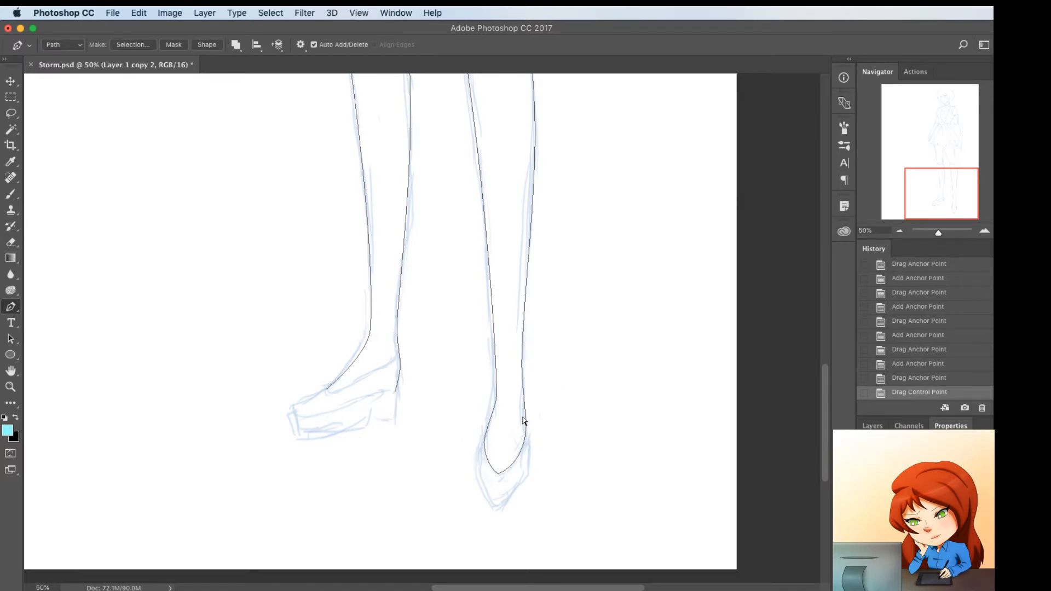
Trace the left shoe's opening with a curved path from the top of the foot to the back of the heel
left_click(326, 389)
left_click(399, 359)
left_click_drag(400, 358, 399, 395)
left_click(393, 358)
left_click(348, 379)
left_click(343, 406, "super")
Trace the left shoe's toe and the upper edge of its sole back to the heel, ending in a sharp corner
left_click(326, 390)
left_click(295, 417)
left_click(317, 397)
left_click(395, 392)
left_click(322, 411)
left_click(366, 401)
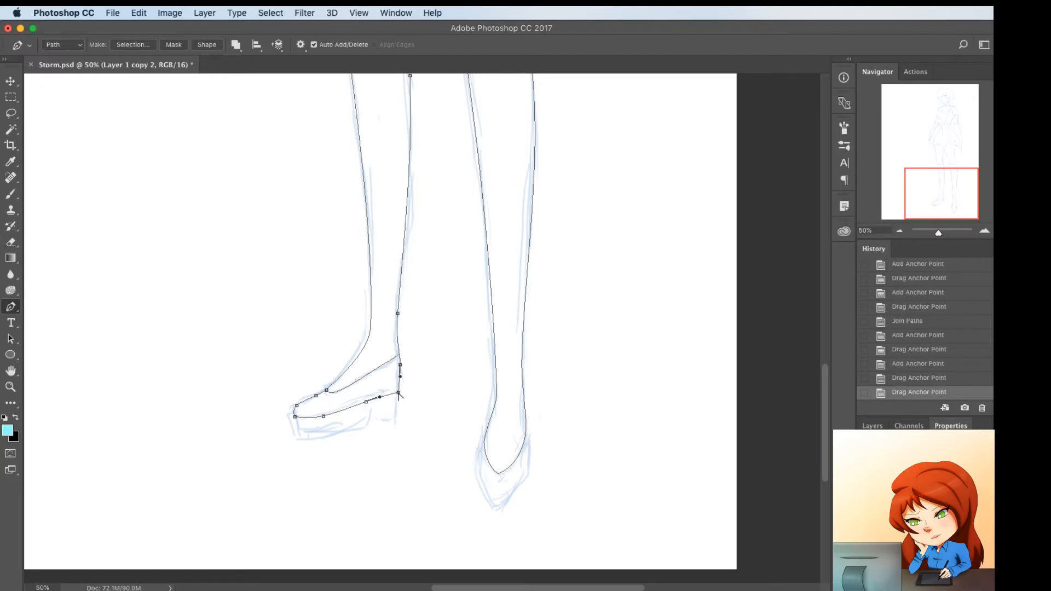
left_click(402, 391, "alt")
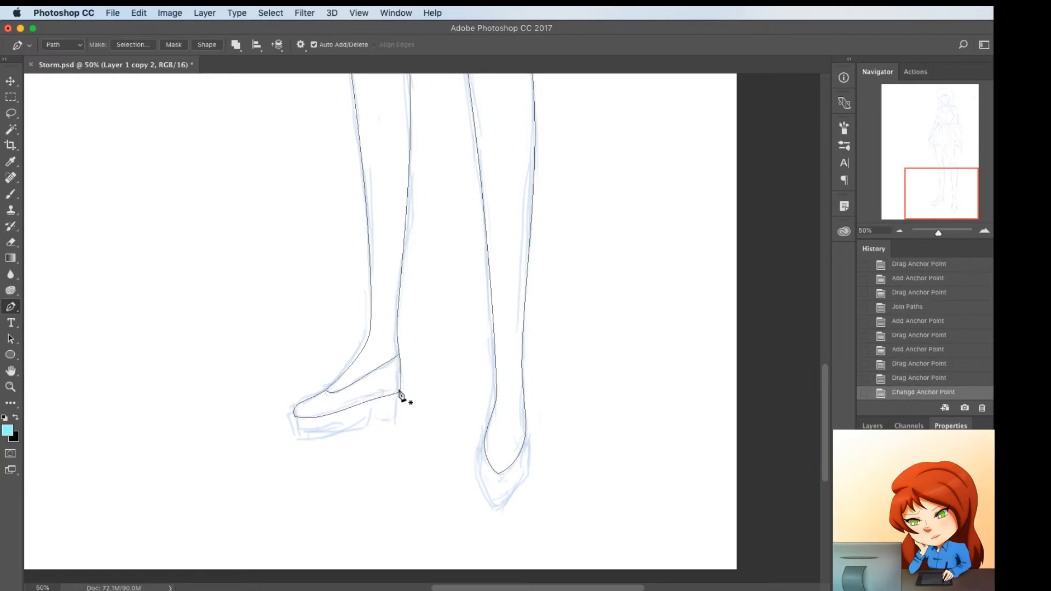
Draw the left shoe's heel block down from the back corner and forward along its base, with a sharp lower corner
left_click(402, 388)
left_click(399, 412)
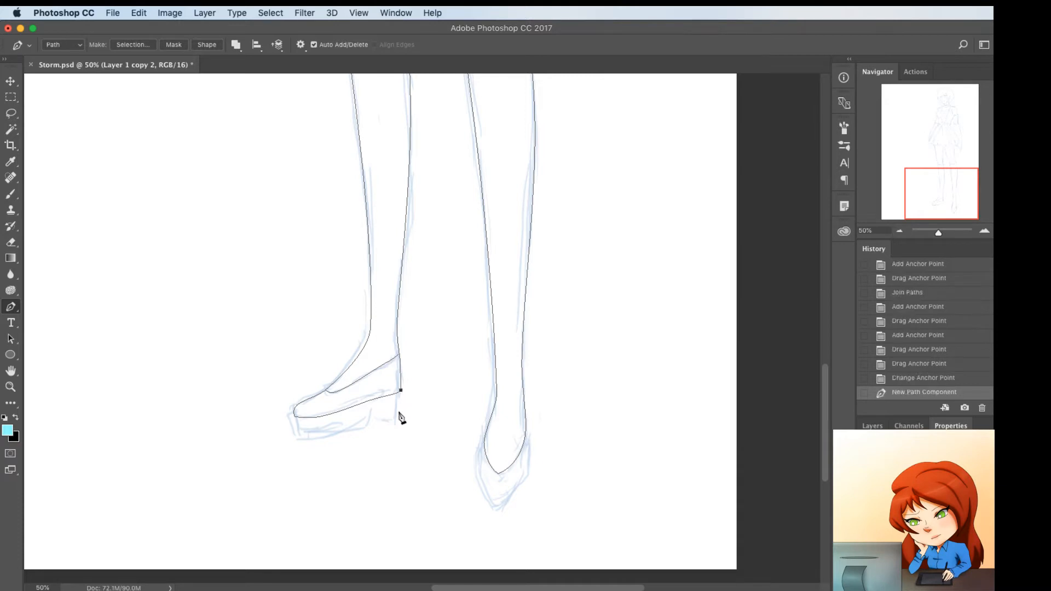
left_click(375, 419)
left_click(399, 413, "alt")
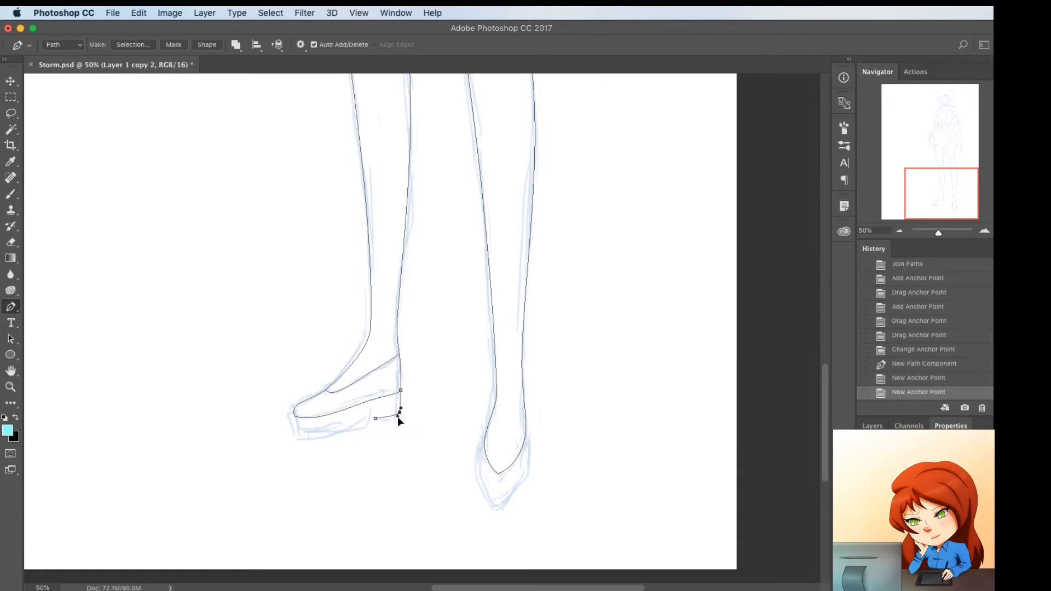
Trace the left shoe's platform sole from the heel notch to the toe, curving its underside and sharpening the front corner
left_click(377, 409)
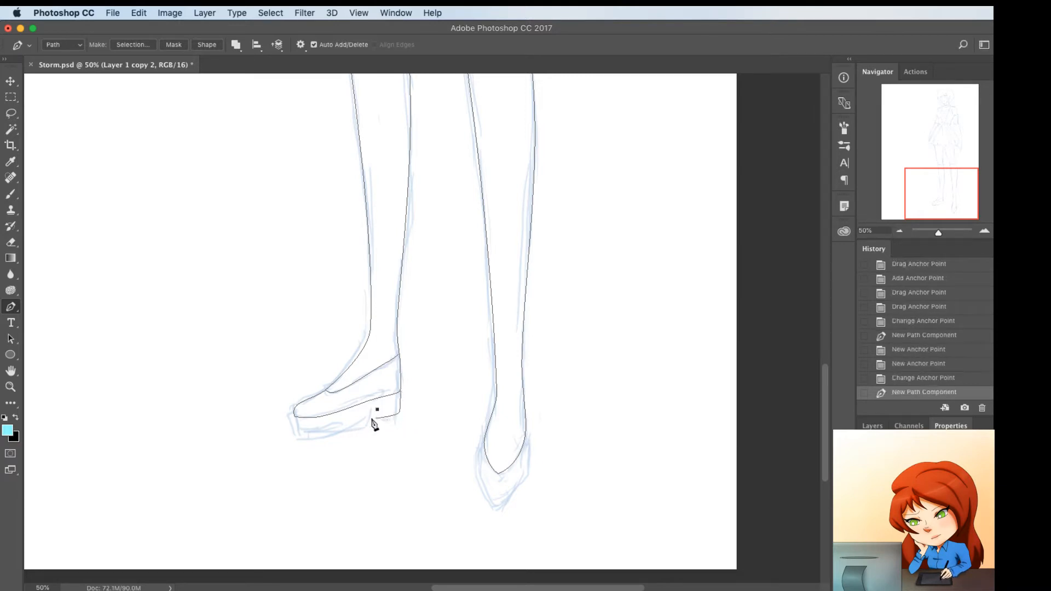
left_click(371, 423)
left_click(294, 432)
left_click(295, 419)
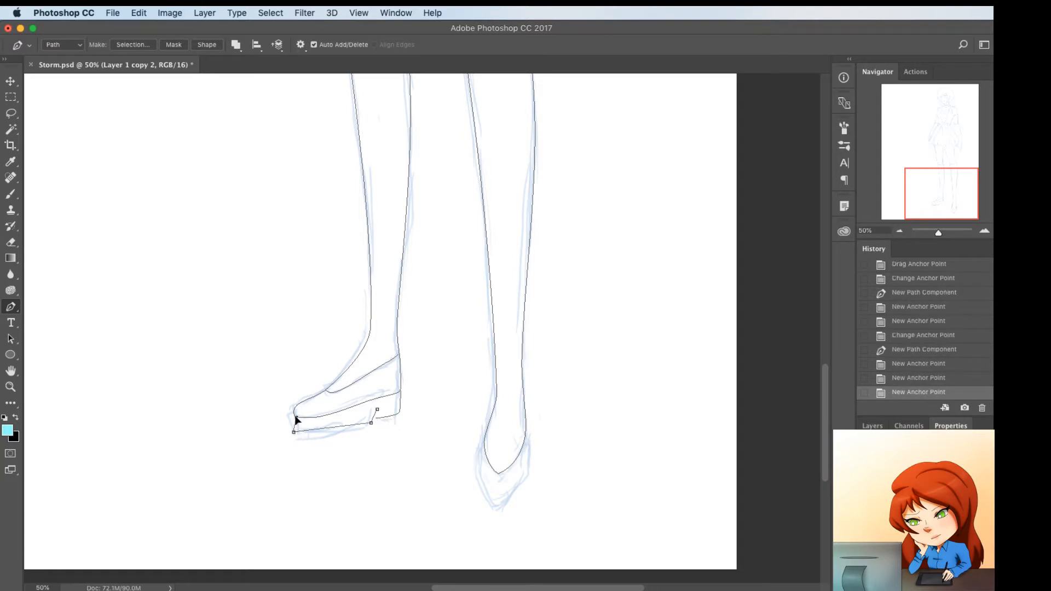
left_click_drag(293, 415, 295, 418)
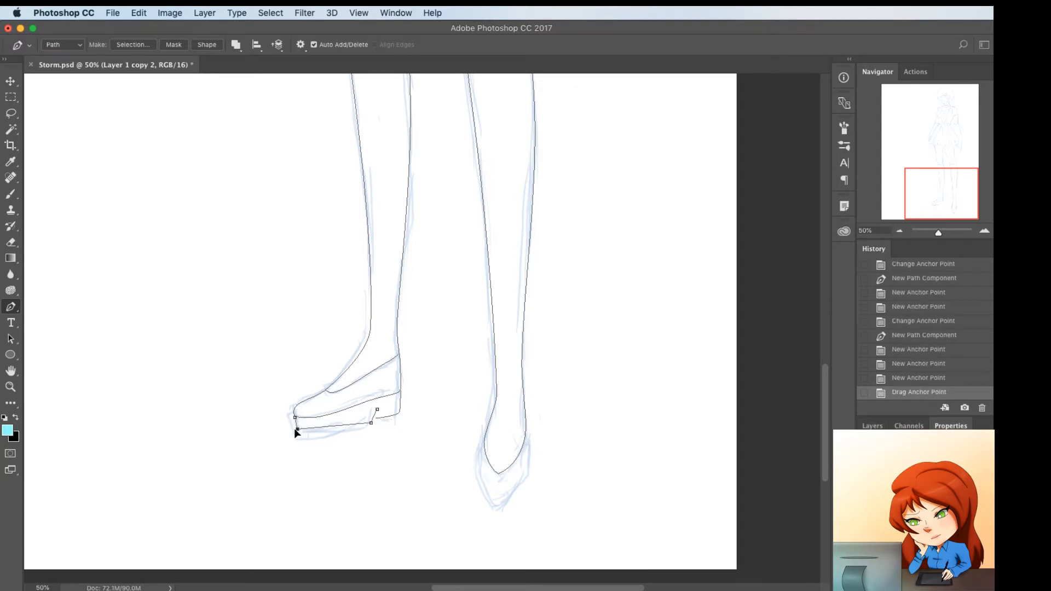
left_click_drag(294, 428, 375, 421)
left_click(330, 426)
left_click(337, 438, "super")
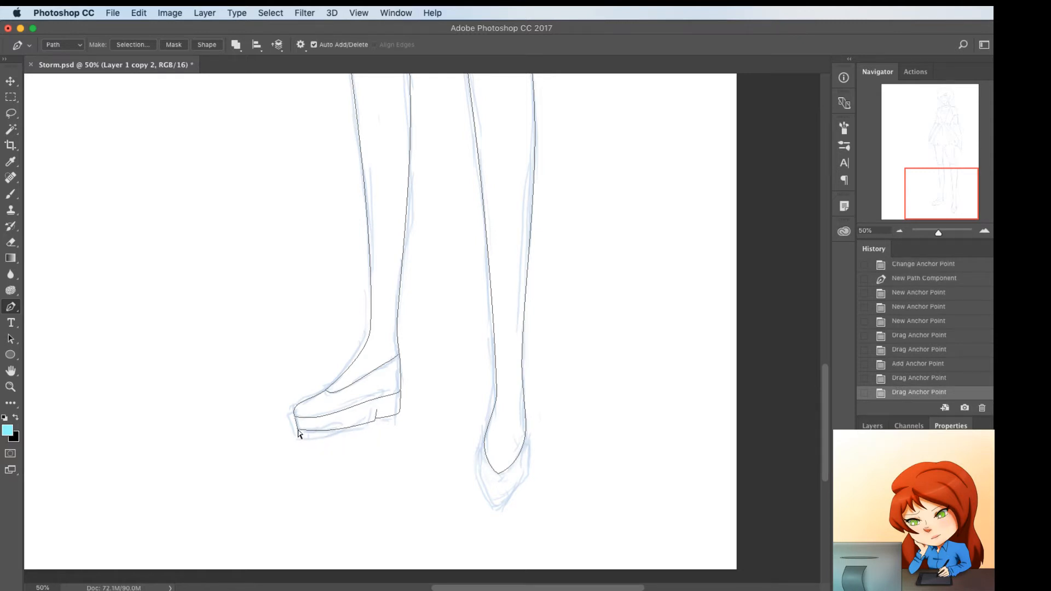
left_click_drag(297, 433, 298, 430)
Trace the inner side of the right shoe from the ankle to the toe tip and bulge it outward
left_click(482, 439)
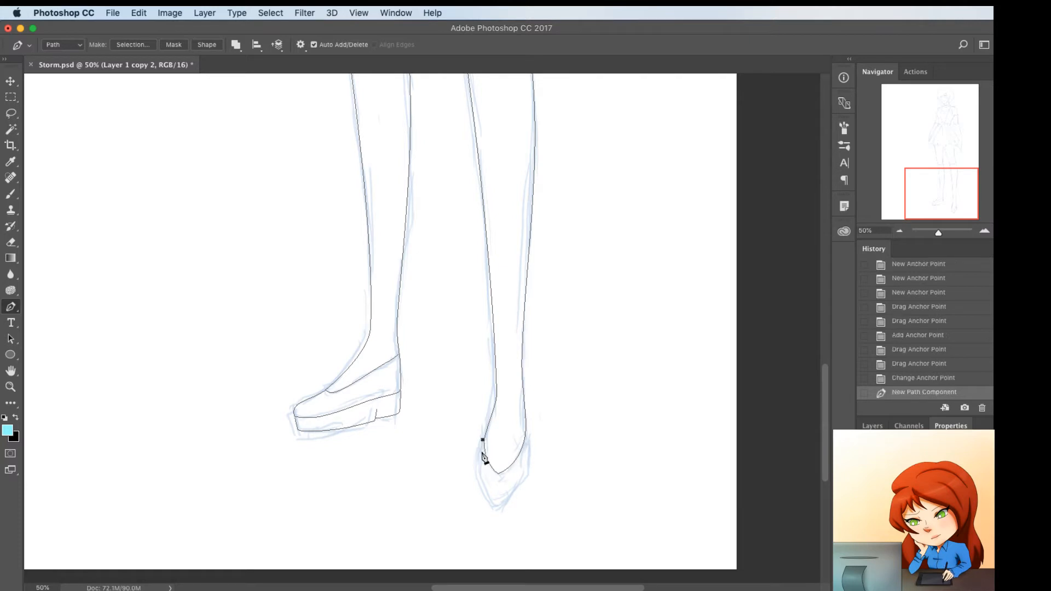
left_click(491, 503)
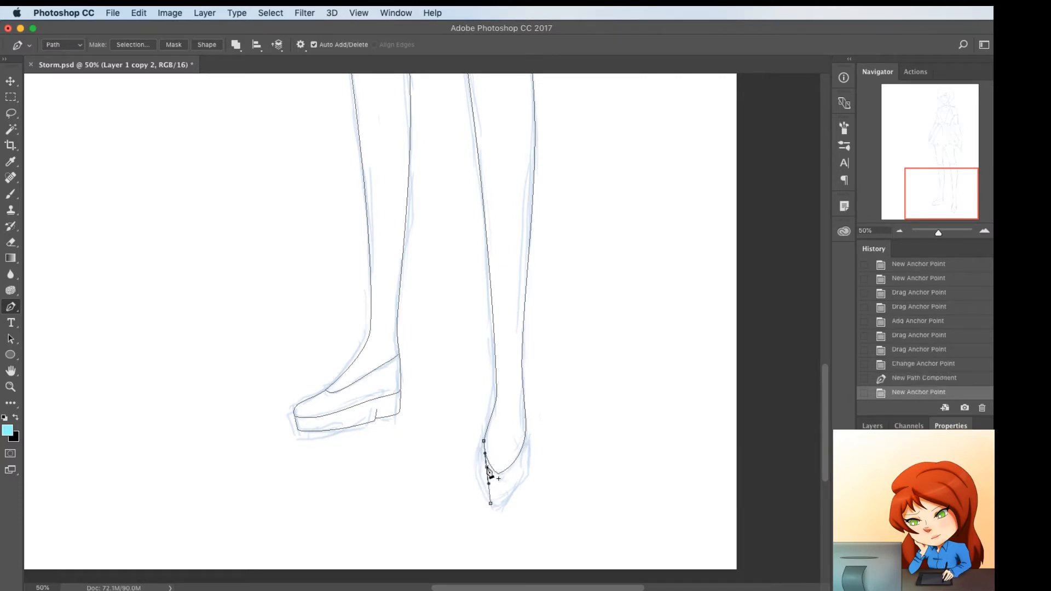
left_click(487, 466)
left_click_drag(487, 466, 476, 472)
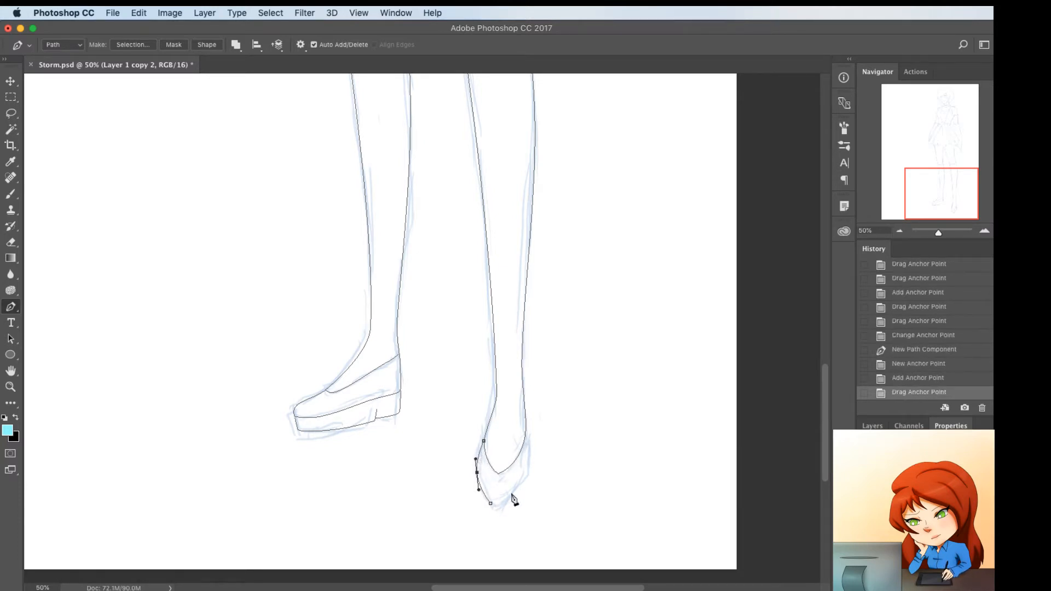
Complete the right shoe's outline up its outer side, rounding the toe and adjusting the low point of the shoe opening
left_click(526, 439)
left_click(501, 483)
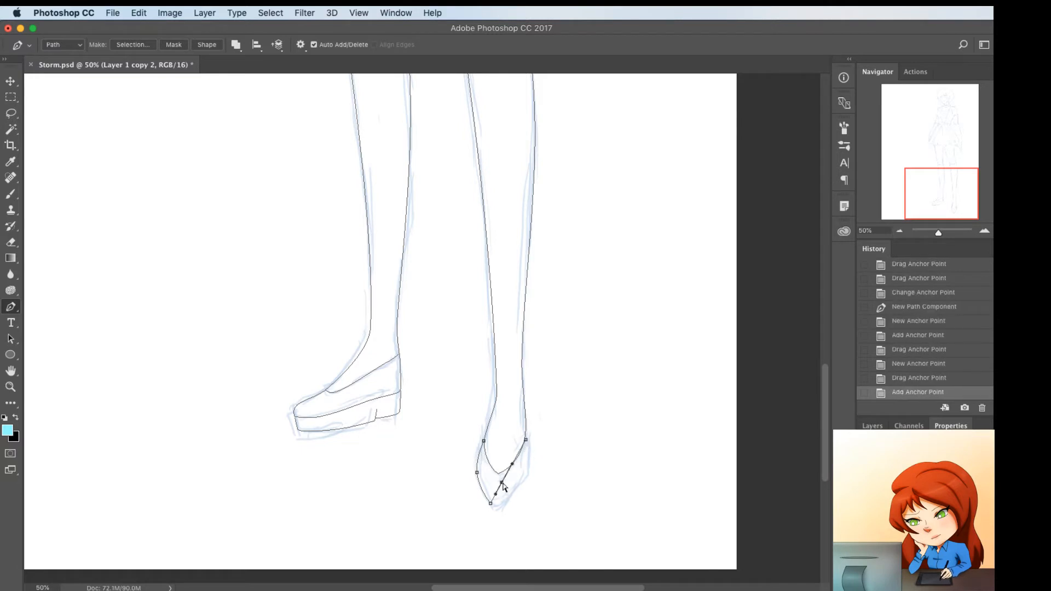
left_click_drag(502, 482, 526, 432)
left_click(528, 460)
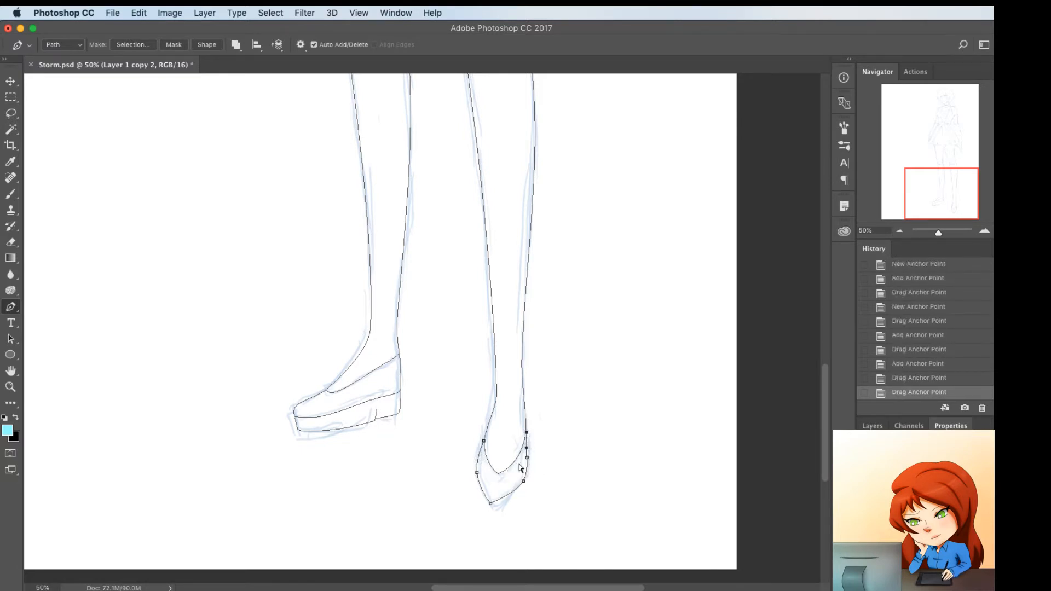
left_click_drag(493, 502, 499, 504)
left_click(496, 504, "alt")
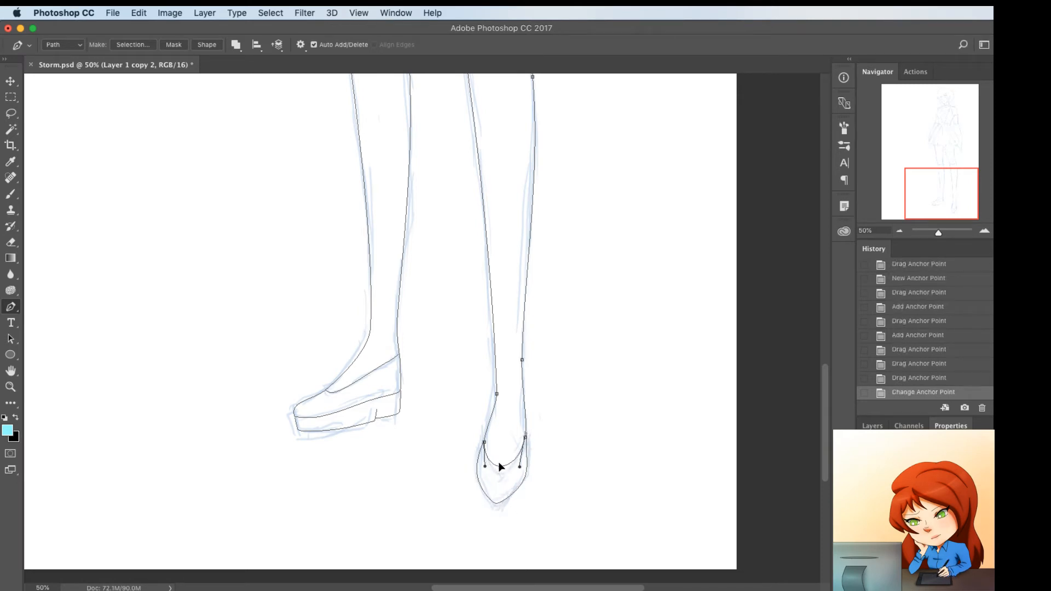
left_click_drag(494, 468, 492, 501)
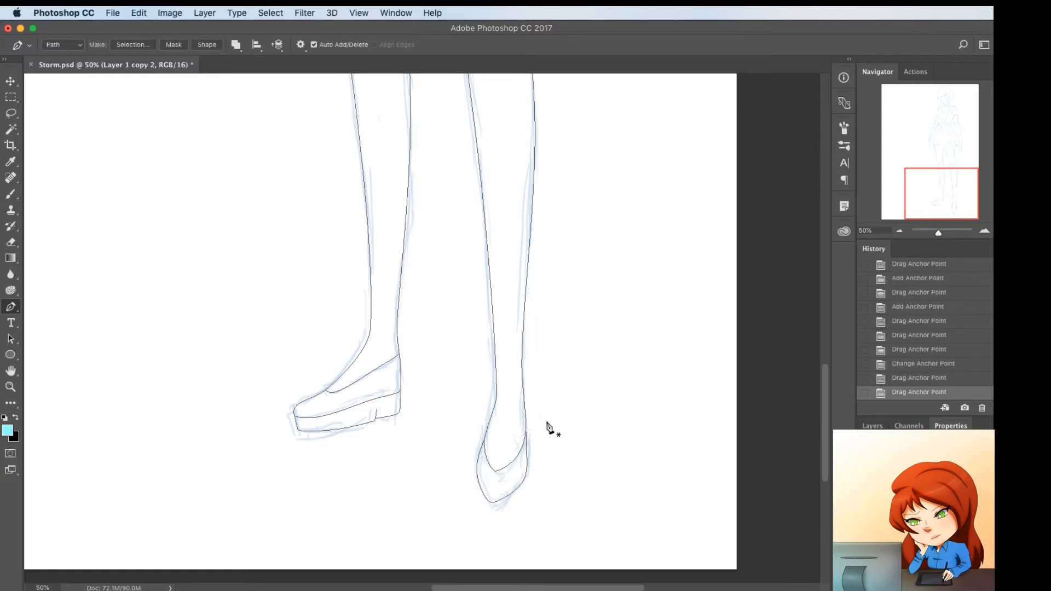
Add a small heel shape along the right shoe's outer side and fit its points to the sketch
scroll(544, 429, "up", 2)
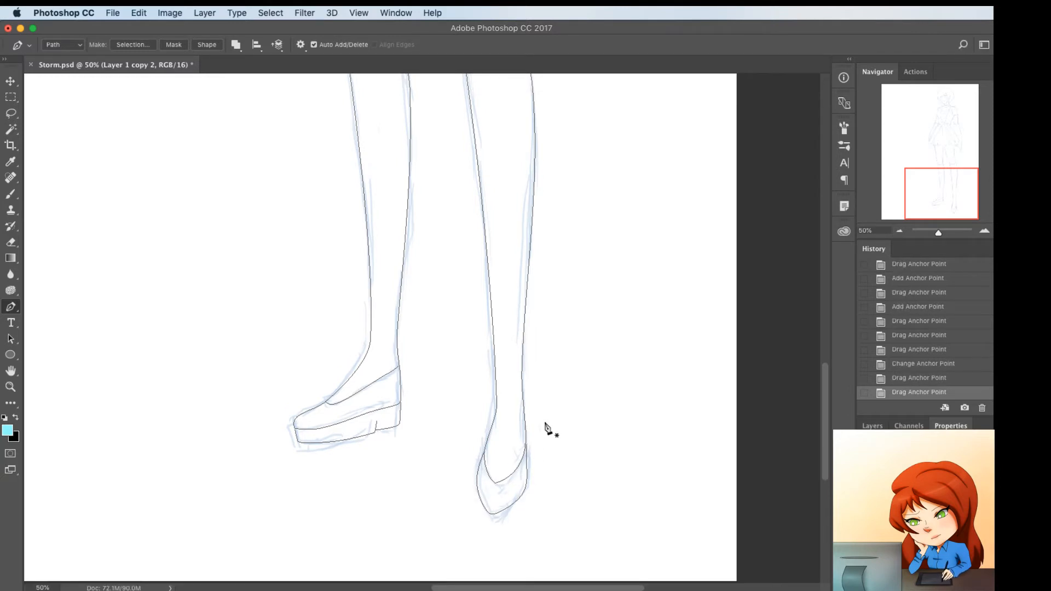
left_click(527, 445)
left_click(528, 480)
left_click(532, 466)
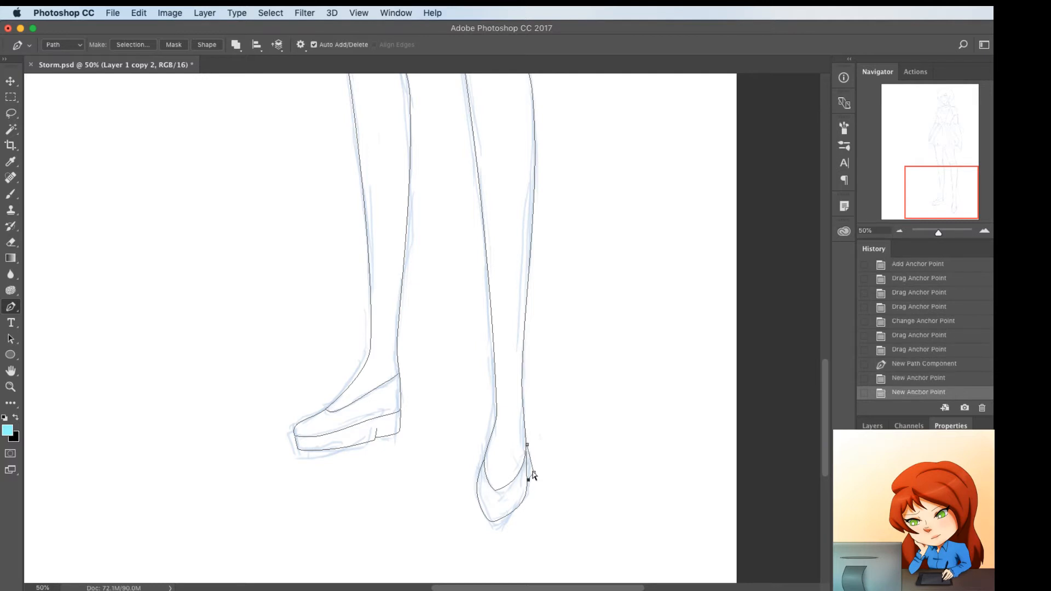
left_click_drag(531, 469, 530, 469)
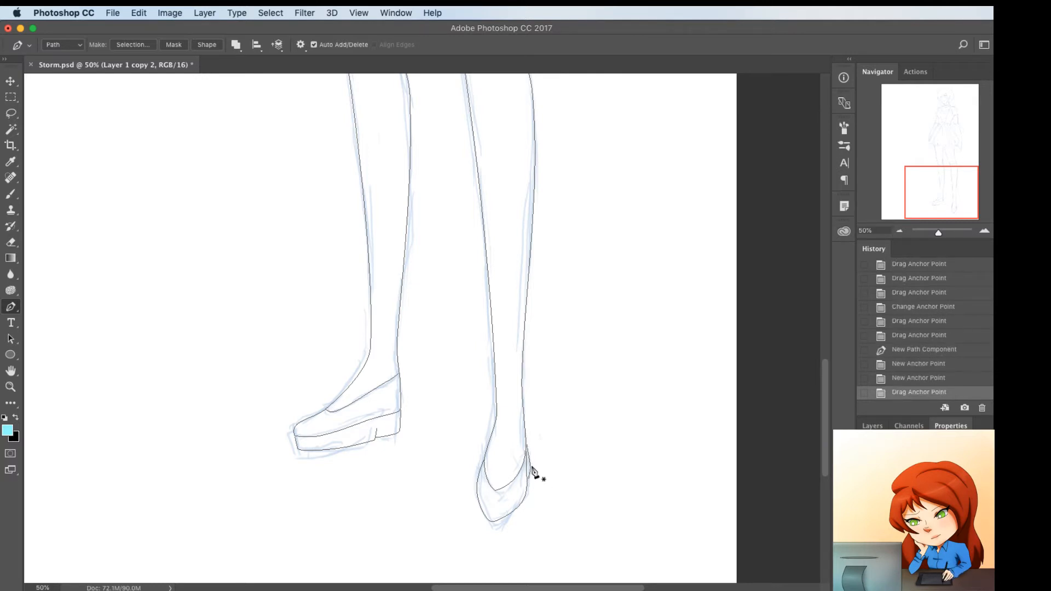
left_click_drag(529, 470, 531, 468)
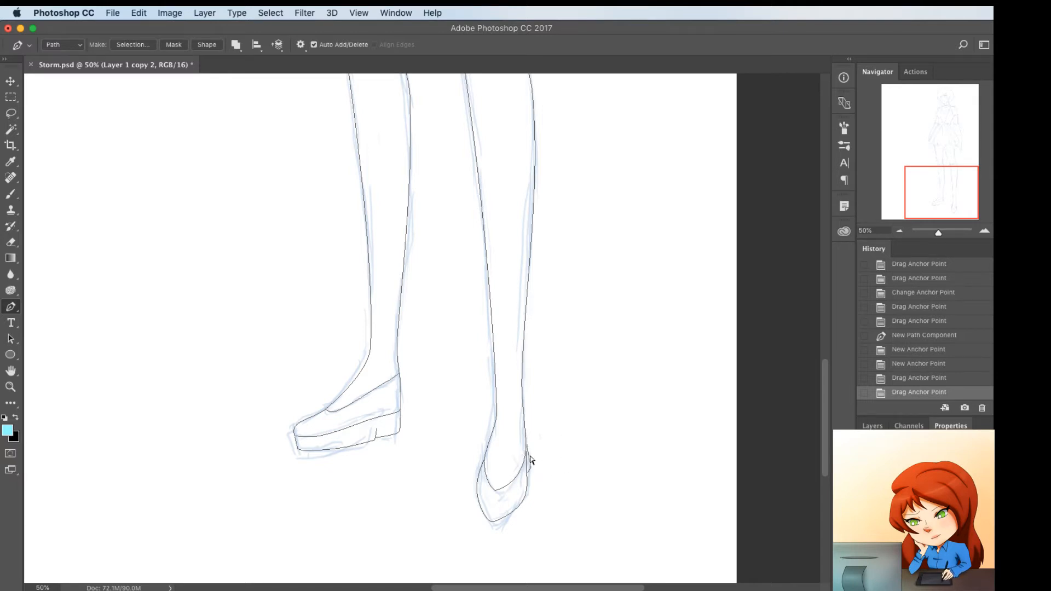
left_click(529, 469, "ctrl")
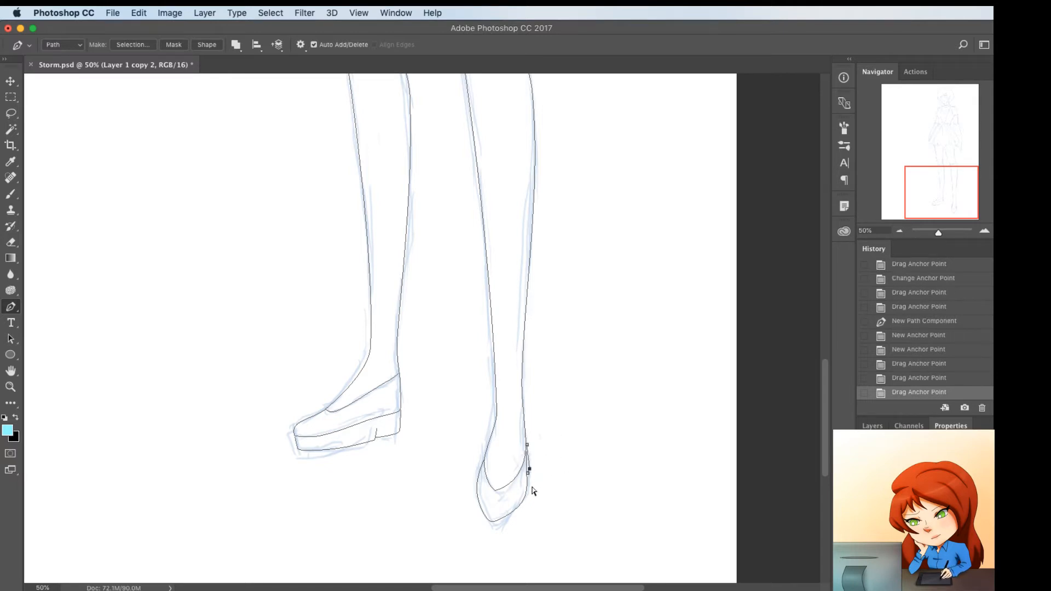
Refine the right shoe's outline around the toe and add an anchor point to curve the inner ankle
left_click_drag(524, 501, 483, 514)
left_click(479, 494, "super")
left_click(484, 512)
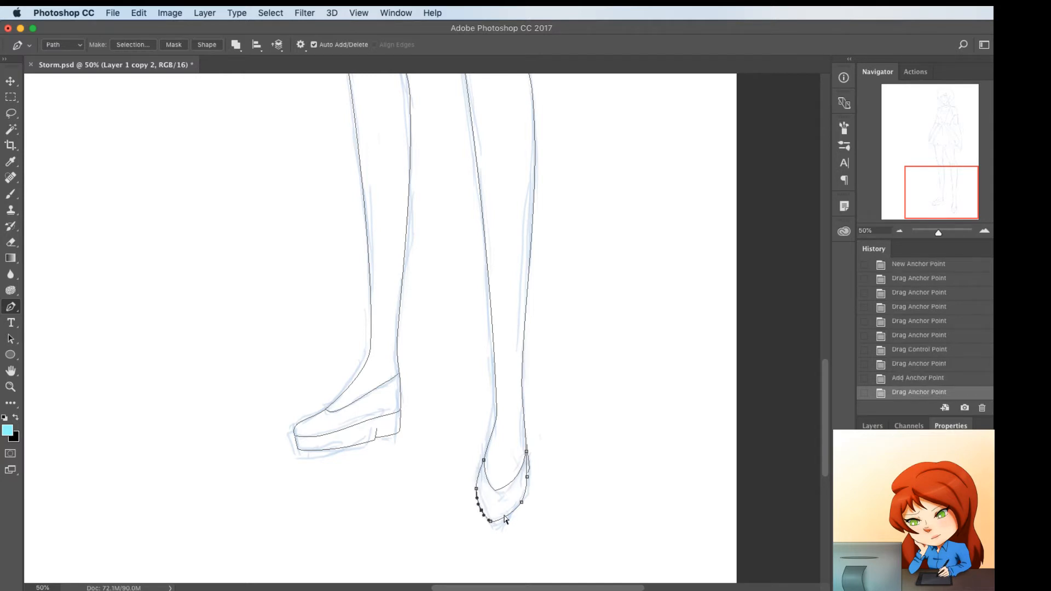
left_click(514, 472, "super")
left_click(491, 443)
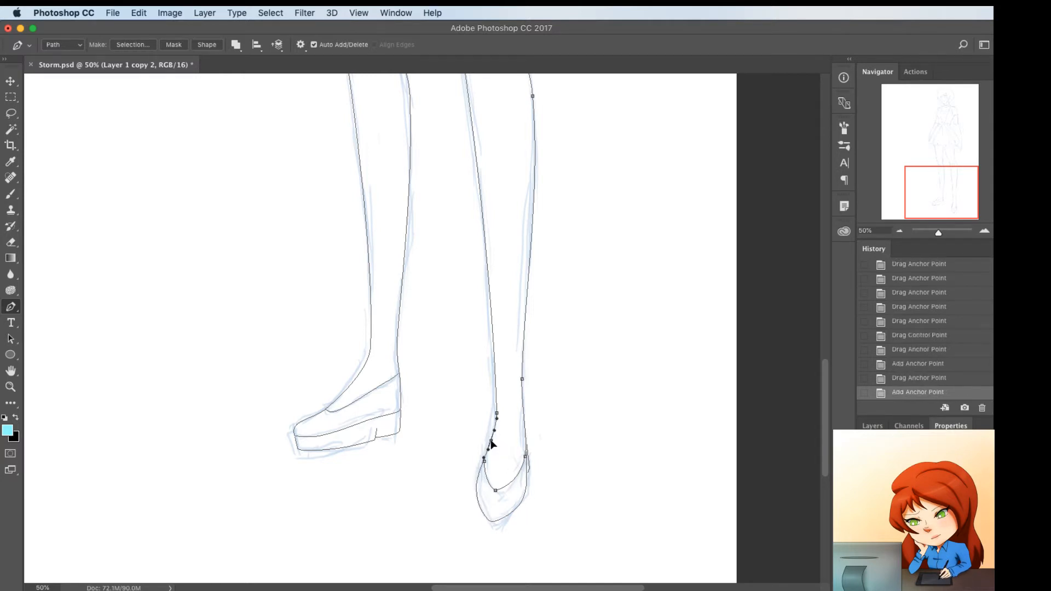
left_click_drag(492, 443, 493, 444)
Draw a path across the right leg just below the knee and bend it downward along the sketched curve
scroll(525, 441, "up", 10)
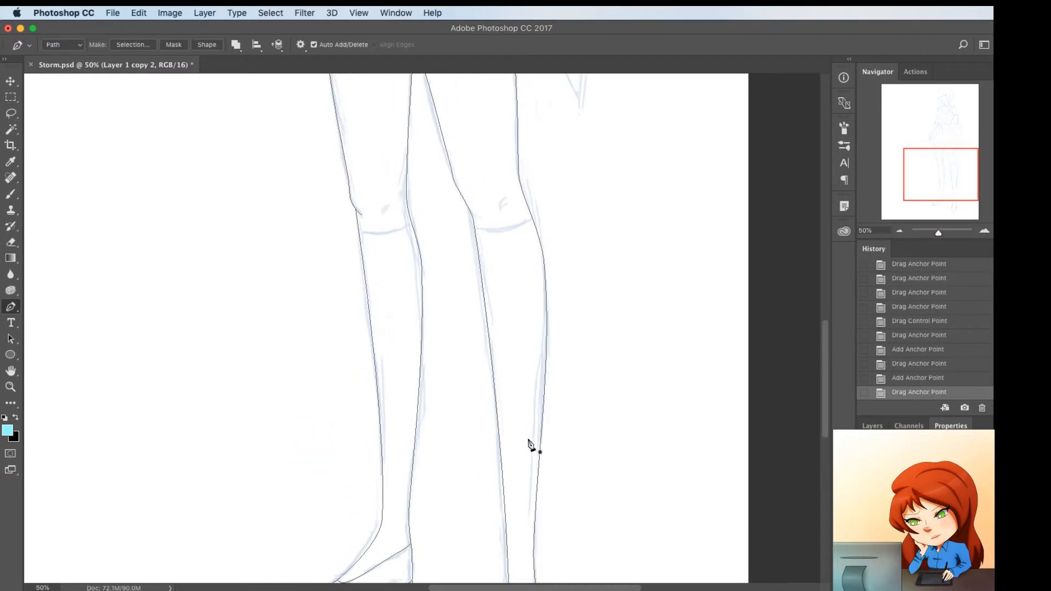
scroll(515, 397, "up", 2)
left_click(475, 408)
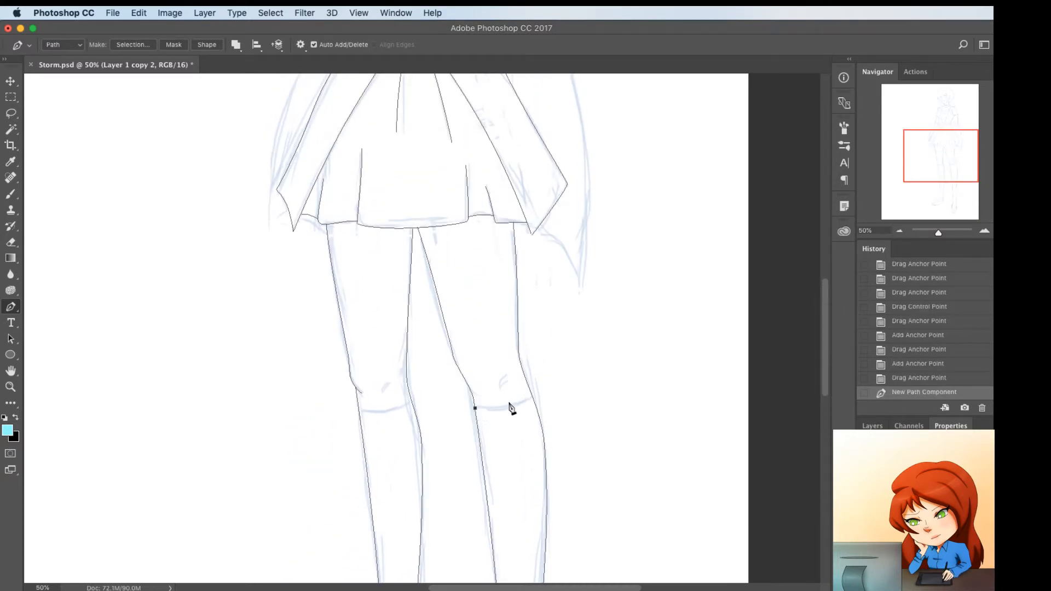
left_click(532, 403)
left_click_drag(532, 403, 500, 409)
left_click(501, 403)
Draw a matching curved path across the left leg just below the knee
left_click(360, 413)
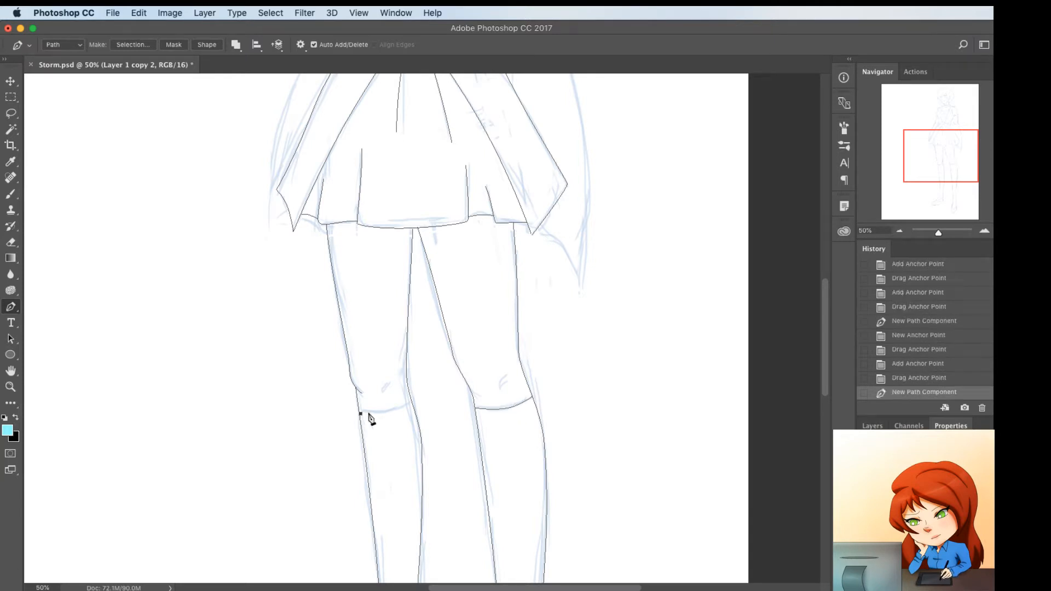
left_click(404, 408)
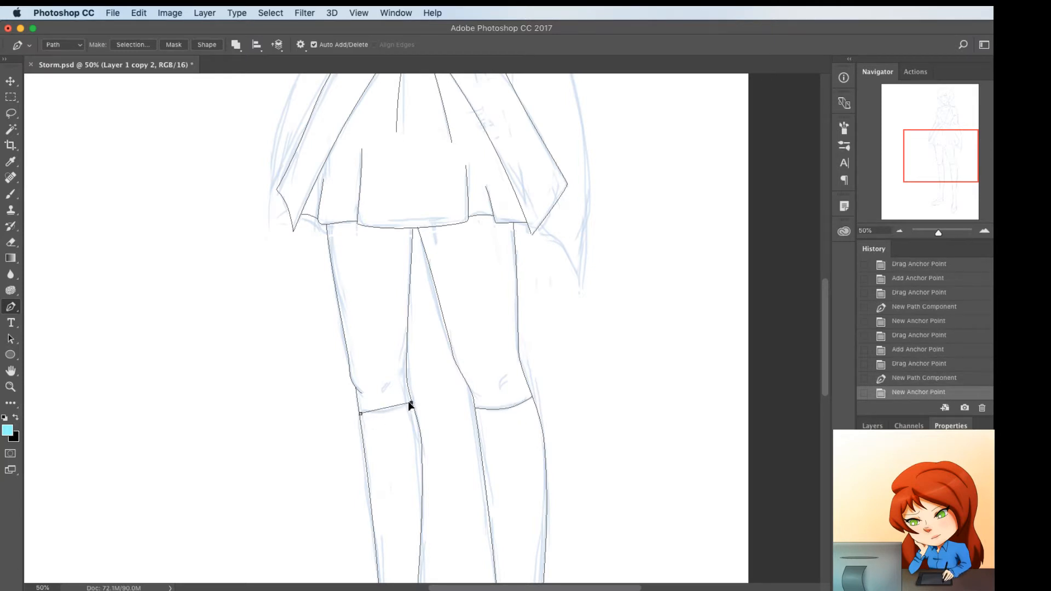
left_click(386, 407)
left_click_drag(410, 403, 386, 391)
Add a short, slightly curved crease mark on the left knee and another on the right knee
left_click(380, 391)
left_click(389, 384)
left_click(386, 388)
left_click(386, 390)
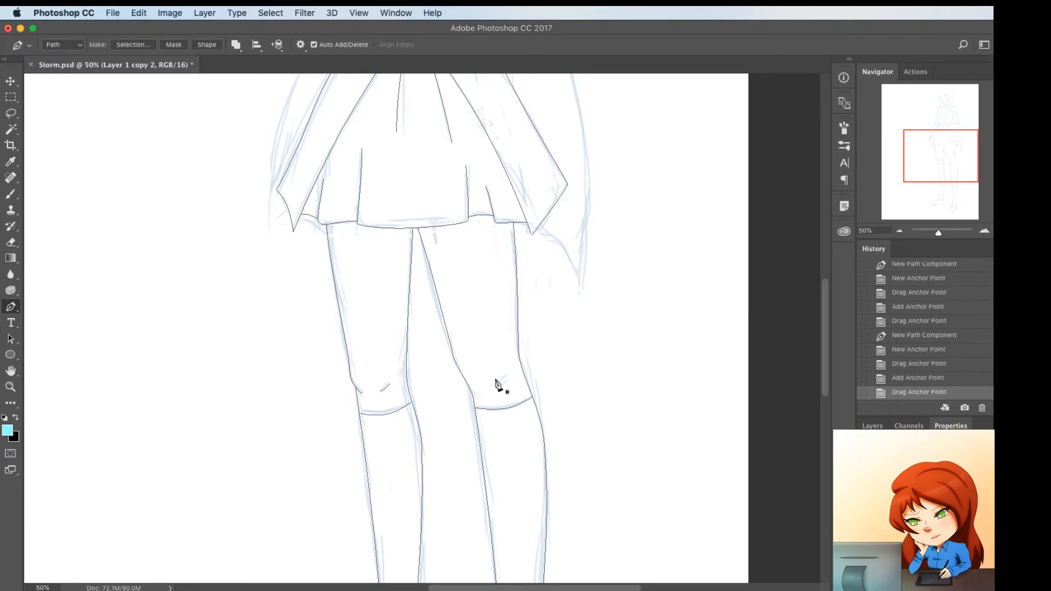
left_click(496, 380)
left_click(508, 369)
left_click(503, 375)
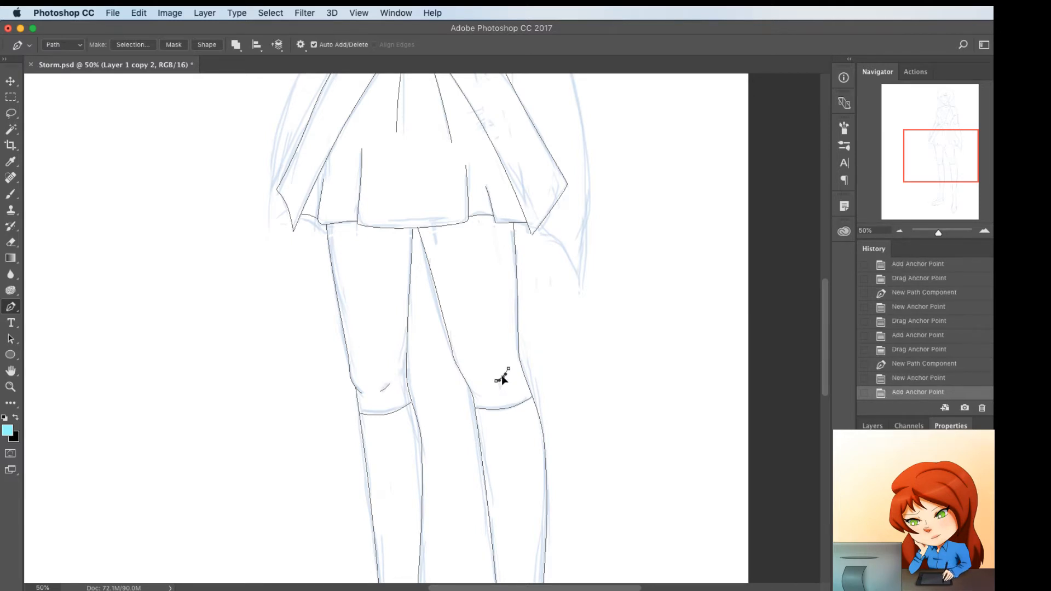
left_click_drag(501, 376, 500, 375)
Move the end point of the skirt's right hem to meet the edge of the overskirt panel
scroll(486, 359, "up", 8)
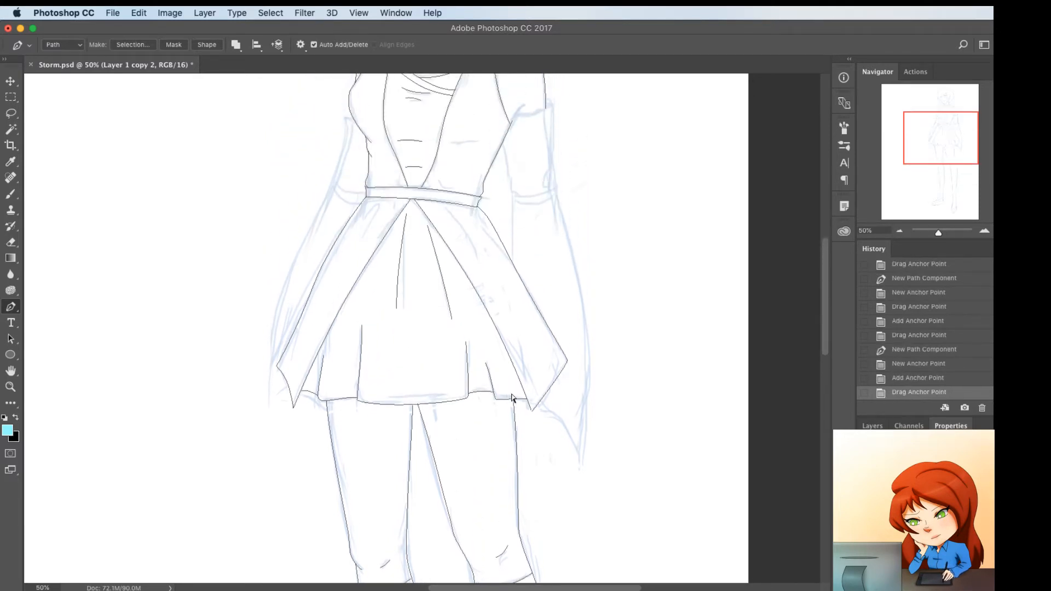
left_click_drag(524, 395, 525, 395)
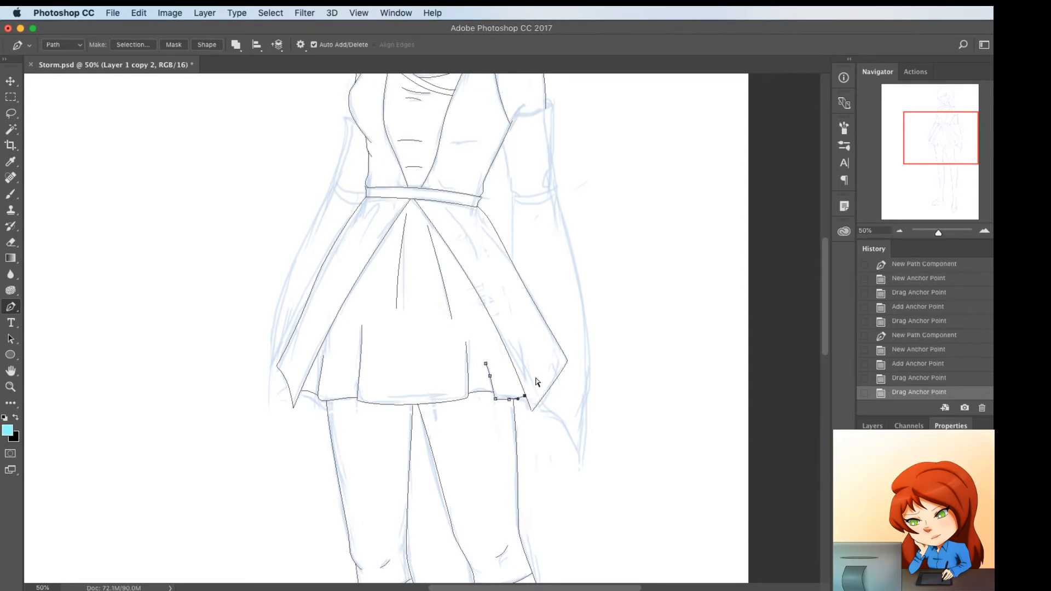
Draw a short curved fold line on the left overskirt panel just below the waistband
scroll(559, 412, "up", 5)
scroll(559, 412, "left", 3)
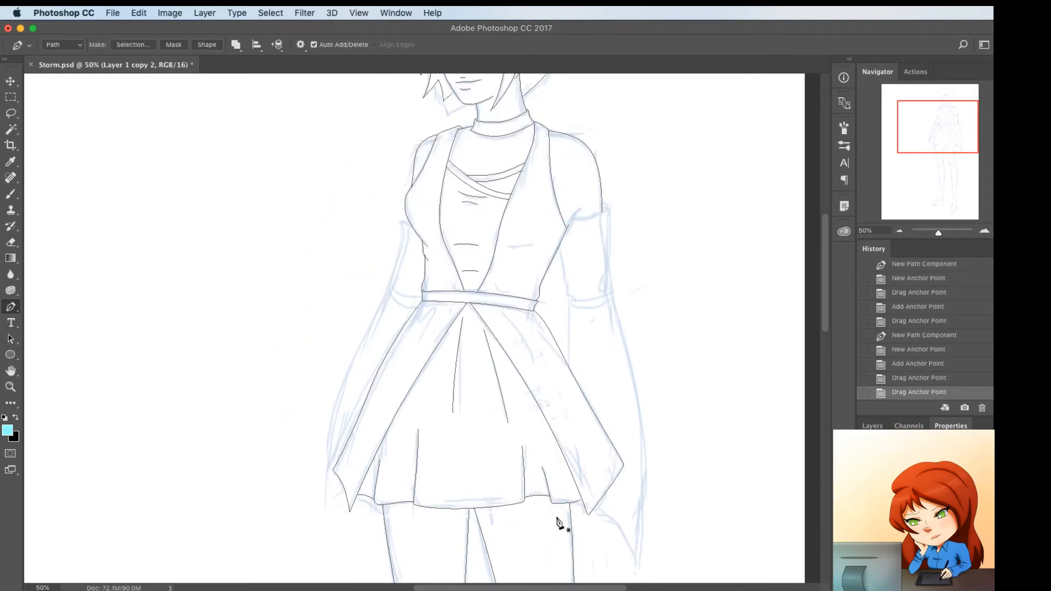
scroll(558, 524, "up", 4)
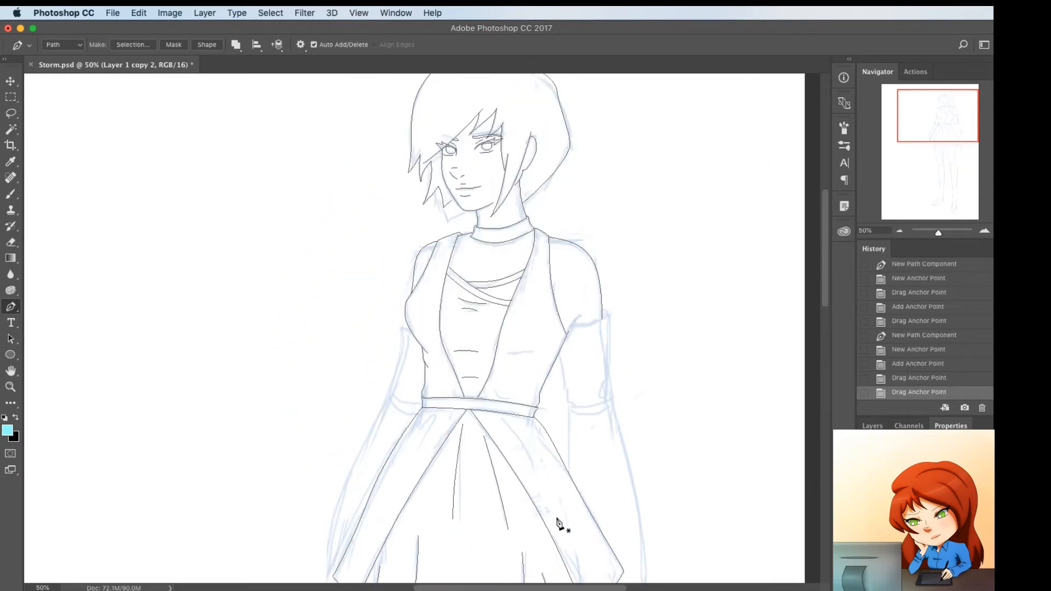
left_click(422, 425)
left_click(420, 450)
left_click_drag(421, 438, 436, 418)
Draw two slanted fold lines, one longer and one shorter, on the right overskirt panel below the waistband
left_click(502, 419)
left_click(547, 481)
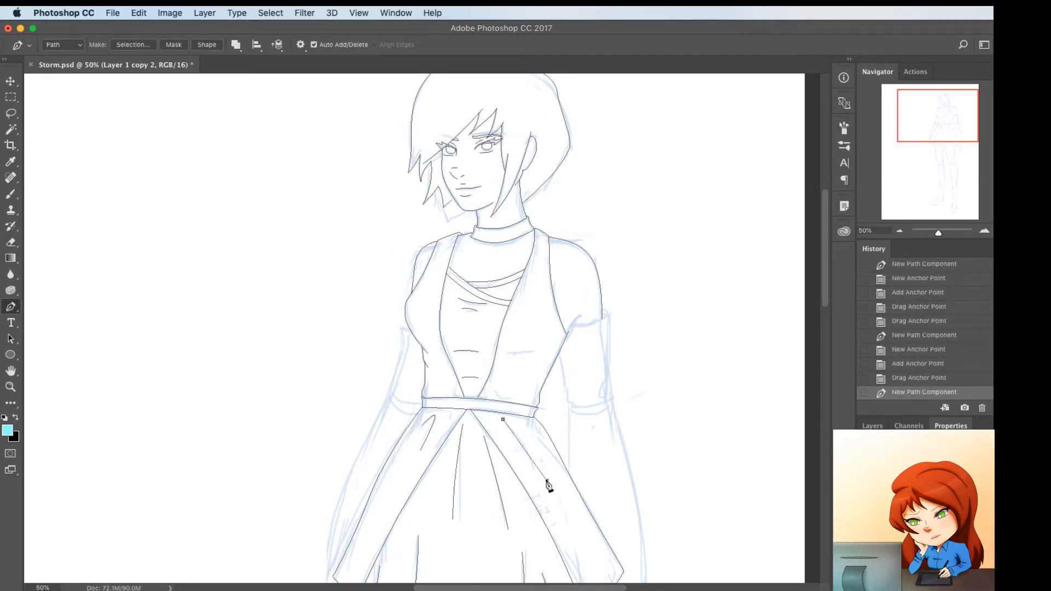
left_click(523, 448)
mouse_move(523, 448)
left_mouse_down()
mouse_move(539, 444)
mouse_move(523, 431)
left_mouse_up()
key("Escape")
left_click(511, 420)
left_click(536, 447)
left_click(522, 430)
left_click(613, 413, "super")
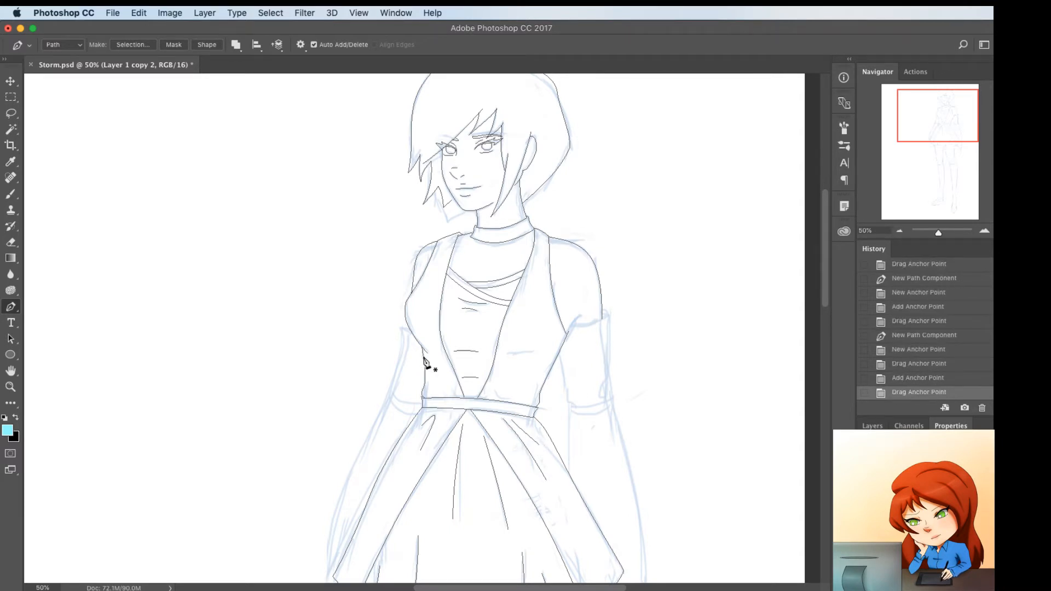
left_click(407, 329)
left_click(398, 324)
scroll(399, 328, "down", 5)
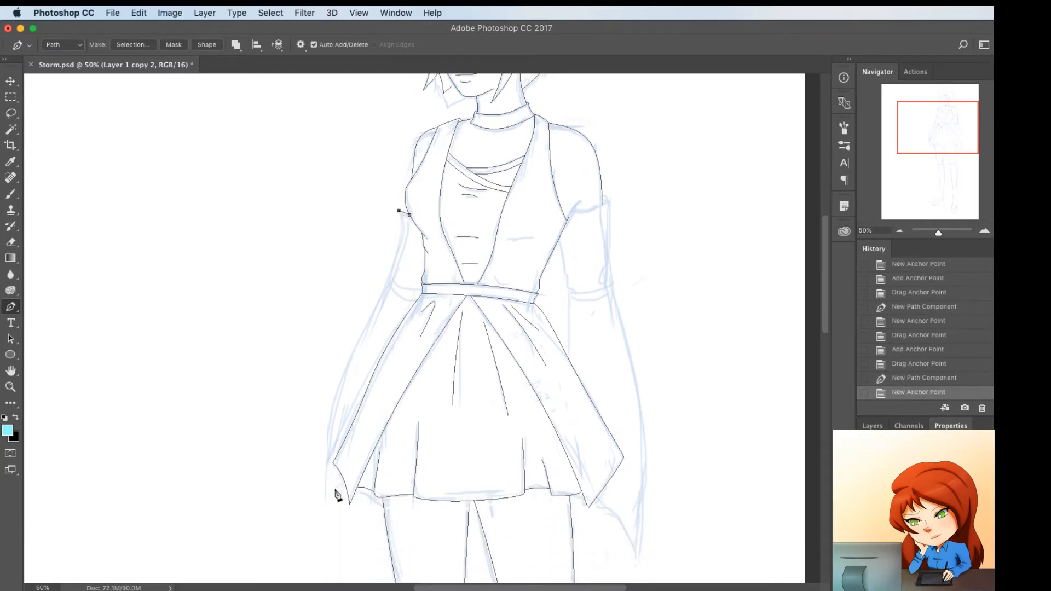
left_click(321, 505)
left_click_drag(356, 375, 338, 392)
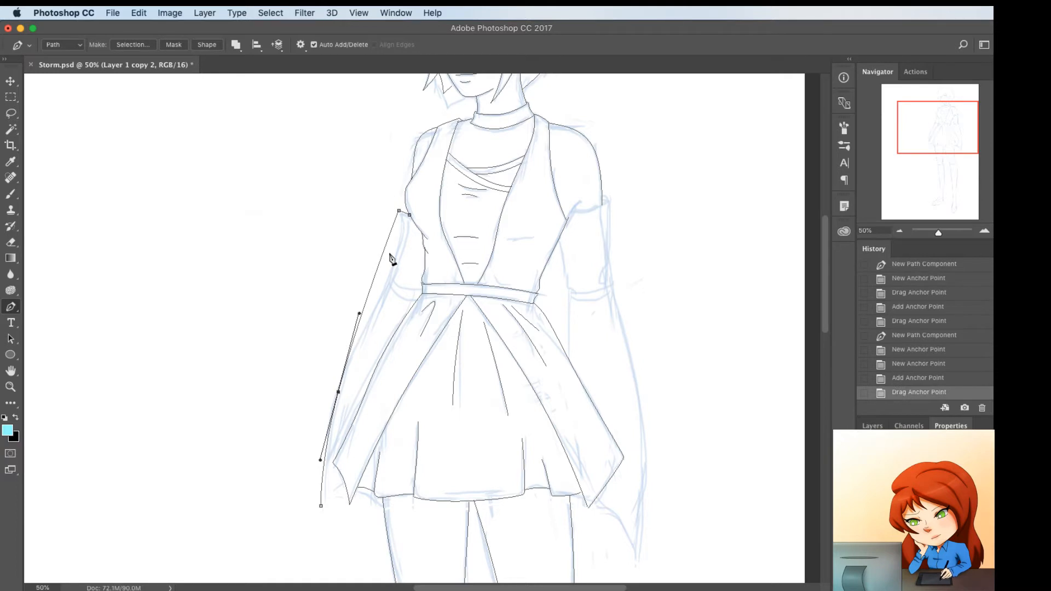
key("BackSpace")
key("BackSpace")
Draw the left upper sleeve's short top edge and its outer edge, curved down to the elbow along the sketch
left_click(411, 217)
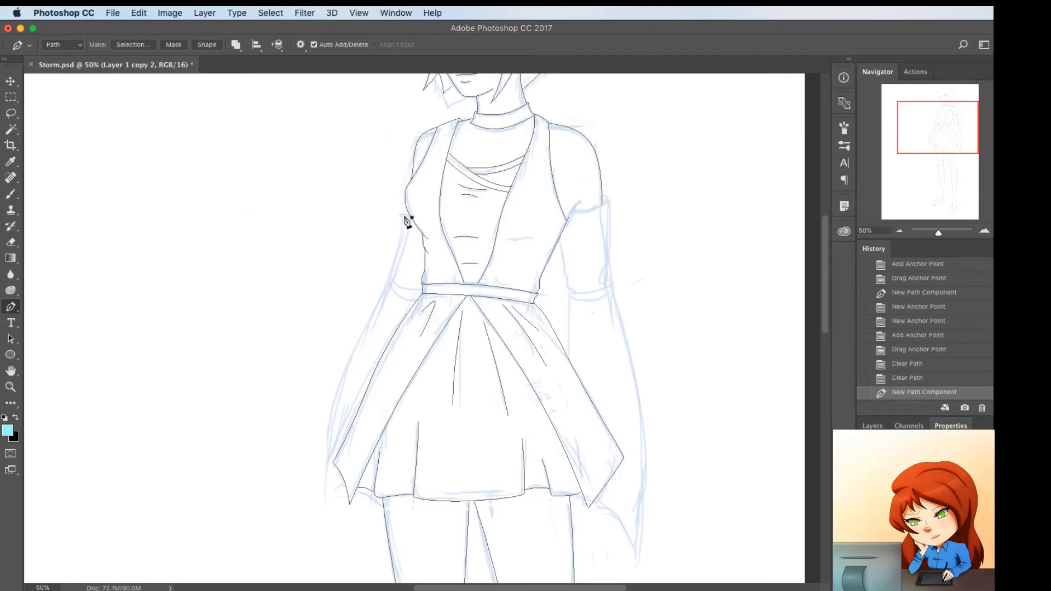
left_click(402, 215)
left_click(394, 281)
left_click(395, 276)
left_click_drag(395, 275, 408, 217)
left_click(395, 261)
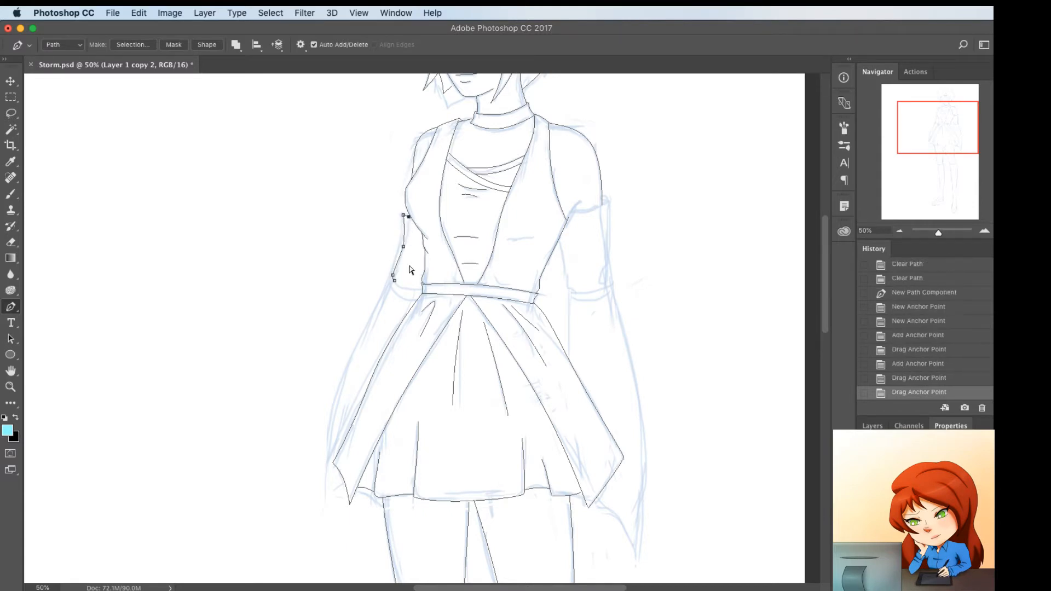
left_click(410, 266, "super")
Draw two slightly curved lines across the left sleeve at the elbow to form its band
left_click(392, 287)
mouse_move(392, 279)
left_mouse_down()
mouse_move(400, 296)
mouse_move(392, 280)
mouse_move(422, 293)
mouse_move(406, 287)
left_mouse_up()
left_click(390, 288)
left_click(416, 302)
left_click(402, 295)
left_click(405, 282, "super")
left_click(396, 284)
left_click(411, 289)
left_click(406, 286)
Draw the flared left lower sleeve's outer edge from the elbow band to the sleeve tip, bending it outward with a small notch near the elbow
left_click(387, 305, "super")
left_click(390, 288)
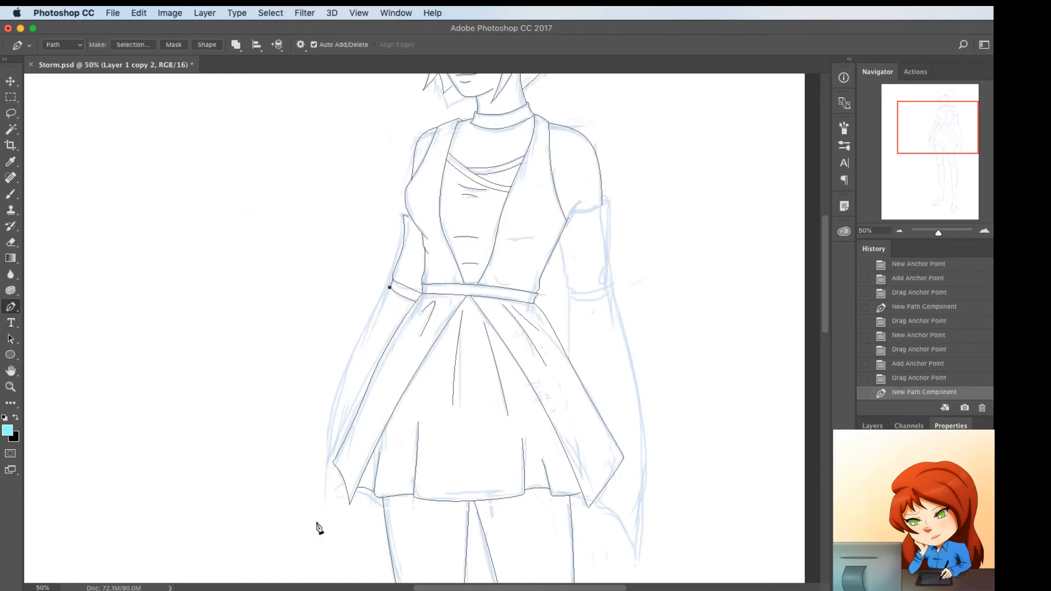
left_click(321, 506)
left_click_drag(365, 366, 336, 389)
left_click(386, 295)
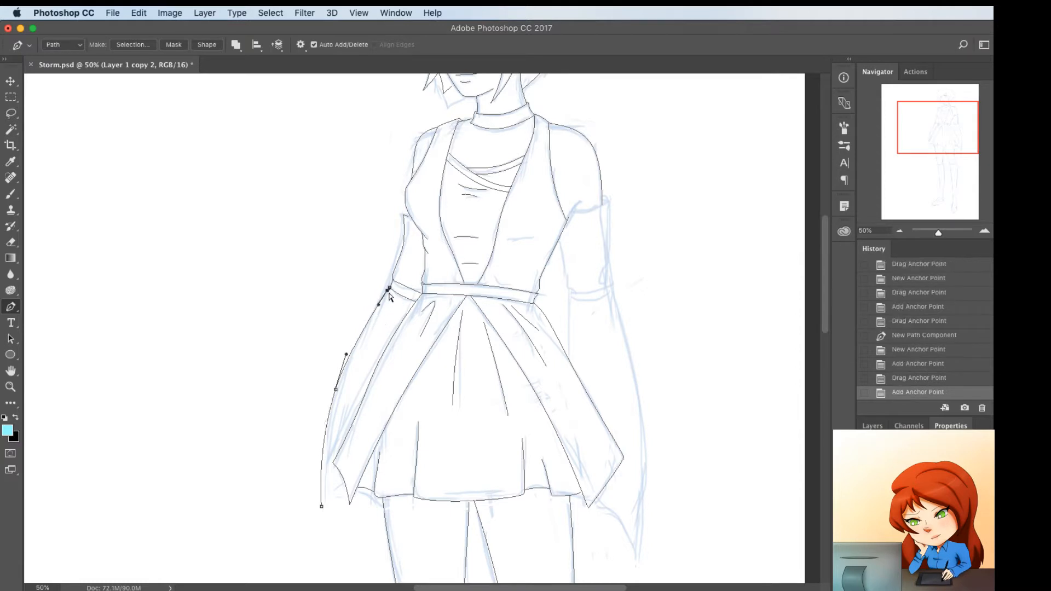
mouse_move(385, 294)
left_mouse_down()
mouse_move(387, 311)
mouse_move(384, 298)
left_mouse_up()
left_click(378, 301)
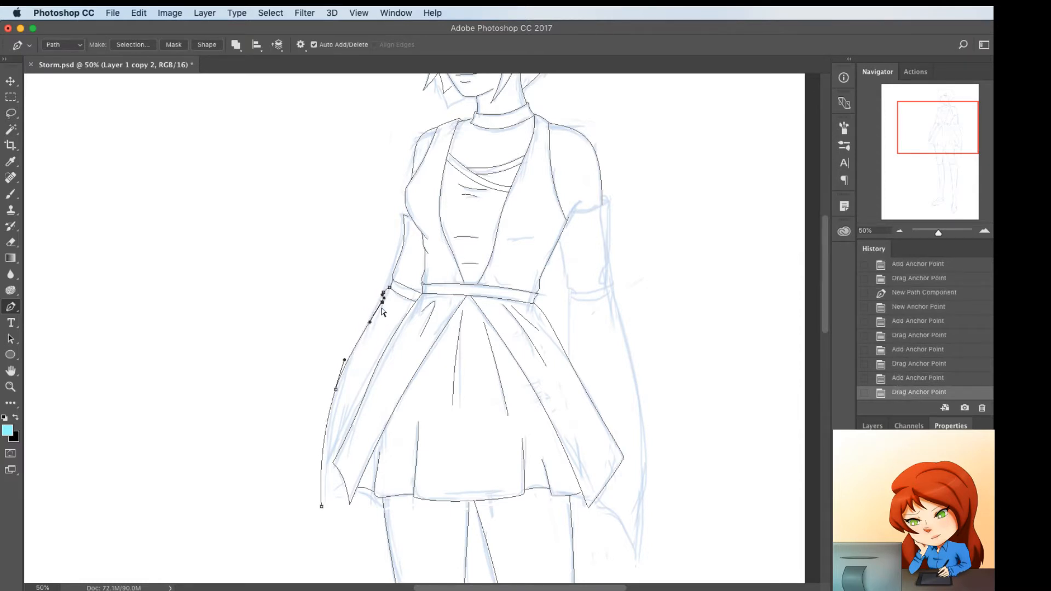
Extend the left sleeve path with a curved hem from its tip to the overskirt and refine the outer edge above it
left_click(322, 507)
left_click(356, 453)
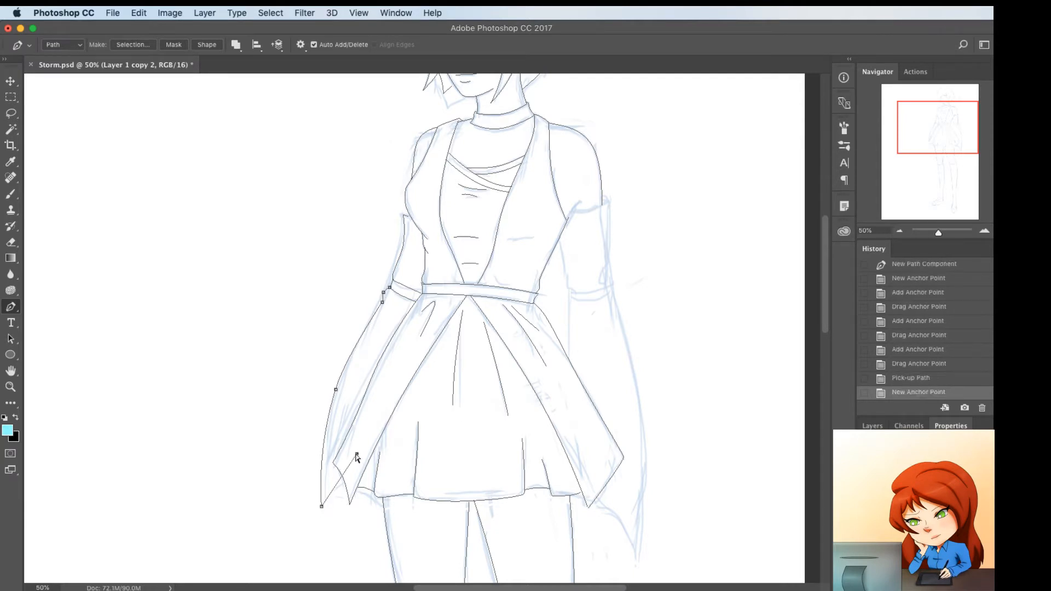
left_click_drag(356, 453, 335, 502)
left_click(335, 501)
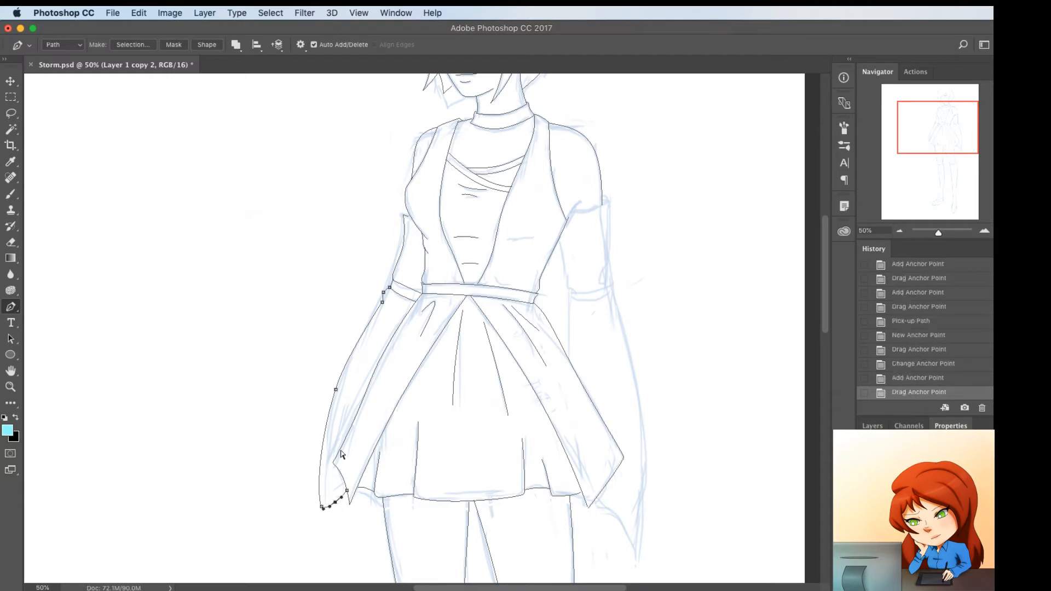
left_click(320, 463)
left_click_drag(321, 463, 322, 462)
left_click(479, 385, "super")
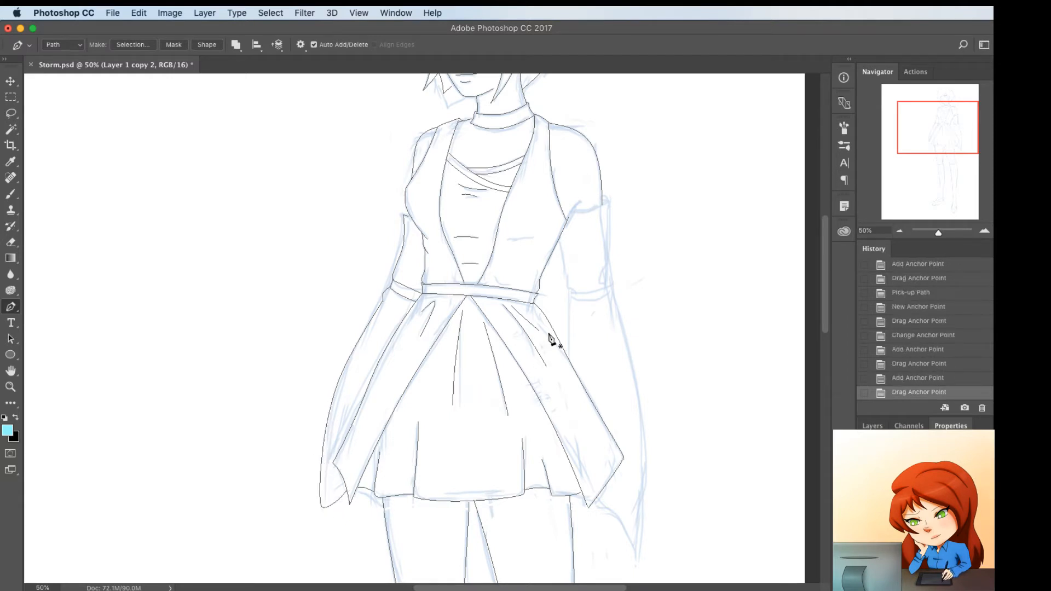
Draw a short curved crease at the right armpit and a nearly horizontal fold line across the bodice's right side
left_click(581, 200)
left_click(564, 216)
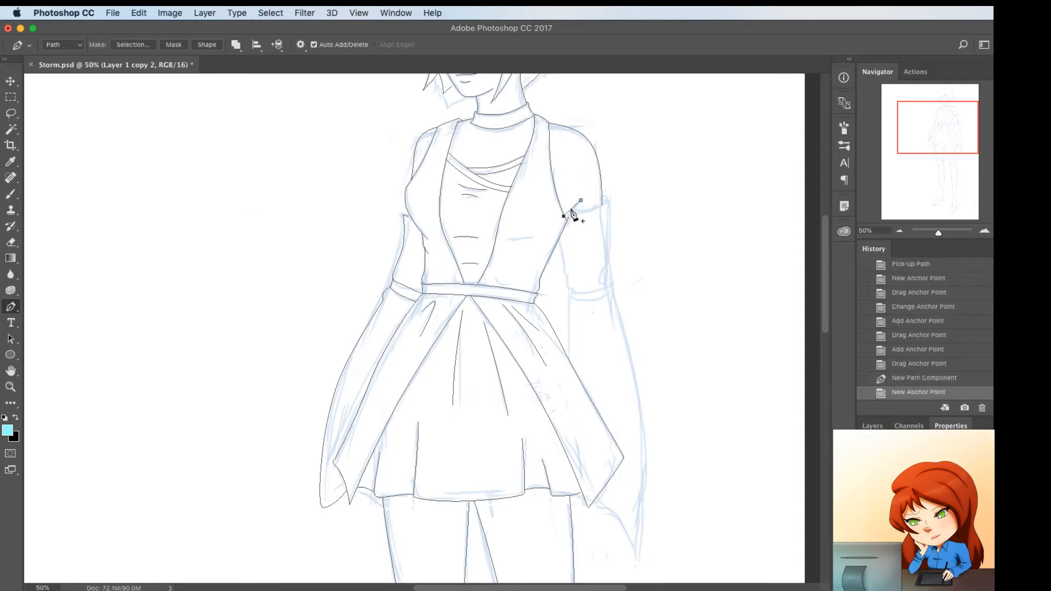
left_click(570, 208)
left_click_drag(571, 209, 564, 219)
left_click(503, 240)
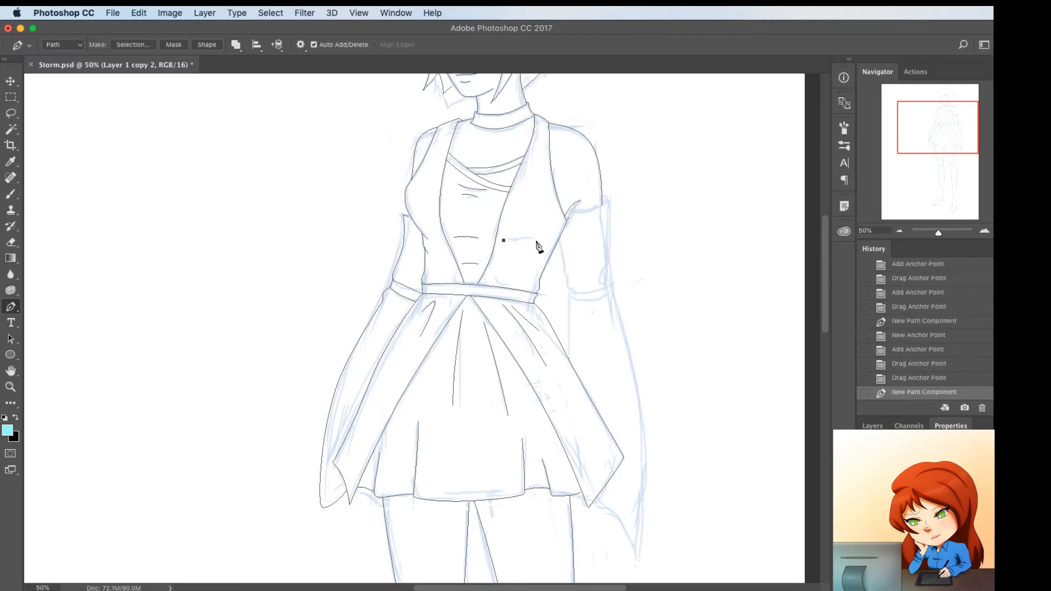
left_click(537, 241)
left_click(520, 243)
left_click_drag(520, 247, 520, 242)
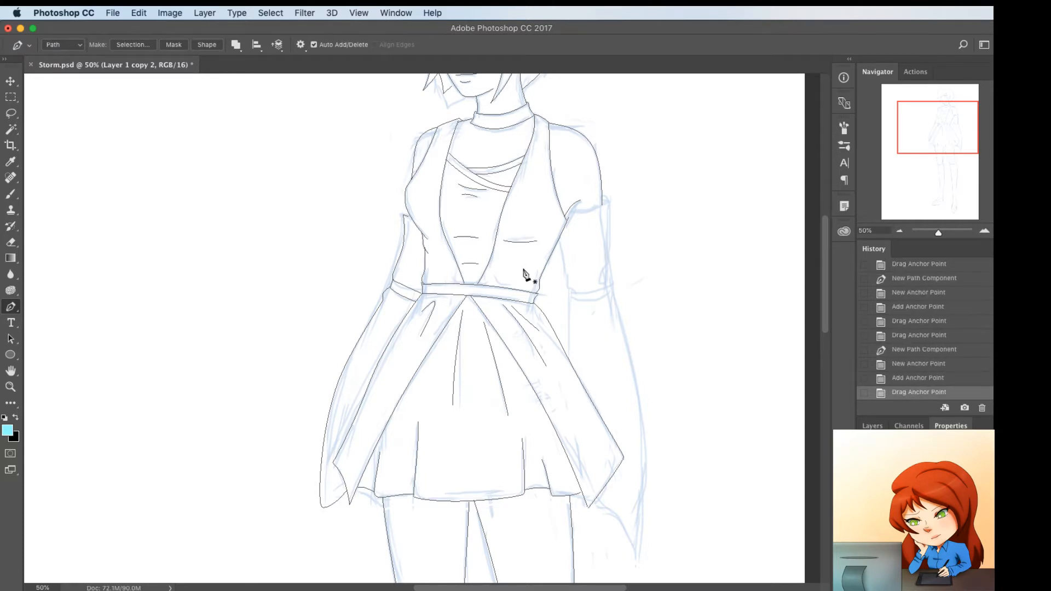
Adjust the anchor points of both shoulder outlines so their curves meet the vest edges
scroll(526, 274, "up", 5)
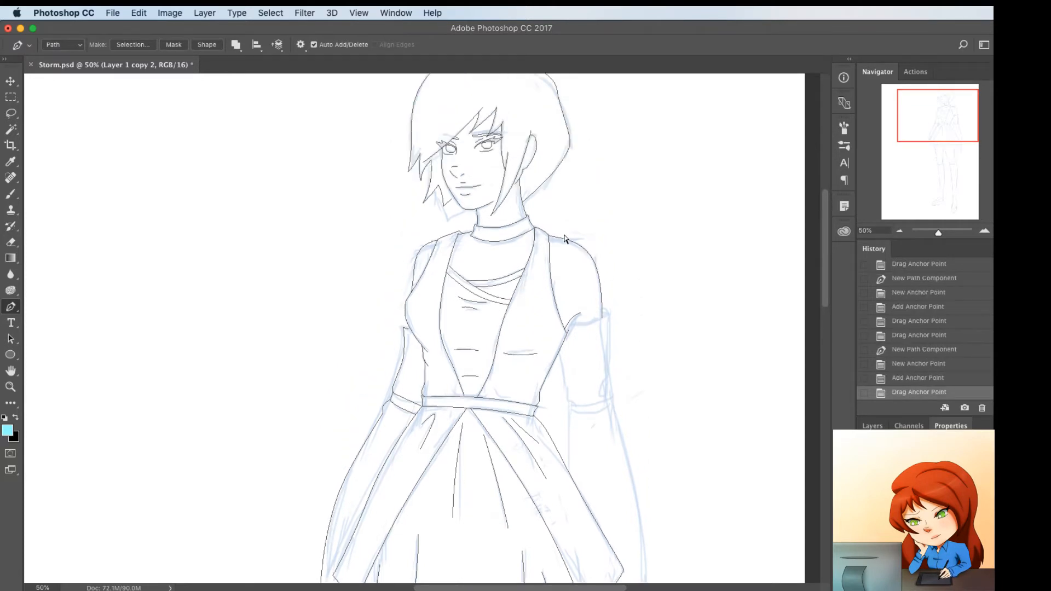
left_click(560, 237, "super")
mouse_move(559, 237)
left_mouse_down()
mouse_move(596, 255)
mouse_move(550, 238)
left_mouse_up()
left_click(592, 257, "super")
left_click(579, 224, "super")
left_click(430, 242, "super")
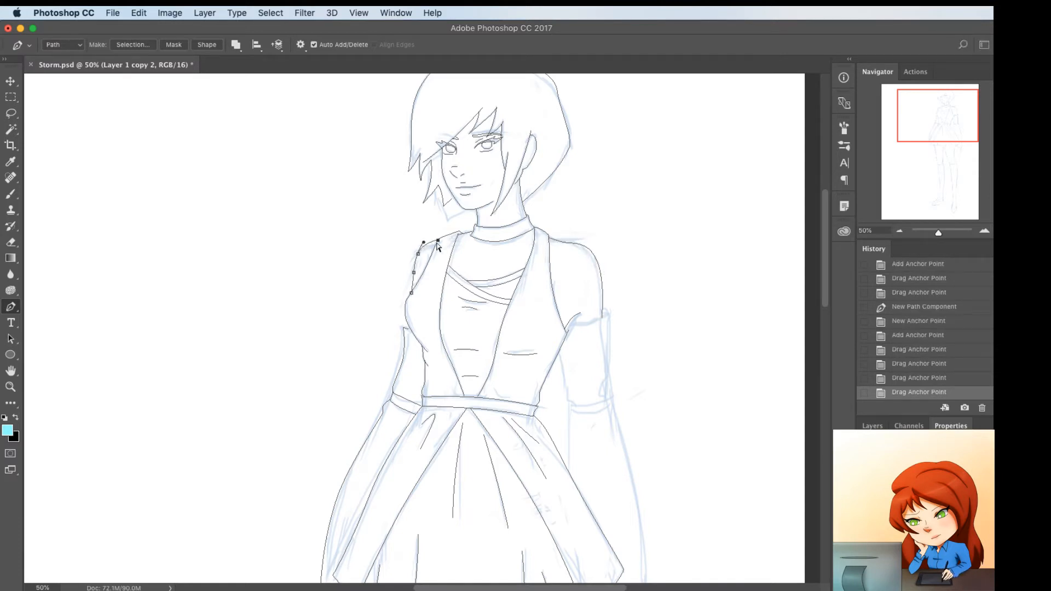
left_click_drag(436, 240, 435, 246)
left_click(474, 259, "super")
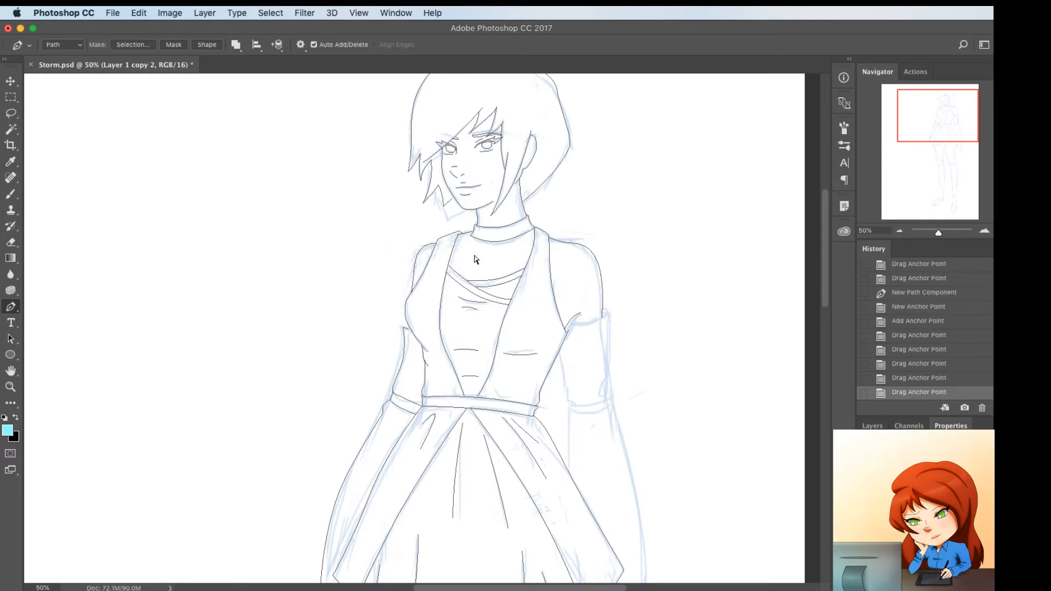
Draw the right sleeve's top edge across the upper arm and bend it slightly downward
left_click(573, 325)
left_click(606, 316)
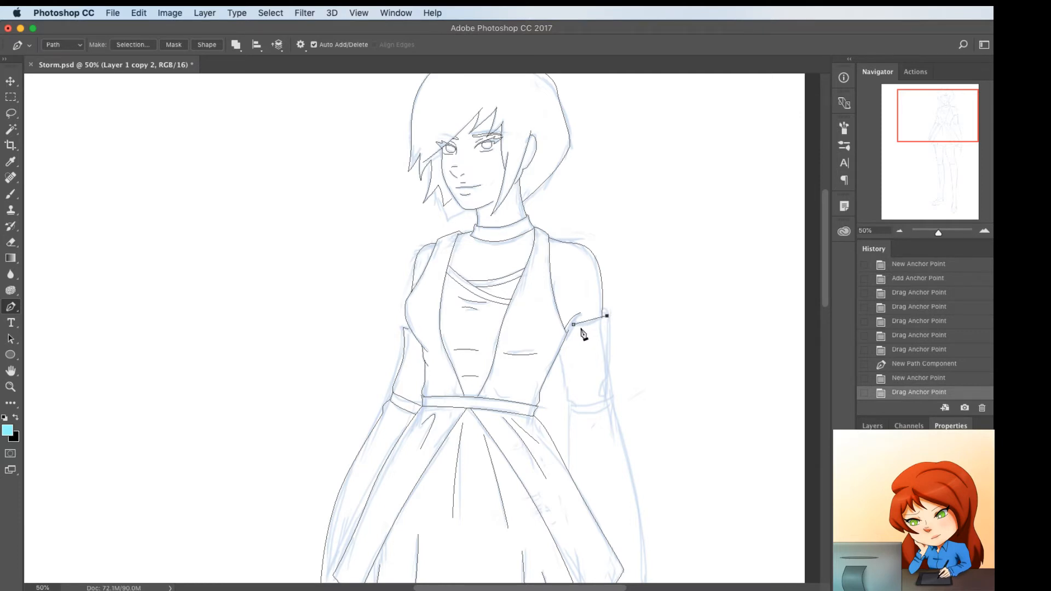
left_click_drag(593, 320, 594, 325)
Draw the right upper sleeve's outer edge from its top corner down to the elbow, curving it slightly inward
left_click(602, 312)
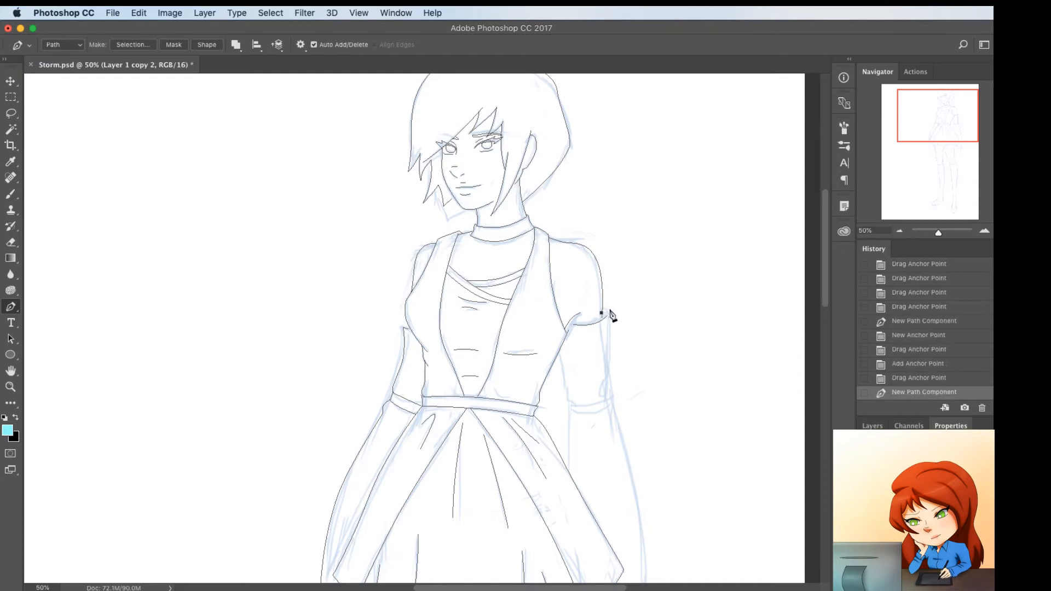
left_click(611, 309)
left_click(610, 398)
left_click(611, 372)
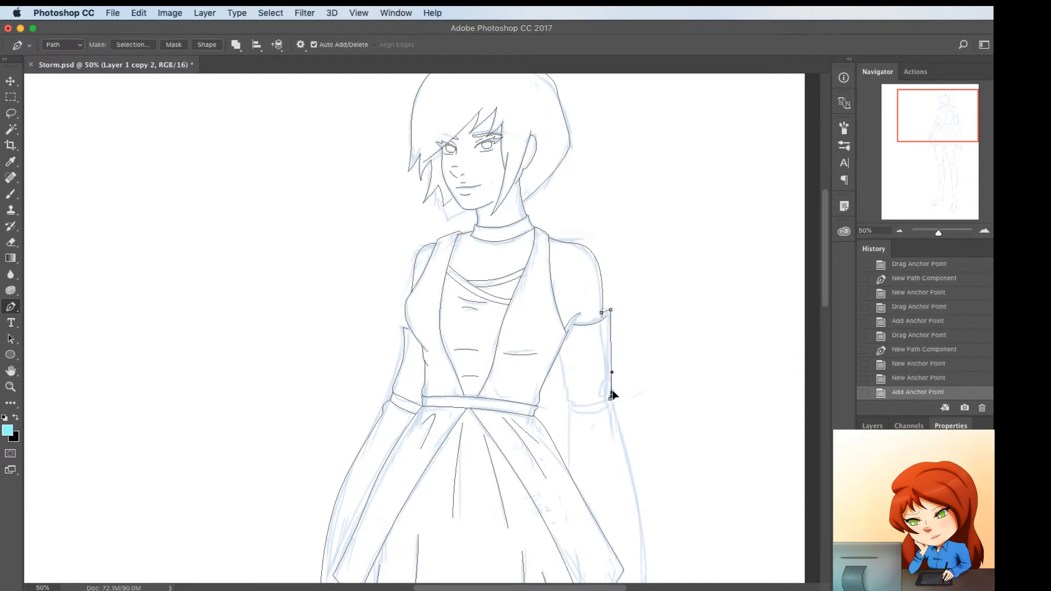
left_click_drag(613, 394, 603, 344)
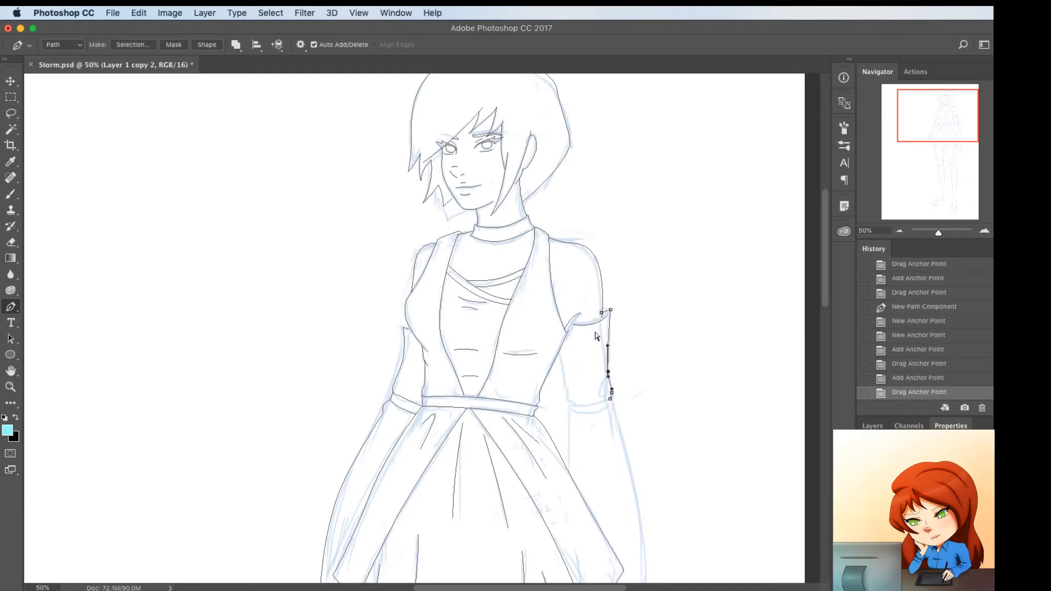
key("Escape")
Reposition the inner end of the right sleeve's top edge and the armpit crease so they meet the vest outline
mouse_move(571, 329)
left_mouse_down()
mouse_move(560, 319)
mouse_move(577, 315)
mouse_move(568, 332)
left_mouse_up()
left_click(562, 320)
left_click(585, 318, "super")
left_click(573, 318, "super")
left_click(574, 340, "super")
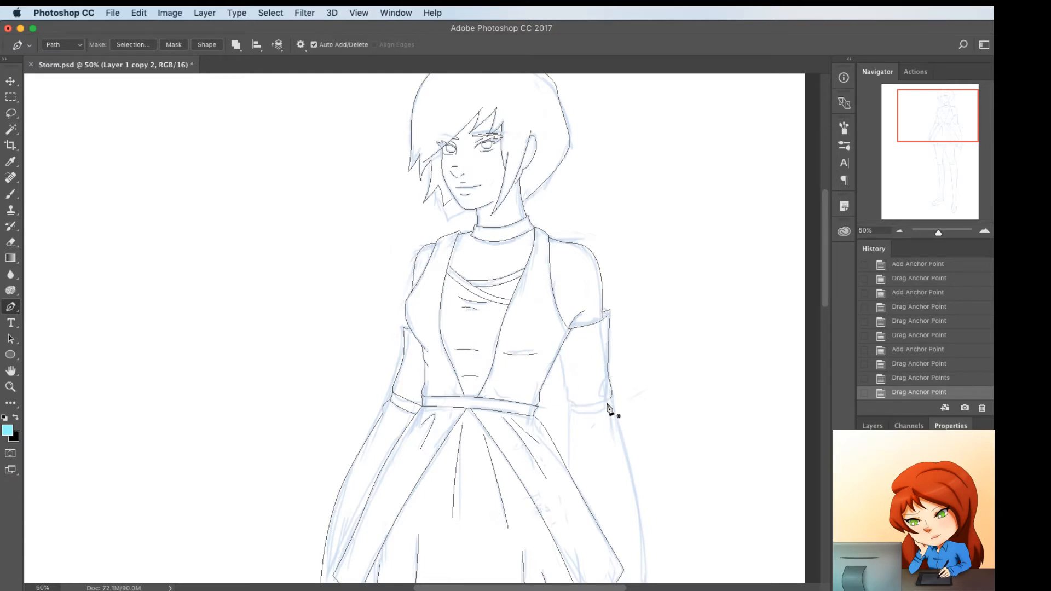
Draw the right upper sleeve's inner edge from the bodice side down to the elbow and curve it along the sketch
left_click(558, 353)
left_click(576, 404)
left_click(575, 403)
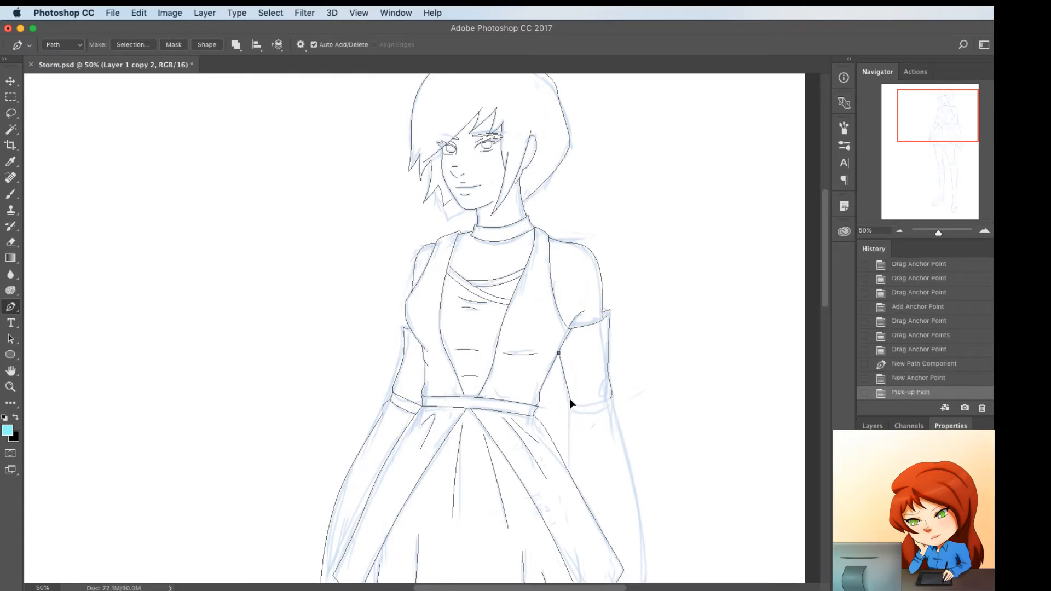
left_click_drag(576, 403, 569, 395)
left_click(573, 397)
left_click(567, 391)
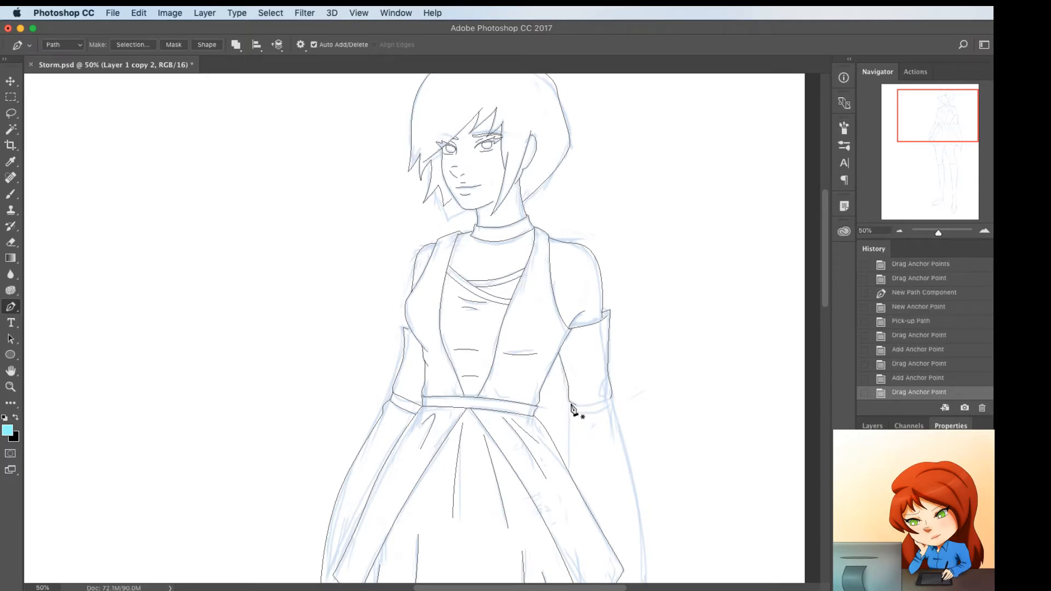
Draw the elbow band on the right sleeve with short side edges and two slightly curved lines across the arm
left_click(572, 404)
left_click(570, 411)
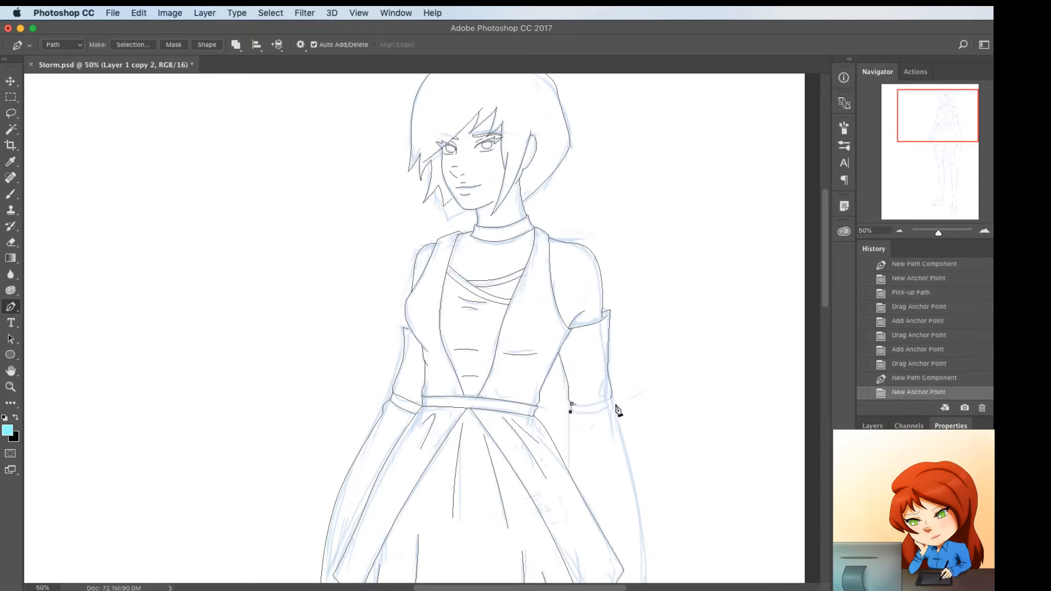
left_click(615, 406)
left_click(614, 401)
left_click_drag(611, 395, 576, 405)
left_click(596, 408)
left_click(582, 403)
left_click(592, 401)
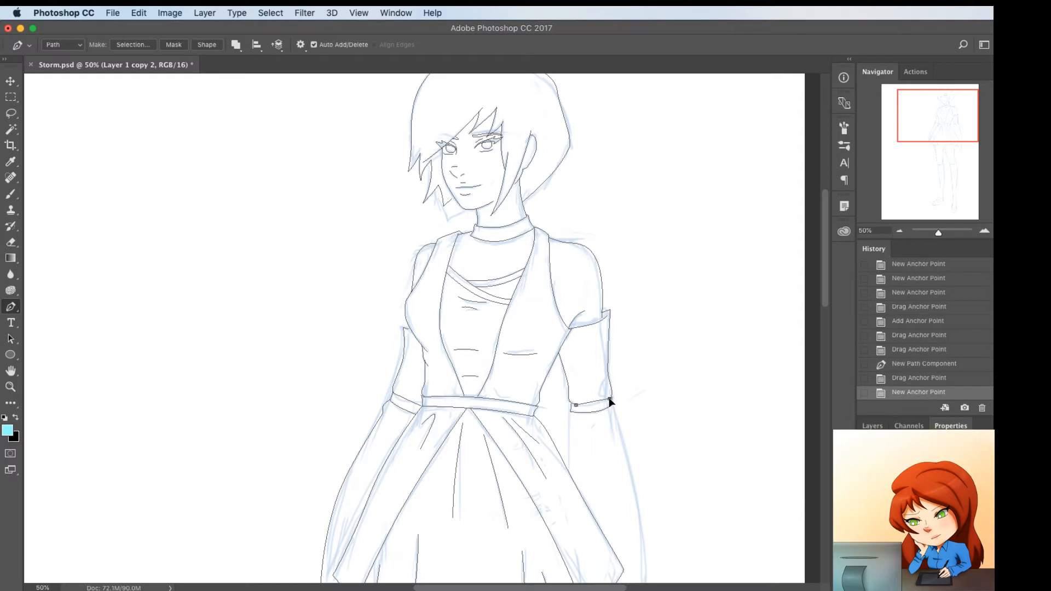
left_click_drag(609, 398, 611, 398)
left_click_drag(594, 402, 596, 404)
left_click(606, 442, "super")
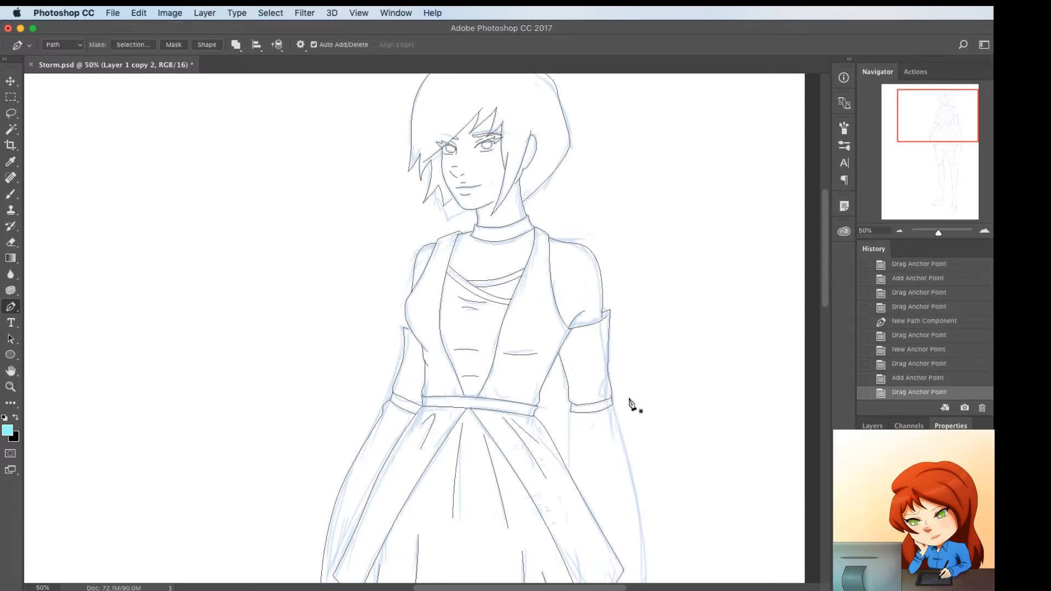
Draw the flared right lower sleeve's outer edge from the elbow band down to the pointed tip, bowed outward along the sketch
scroll(632, 400, "down", 5)
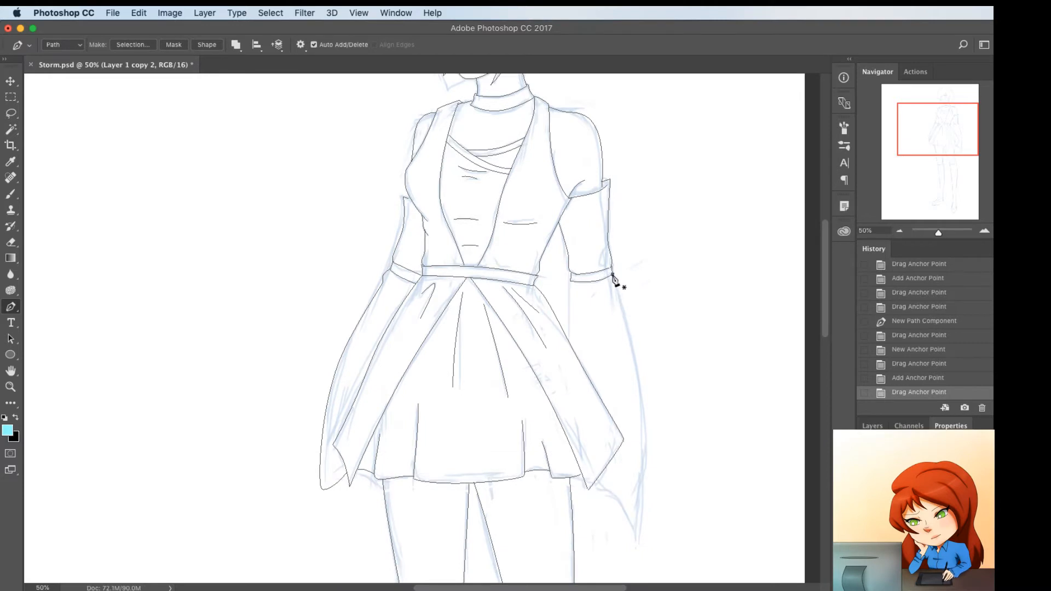
left_click(612, 273)
left_click(634, 540)
left_click(621, 382)
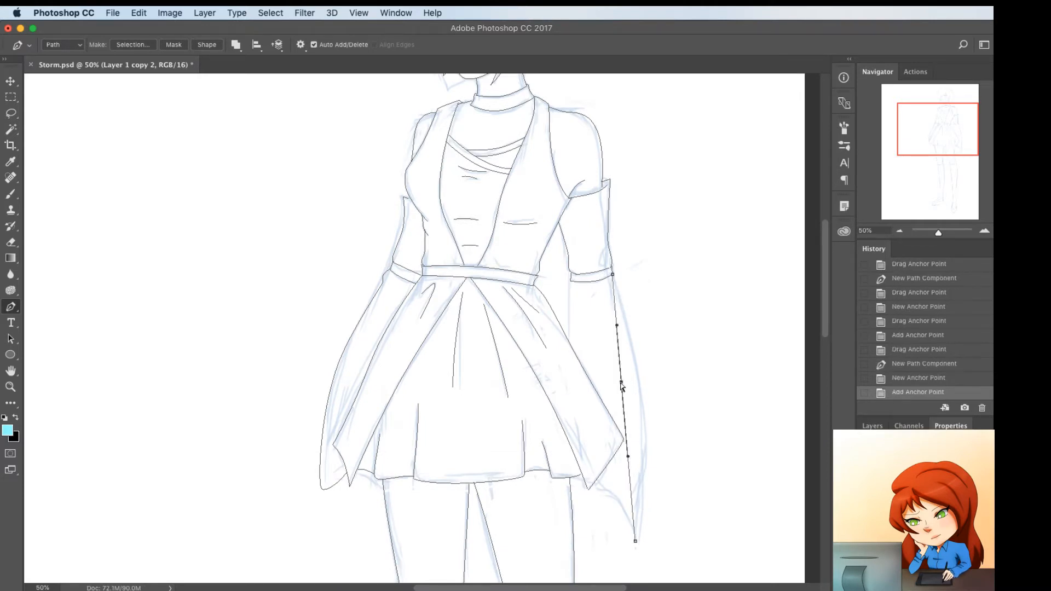
left_click_drag(621, 382, 644, 404)
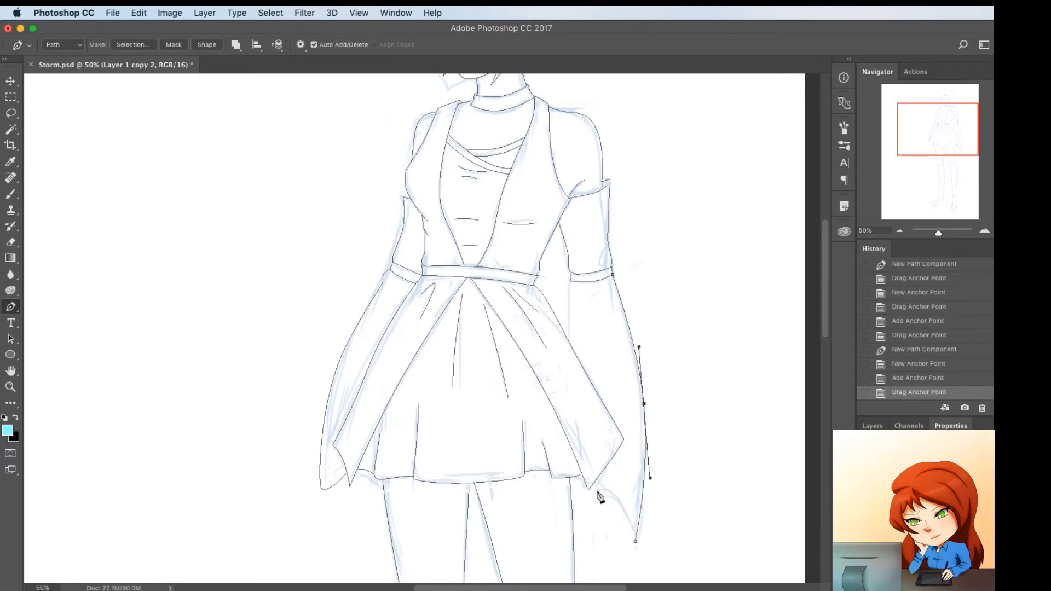
Add the right lower sleeve's curved hem from its tip to the overskirt corner, and its straight inner edge between elbow band and overskirt
left_click(596, 487)
left_click(615, 513)
left_click_drag(616, 513, 622, 504)
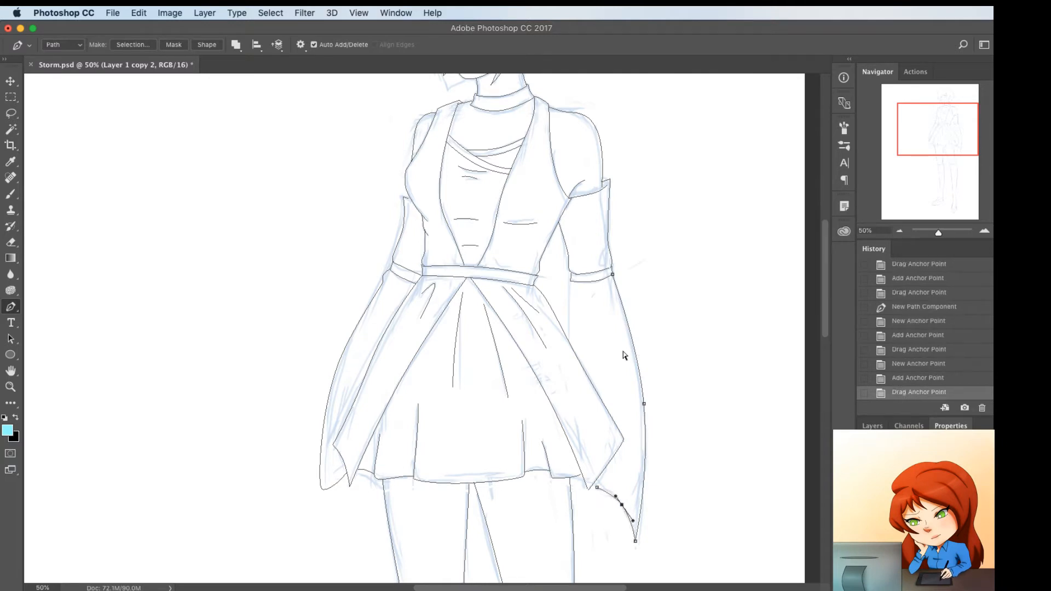
left_click(570, 302, "super")
left_click(570, 280)
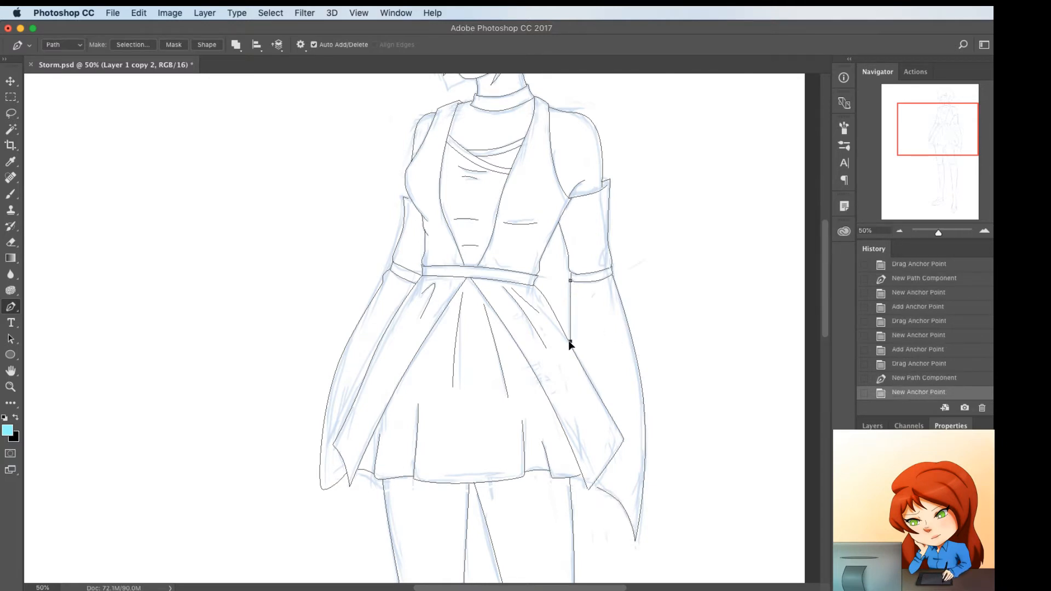
Bow the right lower sleeve's inner edge slightly toward the overskirt and round its upper end just below the elbow band
left_click(569, 342)
left_click(569, 303)
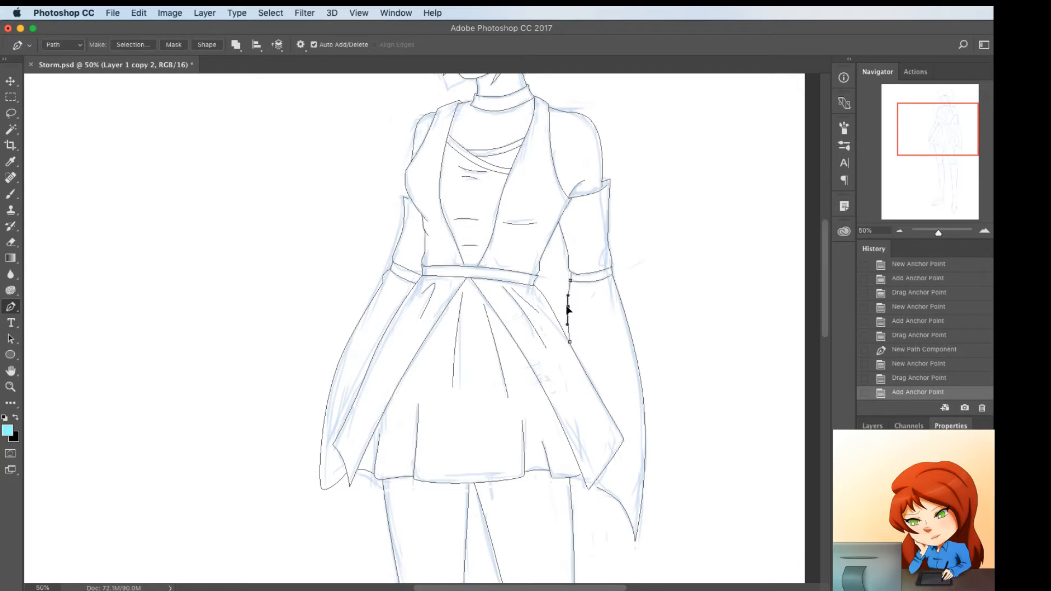
left_click_drag(568, 309, 569, 310)
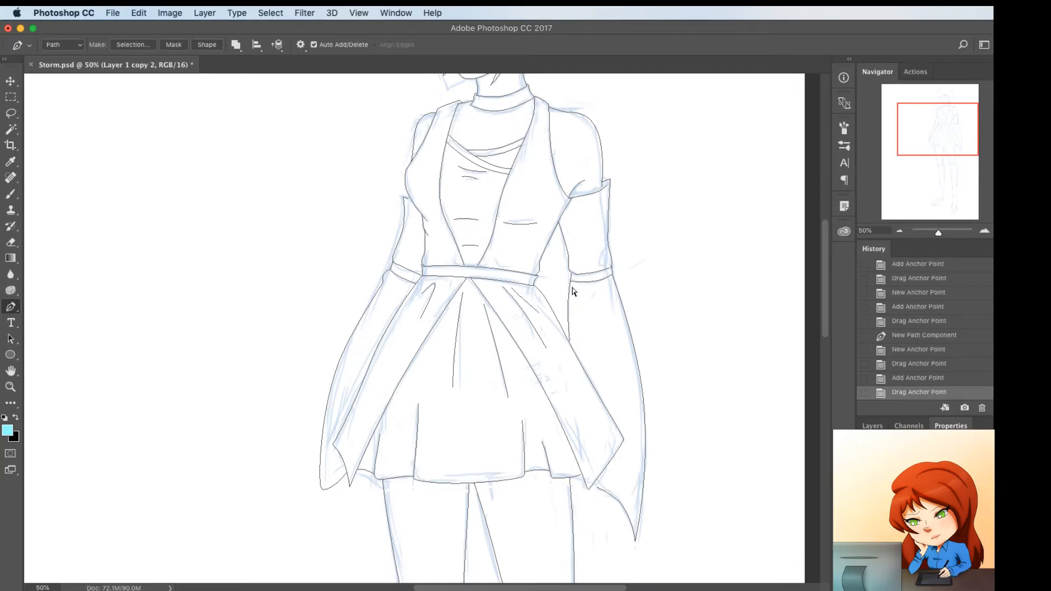
left_click(569, 288)
left_click_drag(569, 287, 587, 298)
left_click(567, 298)
Draw a short, slightly curved fold line across the right lower sleeve just below the elbow band
left_click(580, 295, "super")
left_click(577, 294)
left_click(601, 296)
left_click(588, 295)
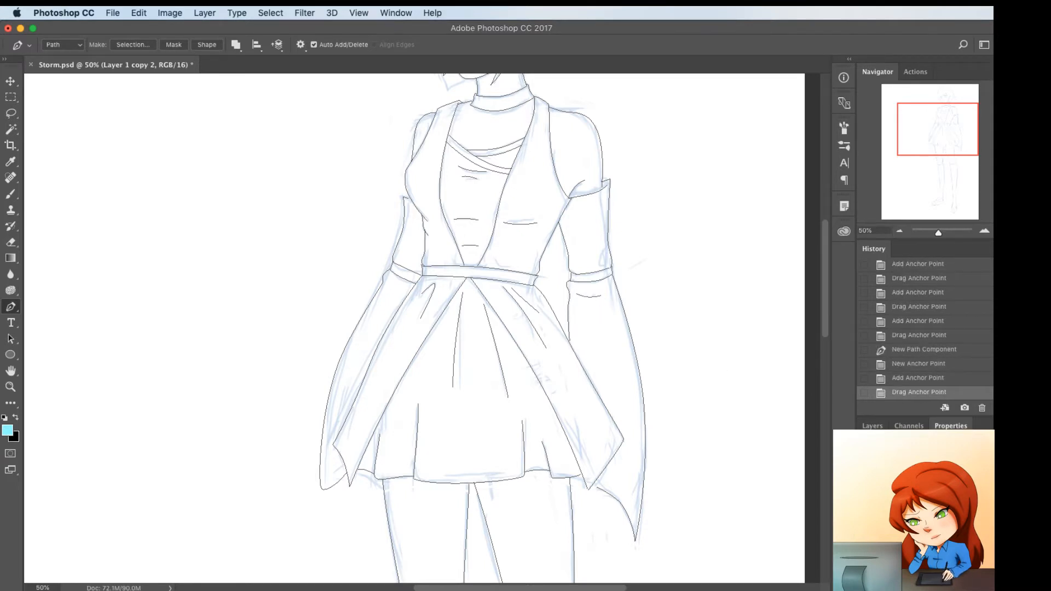
Draw a short, upward-curved line inside the upper part of the ear
scroll(586, 417, "up", 5)
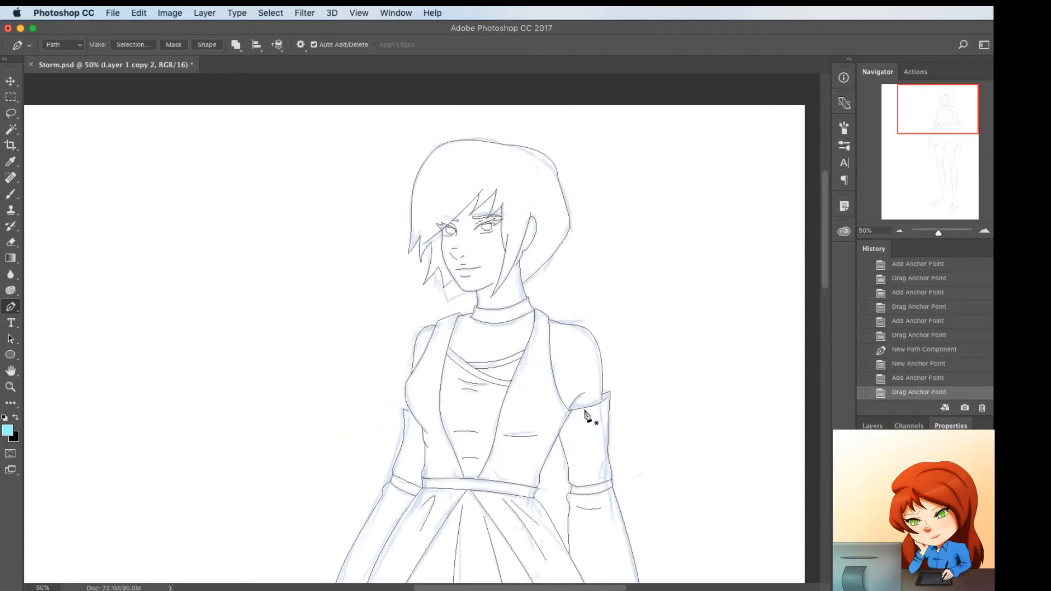
key("super+plus")
key("super+plus")
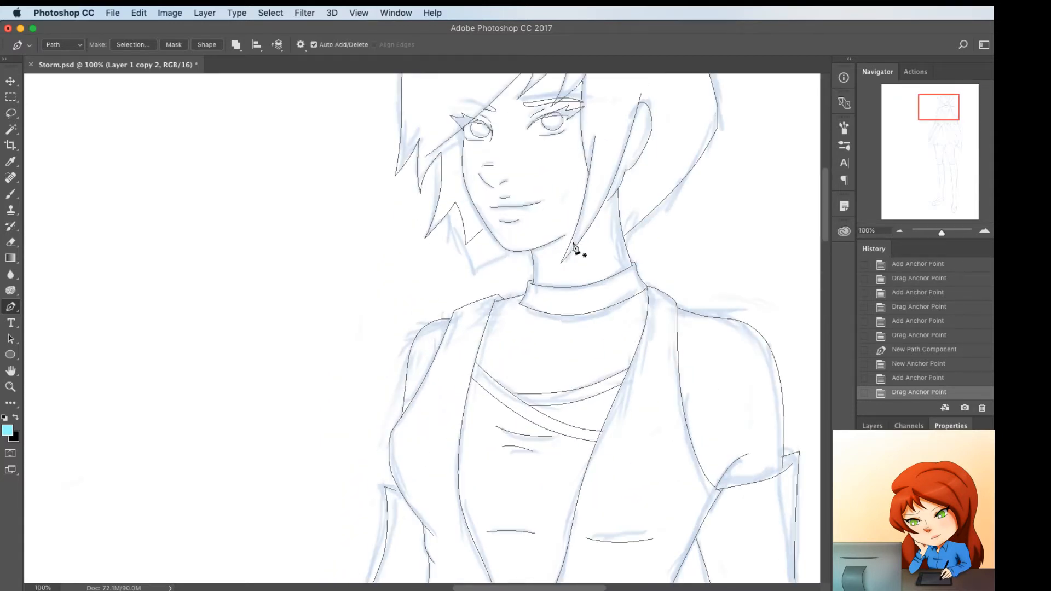
scroll(575, 249, "up", 3)
left_click(605, 283)
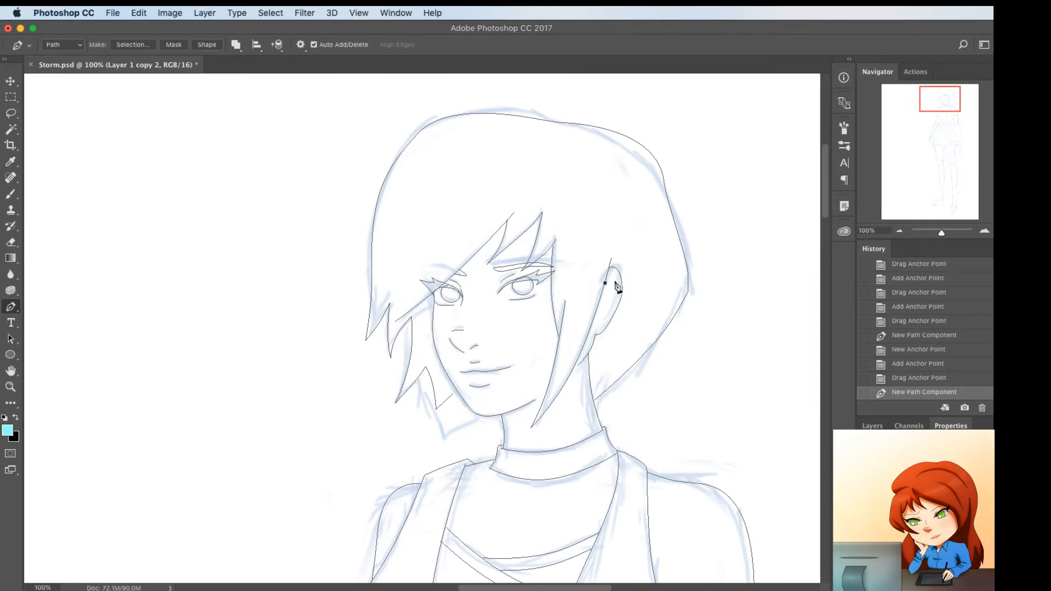
left_click(615, 279)
left_click(610, 281)
left_click_drag(609, 280, 609, 279)
Add a second short curved fold across the middle of the ear, bending it to follow the inner ear shape
left_click(601, 302, "super")
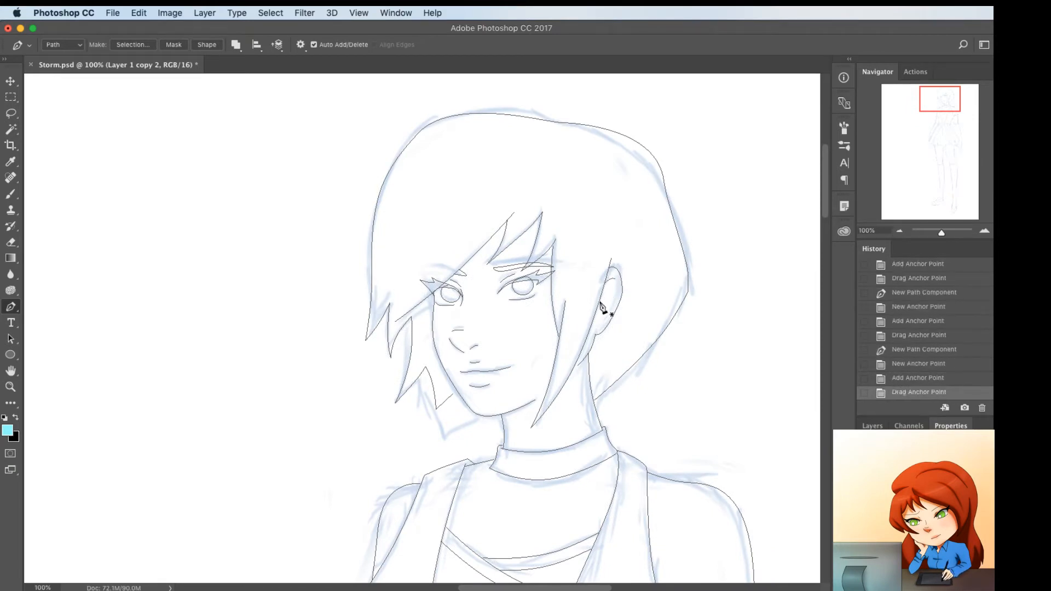
left_click(617, 294)
left_click(609, 298)
left_click(600, 301)
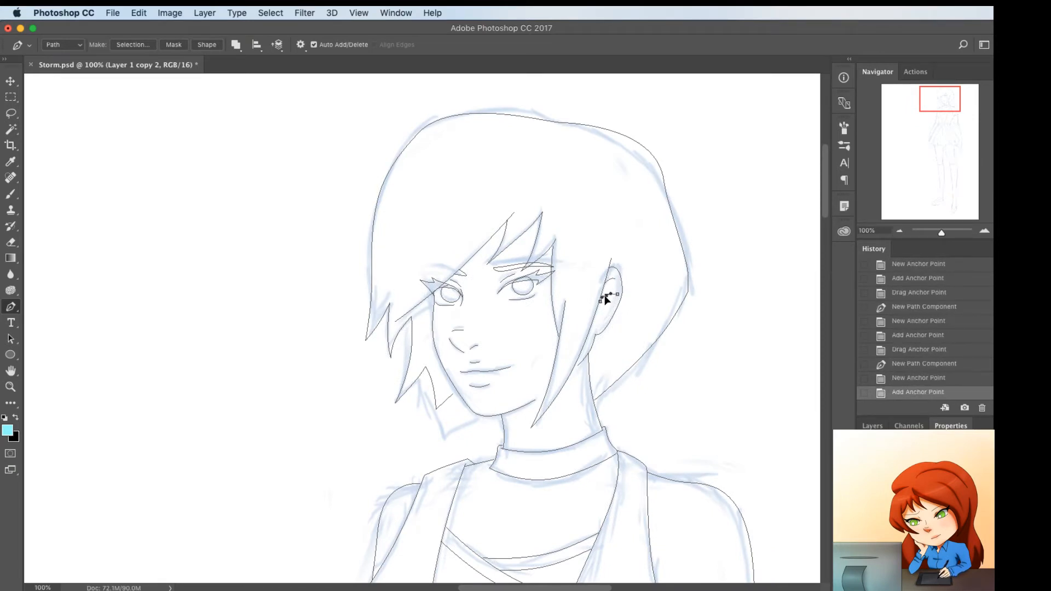
left_click_drag(605, 296, 601, 303)
left_click(603, 299)
Draw a small curved line in the lower ear beside the hair strand, undoing the first misplaced starting point
left_click(602, 316, "super")
left_click(595, 325)
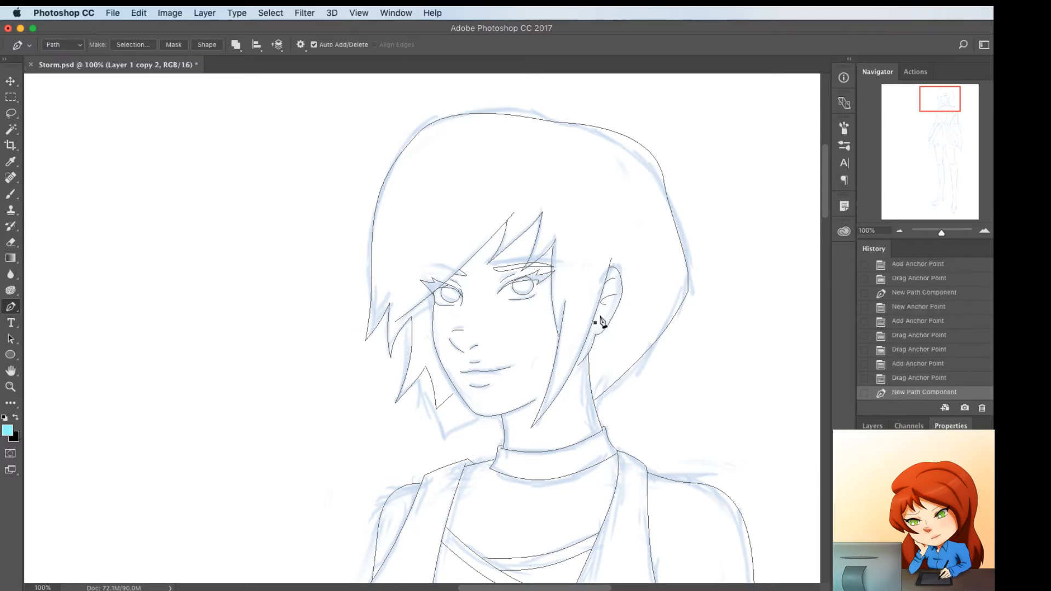
key("super+z")
left_click(599, 314)
left_click(596, 311)
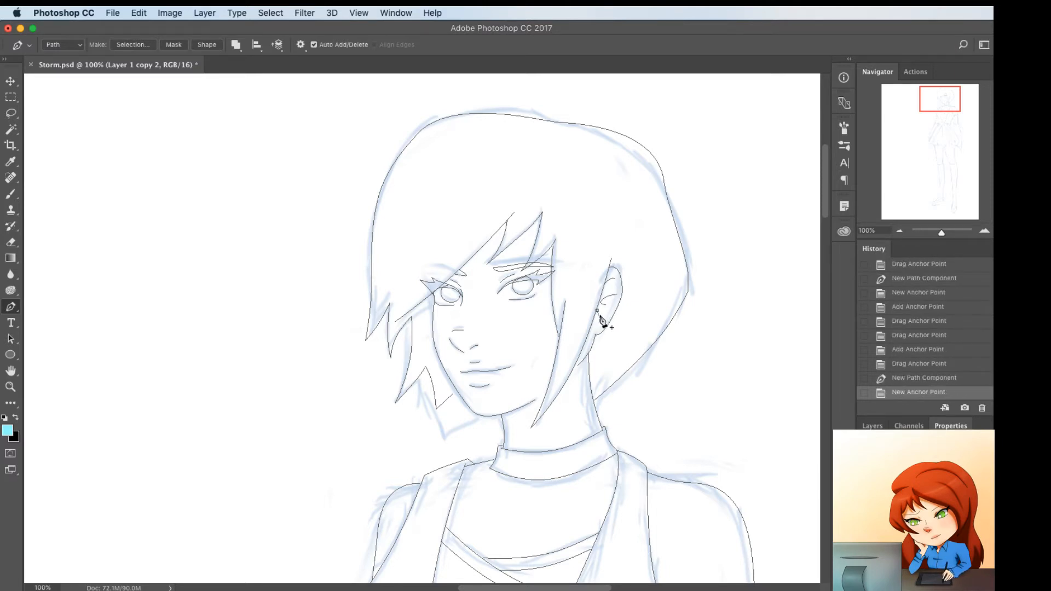
left_click(597, 315)
left_click_drag(596, 321, 599, 318)
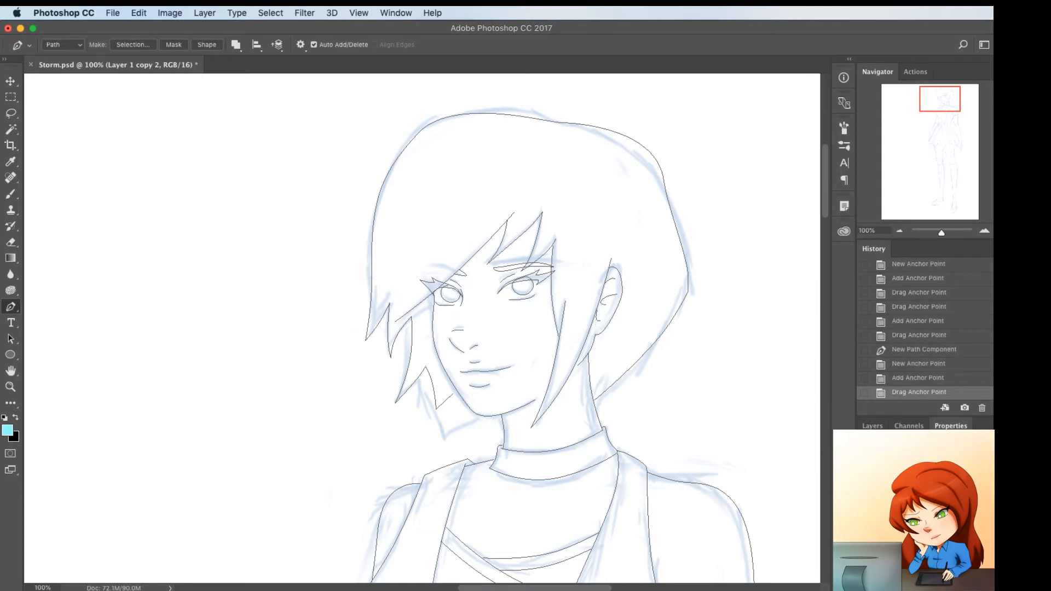
Hide the blue sketch layer and review the complete path drawing from head to shoes
left_click(871, 426)
left_click(864, 498)
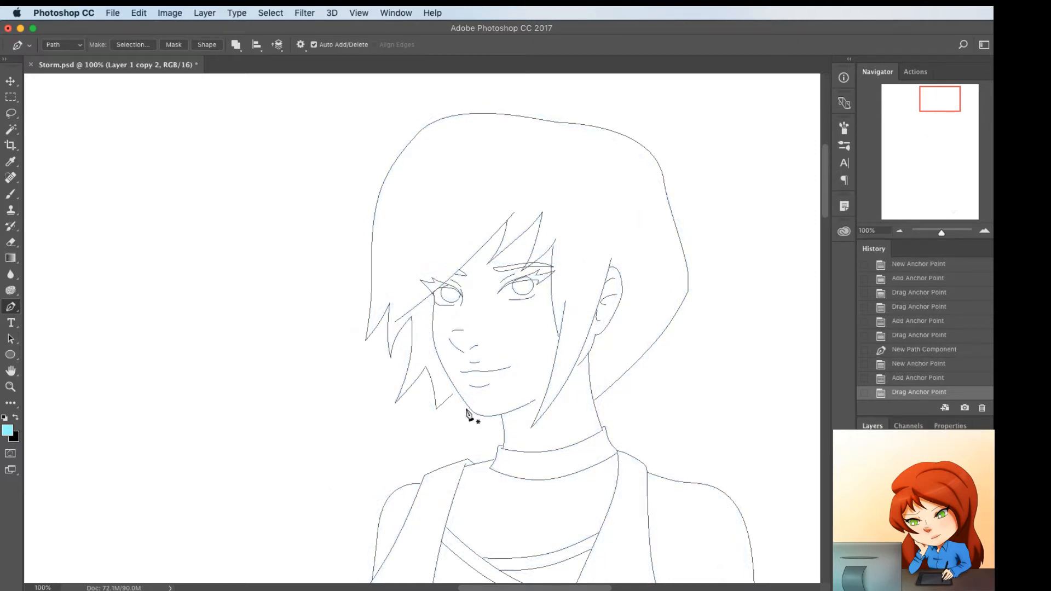
key("super+minus")
key("super+minus")
key("super+minus")
key("super+minus")
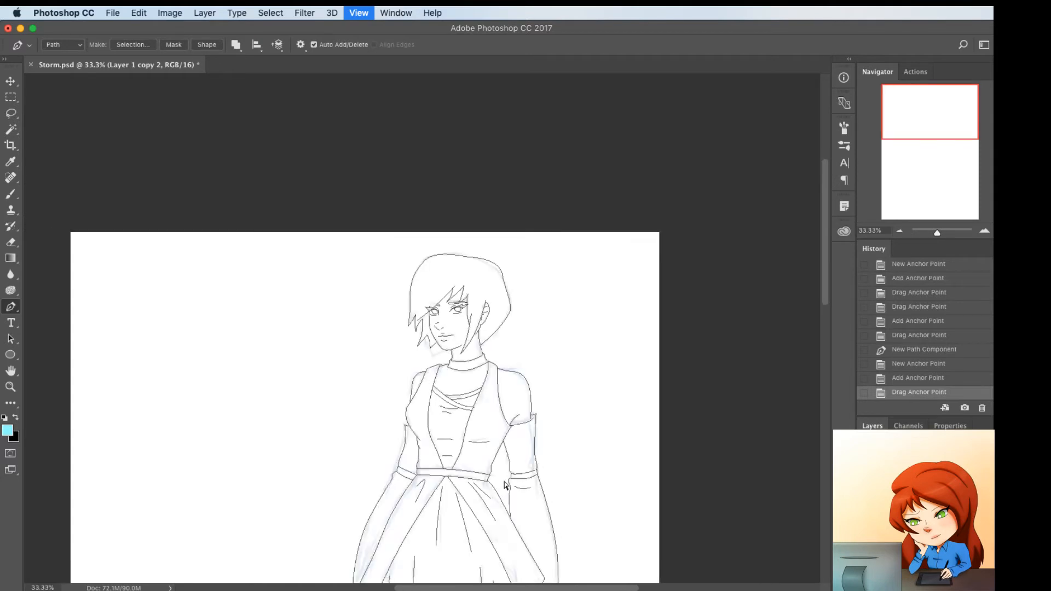
scroll(508, 487, "down", 10)
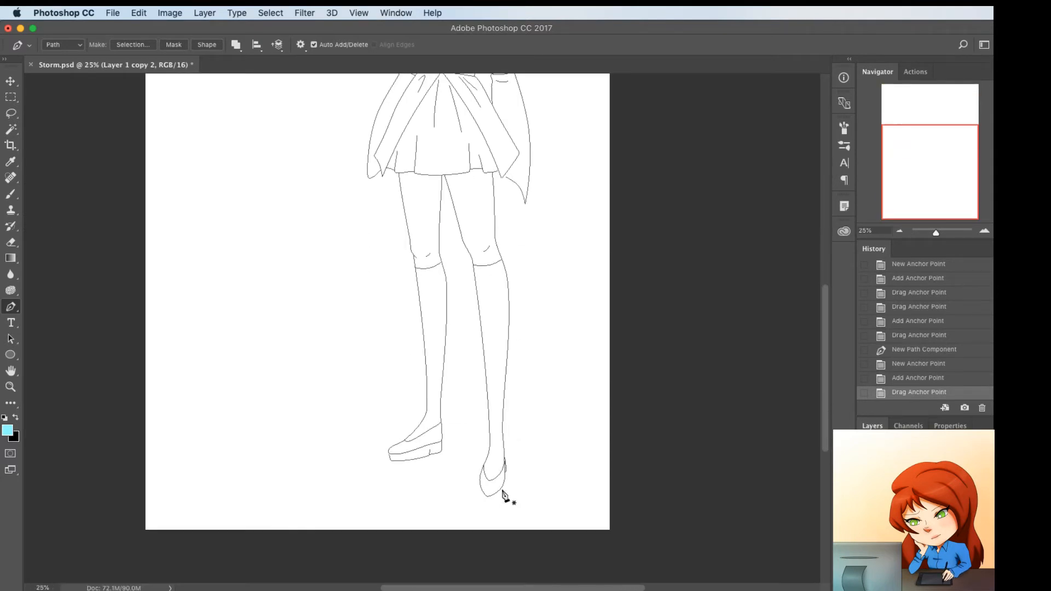
scroll(545, 487, "up", 6)
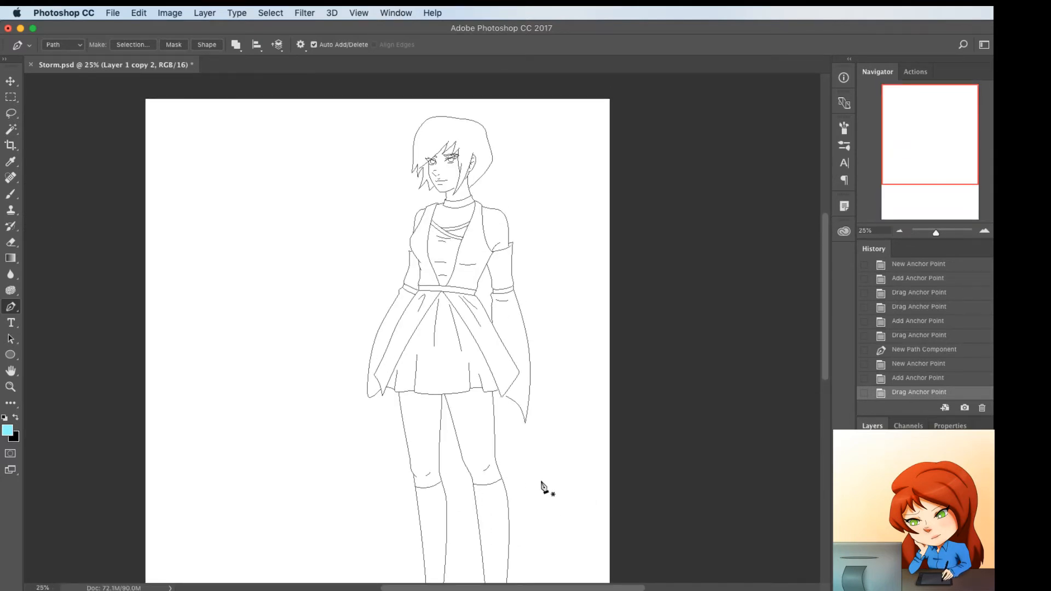
Save the document and add a new layer named Line, with the colours reset to default black and white
key("super+s")
key("shift+super+n")
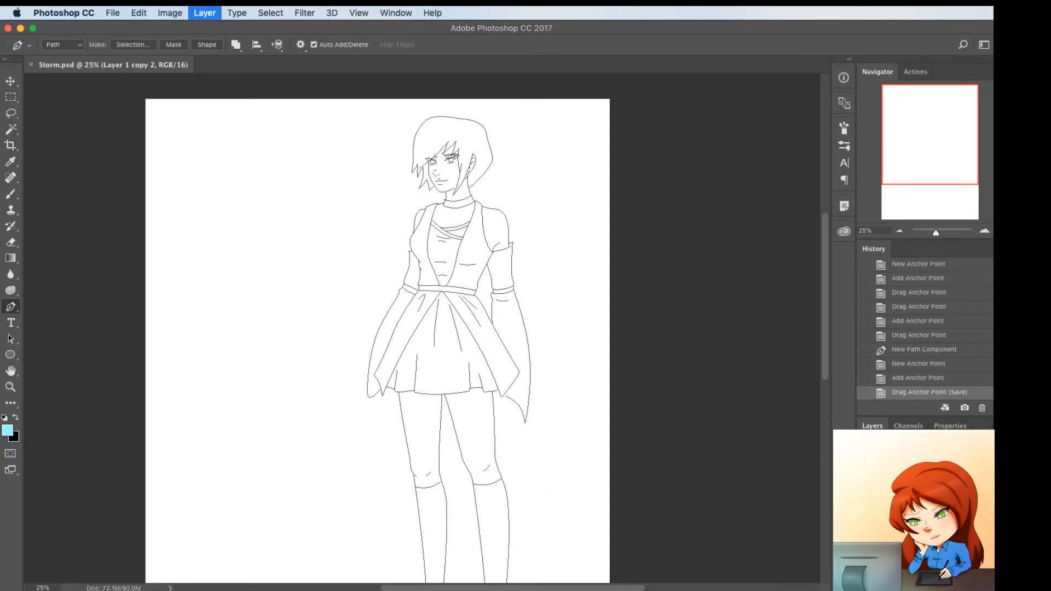
type("Line")
key("Return")
key("d")
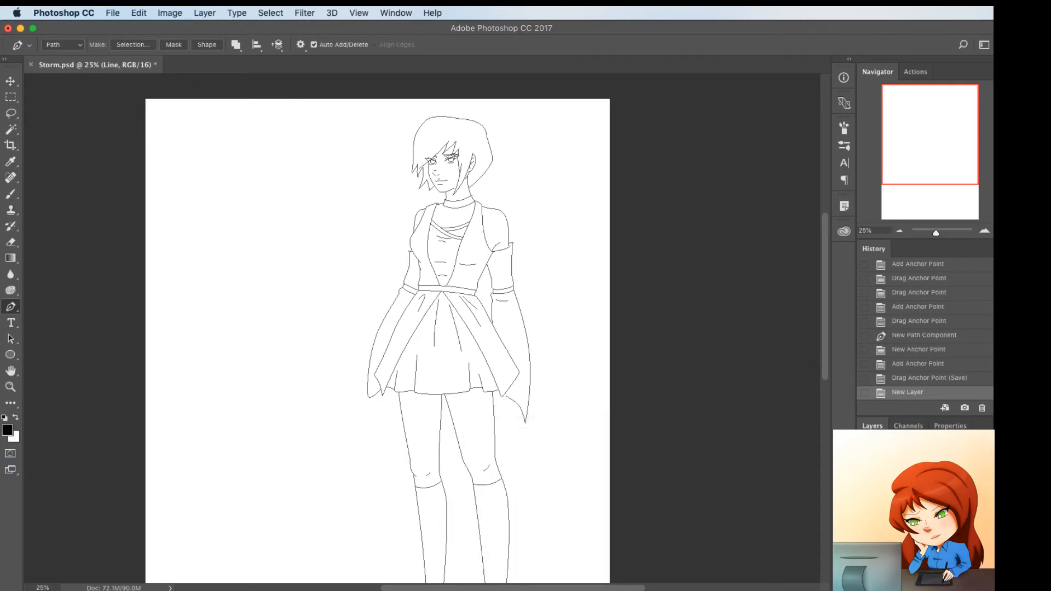
Nudge the end anchor of the hair outline's left side onto the face contour near the jaw
key("super+1")
scroll(635, 219, "up", 10)
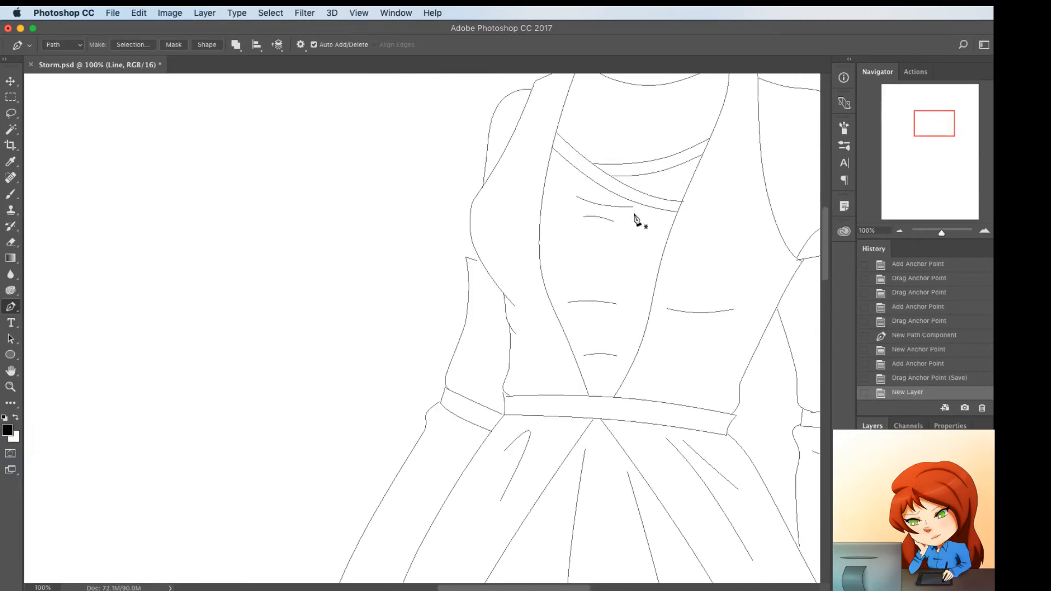
scroll(629, 223, "down", 5)
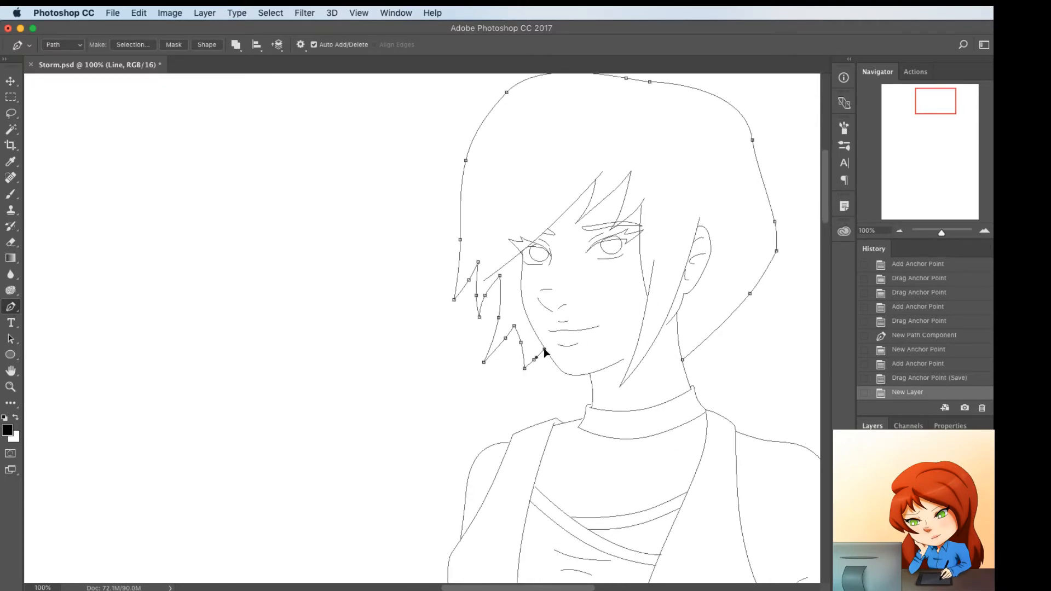
left_click_drag(544, 349, 544, 349)
left_click(682, 357, "super")
left_click(710, 289, "super")
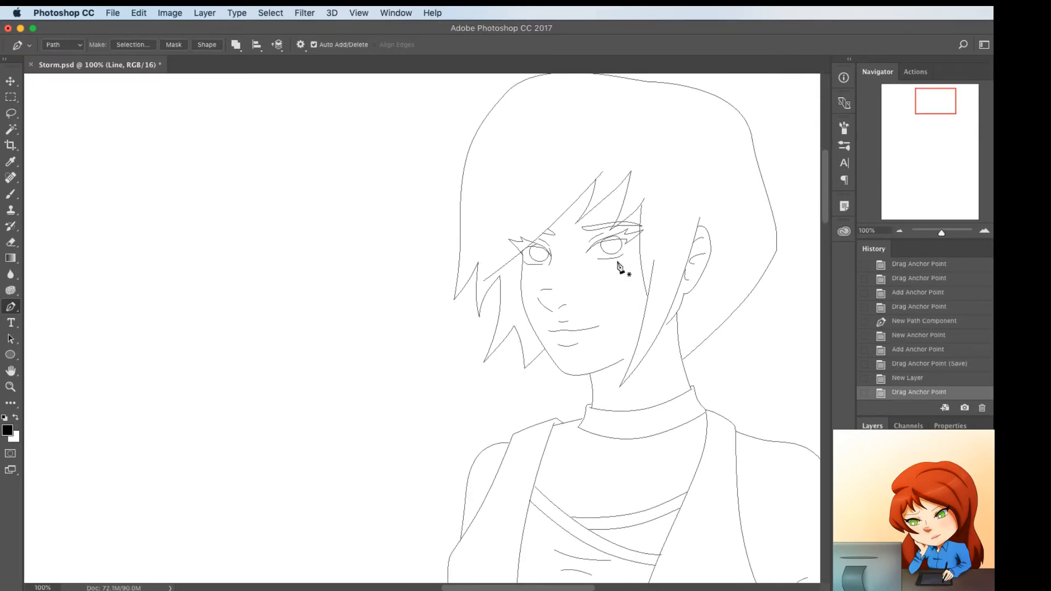
Curve the short shoulder line between left lapel and collar slightly downward, and move the left sleeve's top edge onto the bodice outline
scroll(619, 266, "down", 8)
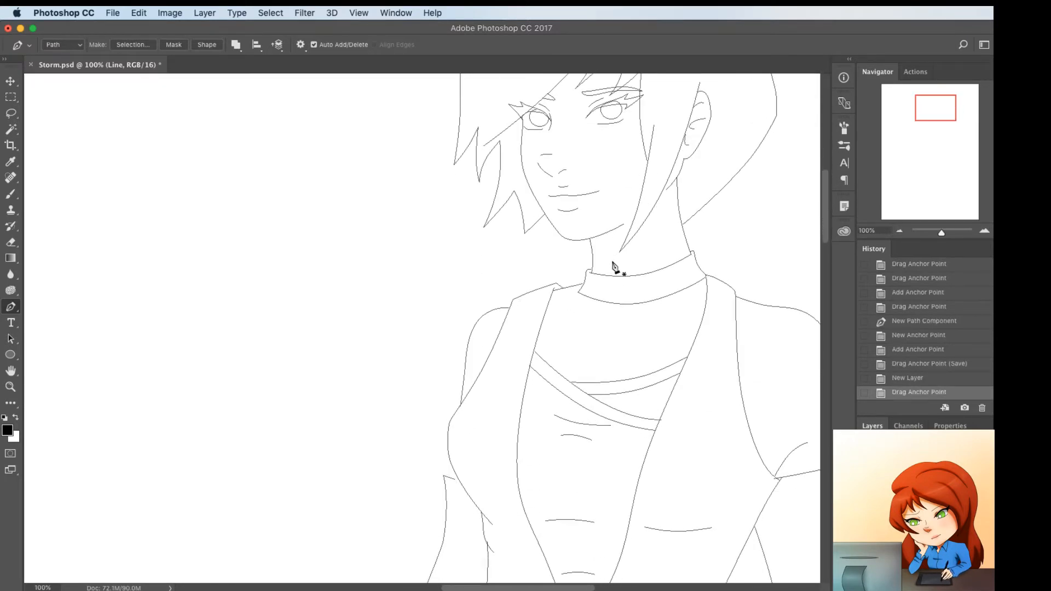
left_click(568, 291, "super")
left_click(570, 288)
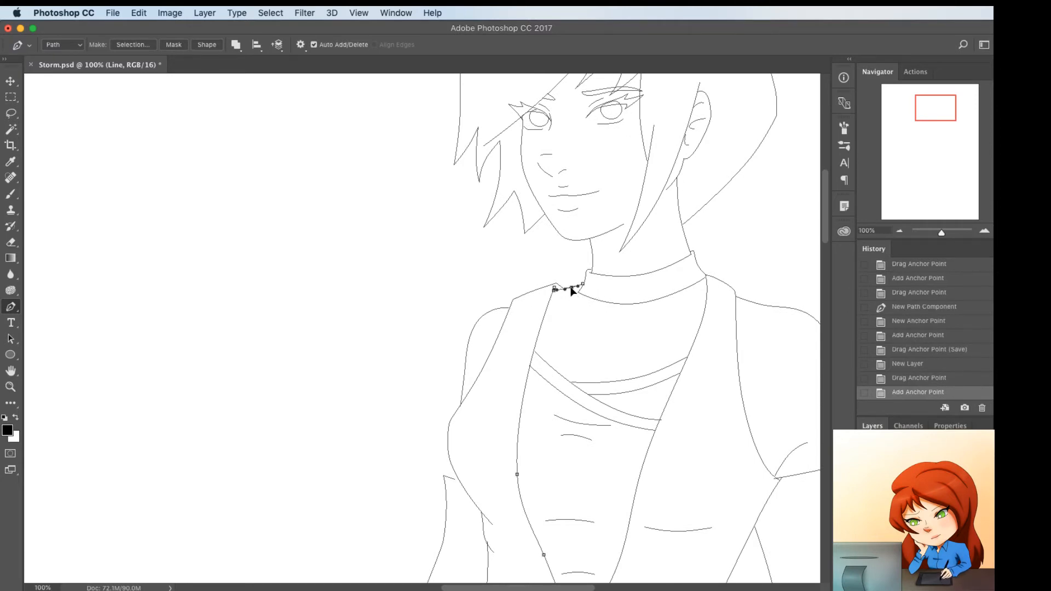
left_click_drag(570, 289, 571, 290)
scroll(554, 331, "down", 10)
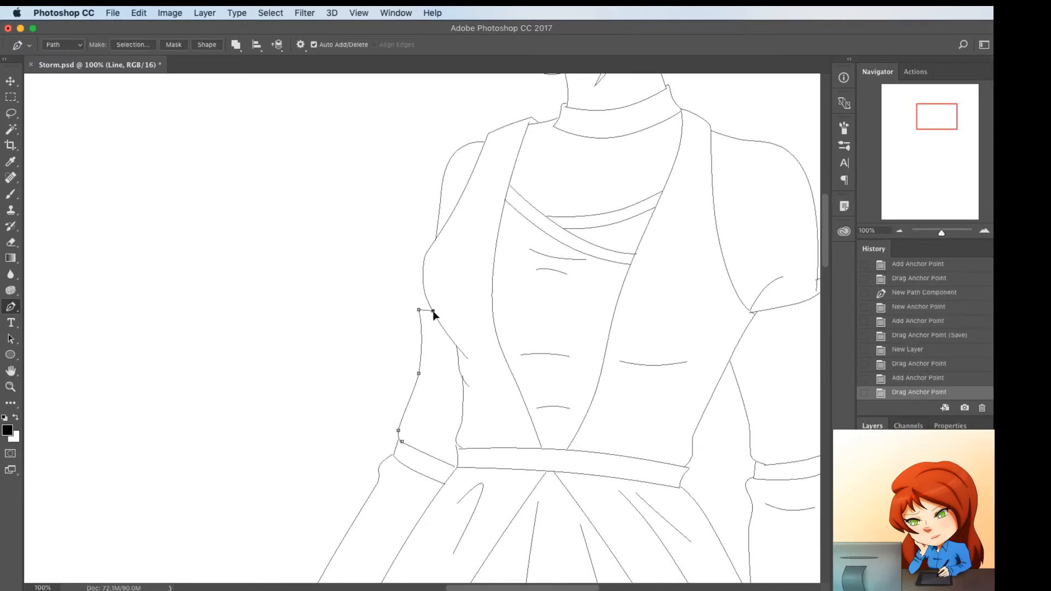
left_click_drag(434, 315, 435, 316)
Extend the right armhole line and adjust the adjoining sleeve anchors at the armpit, then align the sleeve's outer top edge with the arm
scroll(582, 301, "down", 5)
scroll(581, 300, "right", 5)
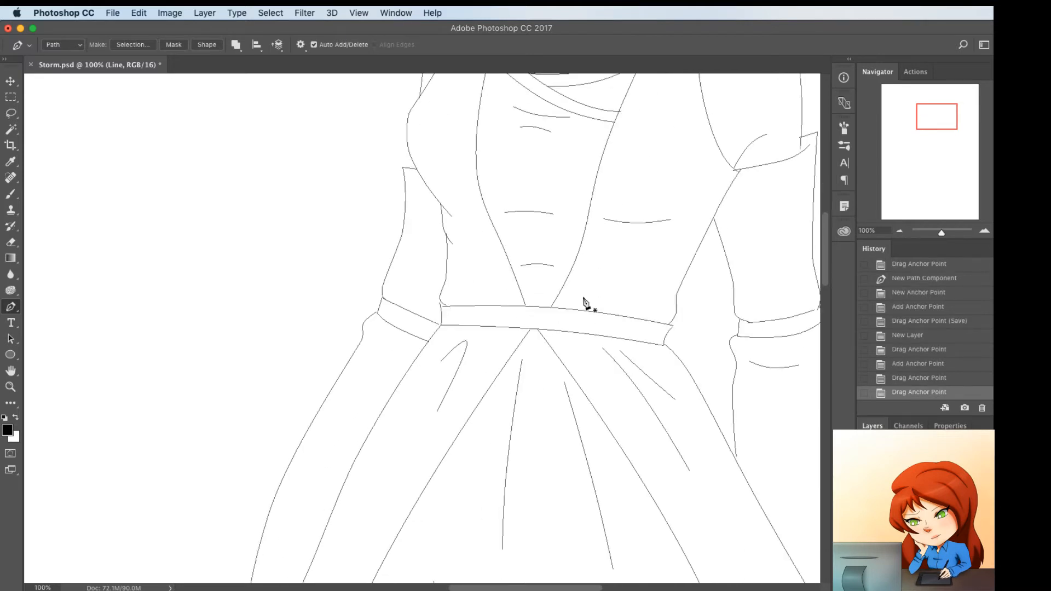
left_click(646, 224, "super")
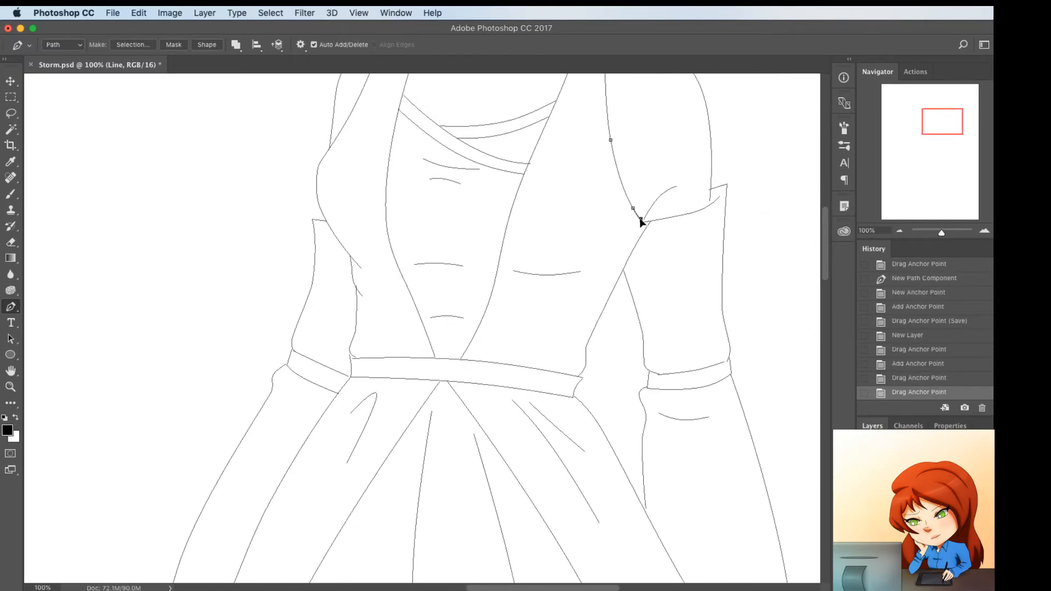
left_click_drag(643, 222, 649, 225)
left_click(646, 222, "super")
left_click(646, 221, "super")
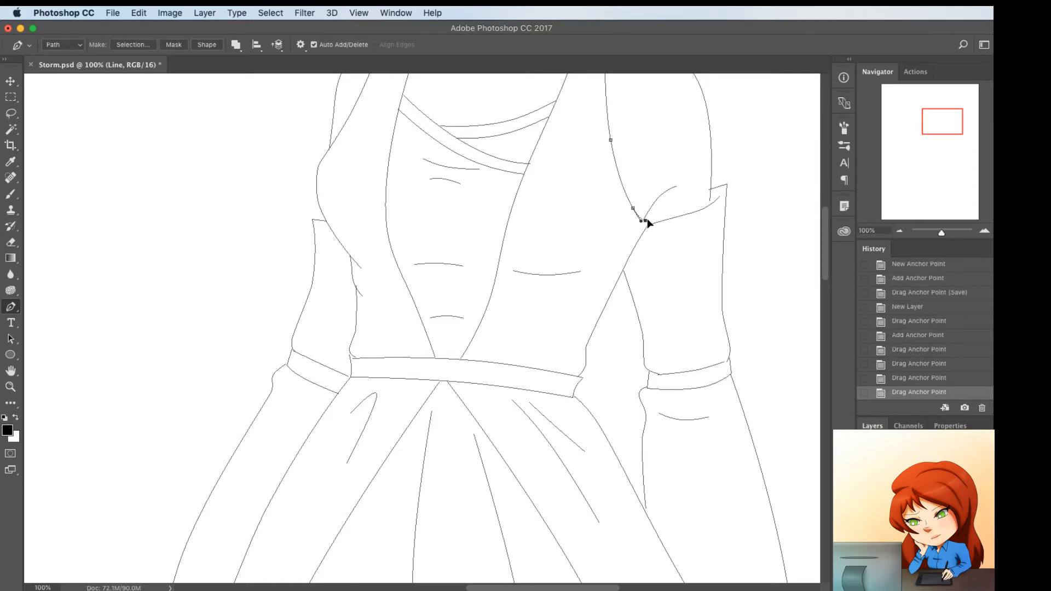
left_click(647, 222)
left_click(651, 221)
left_click_drag(647, 216, 647, 216)
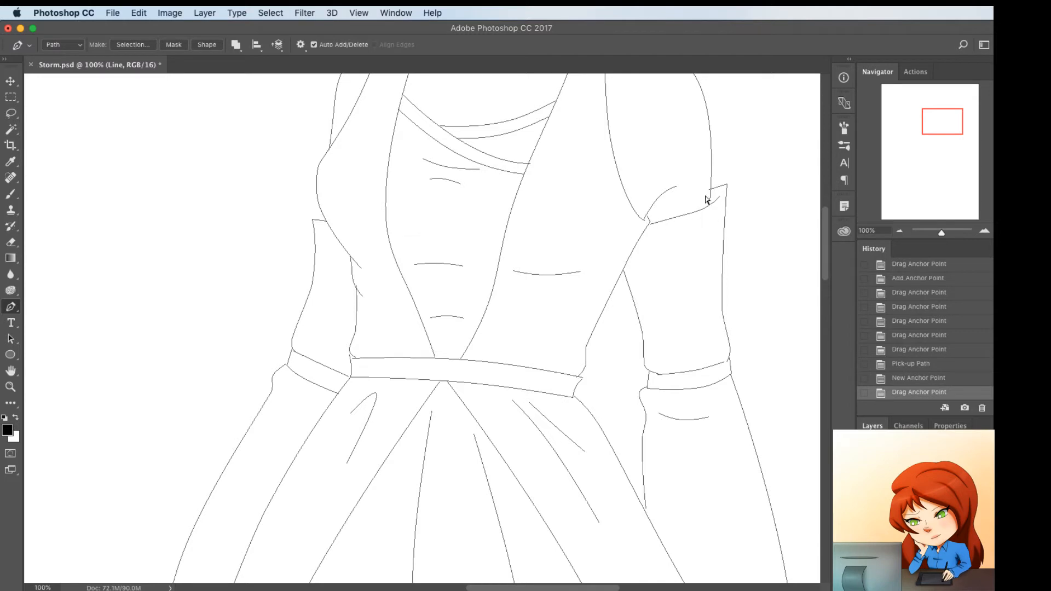
left_click_drag(709, 192, 711, 194)
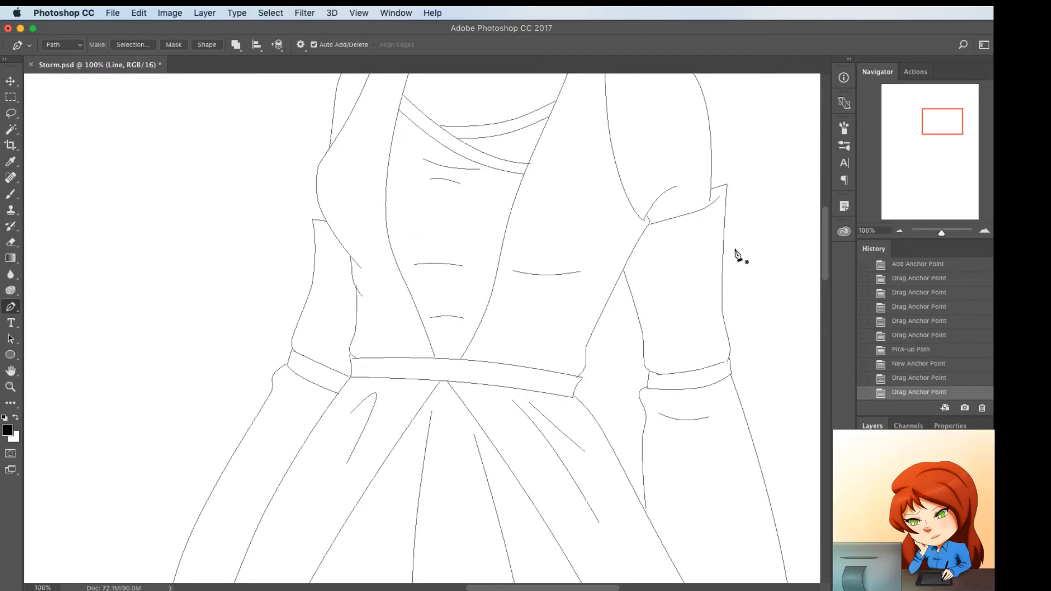
Nudge the small side fold's anchor onto the bodice's left edge above the waistband
scroll(734, 255, "down", 5)
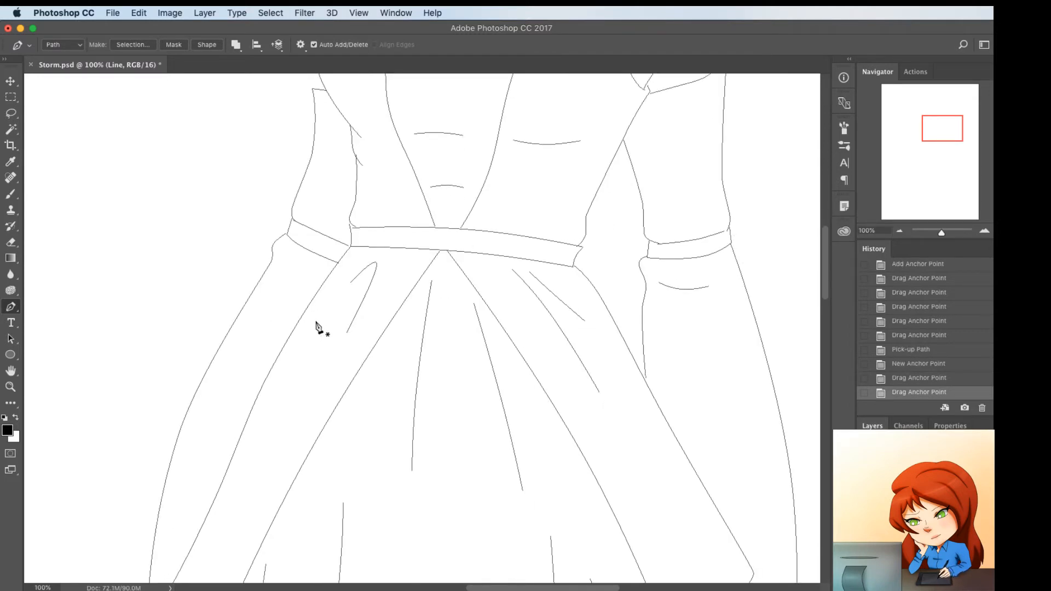
scroll(356, 237, "down", 2)
scroll(359, 240, "up", 6)
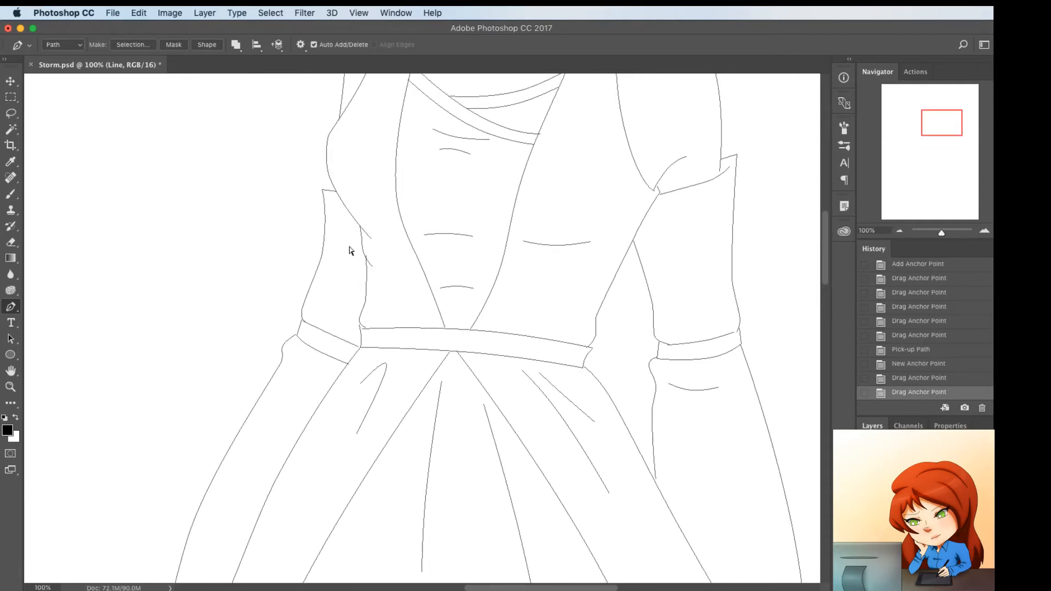
left_click(365, 262, "ctrl")
left_click(365, 260, "ctrl")
Join the right sleeve hem's end to the overskirt edge and align the right end of the skirt hem with the overskirt
scroll(396, 266, "down", 5)
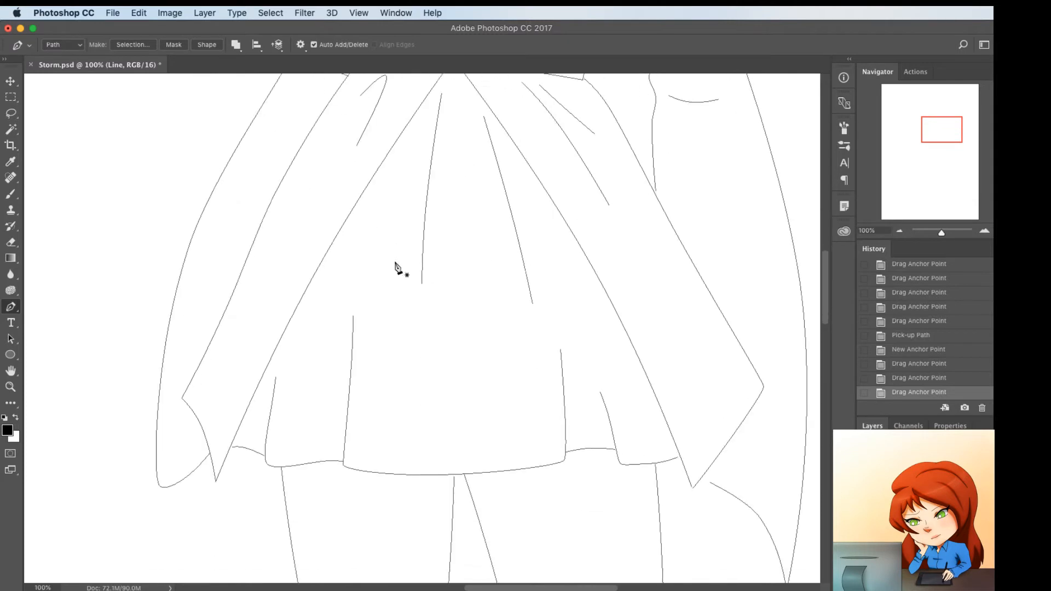
scroll(397, 268, "down", 4)
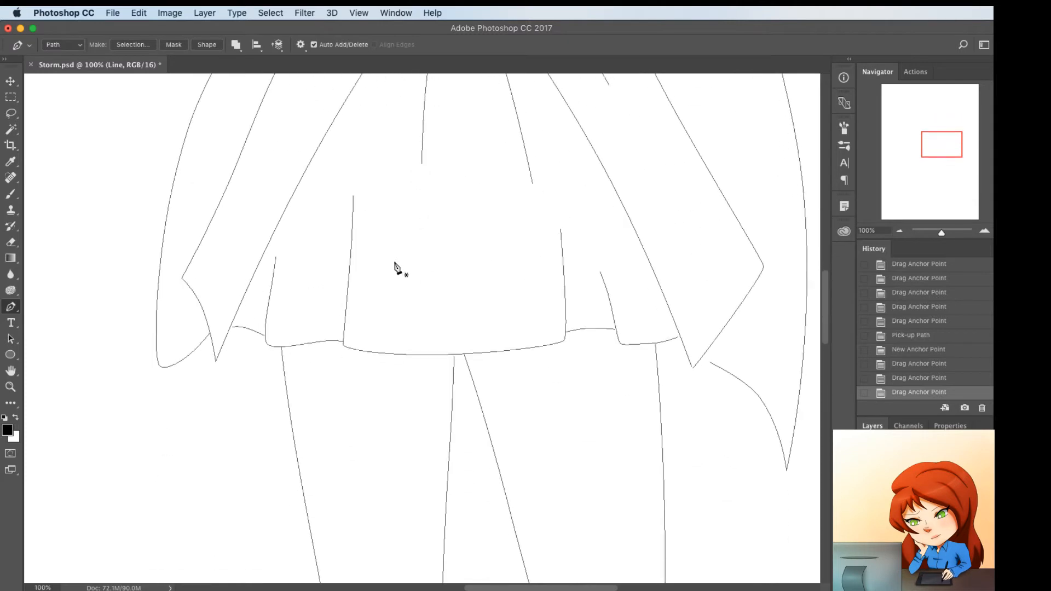
left_click(702, 358, "ctrl")
left_click(673, 383, "ctrl")
left_click(677, 338, "ctrl")
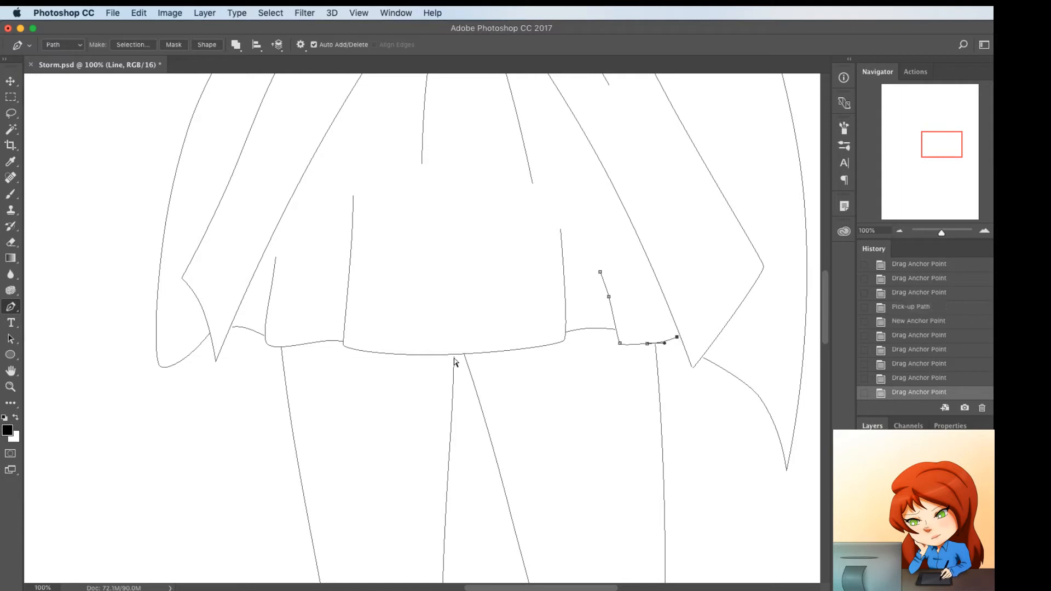
scroll(454, 362, "down", 20)
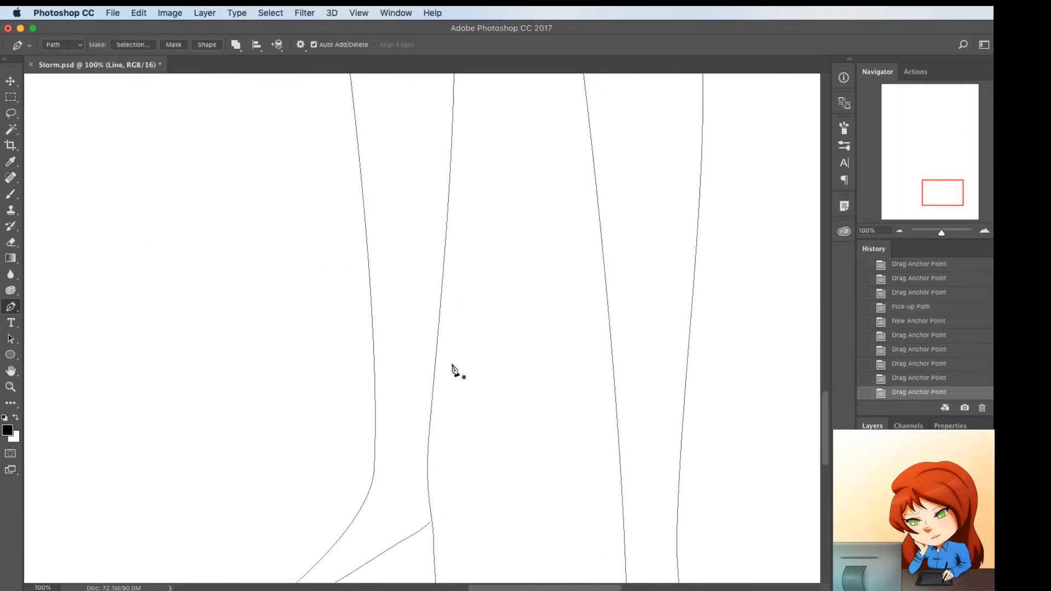
scroll(454, 370, "up", 10)
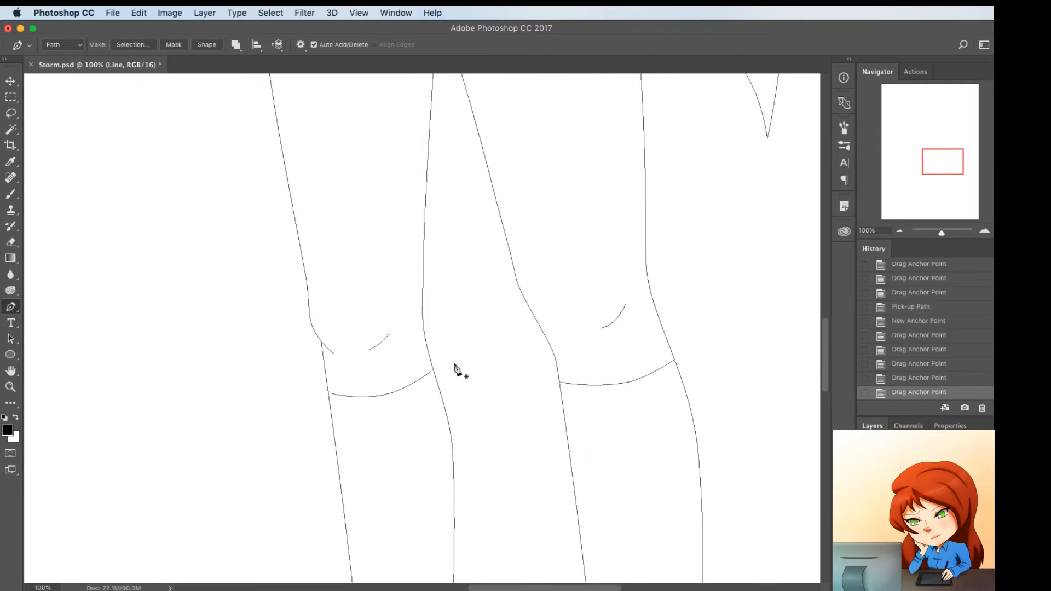
Add anchor points to the right shoe's upper left edge and reshape it into a rounder curve beside the ankle
scroll(456, 367, "down", 12)
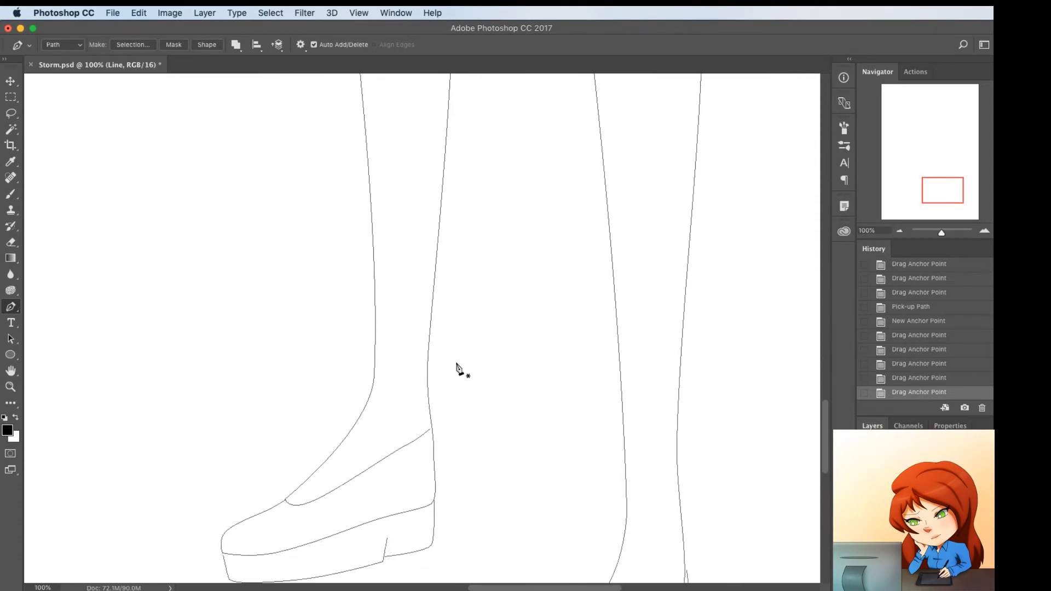
scroll(457, 370, "down", 5)
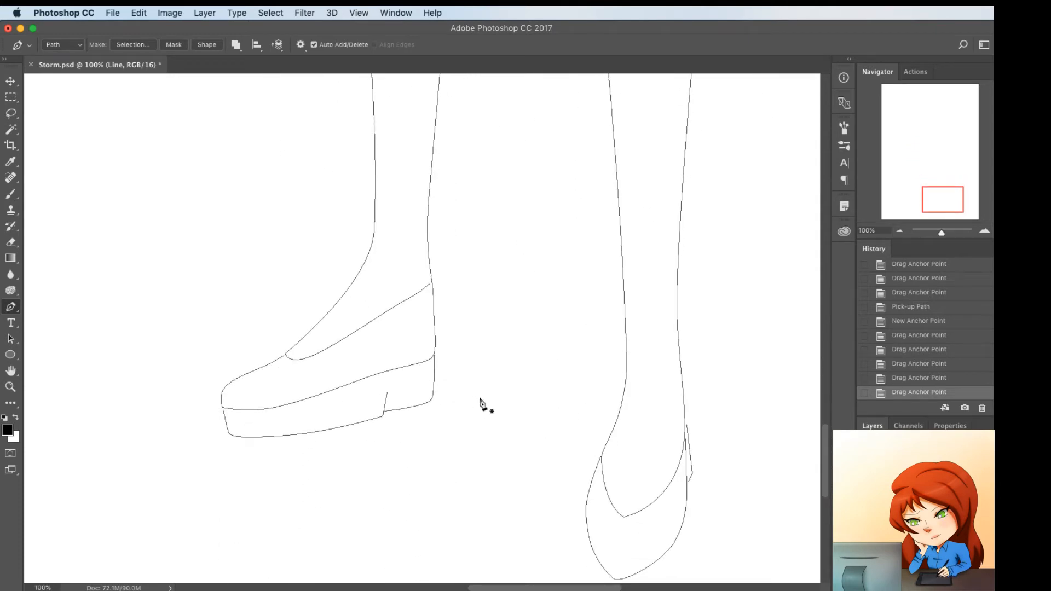
left_click(592, 471, "ctrl")
left_click(597, 454)
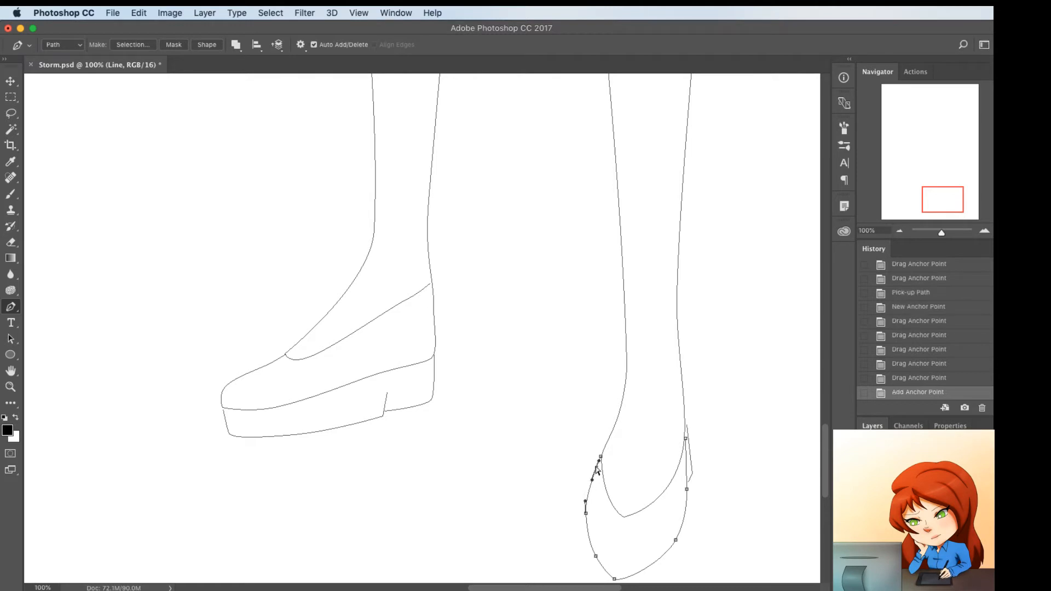
left_click_drag(595, 461, 587, 489)
left_click(589, 489)
Add an anchor where the right ankle meets the shoe, and raise the lowest point of the shoe's opening slightly
left_click(604, 451, "ctrl")
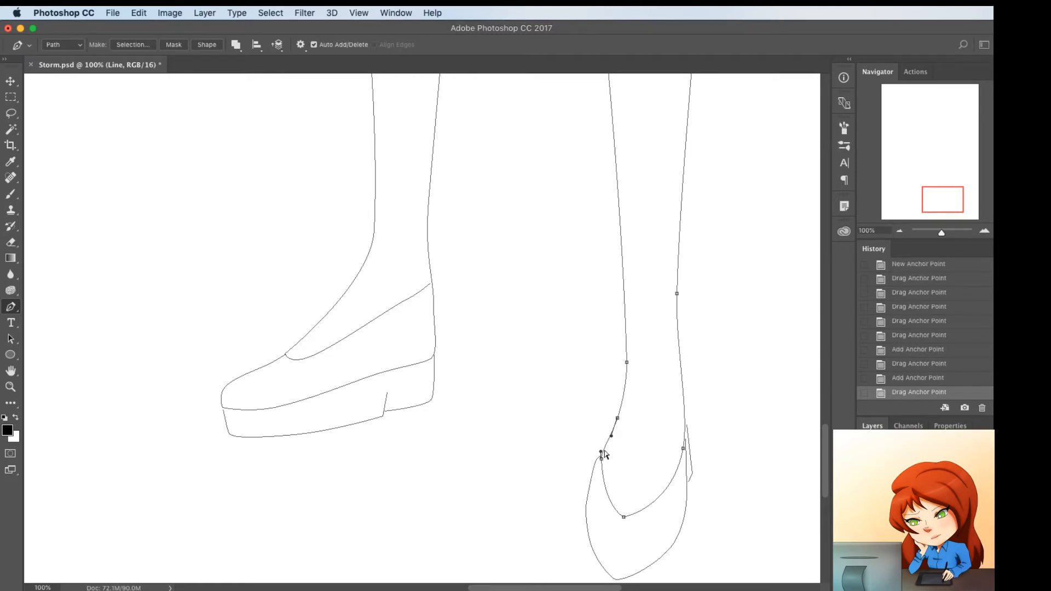
left_click(605, 443)
left_click_drag(605, 443, 604, 445)
left_click(628, 489, "super")
left_click(623, 513, "ctrl")
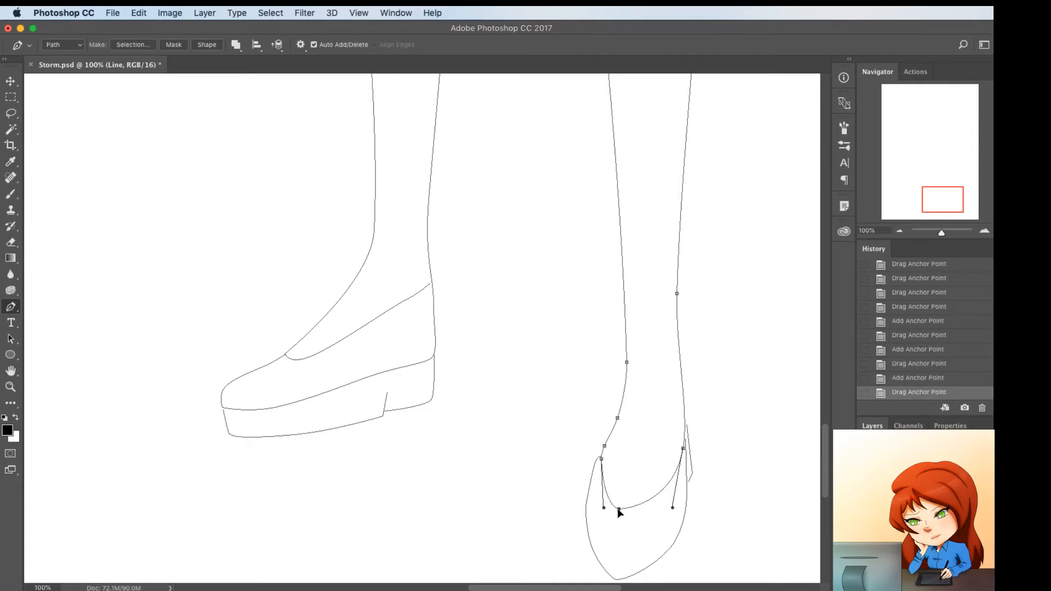
left_click_drag(618, 512, 619, 510)
Raise the right shoe's toe tip and pull the adjoining right-side anchor inward to shorten the front
left_click(609, 577, "ctrl")
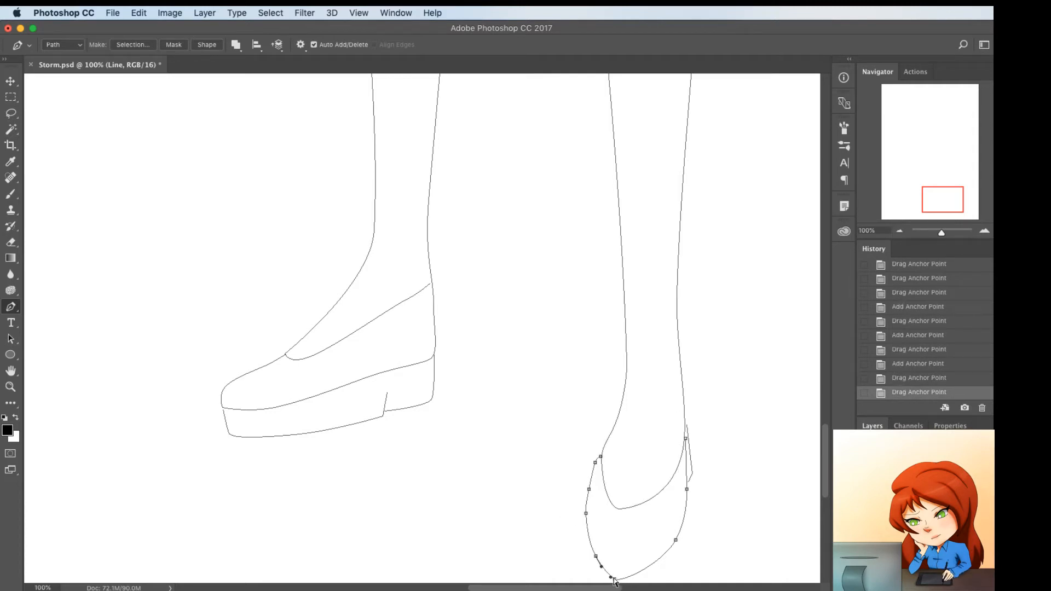
left_click_drag(612, 579, 610, 567)
left_click(676, 539, "ctrl")
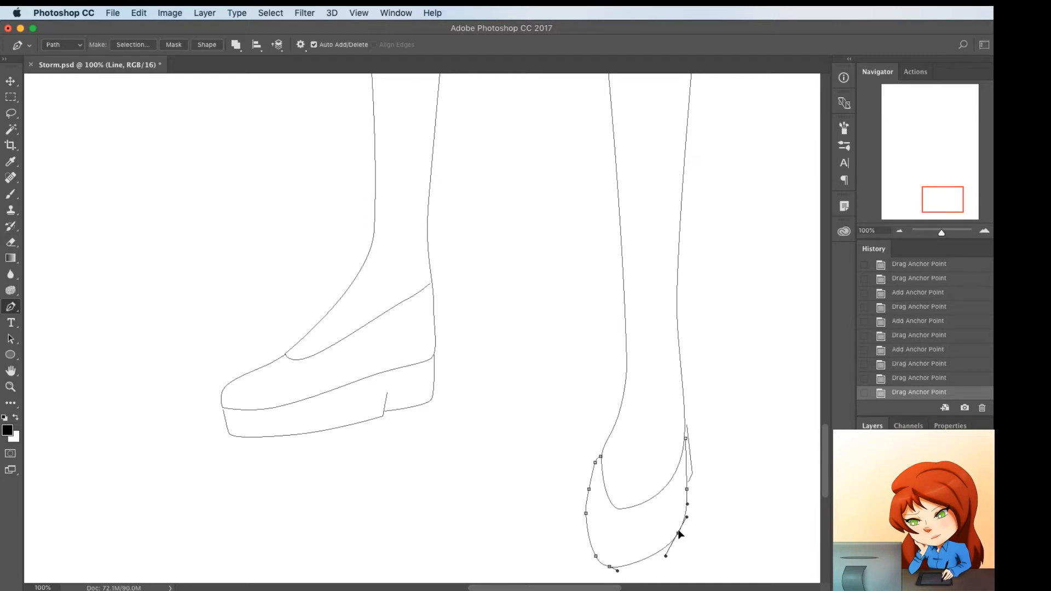
left_click_drag(677, 531, 672, 526)
left_click(679, 541, "super")
Flatten the right shoe's toe by adjusting its bottom segment and lower left anchor
scroll(643, 564, "down", 5)
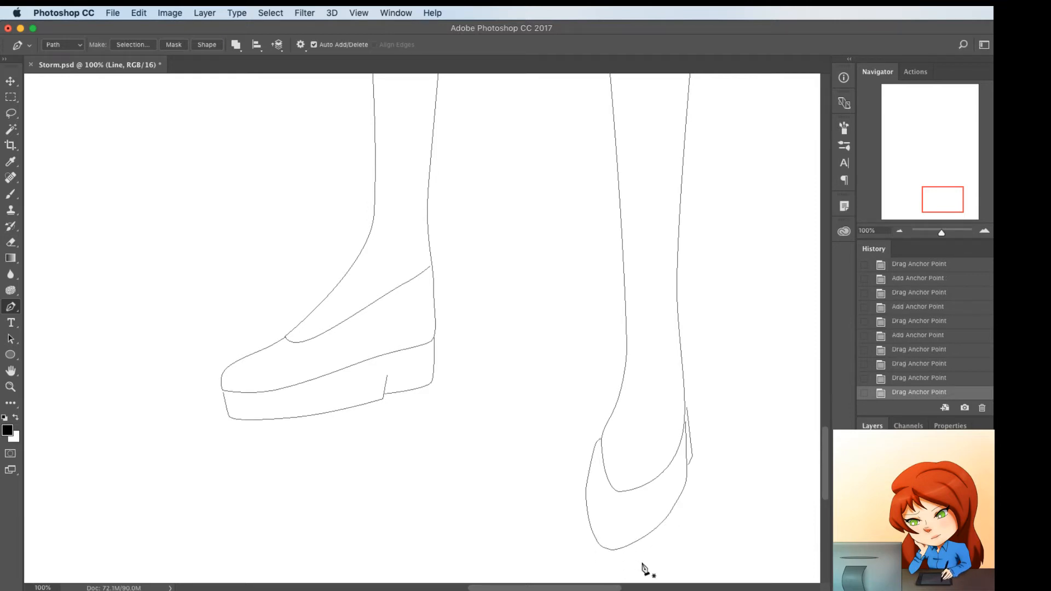
left_click(602, 472)
key("super+z")
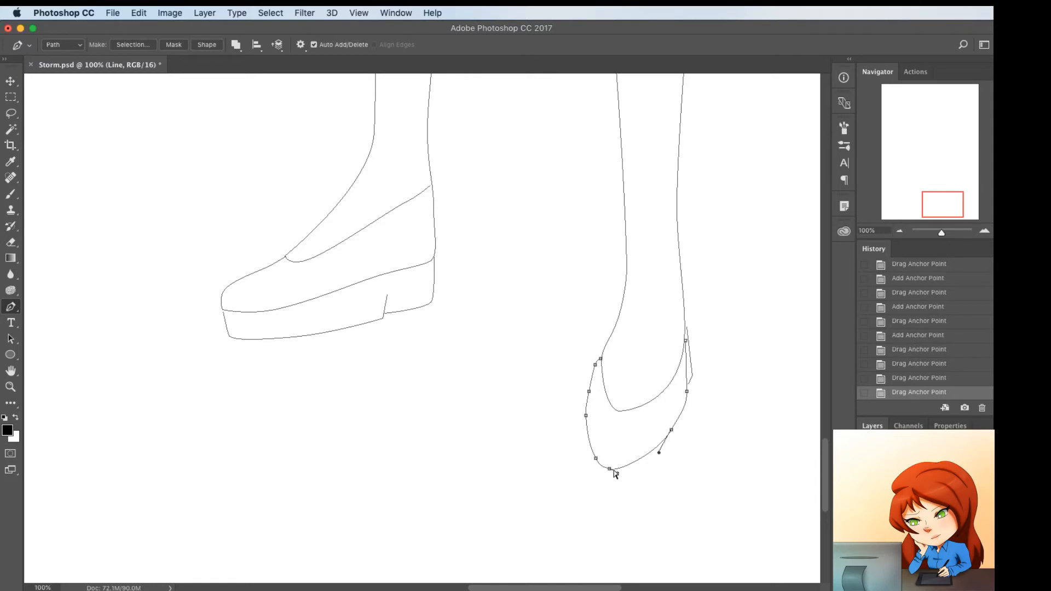
left_click_drag(618, 468, 618, 467)
key("super+z")
left_click(610, 475, "super")
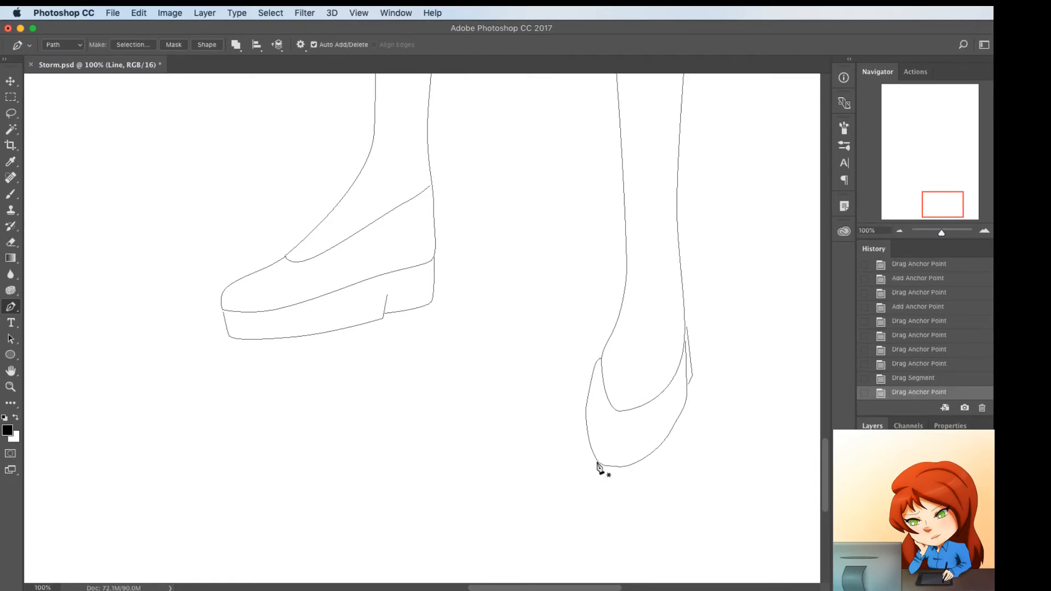
Draw a Pen path for the right shoe's sole, running below the toe and up to the shoe's right edge
left_click(598, 463)
left_click(599, 471)
left_click(664, 472)
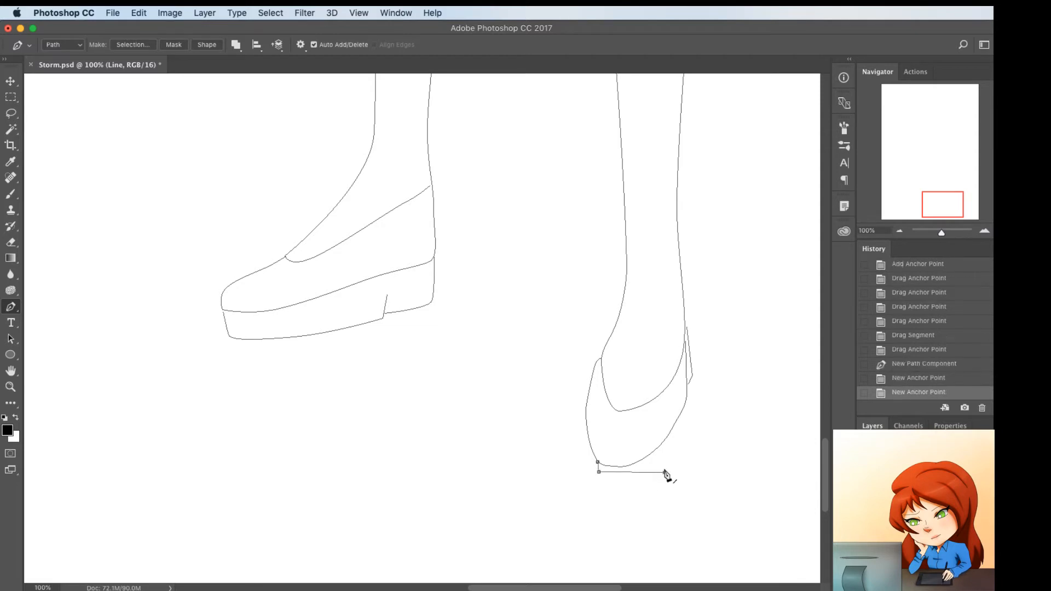
left_click(688, 398)
left_click_drag(688, 400, 687, 400)
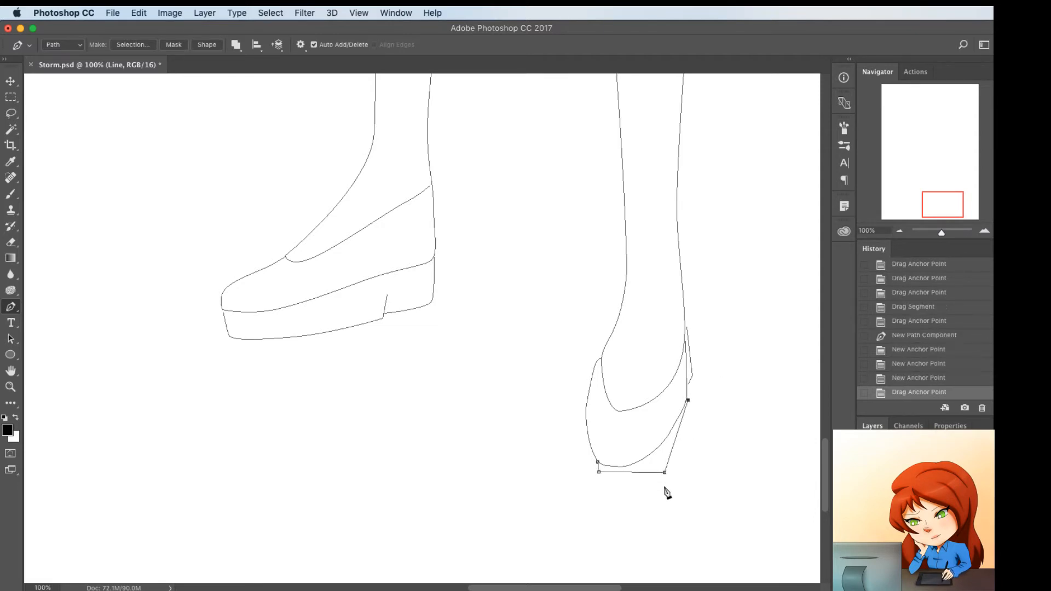
Tighten the right shoe's sole path around the toe and align its left end with the shoe's left edge
mouse_move(664, 471)
left_mouse_down()
mouse_move(642, 482)
mouse_move(670, 460)
mouse_move(659, 466)
left_mouse_up()
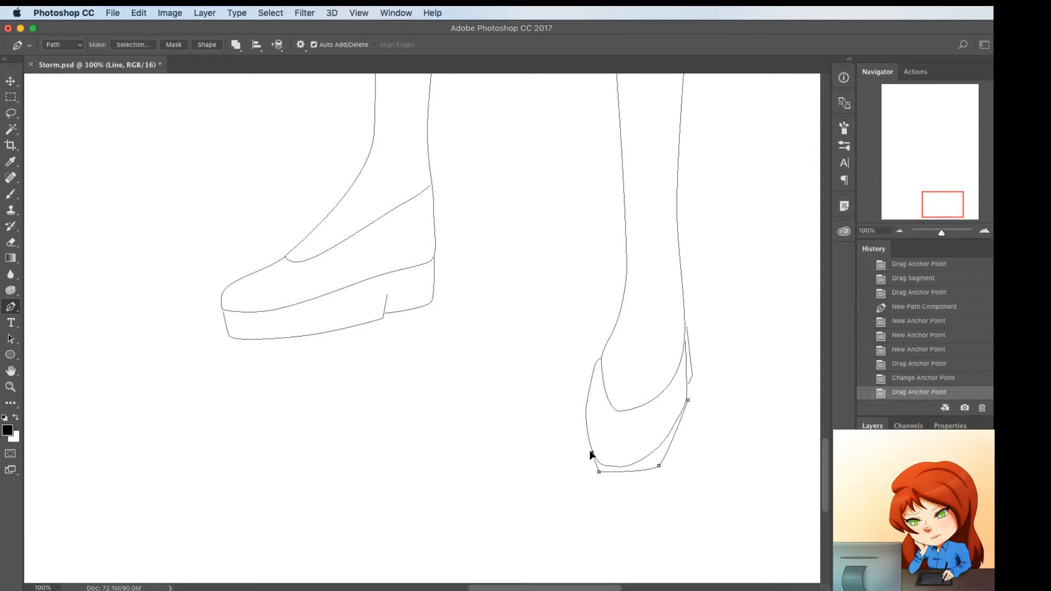
left_click_drag(591, 452, 590, 452)
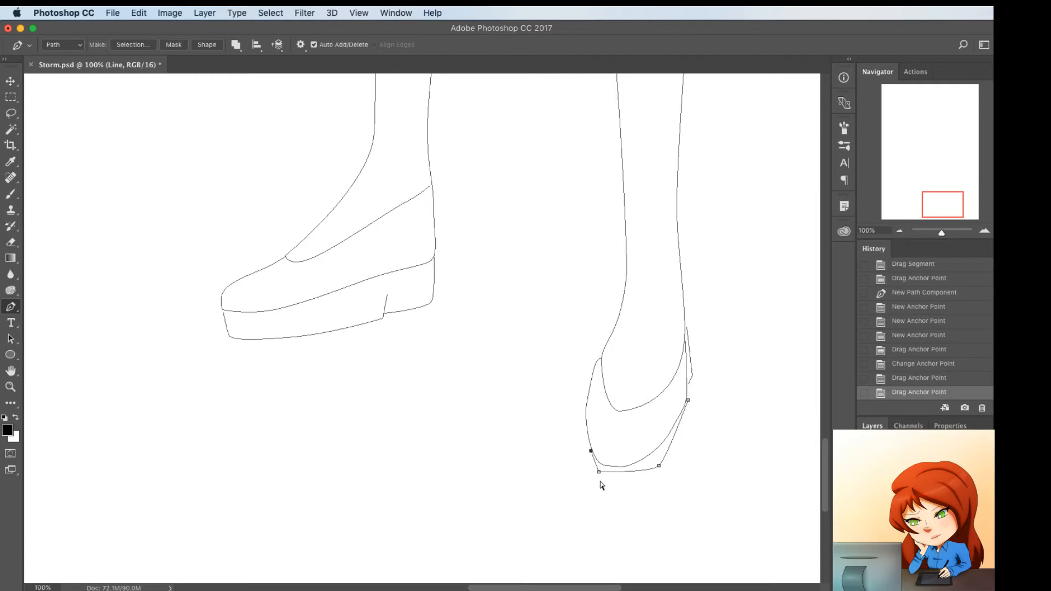
left_click_drag(599, 472, 597, 468)
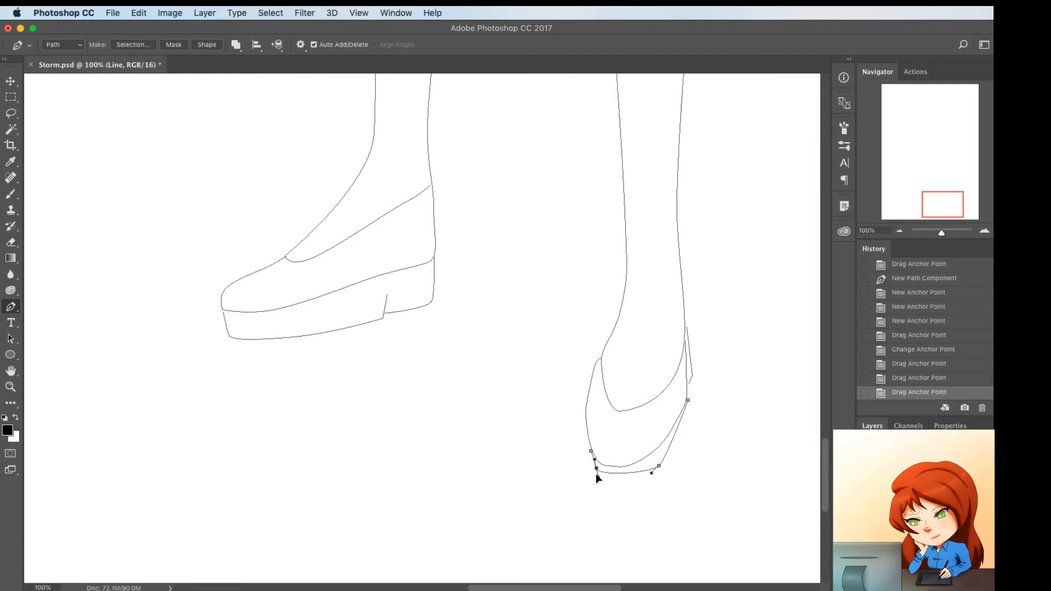
left_click_drag(596, 469, 586, 435)
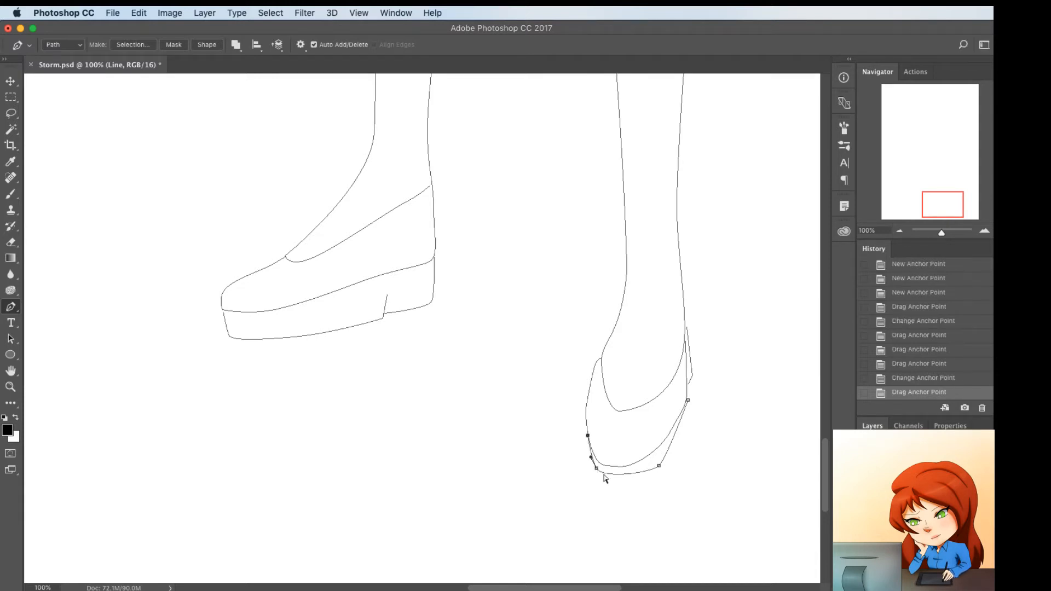
left_click(596, 468)
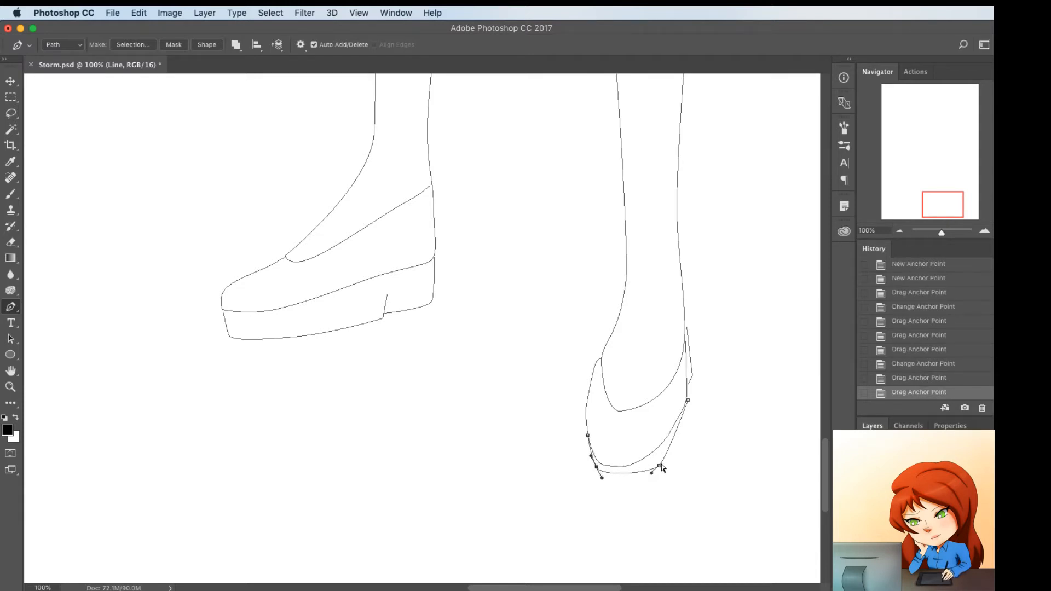
Smooth the right side of the sole path into a curve following the shoe, and deselect the path
left_click_drag(658, 466, 674, 453)
left_click(687, 400)
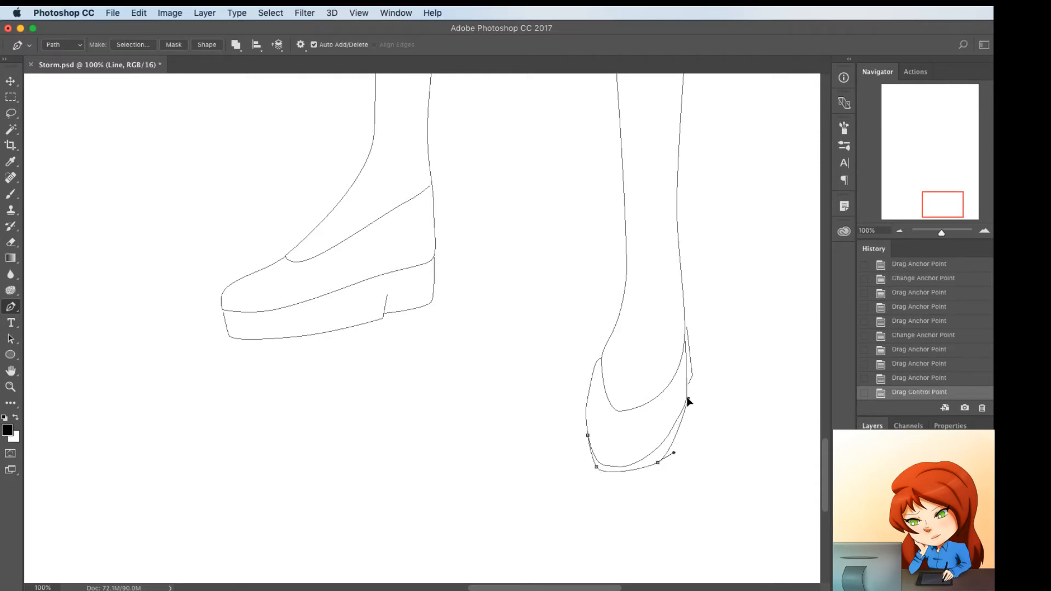
mouse_move(658, 462)
left_mouse_down()
mouse_move(637, 465)
mouse_move(680, 453)
mouse_move(648, 468)
left_mouse_up()
left_click(659, 453, "super")
left_click(607, 519, "super")
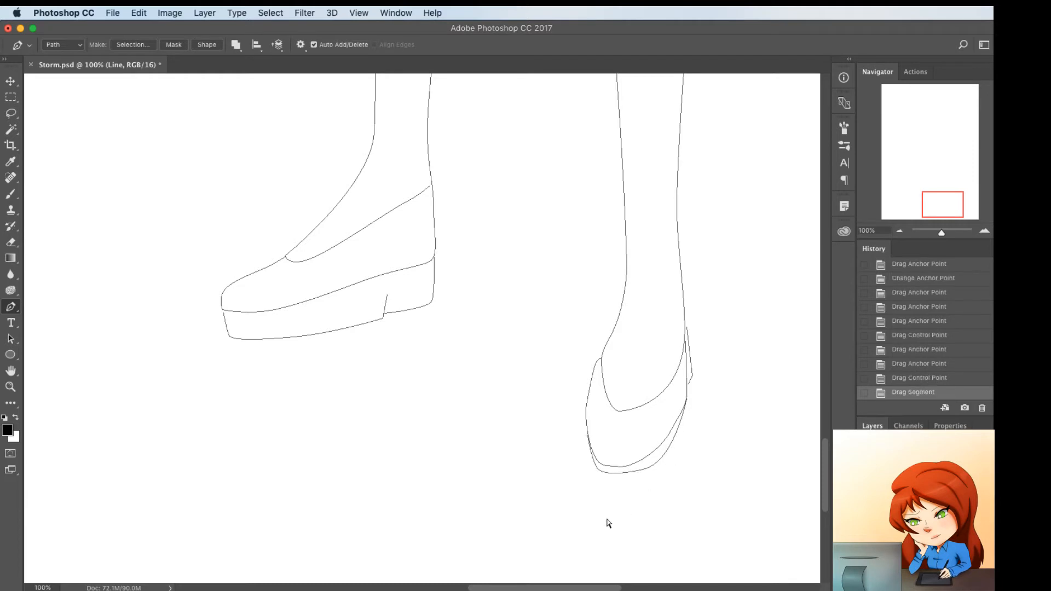
Check the whole figure's line work and save the document
key("super+minus")
key("super+minus")
key("super+minus")
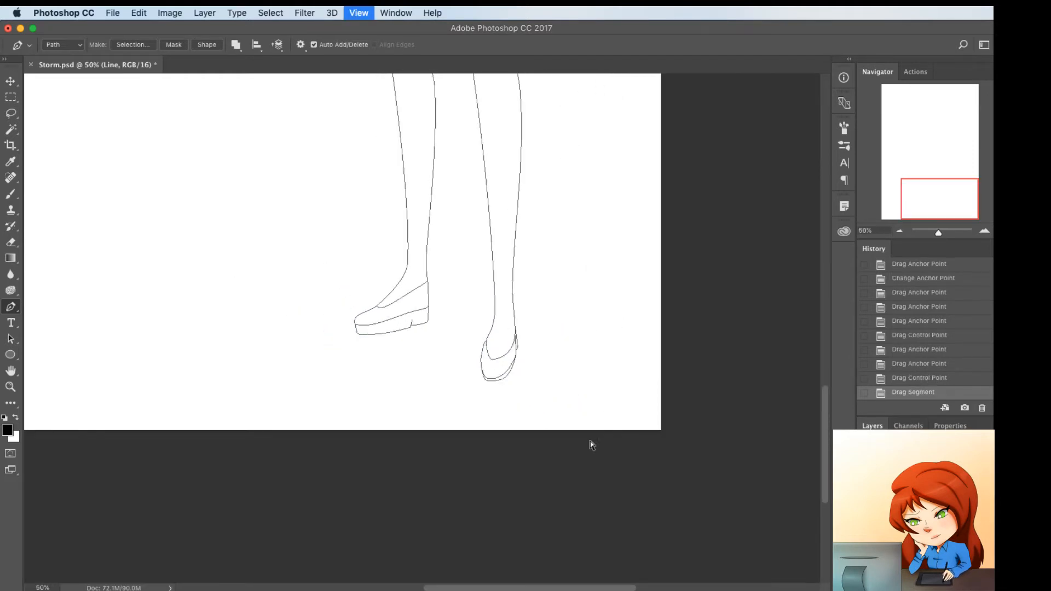
scroll(592, 448, "up", 5)
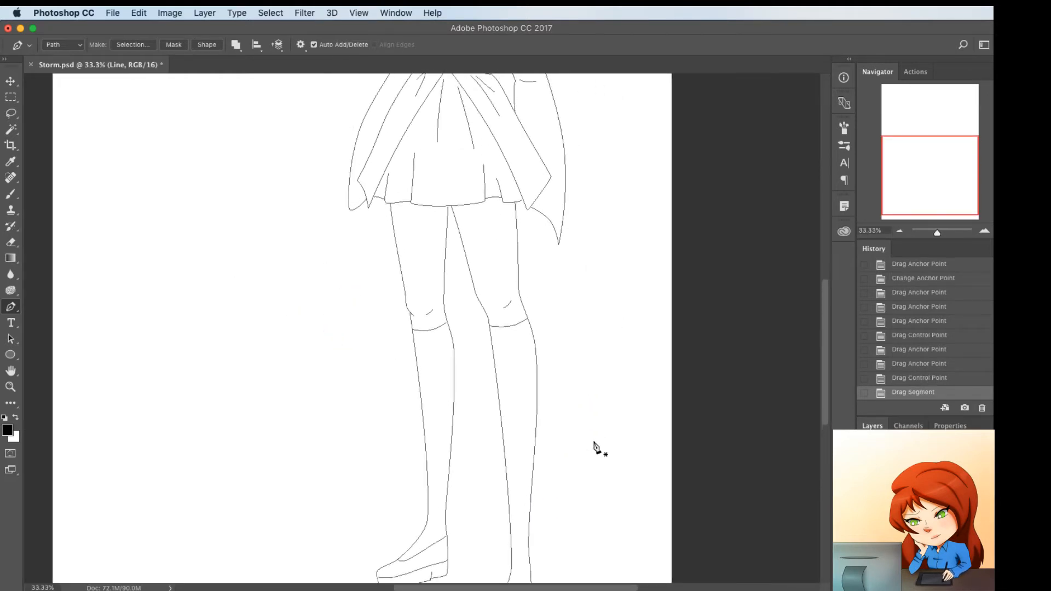
key("super+minus")
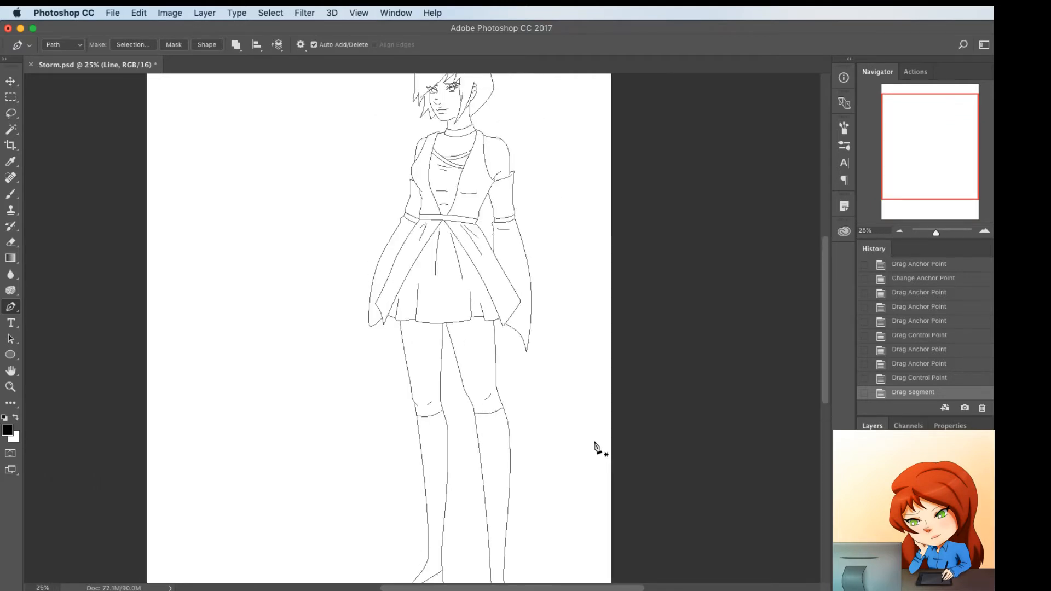
key("super+minus")
key("super+s")
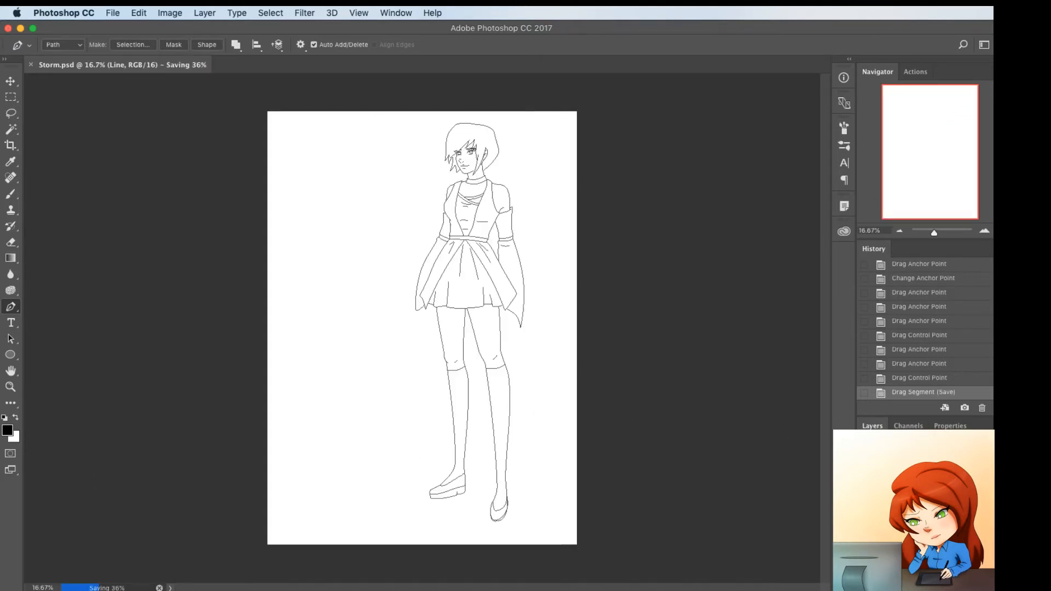
Set the Brush tool's opacity to 100%
key("b")
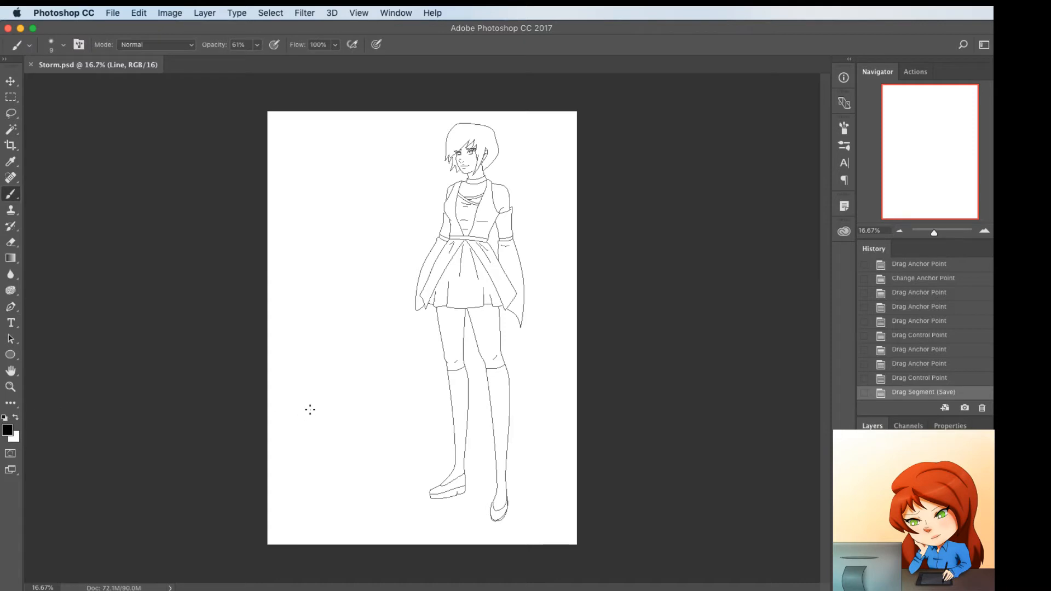
left_click(257, 45)
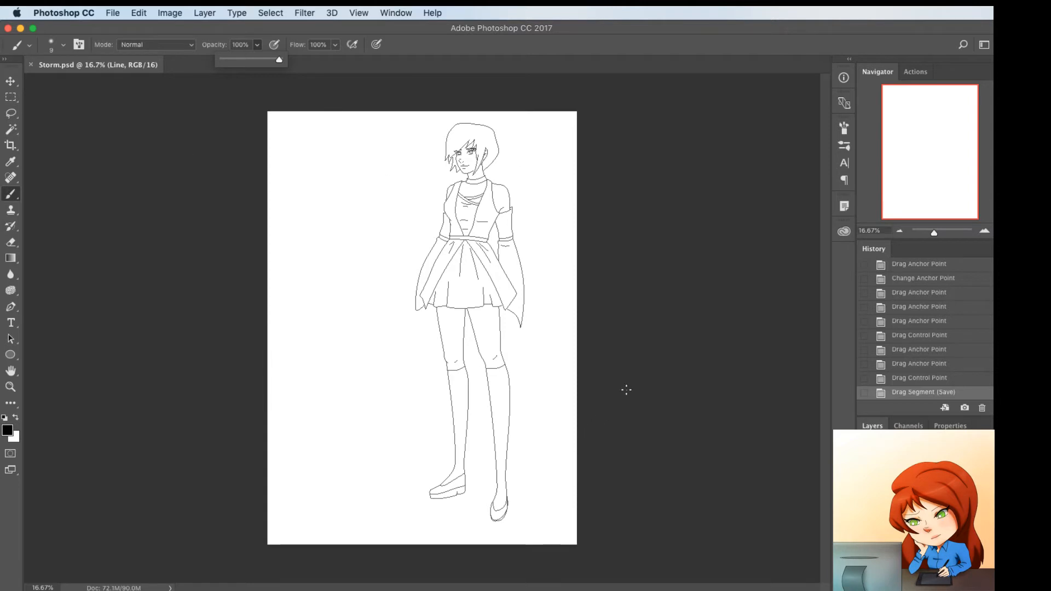
left_click(441, 360)
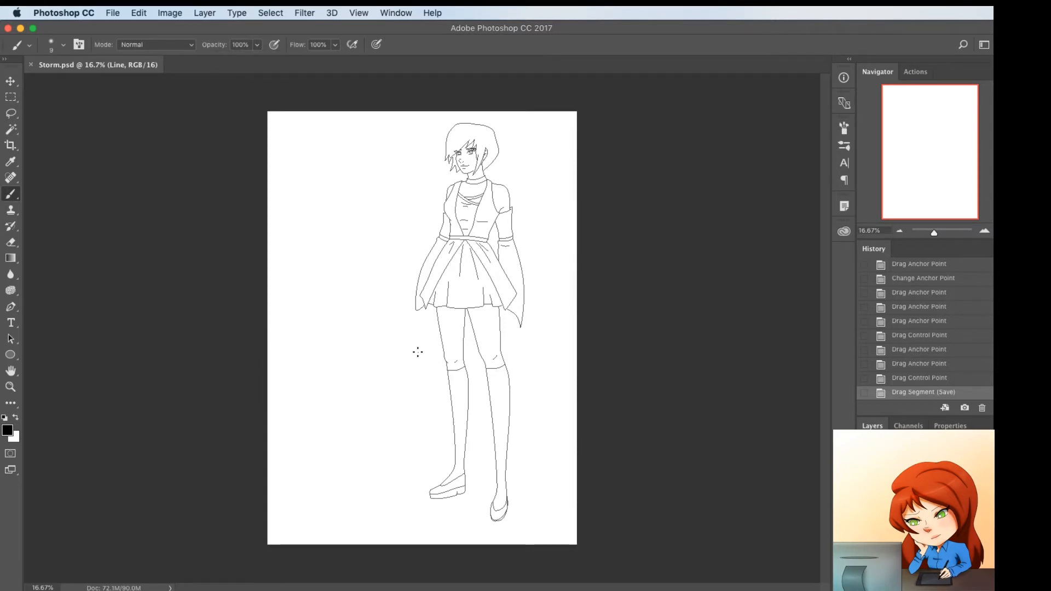
Set the brush size to 4 px and stroke the character's paths with it
right_click(356, 252)
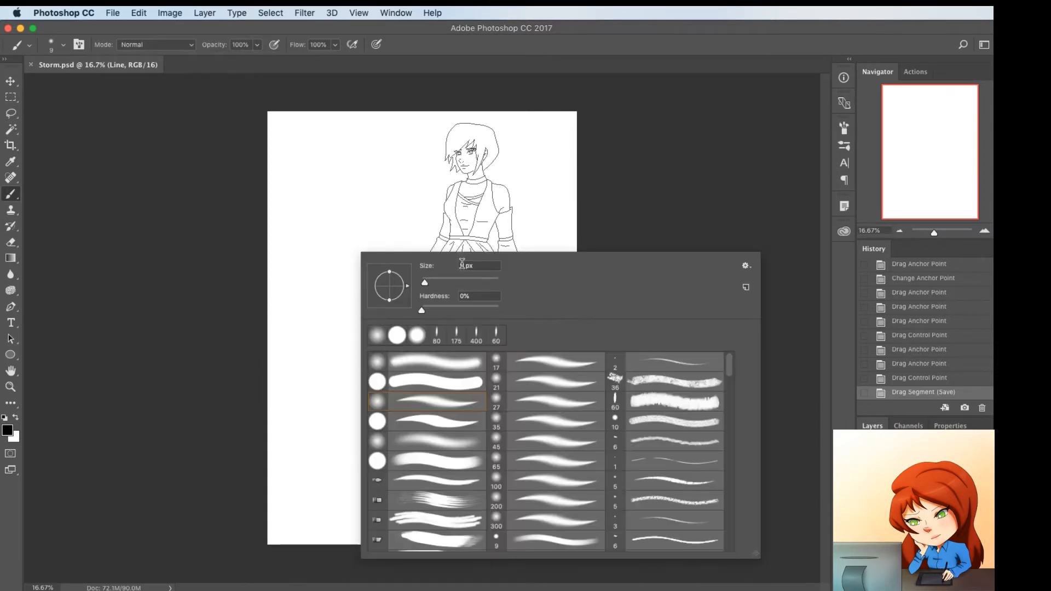
key("Return")
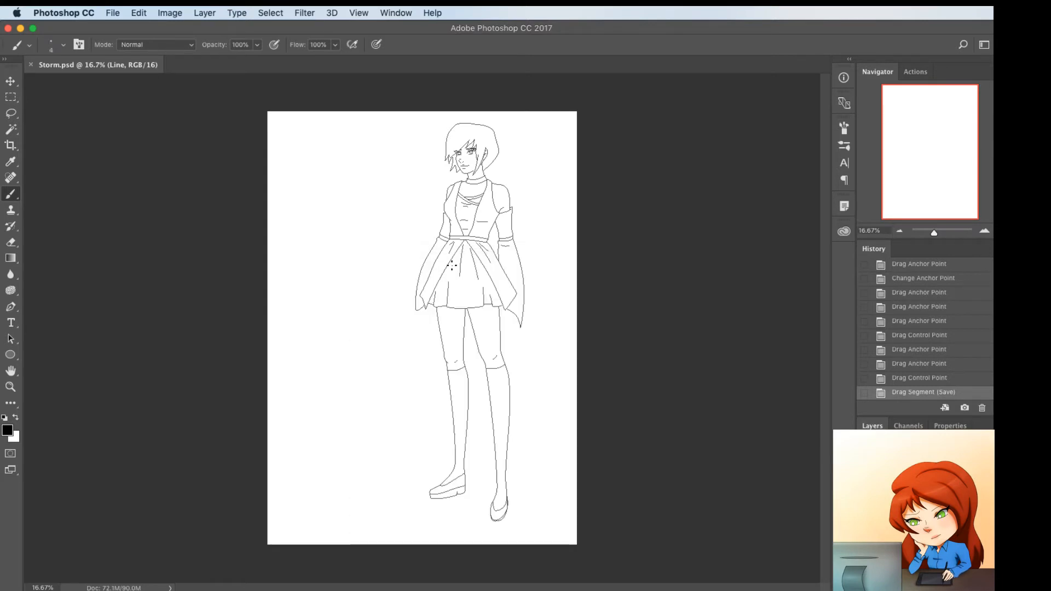
key("Return")
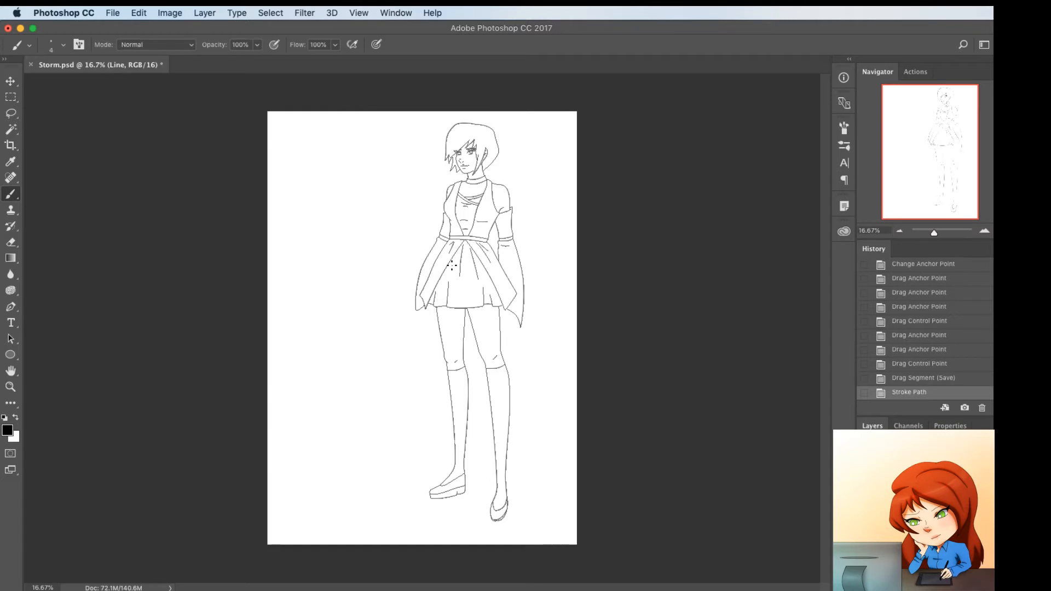
Cancel a second Stroke Path and revert the document to its saved state before the first stroke
key("p")
right_click(365, 218)
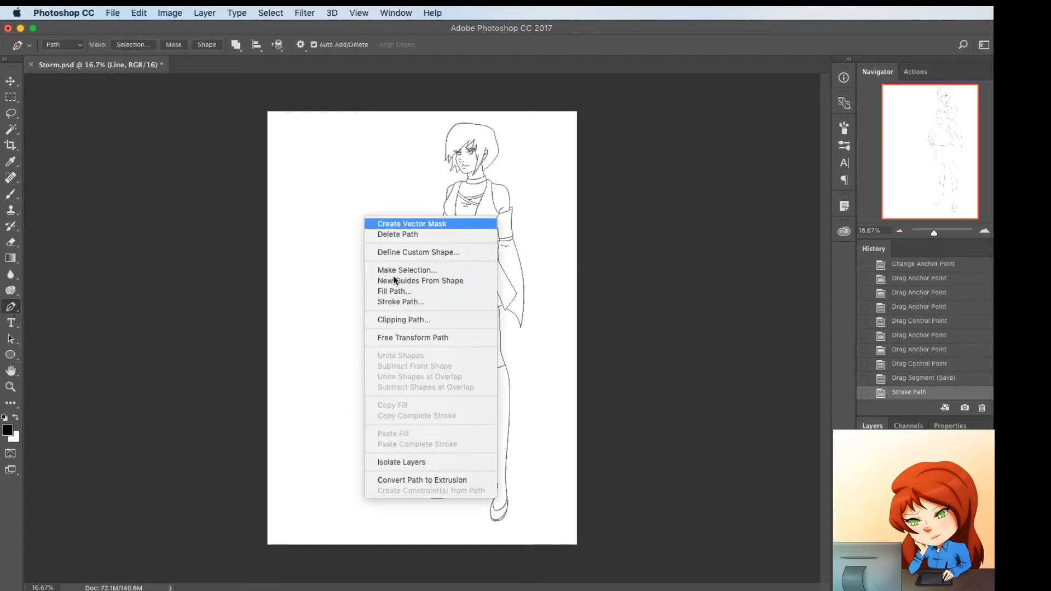
left_click(392, 300)
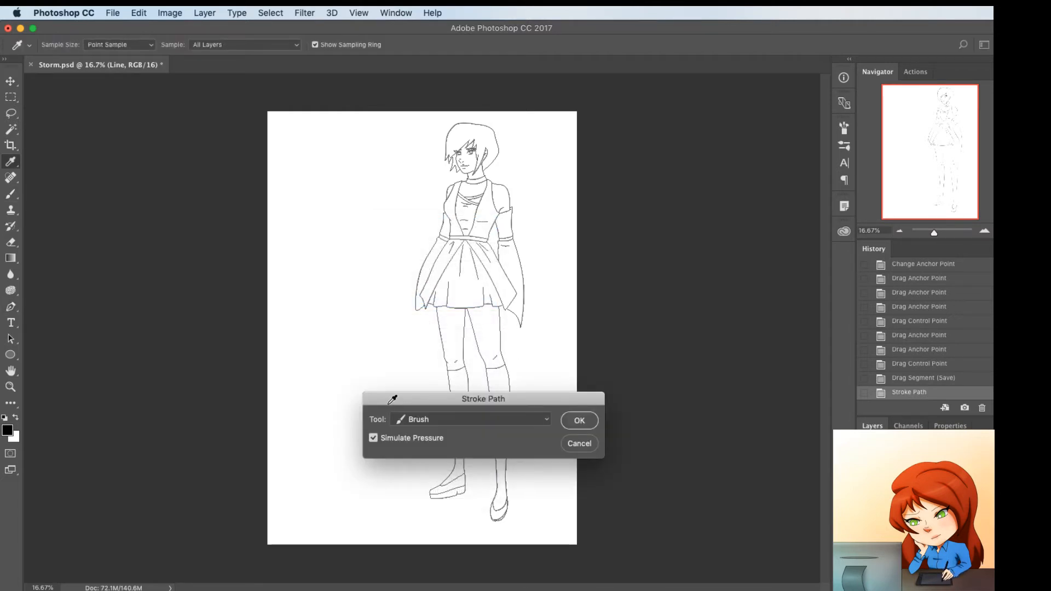
left_click(578, 443)
left_click(914, 383)
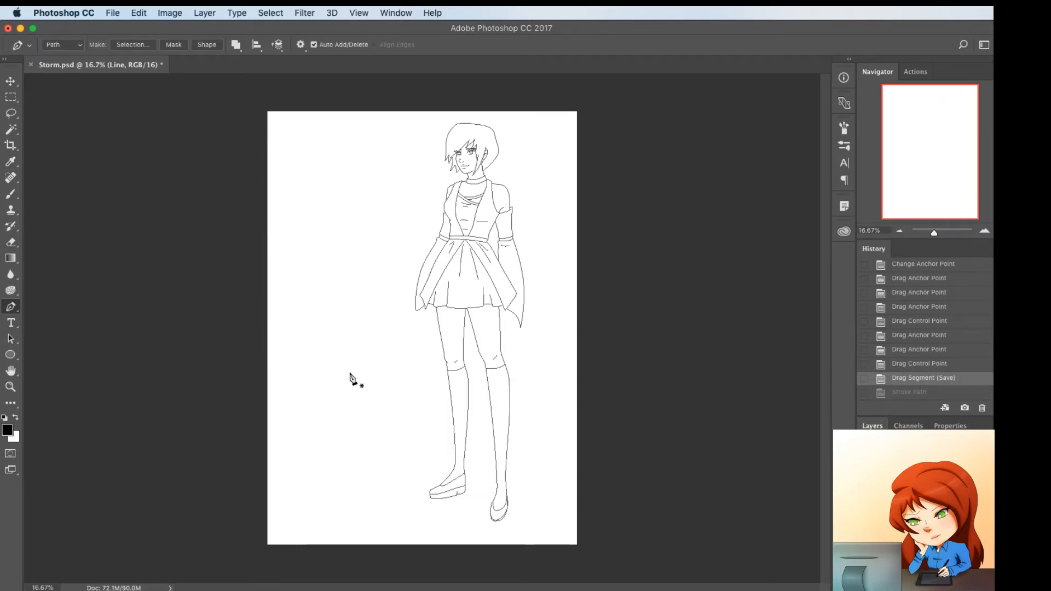
Set the brush size to 5 px and stroke the character's paths with the Brush, using Simulate Pressure
key("b")
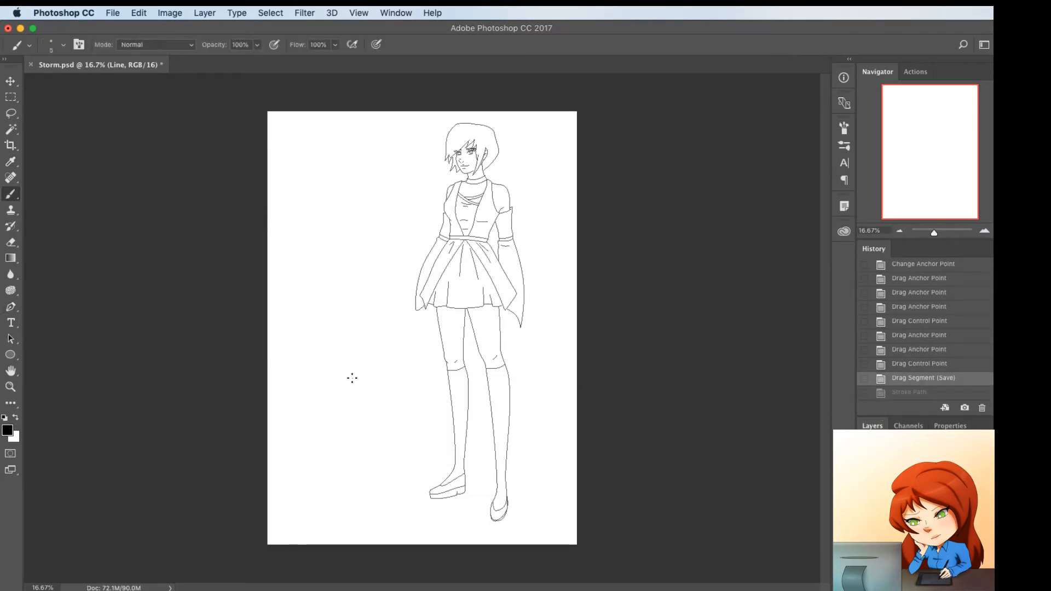
key("p")
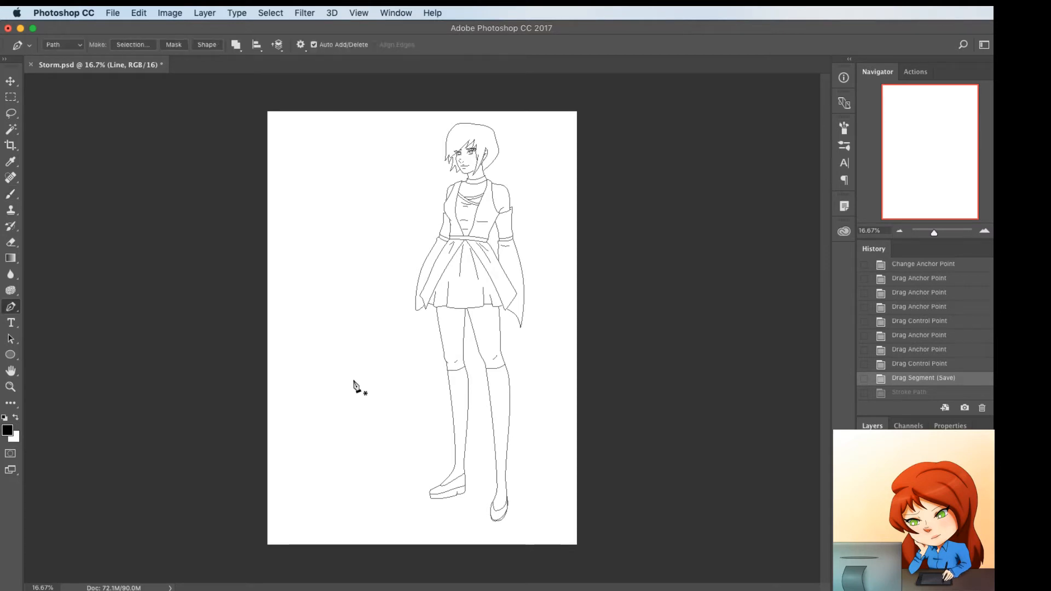
right_click(357, 285)
left_click(383, 364)
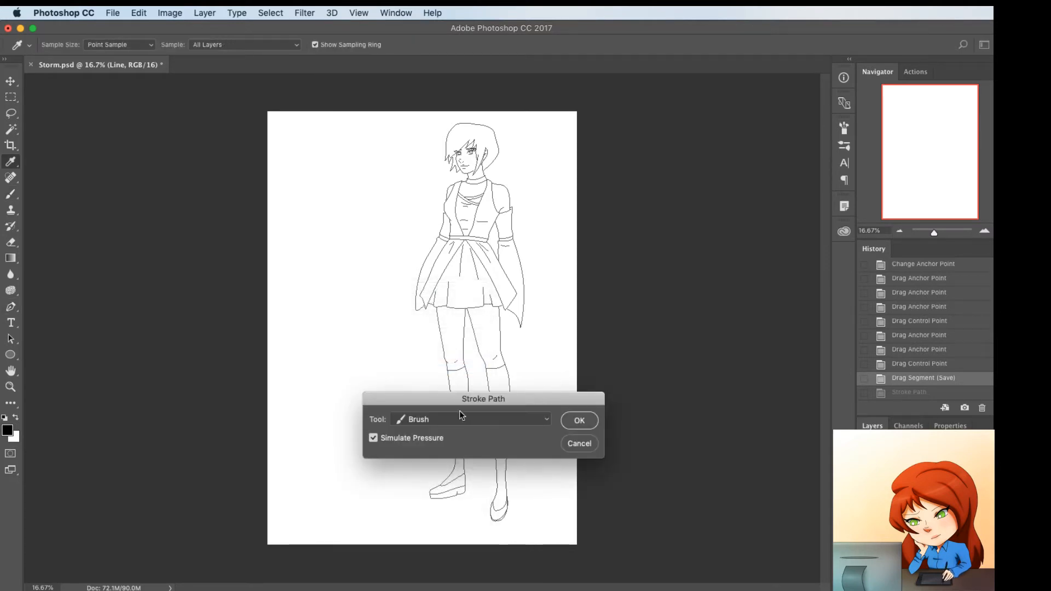
left_click(572, 419)
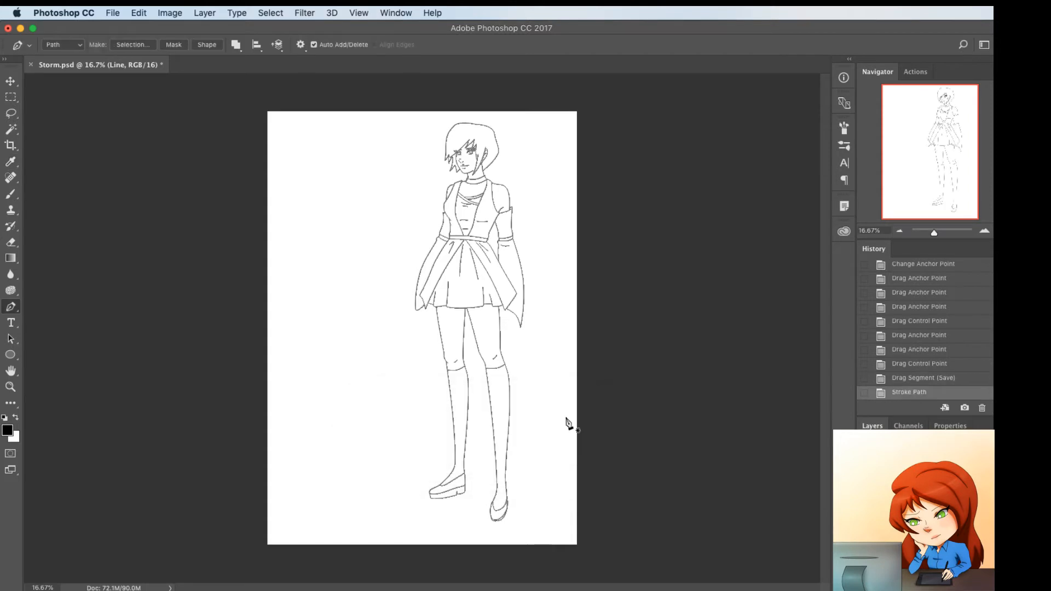
Stroke the character's paths a second time with the Brush on the Line layer
key("b")
key("p")
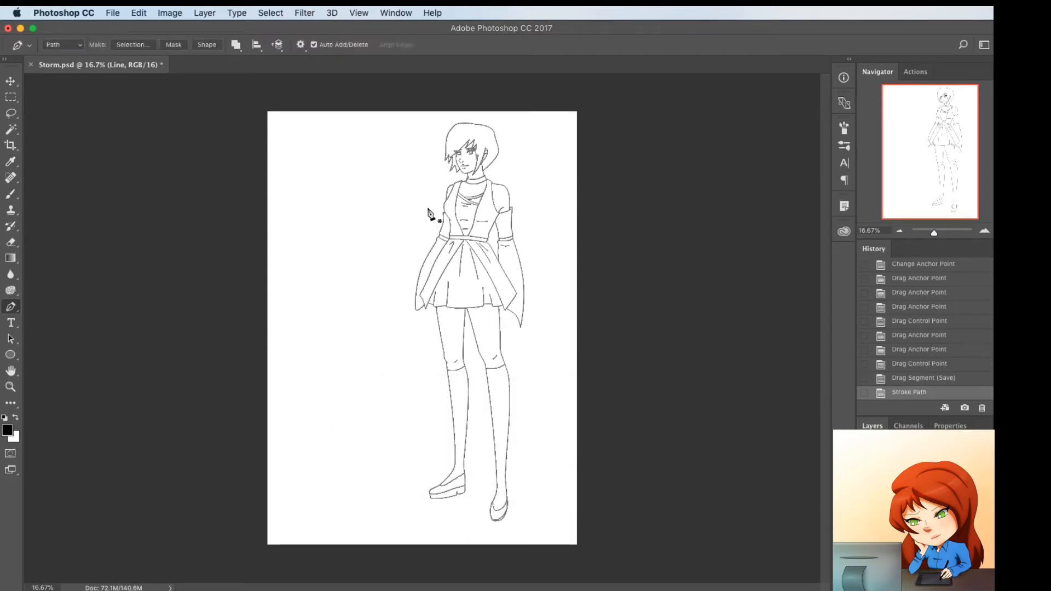
right_click(356, 195)
left_click(383, 284)
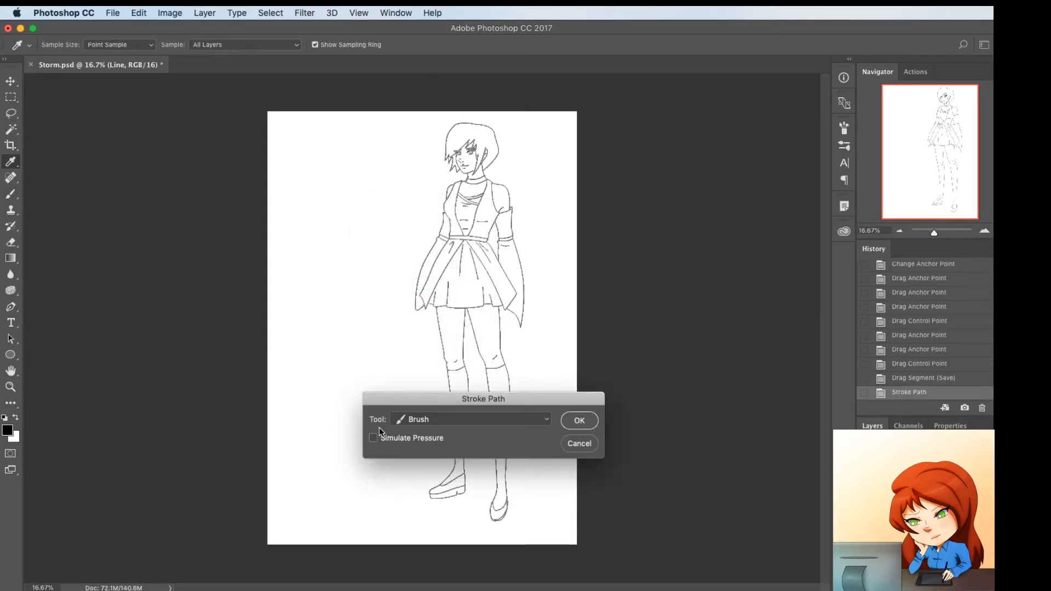
left_click(564, 421)
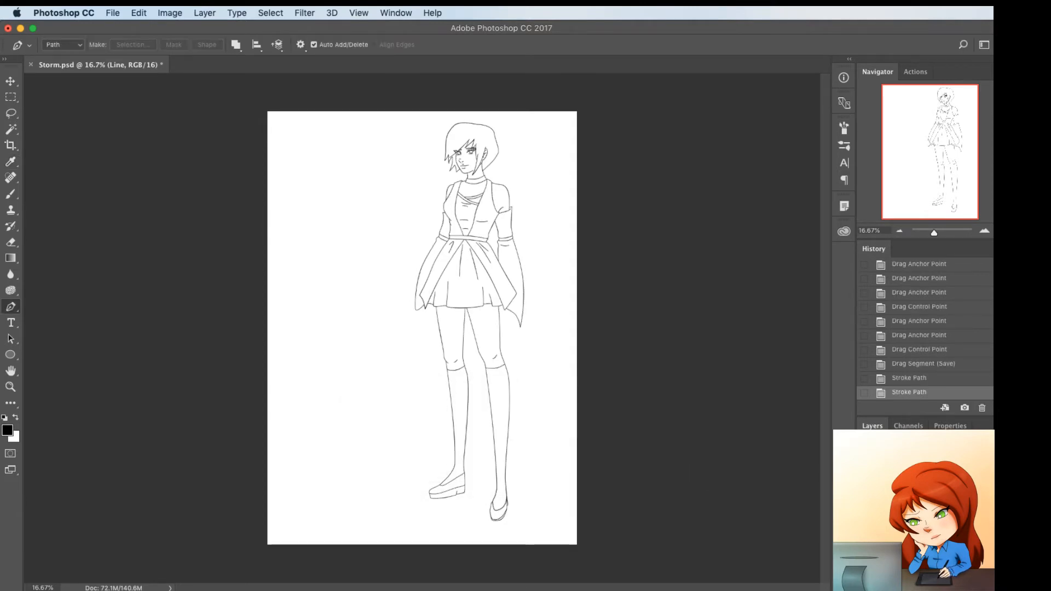
Add a new layer named Color above Layer 1 copy 2
left_click(925, 519)
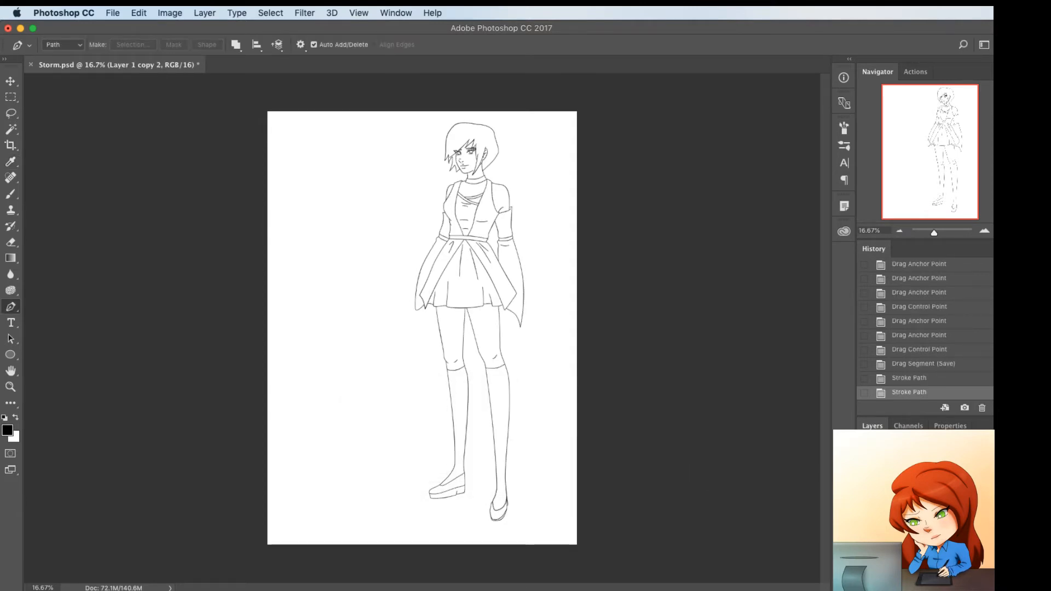
key("super+shift+n")
key("Return")
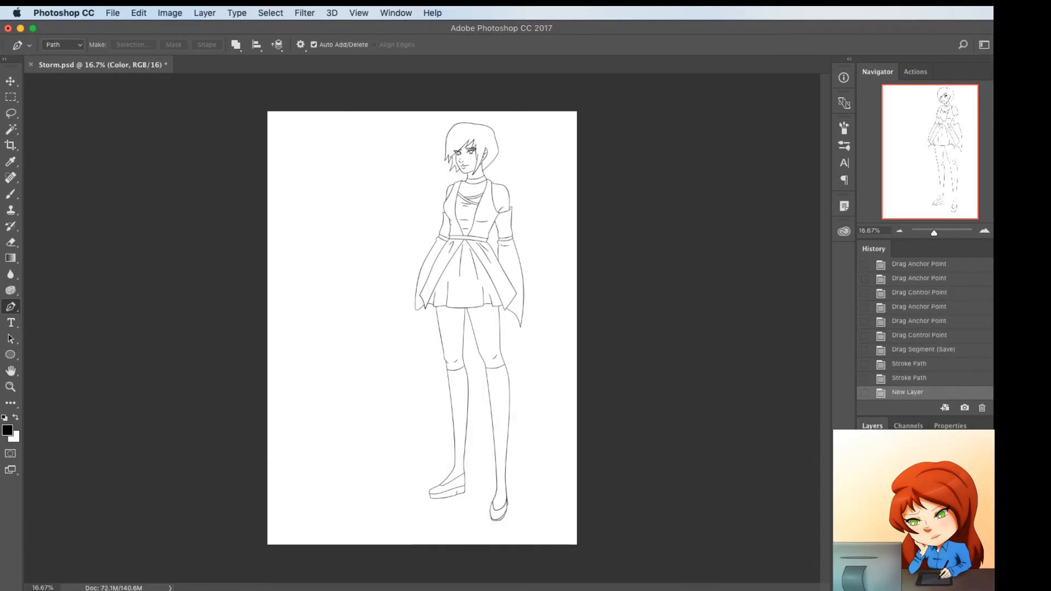
Fill the Background layer with light purple d5b2e7, leaving it as the background colour and white as the foreground colour
left_click(925, 558)
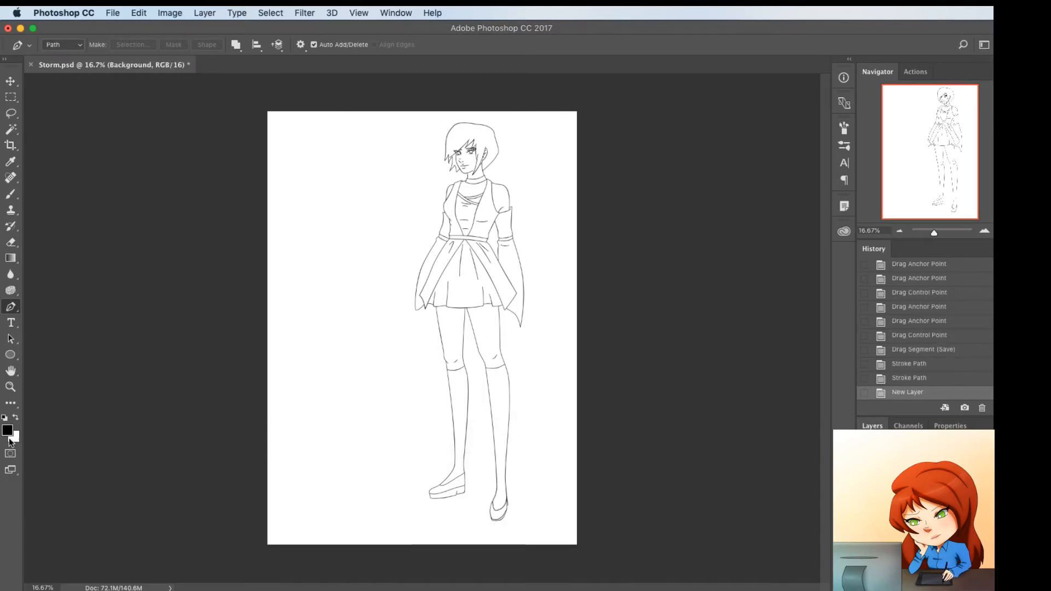
left_click(5, 432)
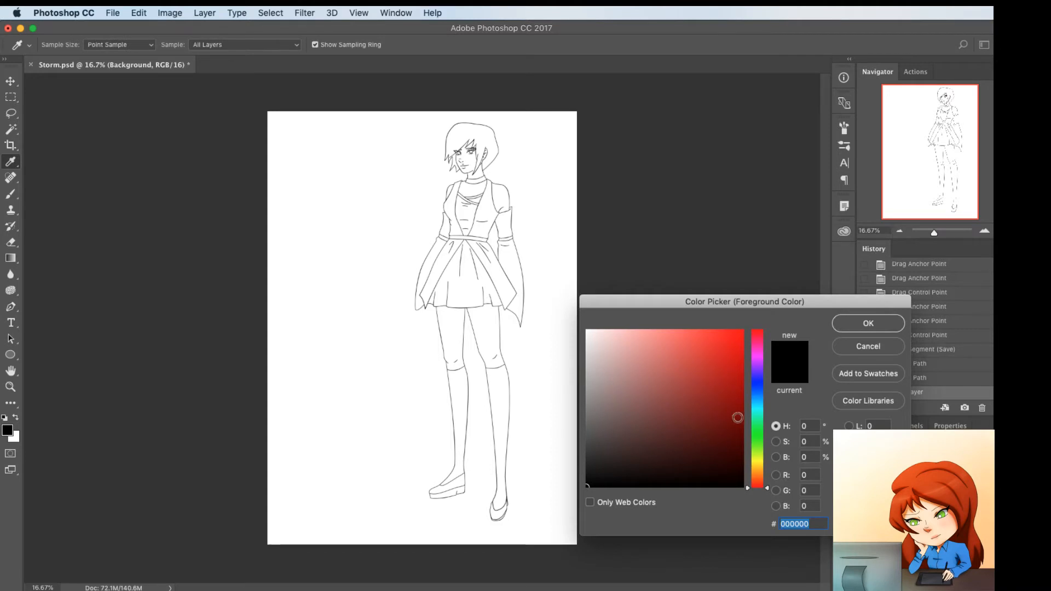
left_click_drag(758, 486, 762, 365)
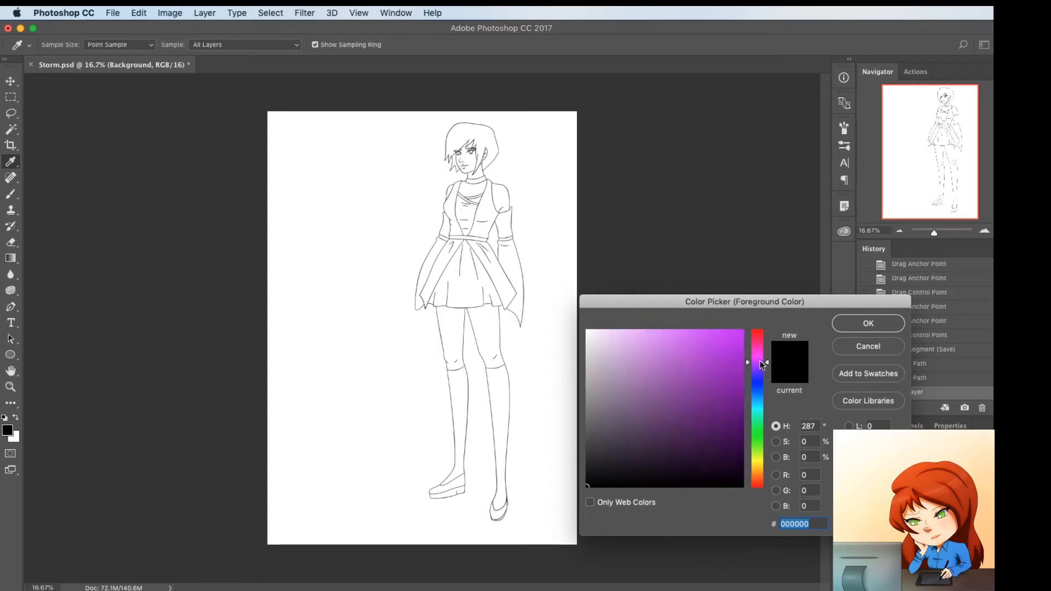
left_click(623, 344)
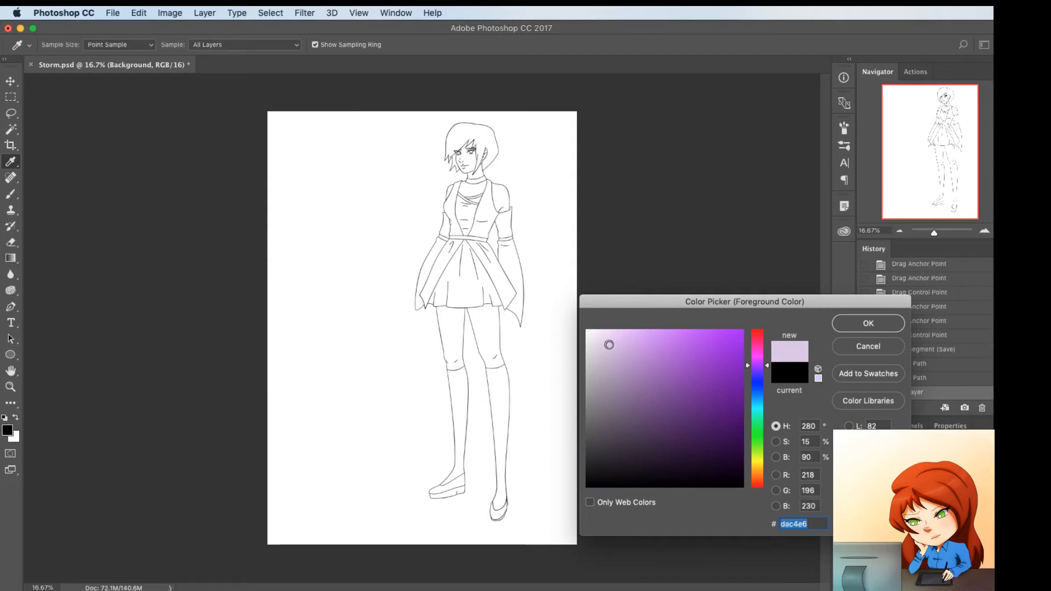
left_click(863, 325)
key("x")
key("super+BackSpace")
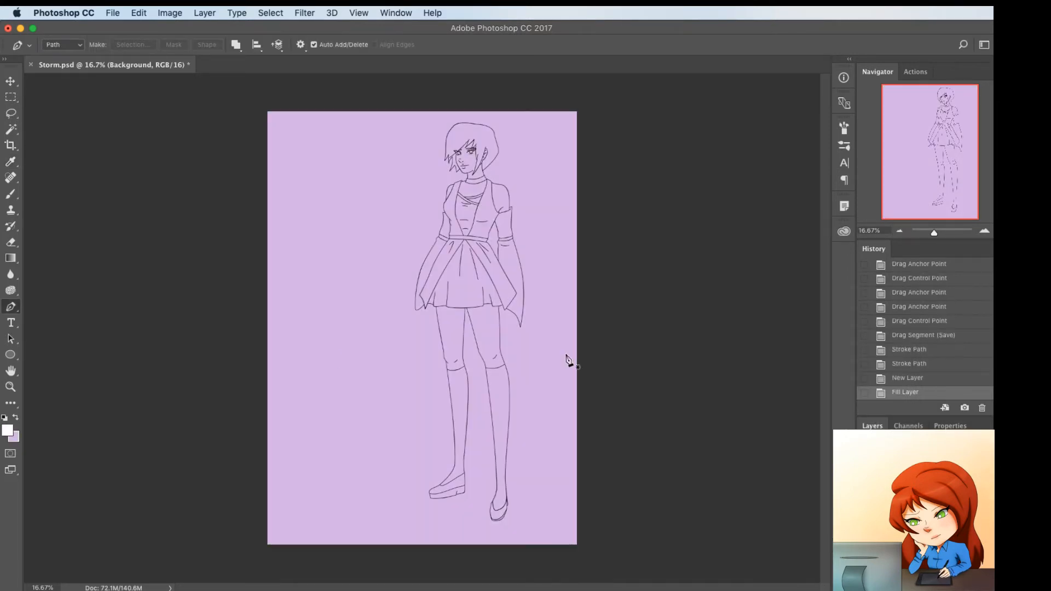
Make the Line layer active, try a Magic Wand selection of the chest area below the collar, and deselect it
left_click(924, 492)
key("w")
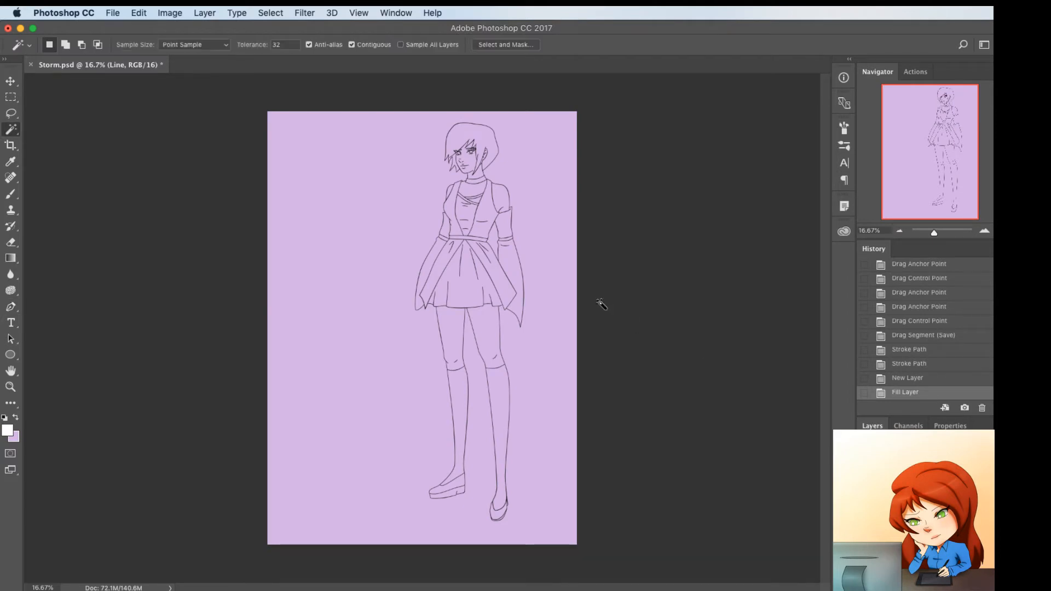
left_click(474, 194)
key("super+1")
scroll(533, 240, "up", 10)
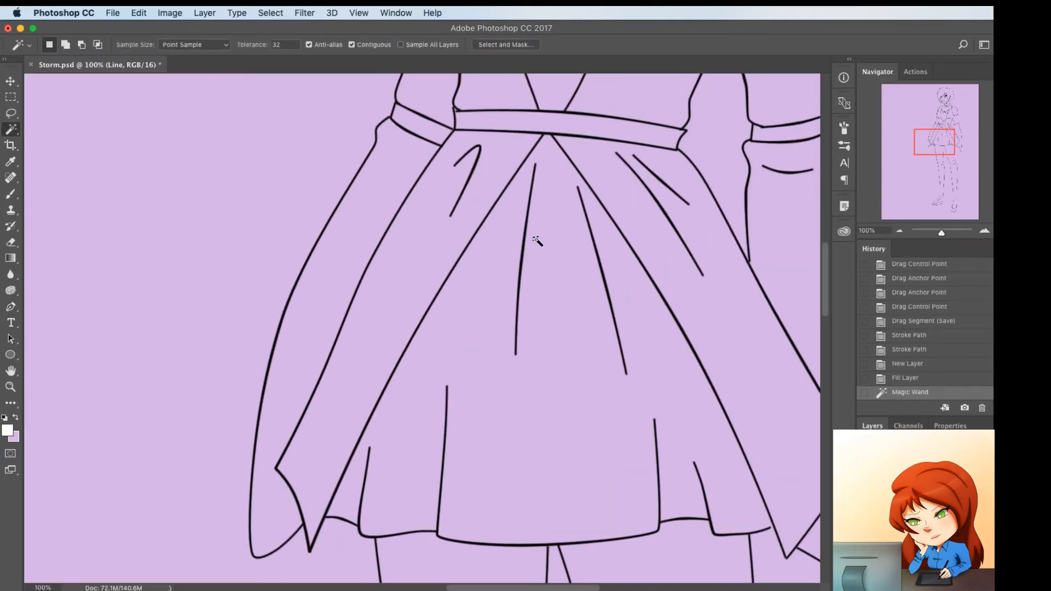
scroll(536, 240, "up", 12)
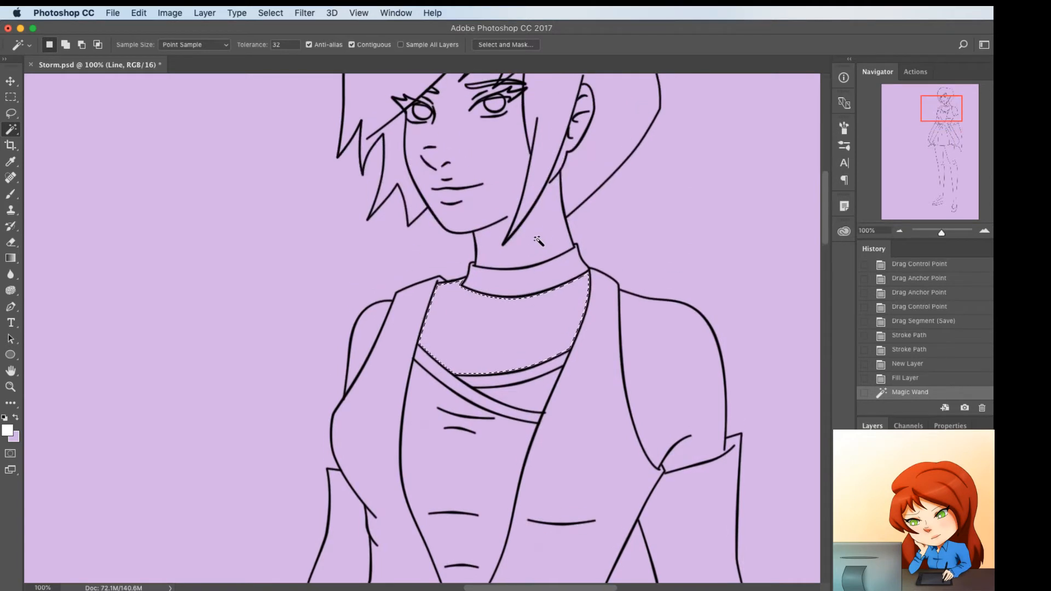
key("super+d")
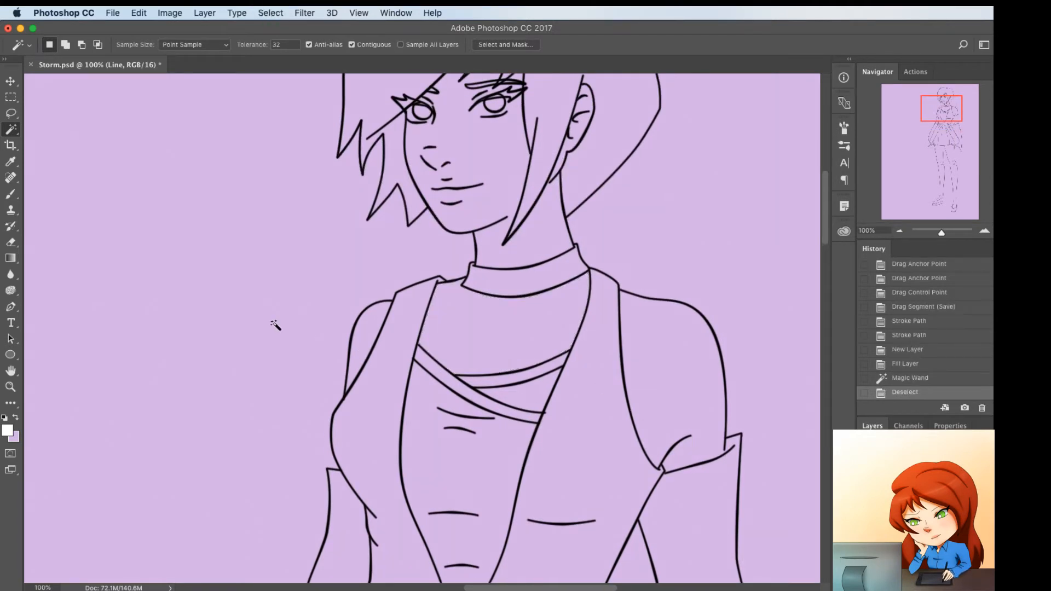
Draw a short Pen path for the collarbone on the right side of the chest and bend it with an added anchor point
key("p")
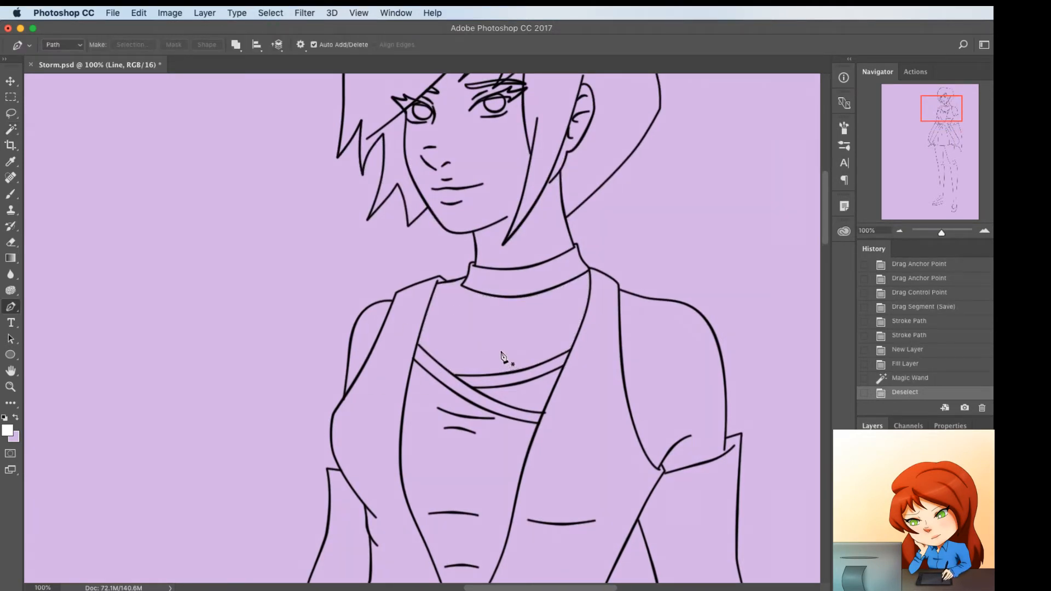
left_click(583, 302)
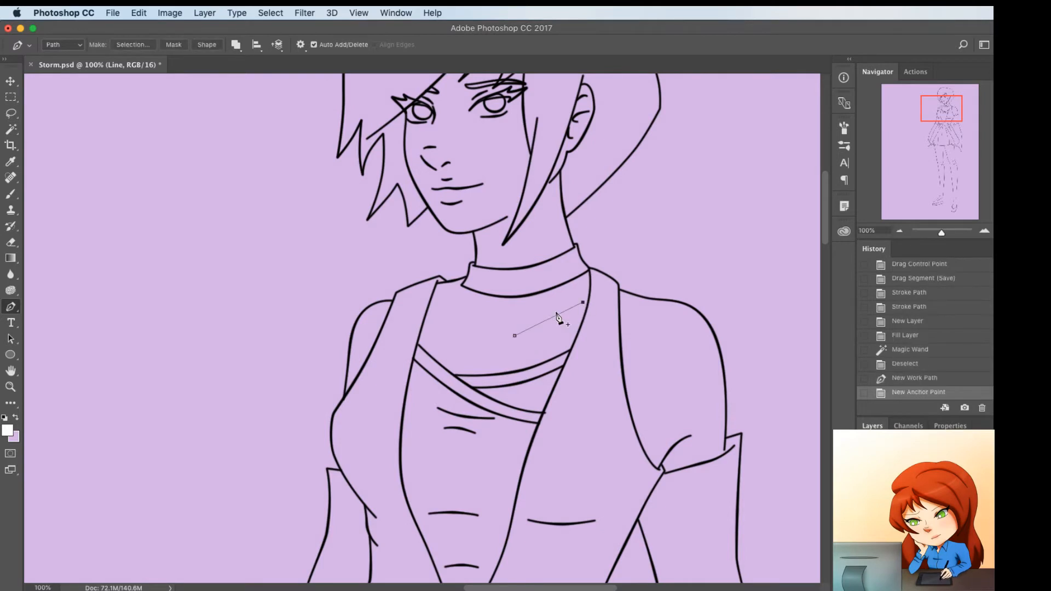
key("Escape")
left_click(536, 325)
left_click_drag(535, 325, 553, 314)
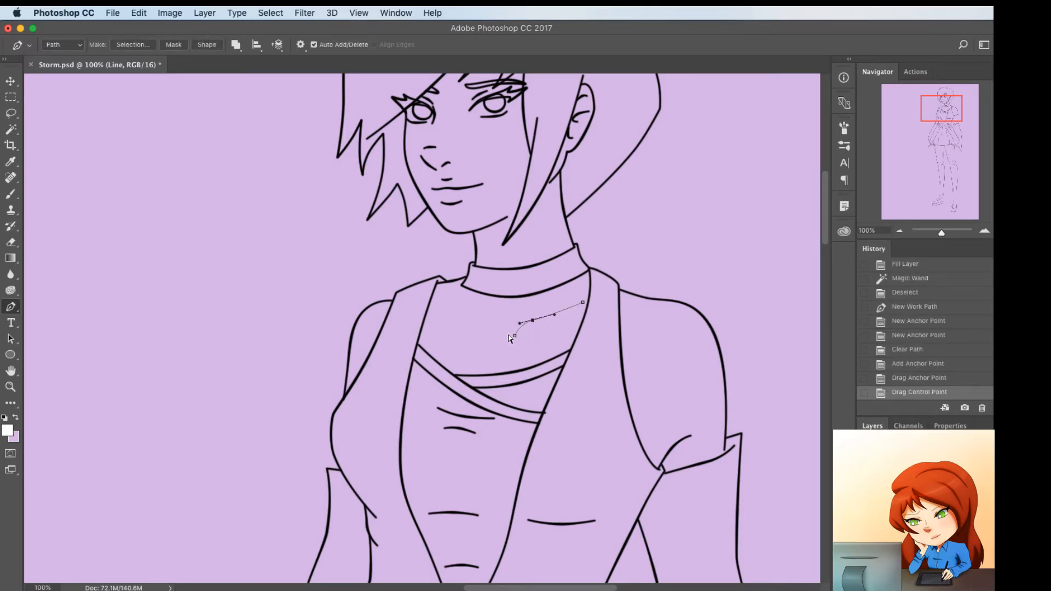
Draw a matching Pen path for the collarbone on the left side of the chest, curving its inner end downward
left_click(482, 332, "super")
left_click(486, 325)
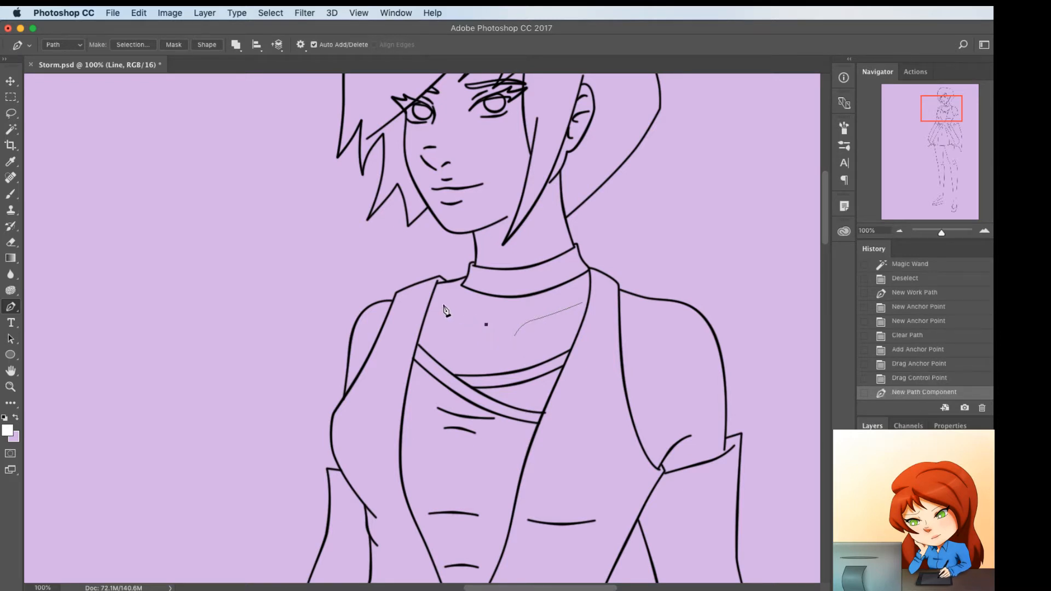
left_click_drag(486, 325, 472, 310)
left_click(474, 323)
left_click(474, 323)
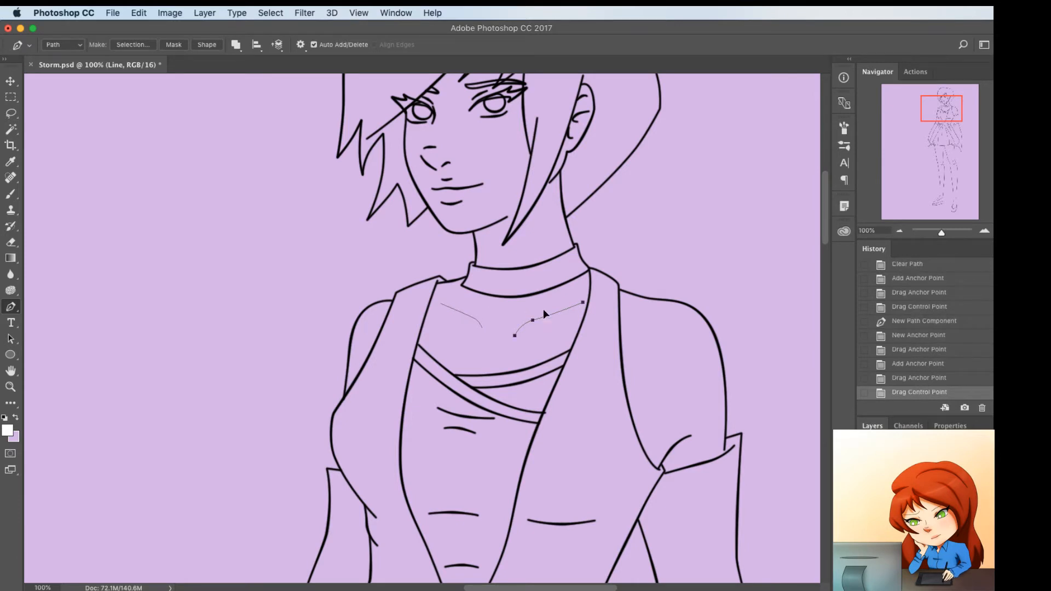
Move the right collarbone path closer to the neck and rotate it slightly clockwise to a flatter angle
left_click_drag(543, 309, 534, 304)
key("super+t")
left_click_drag(623, 289, 621, 301)
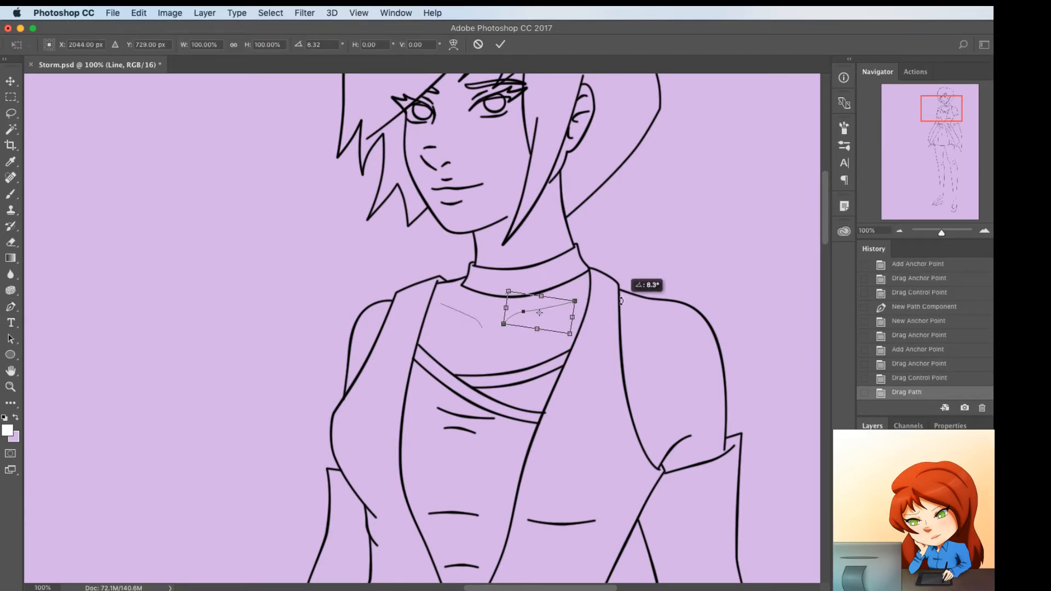
left_click_drag(560, 320, 563, 325)
key("Return")
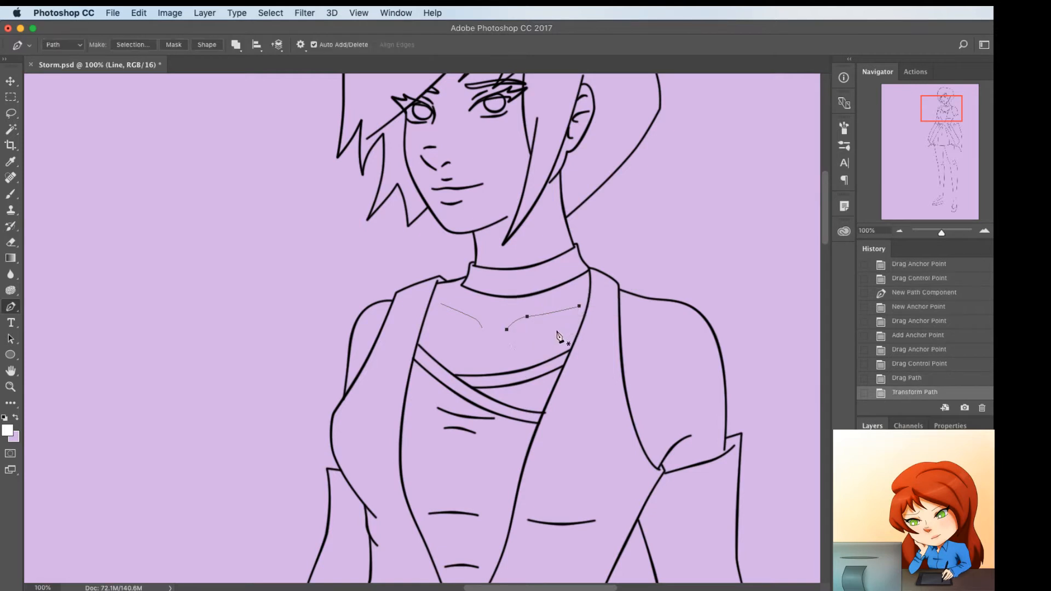
Undo the white stroke, reset the colours to default black and white, and stroke both collarbone paths with the Brush
key("b")
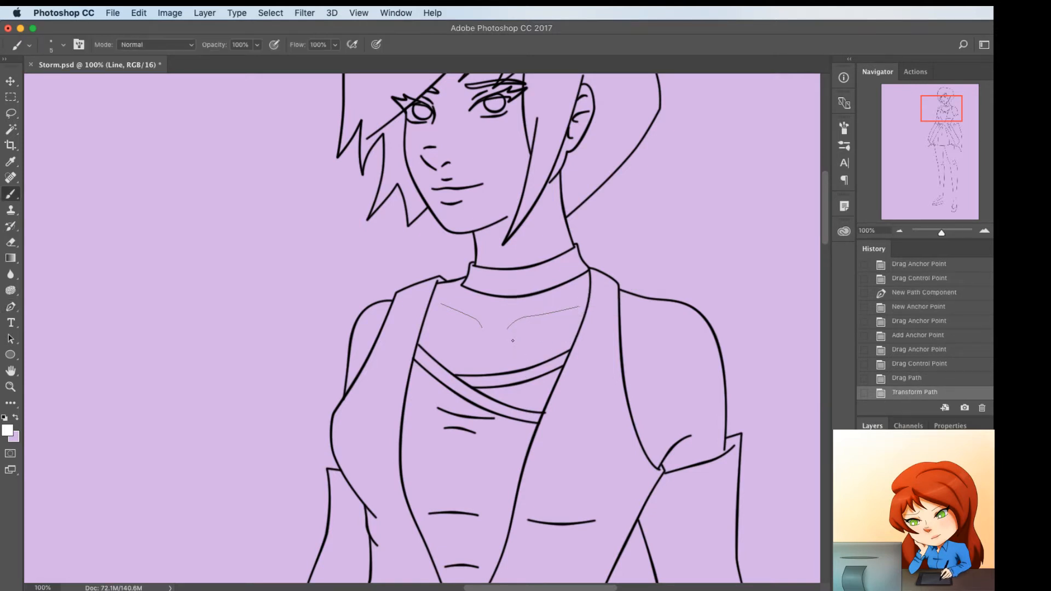
key("Return")
key("super+z")
key("d")
key("Return")
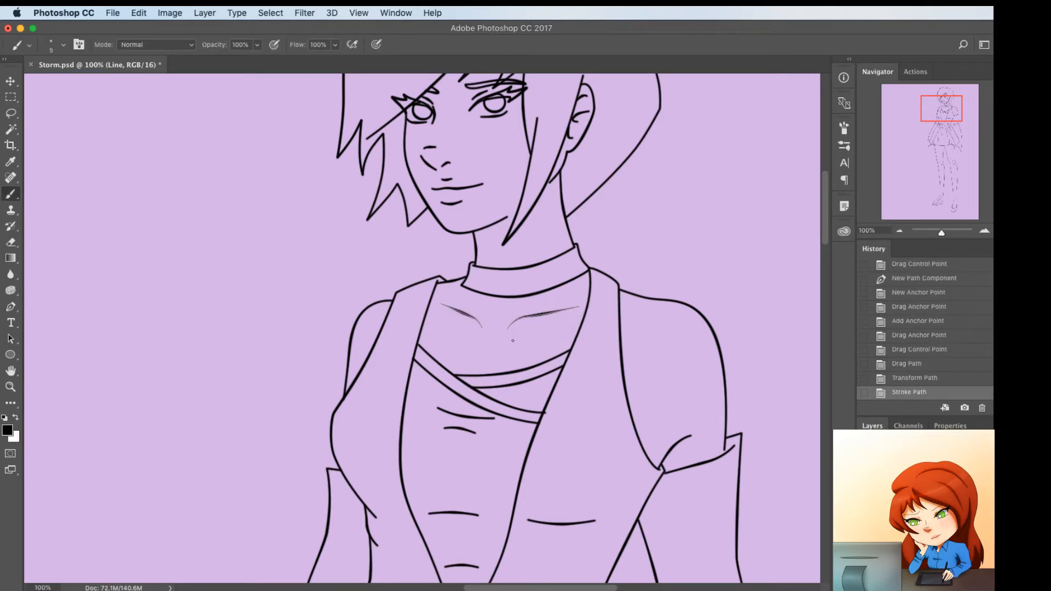
Stroke the collarbone paths once more using the Brush with Simulate Pressure, and hide the path
key("p")
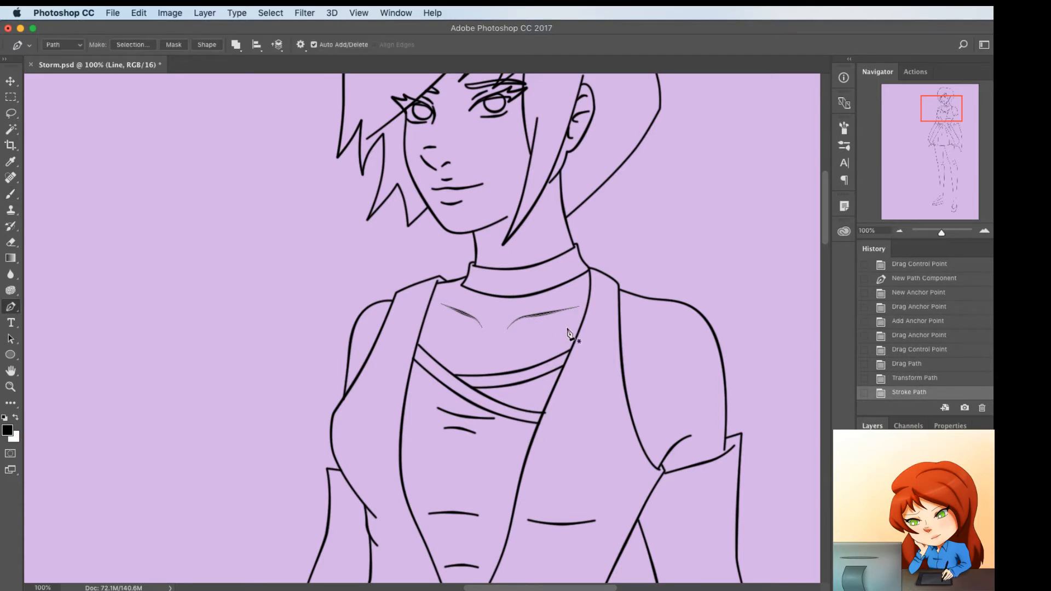
right_click(570, 331)
left_click(596, 415)
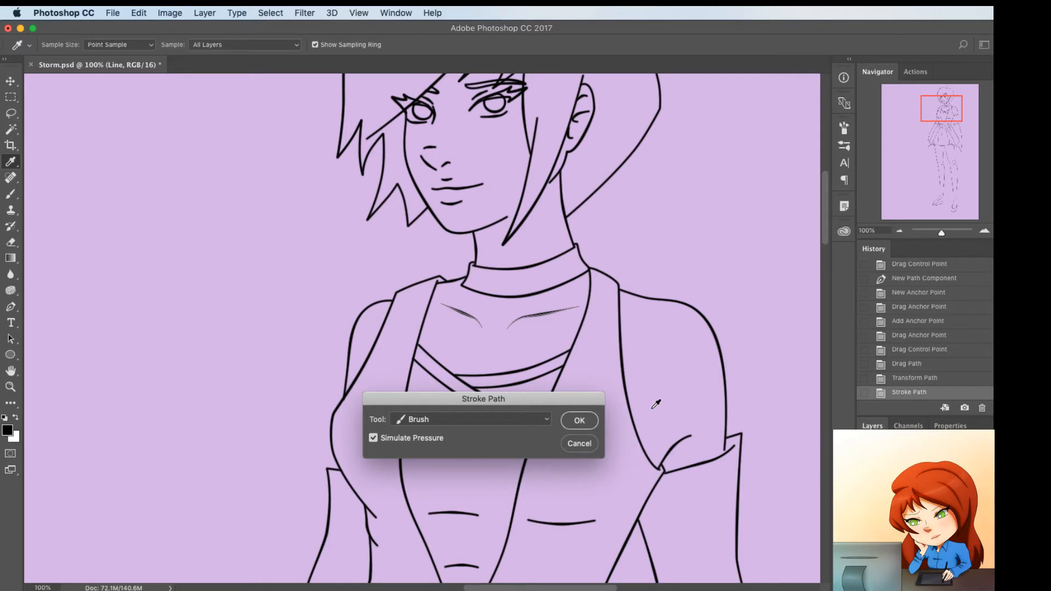
left_click(578, 421)
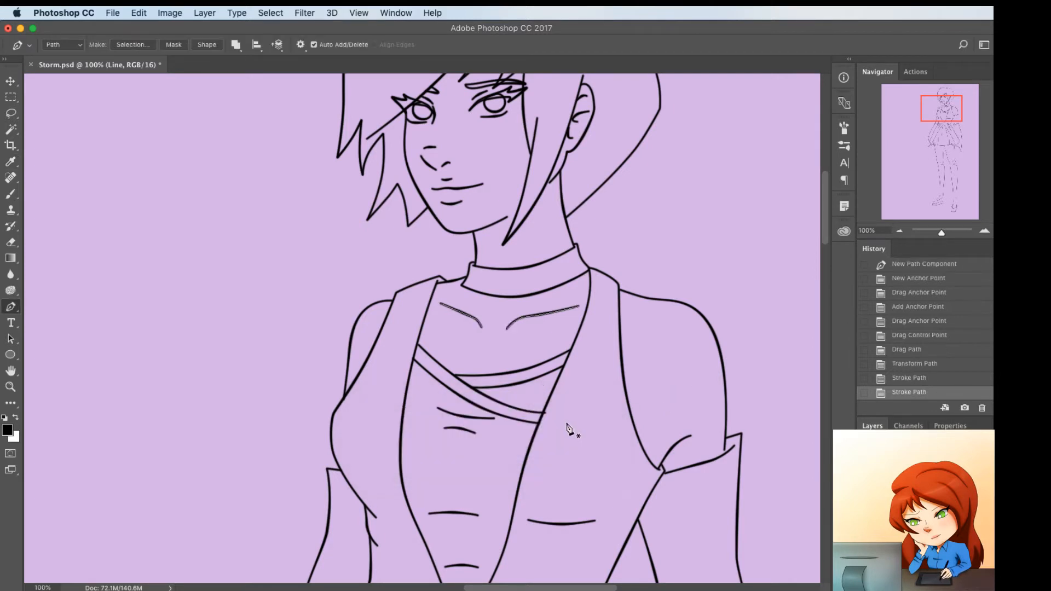
key("Return")
Save the collarbone work path as Path 2, hide it, and save the document
double_click(919, 525)
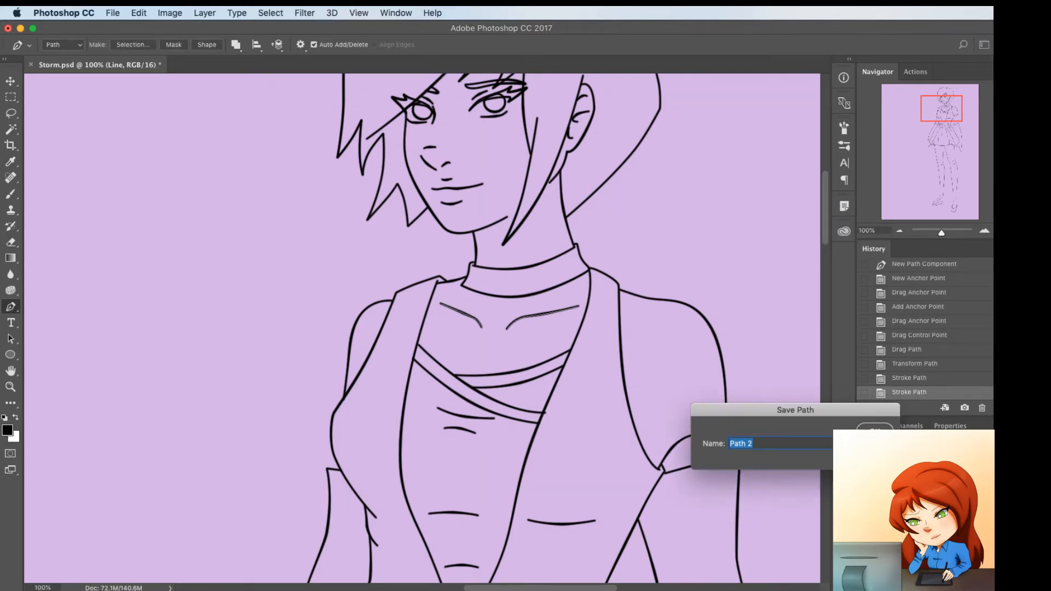
left_click(857, 428)
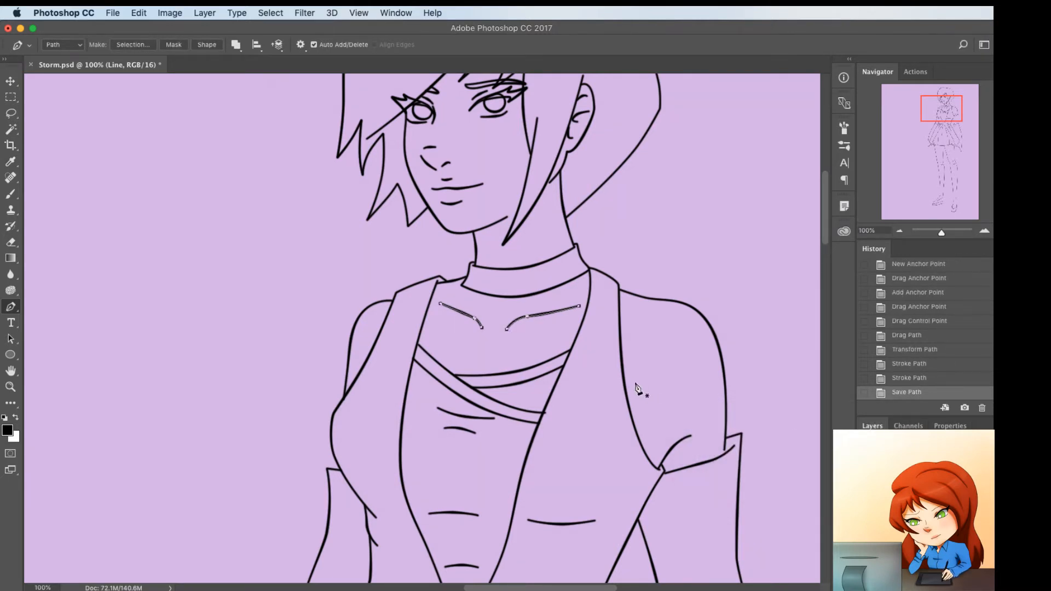
key("Return")
key("super+s")
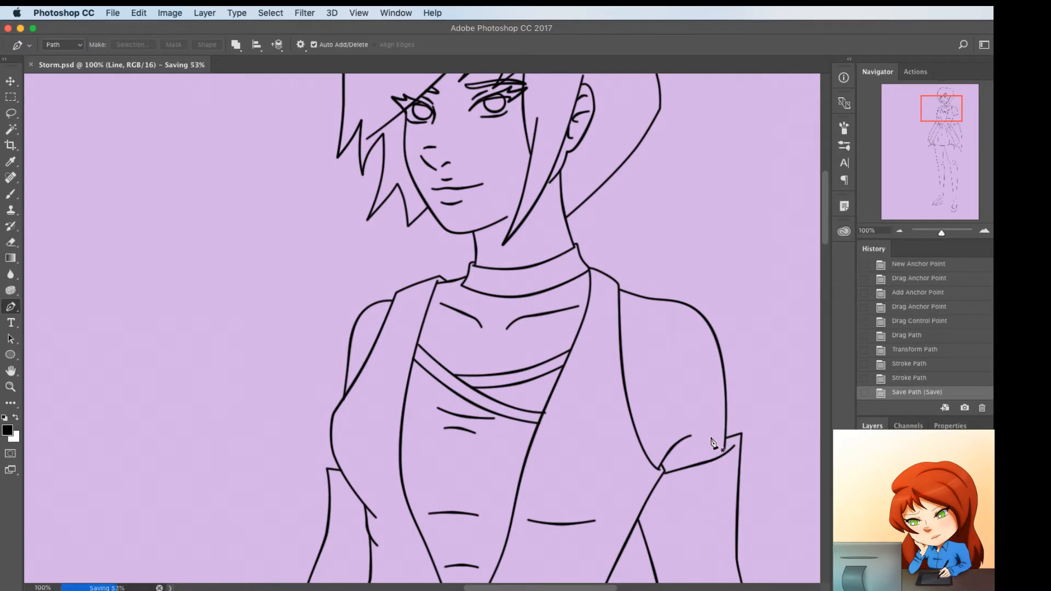
Select both sides of the bodice and the two outer skirt panels together with the Magic Wand on the Line layer
key("w")
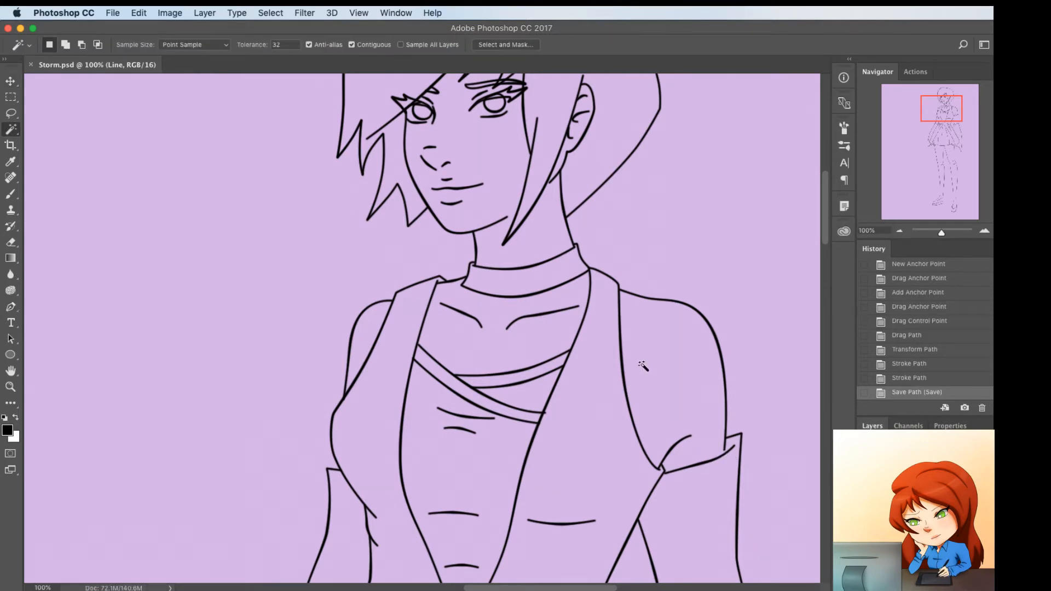
key("super+minus")
key("super+minus")
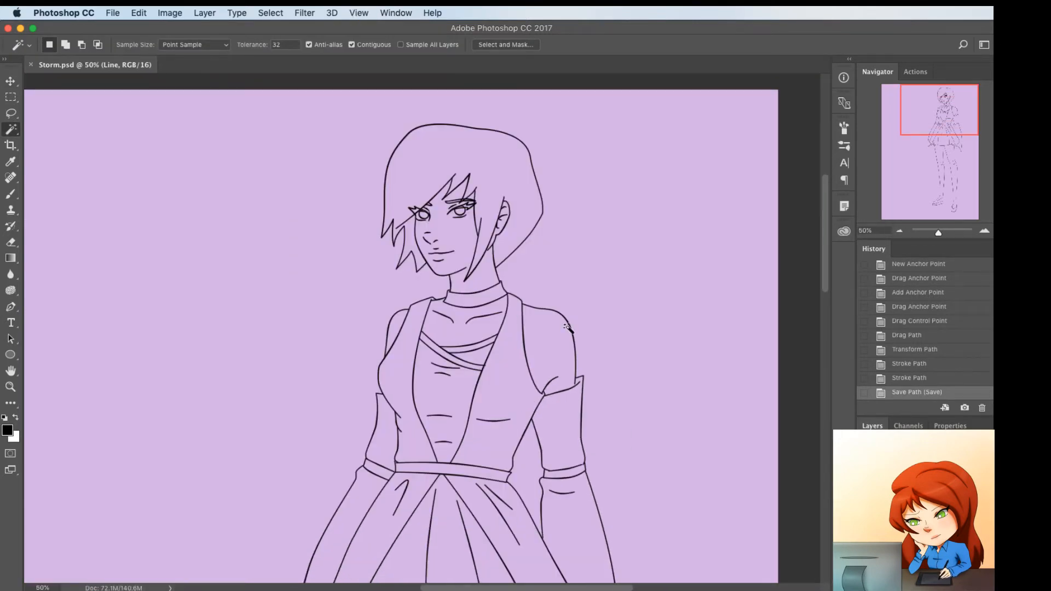
key("super+minus")
scroll(567, 328, "down", 5)
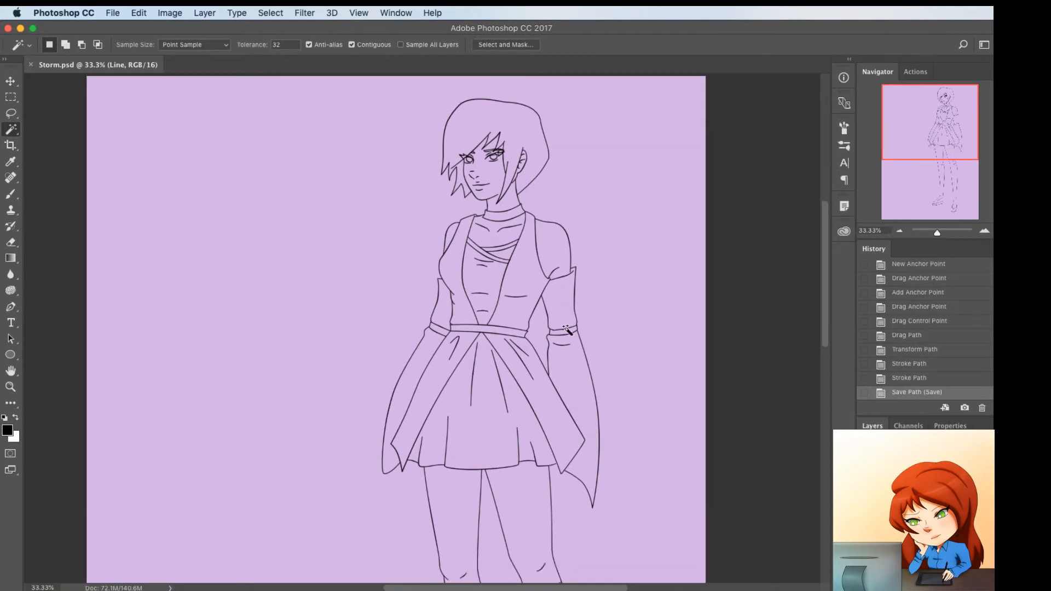
key("super+minus")
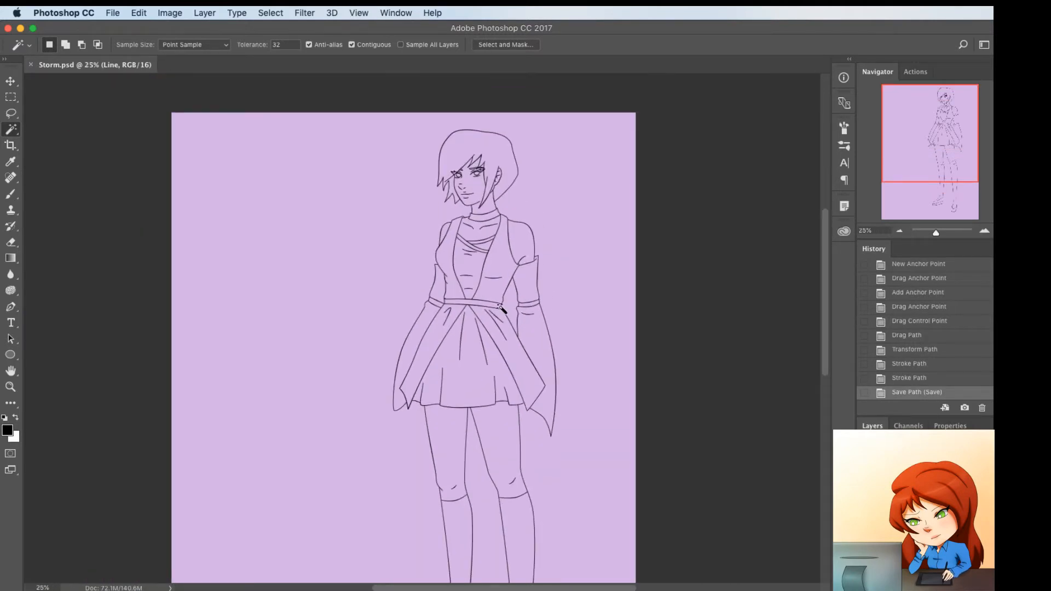
left_click(491, 289)
left_click(451, 292)
left_click(438, 347)
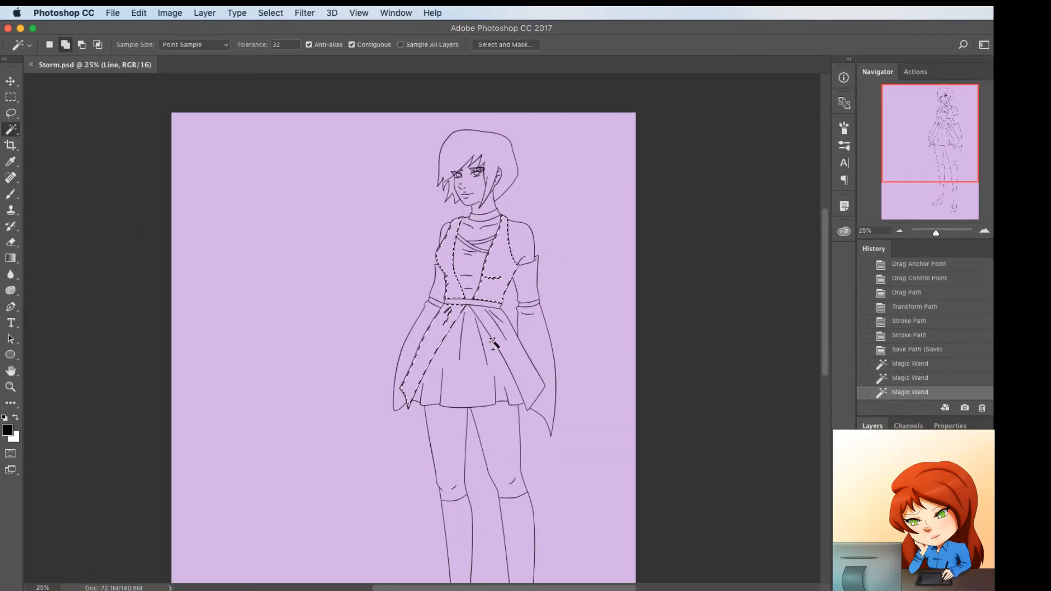
left_click(510, 356)
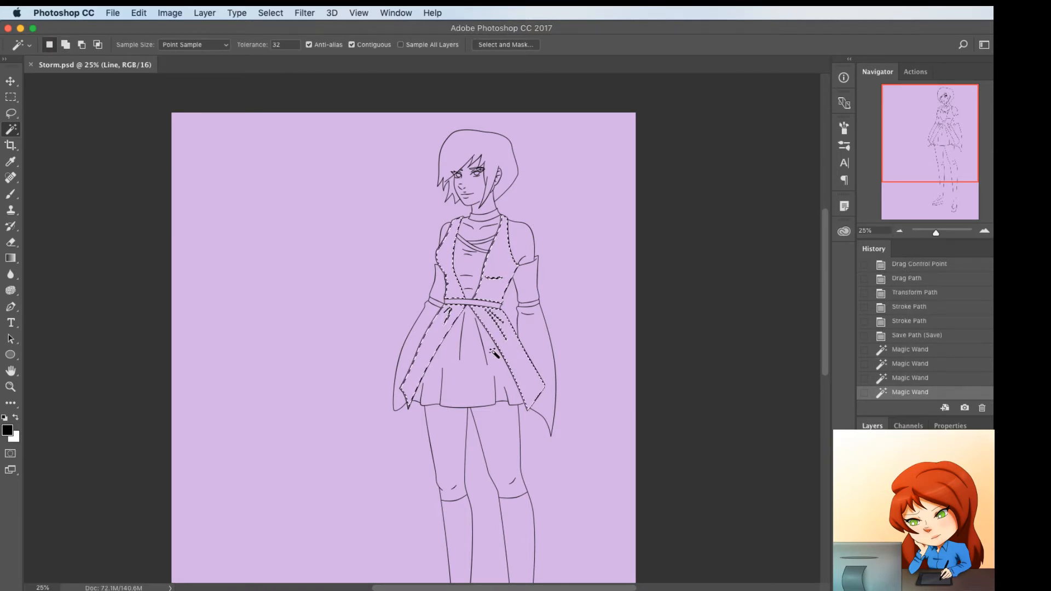
Expand the bodice and skirt-panel selection, fill it with dark warm grey #555050 on the Color layer, and deselect
key("F2")
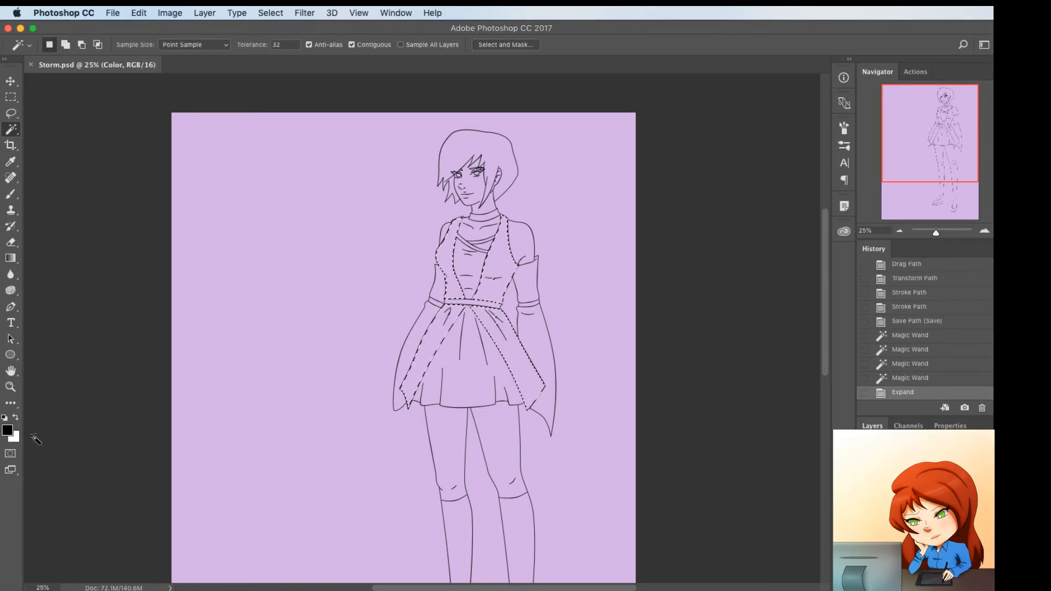
left_click(8, 430)
left_click_drag(586, 433, 595, 434)
left_click(900, 324)
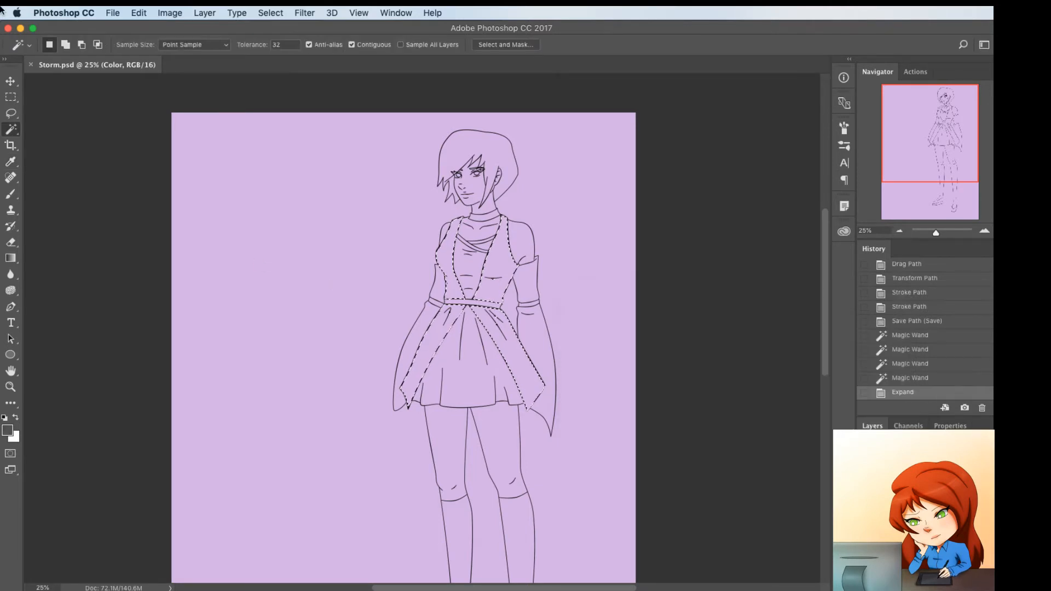
key("x")
key("super+BackSpace")
key("super+d")
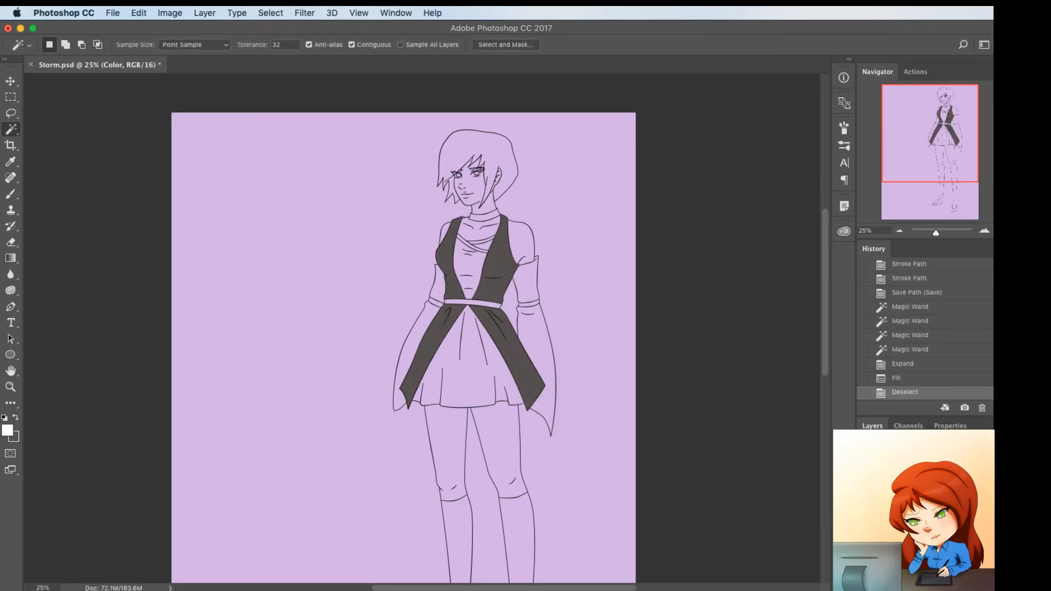
Select the bodice's centre, the inner skirt and the upper and lower parts of both sleeves with the Magic Wand on the Line layer
key("F1")
left_click(470, 253)
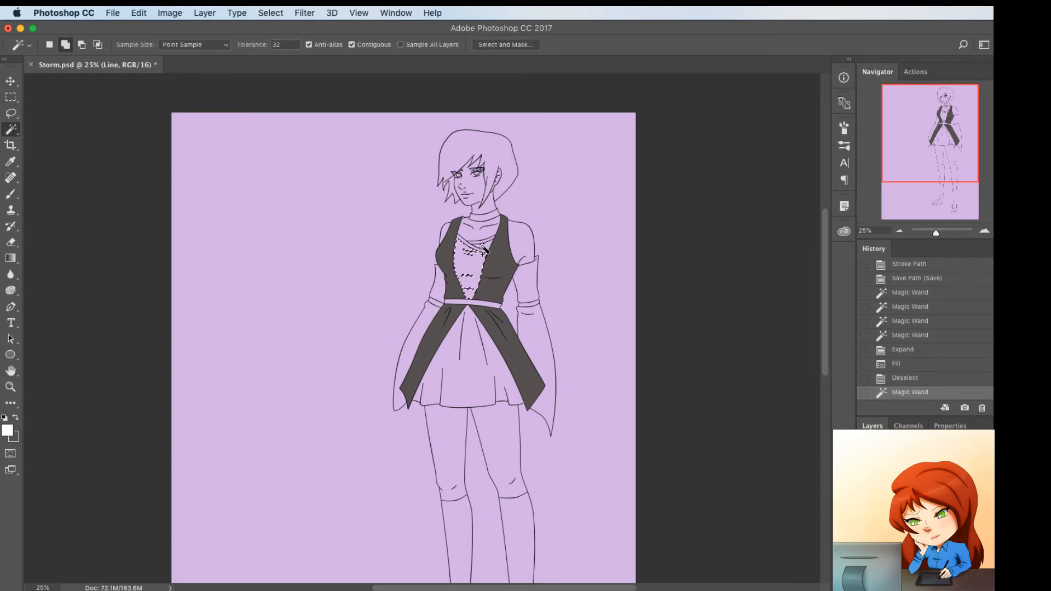
left_click(464, 280, "shift")
left_click(474, 373, "shift")
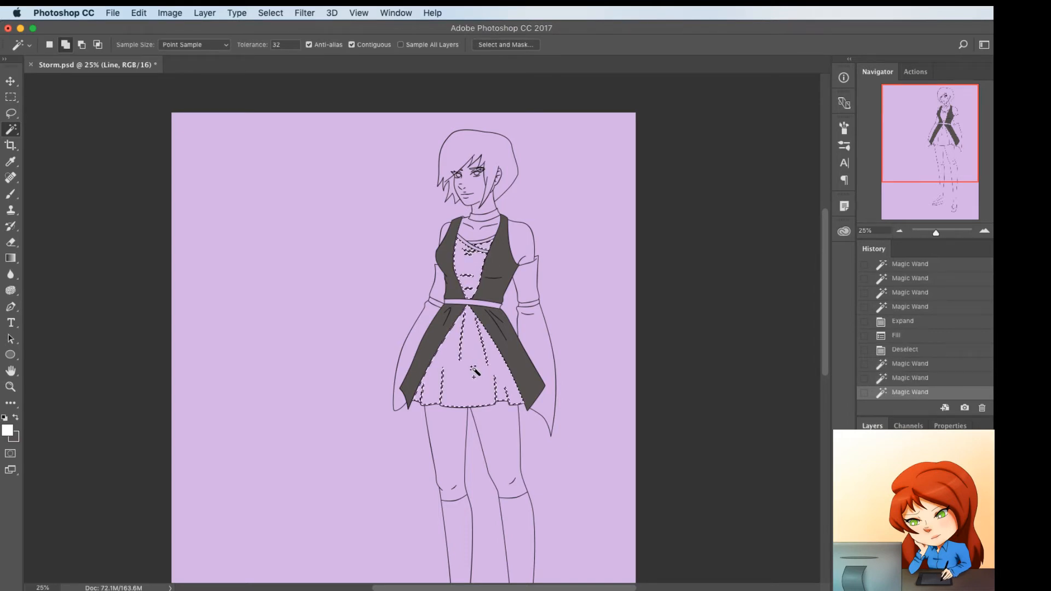
left_click(542, 335, "shift")
left_click(532, 290, "shift")
left_click(439, 287, "shift")
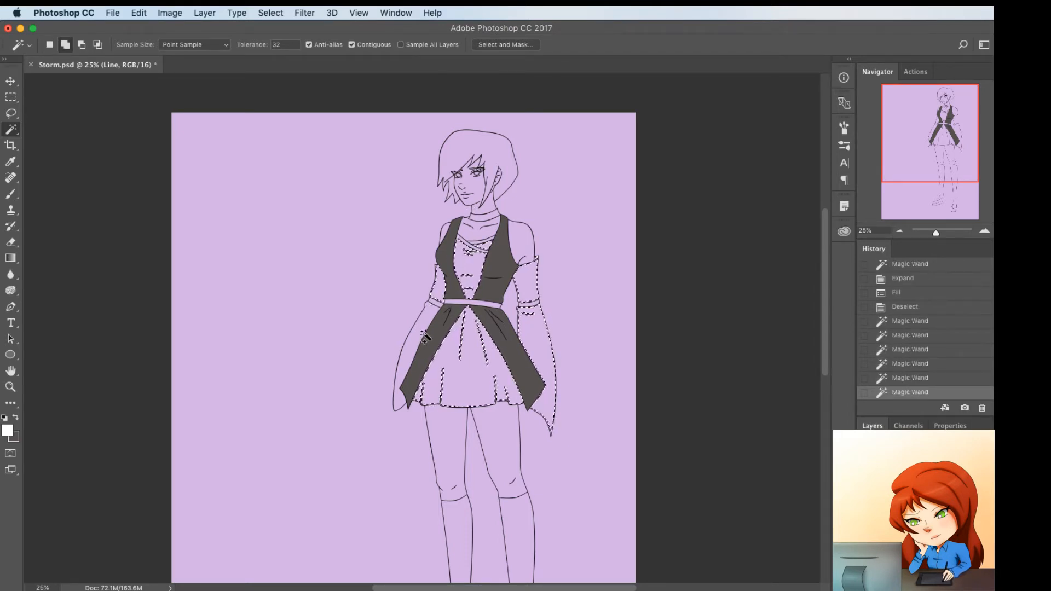
left_click(422, 340, "shift")
key("super+z")
left_click(420, 332, "shift")
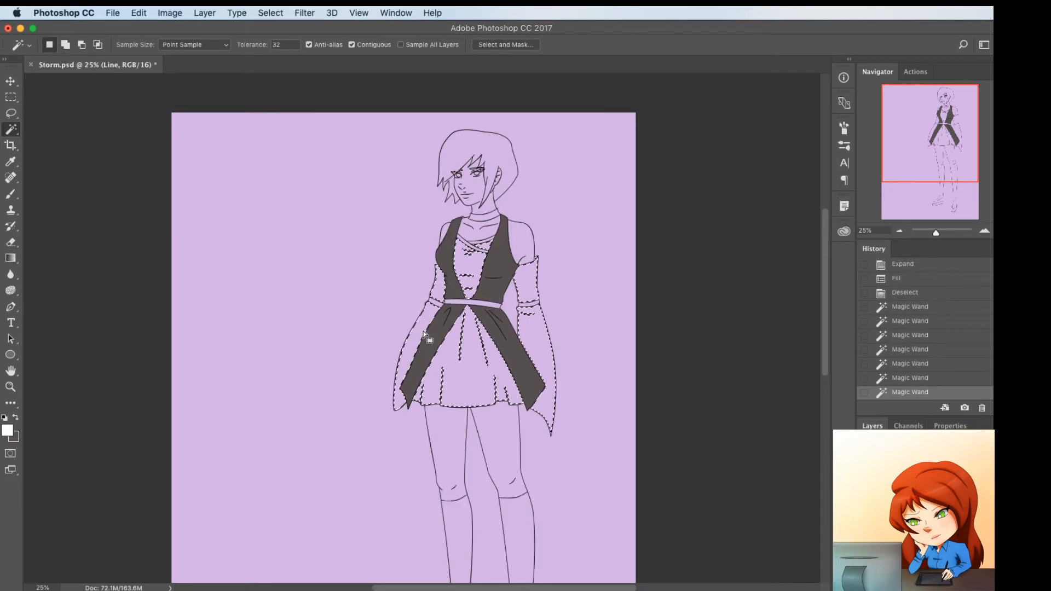
Expand the selection and fill it with light yellowish grey #e2e0d7 on the Color layer
key("F2")
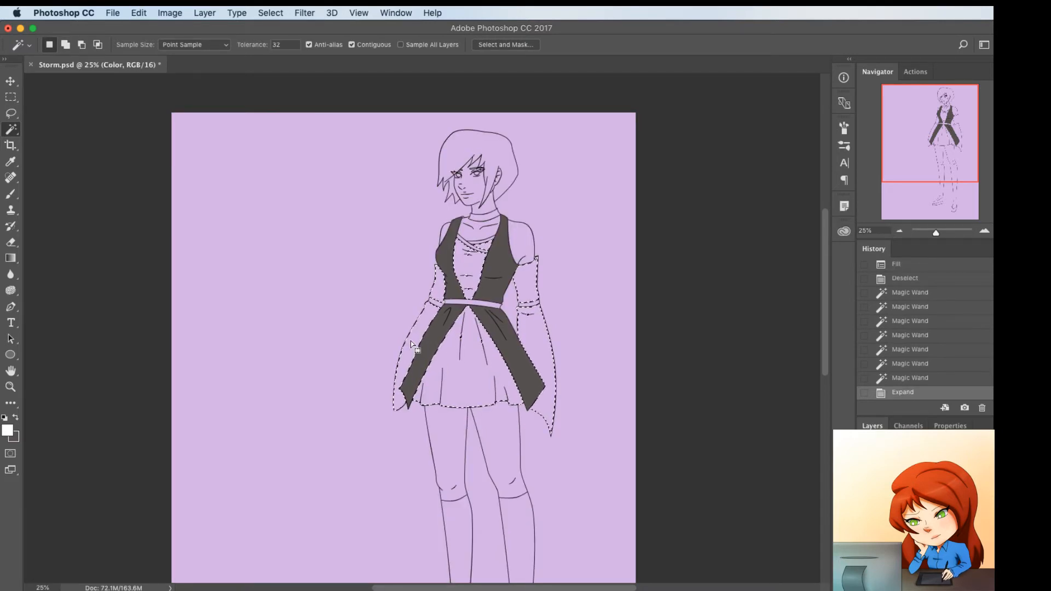
left_click(7, 430)
left_click(760, 467)
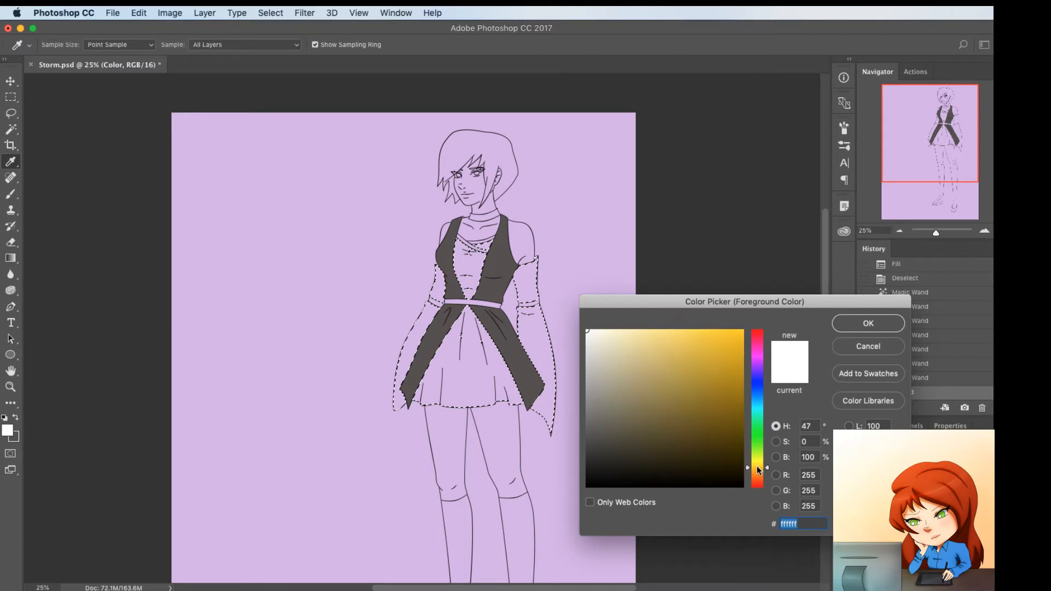
left_click(597, 346)
left_click_drag(596, 347, 591, 346)
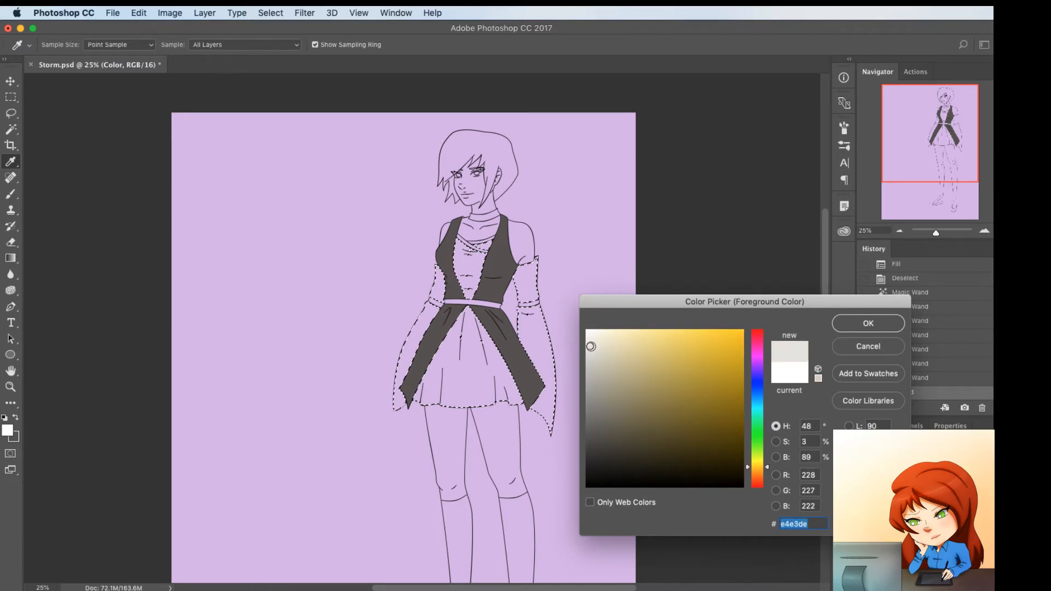
left_click(868, 322)
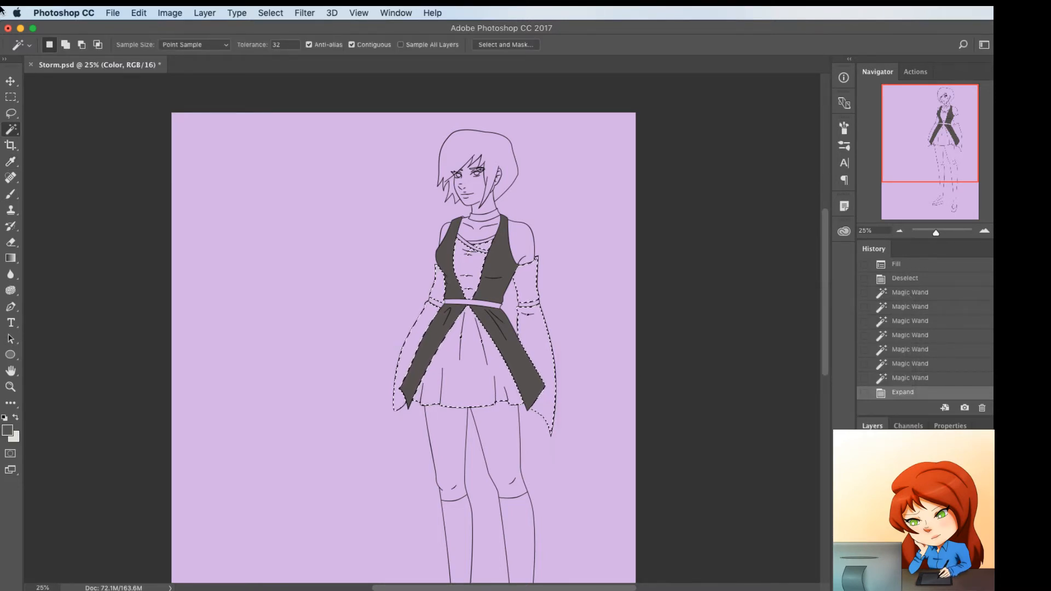
key("alt+BackSpace")
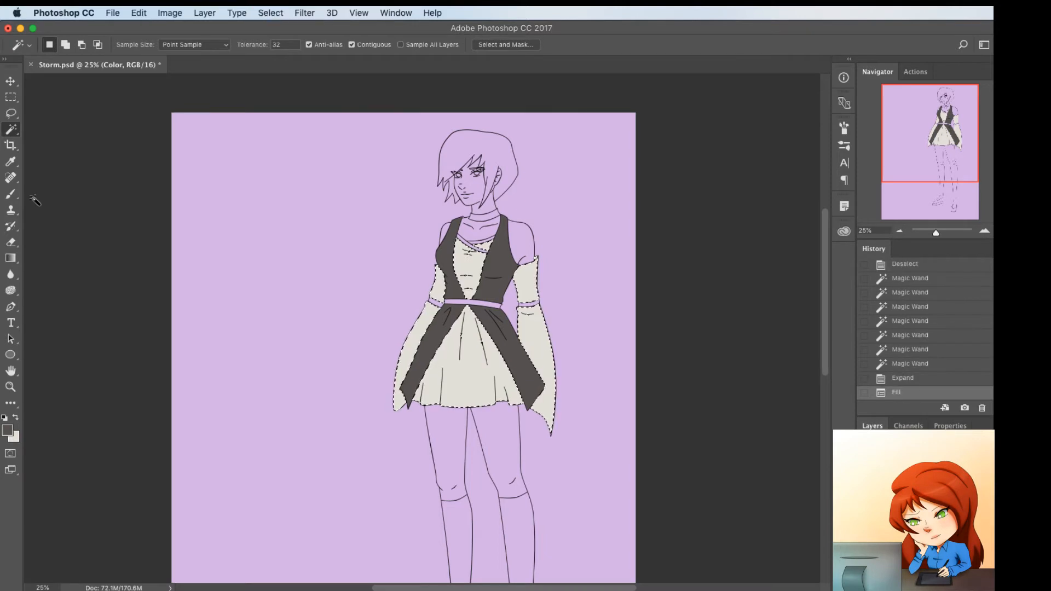
Sample the skirt's colour, shift it to warmer grey #d8d1cc, refill the selected inner dress and sleeves, and deselect
left_click(8, 430)
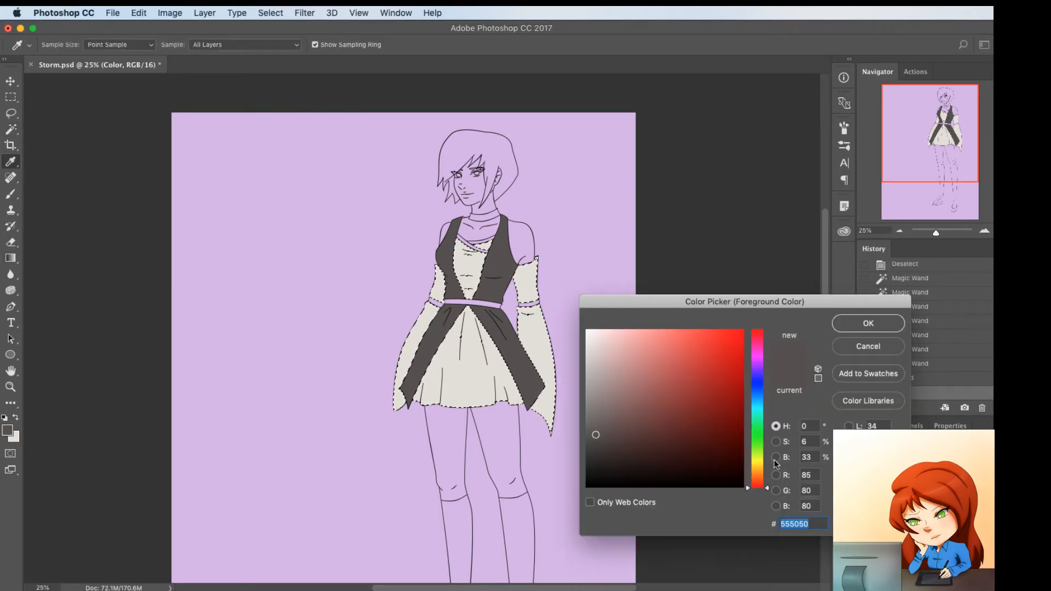
left_click(479, 374)
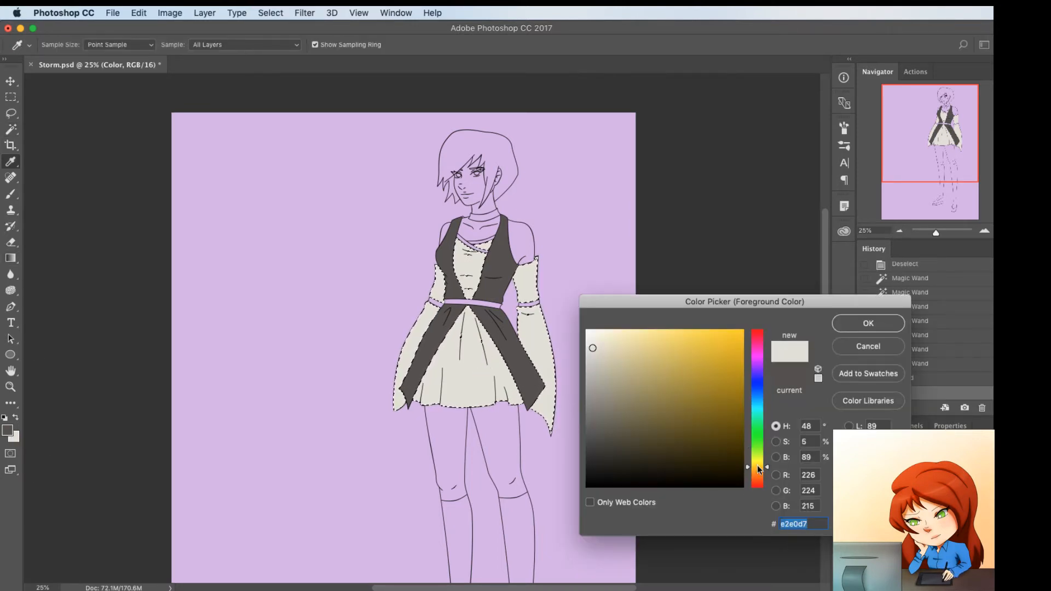
left_click_drag(766, 468, 766, 477)
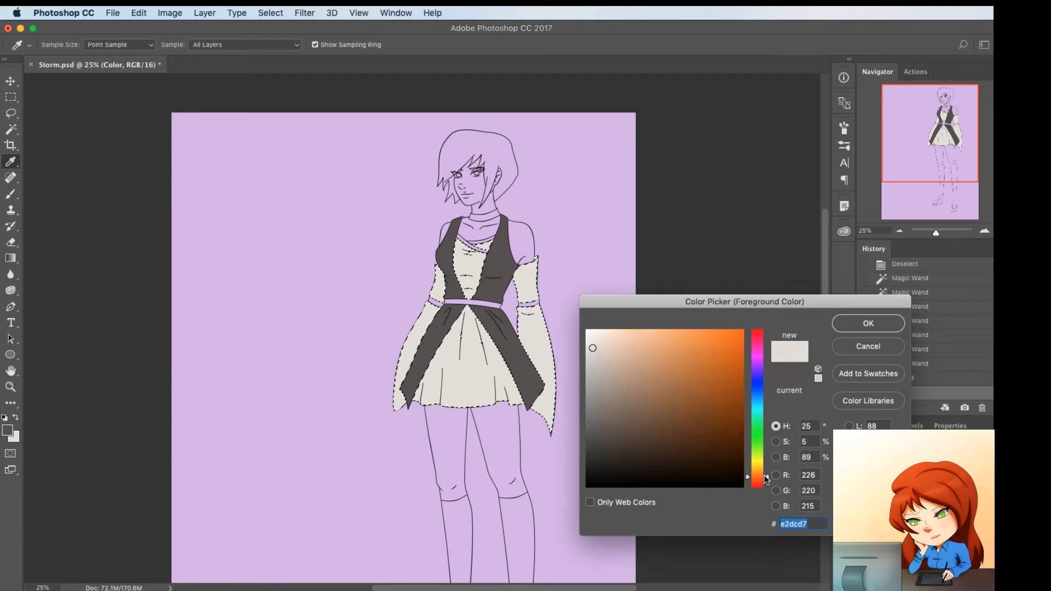
left_click(594, 354)
left_click(864, 324)
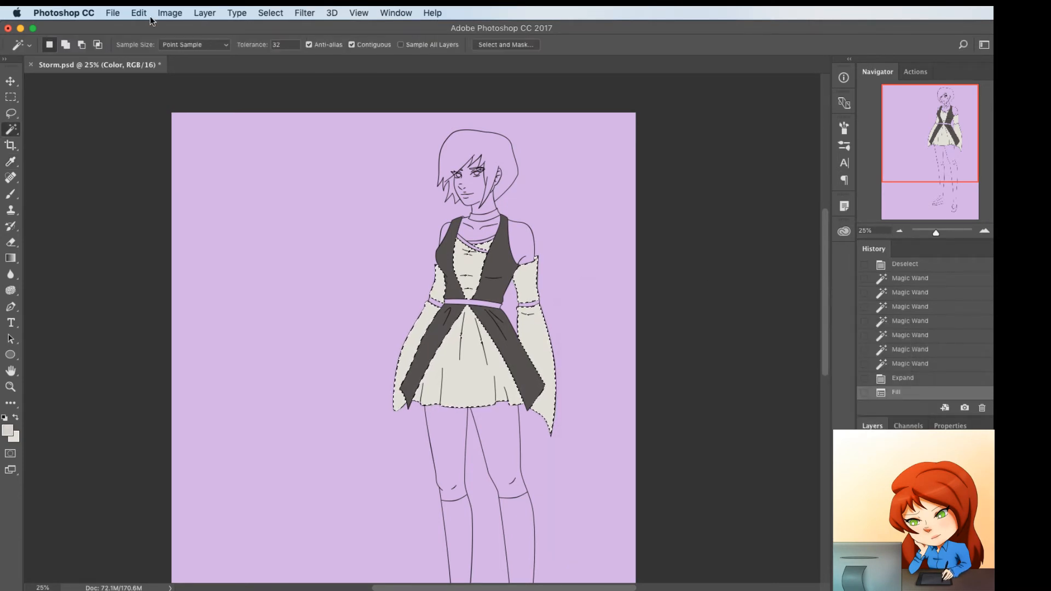
key("alt+BackSpace")
key("super+d")
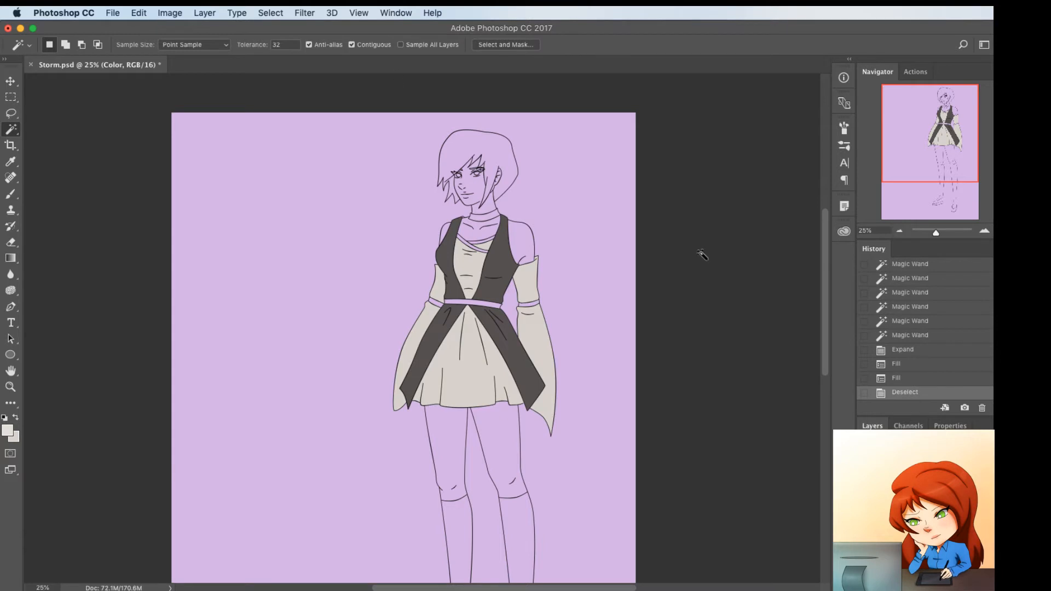
Select the face, ear, neck, chest, shoulders and thighs on the Line layer with the Magic Wand, and expand the selection on the Color layer
left_click(925, 493)
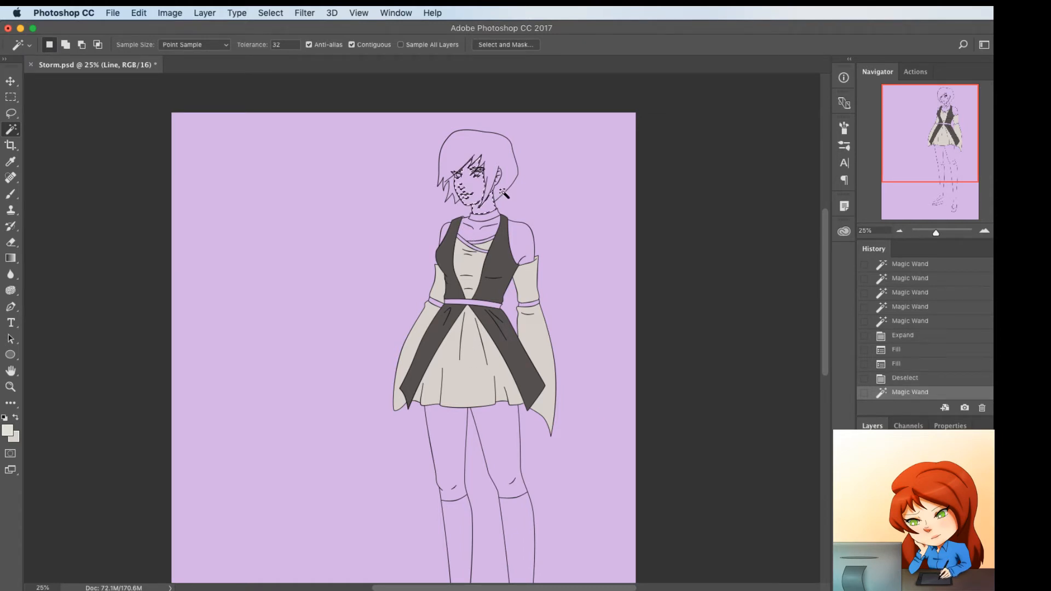
left_click(472, 187)
left_click(484, 204, "shift")
left_click(517, 241, "shift")
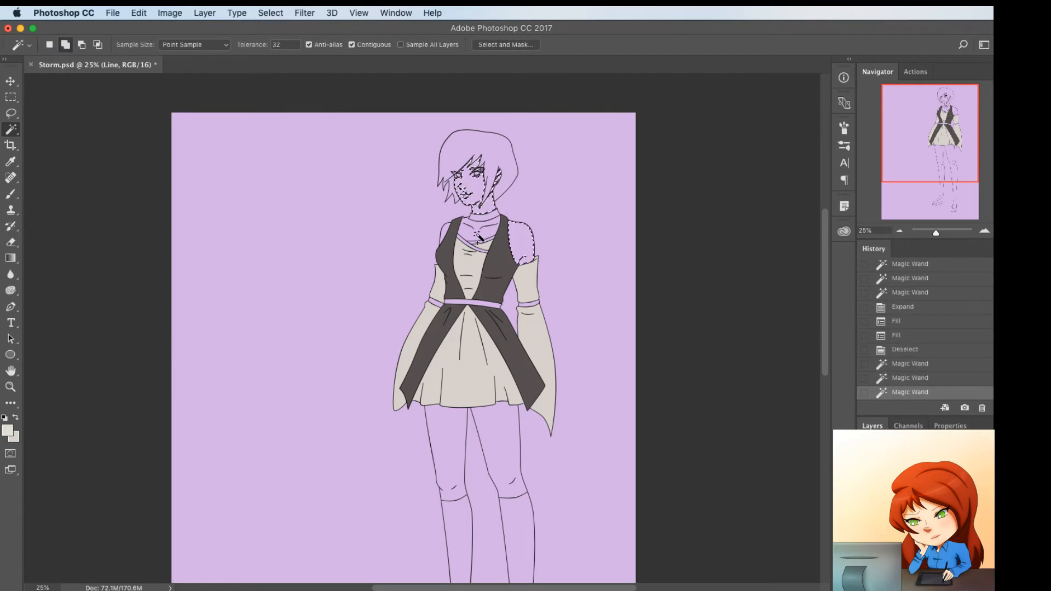
left_click(476, 232, "shift")
left_click(445, 232, "shift")
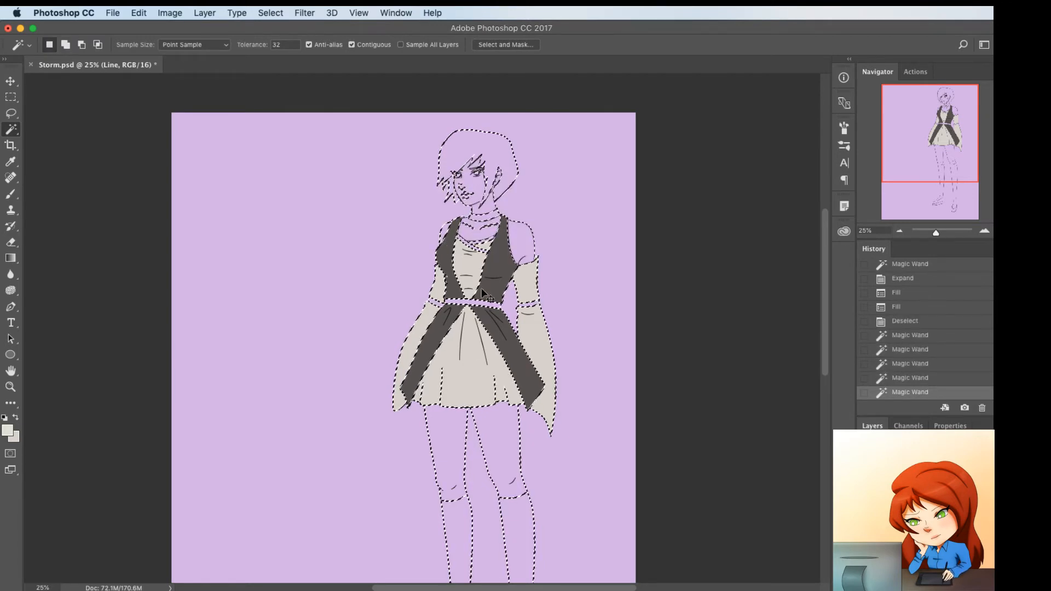
key("super+z")
left_click(445, 232, "shift")
left_click(457, 469, "shift")
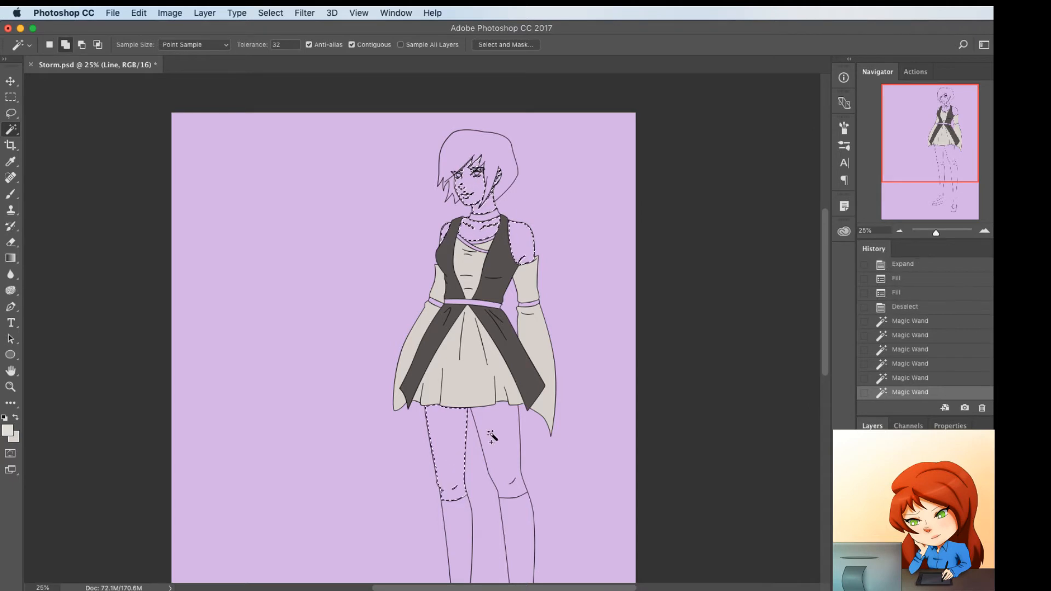
left_click(496, 444, "shift")
key("F2")
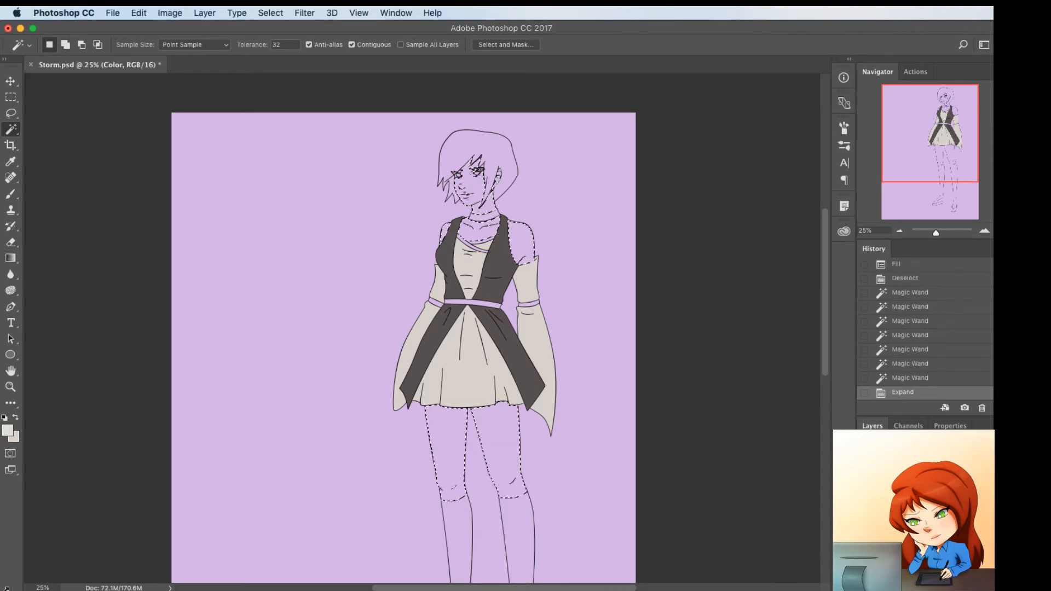
Try pale peach #ffead7 as the background colour to fill the skin selection, and undo the fill
left_click(16, 438)
scroll(438, 429, "up", 3)
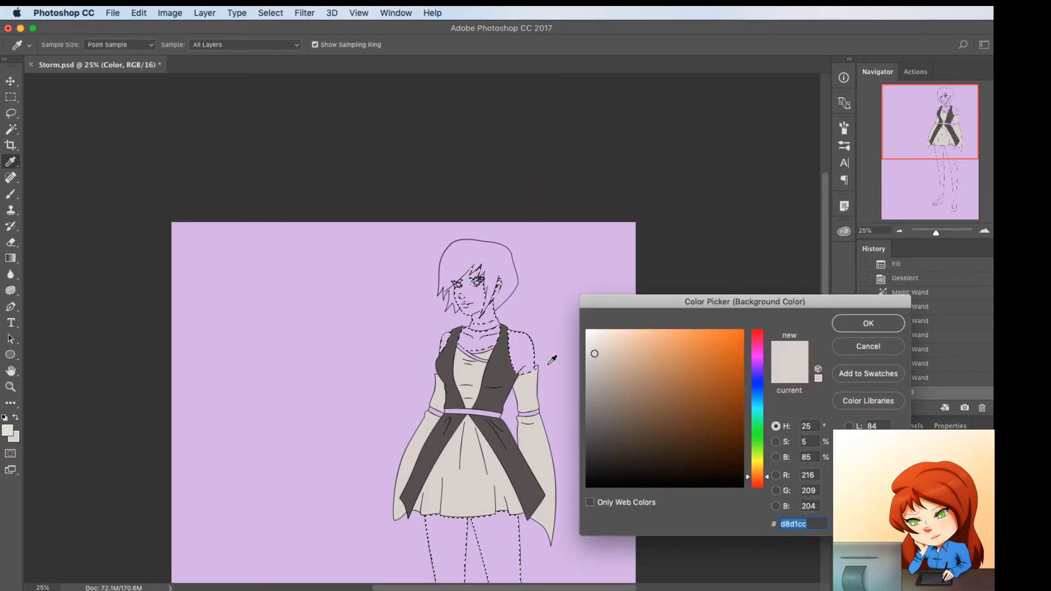
scroll(554, 356, "down", 5)
left_click_drag(761, 475, 759, 471)
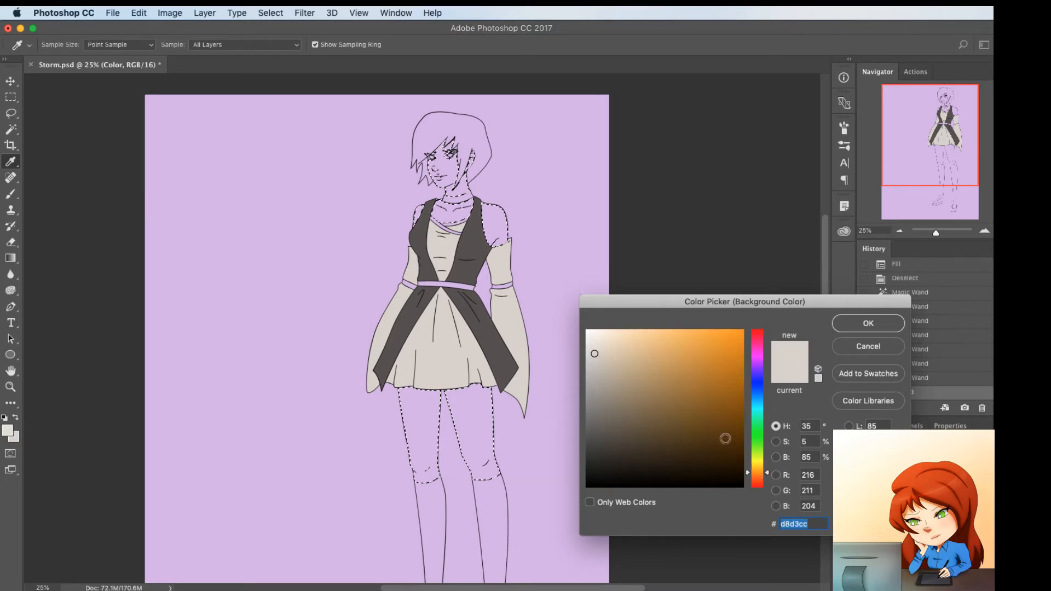
left_click(613, 330)
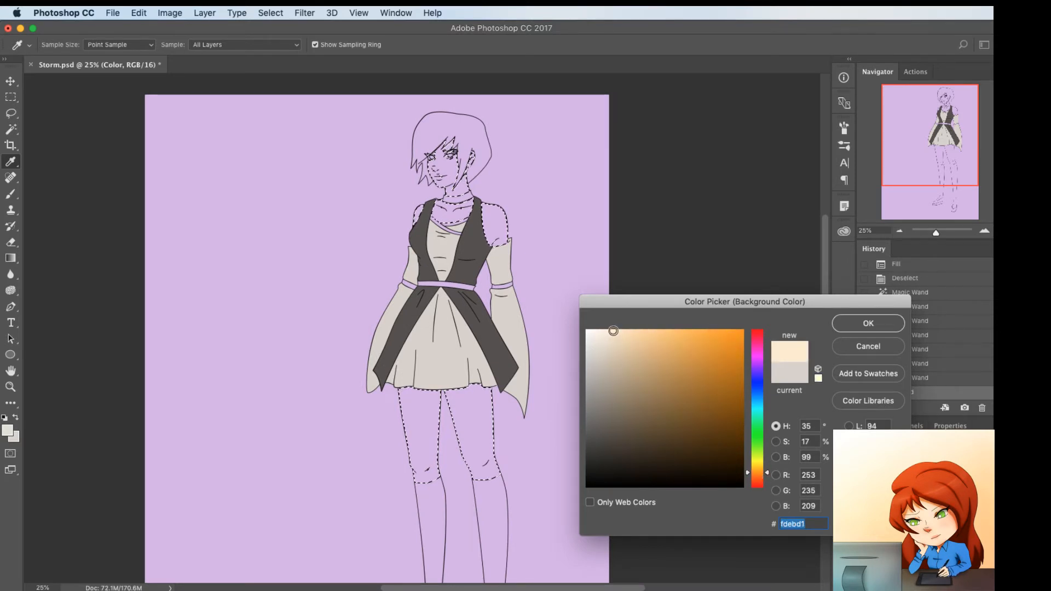
left_click_drag(613, 331, 609, 331)
left_click_drag(768, 475, 769, 477)
left_click(611, 325)
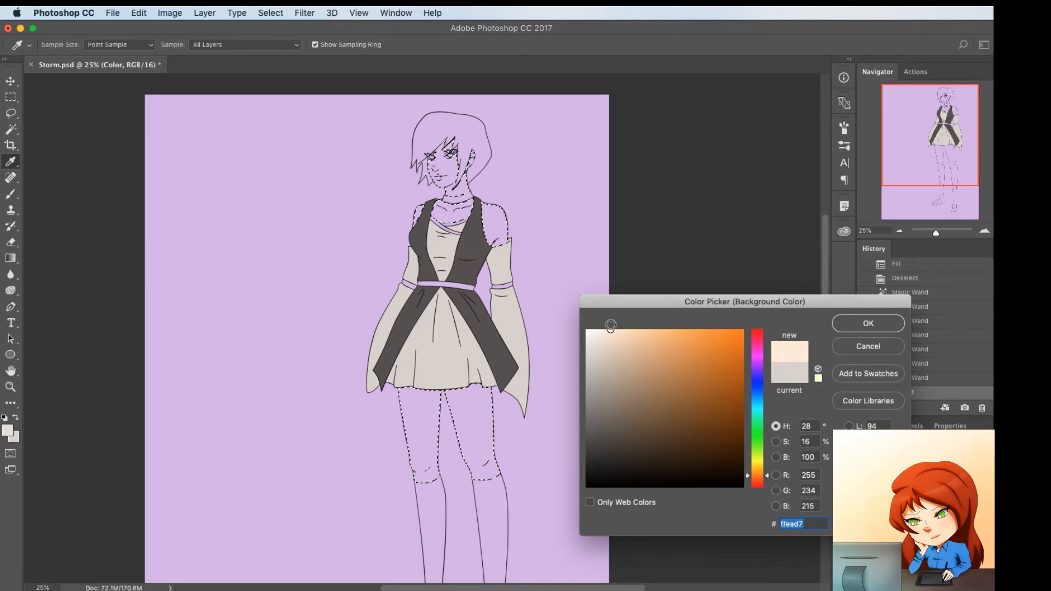
left_click(868, 324)
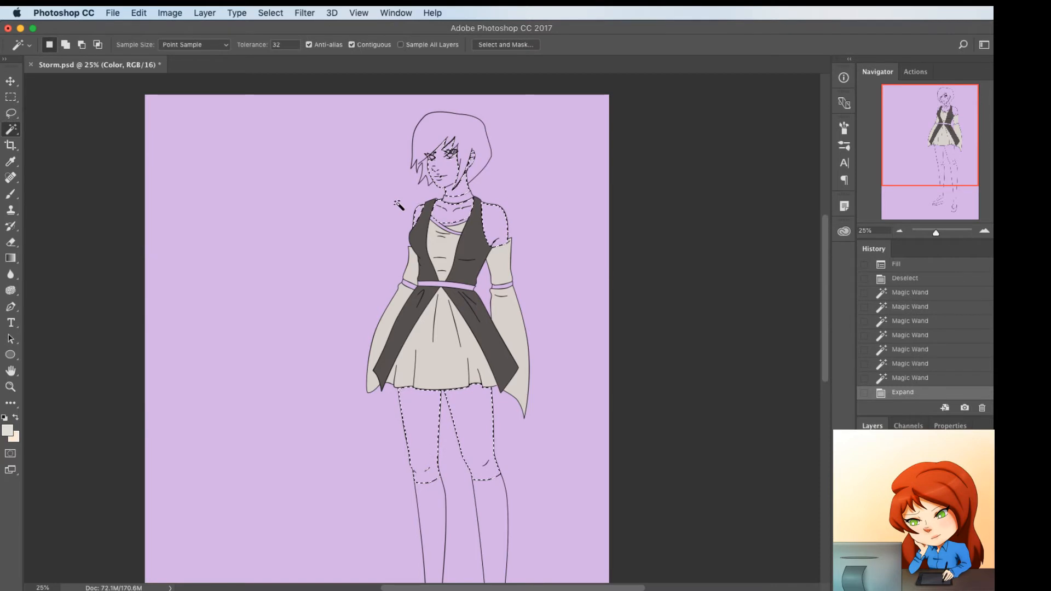
key("super+BackSpace")
key("super+z")
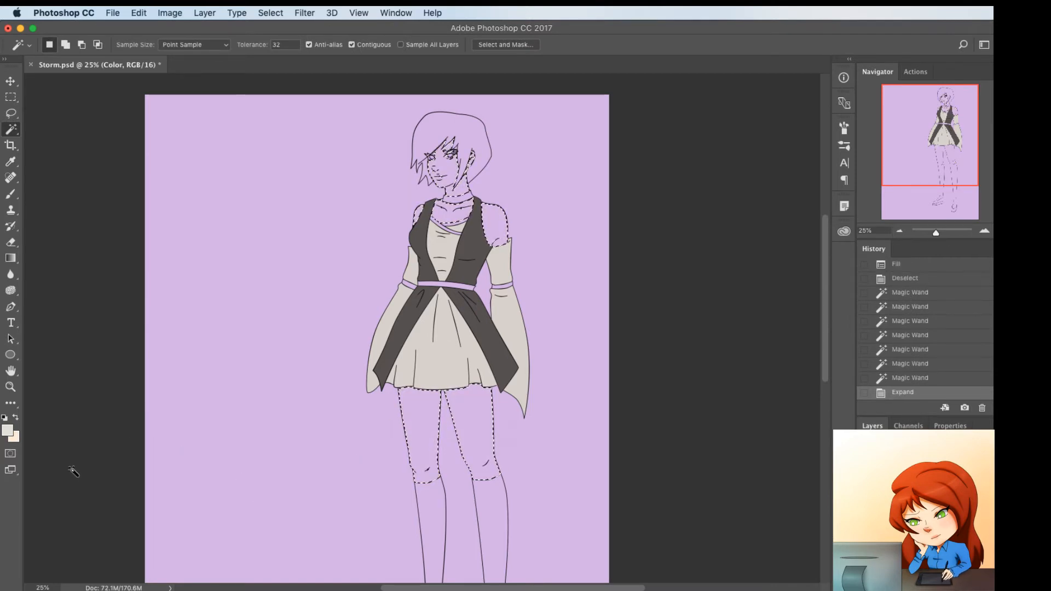
Change the background colour to pinker peach #ffe8db, fill the skin selection with it, and deselect
left_click(15, 442)
left_click(765, 478)
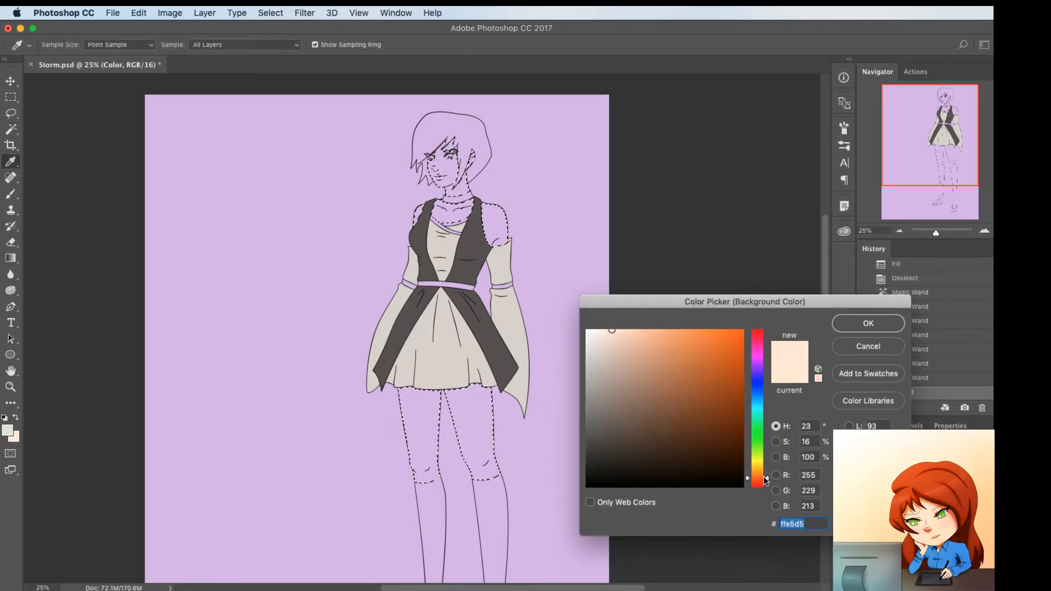
left_click(868, 323)
key("super+BackSpace")
key("super+d")
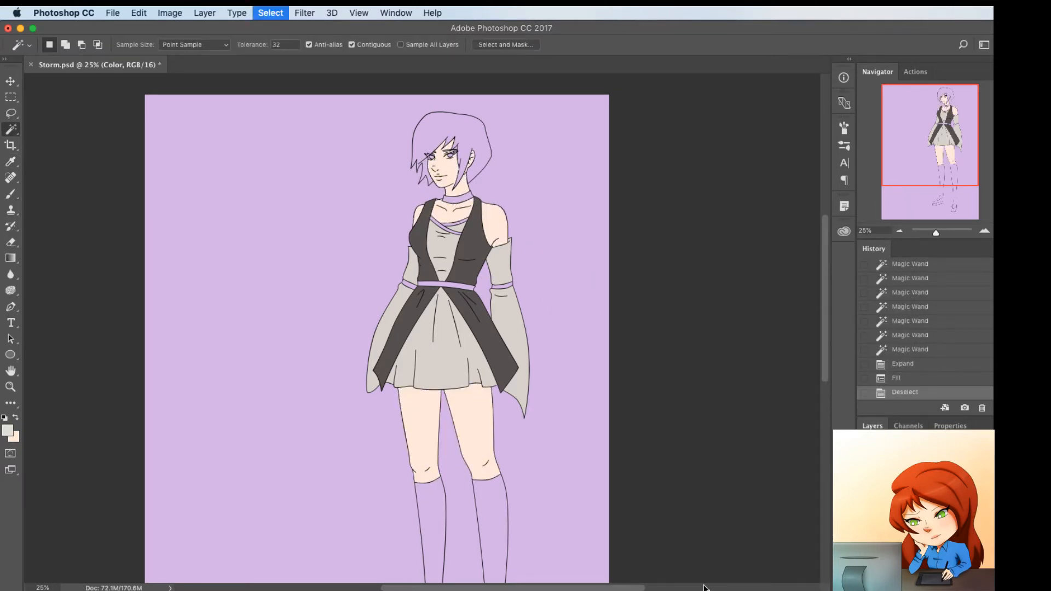
Select the hair with the Magic Wand on the Line layer, and expand the selection on the Color layer
left_click(919, 497)
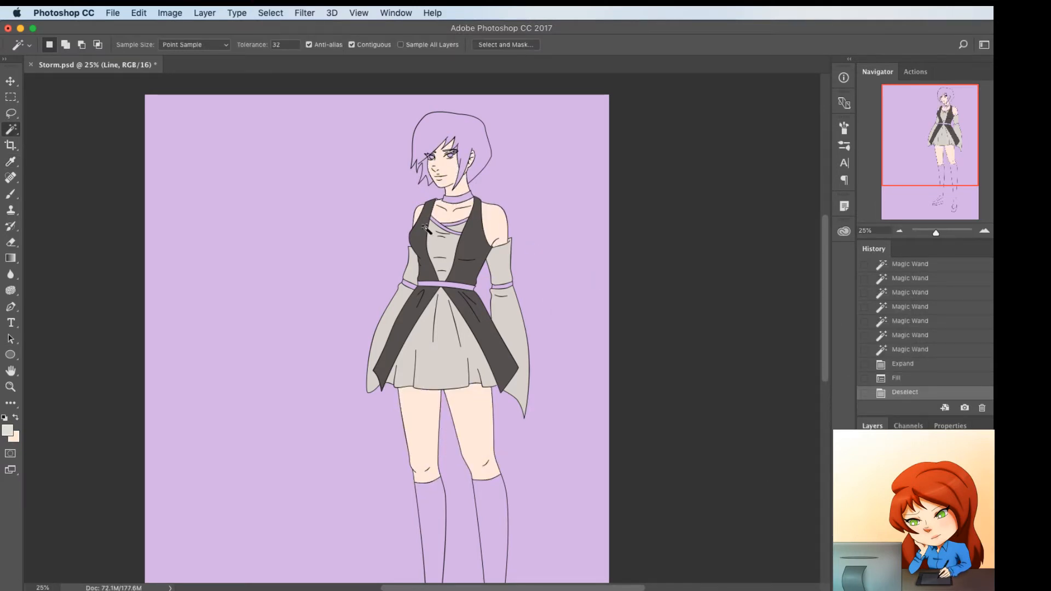
left_click(481, 158)
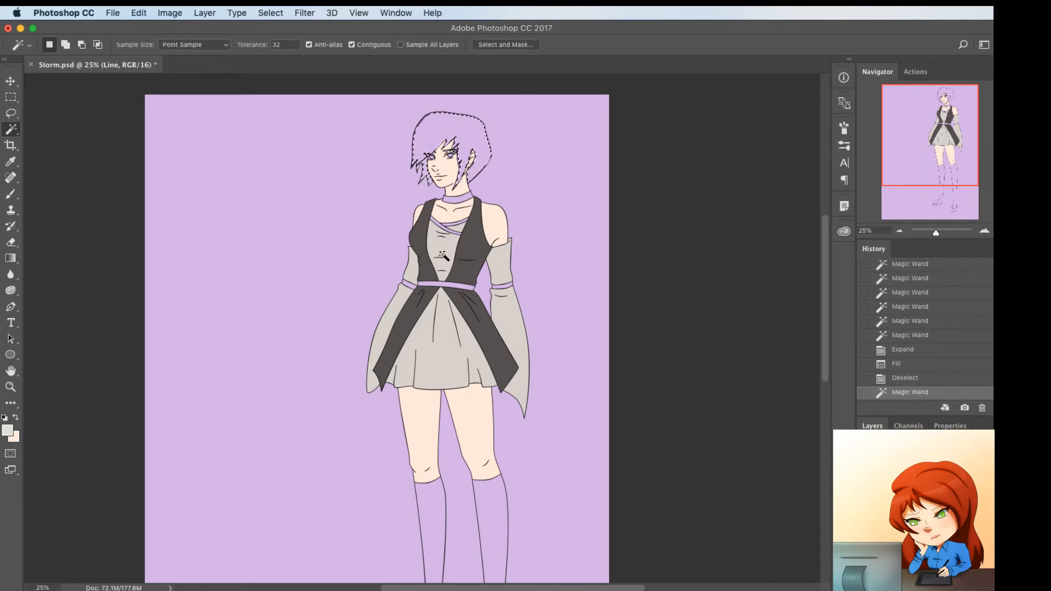
key("F2")
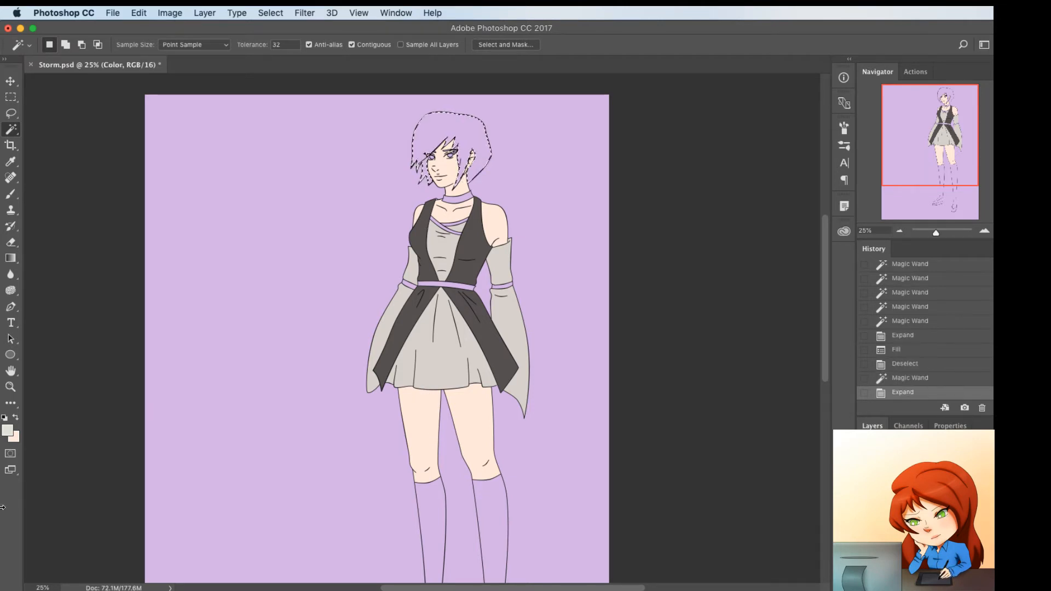
Change the foreground colour to blue #3a6cd2, fill the hair selection with it, and deselect
left_click(7, 430)
scroll(356, 433, "up", 1)
scroll(376, 344, "up", 3)
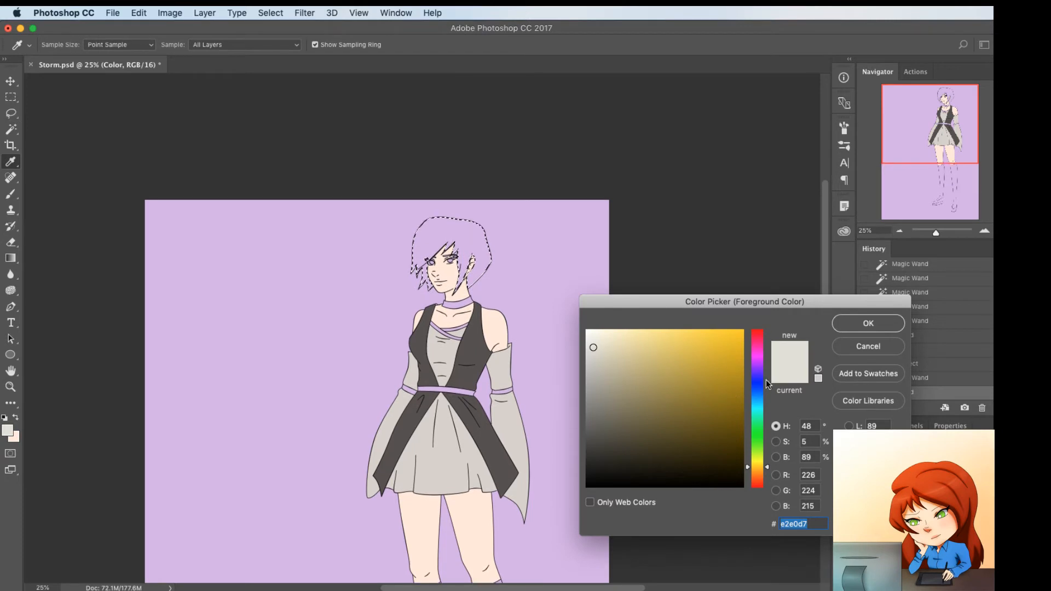
left_click(760, 386)
left_click_drag(658, 381, 687, 382)
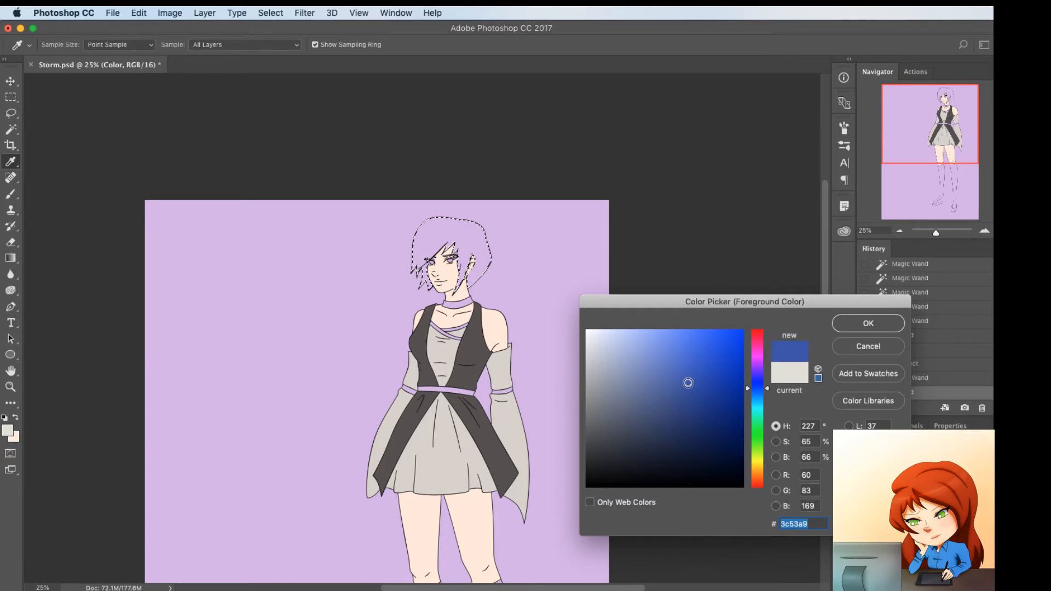
left_click(753, 385)
left_click(688, 360)
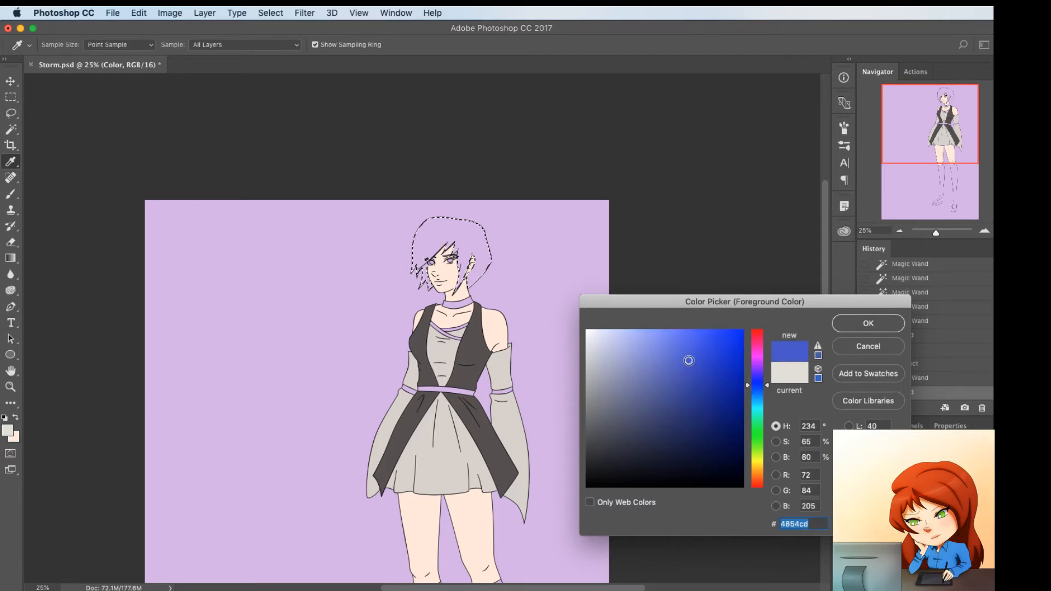
left_click_drag(751, 385, 751, 392)
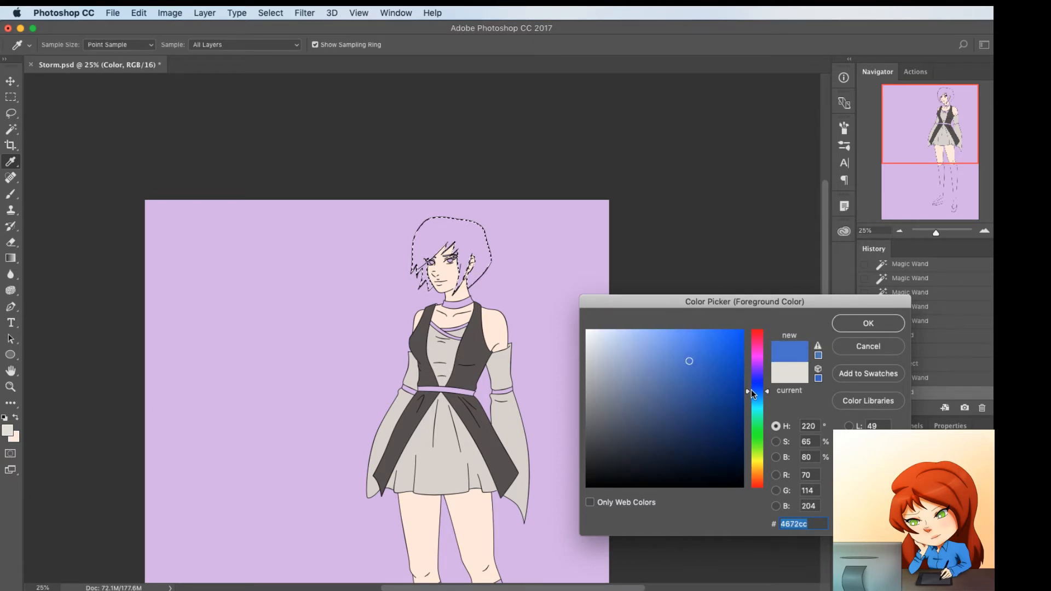
left_click(699, 358)
left_click(868, 324)
key("w")
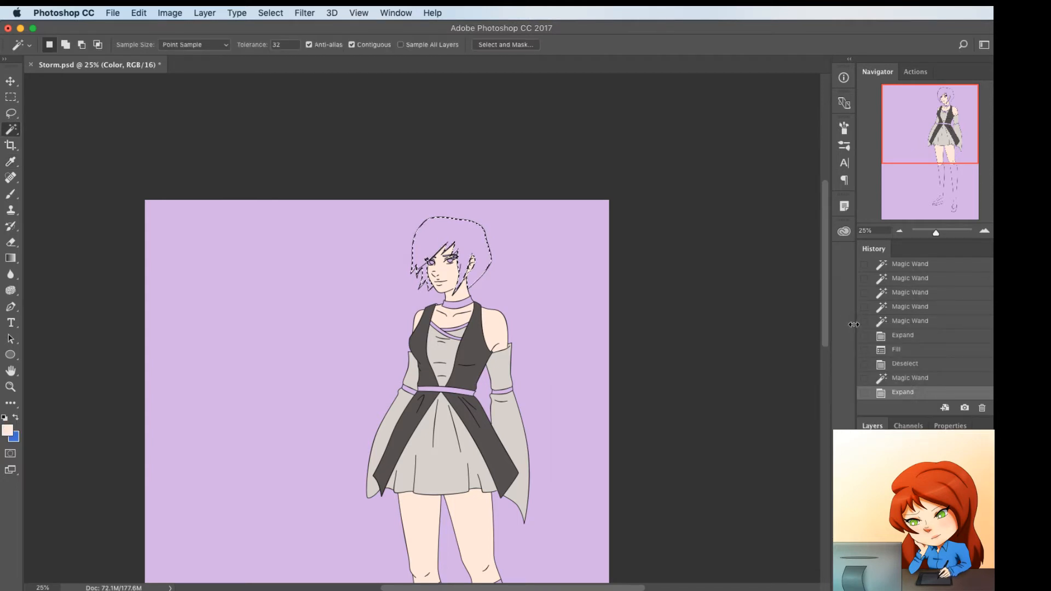
key("alt+BackSpace")
key("super+d")
Select the choker, crossed chest straps, waist belt and both arm bands on the Line layer with the Magic Wand, and expand the selection on the Color layer
scroll(554, 384, "down", 1)
scroll(553, 384, "down", 3)
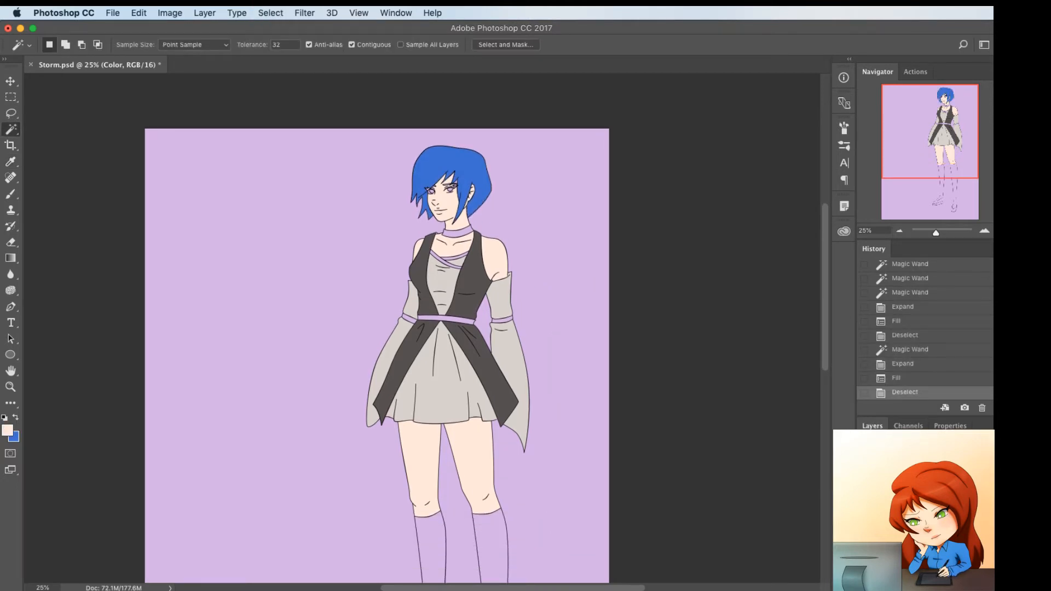
left_click(920, 492)
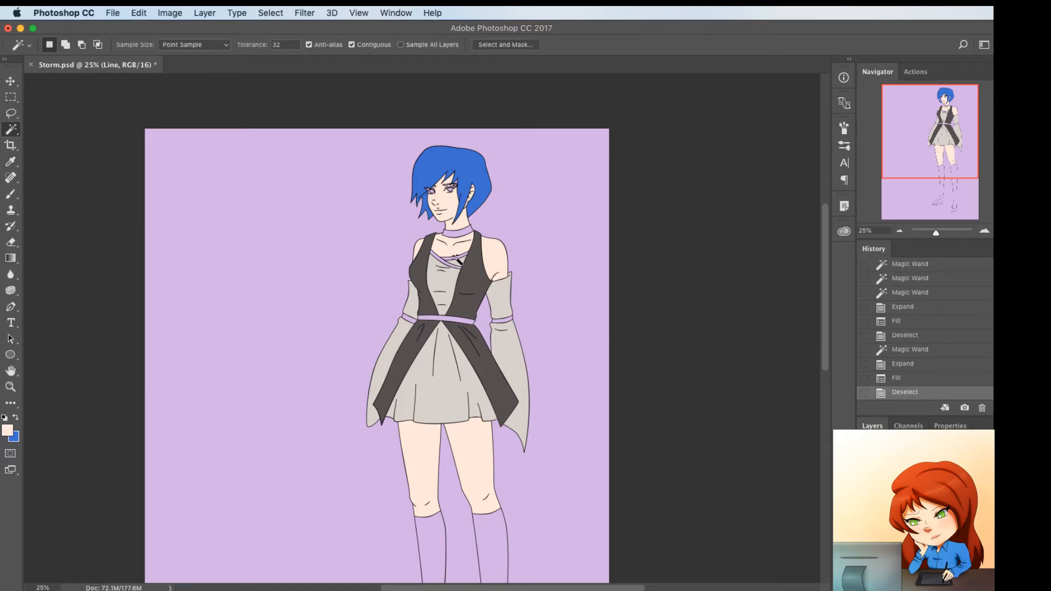
left_click(459, 230)
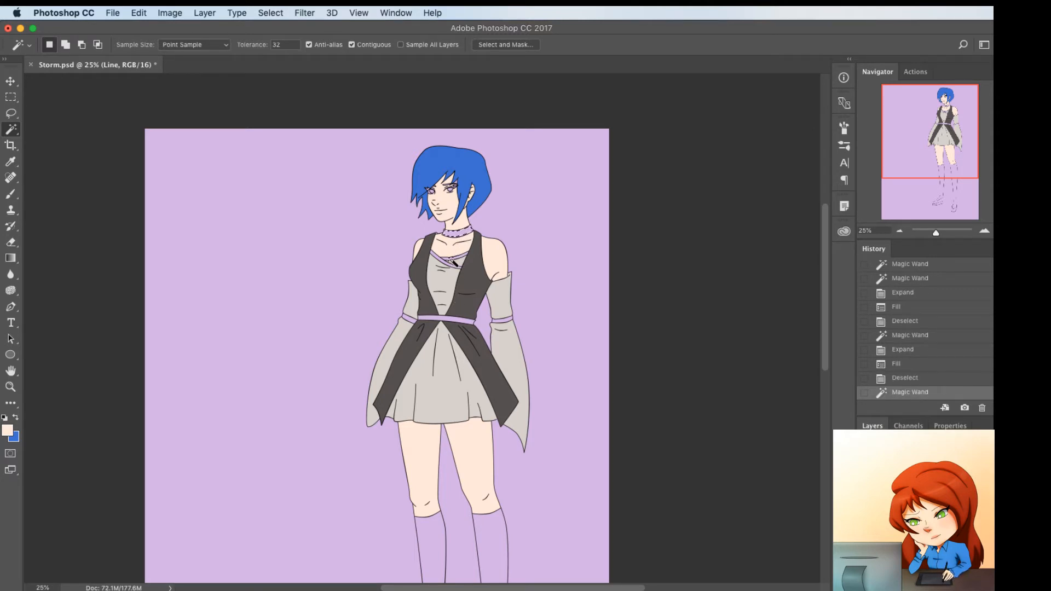
left_click(450, 259, "shift")
key("super+z")
left_click(449, 258, "shift")
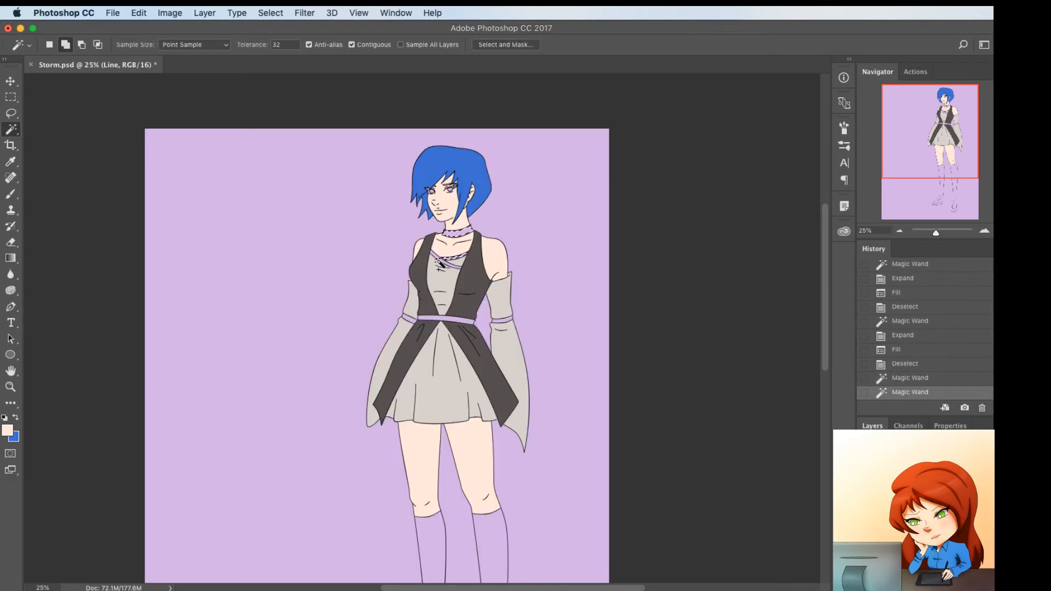
left_click(439, 264, "shift")
left_click(457, 319, "shift")
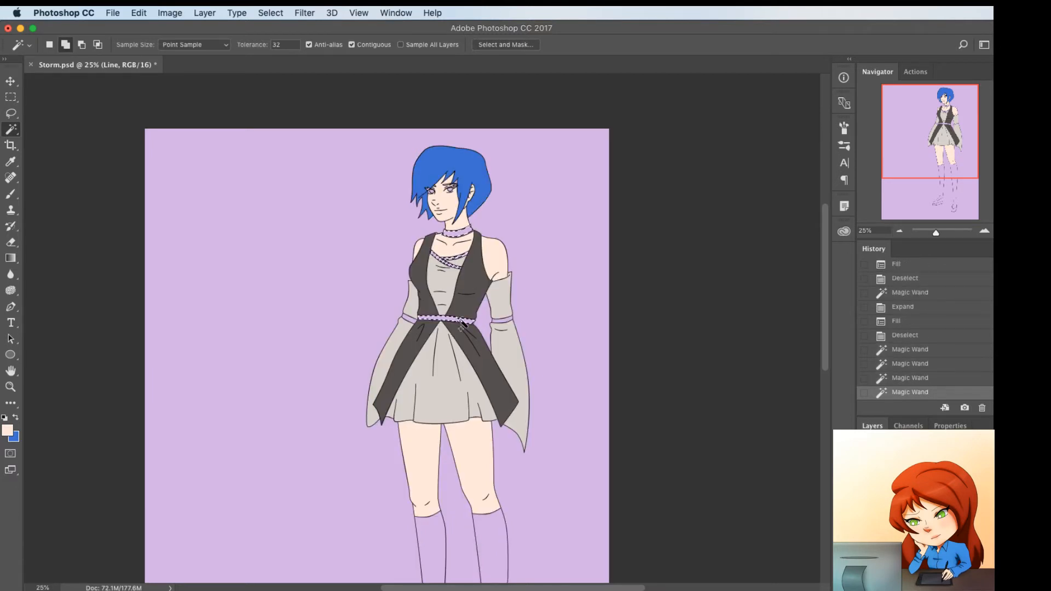
left_click(502, 324, "shift")
left_click(408, 319, "shift")
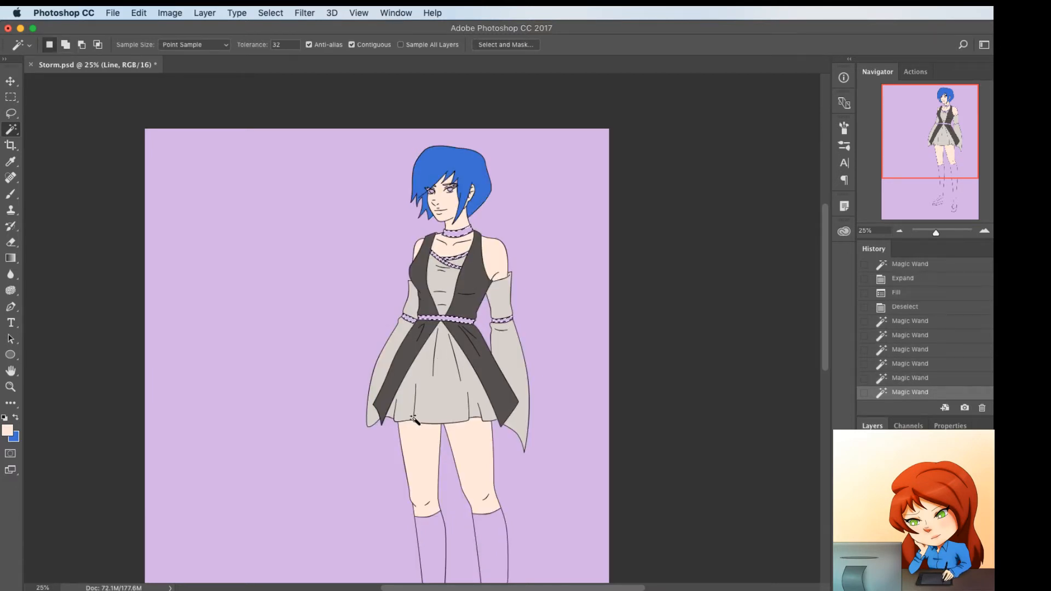
key("F2")
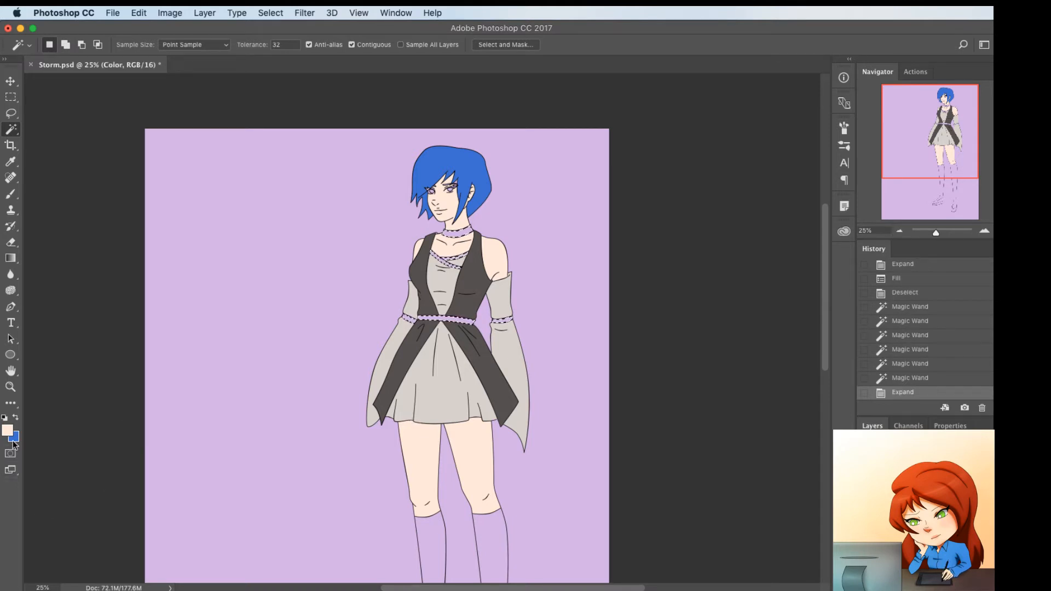
Change the background colour to dark purple #432280, fill the choker, strap, belt and arm band selection with it, and deselect
left_click(13, 438)
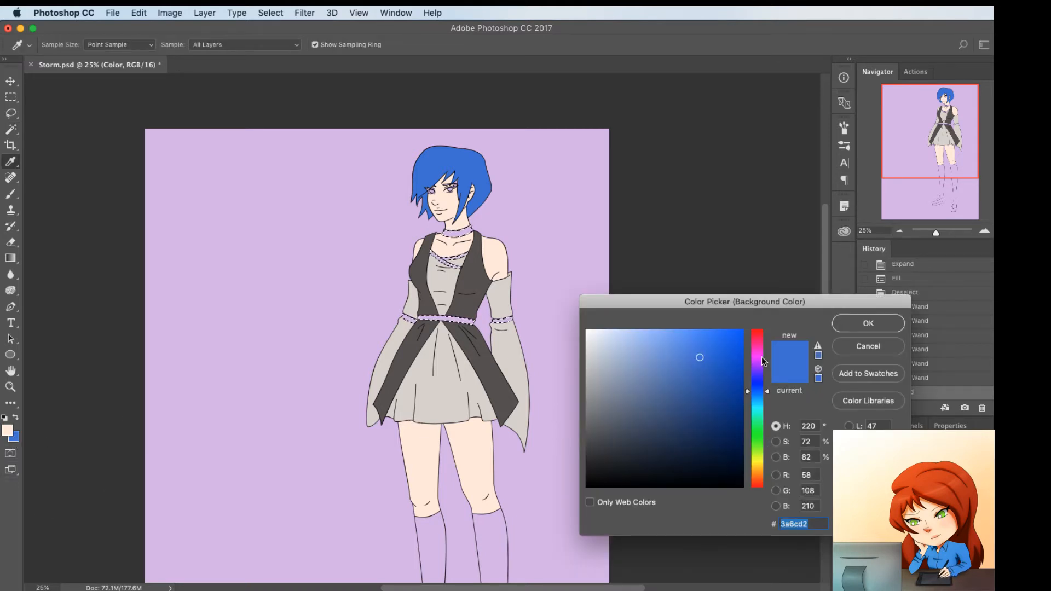
left_click_drag(764, 361, 702, 408)
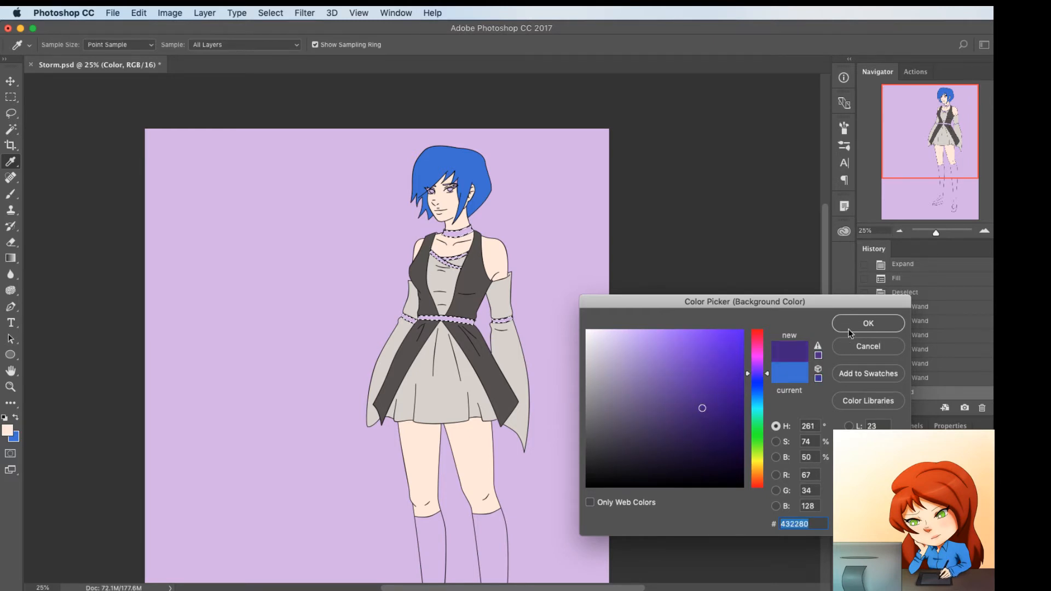
left_click(849, 330)
key("super+BackSpace")
key("super+d")
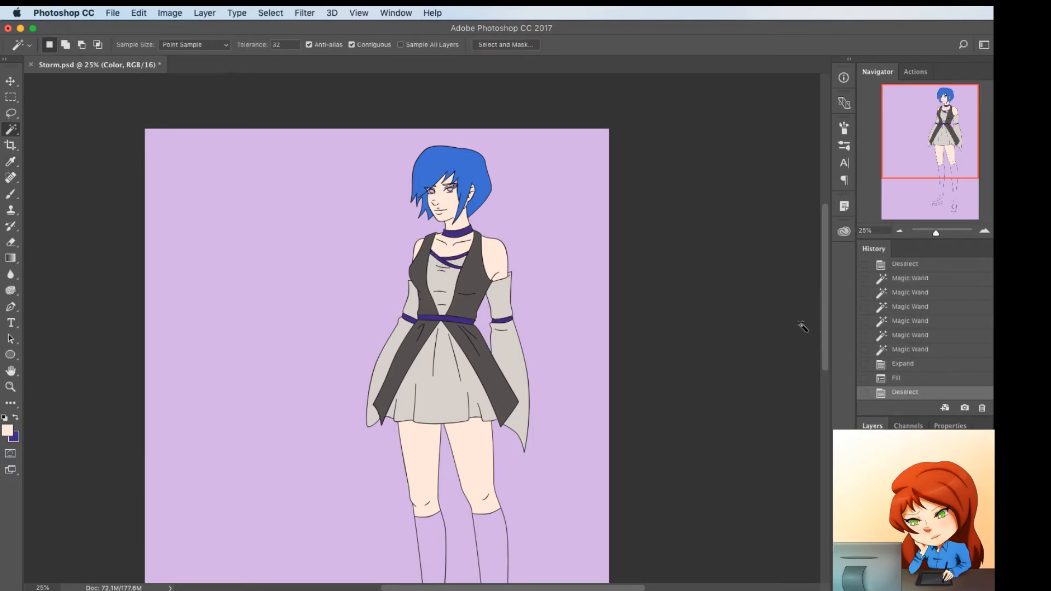
Select both knee-high socks on the Line layer with the Magic Wand, and expand the selection on the Color layer
scroll(542, 356, "down", 3)
key("alt+bracketright")
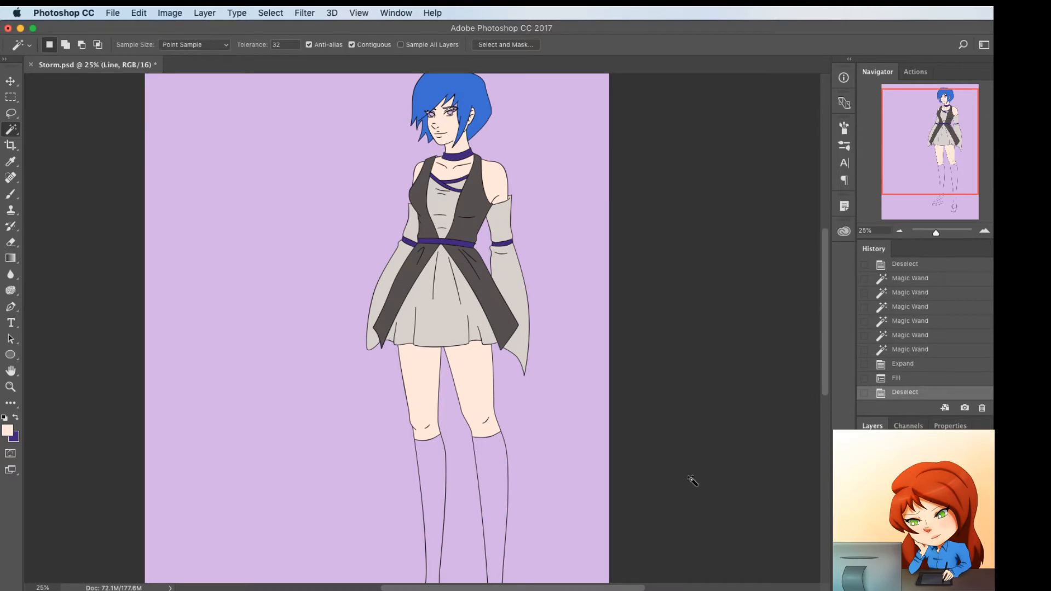
scroll(692, 480, "down", 3)
left_click(495, 432)
left_click(440, 444, "shift")
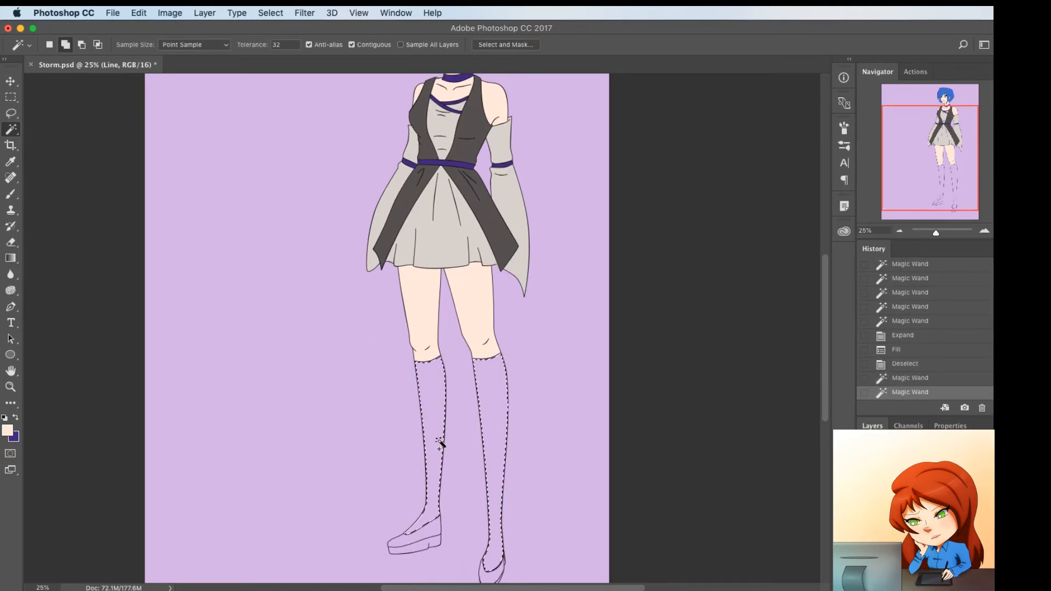
key("F2")
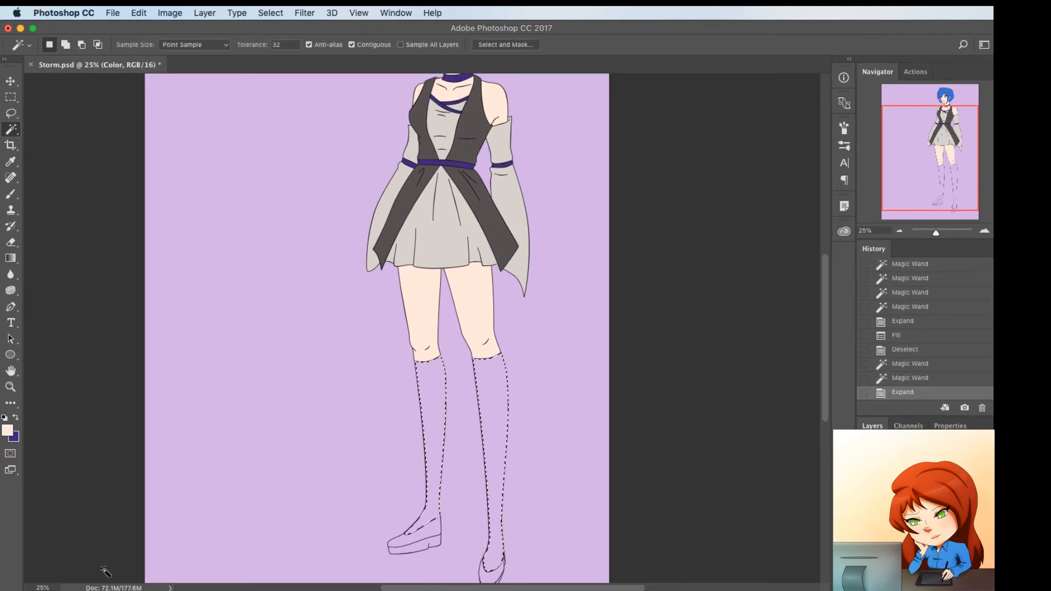
Change the background colour to light pink #f6b6f1, fill the sock selection with it, and deselect
left_click(13, 442)
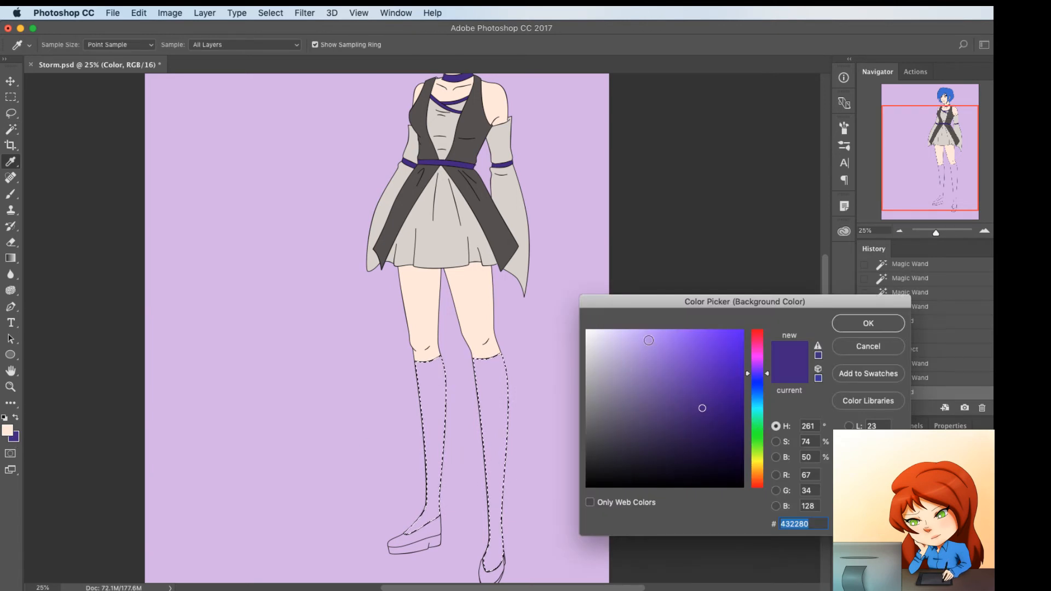
left_click_drag(649, 340, 627, 335)
left_click(757, 355)
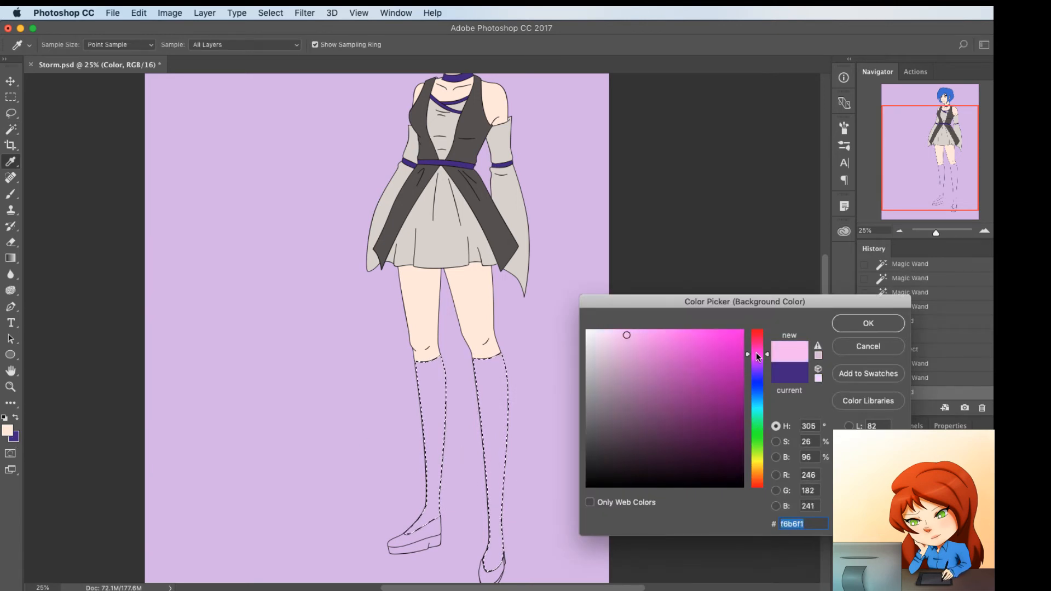
left_click(857, 326)
key("w")
key("super+BackSpace")
key("super+d")
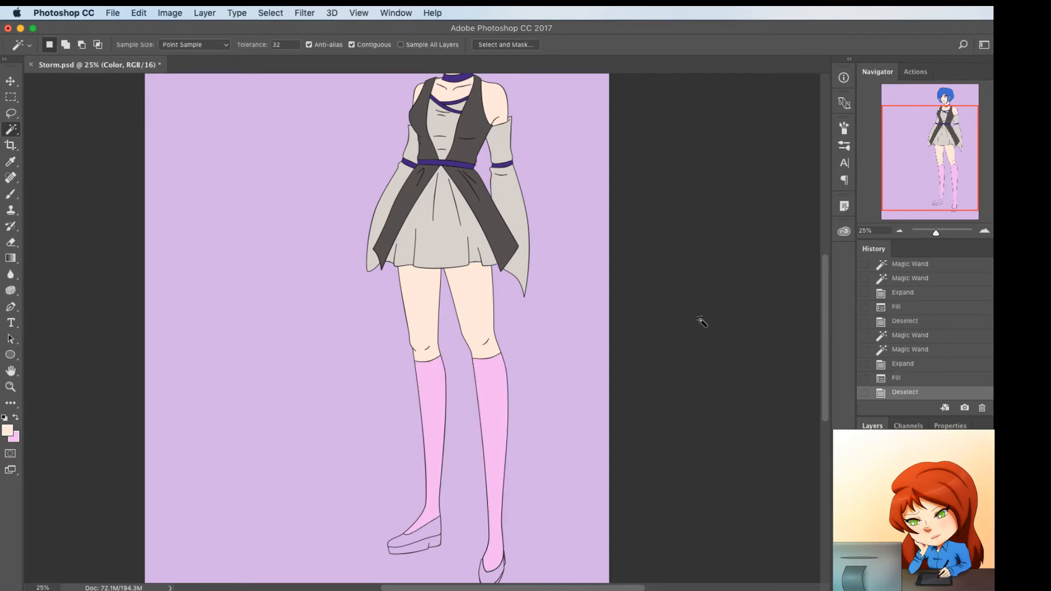
Select both shoes, including the sole, on the Line layer with the Magic Wand, and expand the selection on the Color layer
scroll(487, 359, "up", 5)
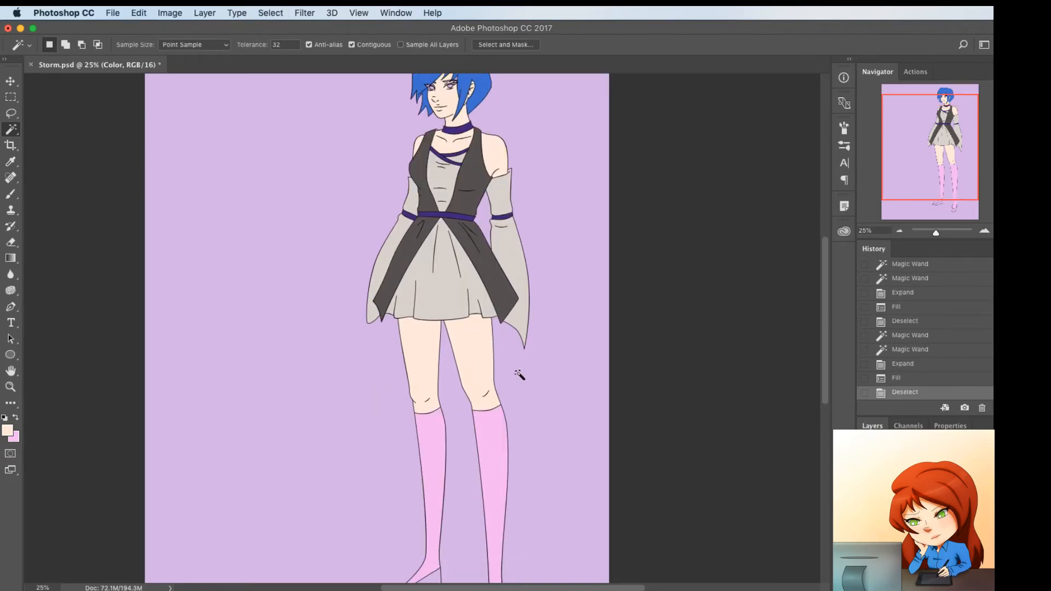
left_click(922, 490)
scroll(500, 469, "down", 6)
left_click(491, 569)
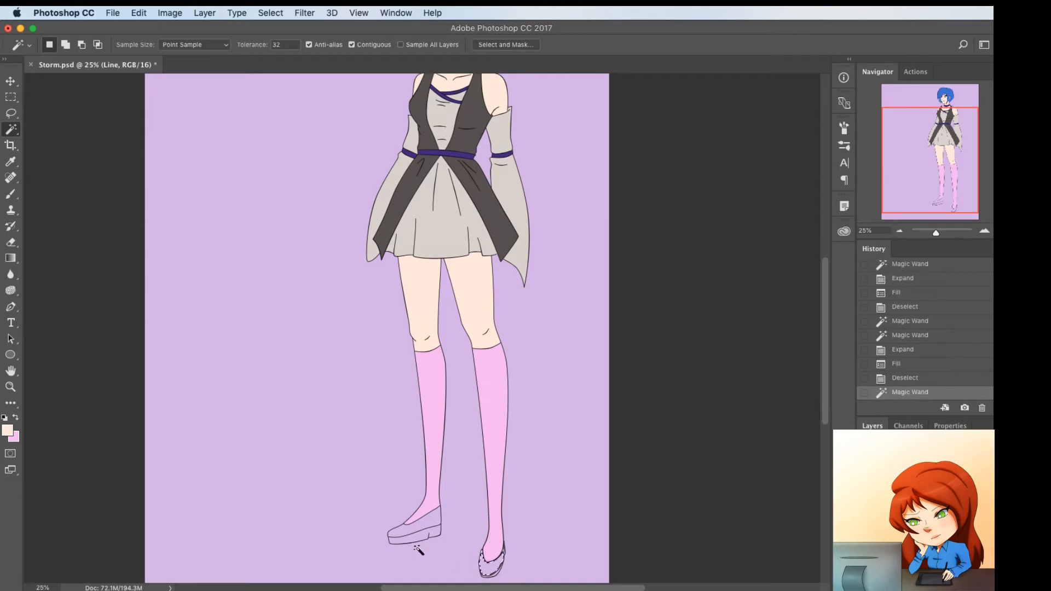
left_click(420, 535, "shift")
left_click(421, 535, "shift")
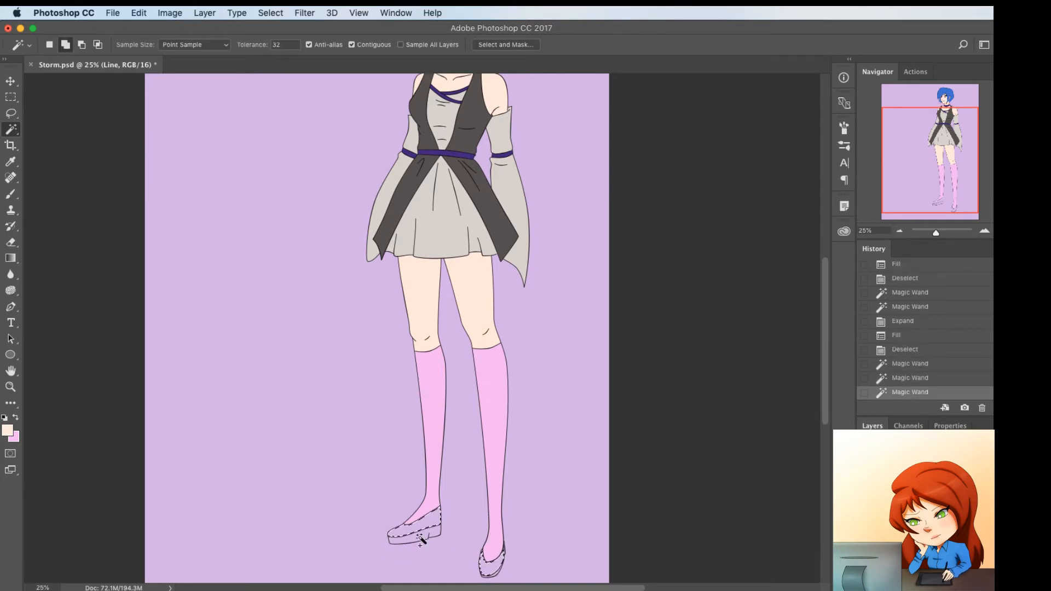
left_click(494, 576, "shift")
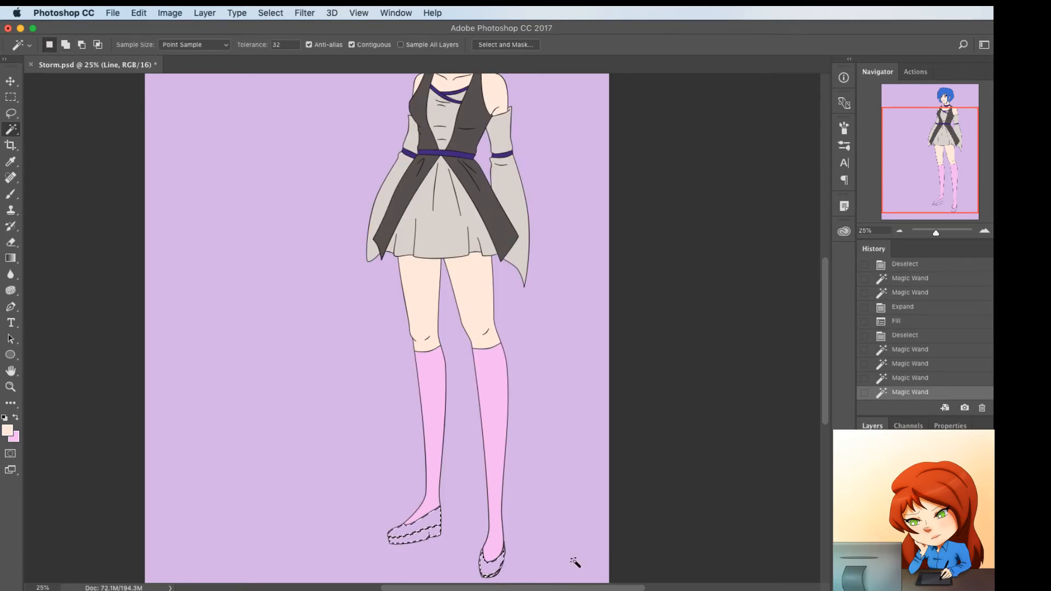
key("F2")
Fill the shoe selection with the dark purple sampled from the waist belt, deselect, and save the file
scroll(503, 409, "up", 1)
scroll(503, 408, "up", 5)
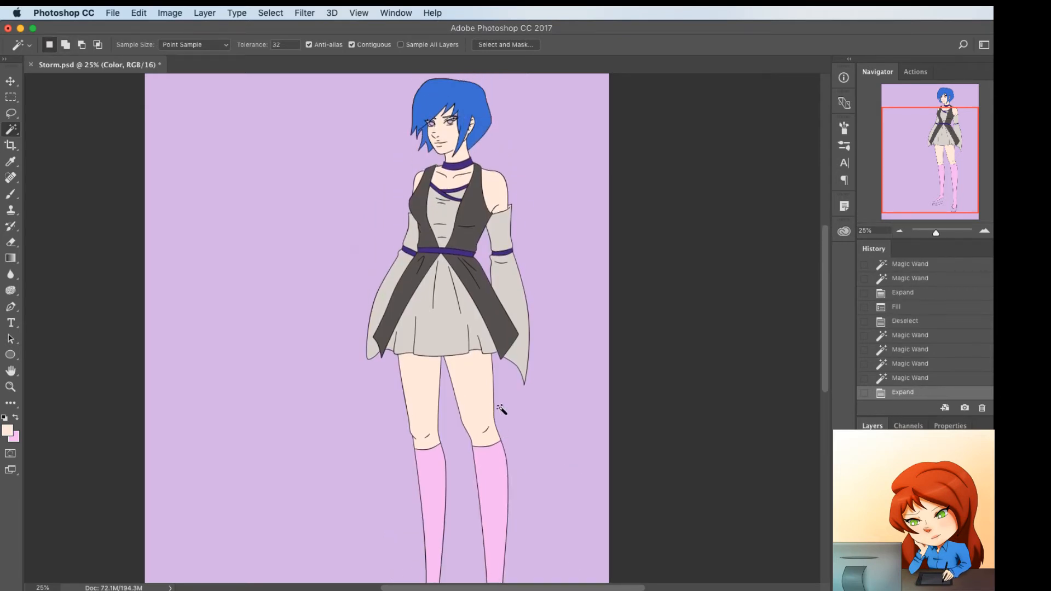
key("i")
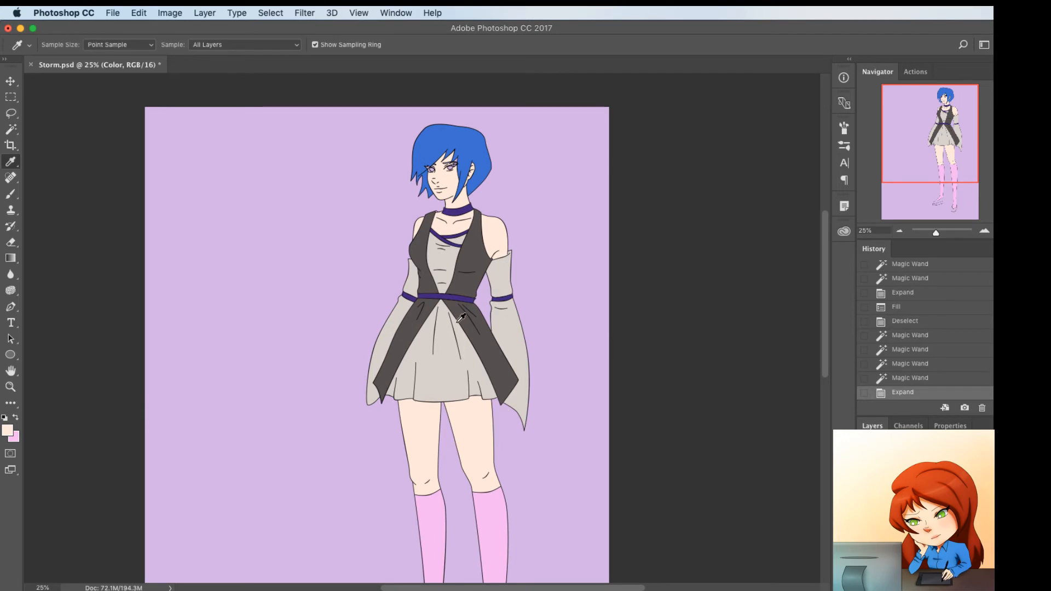
left_click(458, 298)
key("x")
key("x")
key("x")
key("super+BackSpace")
key("super+d")
key("super+minus")
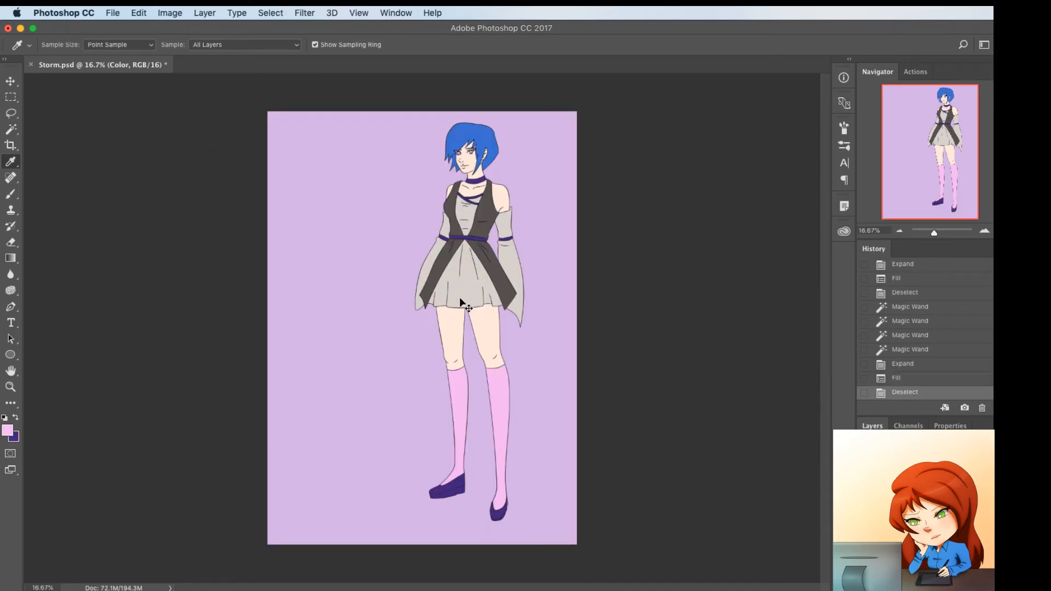
key("super+s")
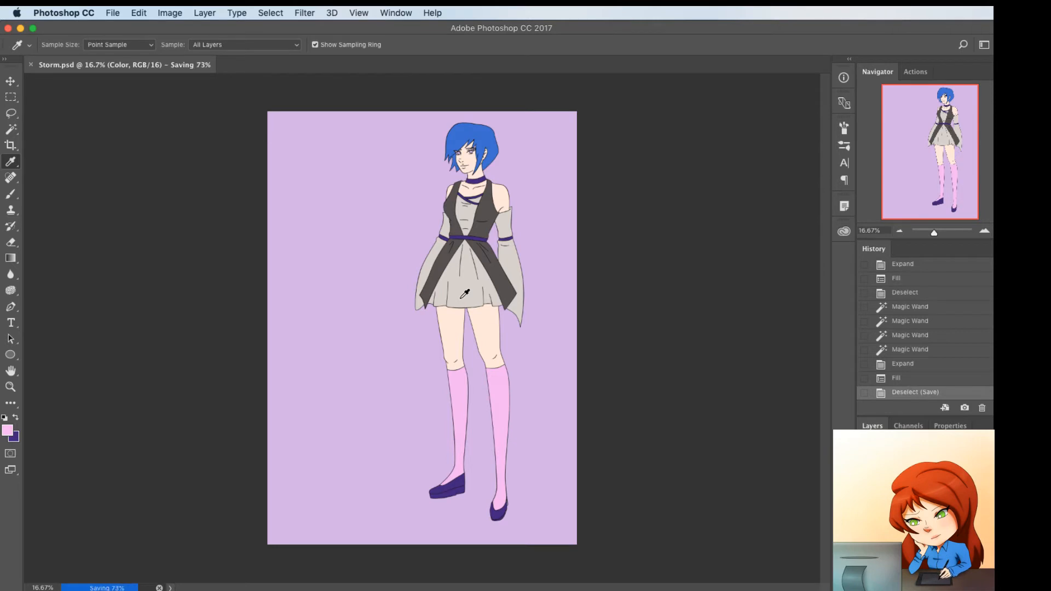
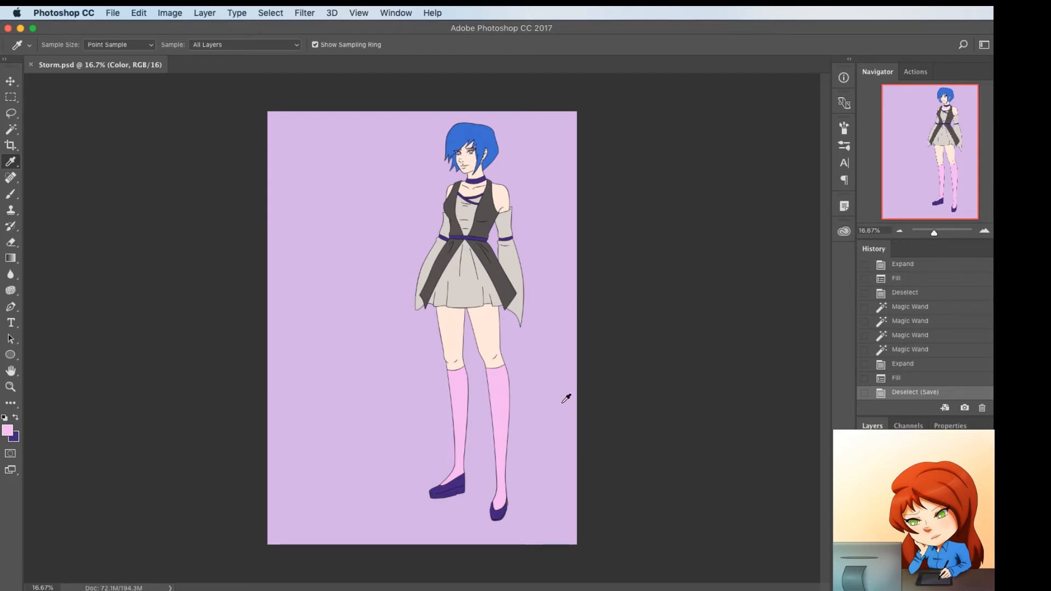
Fill the eyelash paths with black on the Line layer, using a feather radius of 0 pixels
key("super+1")
scroll(528, 319, "up", 20)
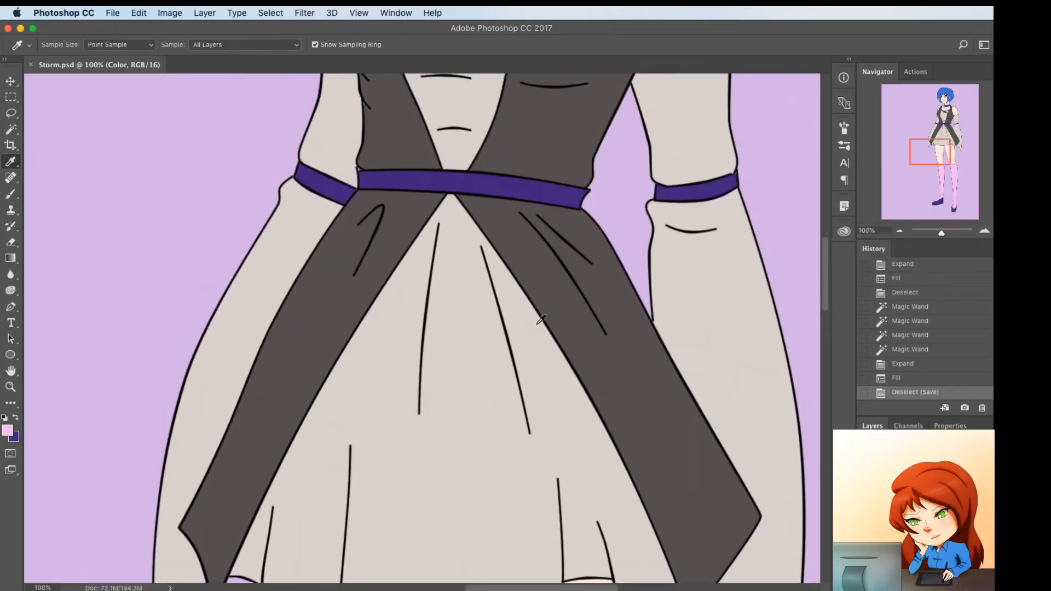
scroll(549, 320, "up", 5)
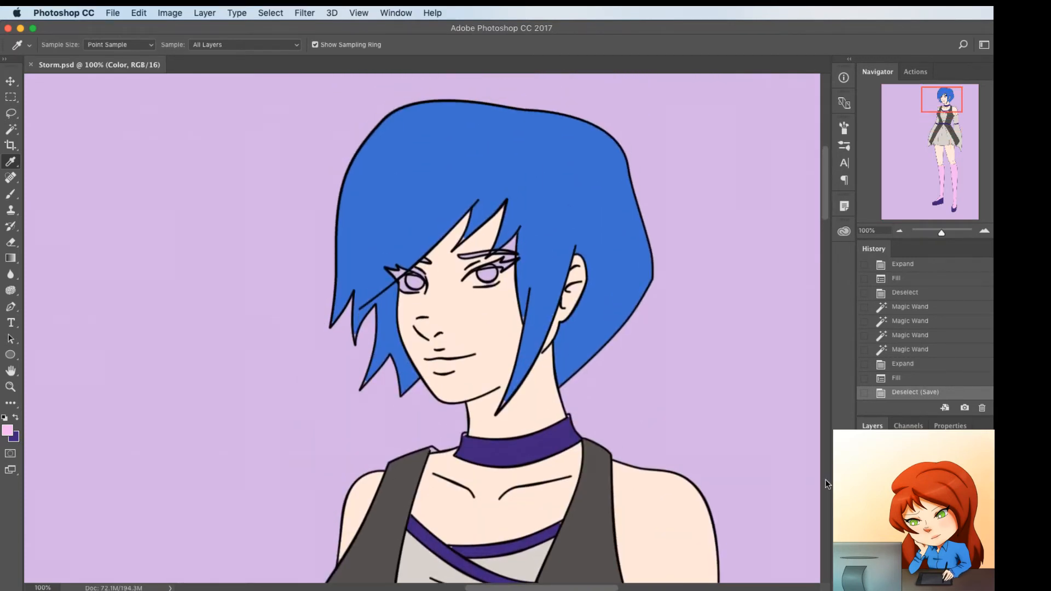
left_click(914, 512)
key("p")
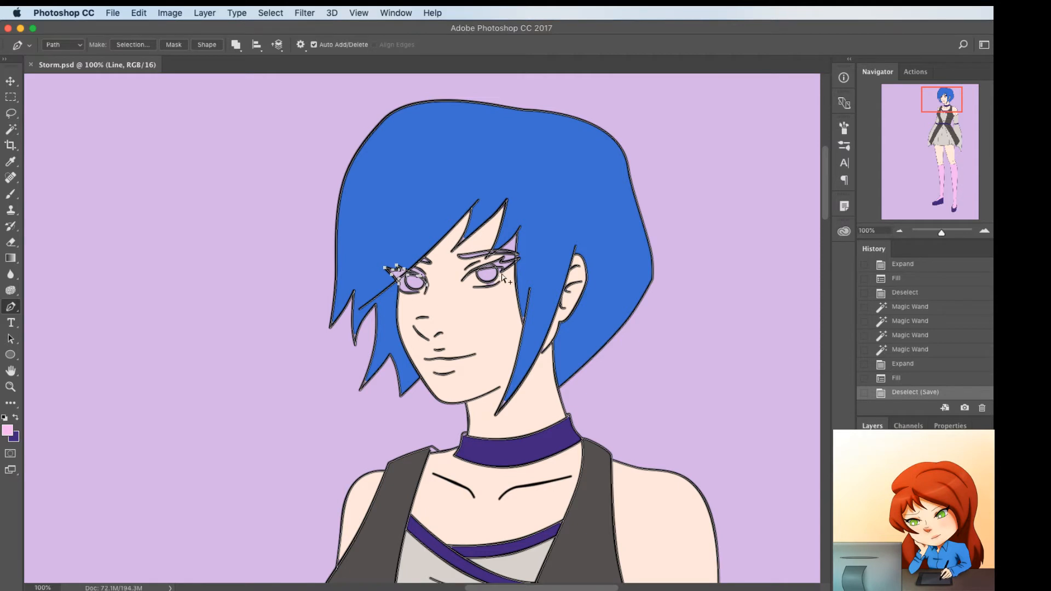
key("d")
right_click(547, 213)
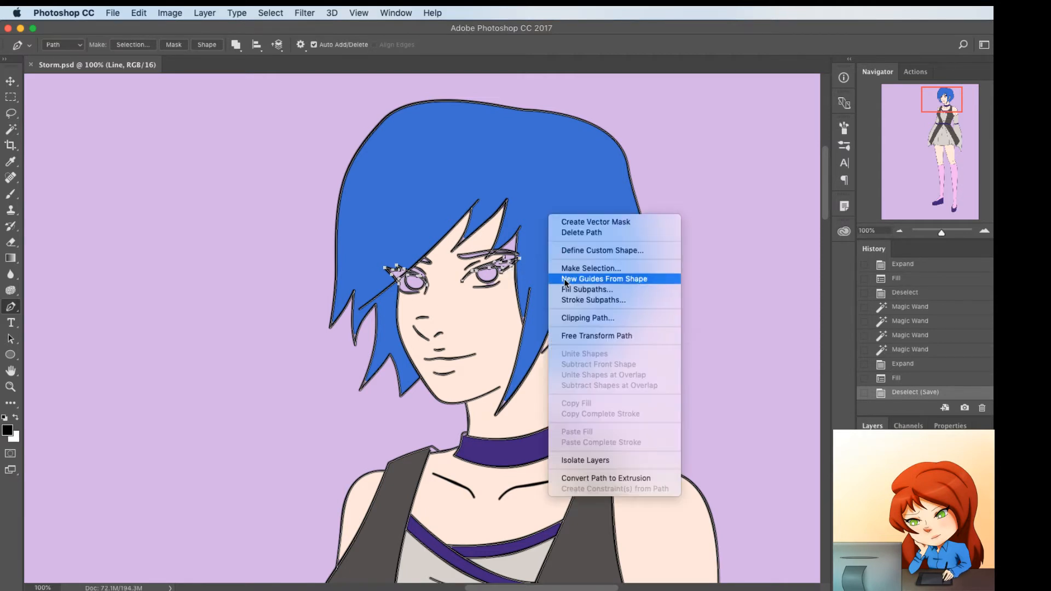
left_click(560, 284)
key("Tab")
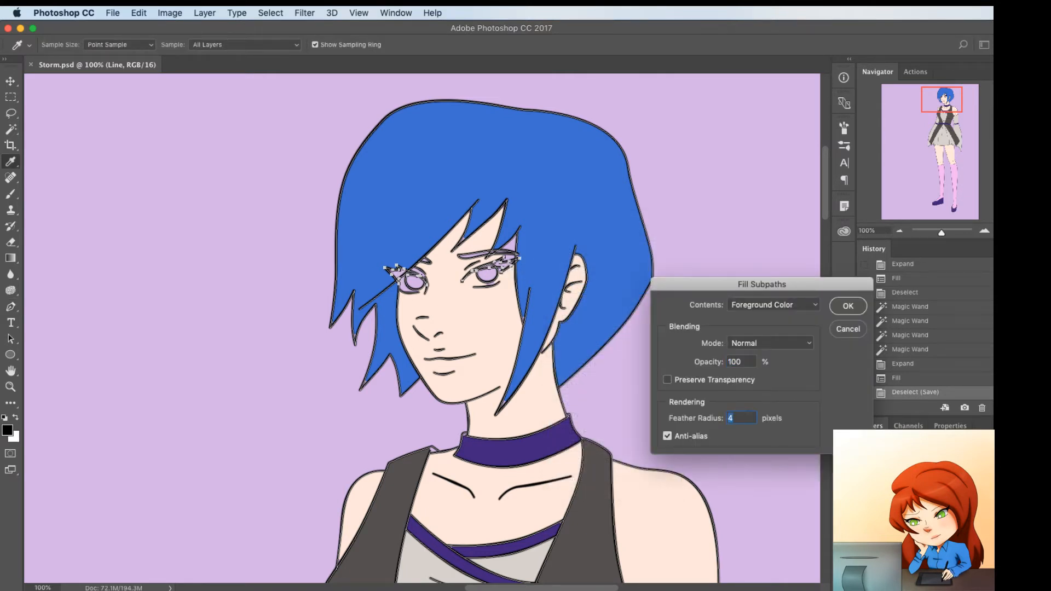
type("0")
key("Return")
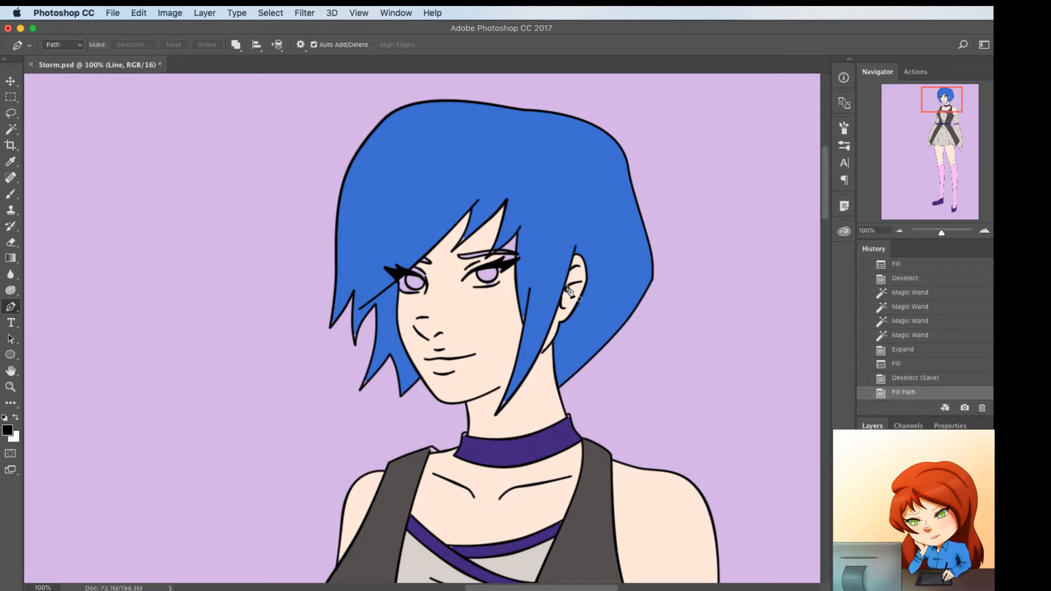
Paint the gap between the hair and the brow on the Color layer with the sampled skin tone, using a 6 px brush
left_click(925, 507)
key("b")
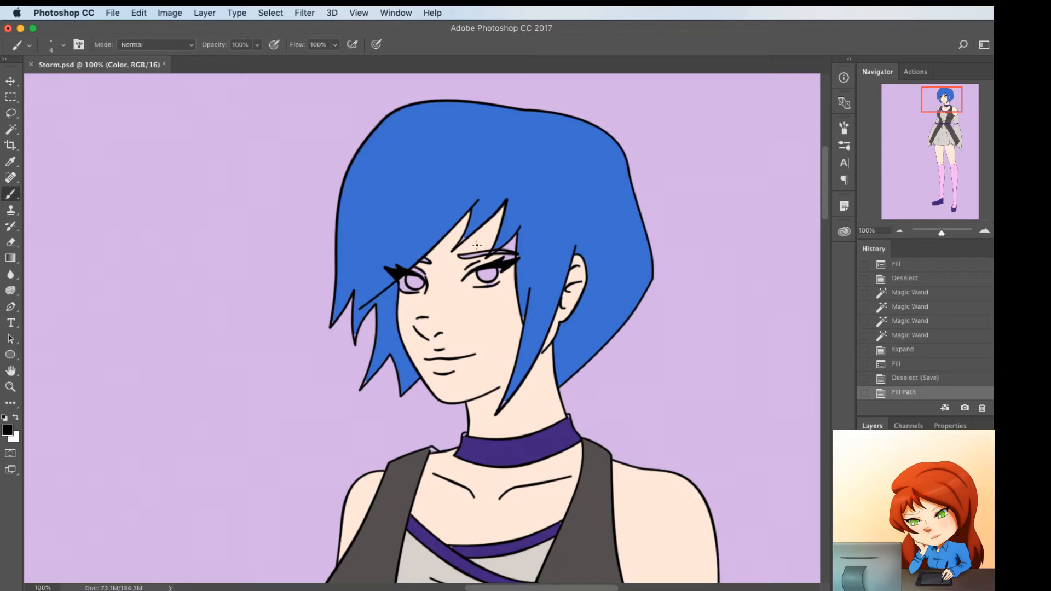
key("bracketright")
left_click(491, 292, "alt")
left_click_drag(514, 241, 510, 246)
key("super+z")
right_click(515, 243)
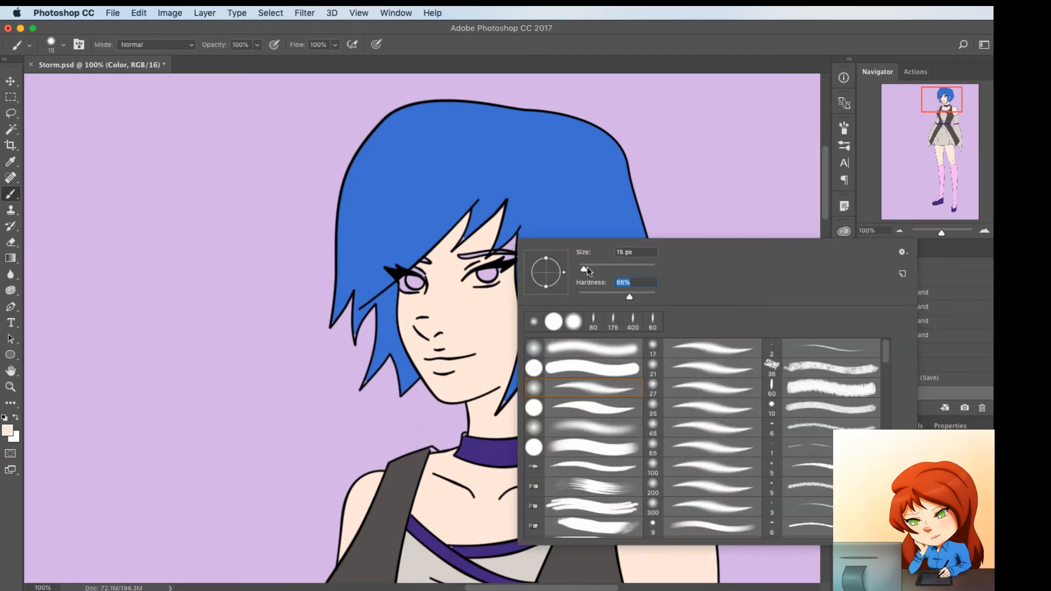
left_click_drag(584, 268, 580, 271)
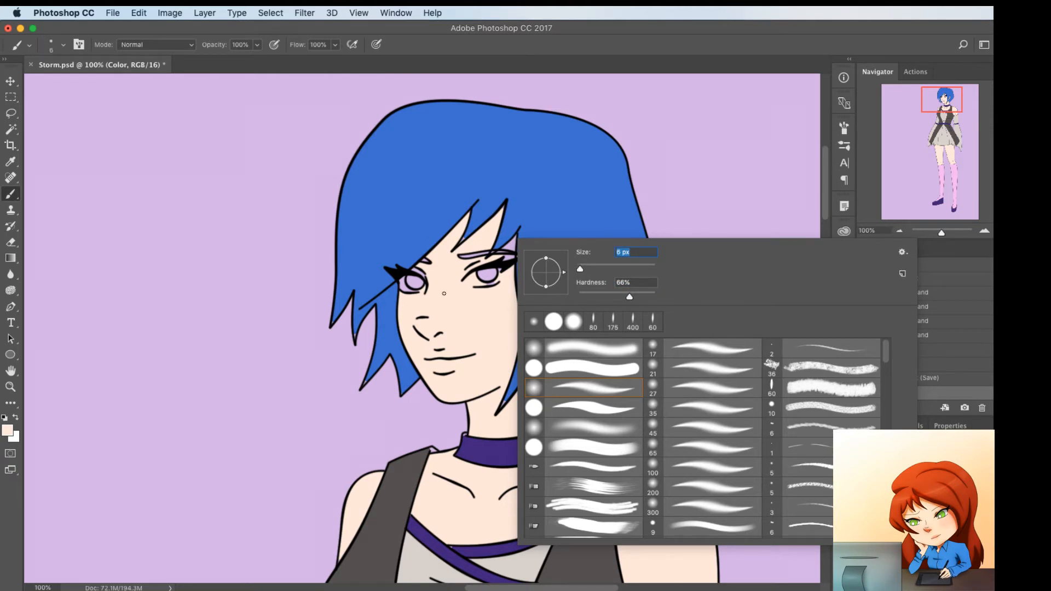
key("Return")
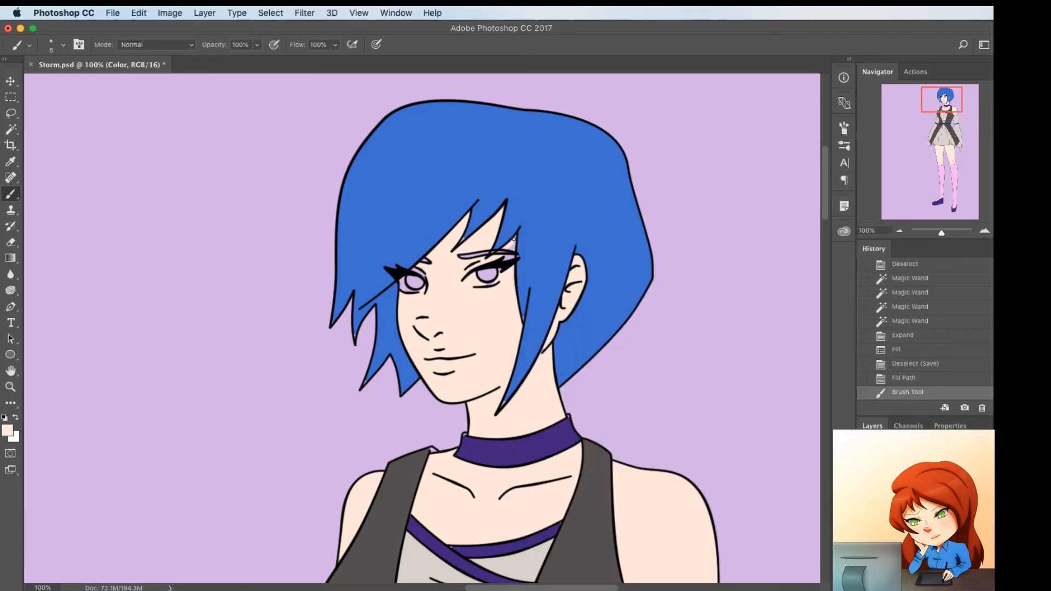
left_click_drag(512, 243, 514, 240)
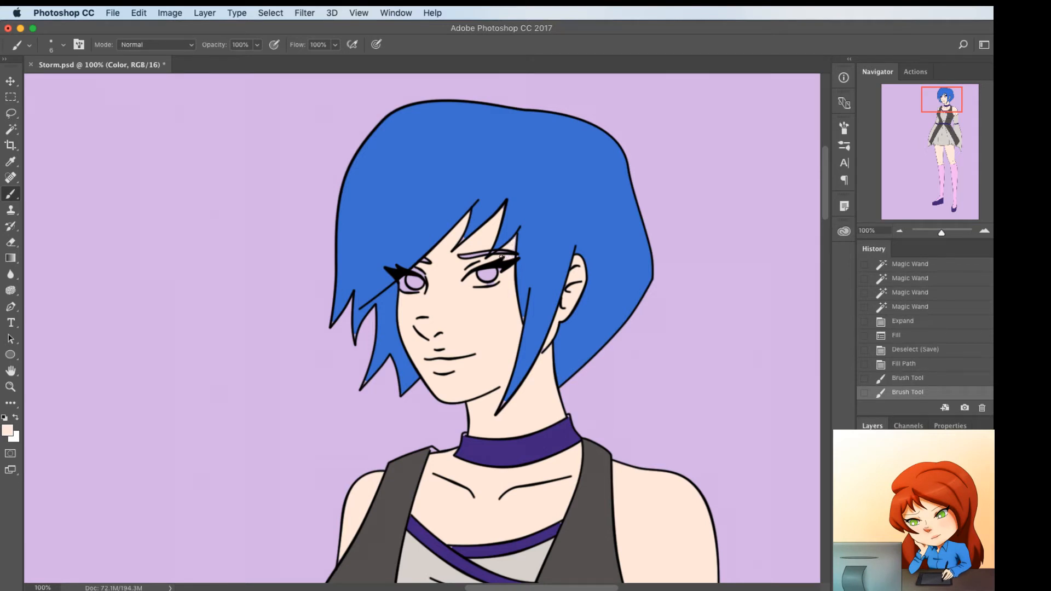
left_click(500, 256)
Touch up the fringe edges and paint both eyebrows with the blue sampled from the hair
left_click(520, 255, "alt")
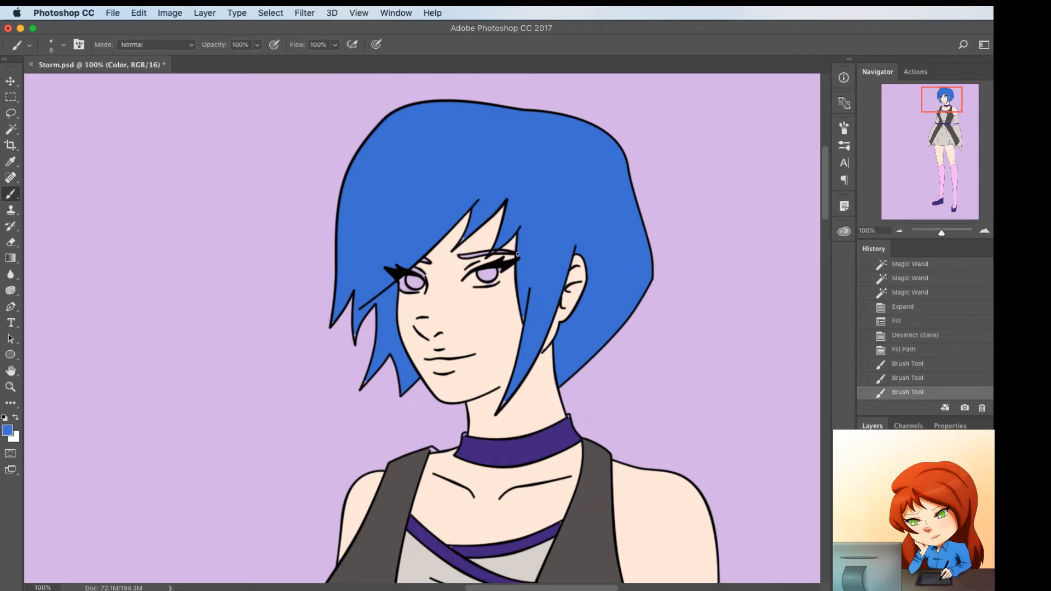
left_click(517, 254)
left_click(466, 235)
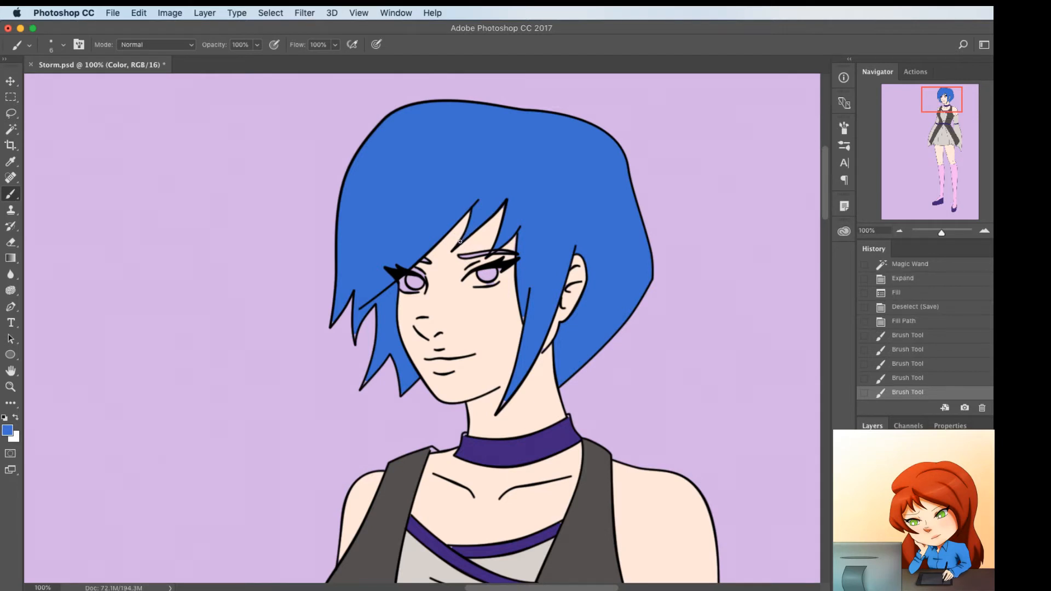
left_click(495, 250)
left_click(489, 254)
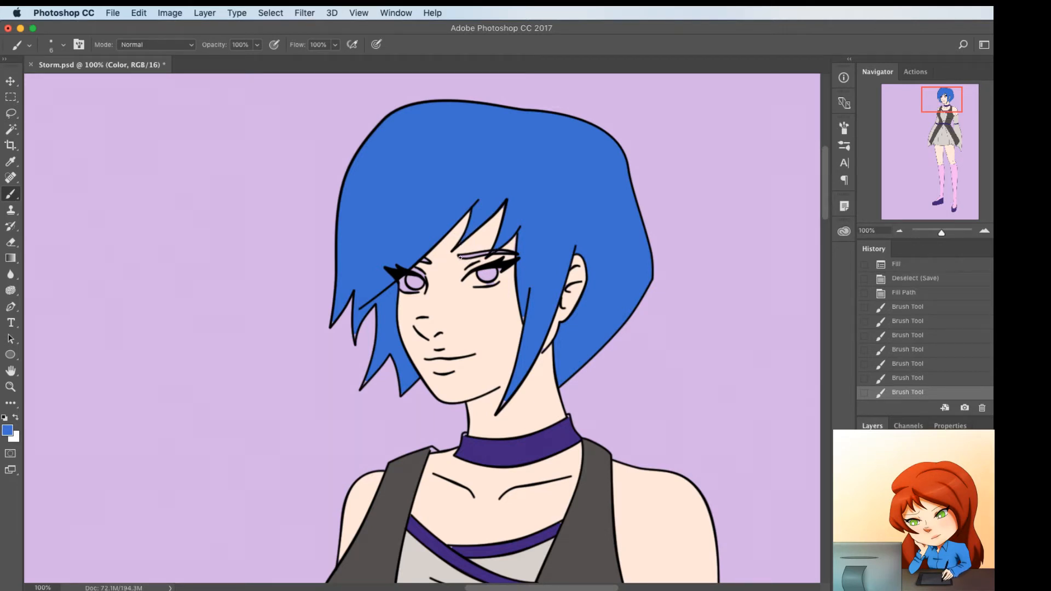
left_click_drag(461, 257, 513, 253)
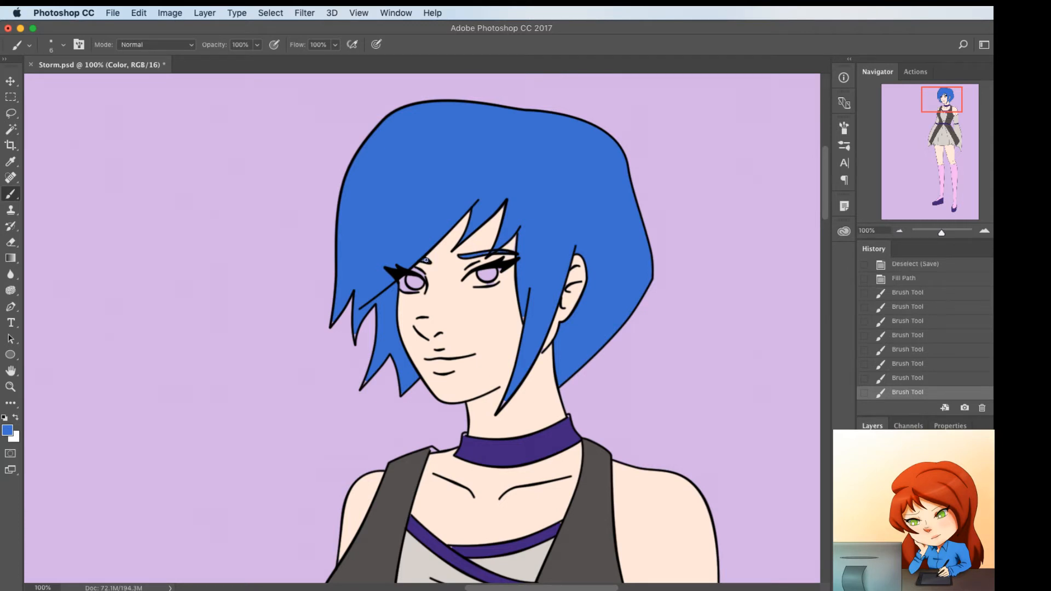
left_click(422, 259)
Paint the whites of both eyes with pure white on the Color layer
key("d")
key("x")
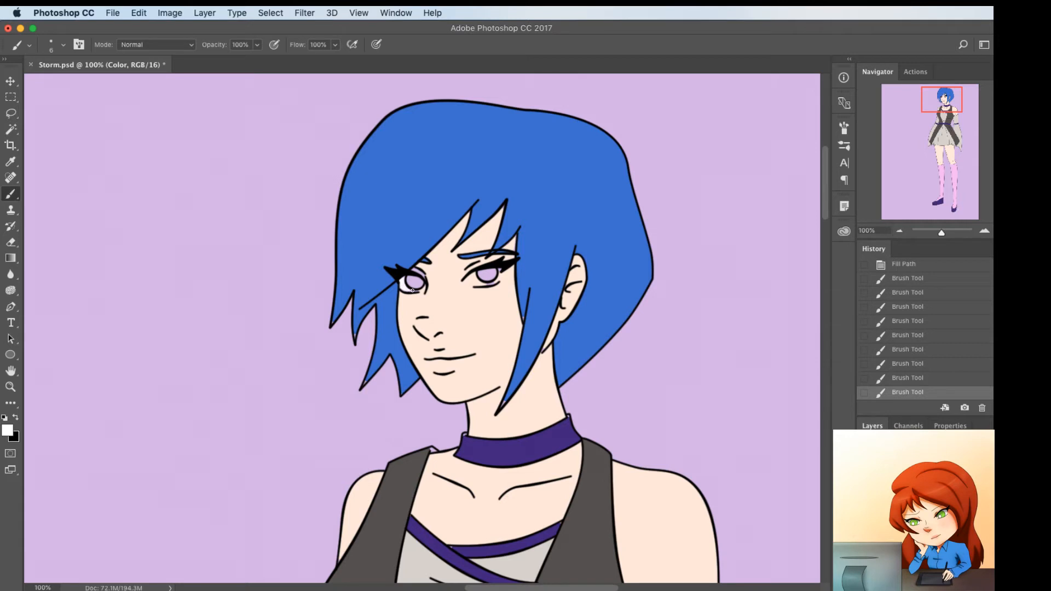
left_click(422, 285)
key("bracketright")
key("bracketright")
Select both irises on the Line layer with the Magic Wand, and expand the selection on the Color layer
left_click(925, 490)
key("w")
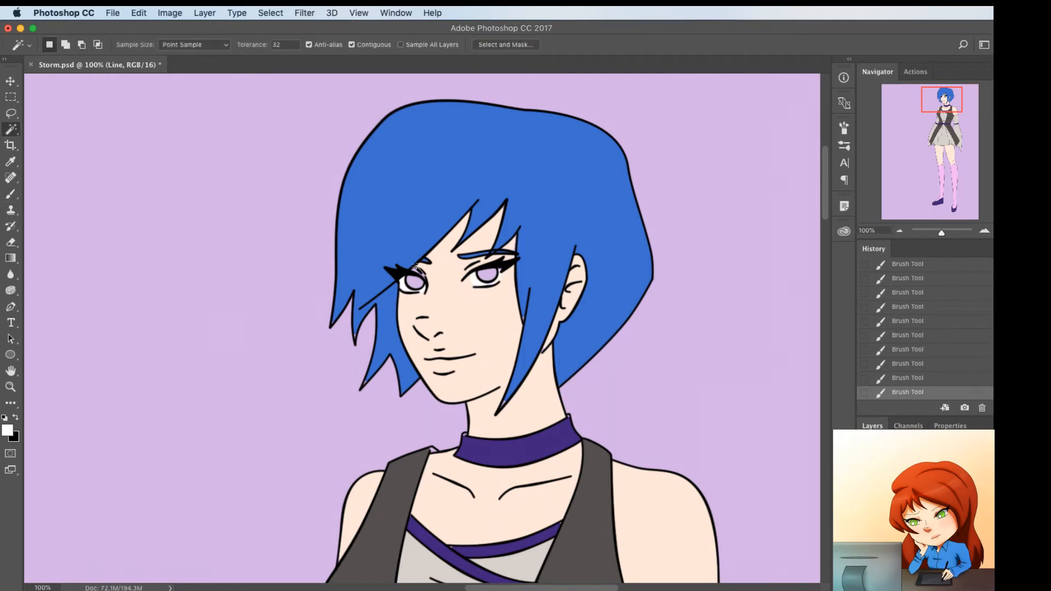
left_click(415, 282)
left_click(491, 275, "shift")
key("F2")
Fill the iris selection with the blue sampled from the hair, and deselect
key("i")
left_click(430, 214)
key("x")
key("super+BackSpace")
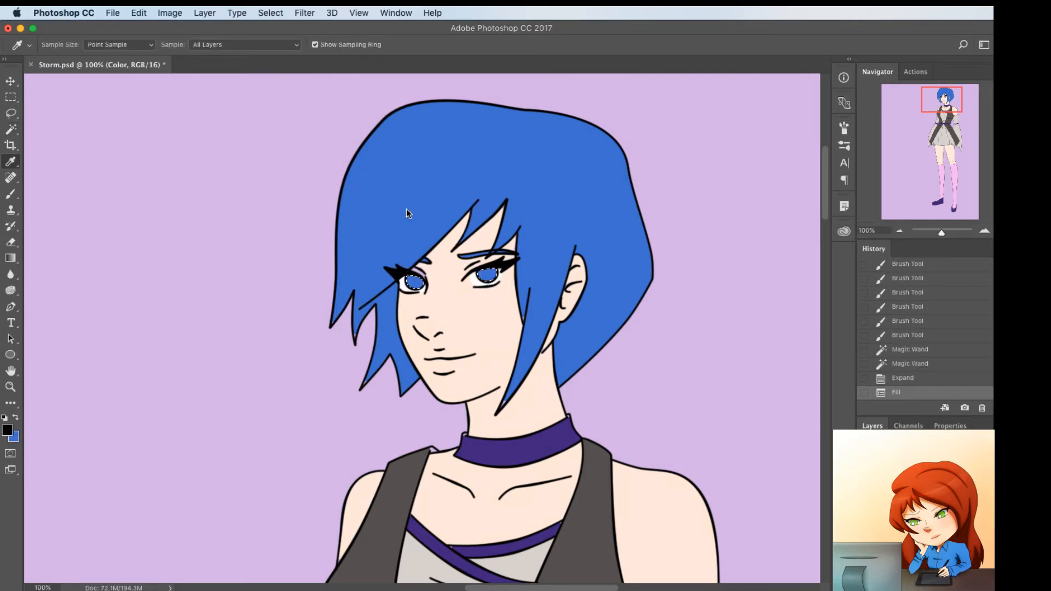
key("super+d")
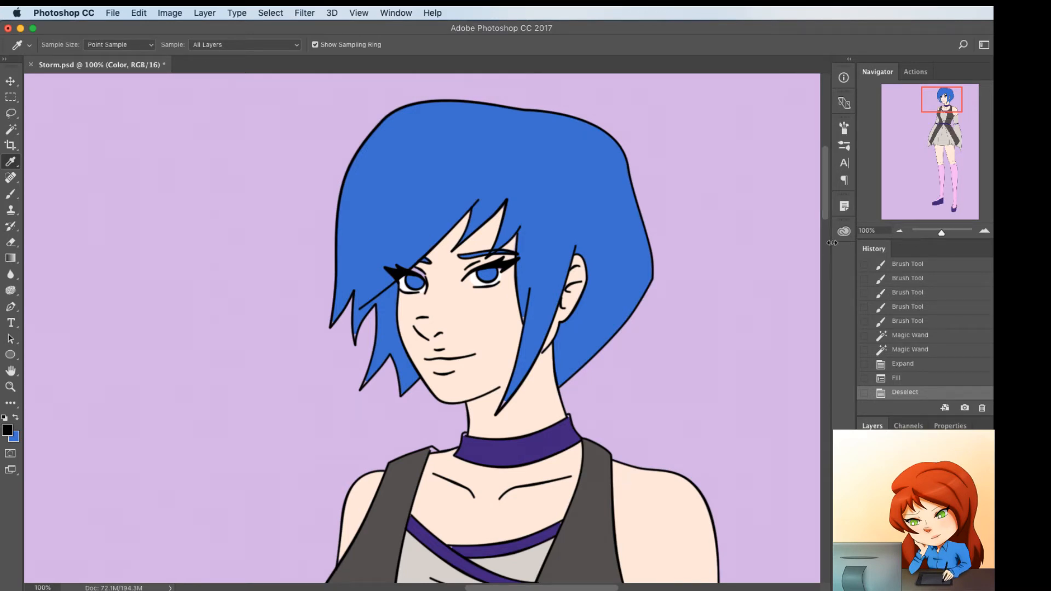
Brush the sampled hair blue over the missed spots along the hair strand beside the cheek on the Color layer
left_click(908, 495)
key("w")
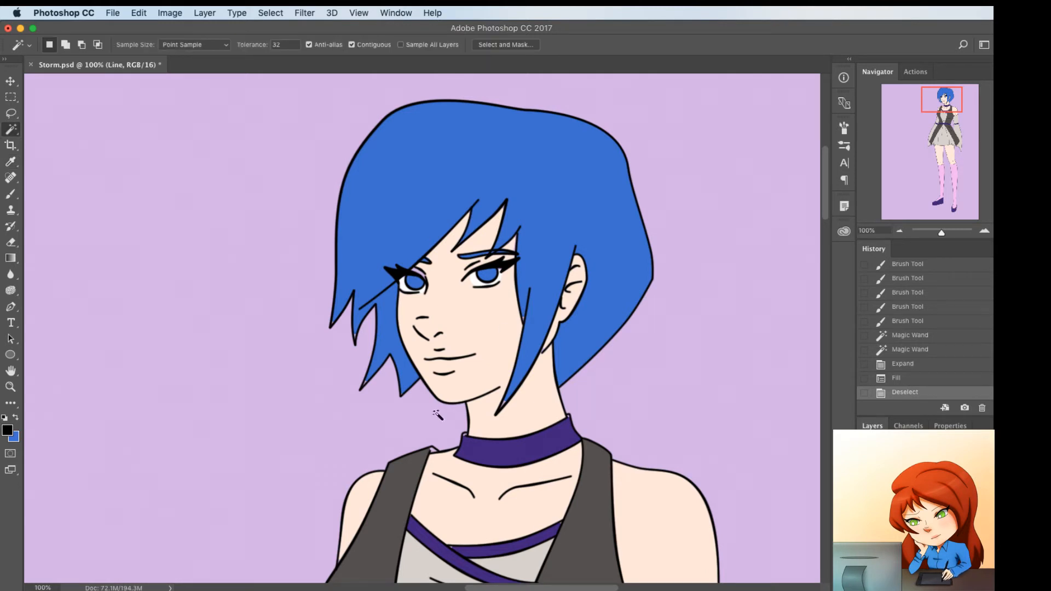
left_click(908, 514)
key("b")
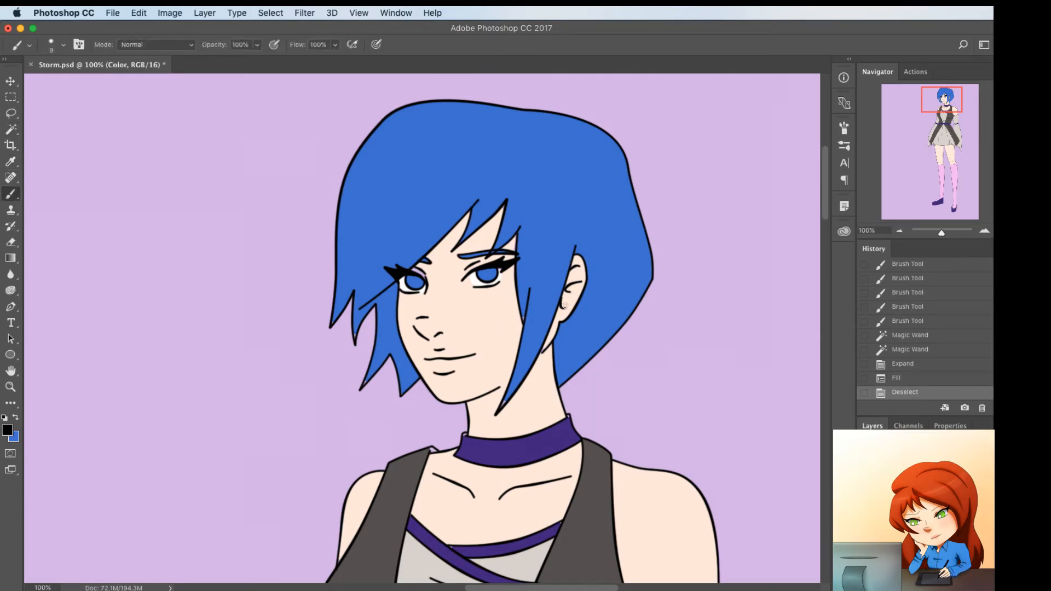
left_click(542, 300, "alt")
left_click_drag(526, 333, 522, 313)
Touch up the gap between neck and shoulder with the sampled skin tone, and the pointed hair tips with the hair blue
mouse_move(504, 398)
left_mouse_down()
mouse_move(463, 440)
mouse_move(434, 449)
left_mouse_up()
left_click(467, 434, "alt")
left_click(435, 448, "alt")
left_click(384, 345, "alt")
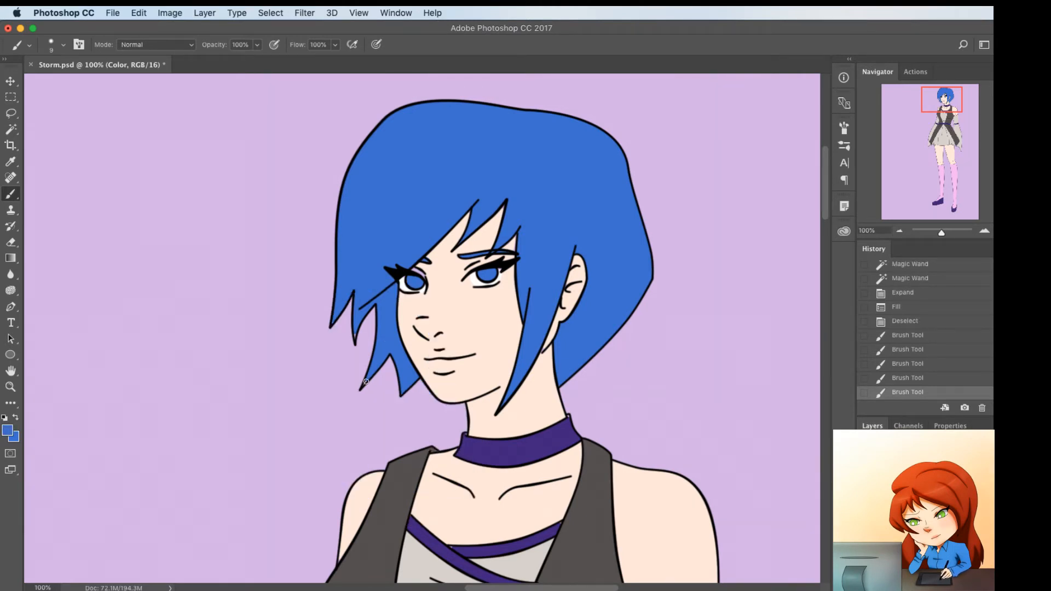
left_click(365, 382)
left_click(354, 335)
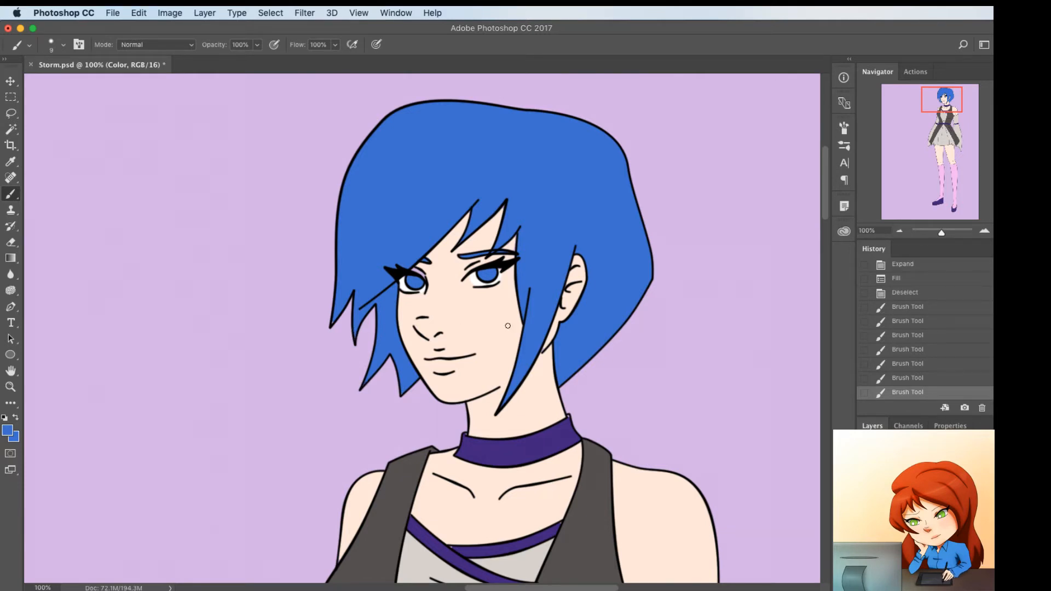
Touch up the missed spots on the choker and the crossed neckline straps with the sampled dark purple
left_click(567, 422, "alt")
left_click(569, 416)
scroll(518, 330, "down", 5)
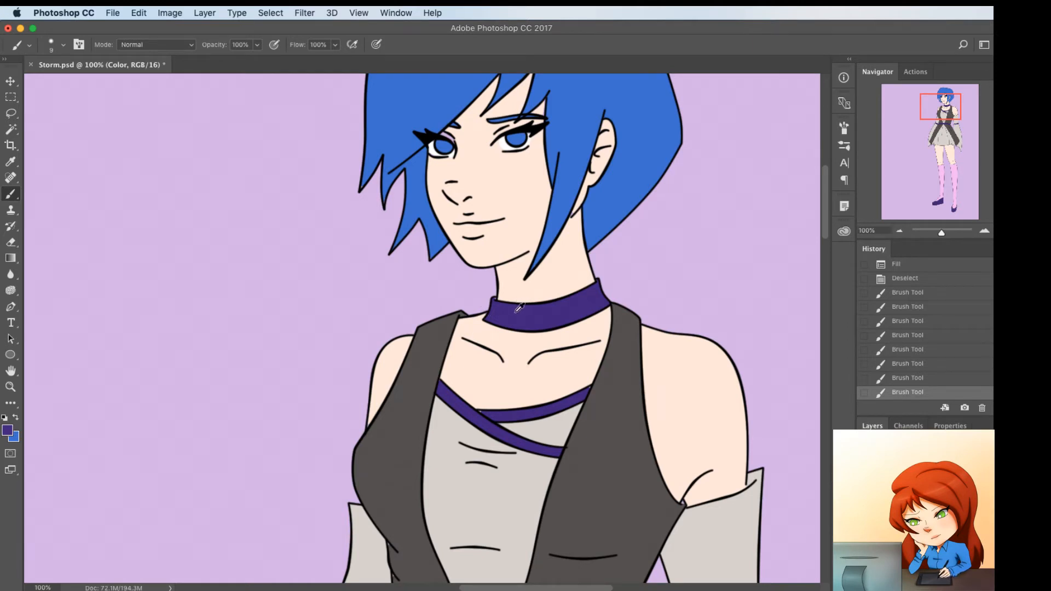
left_click_drag(476, 410, 478, 415)
left_click_drag(536, 453, 537, 358)
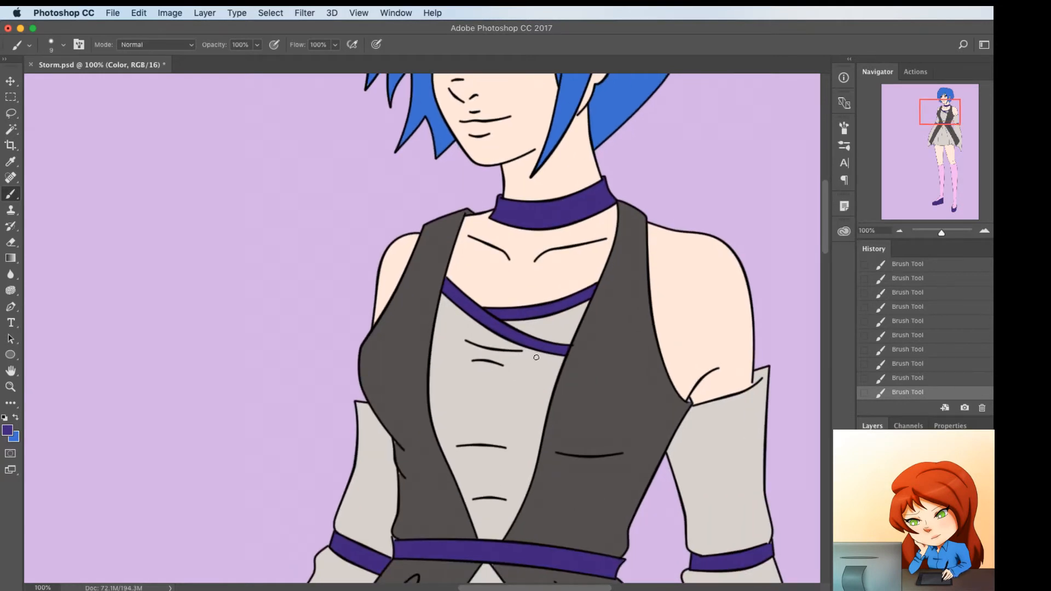
left_click_drag(468, 411, 452, 346)
Touch up missed spots on the bodice with its sampled dark gray, and on the shoes with the dark purple
left_click(398, 403, "alt")
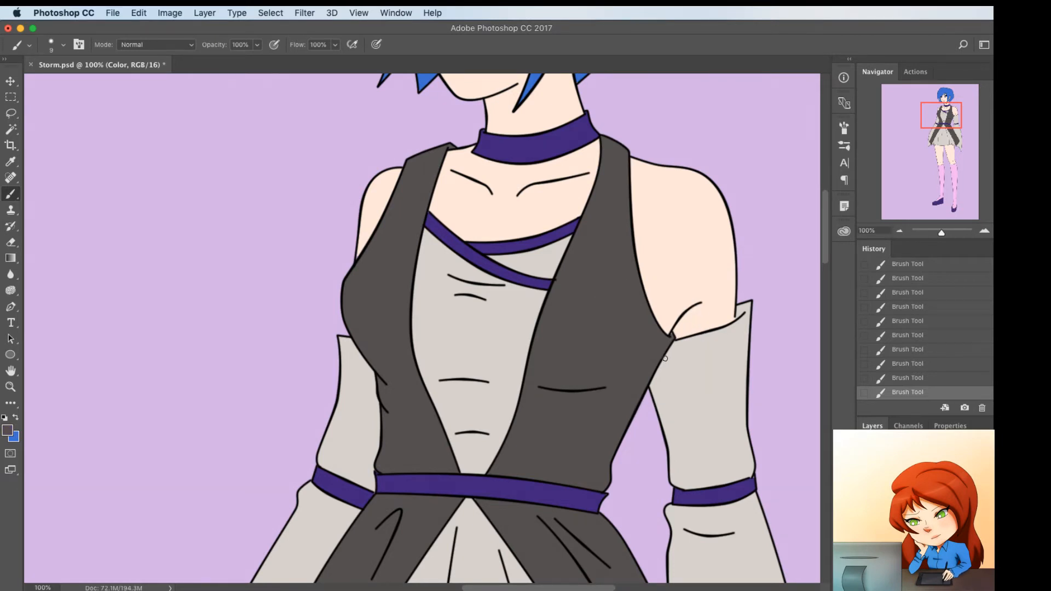
left_click_drag(545, 415, 558, 218)
left_click_drag(540, 458, 563, 206)
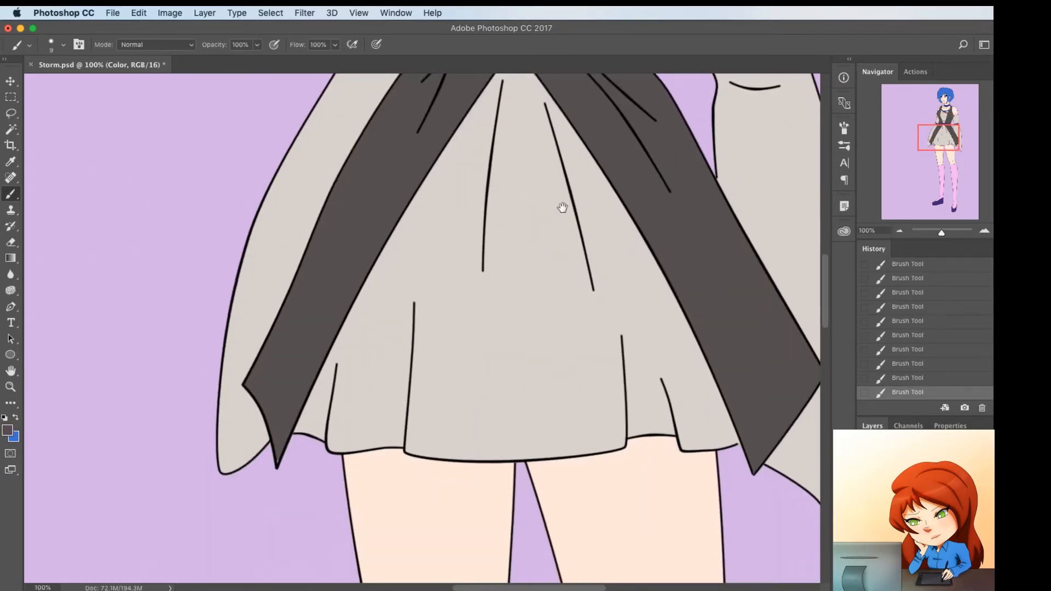
left_click_drag(554, 461, 511, 277)
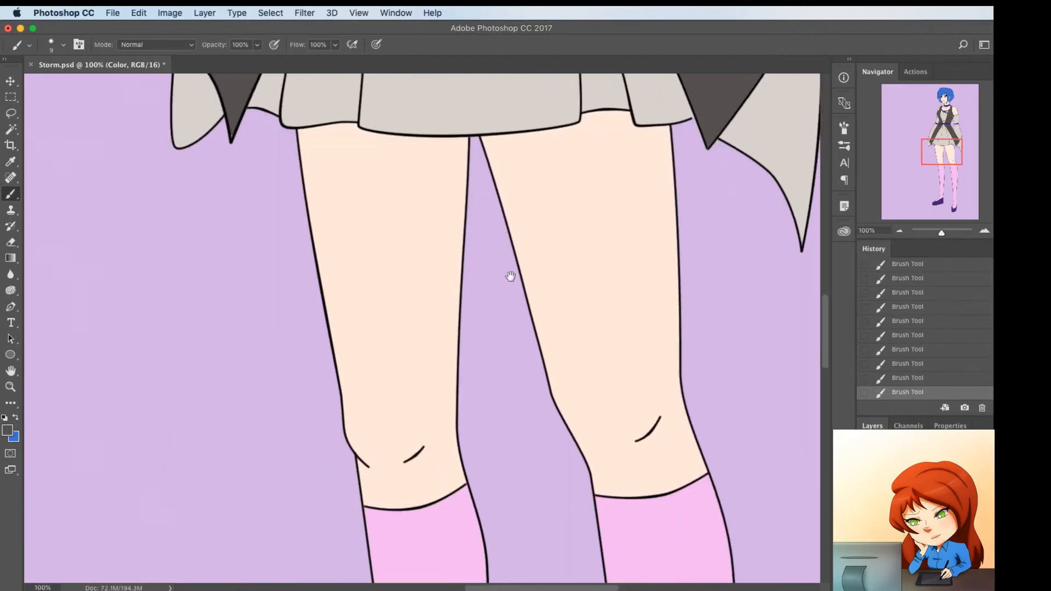
left_click_drag(590, 531, 535, 232)
left_click_drag(476, 547, 485, 308)
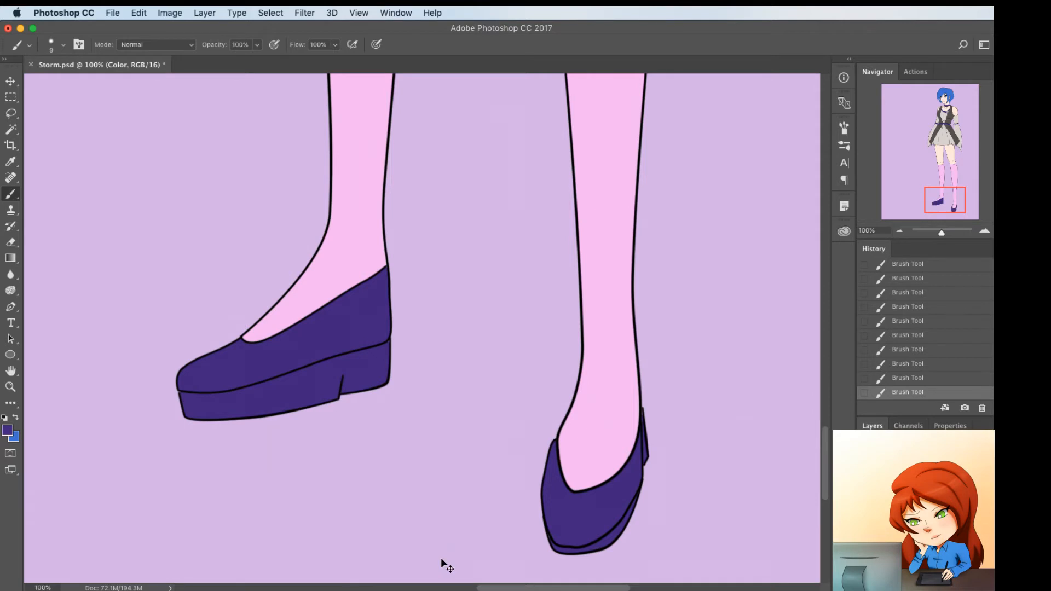
Rename the current layer, and create a new layer named Color
key("super+minus")
key("super+minus")
key("super+minus")
key("super+minus")
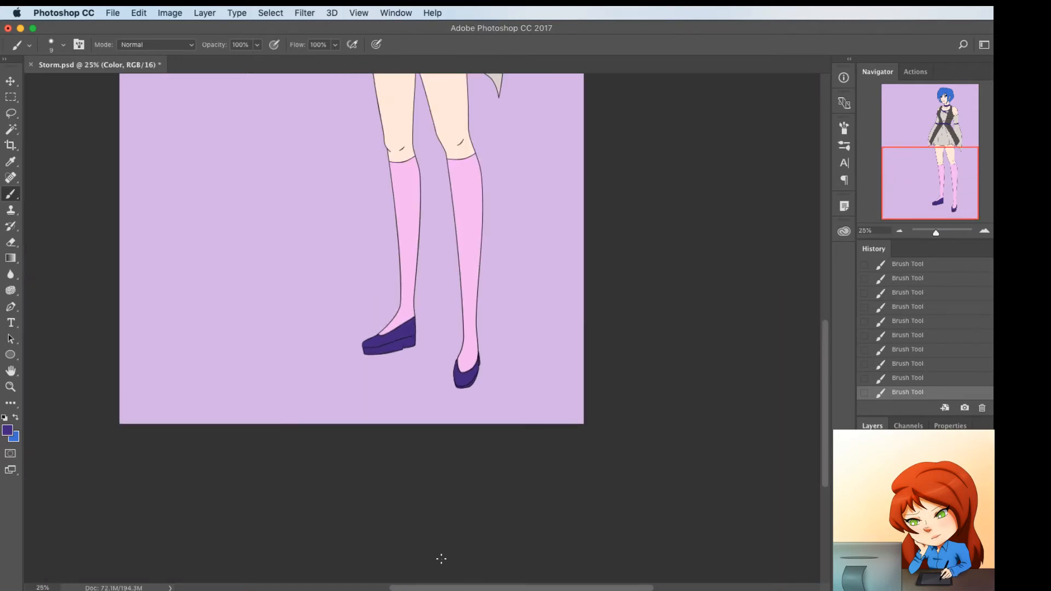
scroll(387, 513, "up", 10)
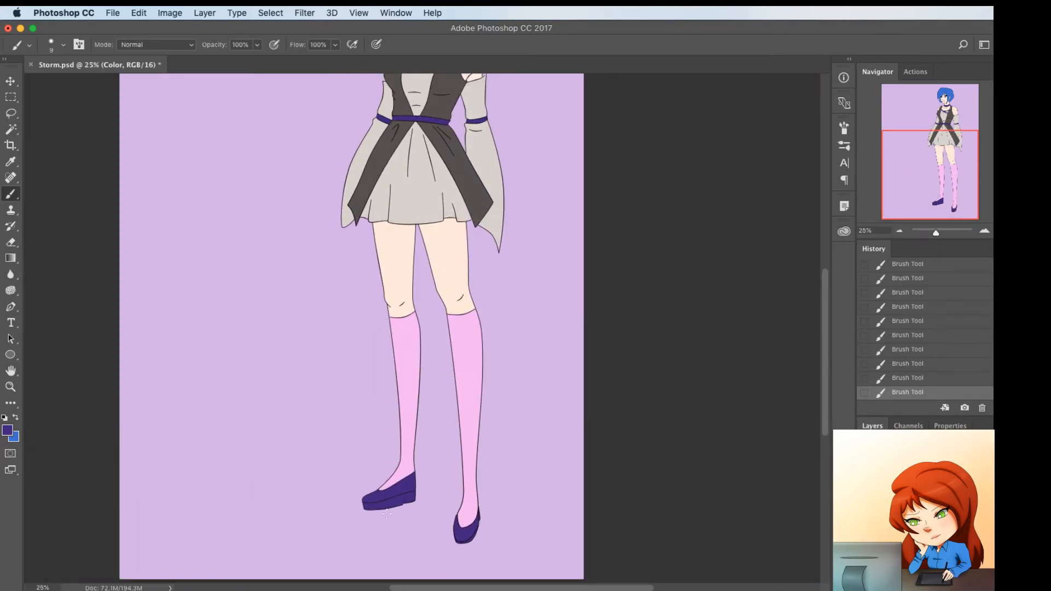
scroll(388, 513, "up", 4)
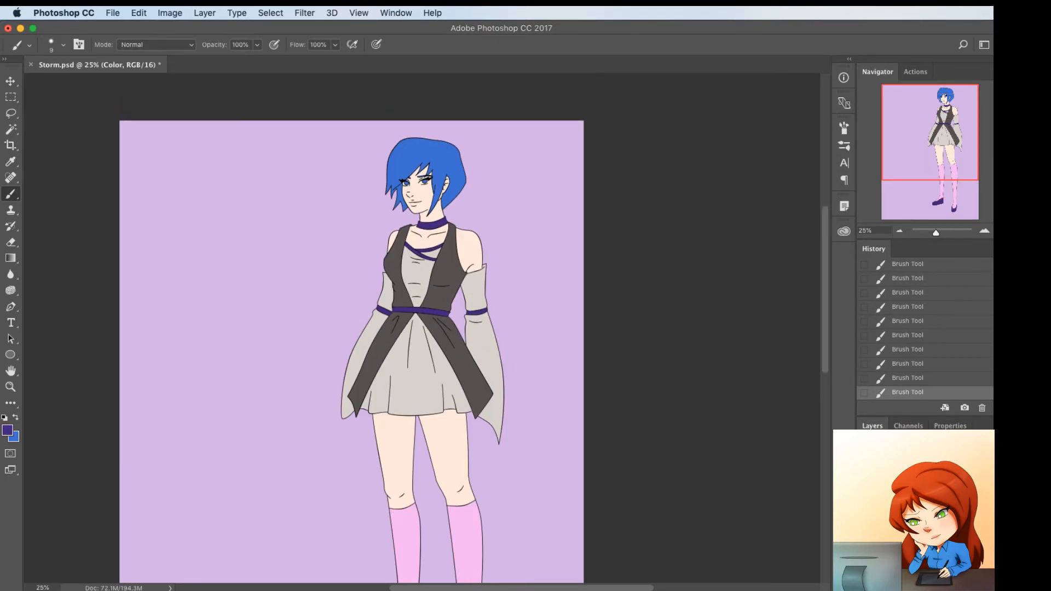
key("Return")
key("super+shift+n")
type("Color")
key("Return")
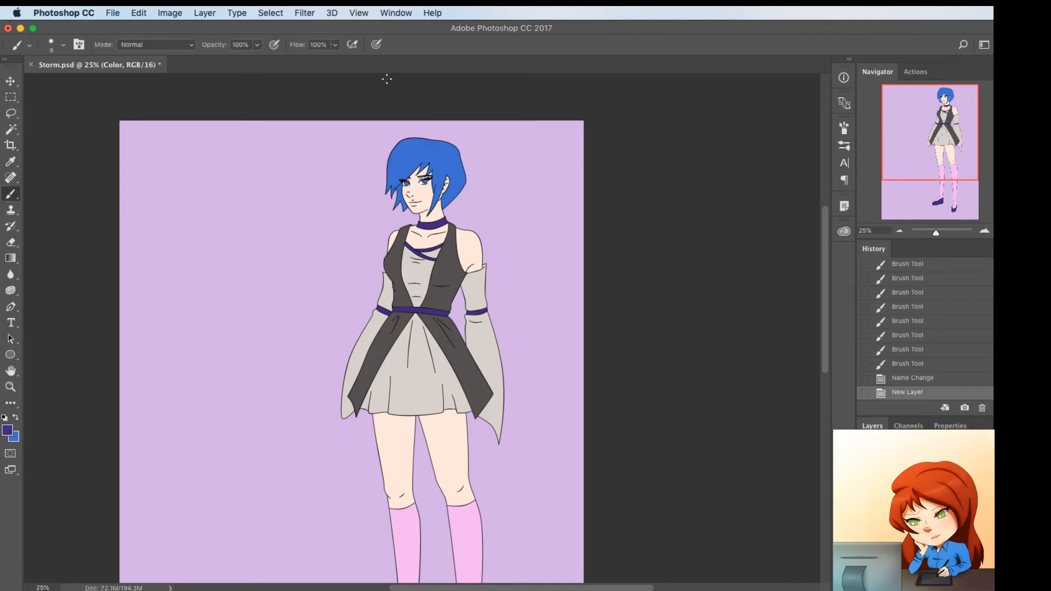
Touch up the missed spot beside the character's left-hand eye with the skin tone on layer c
key("p")
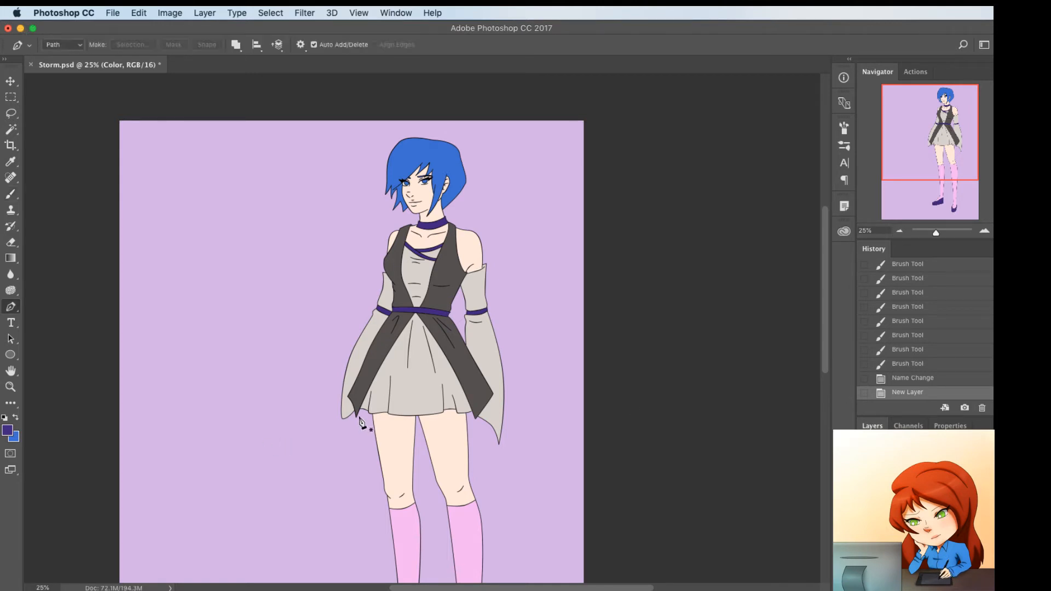
key("super+plus")
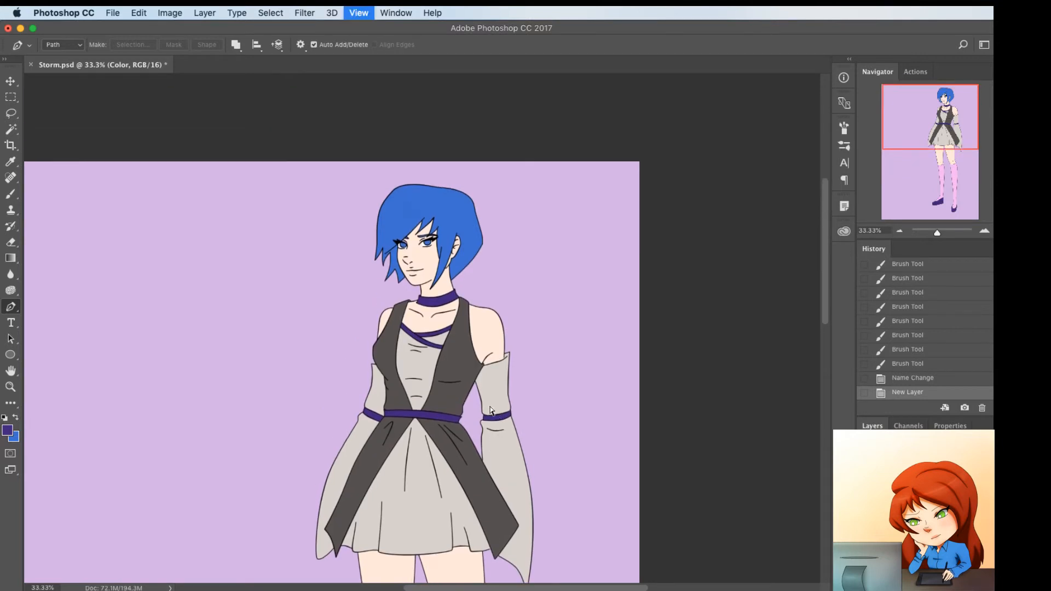
key("super+plus")
scroll(490, 410, "up", 5)
key("super+plus")
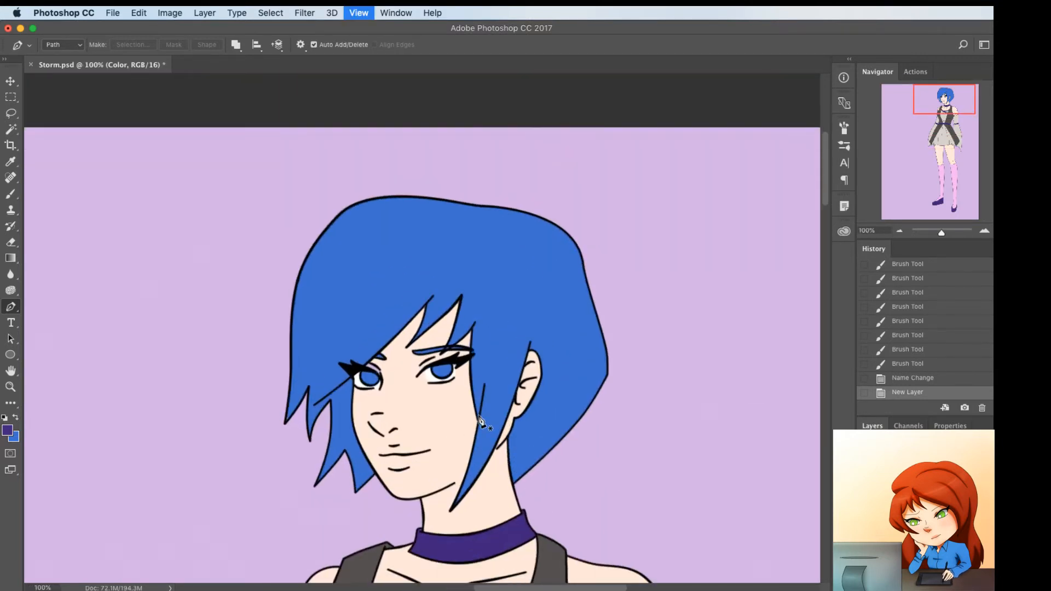
scroll(427, 419, "down", 1)
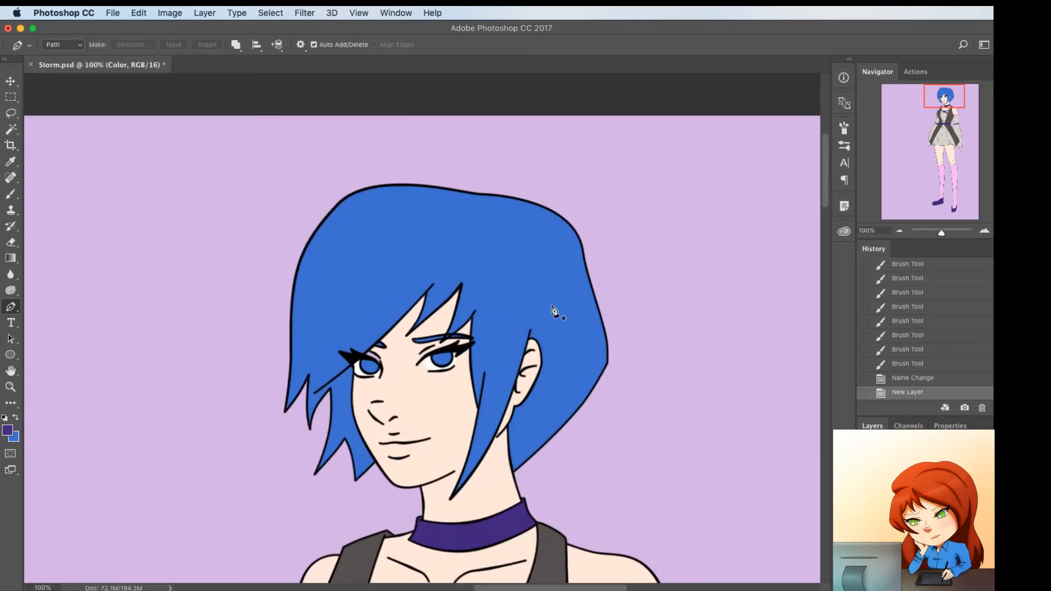
key("b")
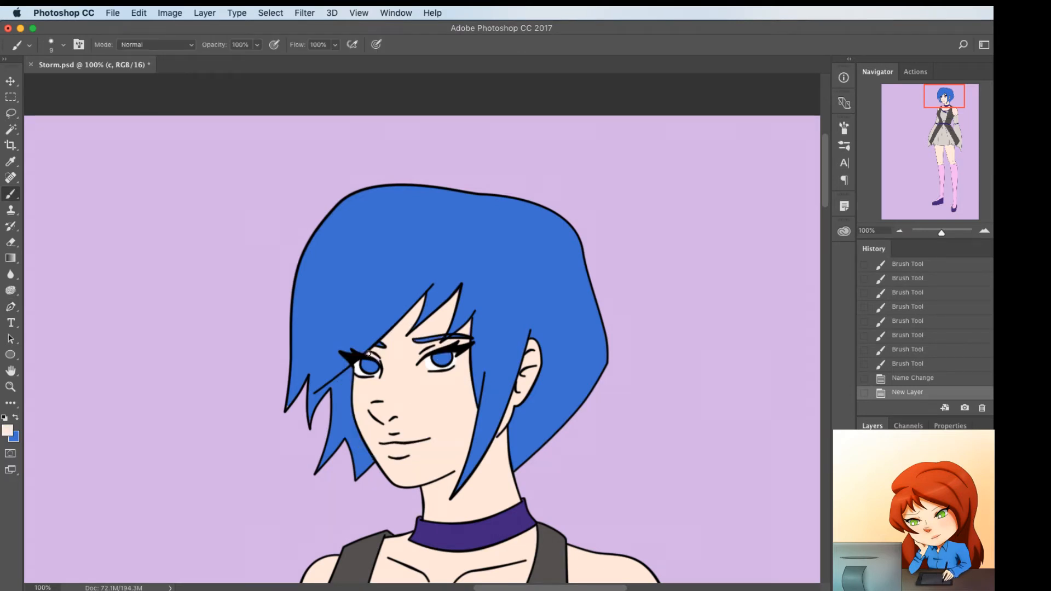
left_click(379, 358)
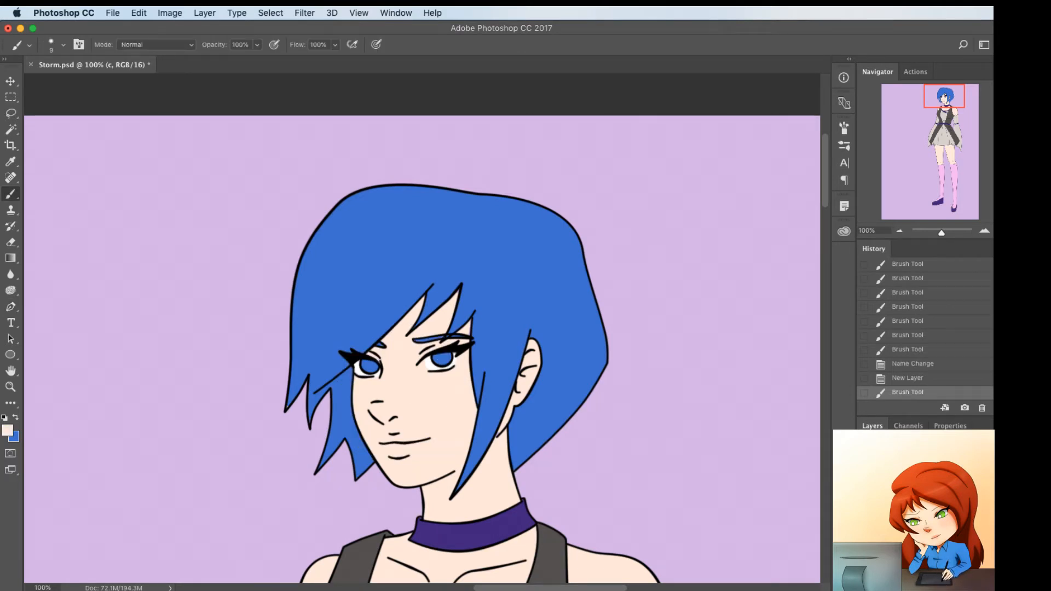
left_click(919, 507)
scroll(475, 371, "down", 3)
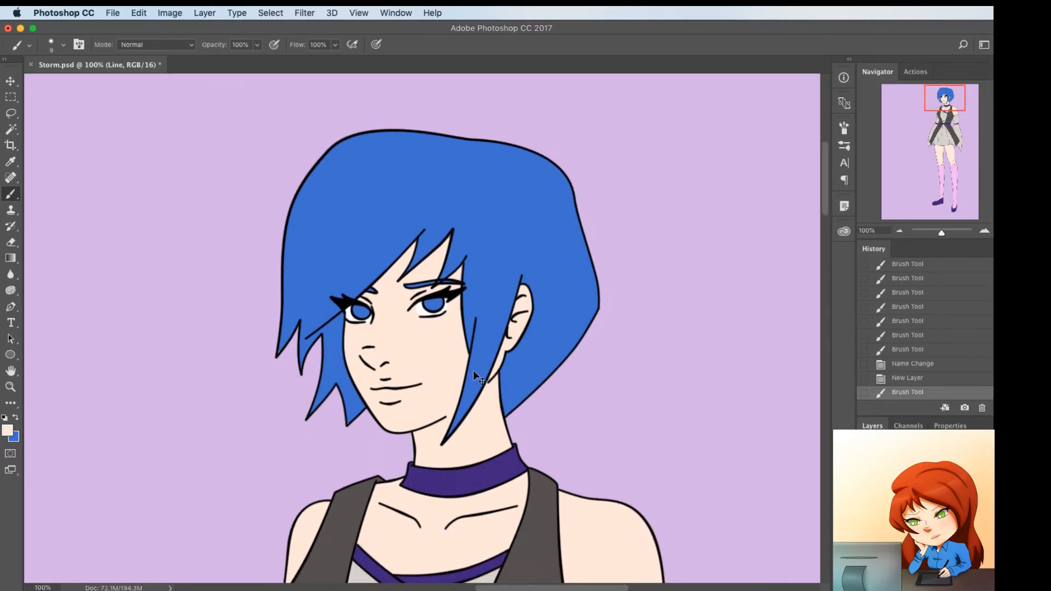
scroll(474, 372, "down", 5)
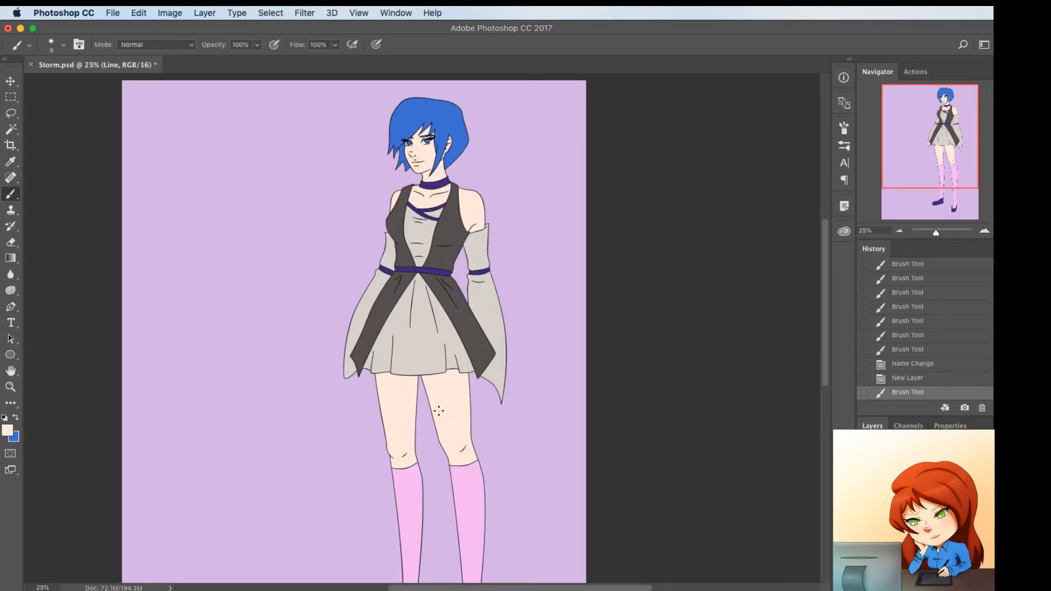
scroll(438, 410, "down", 5)
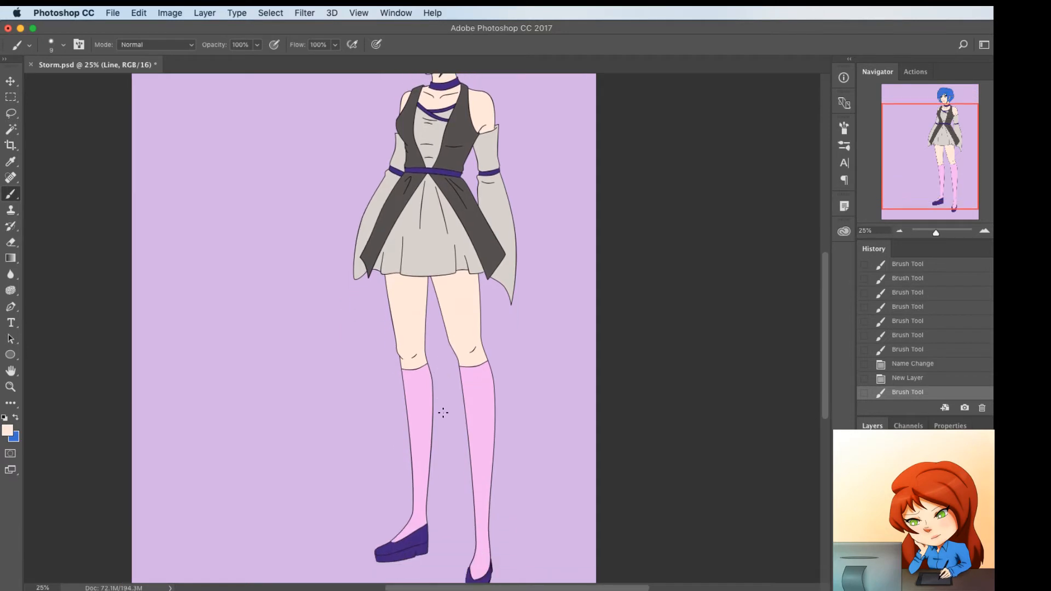
scroll(444, 412, "up", 5)
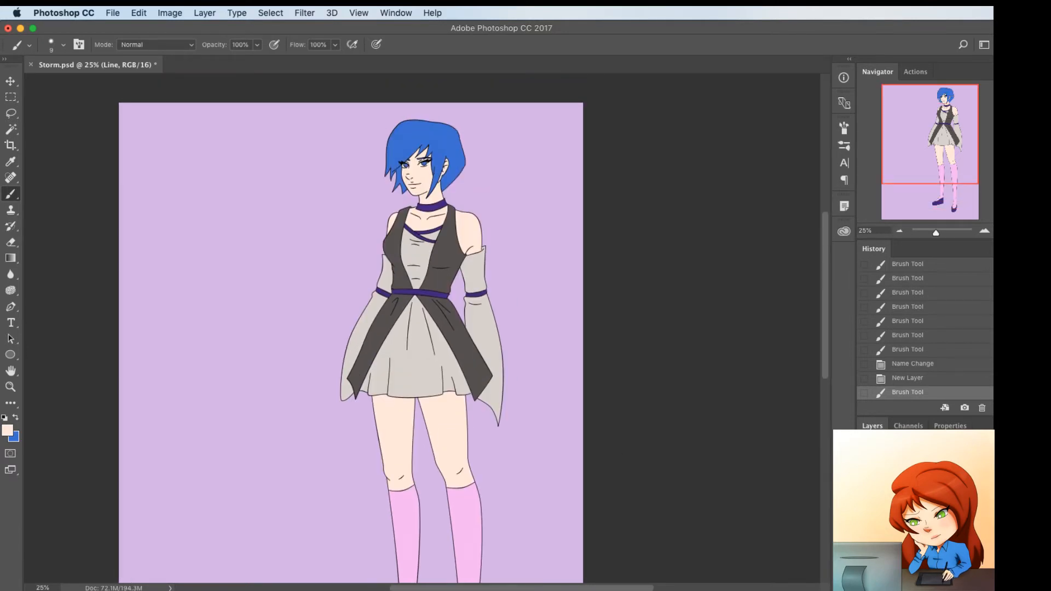
Darken the Background layer with a Hue/Saturation adjustment, setting Lightness to -34
left_click(919, 569)
key("super+u")
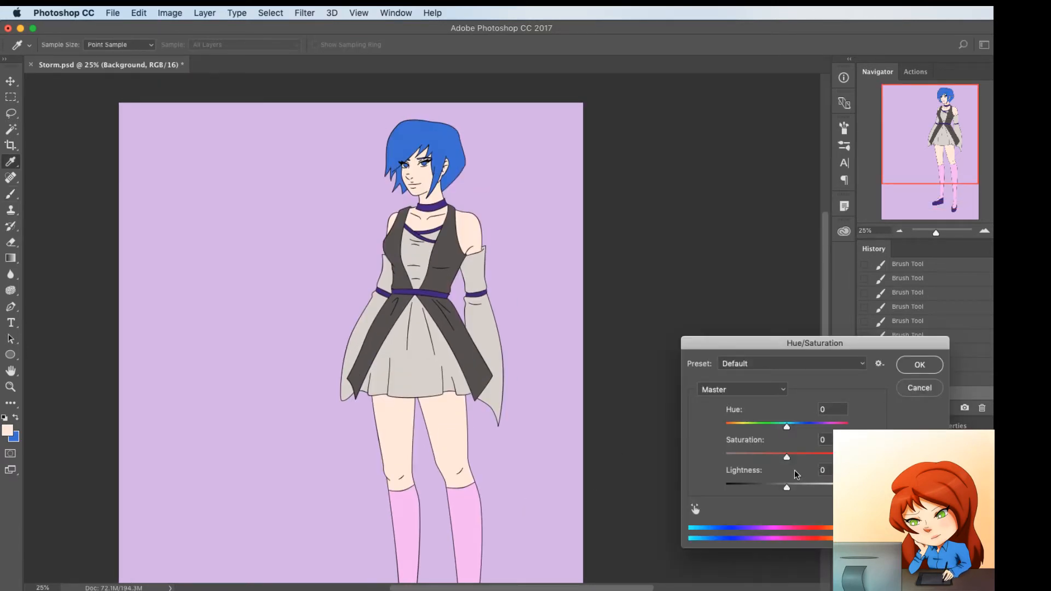
left_click_drag(786, 487, 765, 489)
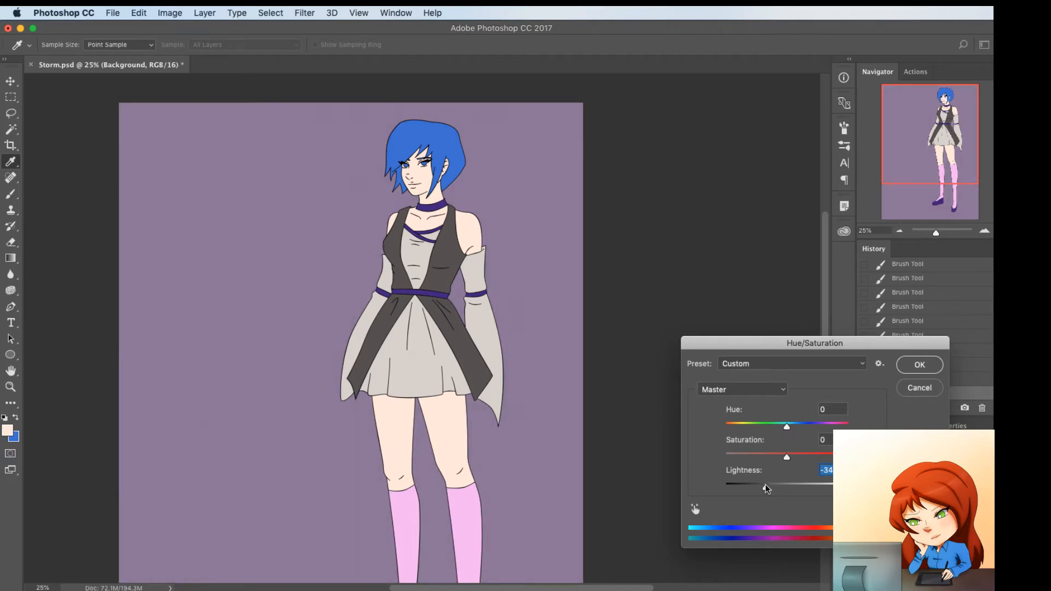
left_click(919, 365)
key("b")
scroll(484, 365, "up", 3)
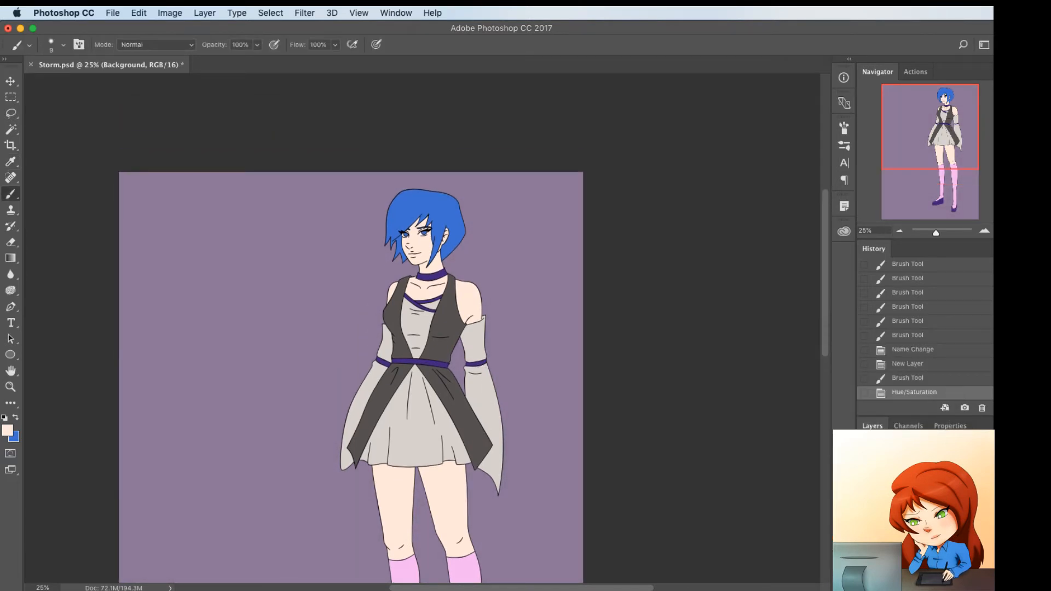
With the Line layer temporarily hidden, select the light gray dress and sleeve areas by Color Range and expand the selection
left_click(919, 492)
scroll(469, 393, "down", 3)
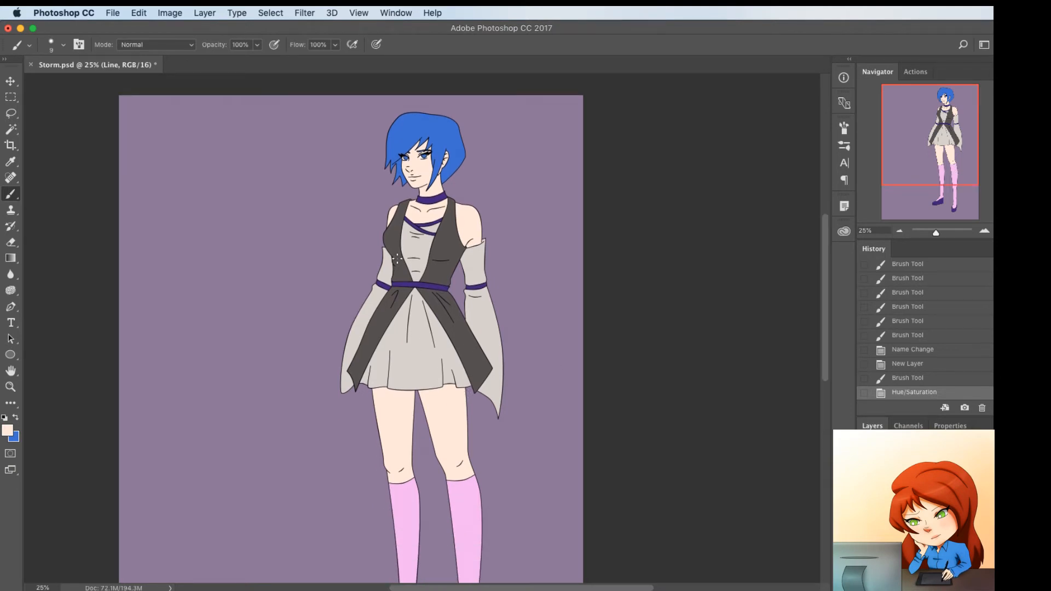
left_click(864, 492)
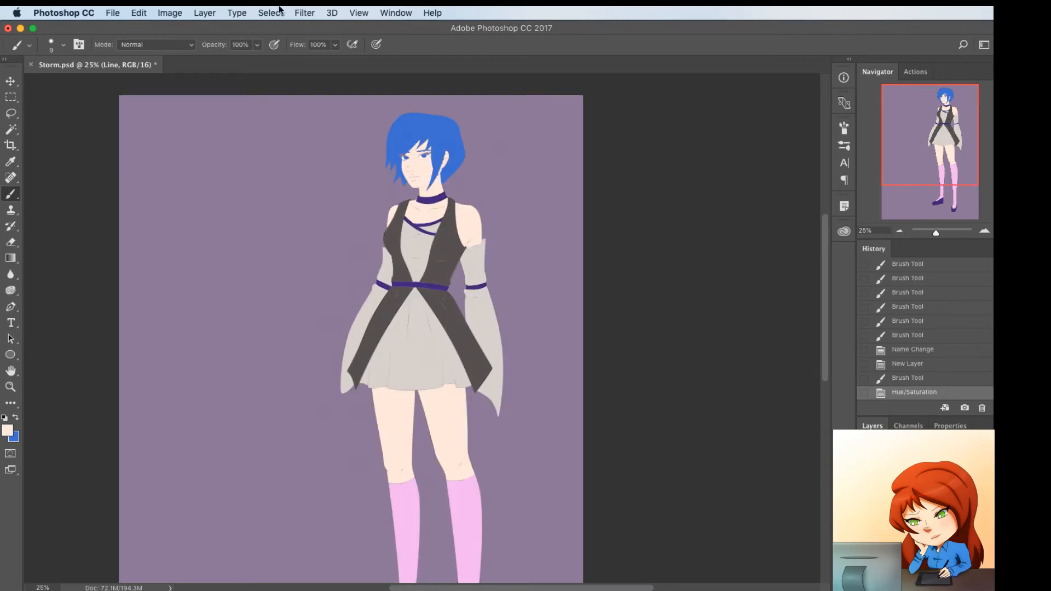
left_click(280, 12)
left_click(292, 136)
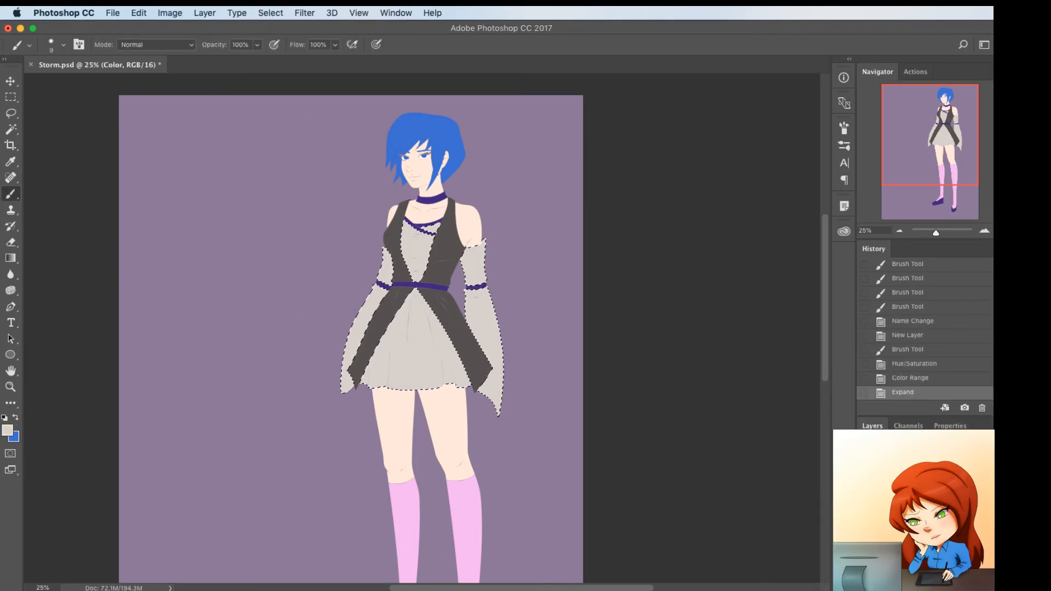
left_click(864, 493)
On the Color layer, draw a curved Pen path along the left edge of the light gray bodice panel, from neckline to waist
key("super+plus")
key("super+plus")
left_click(435, 269, "alt")
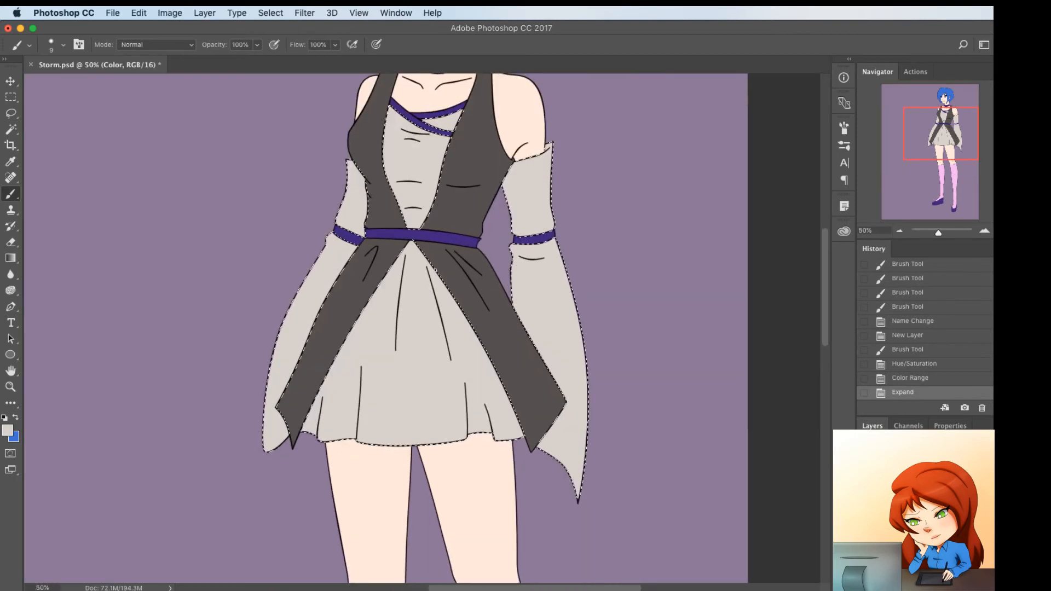
key("p")
scroll(436, 273, "up", 3)
scroll(436, 274, "left", 2)
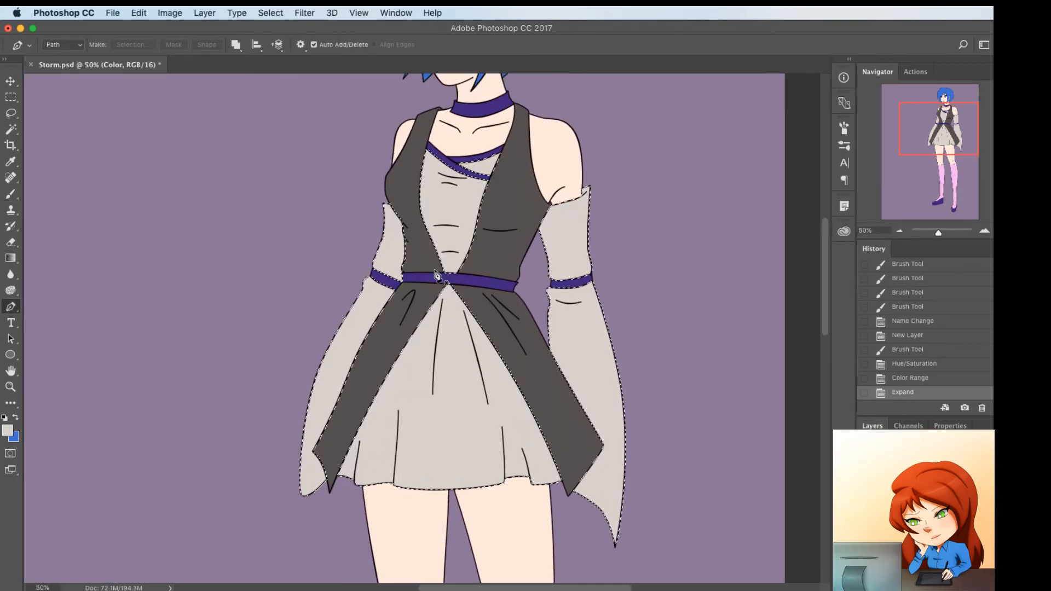
scroll(436, 273, "up", 1)
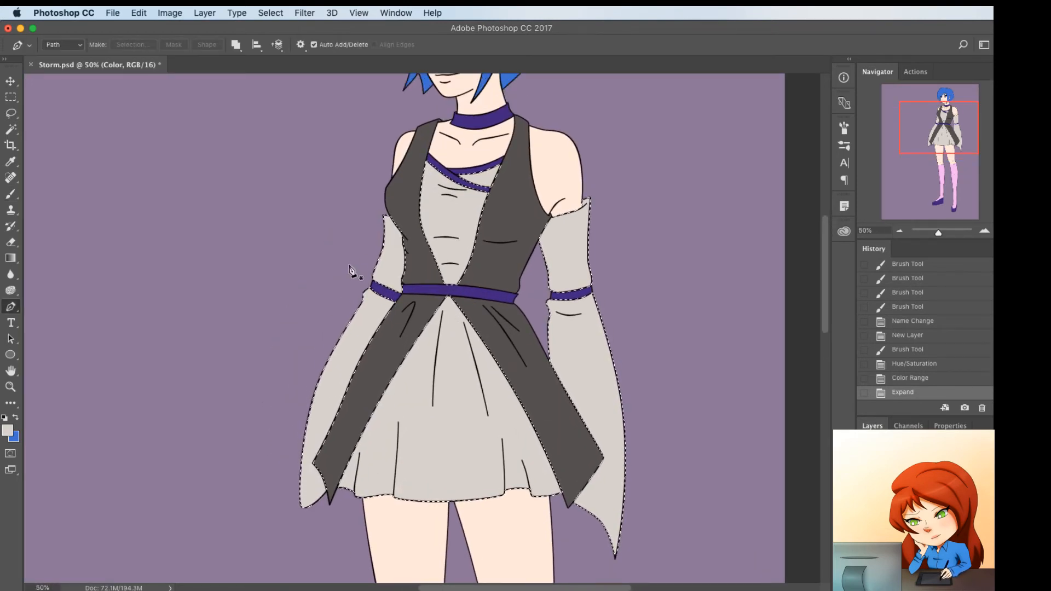
left_click(426, 159)
left_click(447, 289)
left_click(429, 205)
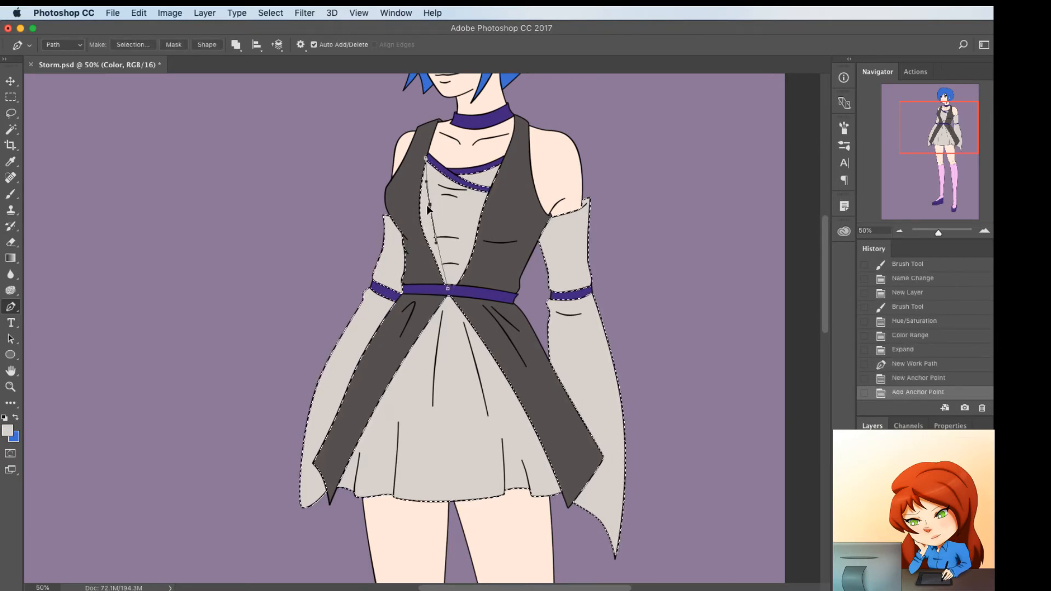
left_click_drag(429, 205, 424, 216)
left_click(438, 264)
left_click_drag(437, 265, 438, 262)
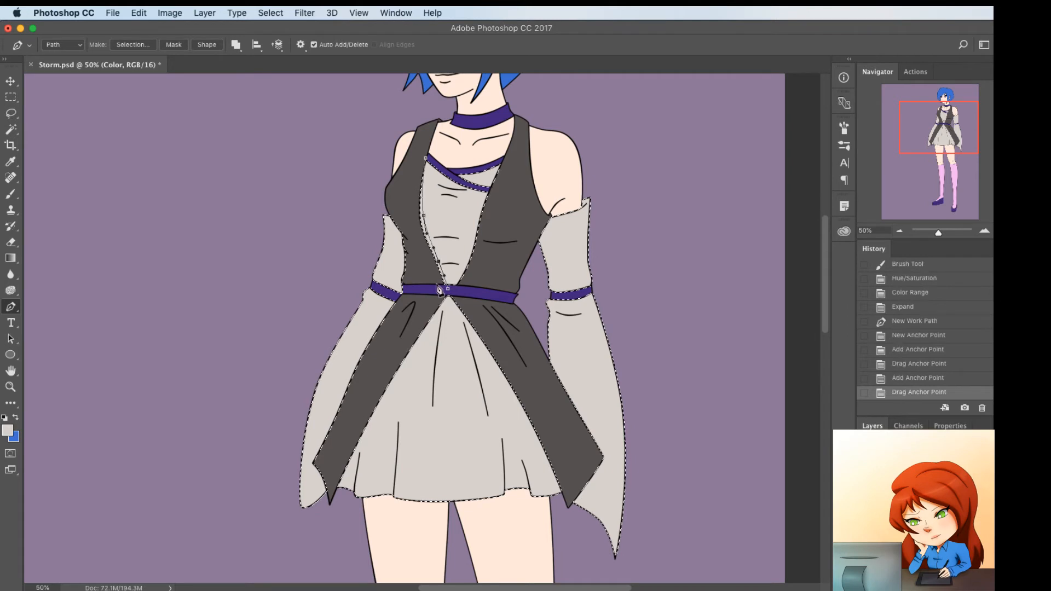
Close the left bodice panel path with anchor points placed over the dark gray fabric beside it
left_click(430, 285)
left_click(406, 226)
left_click(410, 190)
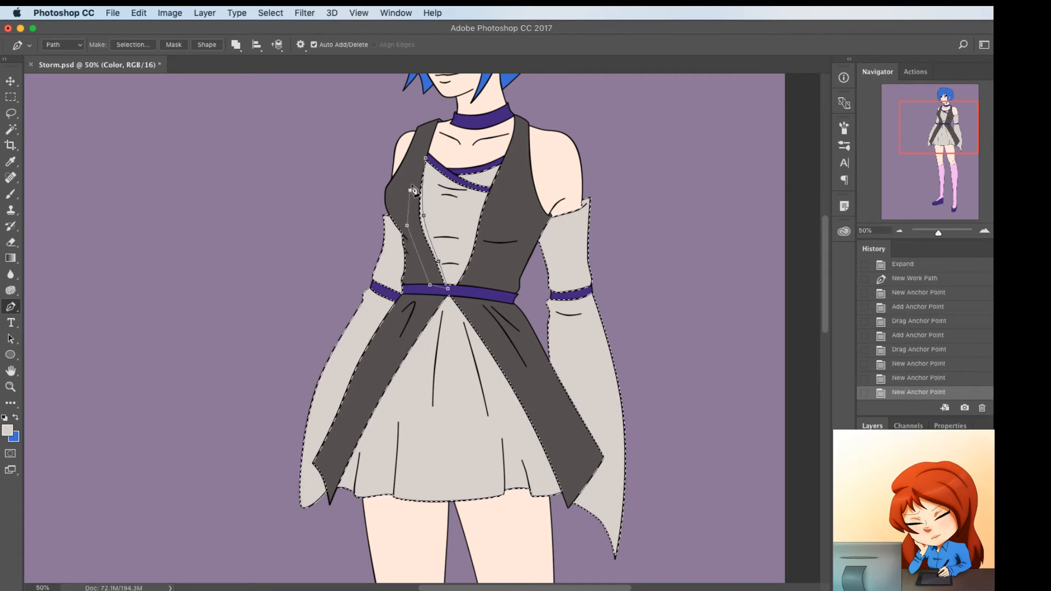
left_click(426, 160)
Draw a curved Pen path along the right edge of the light gray bodice panel, from the neckline to the waist
left_click(448, 174)
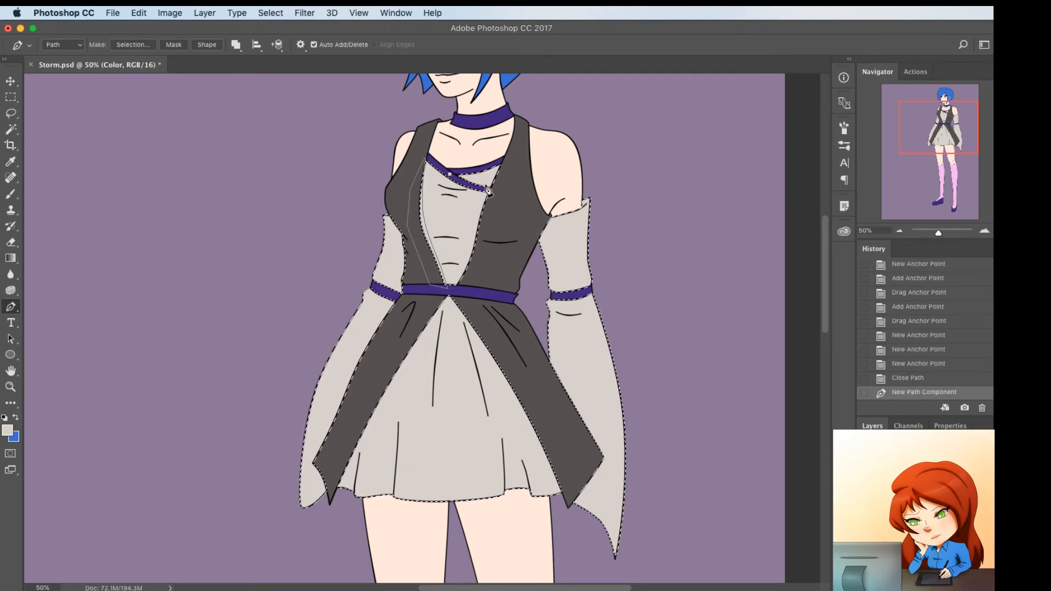
key("super+z")
left_click(503, 157)
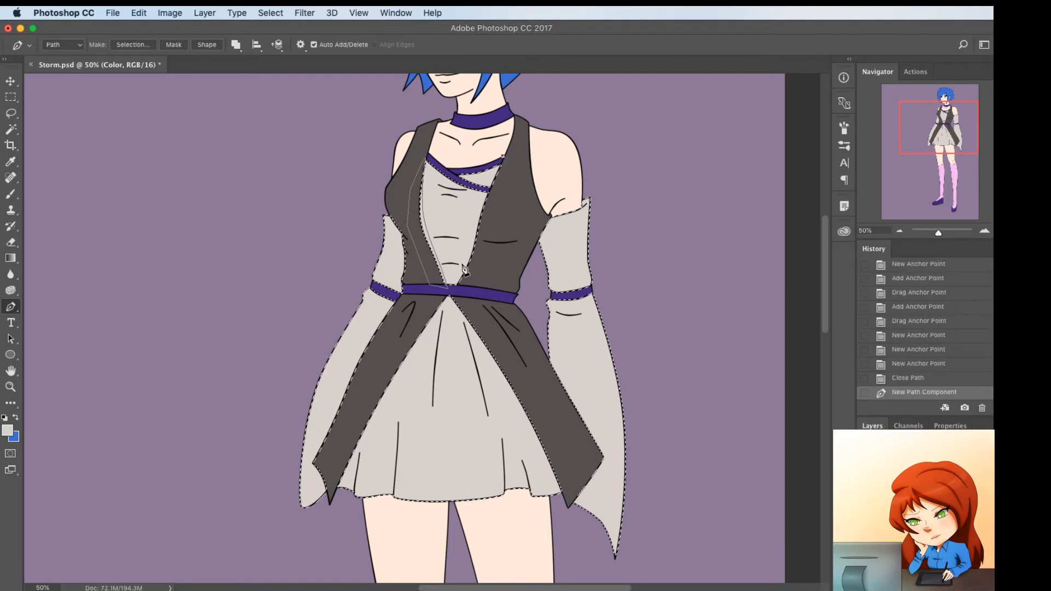
left_click(451, 292)
left_click(462, 261)
left_click_drag(462, 262, 463, 262)
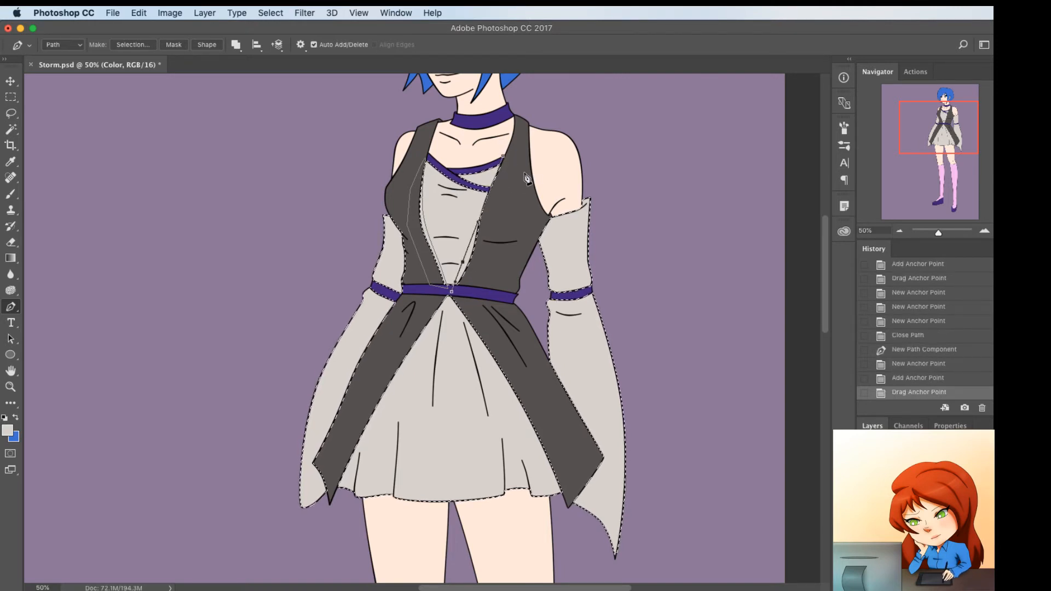
left_click(489, 193)
left_click_drag(490, 193, 488, 183)
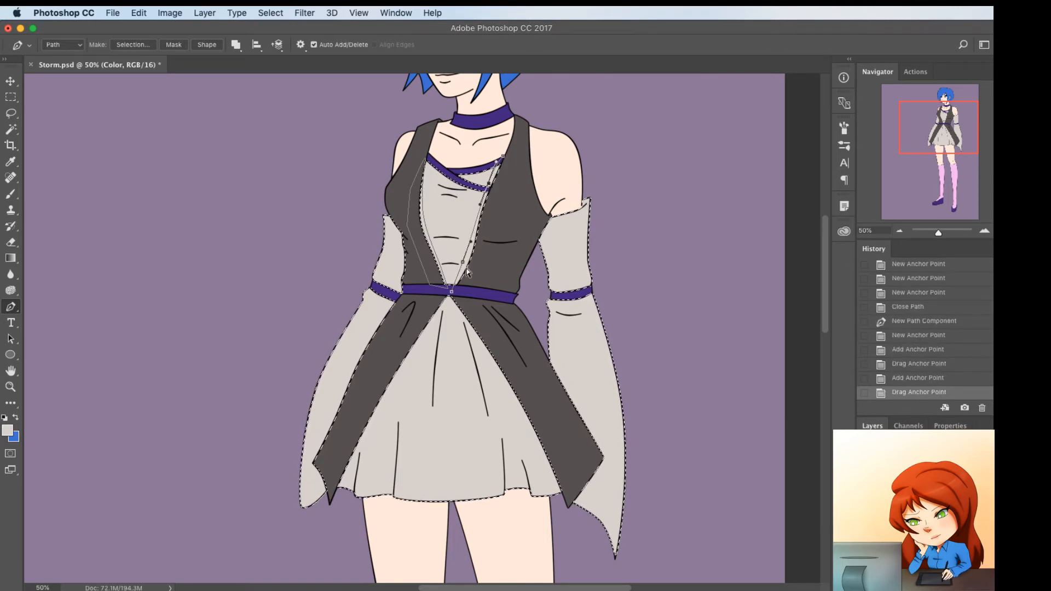
Close the right bodice panel path through the dark gray fabric beside it, ending at the neckline
left_click(468, 289)
left_click(514, 219)
left_click(513, 157)
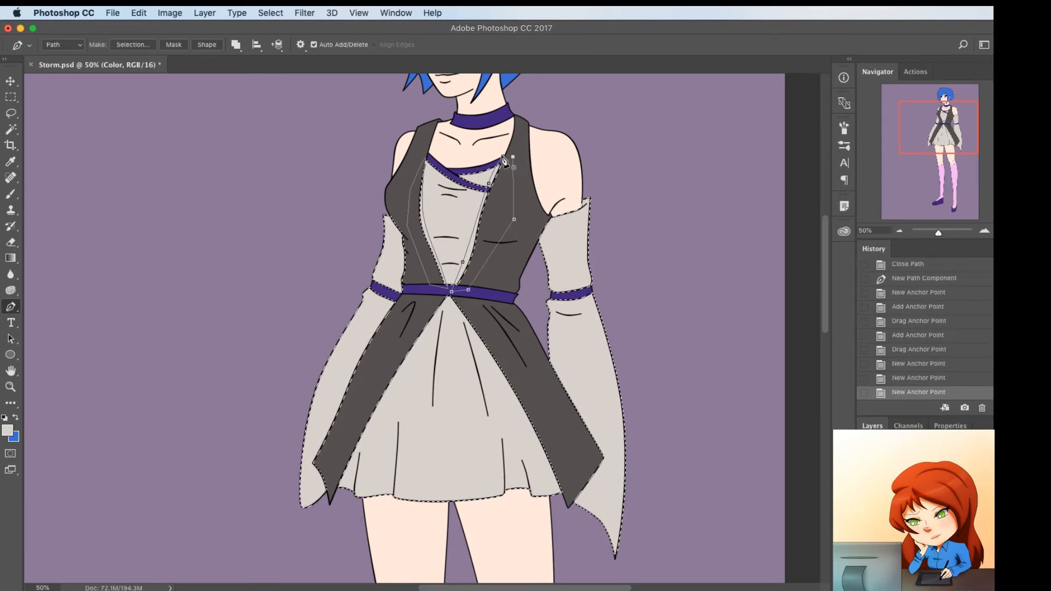
left_click(503, 160)
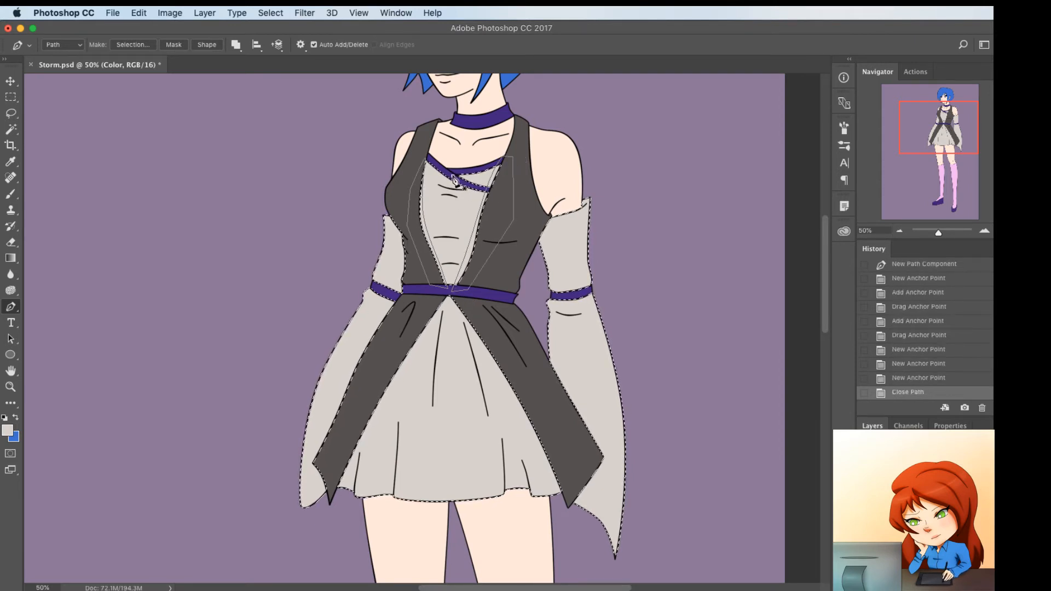
Draw a thin closed Pen path along the lower crossed neckline strap, curving both of its long edges
left_click(452, 175)
left_click(496, 184)
left_click(480, 183)
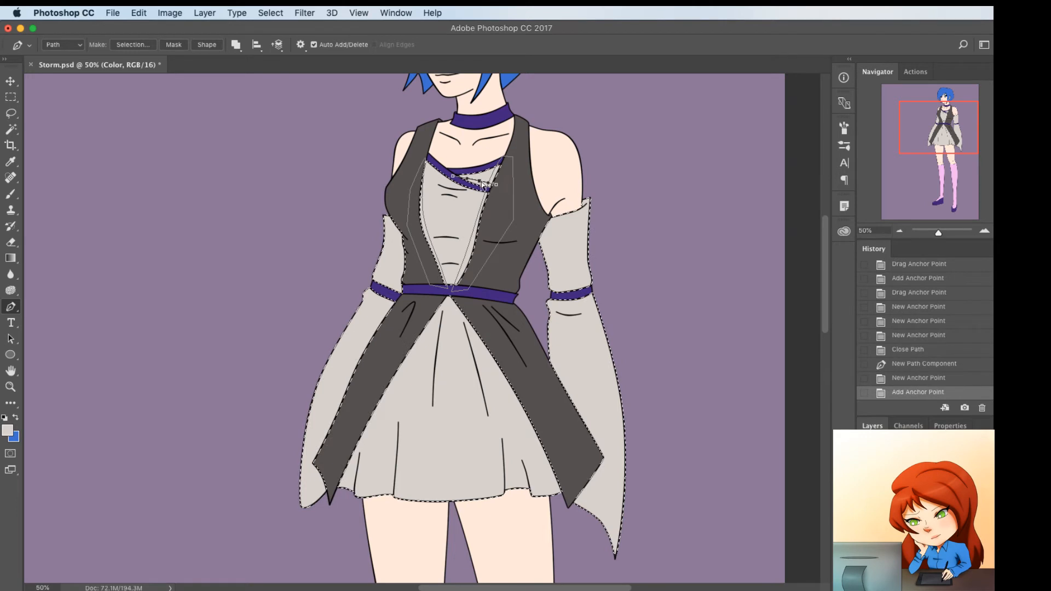
left_click_drag(483, 181, 483, 183)
left_click(492, 192)
left_click(453, 176)
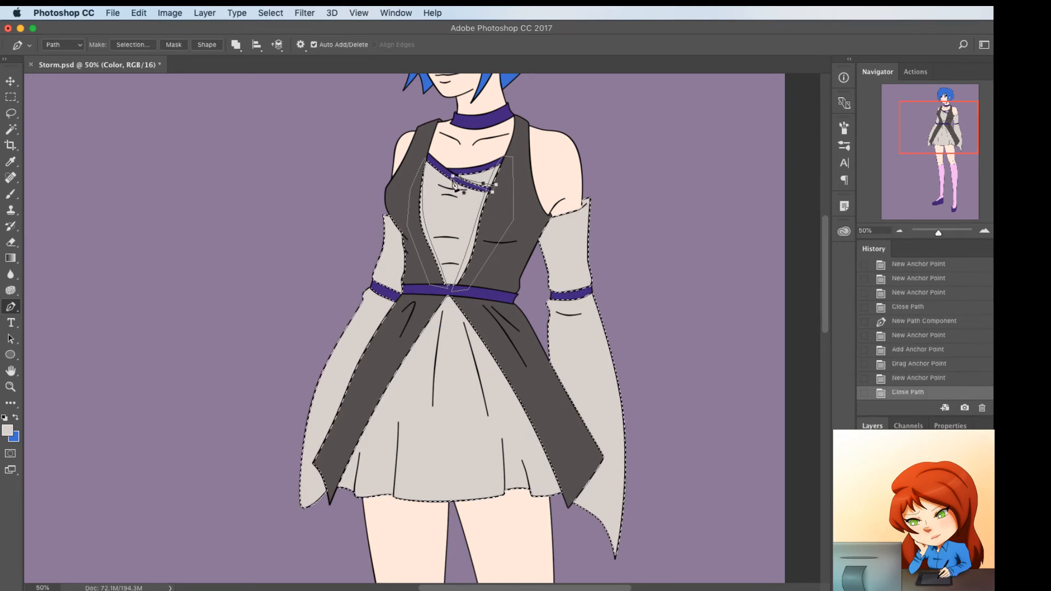
left_click(472, 184)
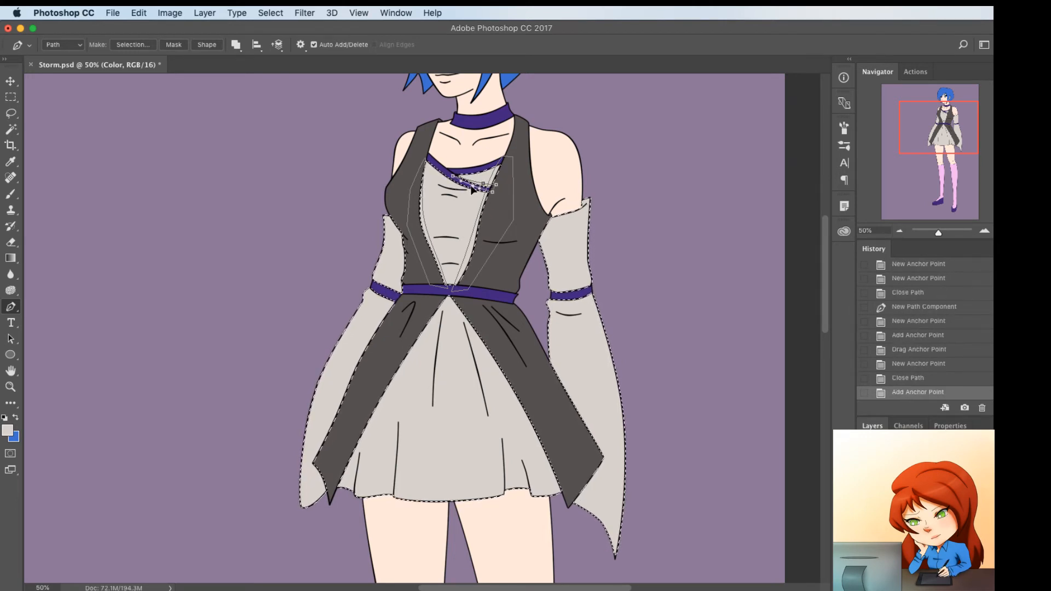
left_click_drag(472, 183, 472, 185)
Draw a thin closed, curved Pen path around the second fold line below the neckline straps
left_click(436, 195)
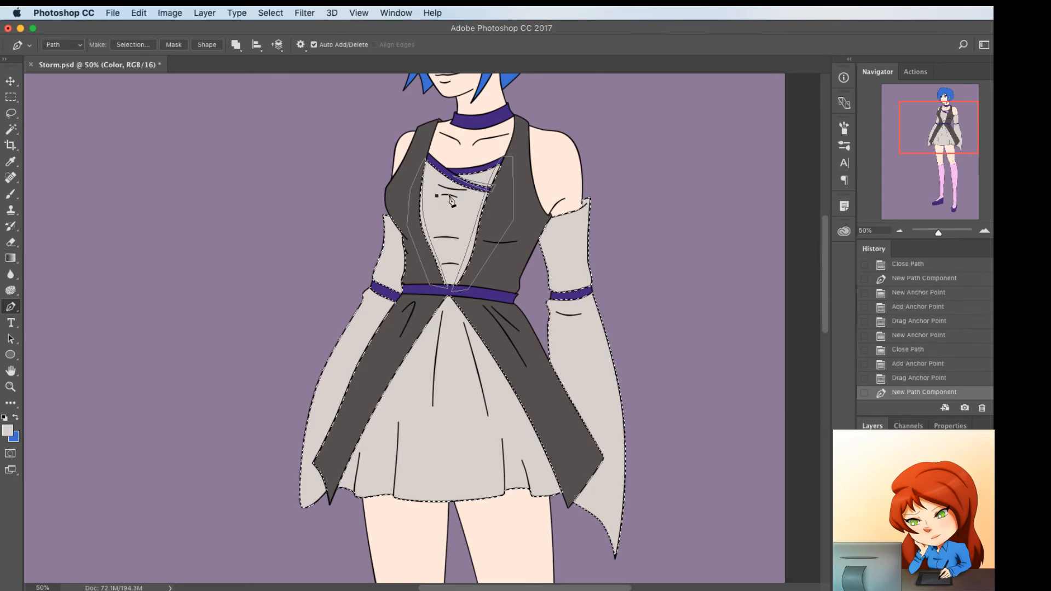
left_click(462, 198)
left_click(445, 194)
left_click_drag(445, 194, 445, 193)
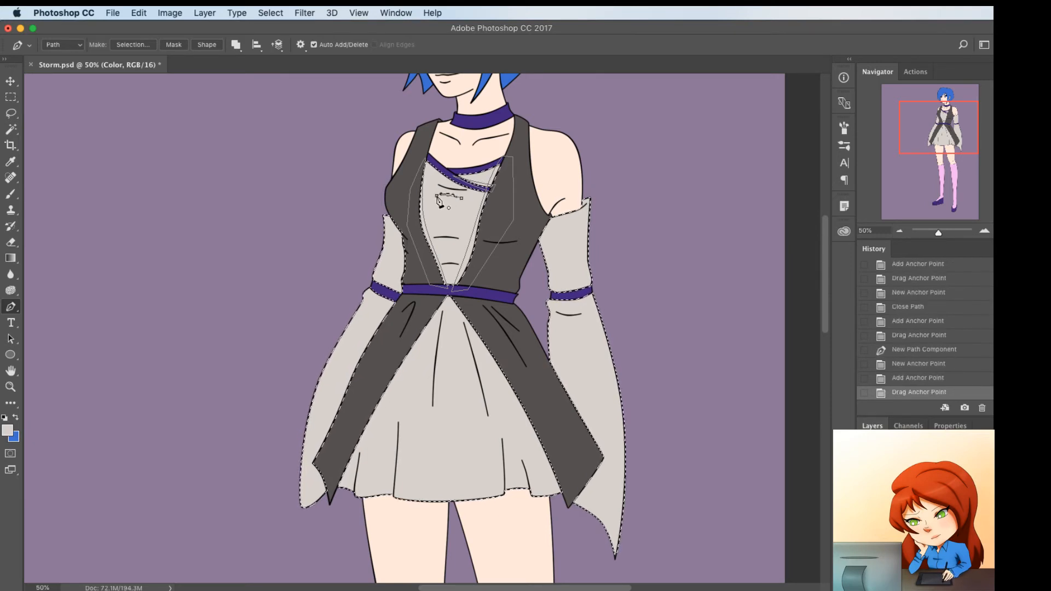
left_click(437, 196)
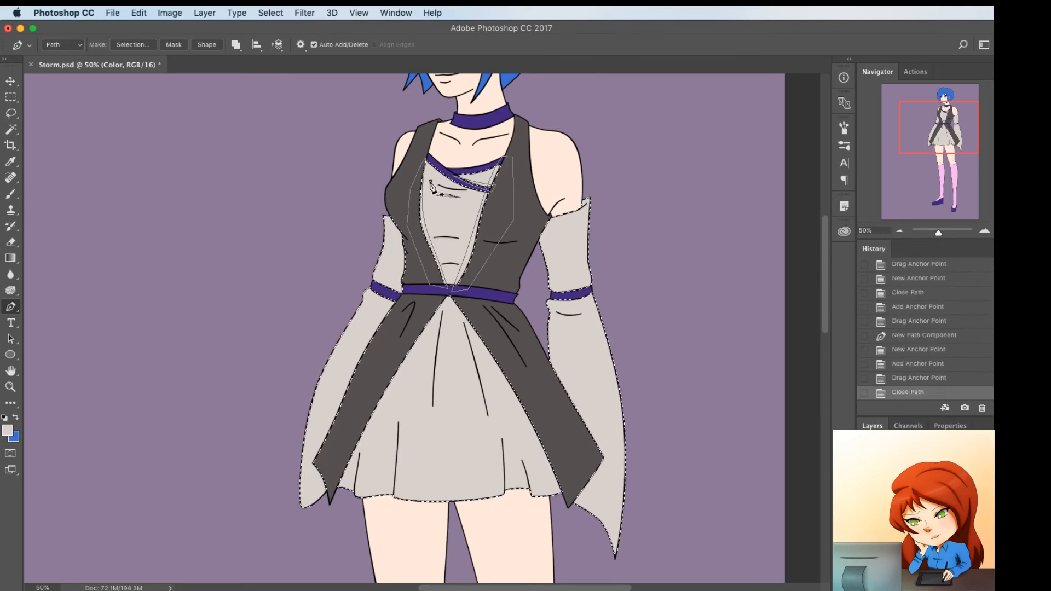
Draw a thin closed Pen path along the upper bodice fold line just below the crossed straps, curving its edges
left_click(430, 181)
left_click(471, 190)
left_click(456, 190)
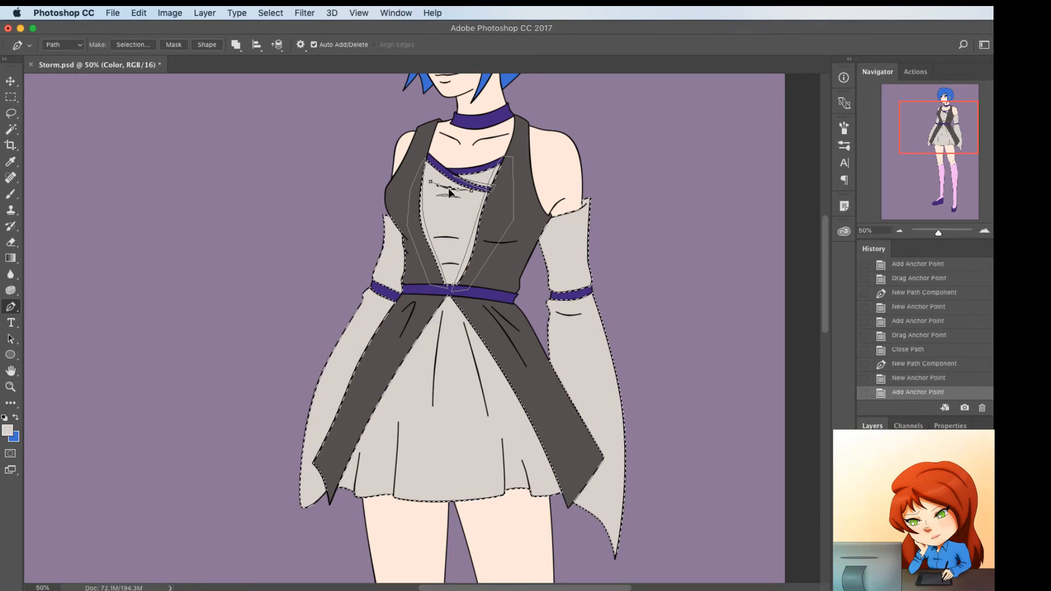
left_click_drag(449, 189, 454, 183)
left_click(430, 181)
left_click(450, 187)
left_click(406, 245, "super")
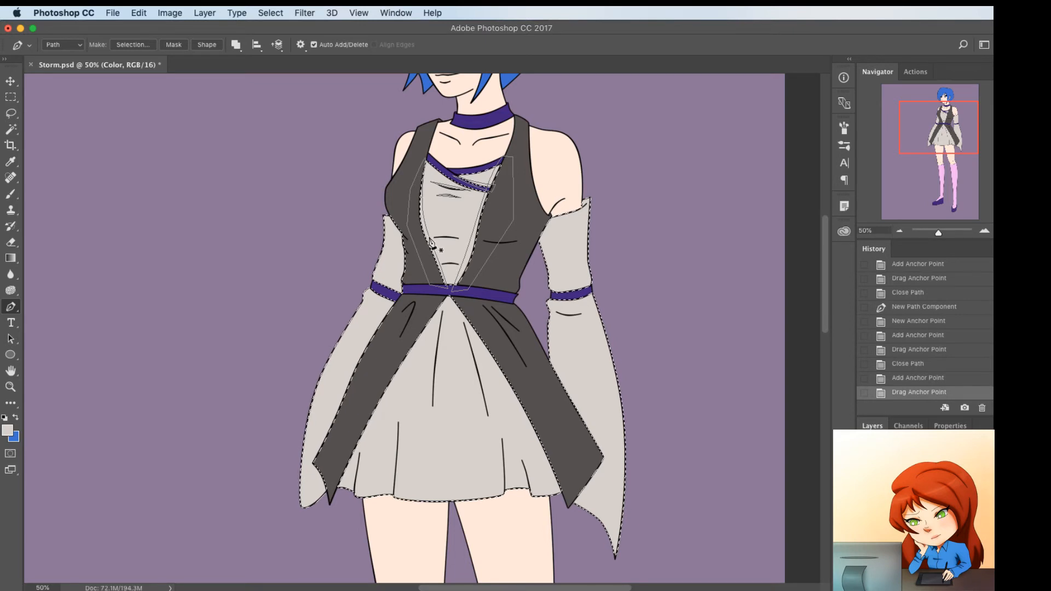
Draw a thin closed, curved Pen path around the middle horizontal fold line of the light gray bodice
left_click(428, 238)
left_click(466, 241)
left_click(448, 240)
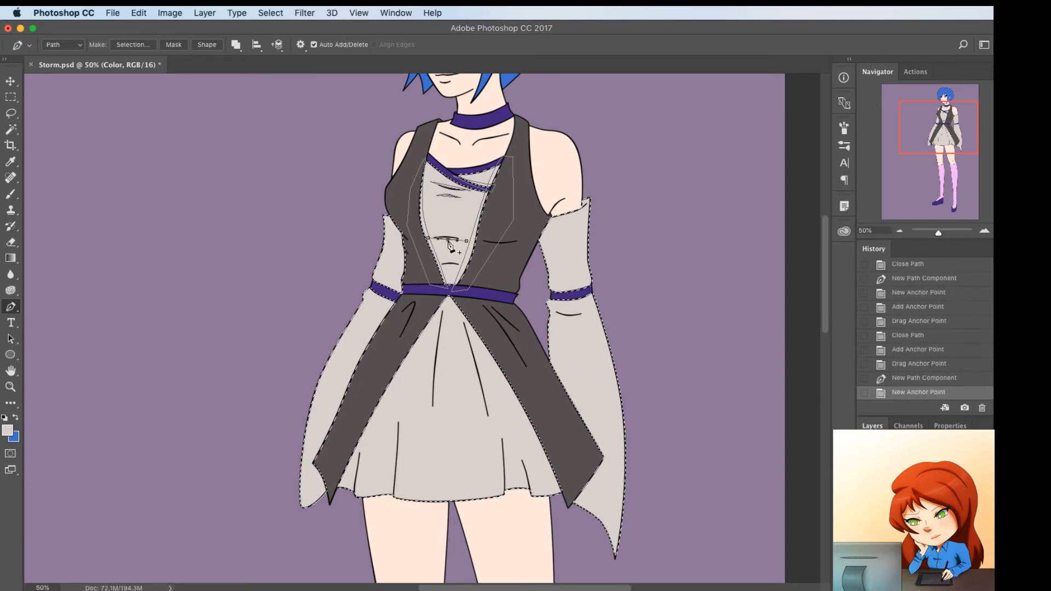
left_click(448, 240)
left_click_drag(449, 236, 450, 237)
left_click(427, 238)
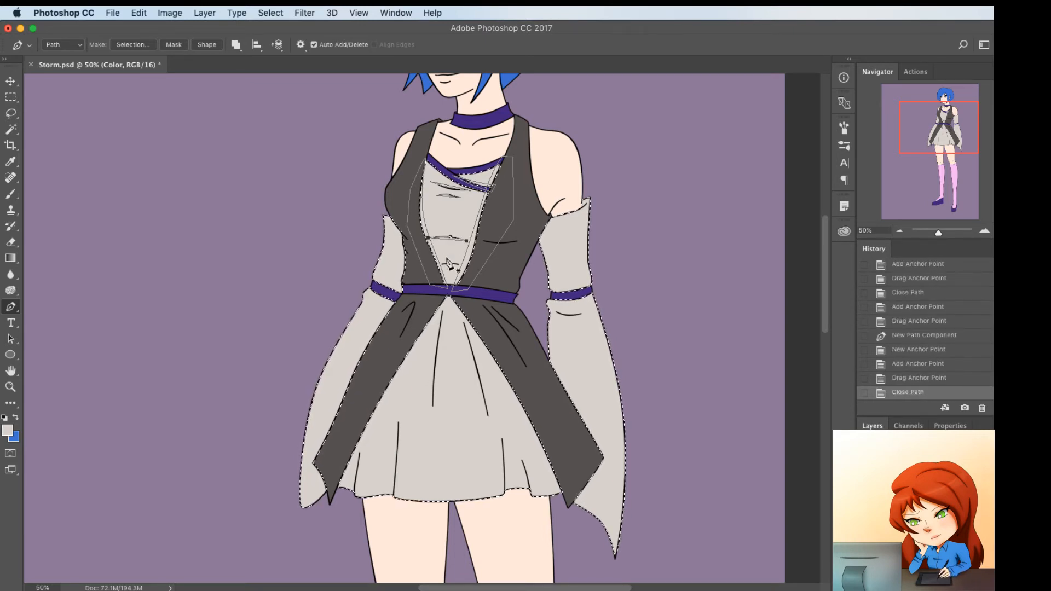
Draw a small closed, curved Pen path around the lowest bodice fold line just above the belt
left_click(441, 264)
left_click(457, 265)
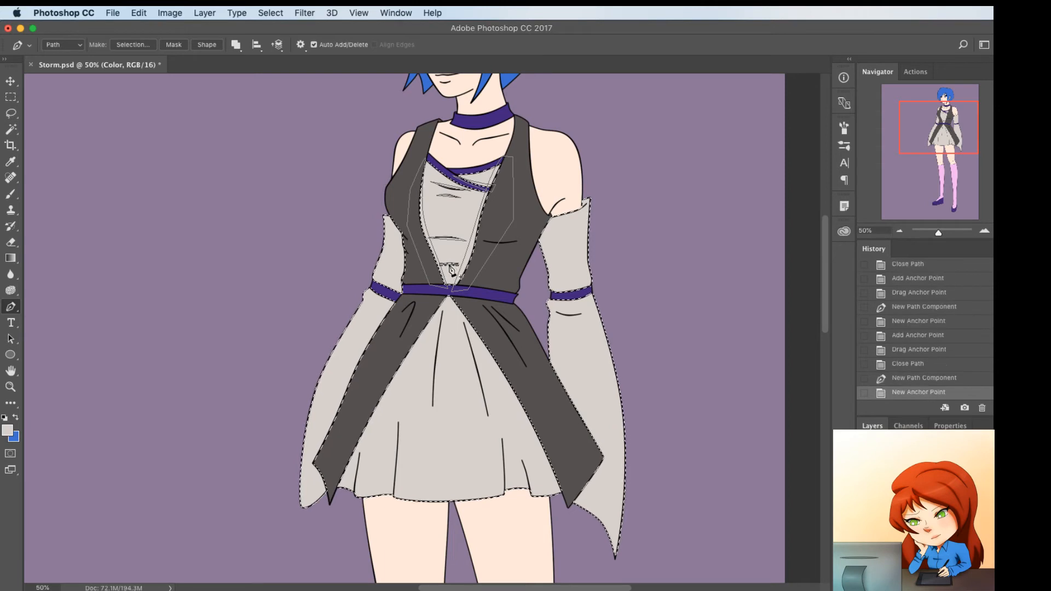
left_click(449, 264)
left_click_drag(449, 264, 449, 262)
left_click(441, 264)
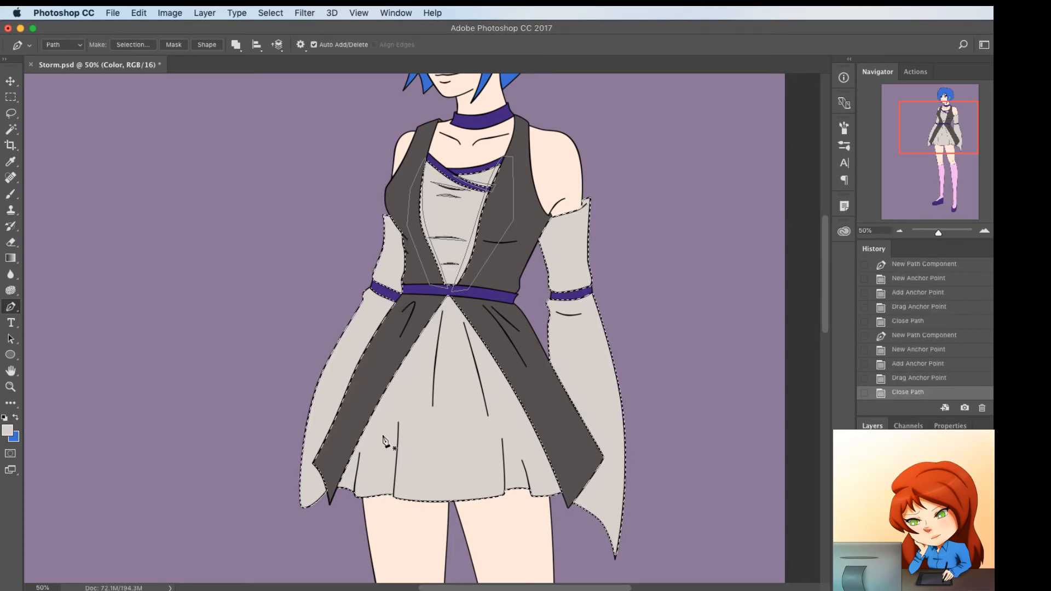
Draw a curved Pen path along the left edge of the light gray skirt panel, from the hem to the waist
left_click(339, 511)
left_click(440, 327)
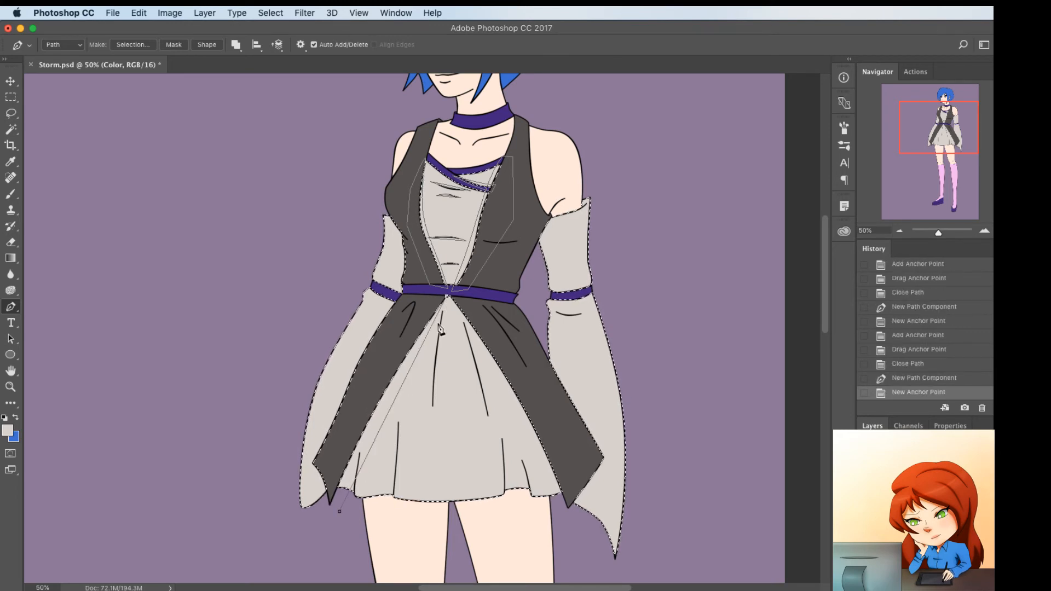
left_click(422, 348)
left_click_drag(421, 348, 409, 360)
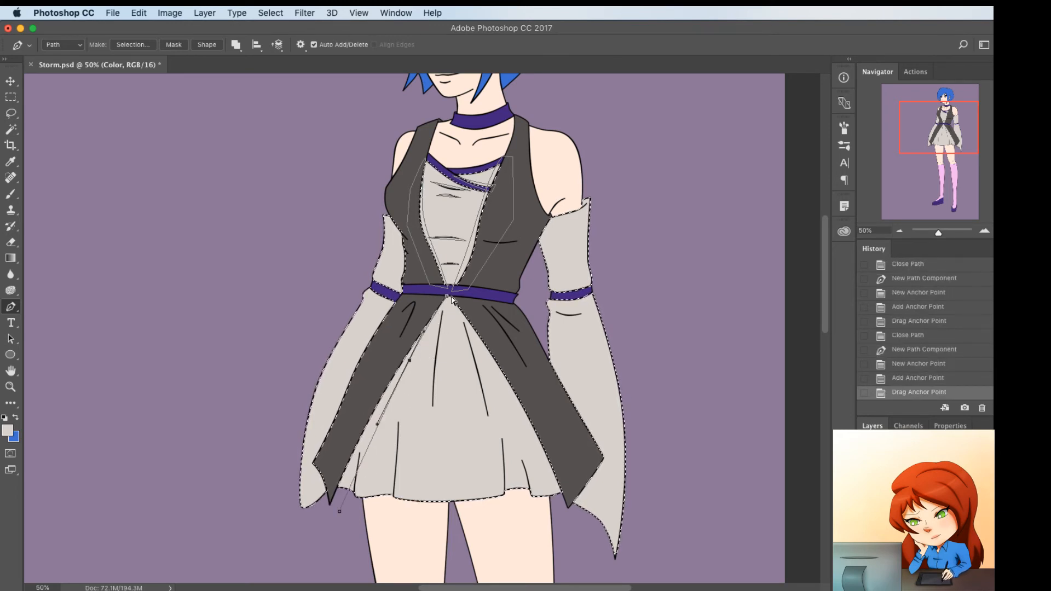
left_click_drag(450, 298, 449, 297)
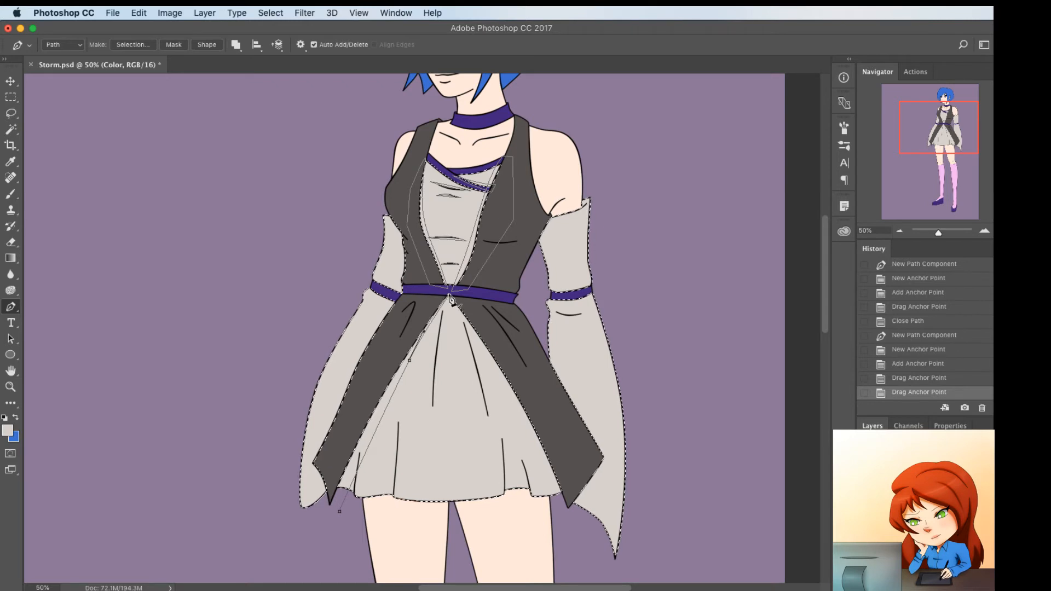
Close the left skirt edge path through the dark gray overskirt beside it and bend its lower part to follow the edge
left_click(450, 298)
left_click(430, 296)
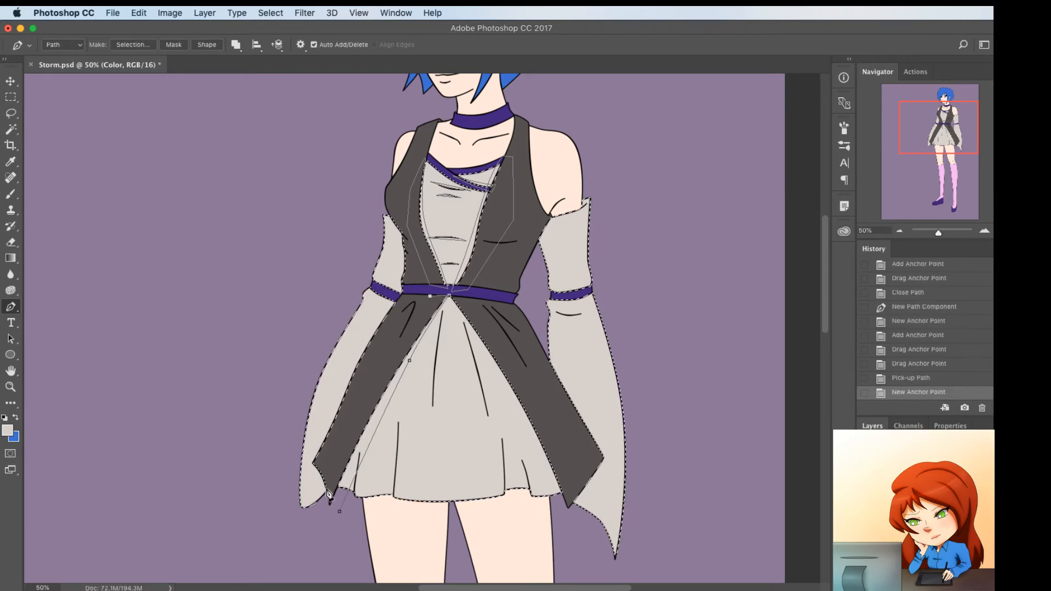
left_click(327, 489)
left_click(339, 512)
left_click(364, 447)
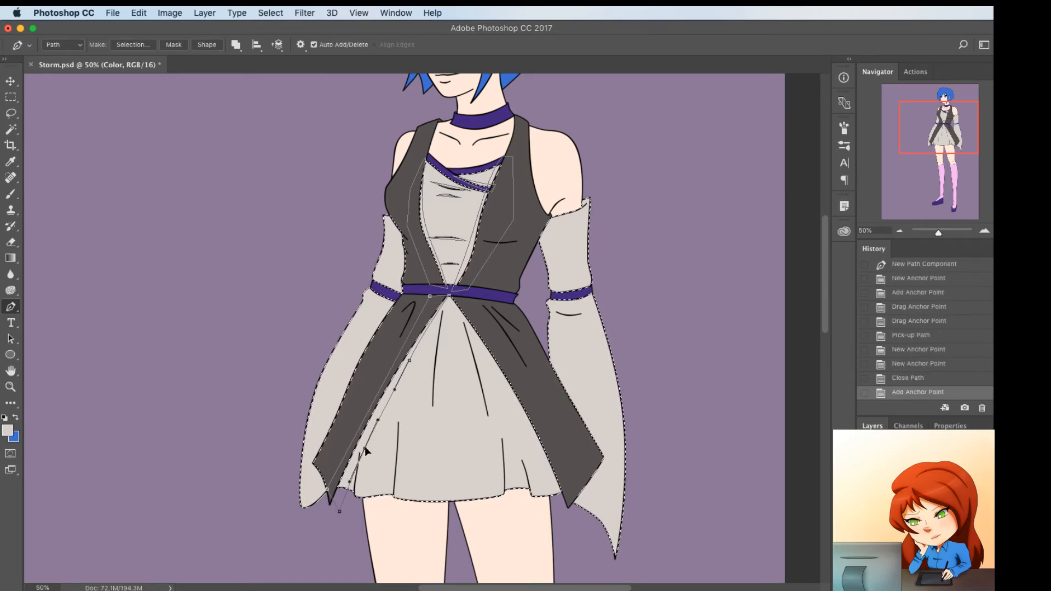
left_click_drag(364, 446, 363, 446)
Draw a closed Pen path from the waist down the curved right edge of the light gray skirt panel, returning through the dark overskirt
left_click(451, 296)
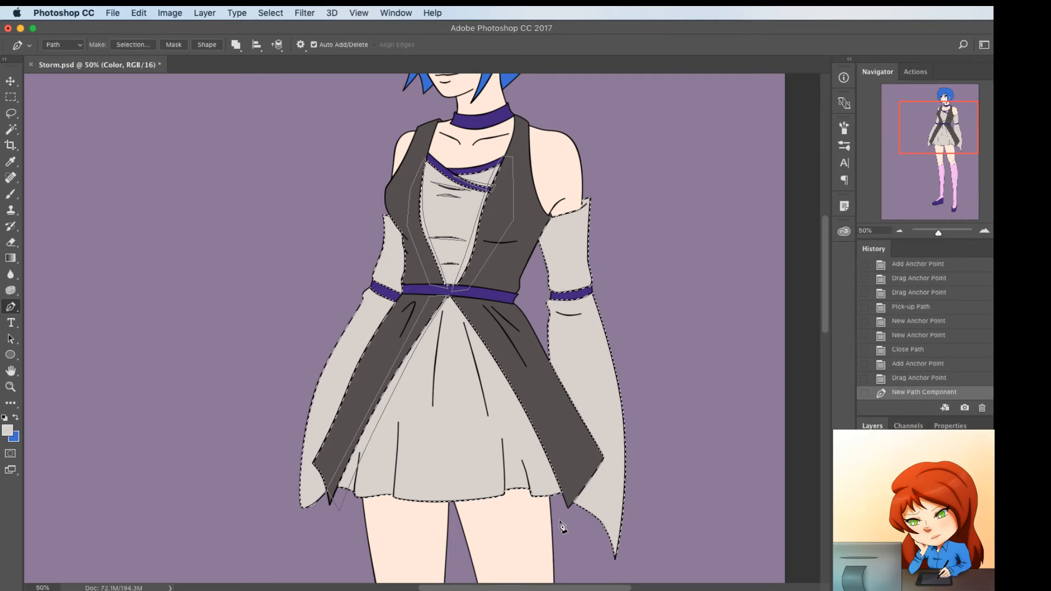
left_click(559, 521)
left_click(501, 400)
left_click_drag(501, 400, 509, 400)
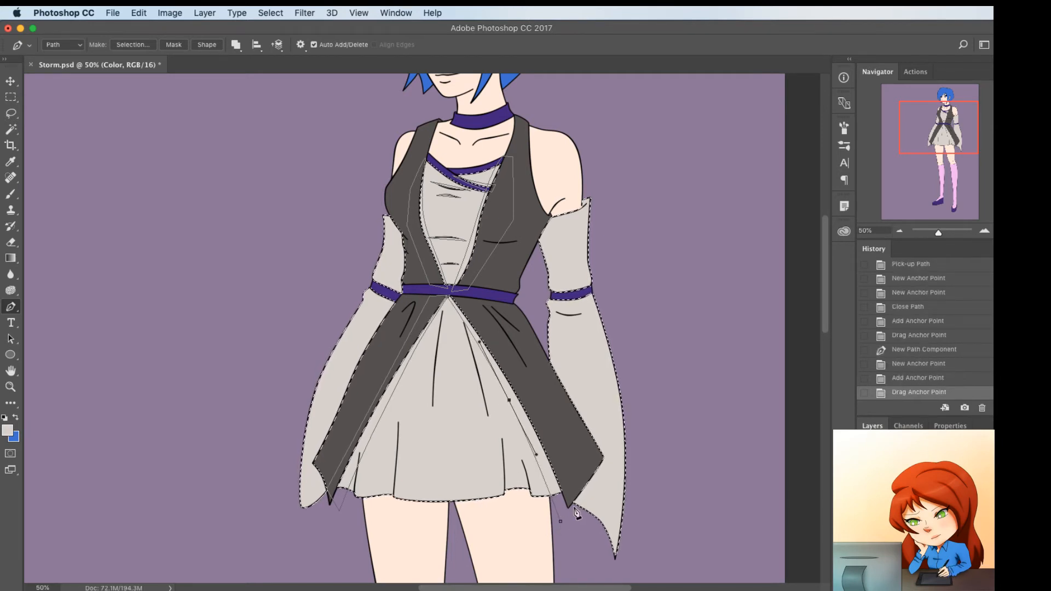
left_click(572, 492)
left_click(558, 418)
left_click(506, 333)
left_click(458, 297)
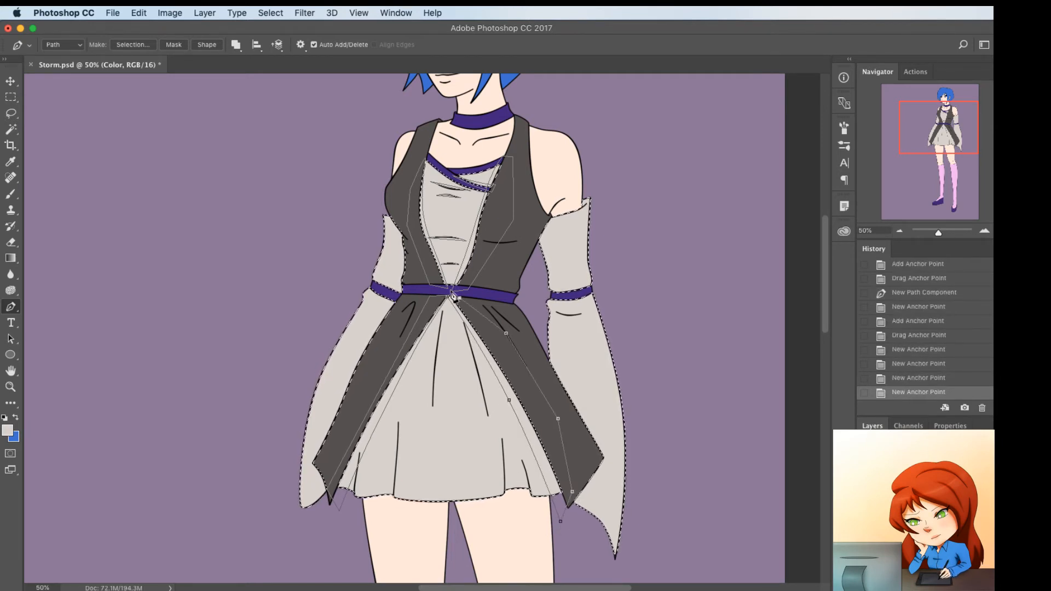
left_click(452, 297)
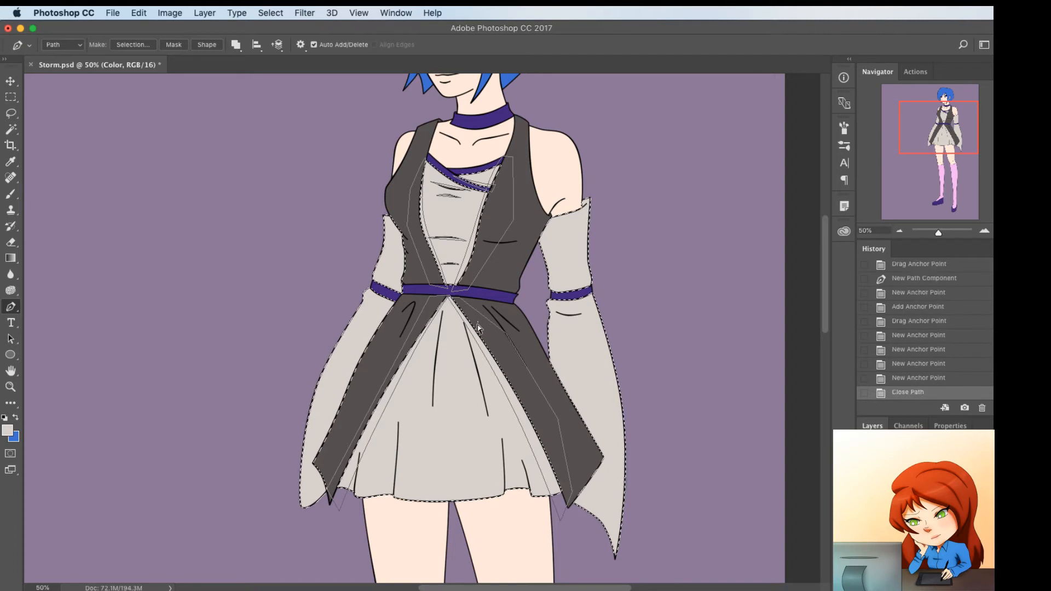
Draw a thin closed Pen path along the left of the two long skirt folds below the waist, curving both edges
left_click(434, 406)
left_click(442, 311)
left_click(440, 368)
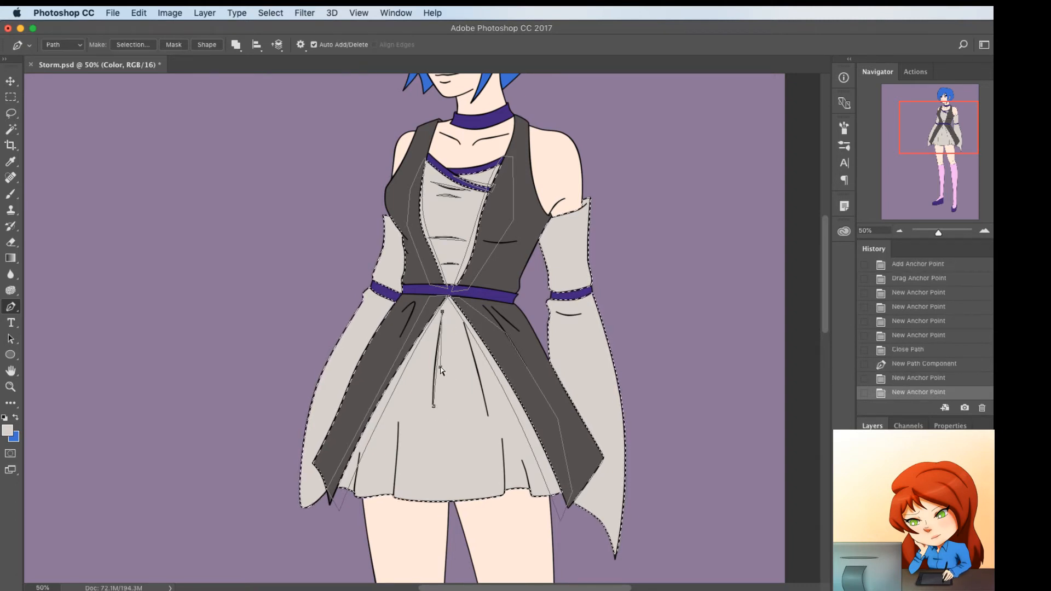
key("super+z")
left_click(433, 406)
left_click(436, 375)
left_click_drag(436, 375, 438, 376)
left_click(436, 376)
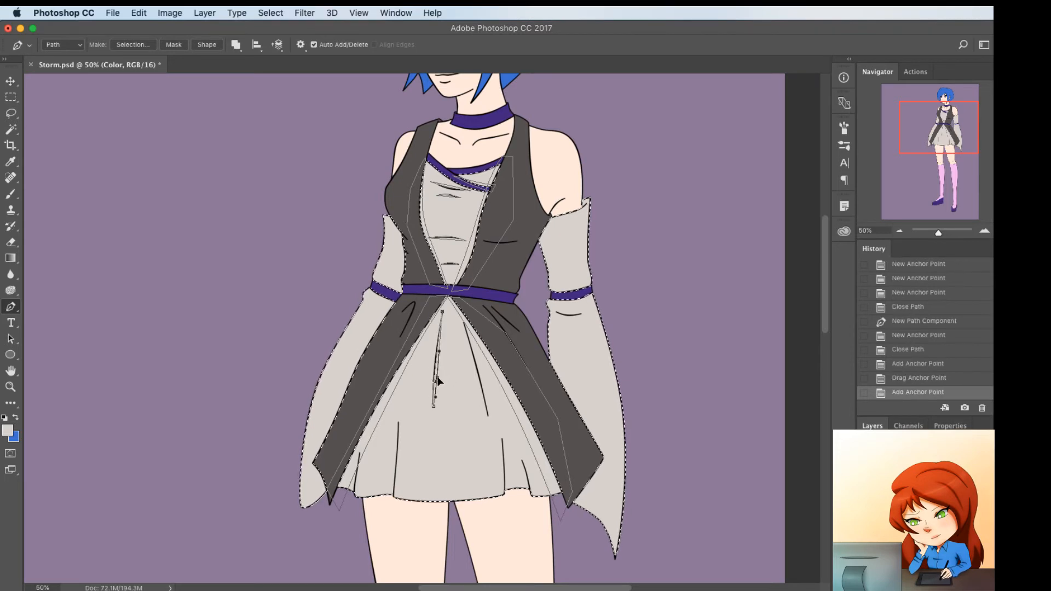
Draw a thin closed Pen path along the right of the two long skirt folds below the waist, bending both edges
left_click(462, 320)
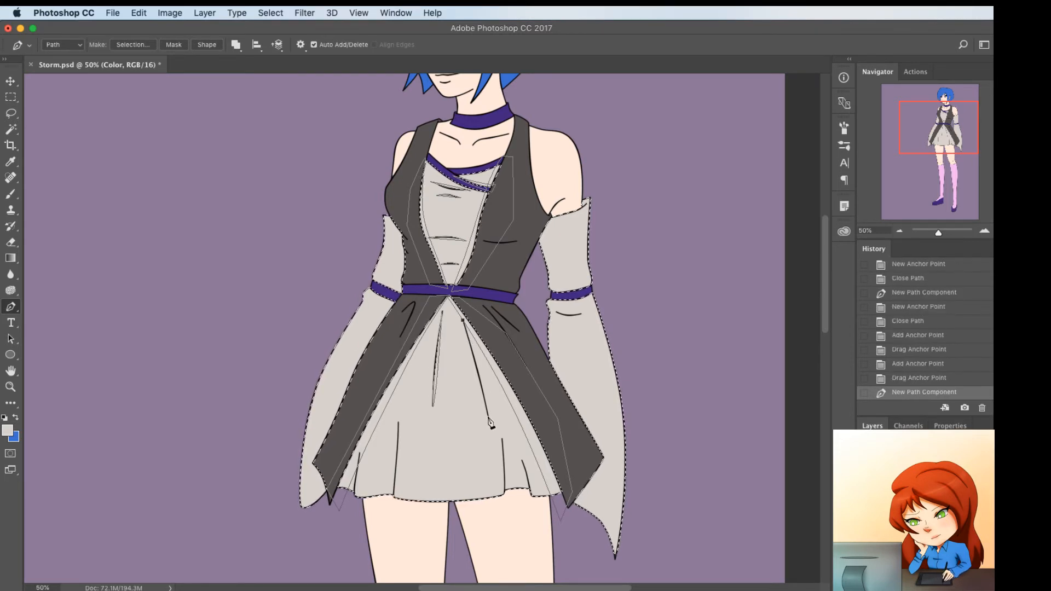
left_click(489, 418)
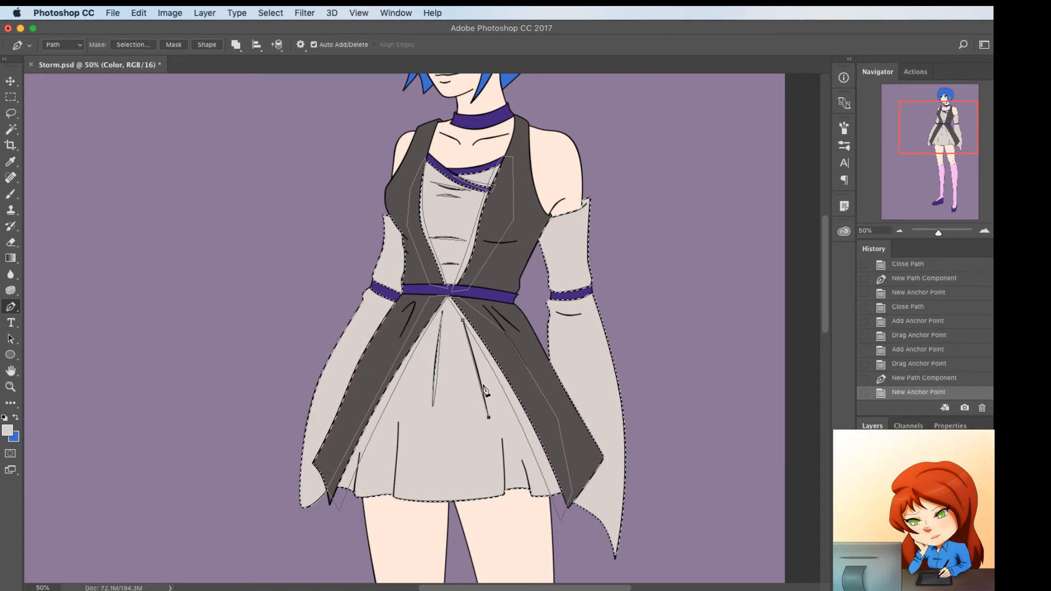
left_click_drag(475, 366, 476, 366)
left_click(463, 322)
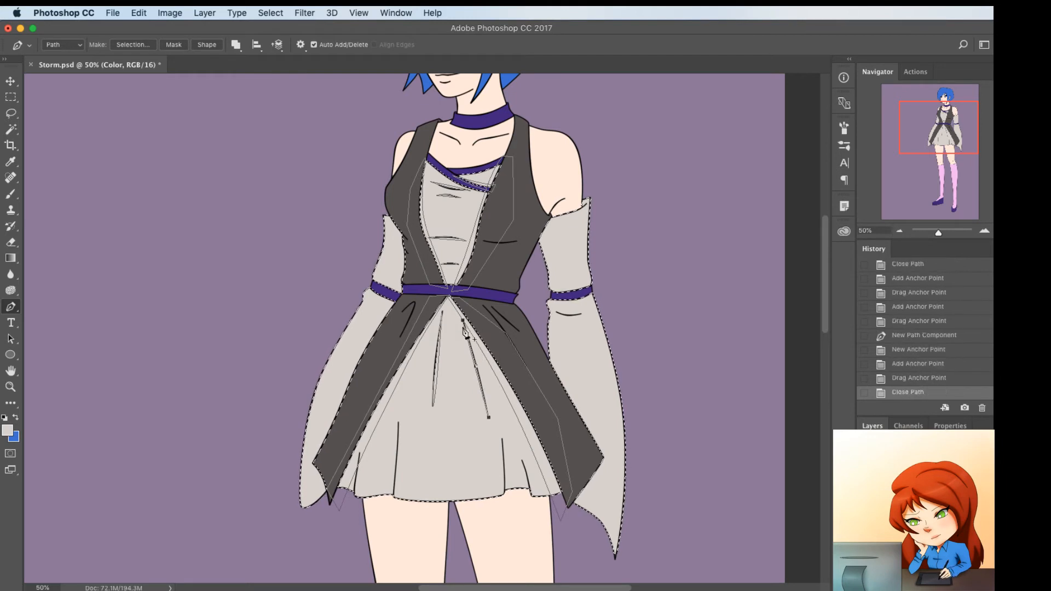
left_click(483, 378)
left_click_drag(483, 381, 484, 382)
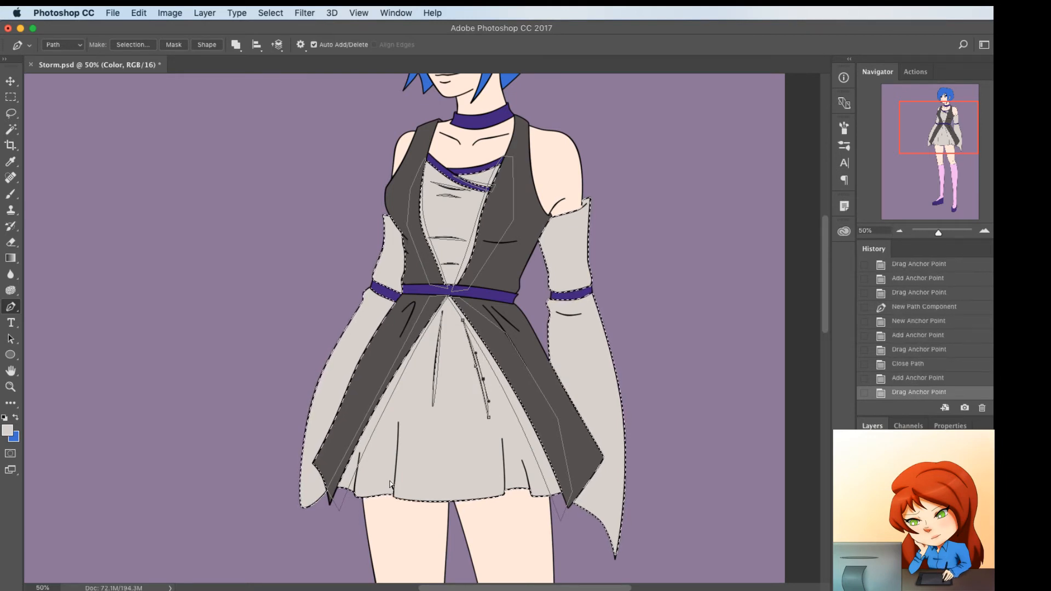
Draw a tapered Pen path along the long lower-left skirt fold, extending past the hem and curving both sides
left_click(395, 499)
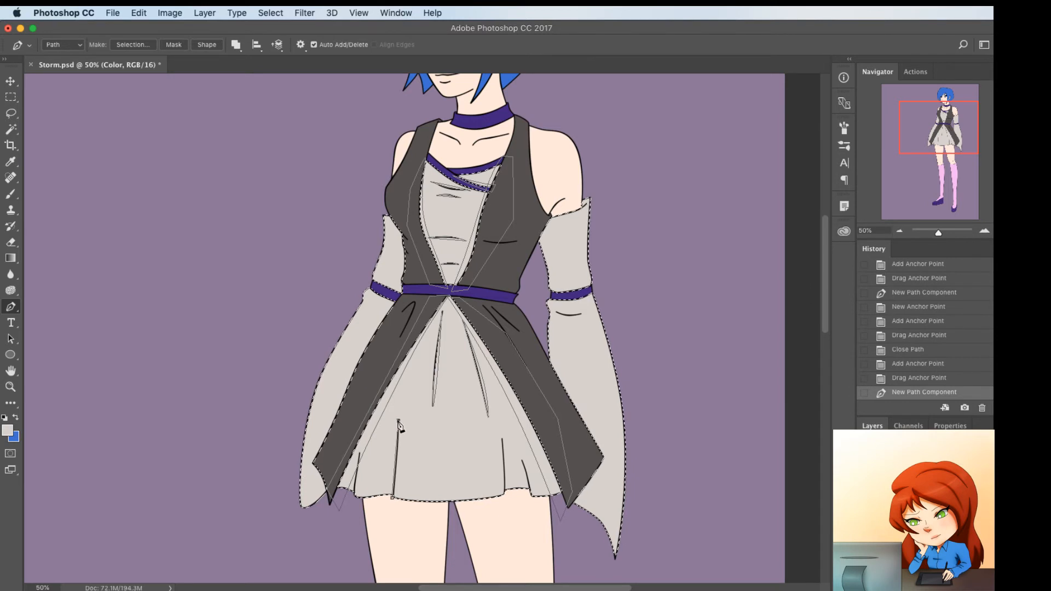
left_click(378, 523)
left_click(398, 420)
left_click(396, 460)
left_click_drag(396, 459, 392, 470)
left_click(391, 455)
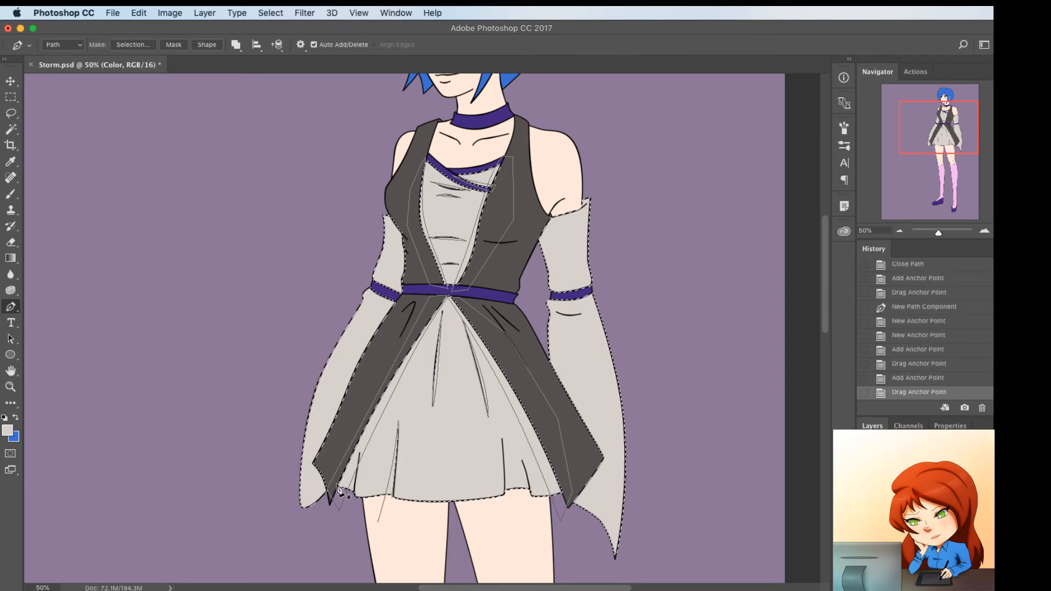
Draw a narrow closed Pen path along the short fold at the skirt's left hem, extending slightly below the hem
left_click(356, 498)
left_click(359, 454)
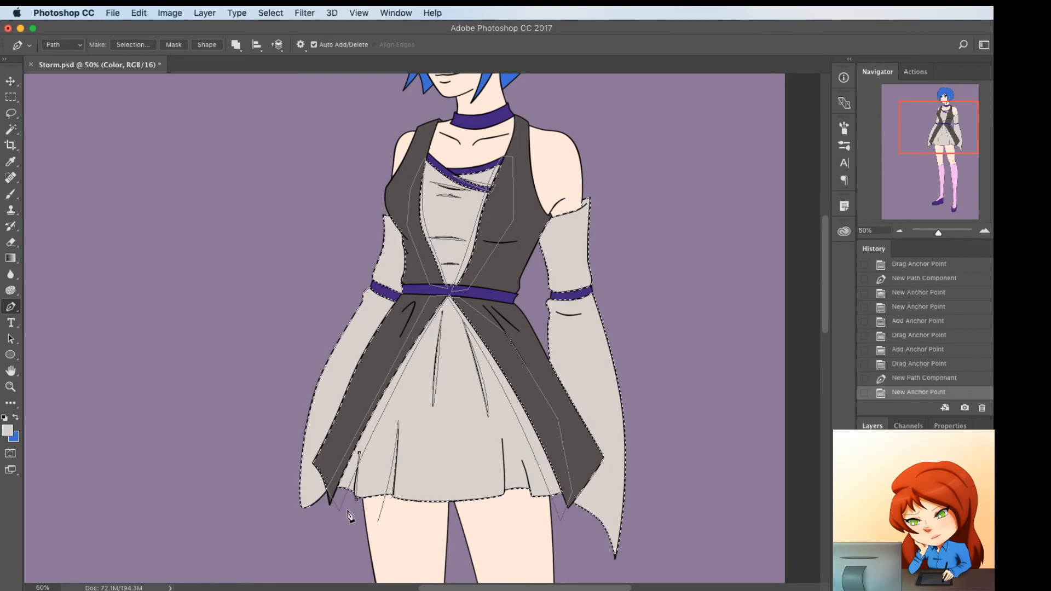
left_click(348, 510)
left_click(354, 491)
left_click_drag(355, 489, 354, 492)
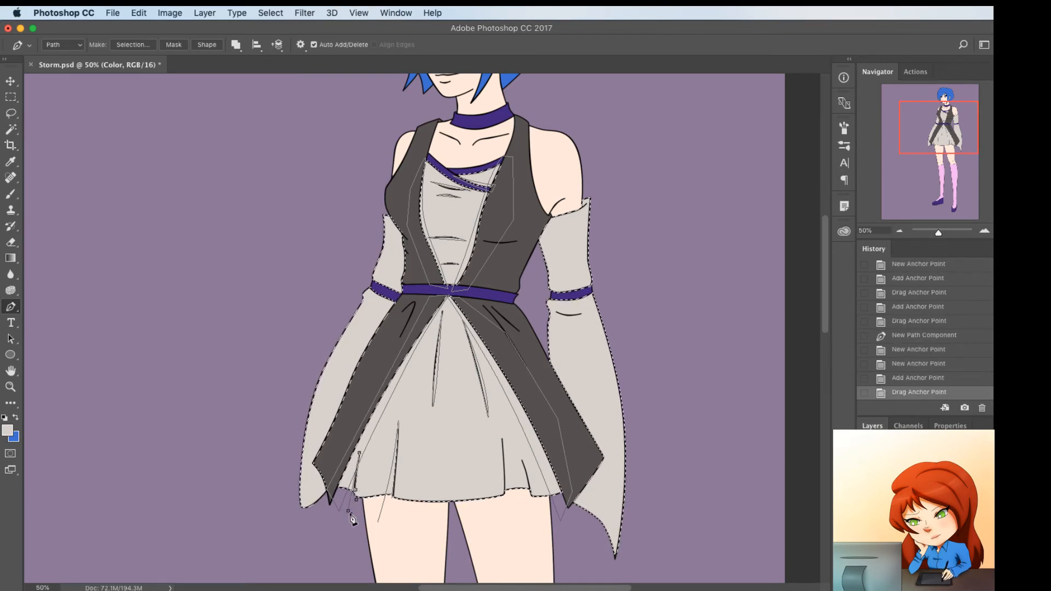
left_click(350, 514)
left_click(356, 498)
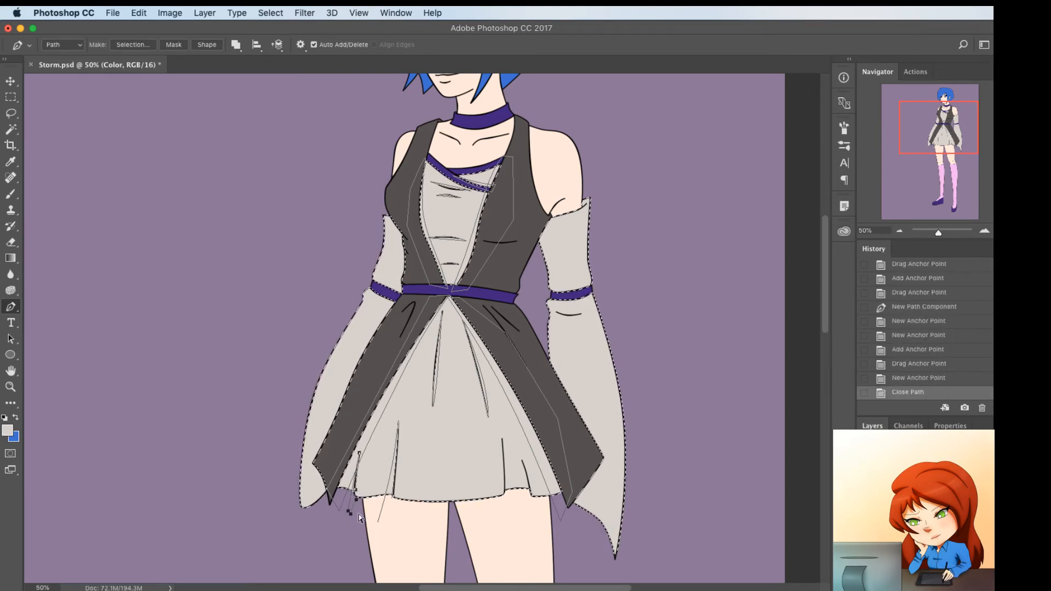
Draw a closed Pen path between the two right hem folds, curving its sides and rounding its bottom edge below the hem
left_click(504, 494)
left_click(500, 412)
left_click(534, 515)
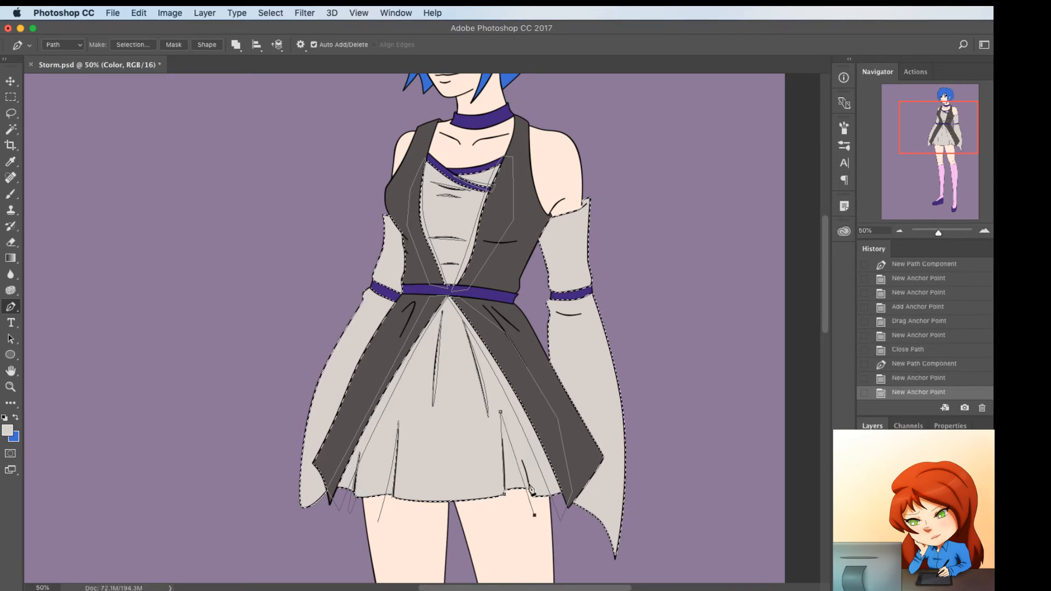
left_click(524, 463)
left_click_drag(524, 466, 503, 457)
left_click(502, 452)
left_click(504, 494)
left_click(534, 515)
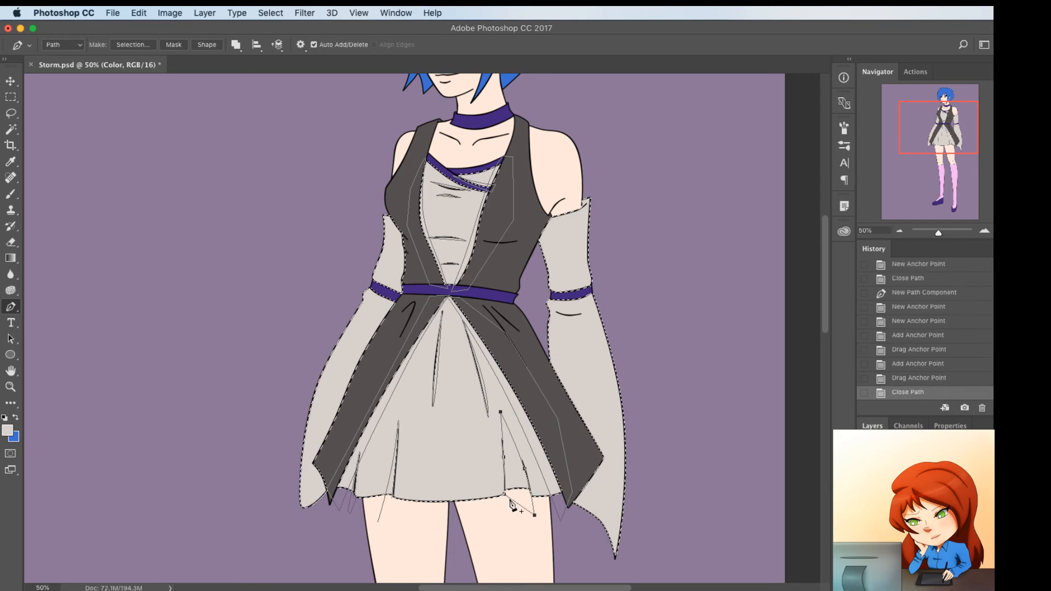
left_click(516, 502)
left_click_drag(516, 503, 509, 517)
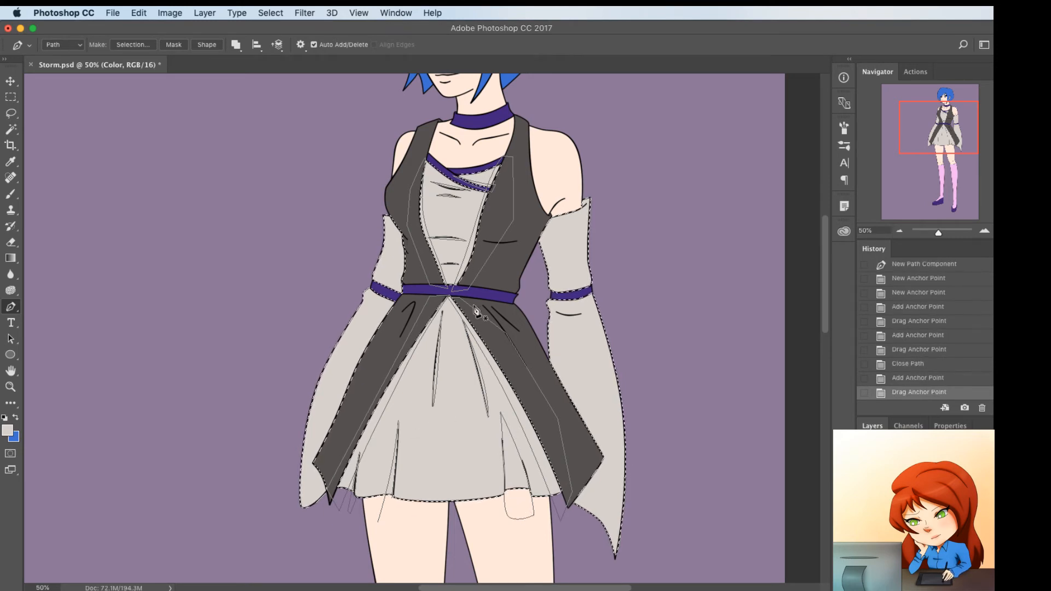
Draw a thin curved Pen path around the crease on the right sleeve just below the purple armband
left_click(556, 312)
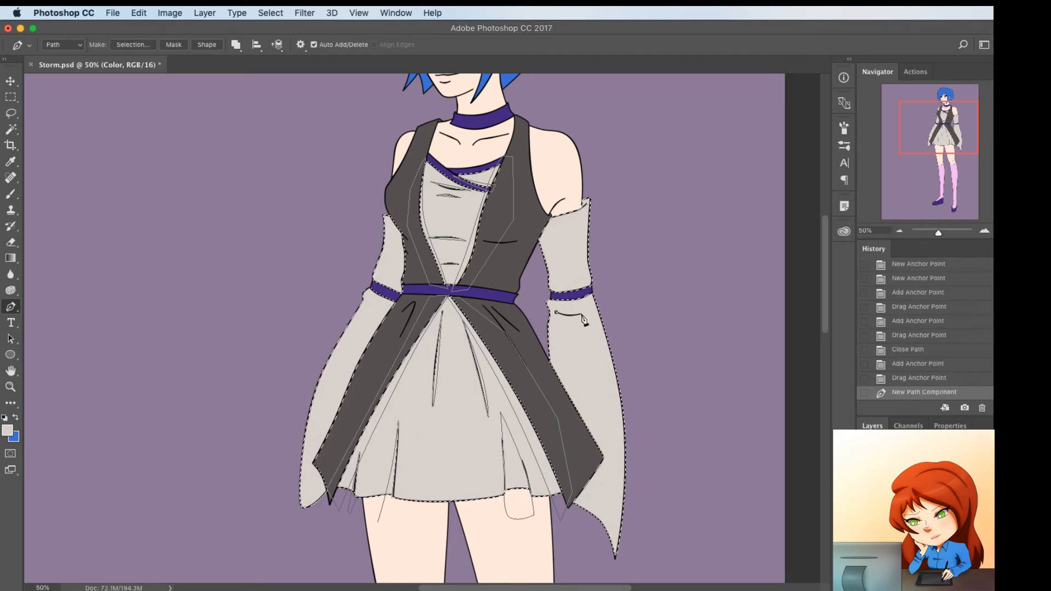
left_click(584, 314)
left_click_drag(571, 313, 566, 321)
left_click(553, 311)
left_click(563, 314)
left_click(563, 318)
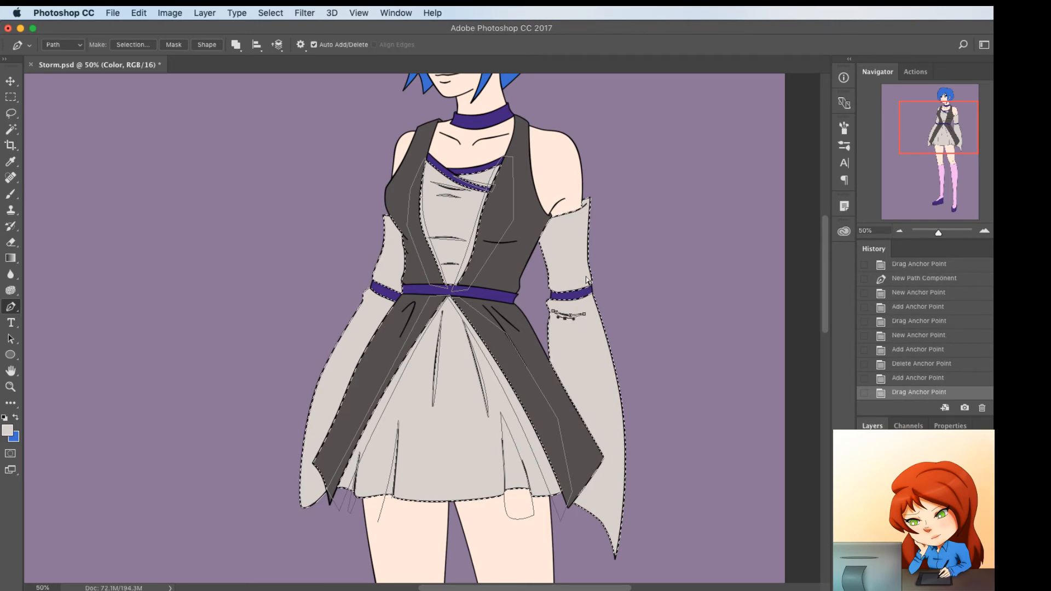
Draw a Pen path curving along the top edge of the right sleeve and returning above it across the arm
left_click(548, 215)
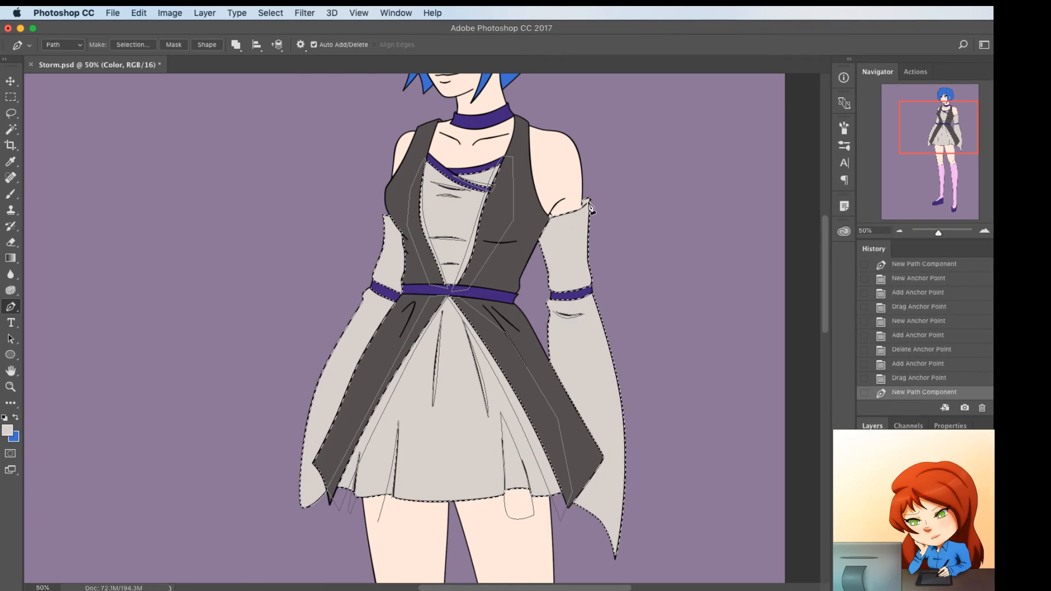
left_click(587, 202)
left_click(573, 208)
left_click_drag(573, 209, 574, 211)
left_click(561, 203)
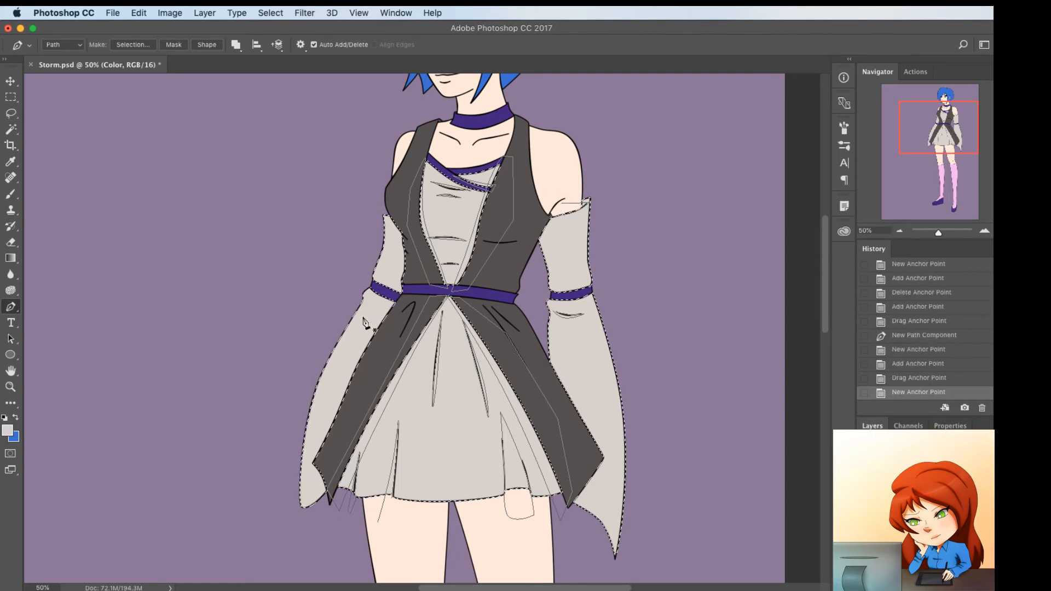
scroll(368, 429, "down", 5)
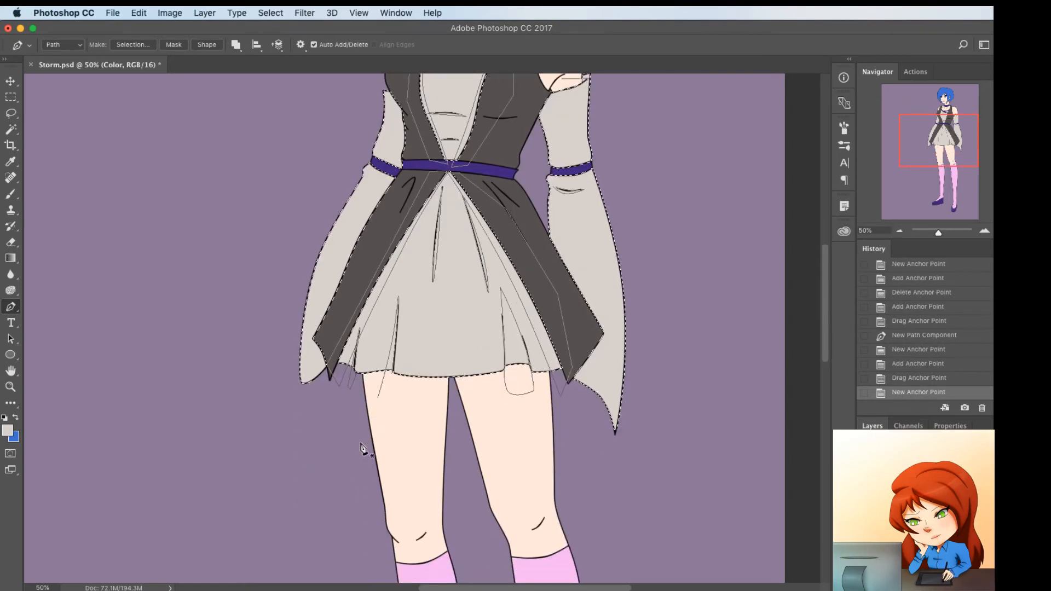
scroll(362, 446, "up", 3)
scroll(363, 446, "up", 5)
scroll(378, 440, "down", 5)
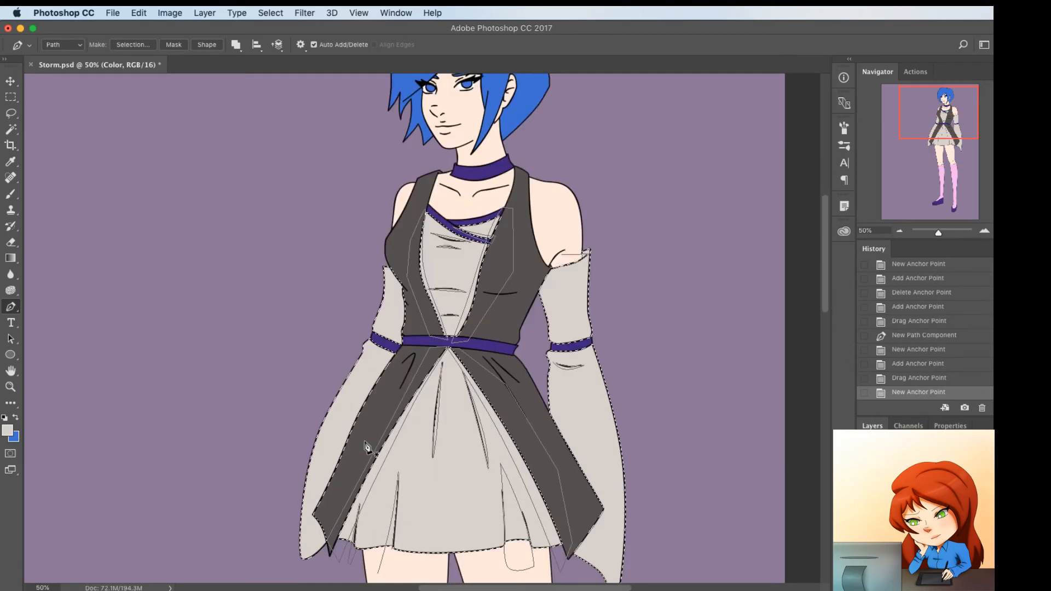
Draw a Pen path from the right sleeve's top inner corner down to the overskirt, curving it along the upper sleeve and armband
left_click(552, 171)
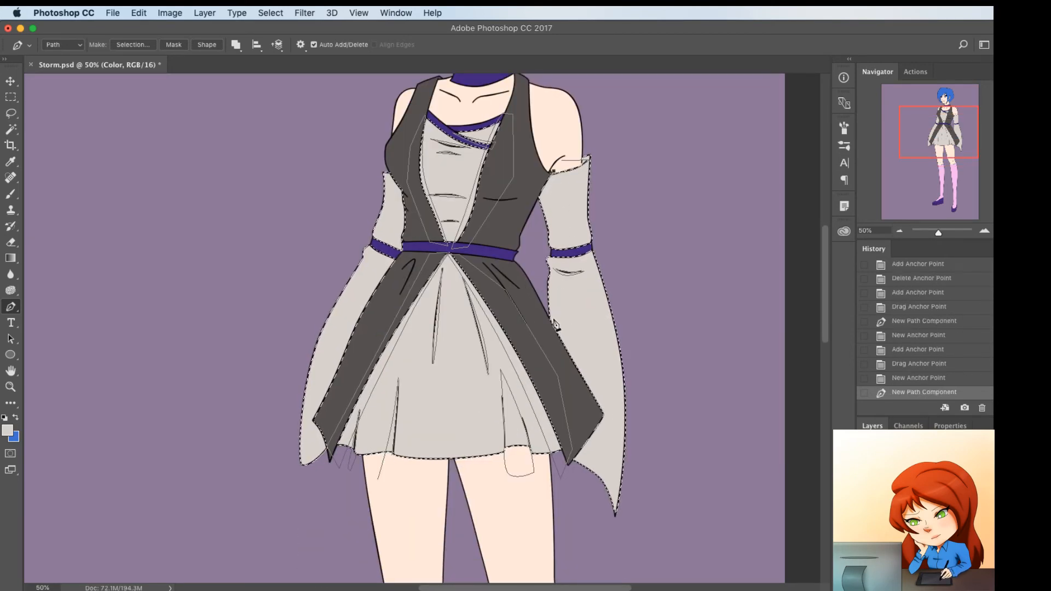
left_click(554, 329)
left_click(550, 198)
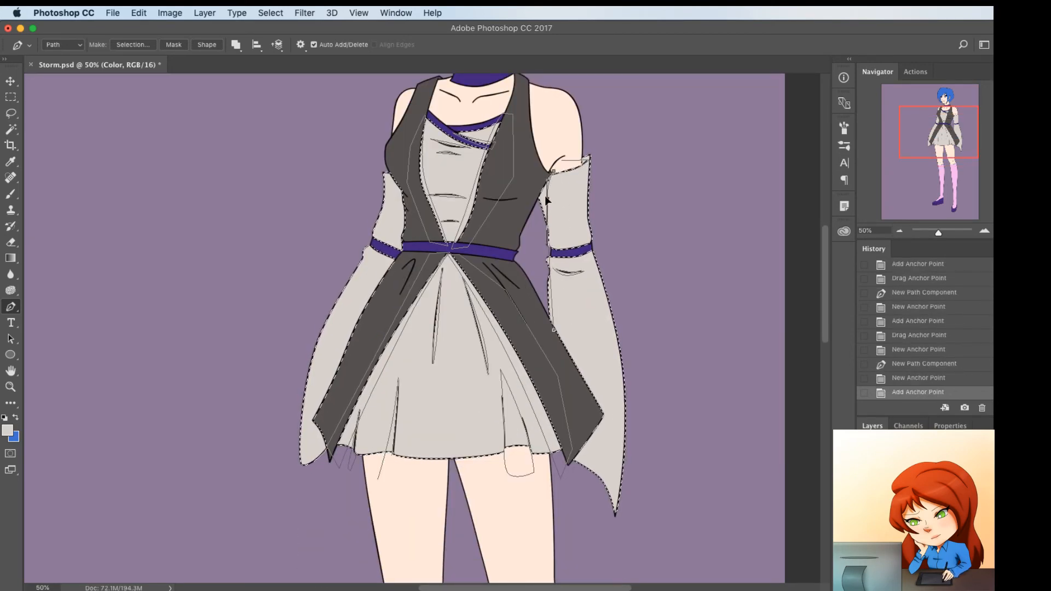
left_click_drag(544, 195, 545, 197)
left_click(556, 248)
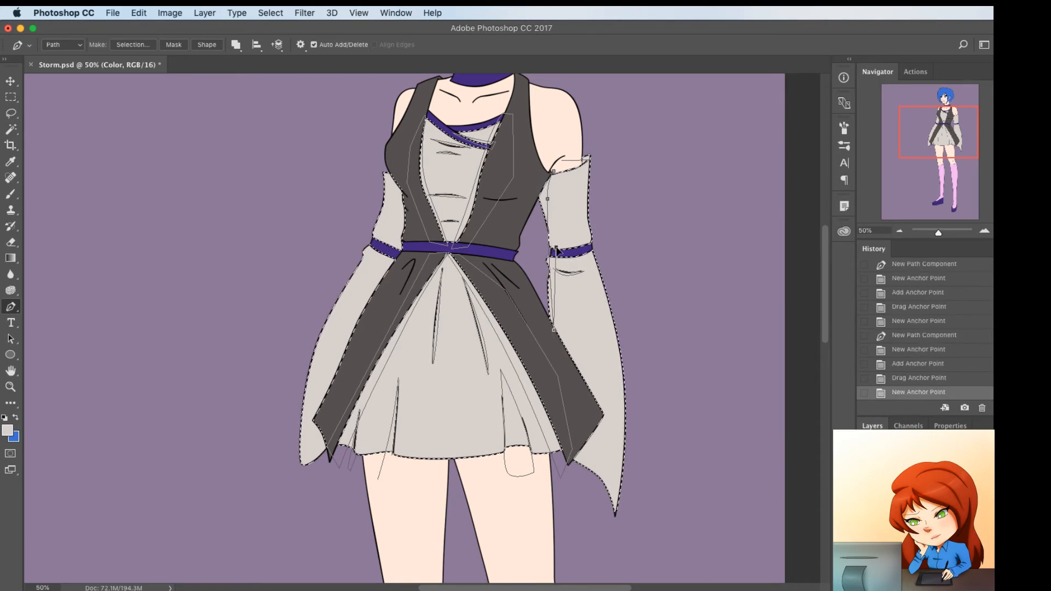
left_click_drag(538, 270, 555, 245)
left_click(550, 255)
left_click(554, 238)
left_click_drag(545, 194, 547, 192)
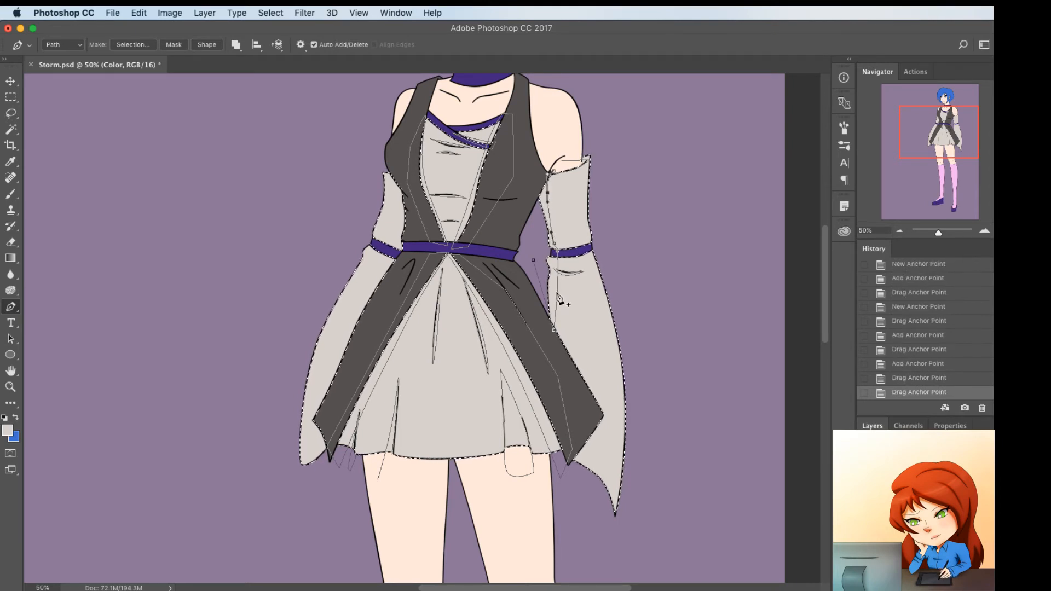
Curve the path inward below the right armband and close it outside the sleeve's inner edge
left_click(556, 279)
left_click_drag(554, 281, 540, 279)
left_click(545, 297)
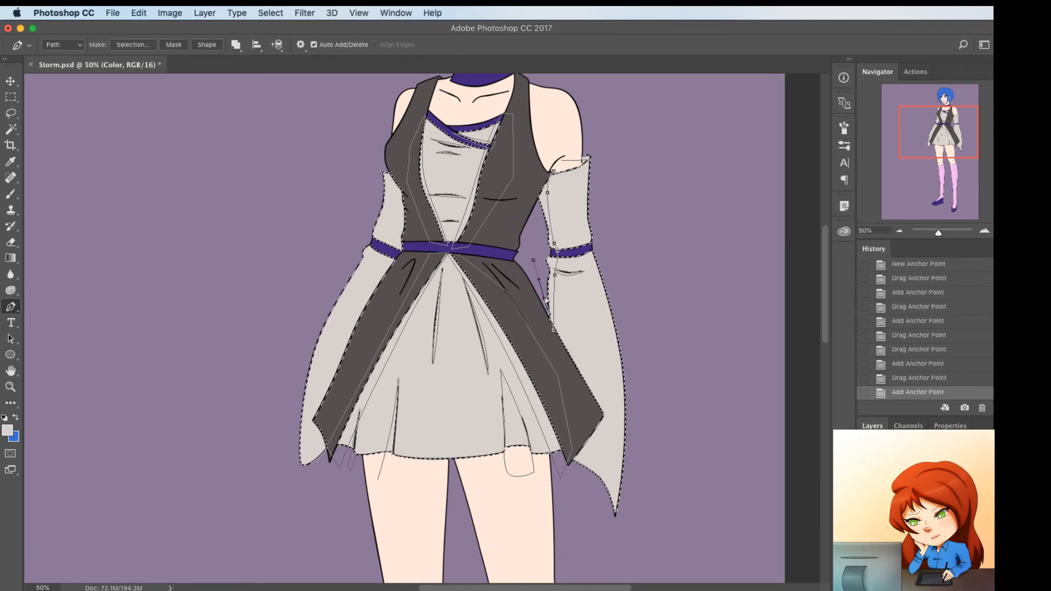
left_click(534, 234)
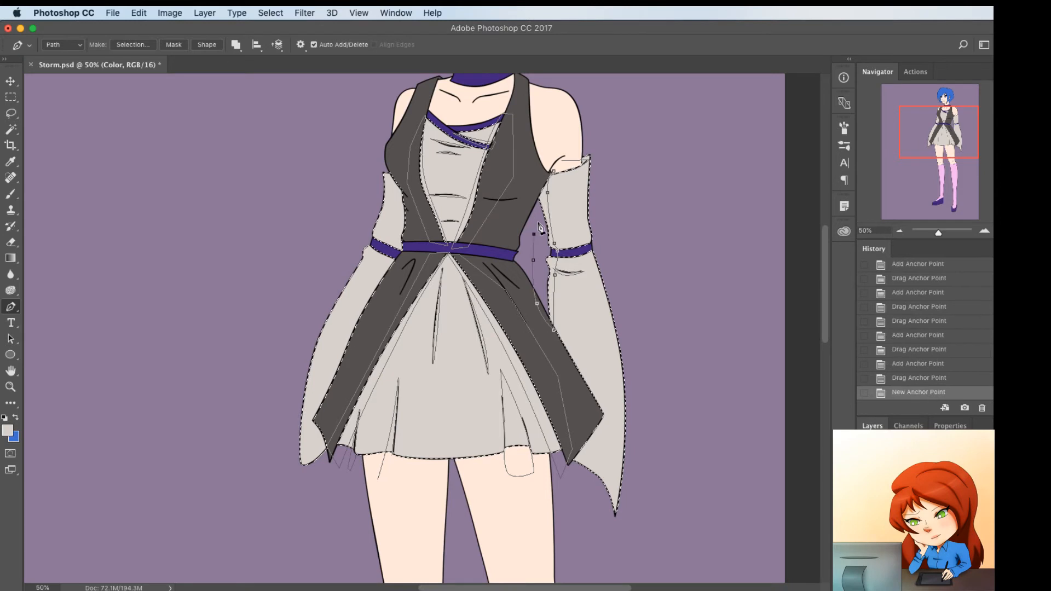
left_click(553, 171)
Draw a narrow closed Pen path along the inner edge of the left upper sleeve, from near its top to just below the armband
left_click(396, 180)
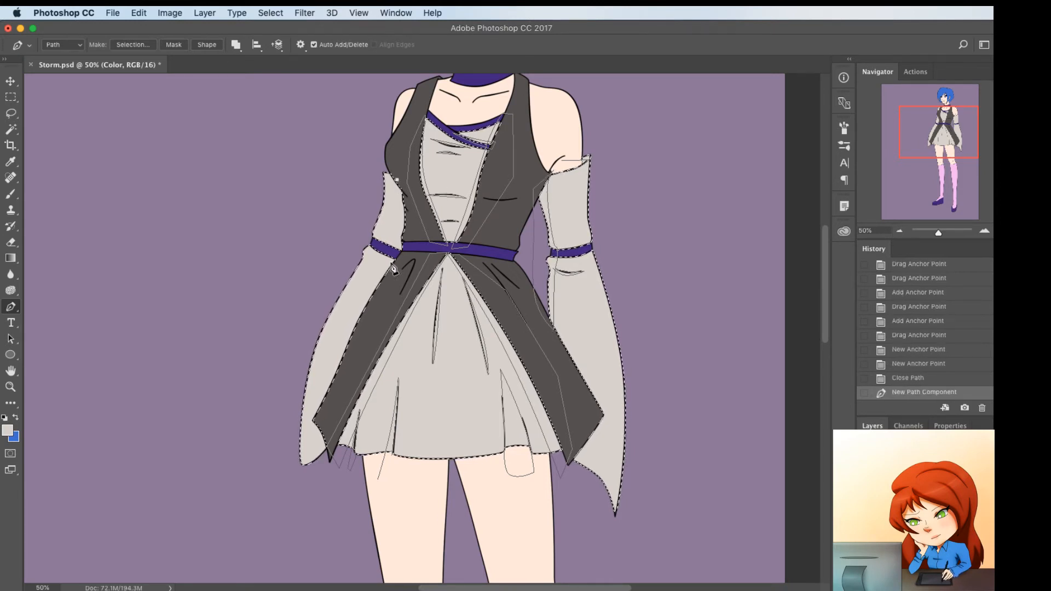
left_click(392, 269)
left_click(395, 207)
left_click_drag(400, 234, 401, 232)
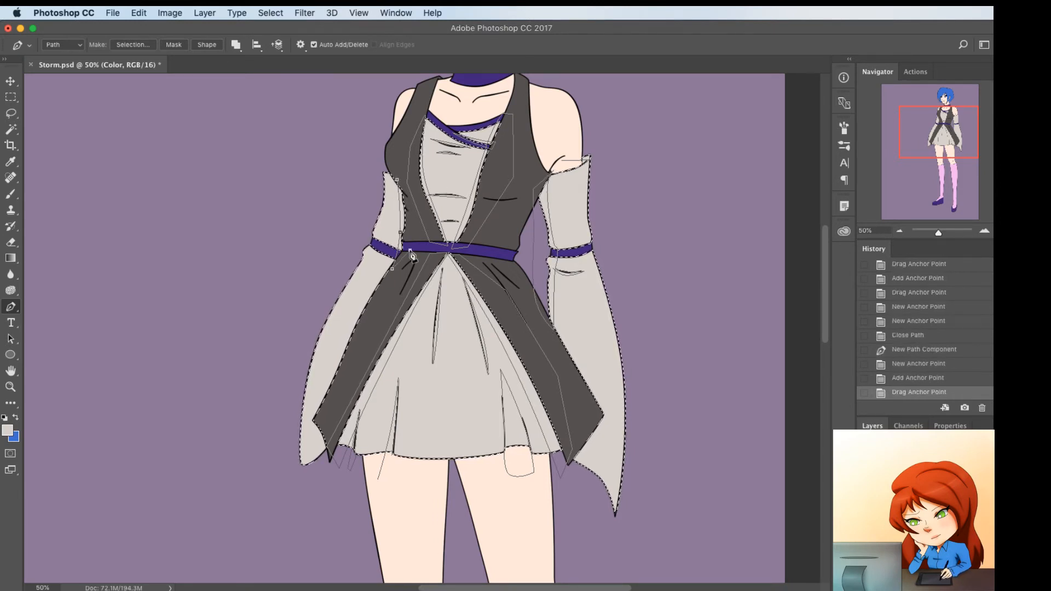
left_click(410, 250)
left_click(409, 221)
left_click(405, 197)
left_click(404, 179)
left_click(396, 180)
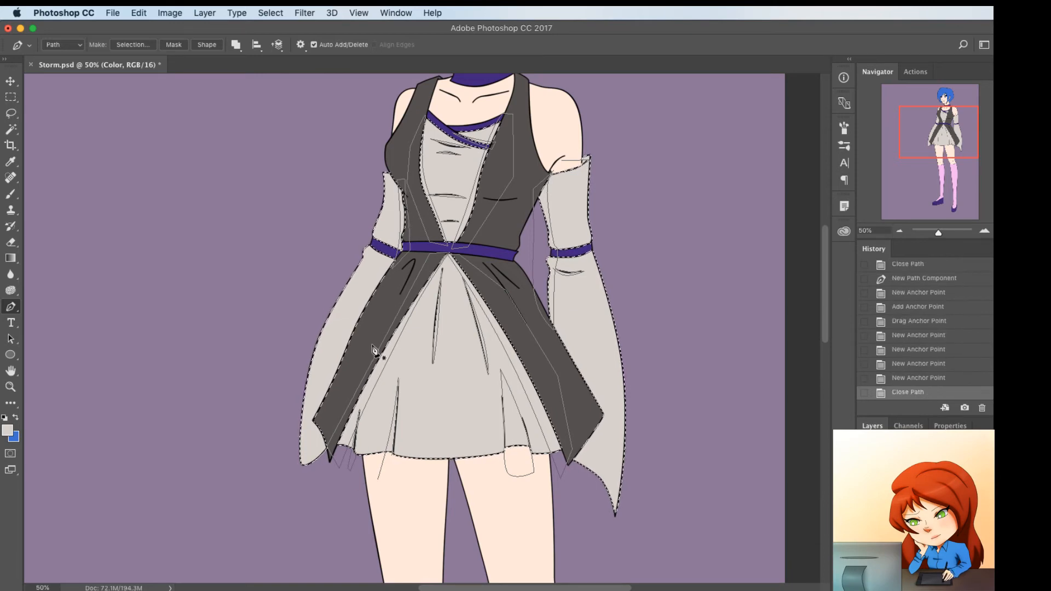
Sample the light gray dress color and set the first shading color to the darker warm gray #b09f96
scroll(394, 356, "down", 5)
scroll(423, 368, "up", 3)
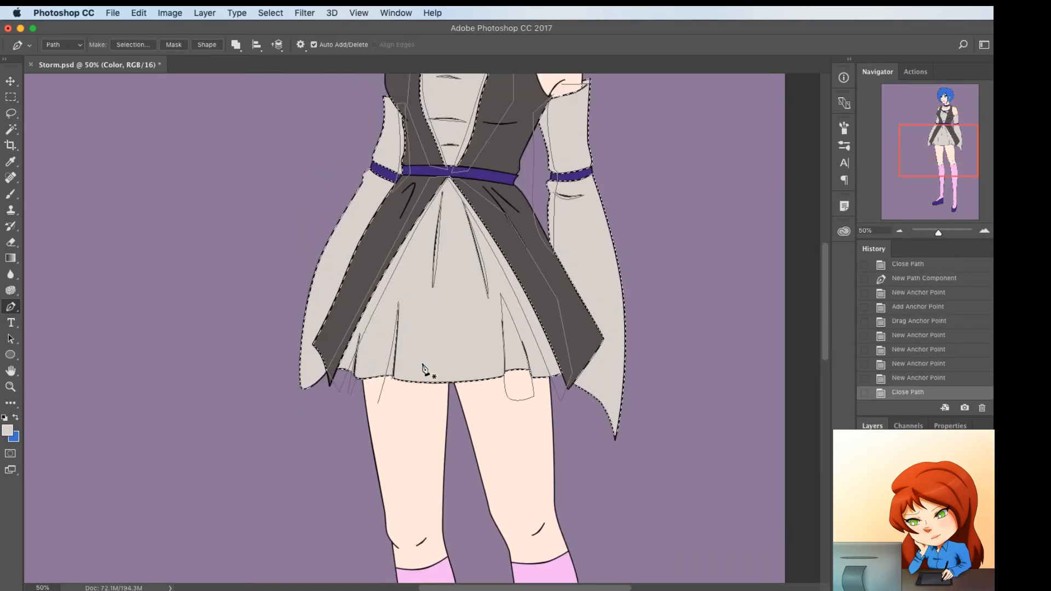
scroll(423, 368, "up", 3)
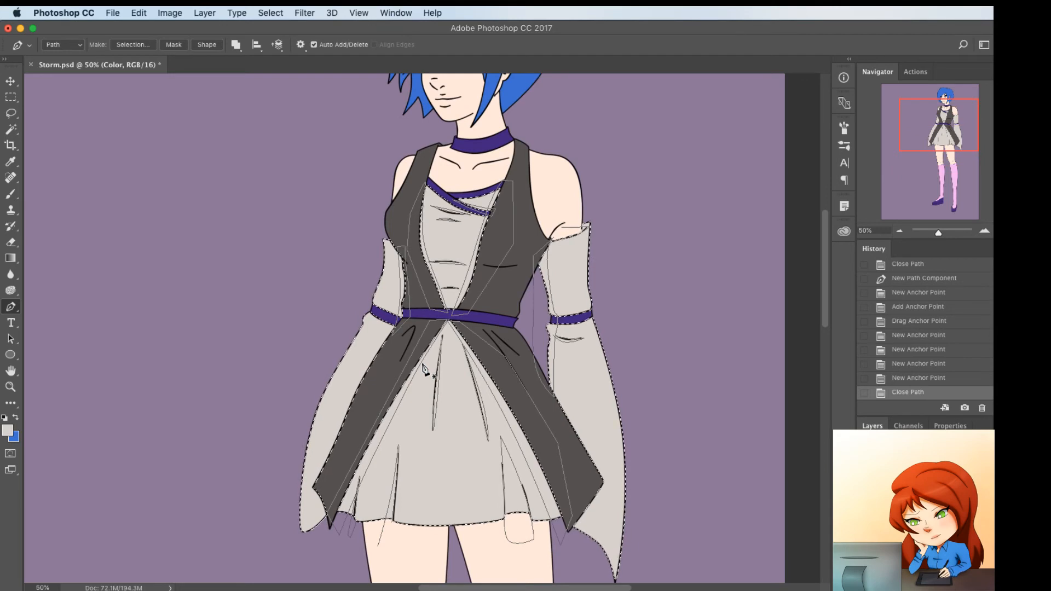
key("i")
key("x")
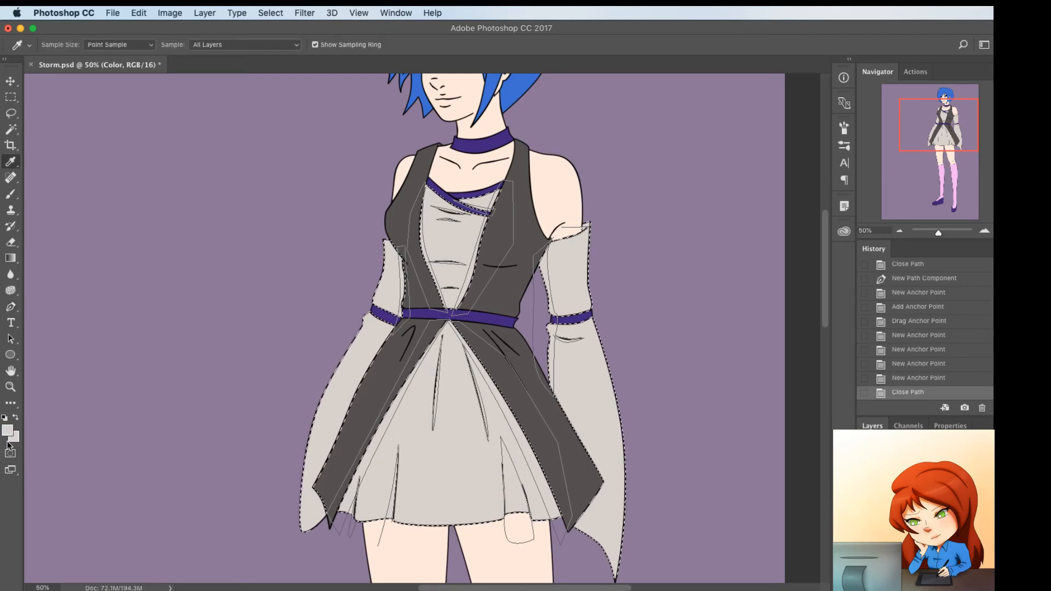
left_click(8, 431)
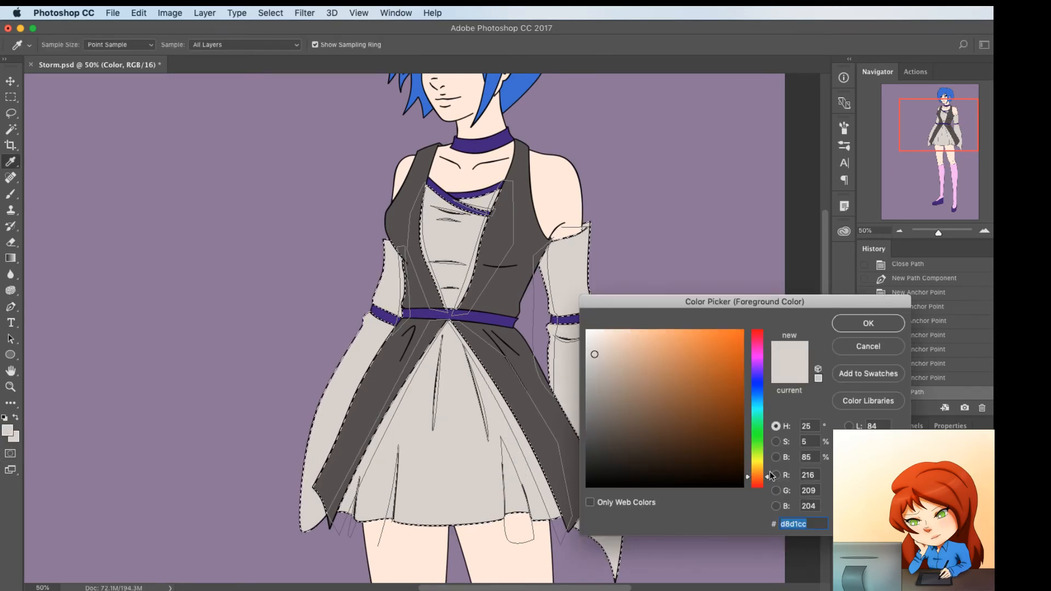
left_click_drag(770, 475, 766, 481)
left_click(597, 370)
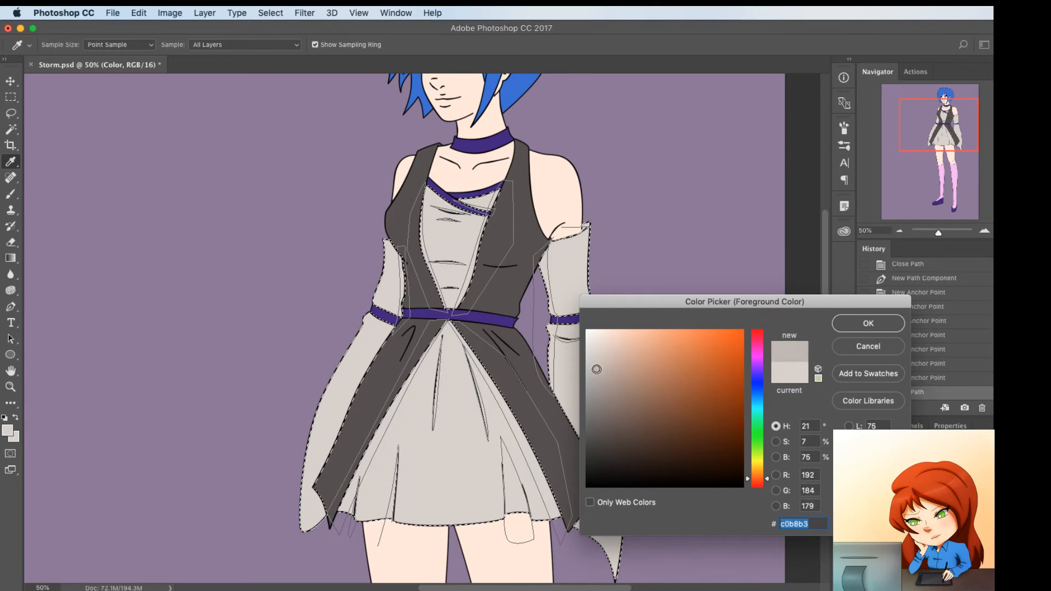
left_click_drag(600, 374, 605, 379)
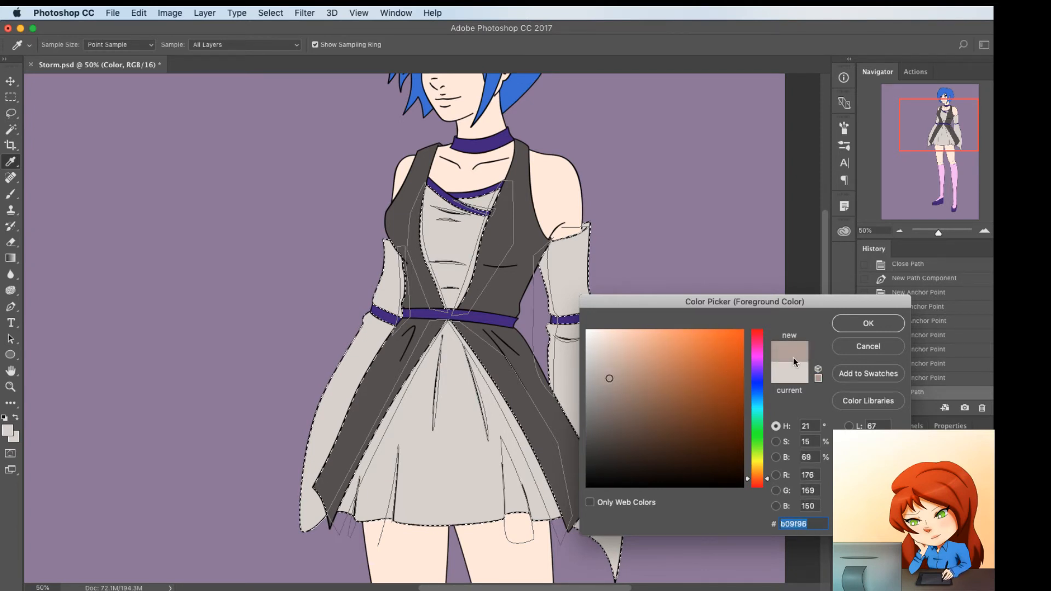
left_click(869, 323)
Set the second shading color to the dark brown-gray #88756b
left_click(10, 430)
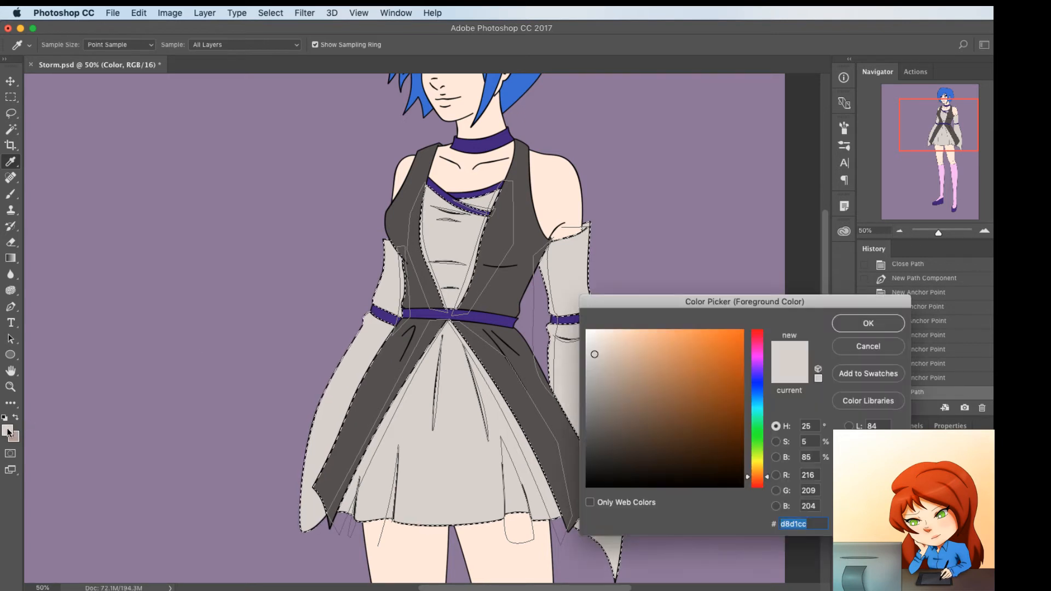
left_click_drag(618, 400, 619, 403)
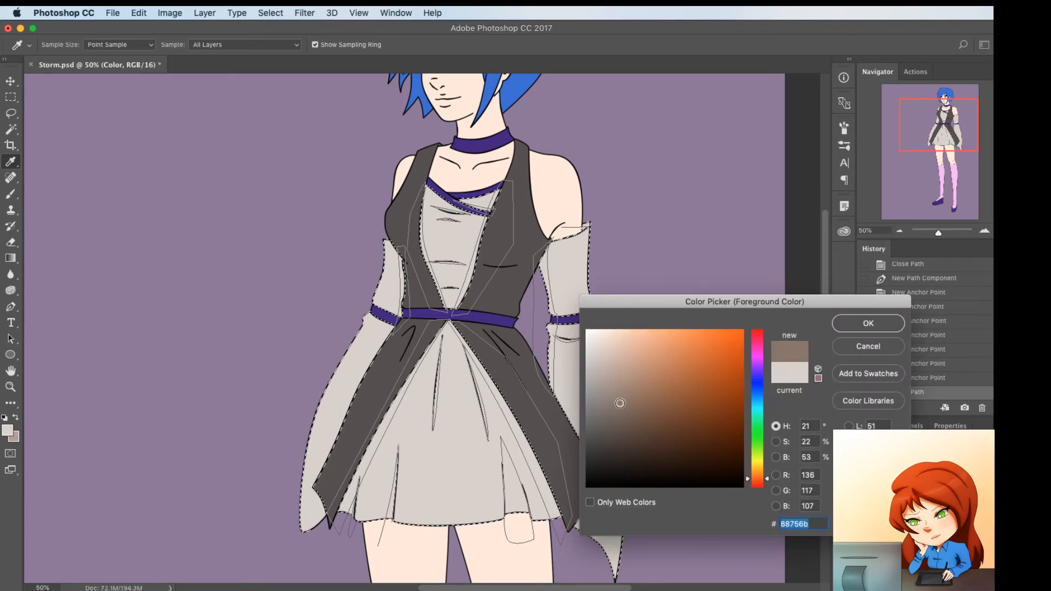
left_click(848, 323)
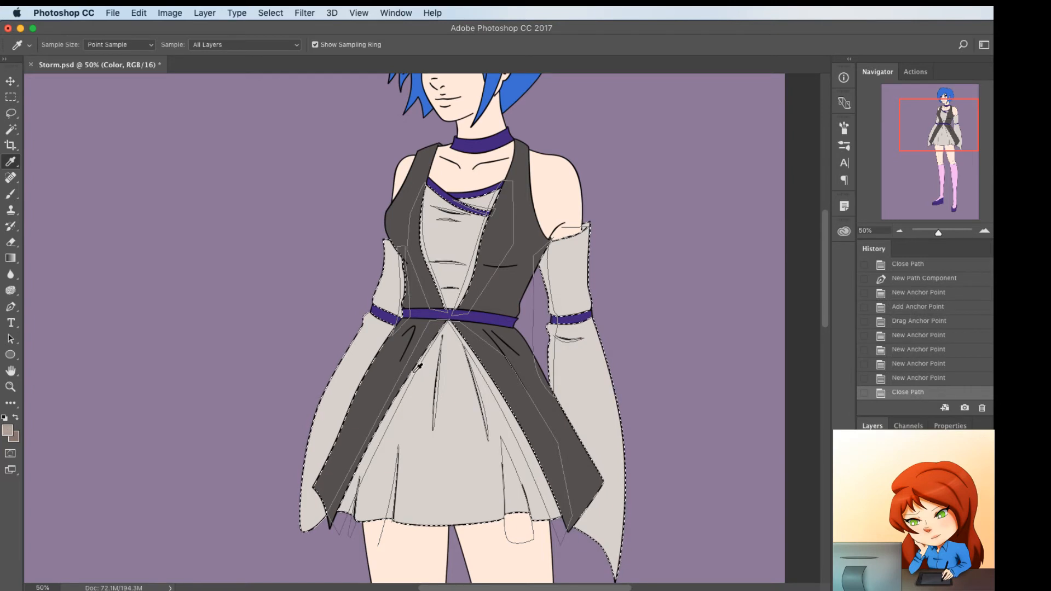
Fill the shading paths with the lighter shading color #b09f96 at 100% opacity with a feathered edge
key("p")
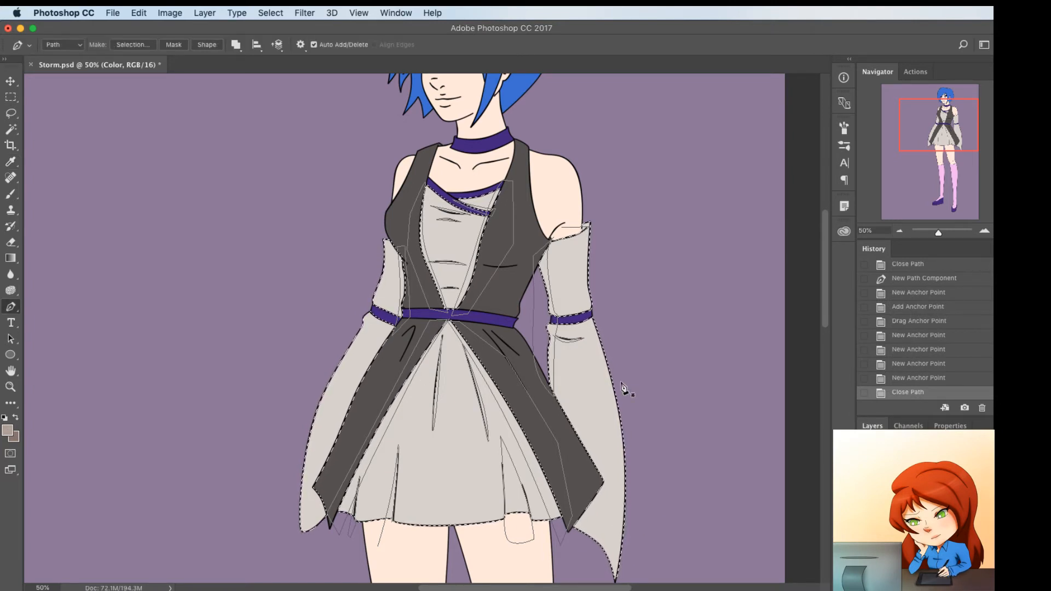
scroll(359, 356, "down", 3)
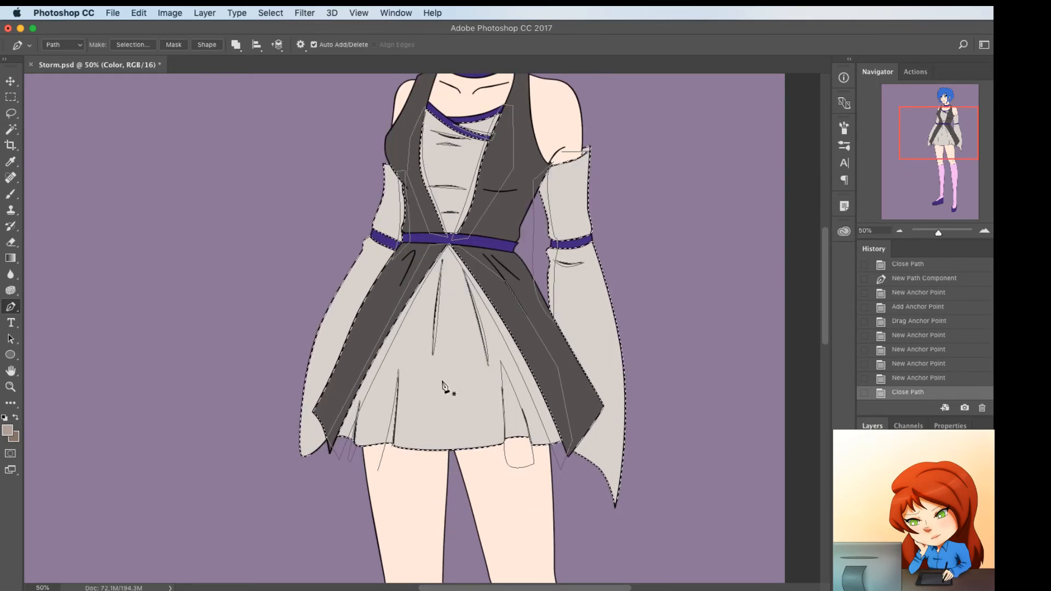
right_click(601, 306)
left_click(610, 335)
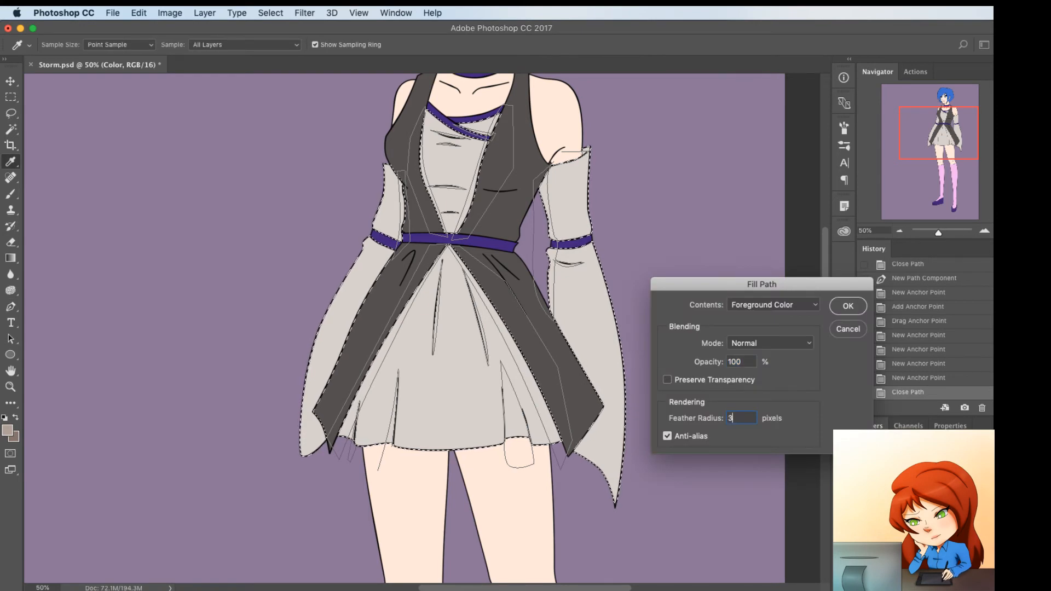
key("Return")
Fill the same paths again with the lighter shading color, using a feather radius of 15 pixels
right_click(617, 242)
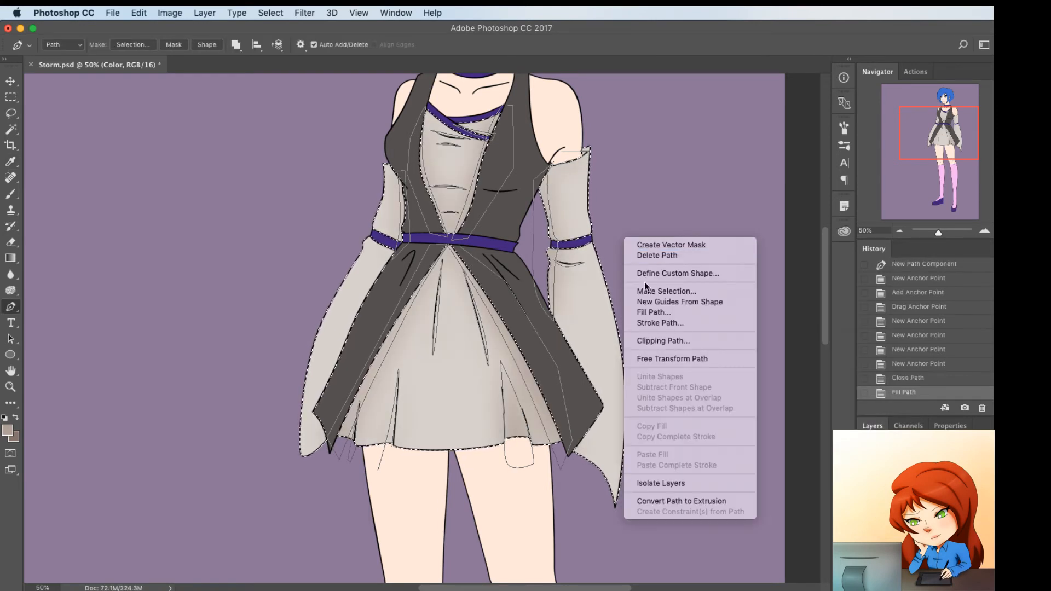
left_click(657, 313)
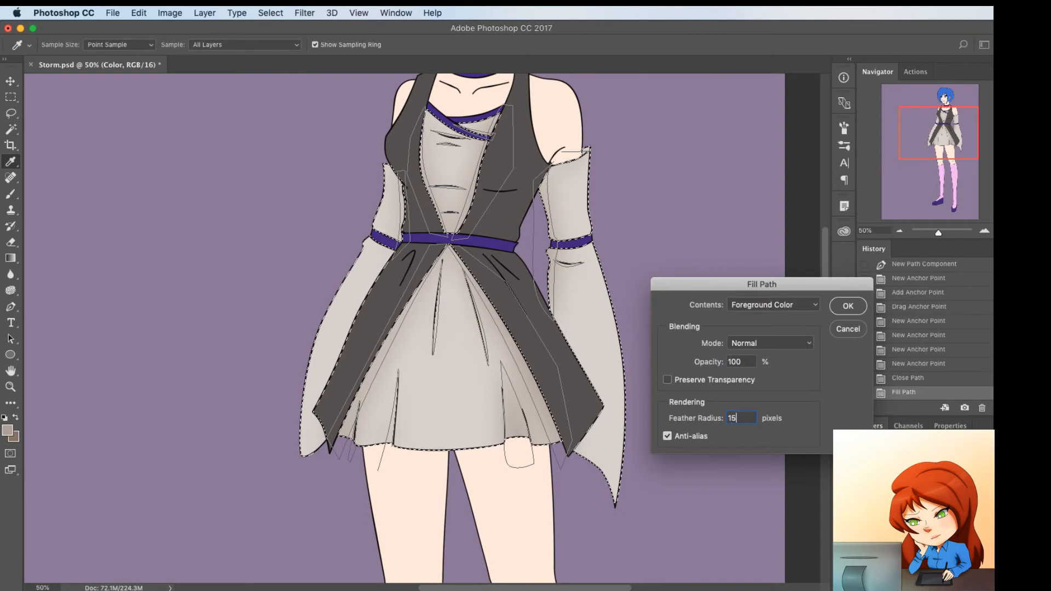
key("Return")
Fill the shading paths with the darker color #88756b at 100% opacity, then dismiss the path and clear the selection
right_click(645, 274)
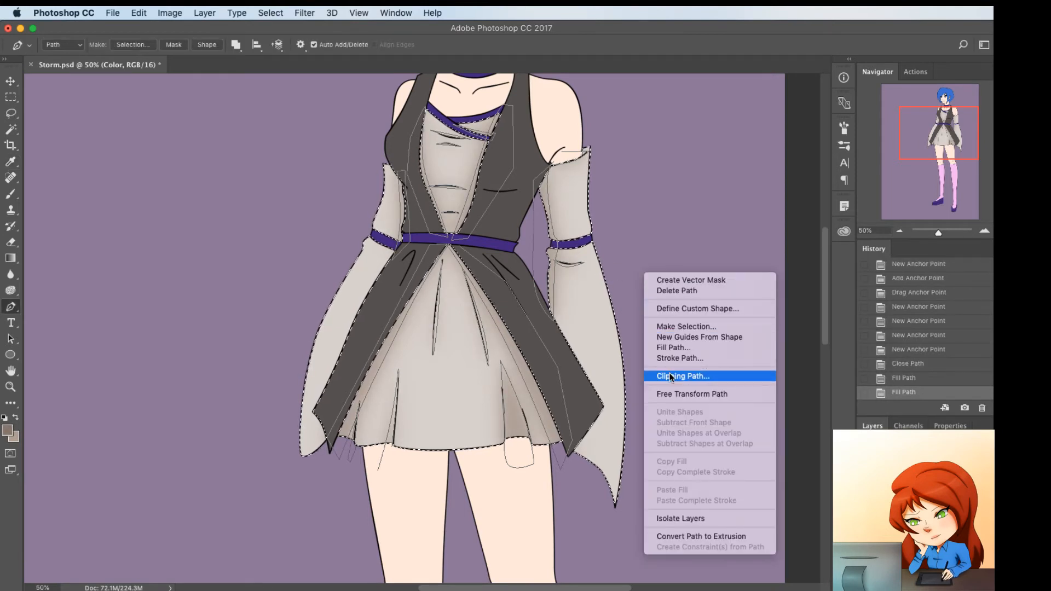
left_click(679, 348)
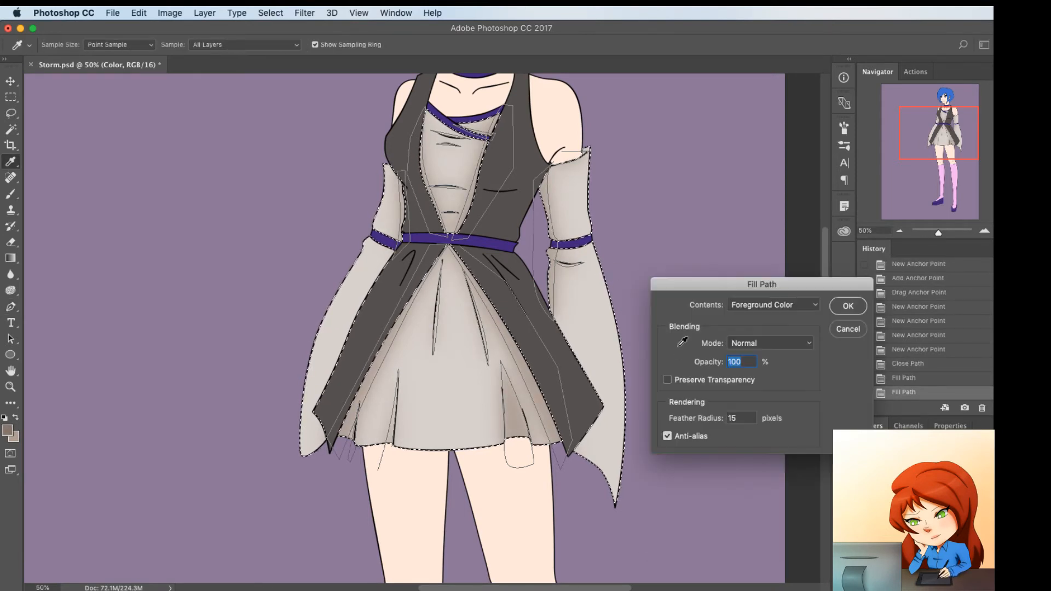
key("Return")
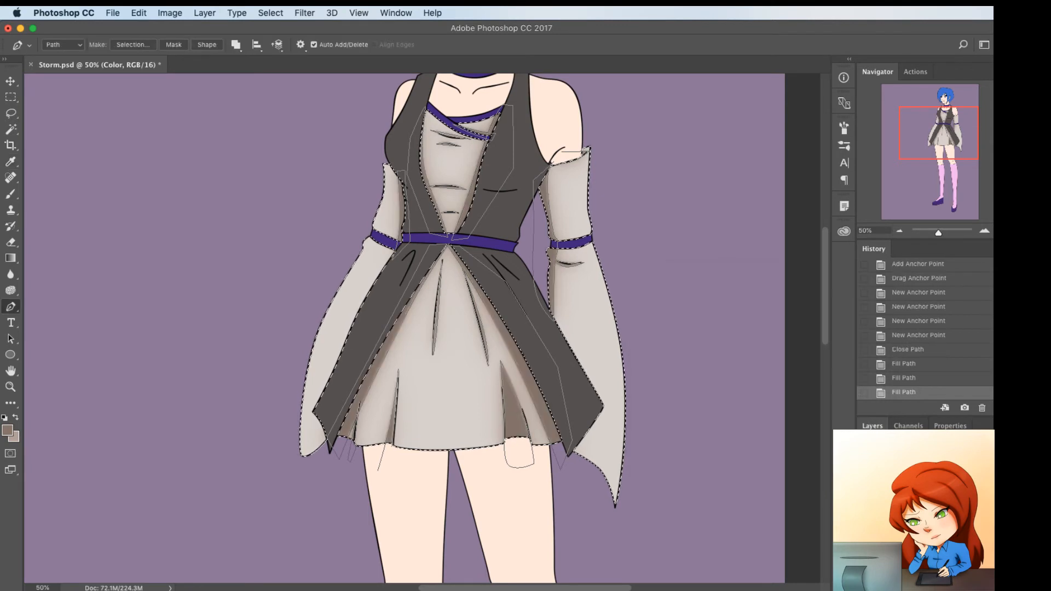
key("p")
key("super+d")
Select the dark gray vest and overskirt panels on the Line layer with the Magic Wand, then expand the selection and return to the Color layer
scroll(492, 347, "up", 3)
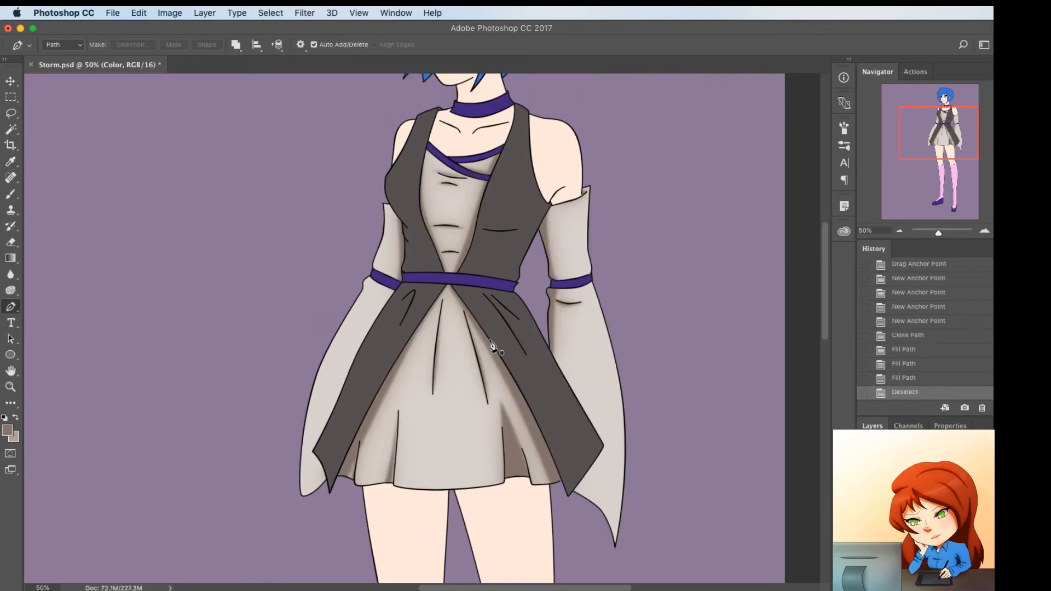
scroll(485, 336, "up", 5)
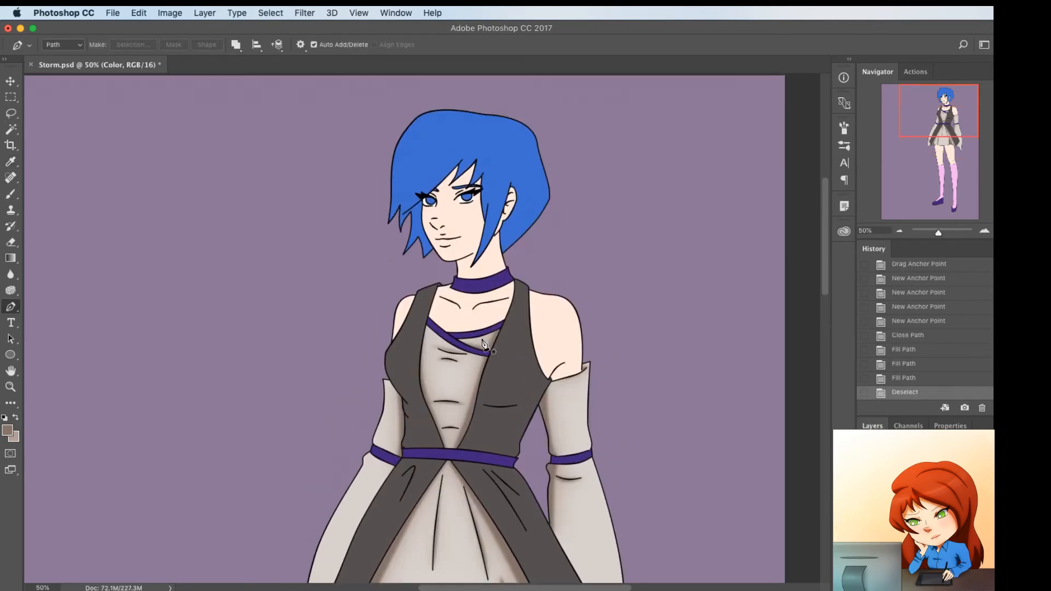
scroll(484, 345, "down", 5)
left_click(919, 503)
key("w")
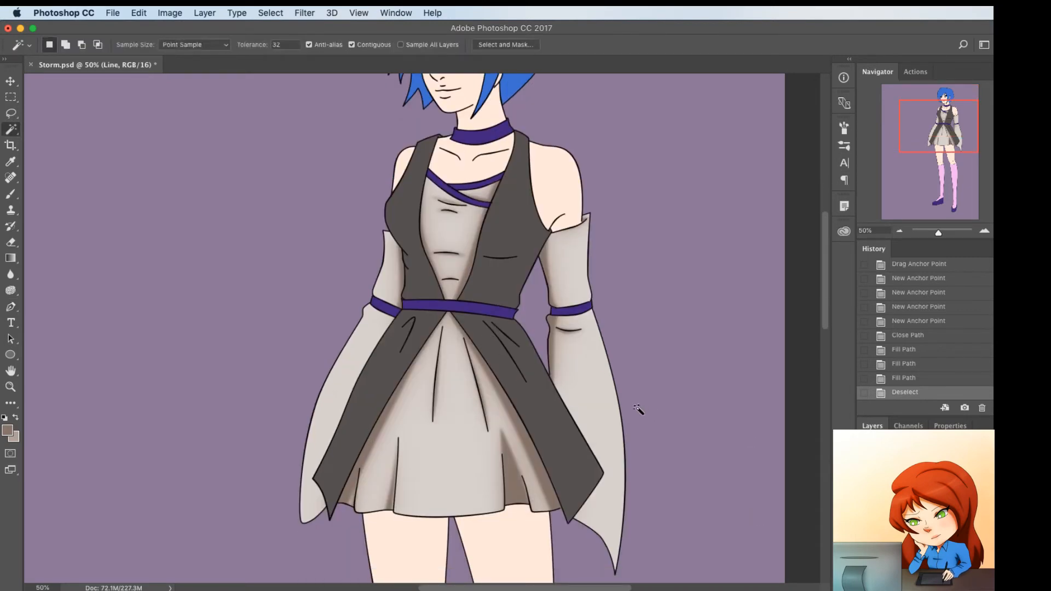
scroll(472, 372, "up", 4)
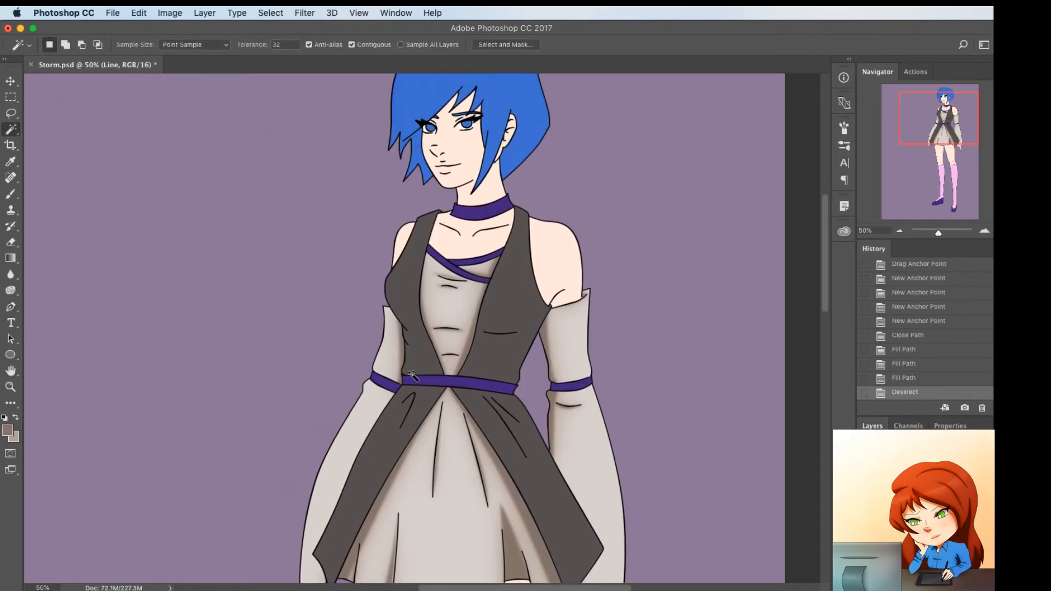
left_click(383, 453)
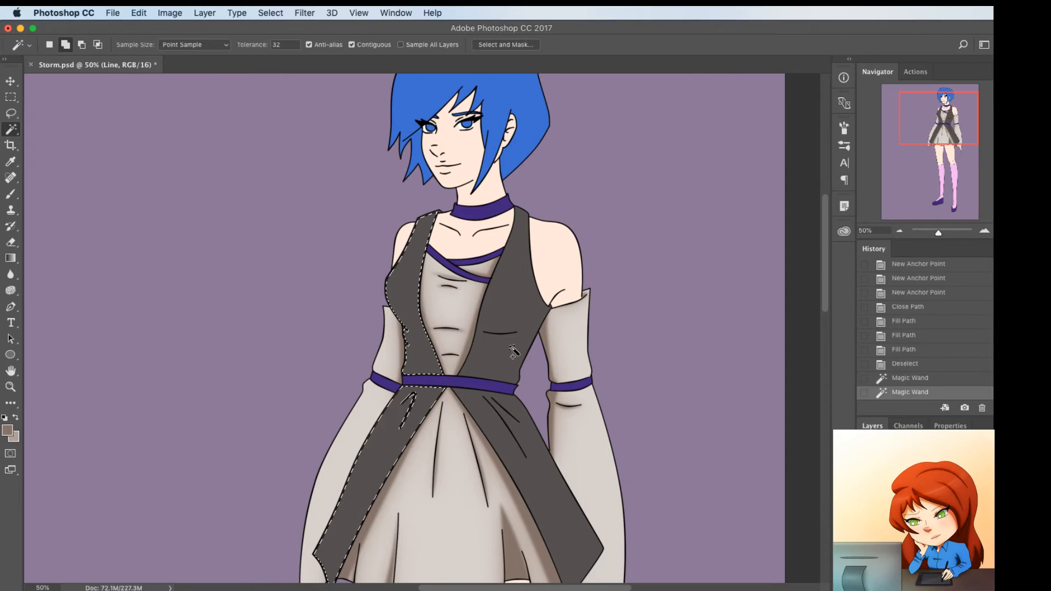
left_click(538, 484, "shift")
scroll(539, 482, "down", 5)
scroll(539, 476, "up", 3)
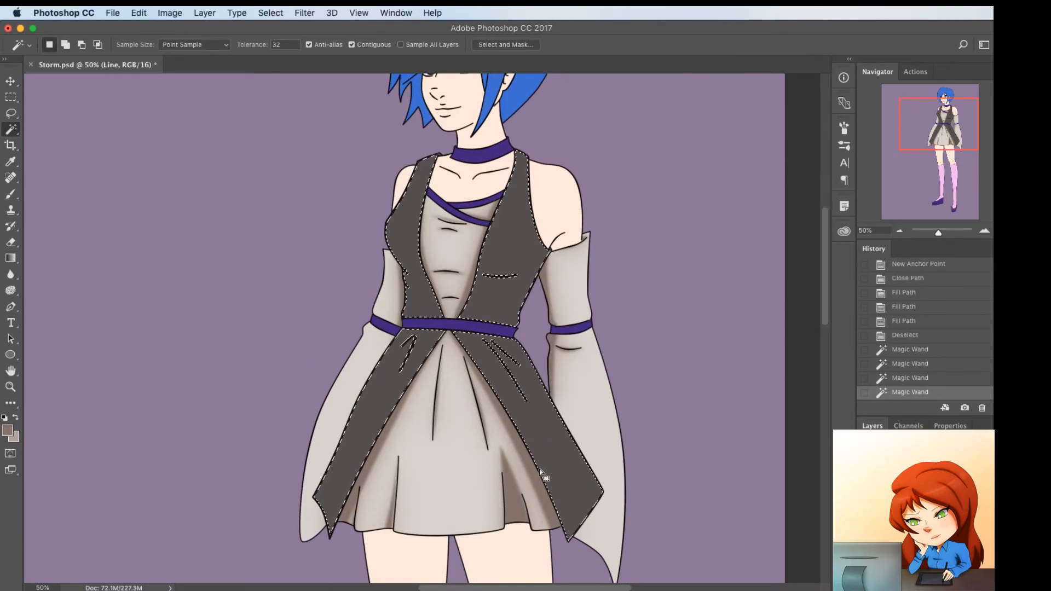
key("F2")
Draw a closed Pen path around the bust crease below the left armhole of the dark gray vest, curving its edges
key("p")
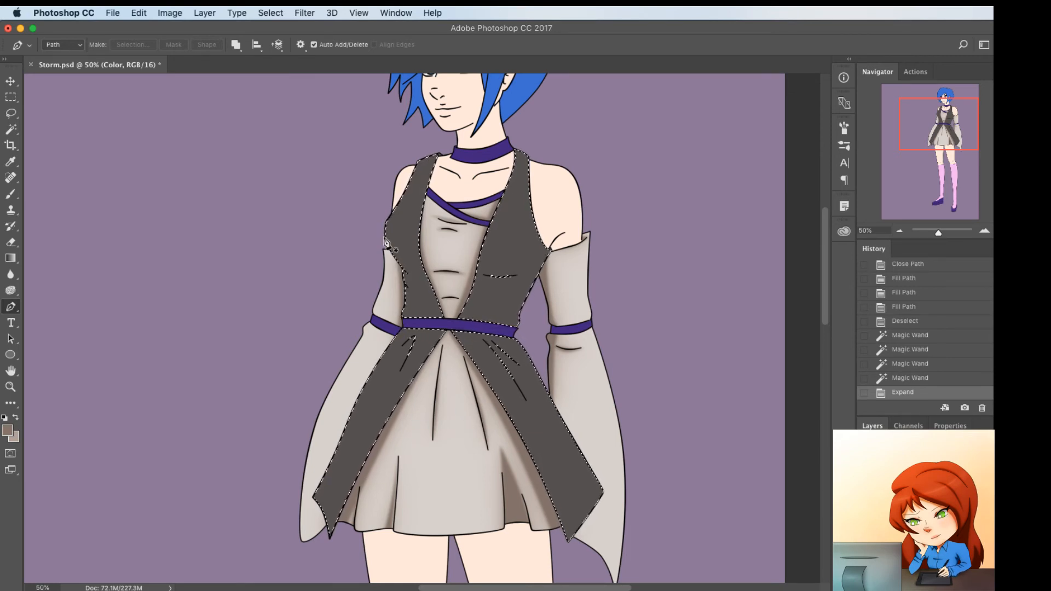
left_click(421, 277)
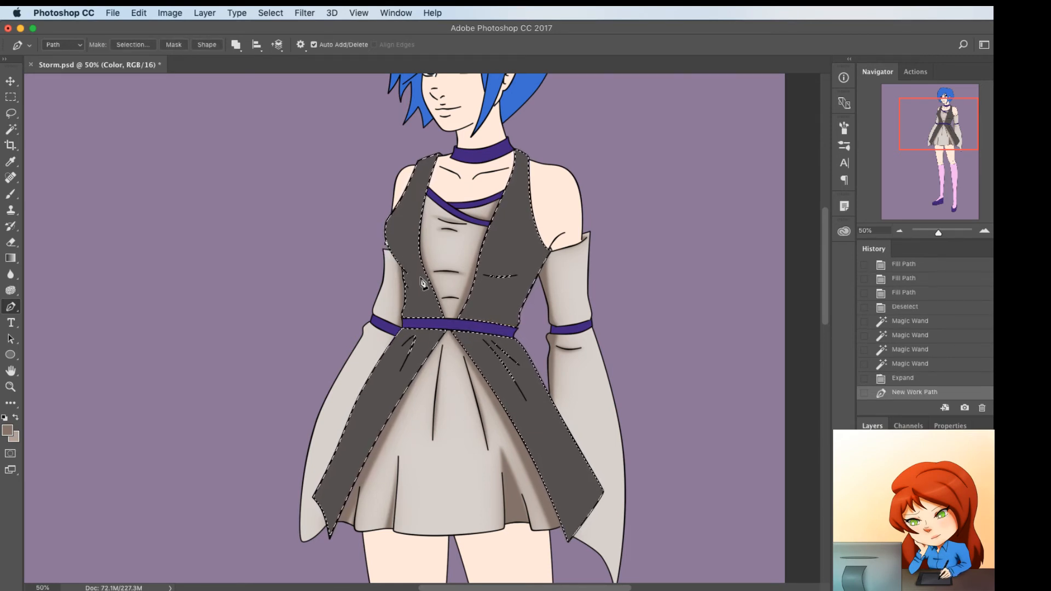
left_click(392, 255)
left_click(401, 265)
left_click_drag(402, 267, 403, 270)
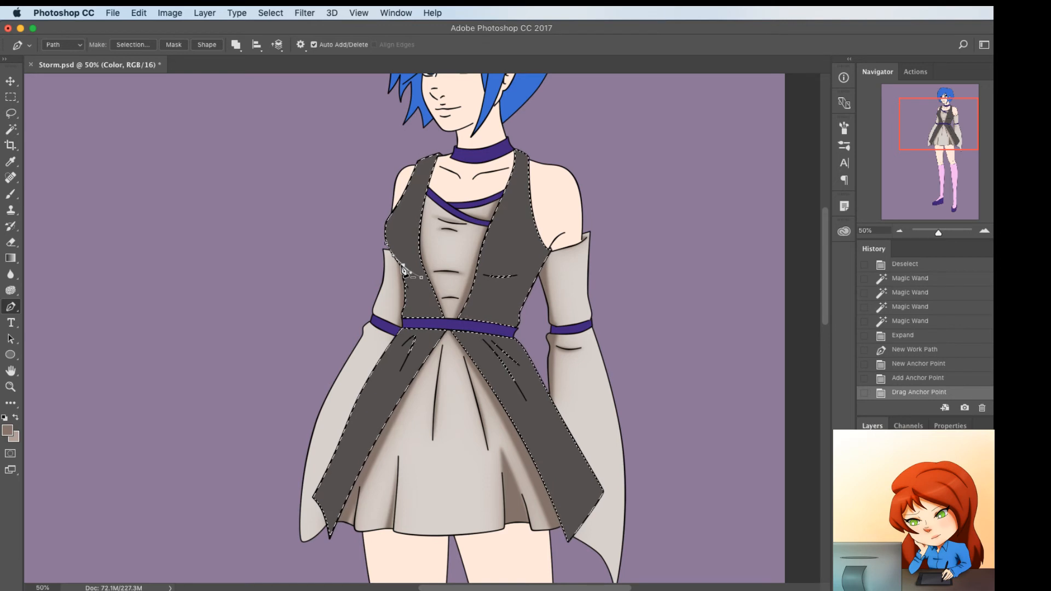
left_click(404, 278)
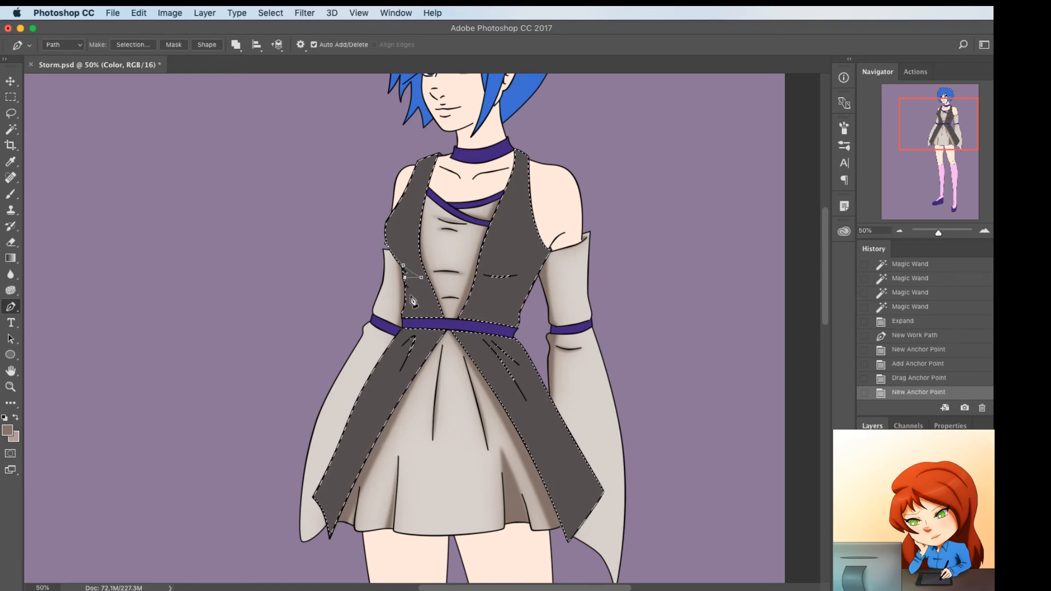
left_click(410, 292)
left_click(395, 282)
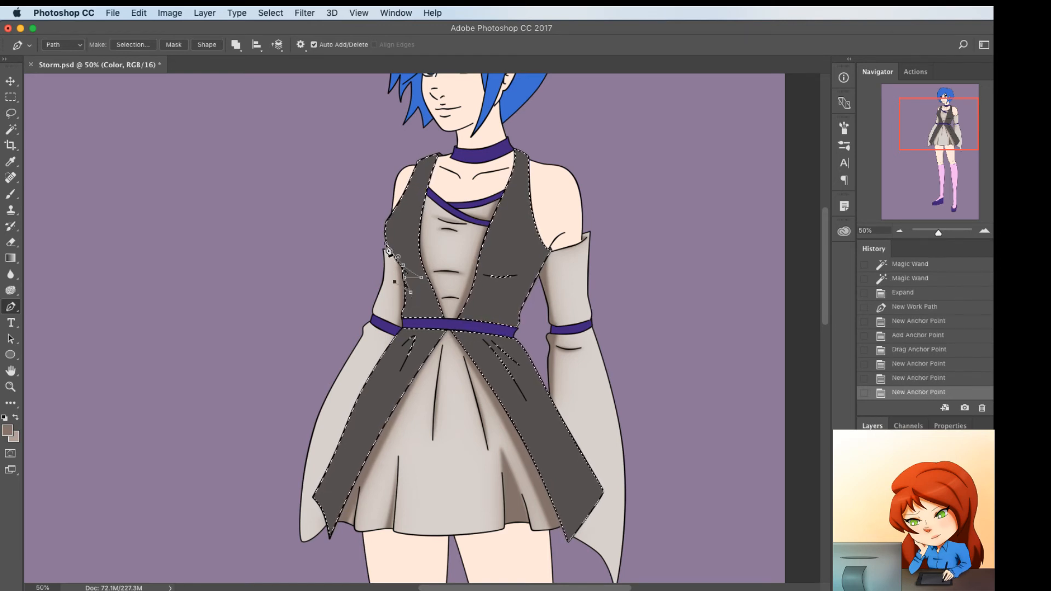
left_click(386, 248)
left_click(408, 285)
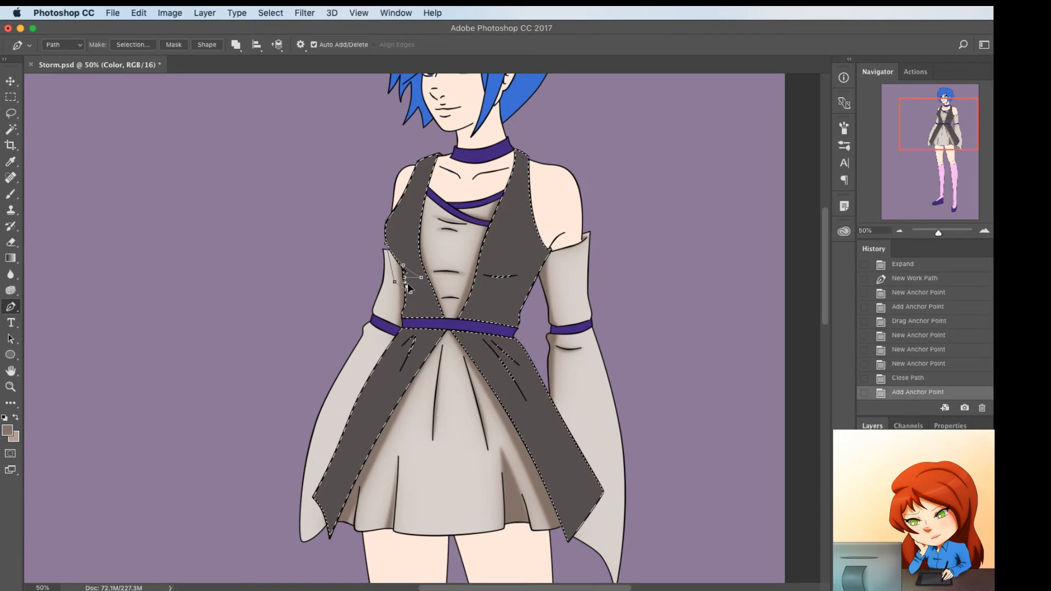
left_click_drag(407, 284, 414, 279)
left_click(413, 281)
Draw a thin curved shading path around the bust crease on the right vest panel
left_click(485, 277)
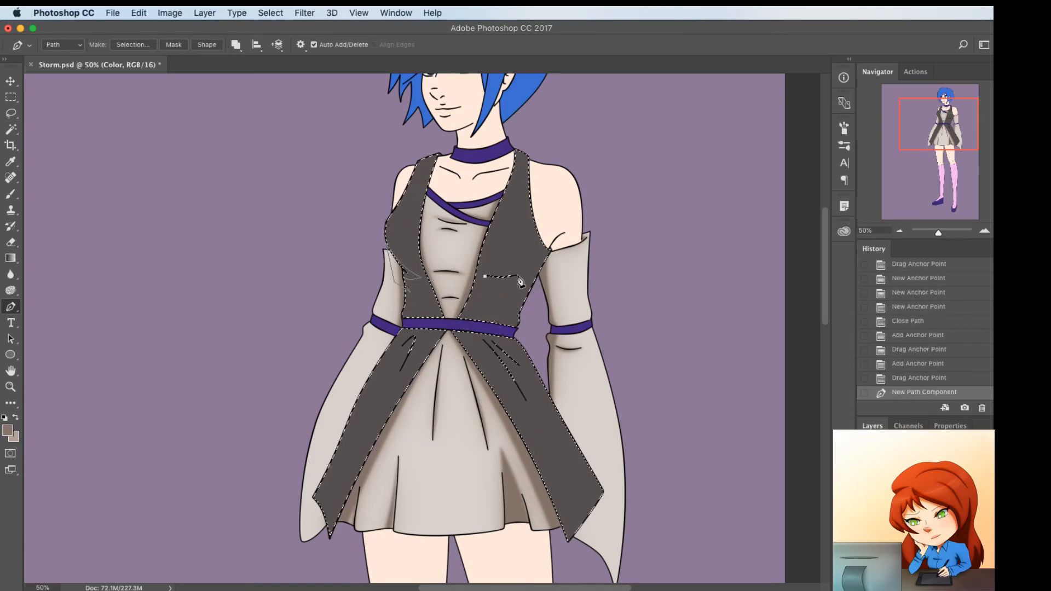
left_click(524, 275)
left_click(505, 276)
left_click_drag(504, 276, 506, 277)
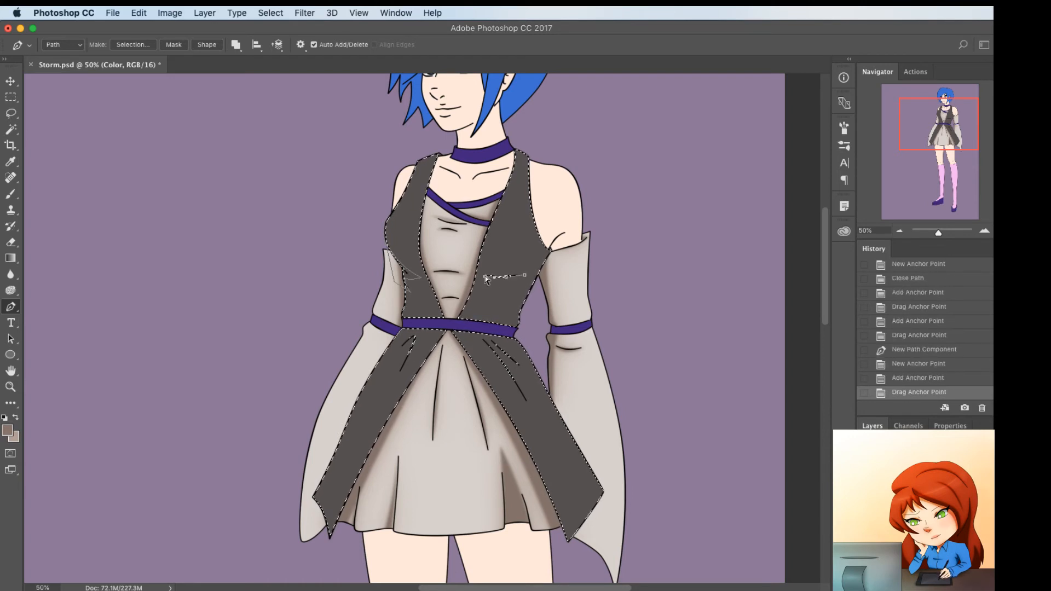
left_click(481, 274)
left_click(498, 277)
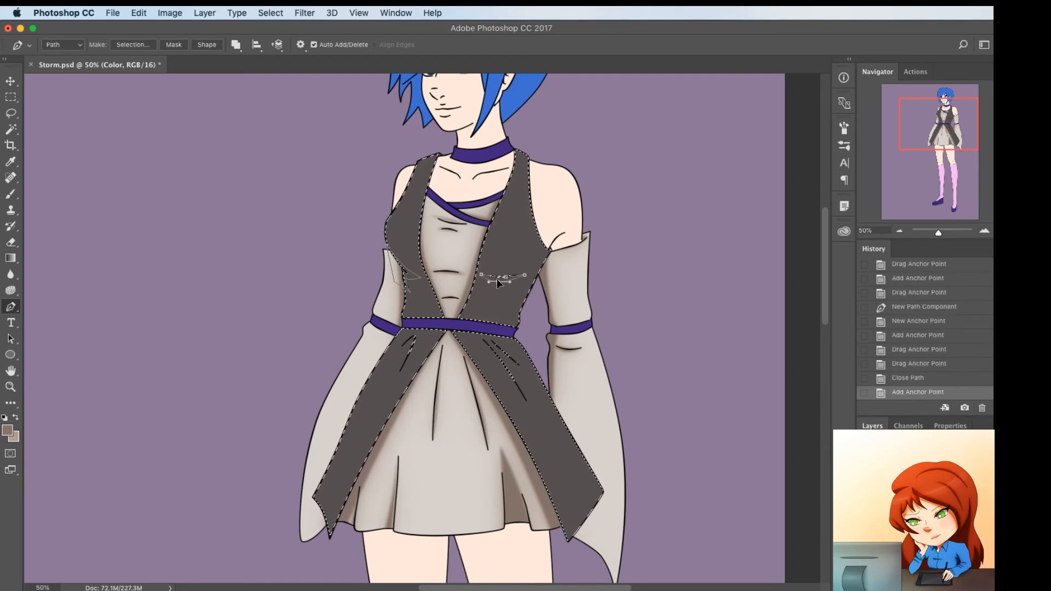
left_click_drag(497, 277, 498, 279)
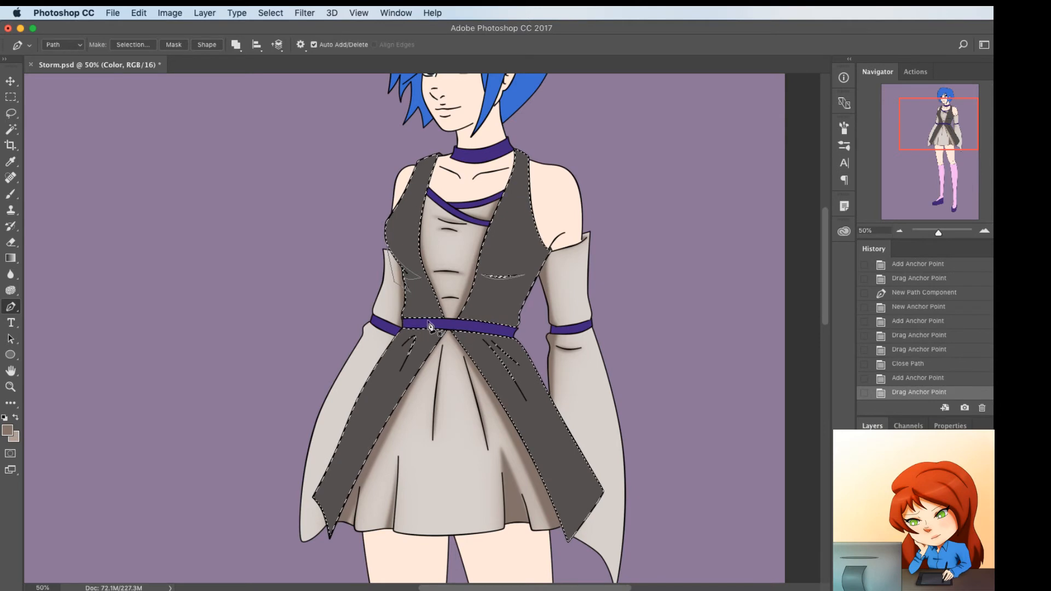
Draw a closed shading path along the underside of the purple belt, across the top of the overskirt
left_click(399, 330)
left_click(520, 342)
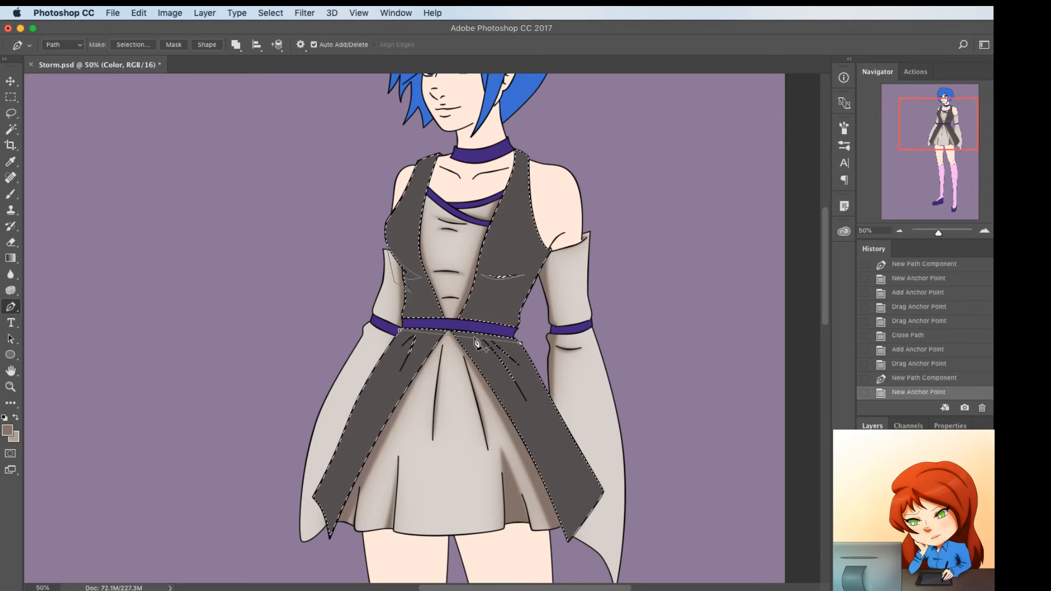
left_click(471, 337)
left_click_drag(473, 338, 504, 335)
left_click(518, 334)
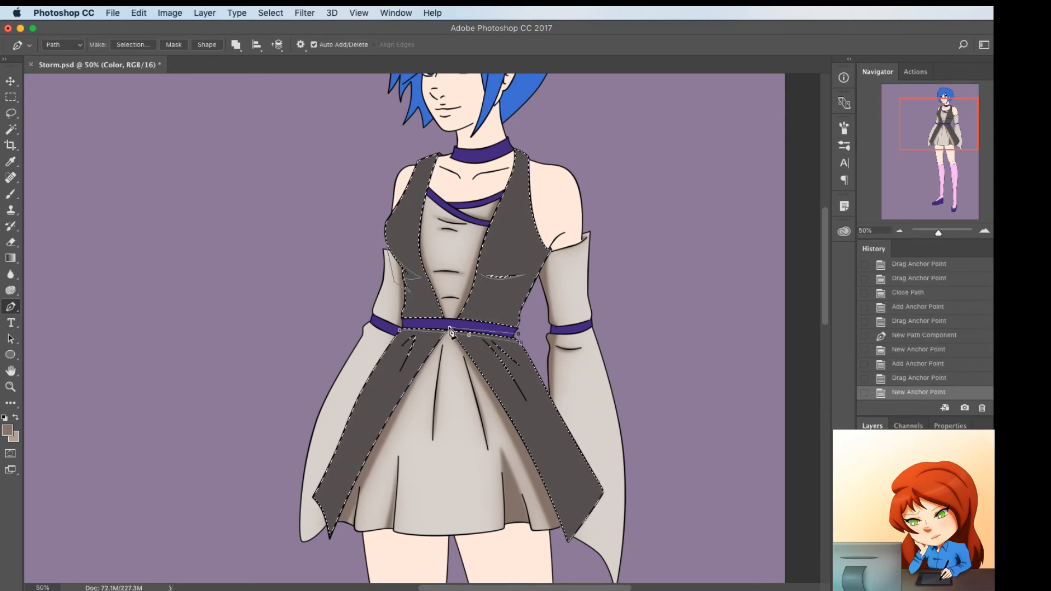
left_click(450, 328)
left_click(421, 325)
left_click(396, 328)
left_click(400, 330)
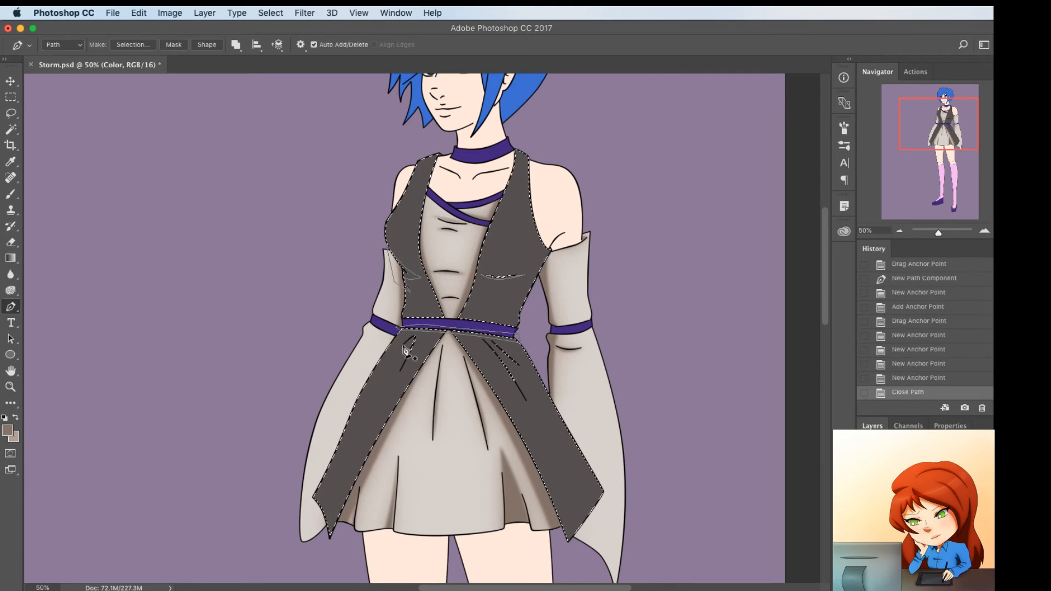
Draw a narrow shading path around the fold lines near the waist of the left overskirt panel
left_click(402, 347)
left_click(403, 365)
mouse_move(403, 357)
left_mouse_down()
mouse_move(415, 338)
mouse_move(393, 381)
mouse_move(409, 346)
left_mouse_up()
left_click(402, 346)
left_click(397, 364)
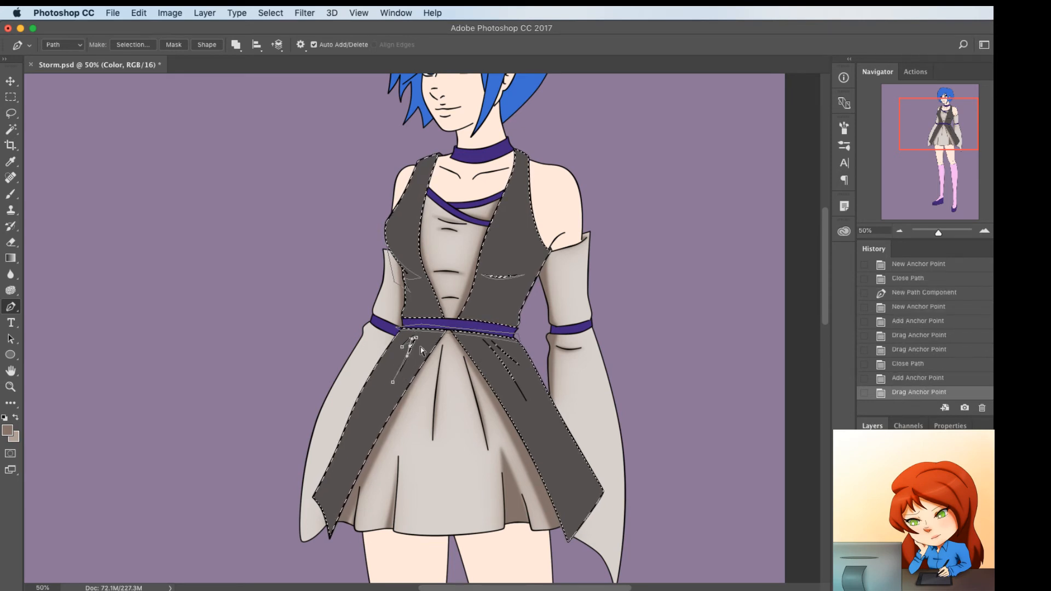
Draw pointed shading paths along the fold lines near the waist of the right overskirt panel
left_click(480, 338)
left_click_drag(511, 379, 506, 348)
left_click(507, 374)
left_click(490, 344)
left_click(521, 368)
left_click(487, 335)
left_click(503, 350)
left_click(566, 409, "super")
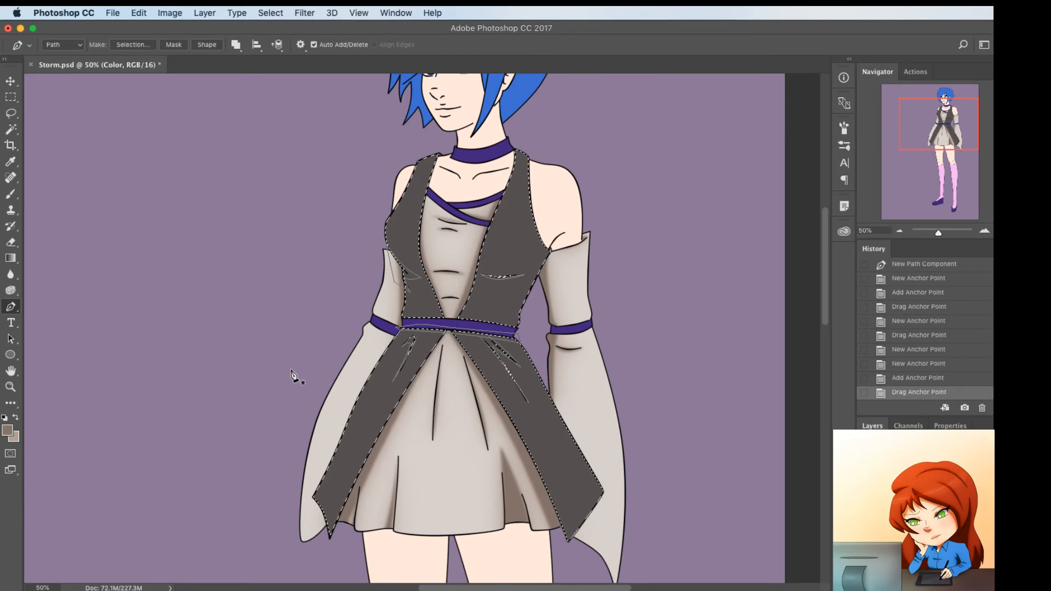
Draw a closed wedge-shaped shading path at the right side of the vest's waist, just above the belt
left_click(526, 306)
left_click(485, 315)
left_click(536, 315)
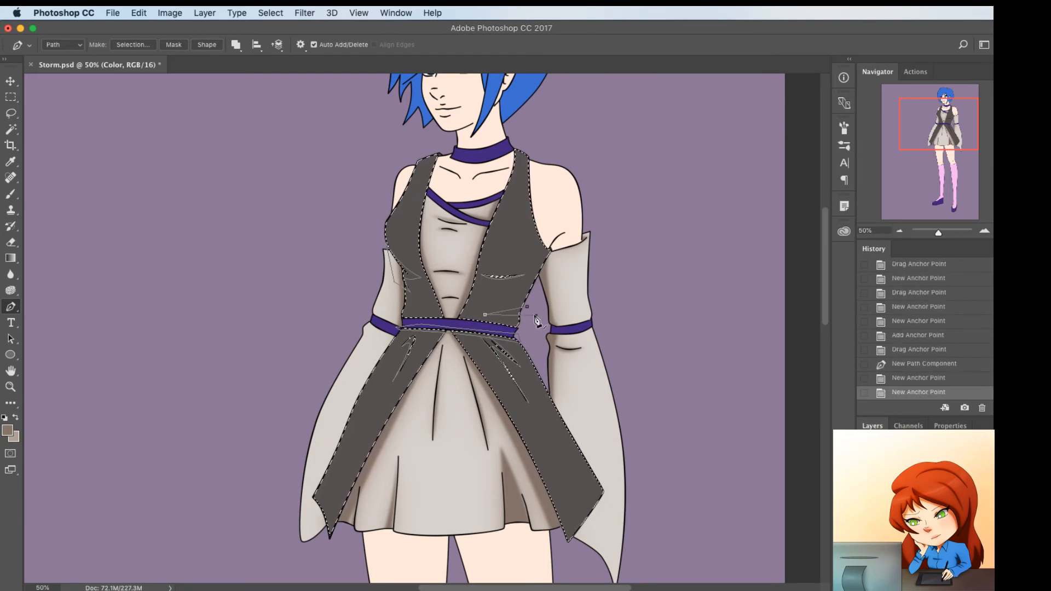
left_click(519, 316)
mouse_move(519, 316)
left_mouse_down()
mouse_move(534, 316)
mouse_move(519, 311)
left_mouse_up()
left_click(513, 309)
left_click(527, 307)
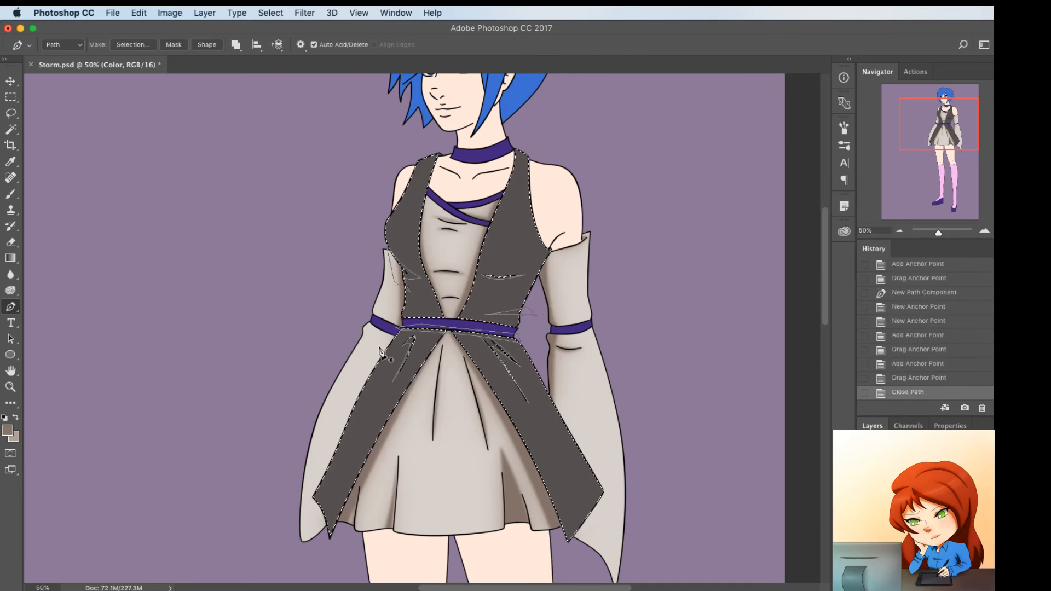
Sample the vest's dark gray and choose the shading color #3f3838, then set the foreground color to the darker #2a2424
scroll(378, 364, "down", 4)
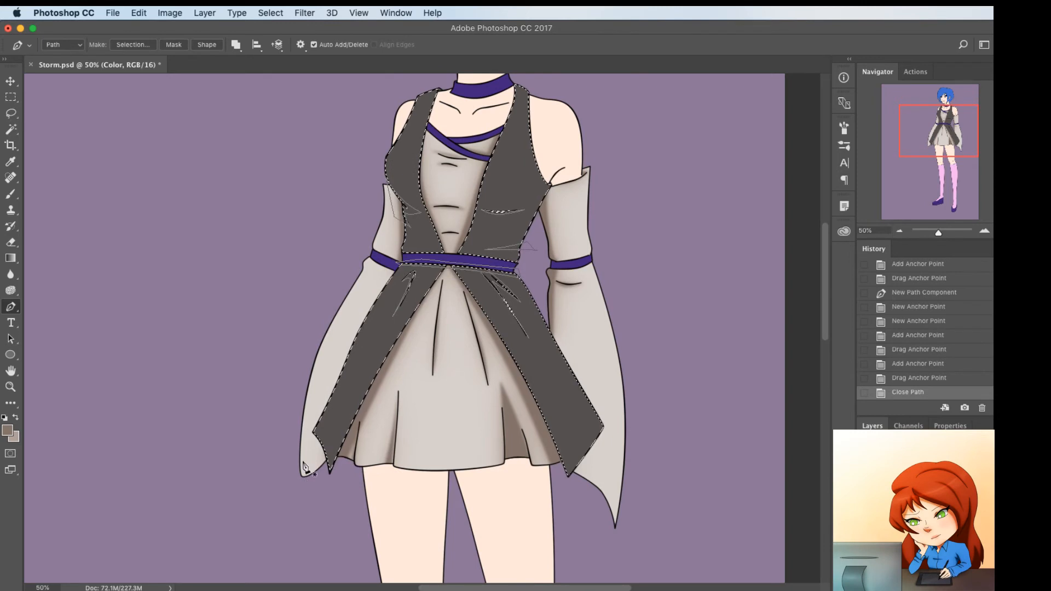
scroll(249, 470, "up", 3)
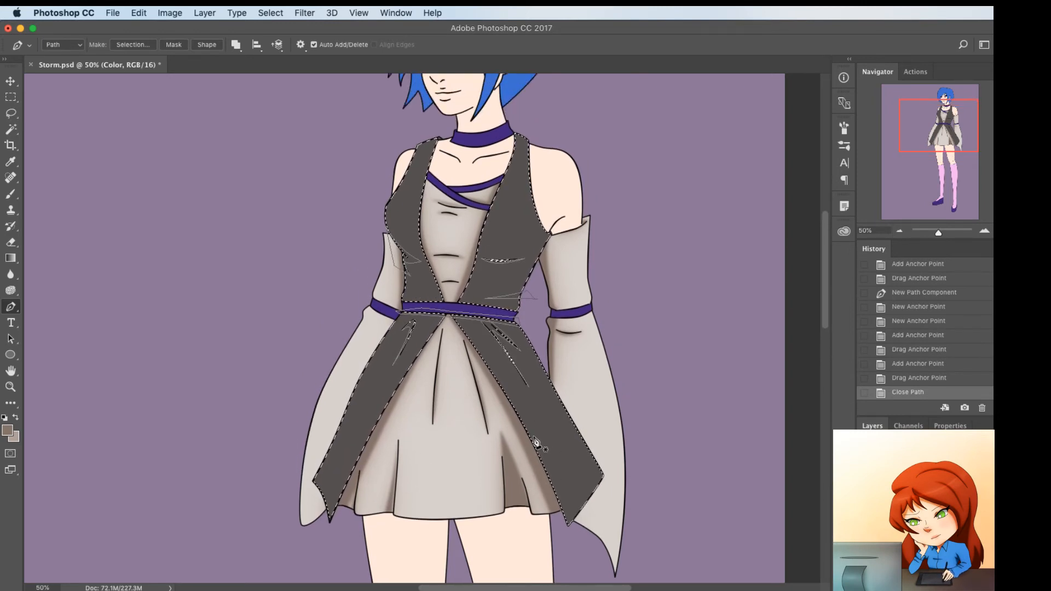
key("i")
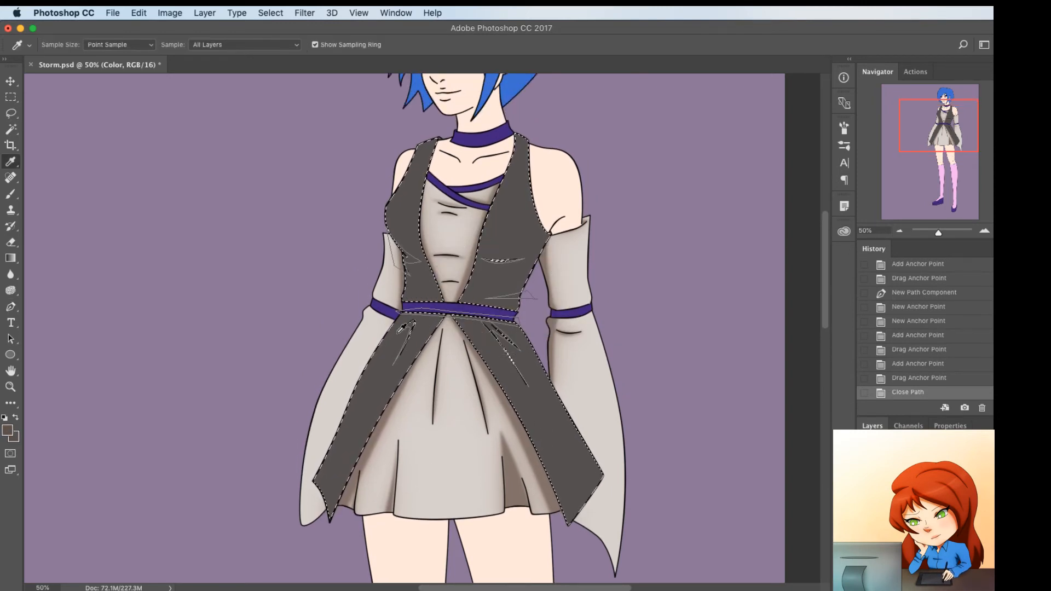
left_click(8, 431)
left_click(602, 448)
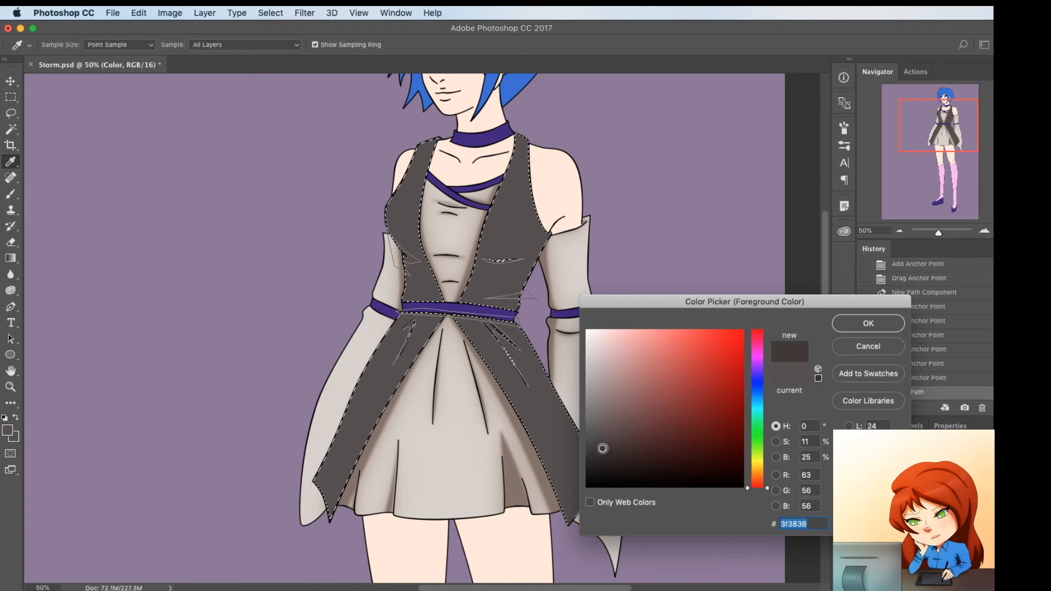
left_click(867, 323)
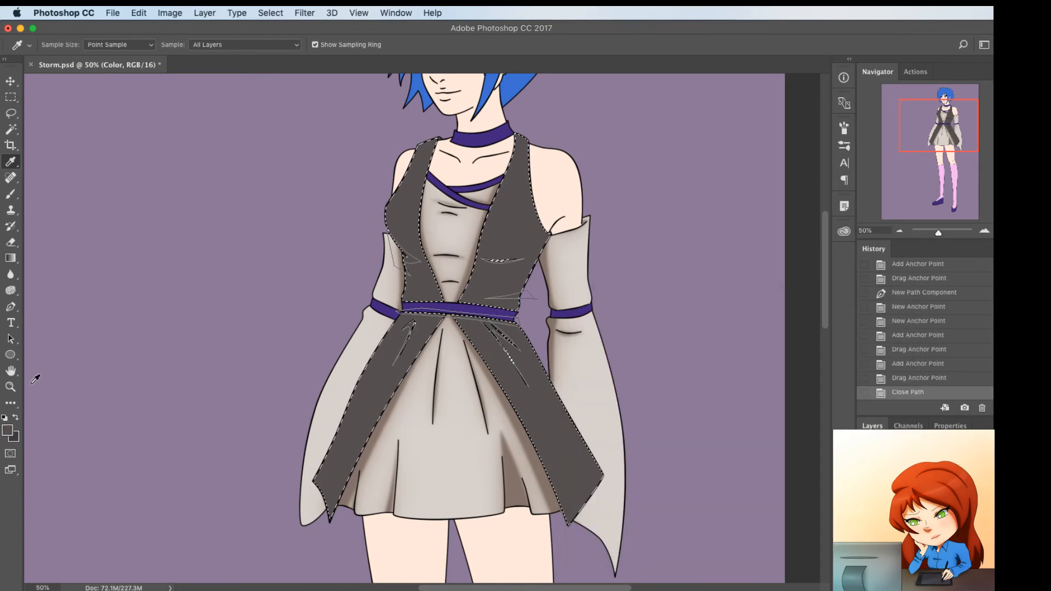
left_click(8, 430)
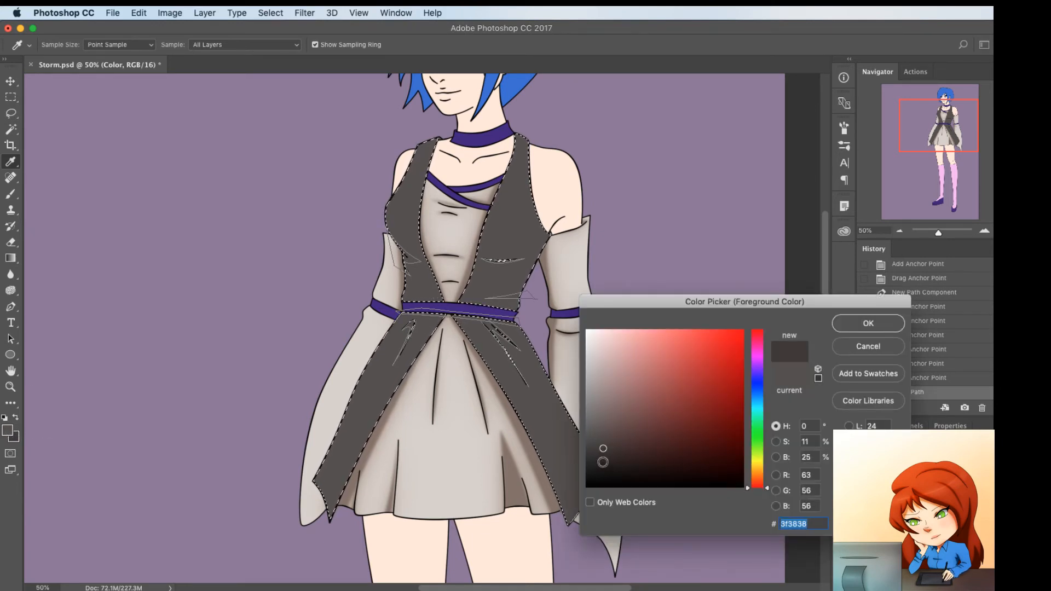
left_click(605, 461)
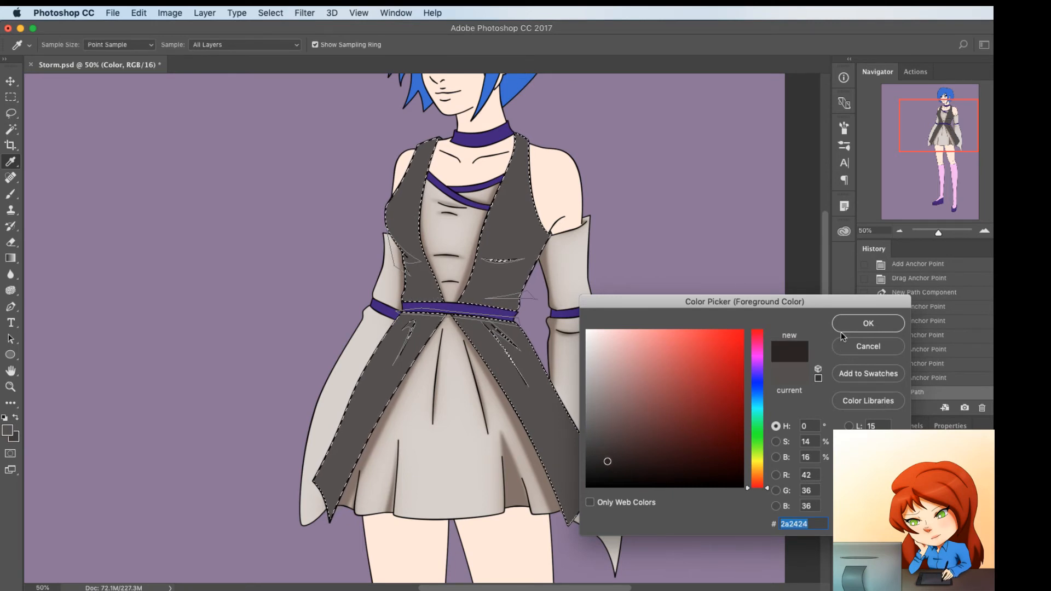
left_click(866, 324)
Fill the vest and overskirt shading paths with the foreground color at 100% opacity and a feathered edge
key("p")
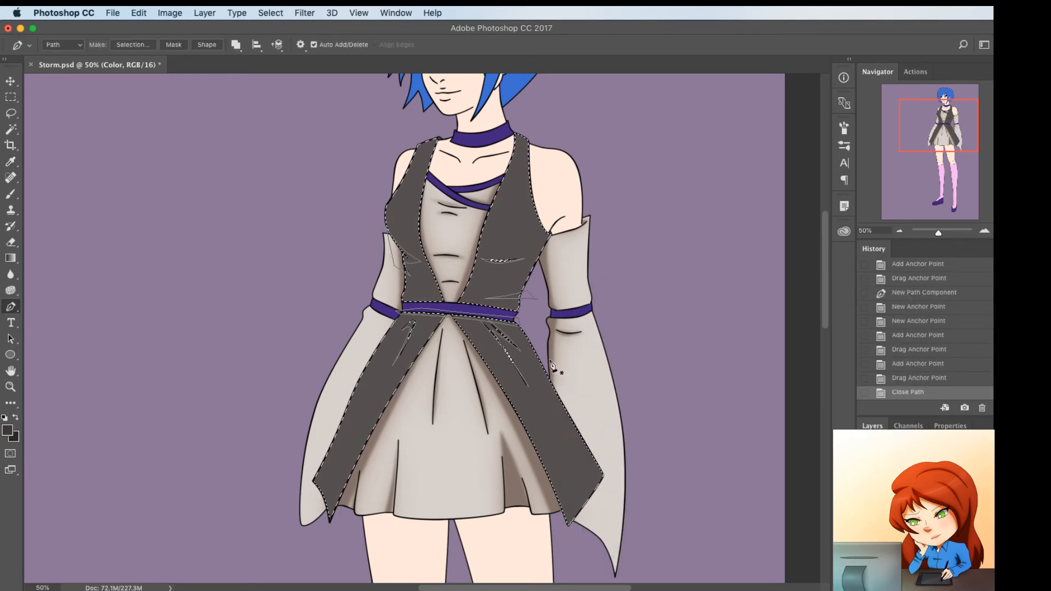
right_click(558, 324)
left_click(581, 386)
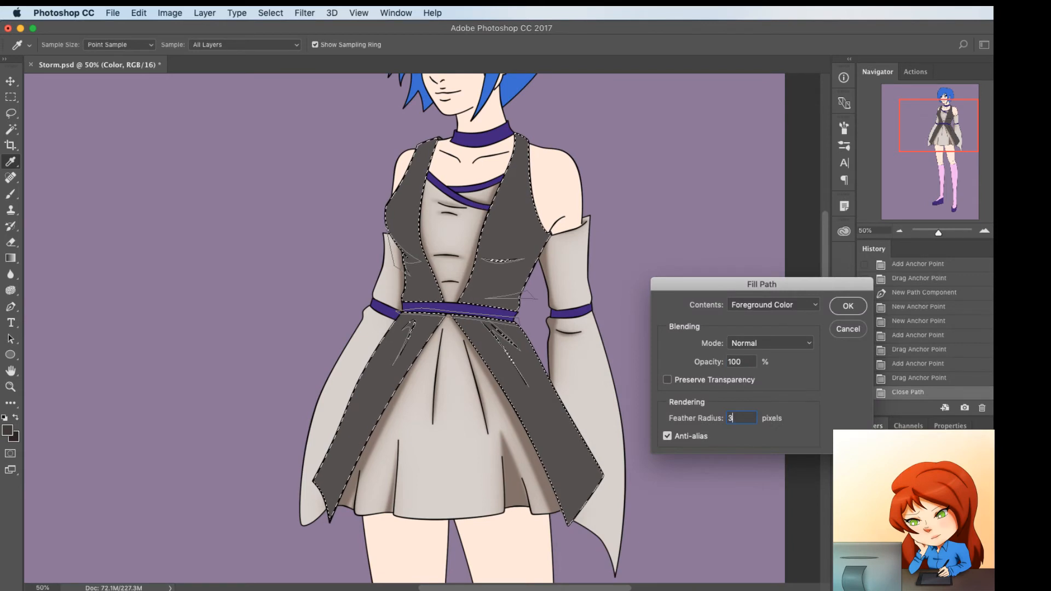
key("Return")
Fill the same vest paths a second time with the foreground color, changing the feather radius
right_click(583, 287)
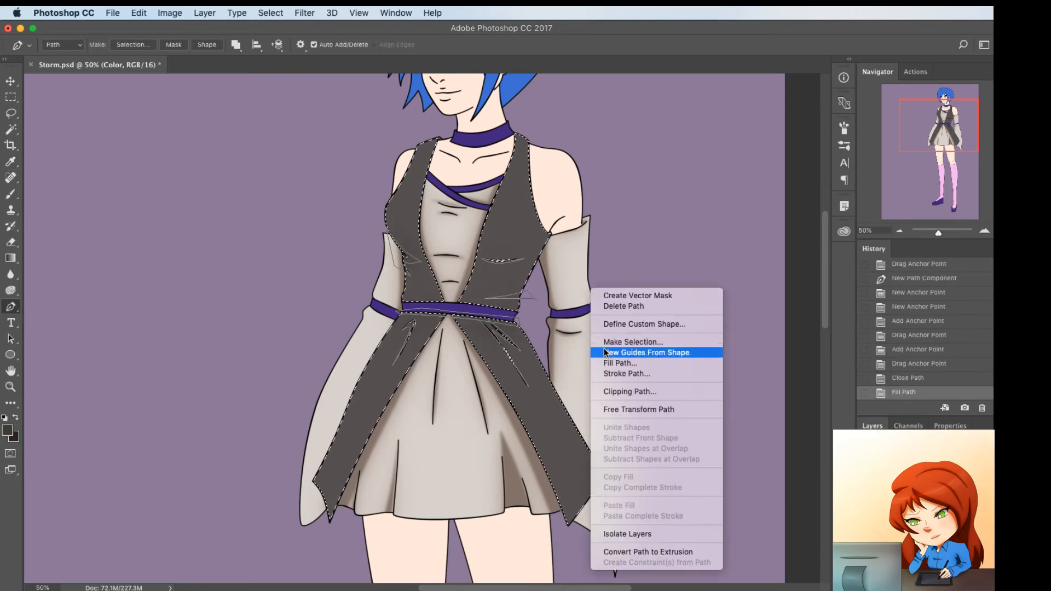
left_click(604, 352)
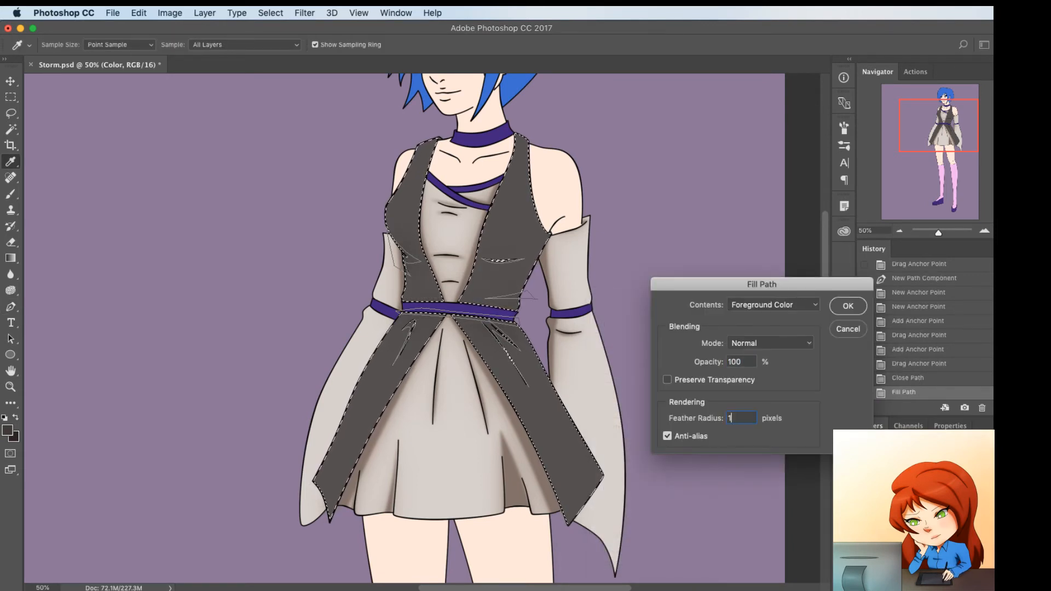
key("Return")
Fill the vest paths a third time, then dismiss the path, clear the selection and activate the Line layer
right_click(640, 335)
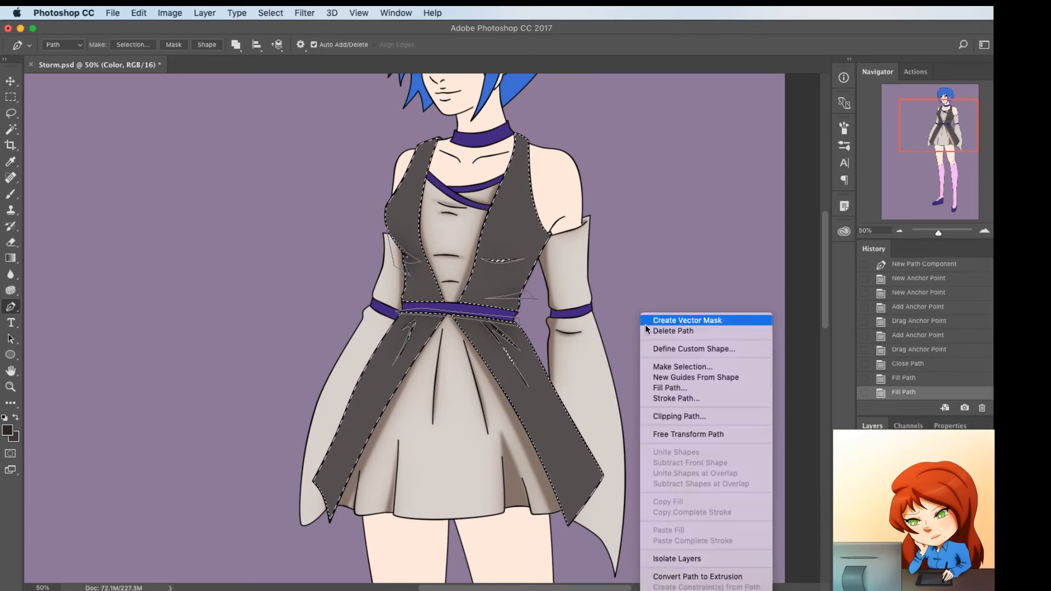
left_click(670, 387)
key("Return")
key("p")
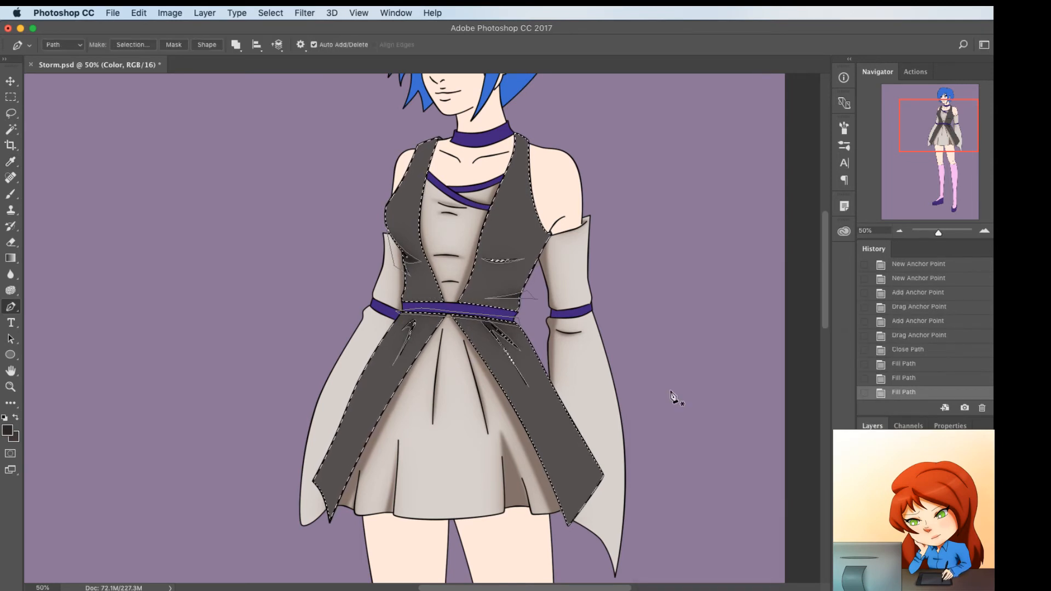
key("super+d")
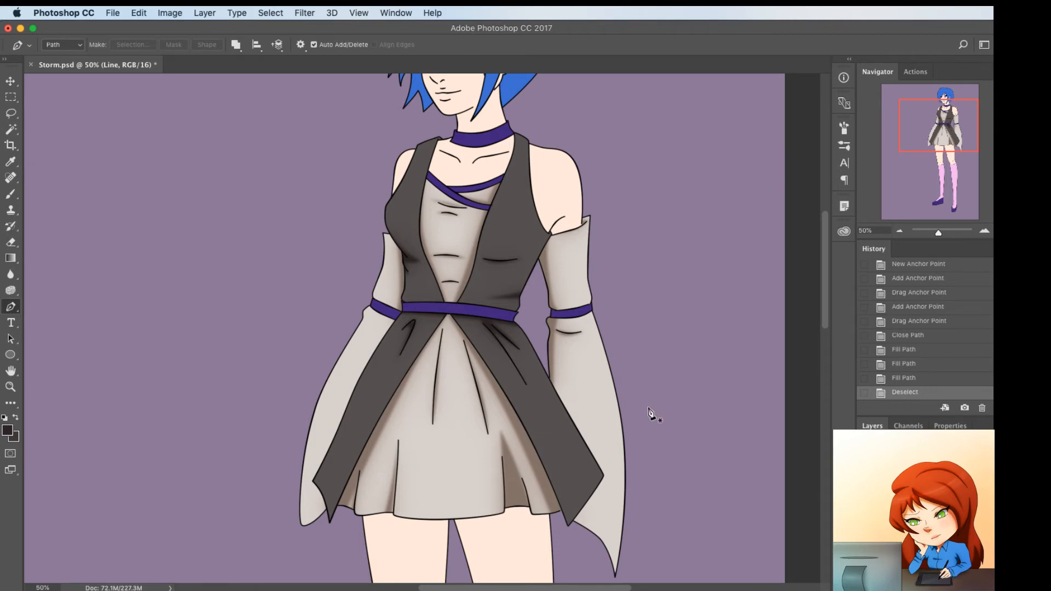
key("w")
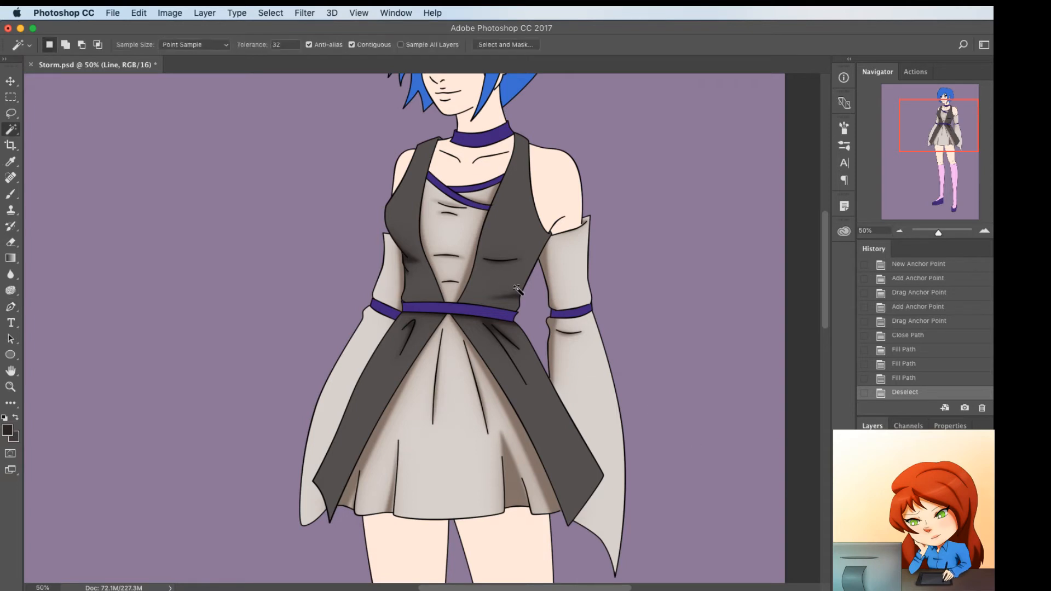
left_click(506, 229)
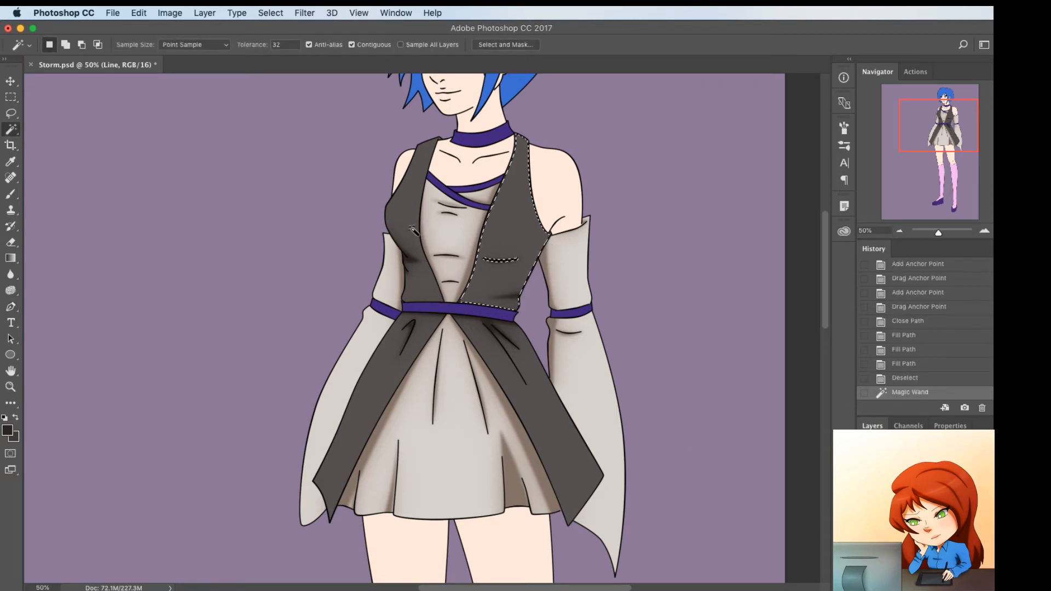
left_click(411, 207)
key("super+d")
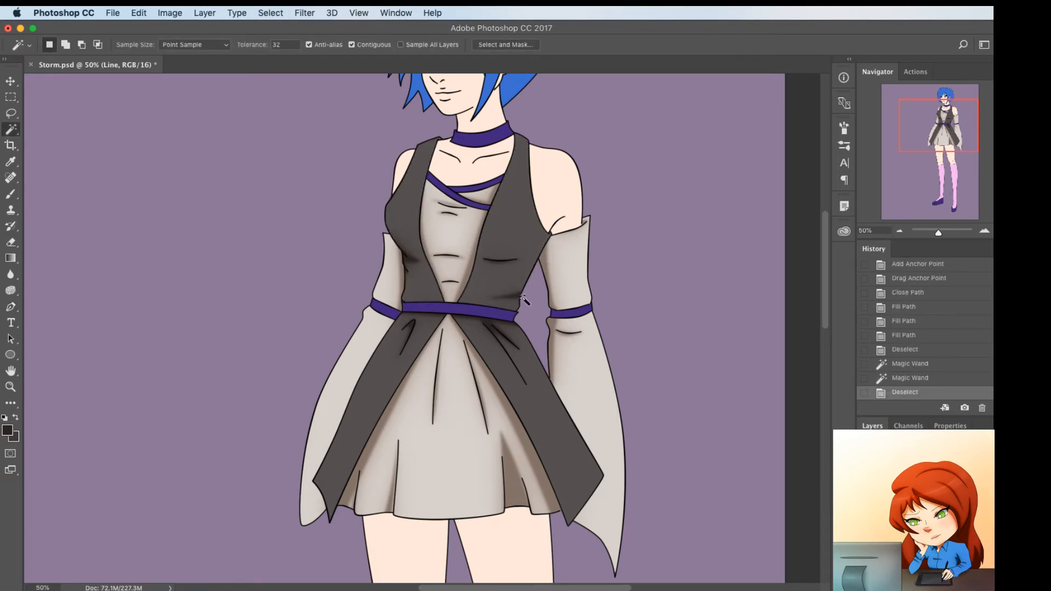
scroll(520, 296, "down", 3)
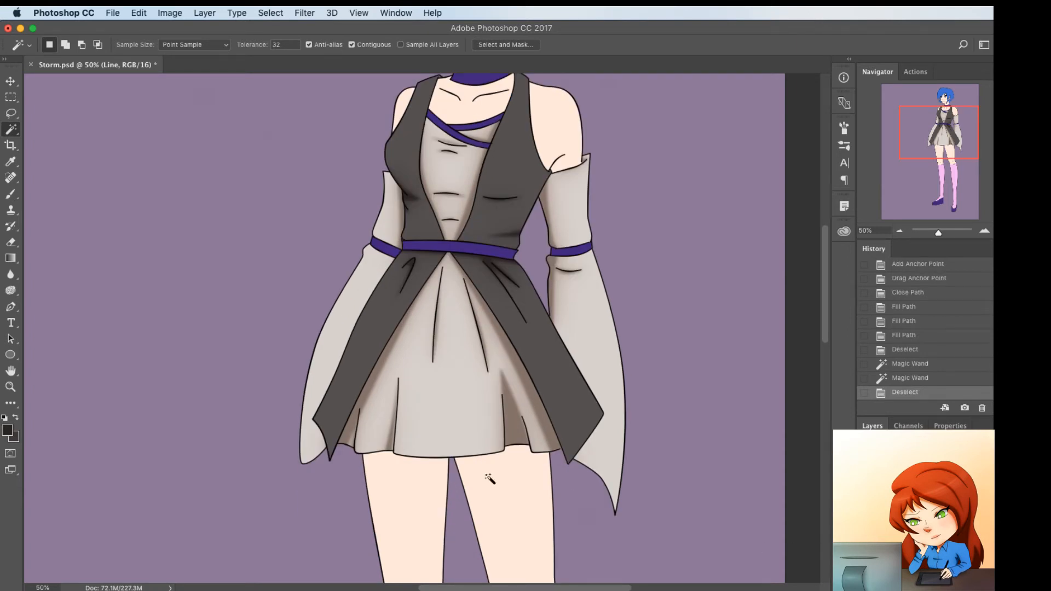
scroll(473, 467, "up", 4)
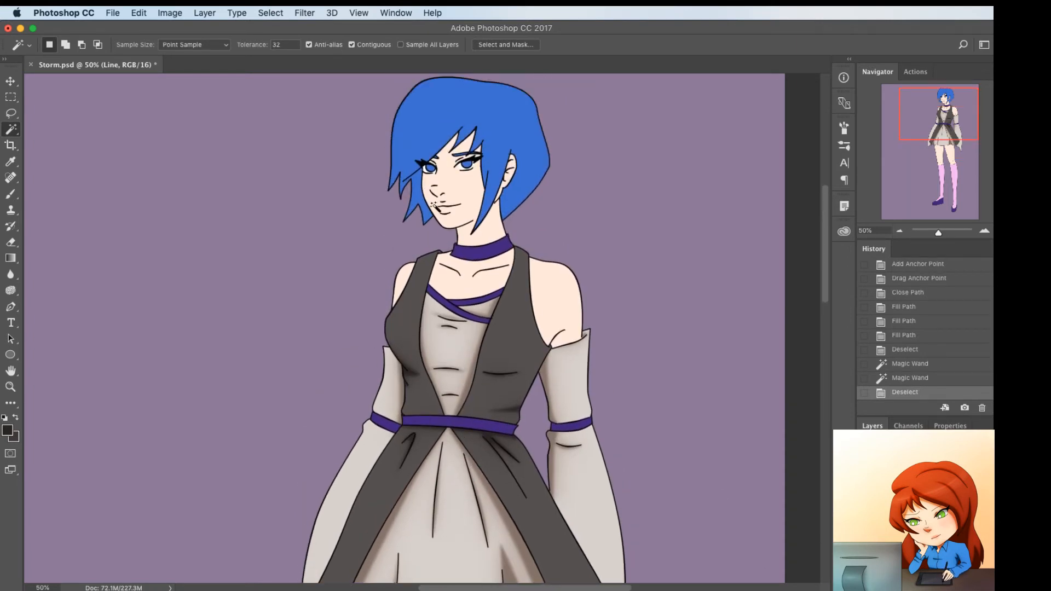
left_click(463, 206)
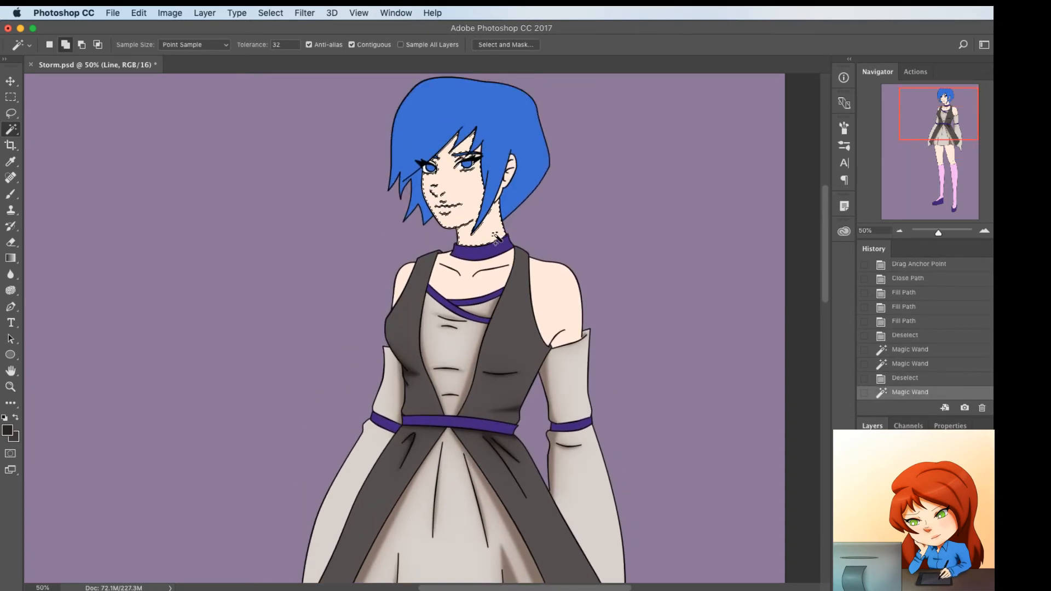
left_click(508, 182, "shift")
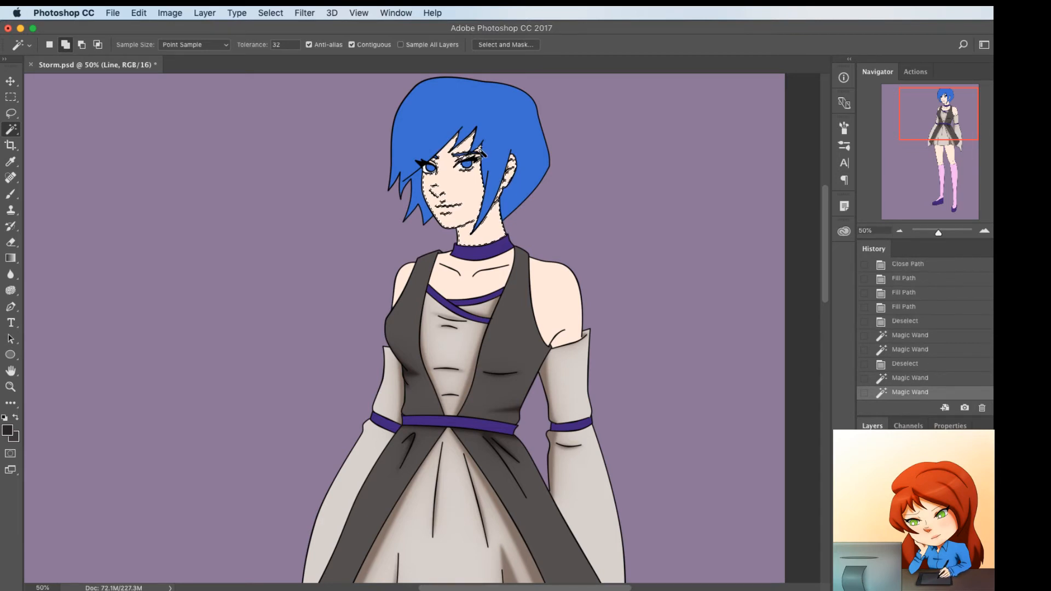
left_click(482, 155)
scroll(505, 246, "down", 4)
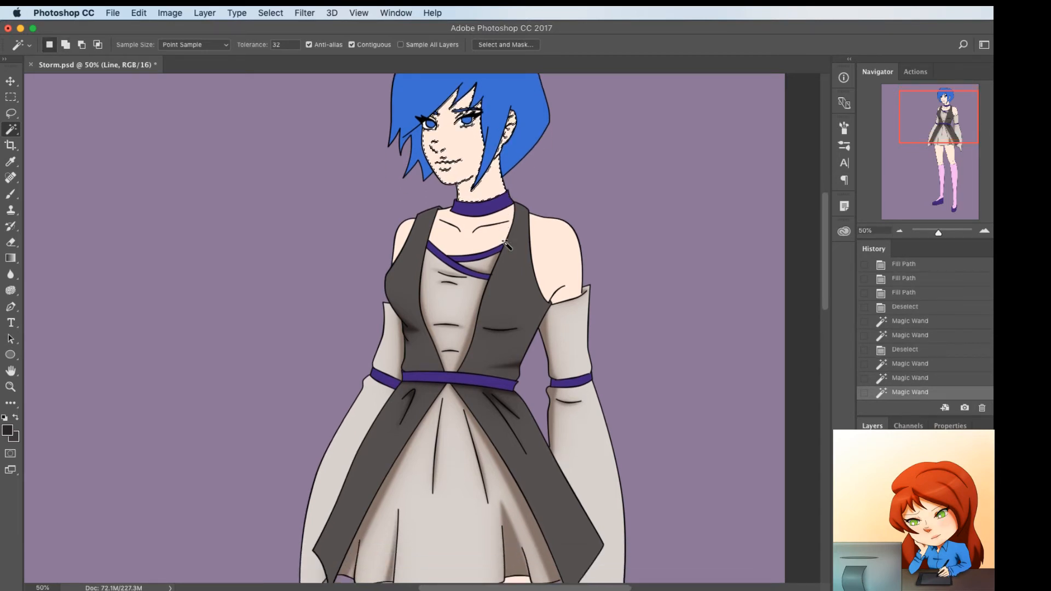
scroll(505, 245, "down", 1)
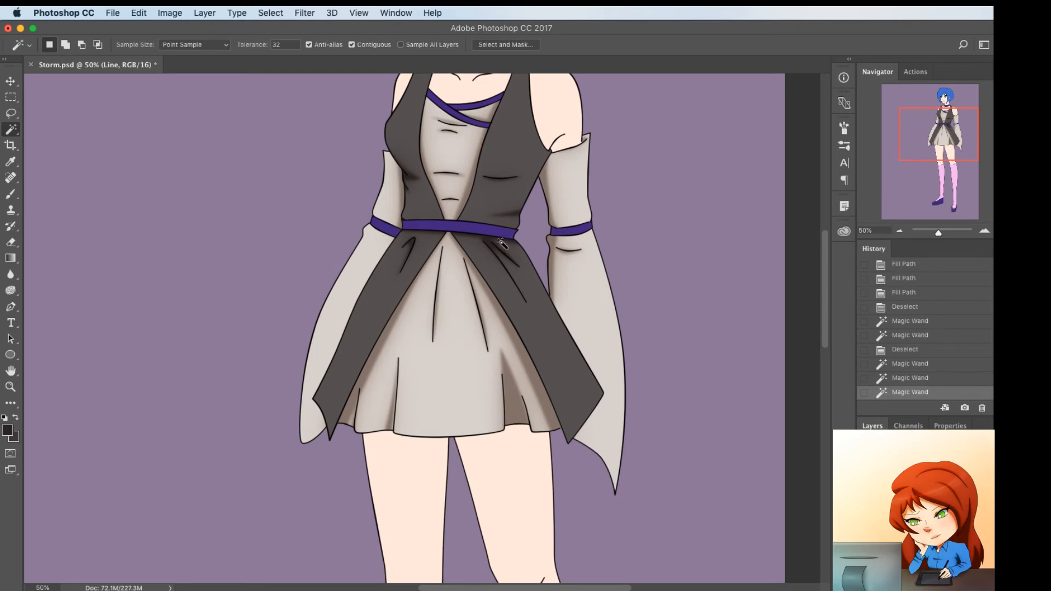
key("super+d")
Select all the skin areas by Color Range with fuzziness 20 while the line art is hidden, then show it again and activate the Color layer
key("super+minus")
key("super+minus")
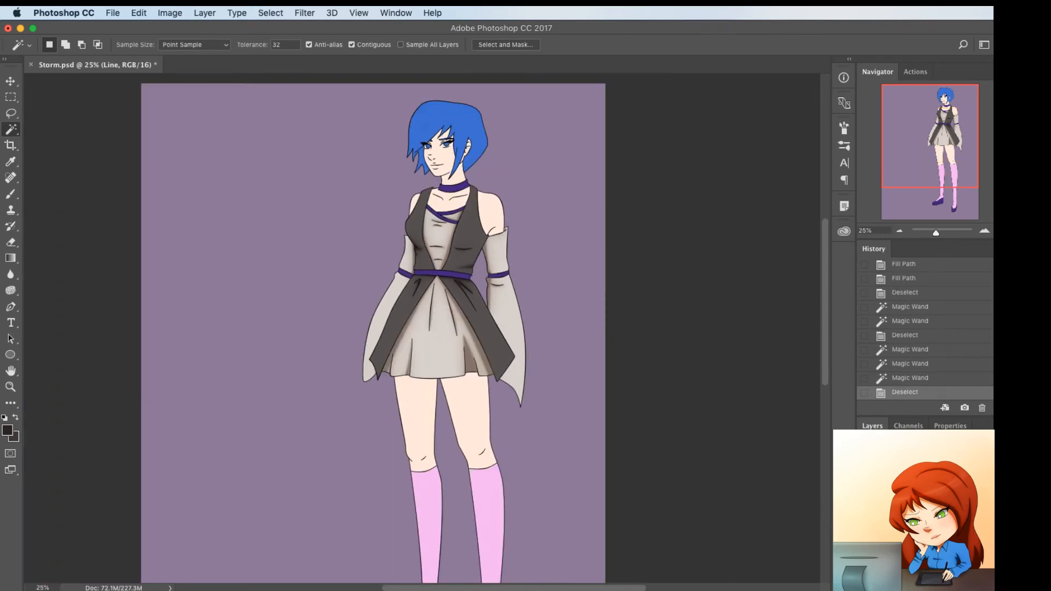
left_click(864, 493)
left_click(237, 13)
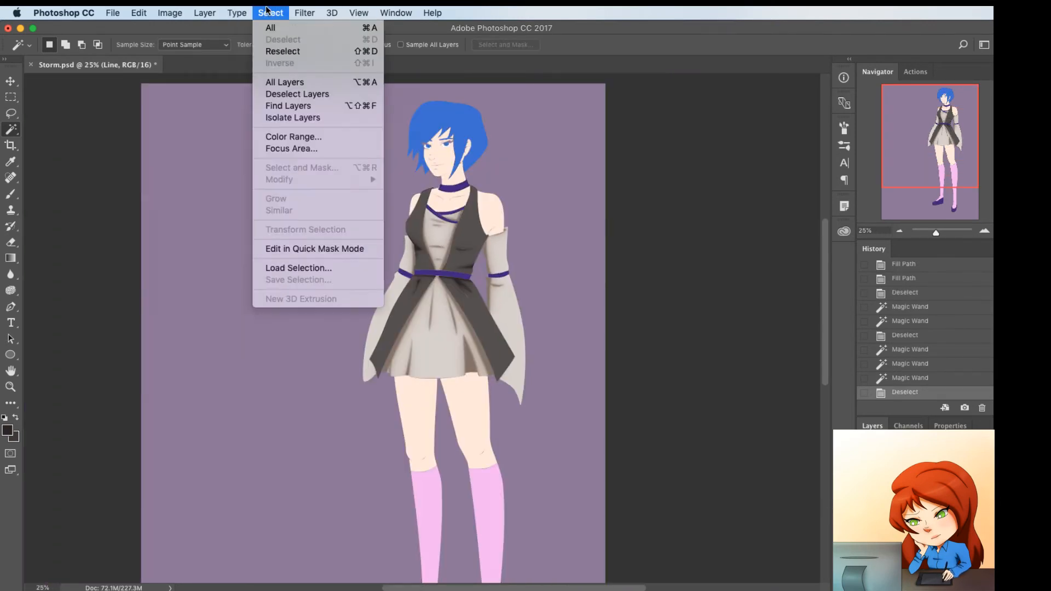
left_click(293, 137)
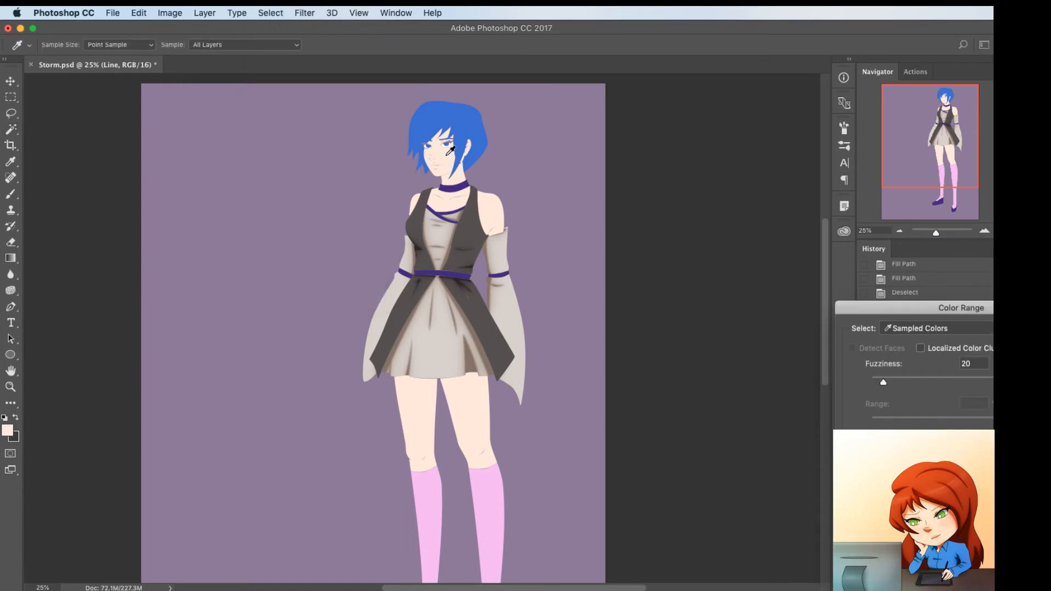
key("Return")
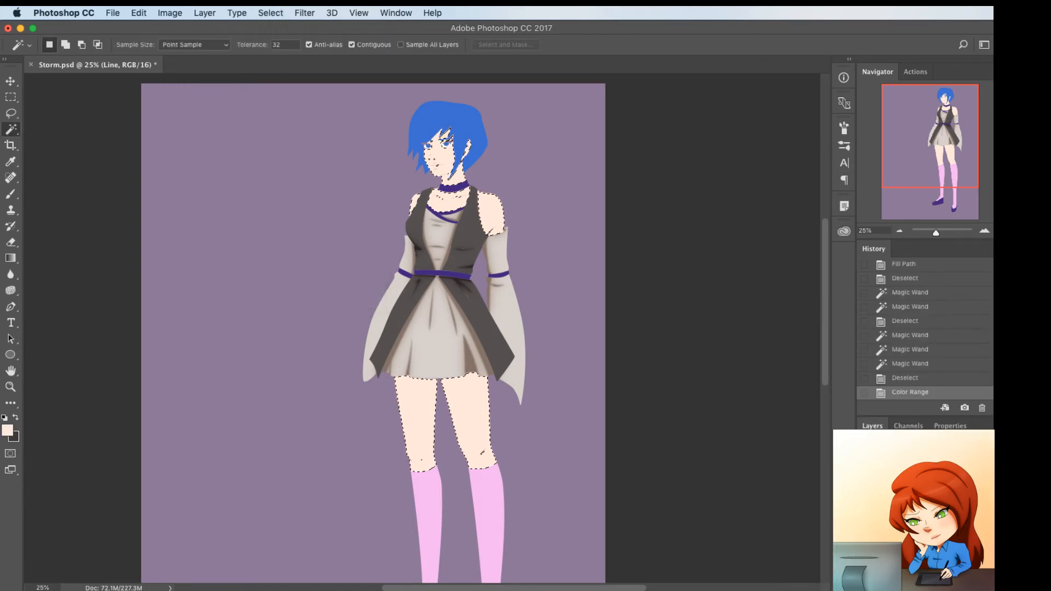
left_click(864, 492)
left_click(914, 510)
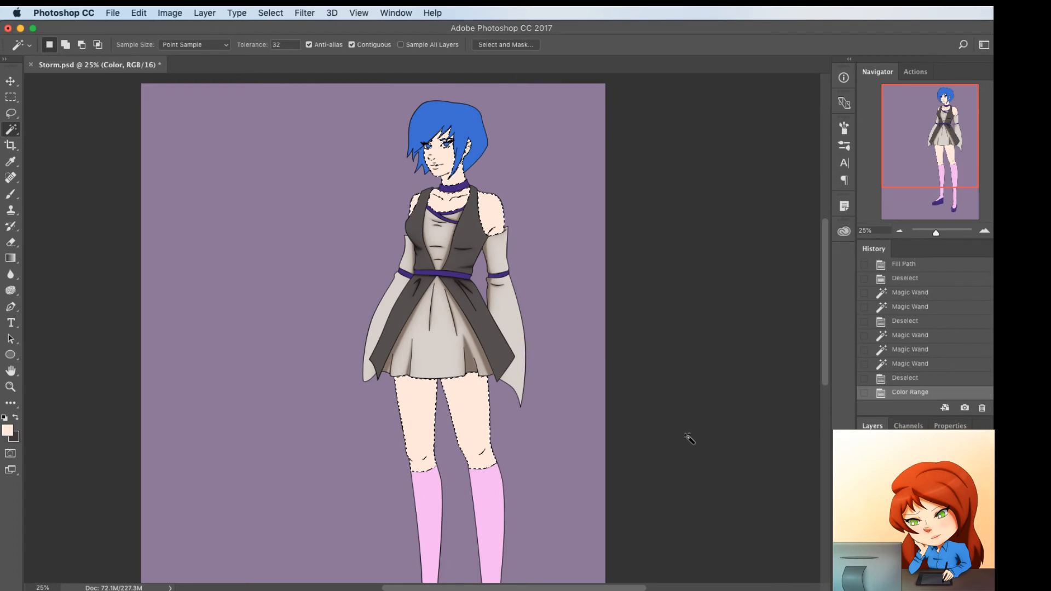
Draw a Pen path across both upper thighs just below the skirt hem, bending it to echo the hem's folds
key("super+plus")
key("super+plus")
scroll(511, 381, "down", 1)
scroll(511, 380, "down", 3)
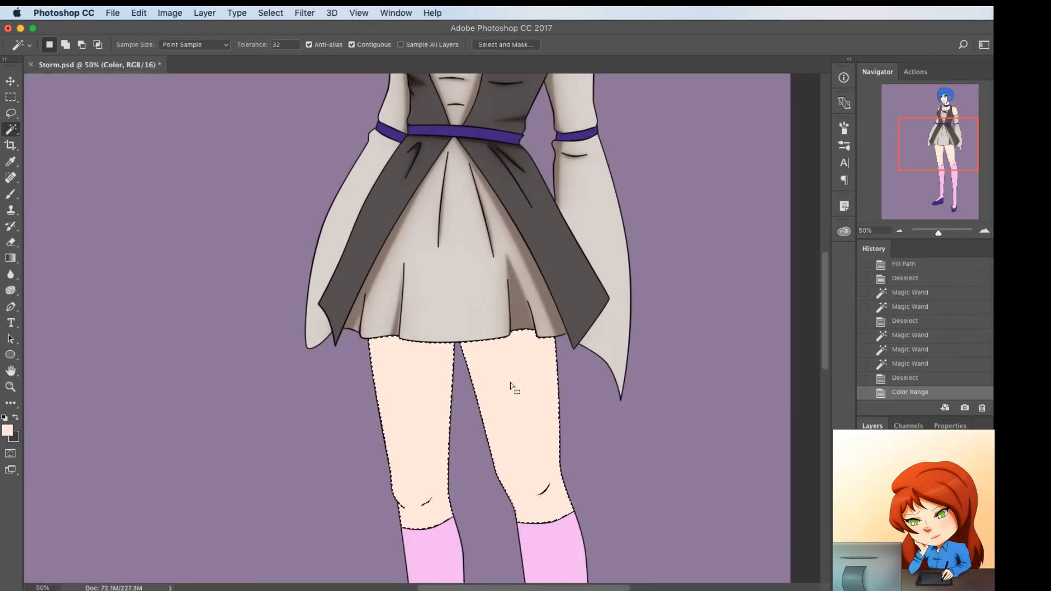
key("p")
left_click(355, 353)
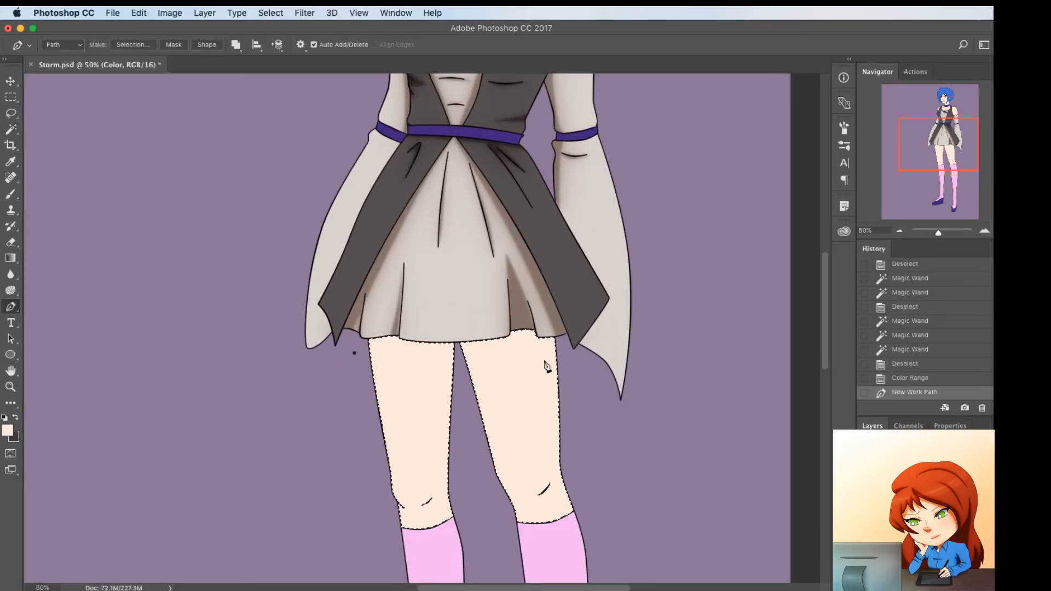
left_click(564, 344)
left_click(416, 350)
mouse_move(417, 350)
left_mouse_down()
mouse_move(434, 355)
mouse_move(391, 348)
mouse_move(419, 354)
left_mouse_up()
left_click(385, 355)
left_click(534, 348)
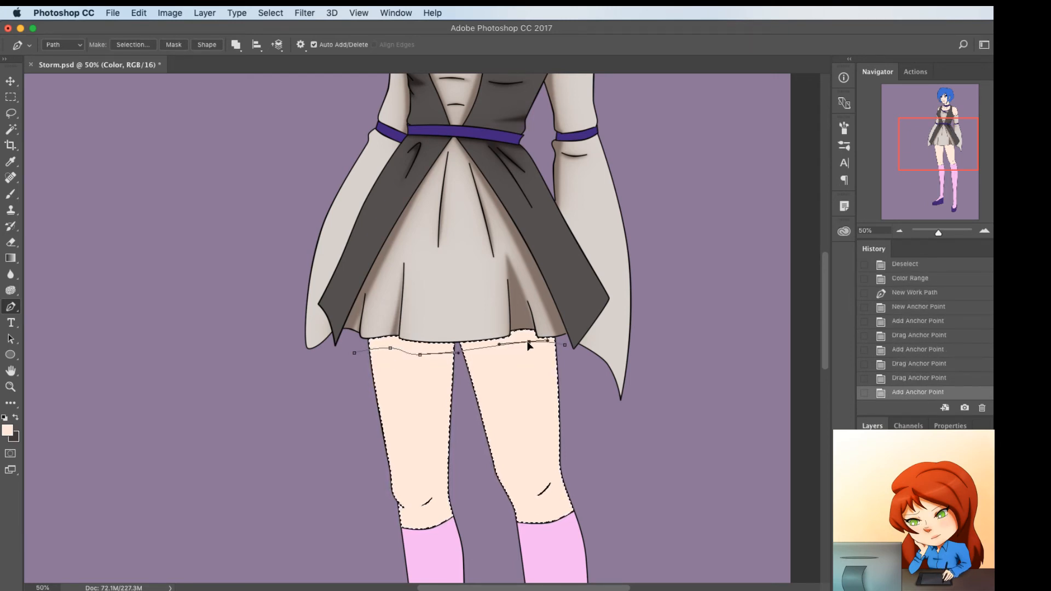
mouse_move(528, 342)
left_mouse_down()
mouse_move(506, 349)
mouse_move(538, 346)
left_mouse_up()
left_click(507, 345)
left_click(547, 344)
left_click(571, 341)
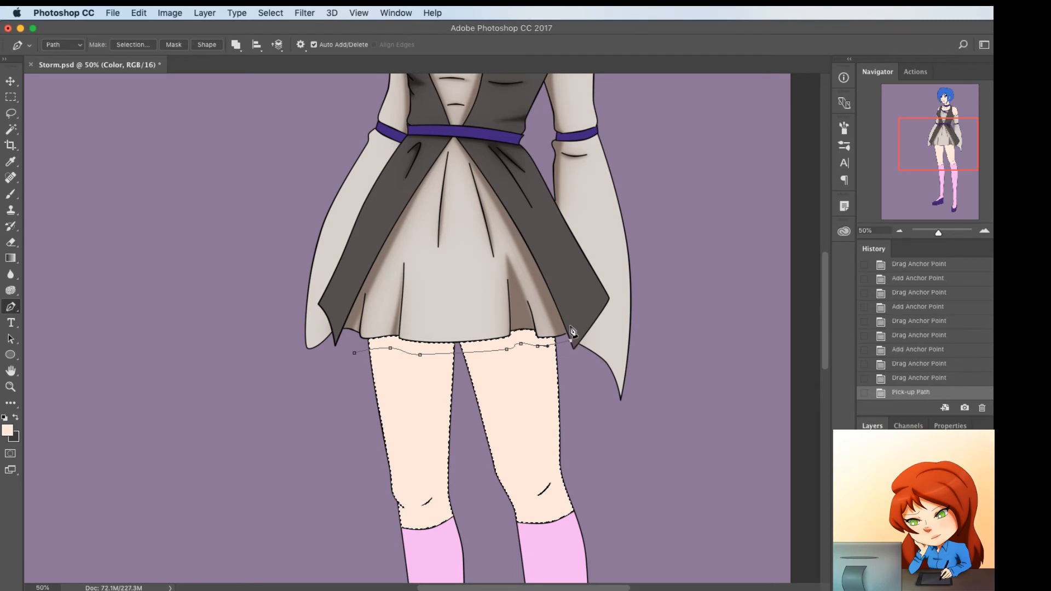
Loop the thigh shadow path back over the skirt and close it at its starting point
left_click(538, 283)
left_click(424, 267)
left_click(382, 284)
left_click(355, 314)
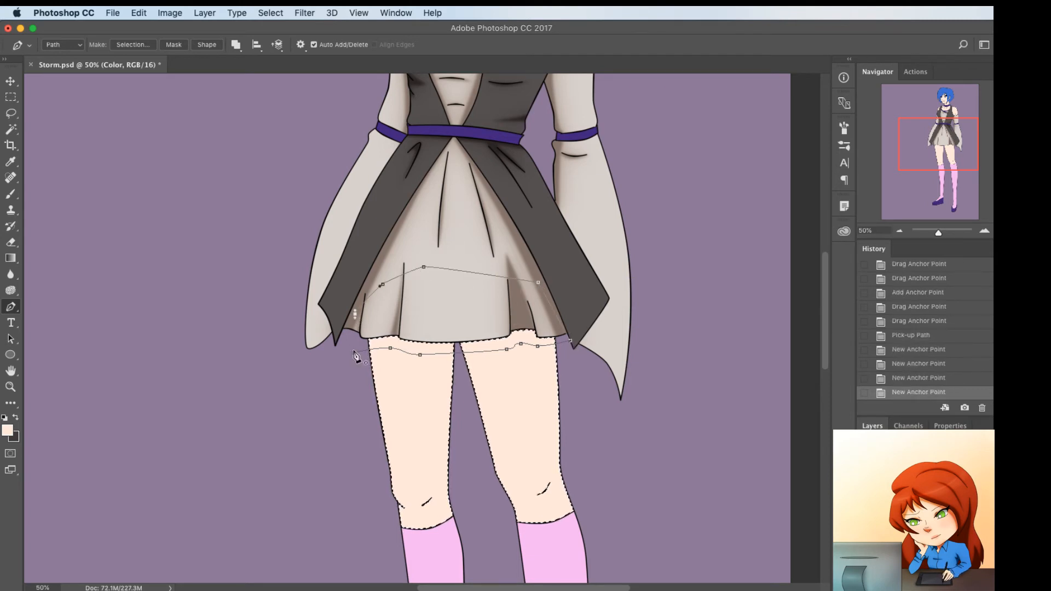
left_click(354, 353)
Start a second path from the skirt hem to the shoe of the leg with the side-facing foot, curving it along the inner thigh and knee
left_click(438, 333)
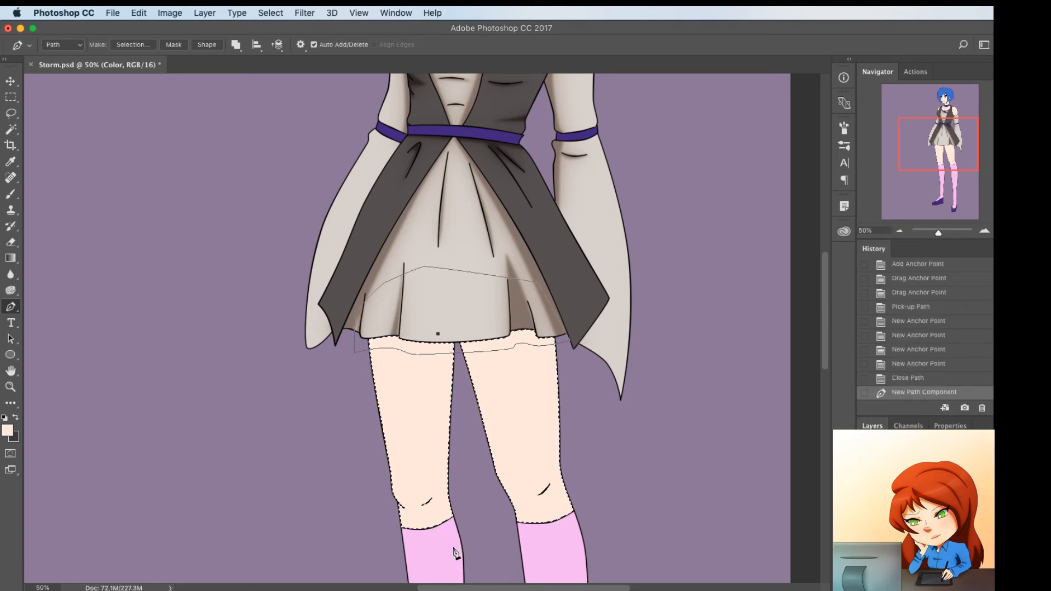
scroll(458, 566, "down", 5)
key("super+minus")
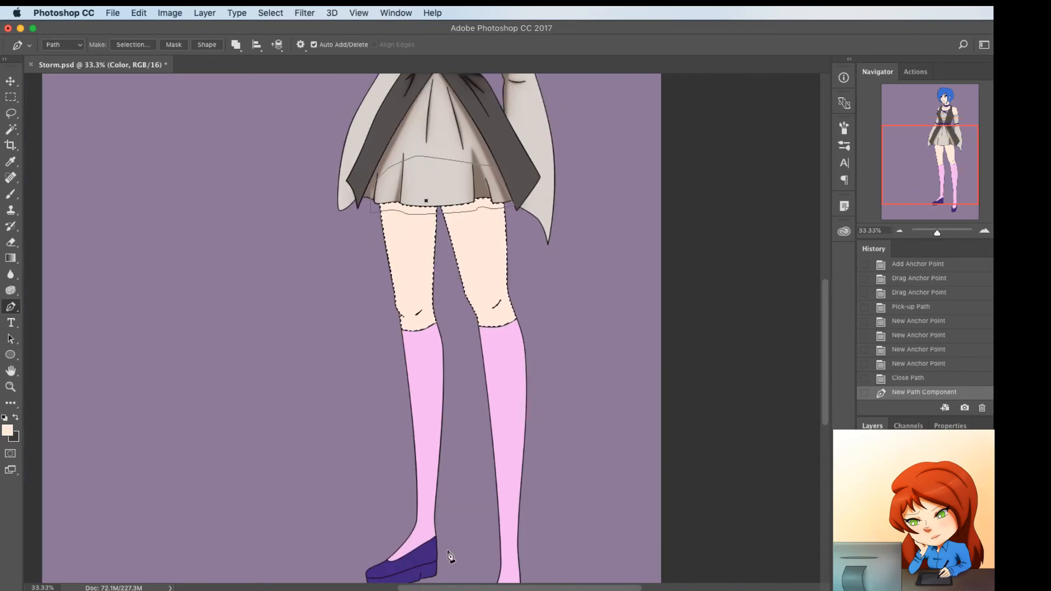
left_click(432, 575)
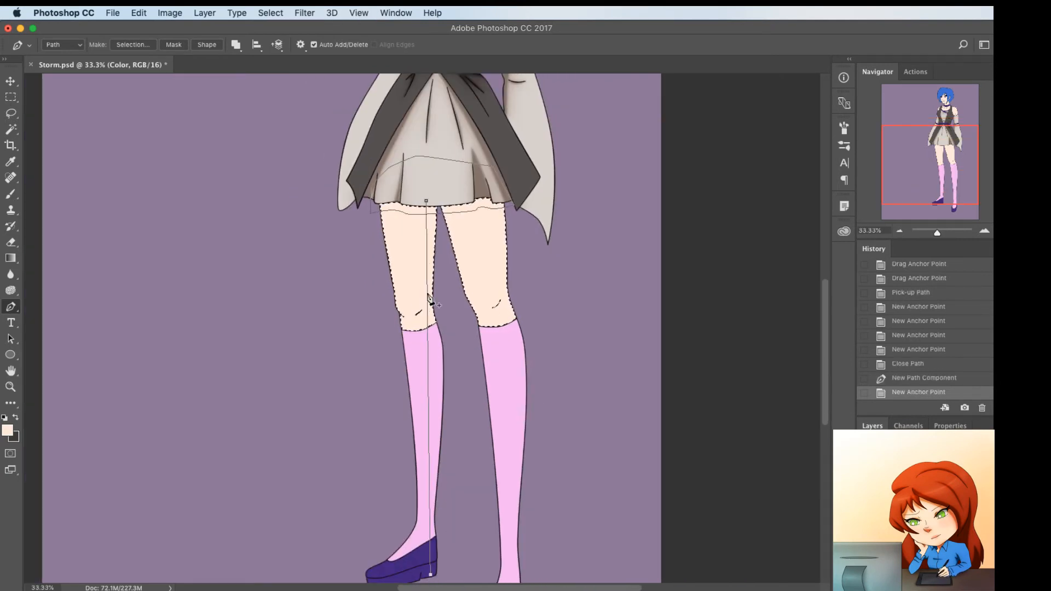
left_click(423, 304)
left_click_drag(422, 302, 425, 299)
left_click(425, 223)
left_click_drag(426, 224, 429, 223)
Bend the same path along the inner calf and ankle of the sock and down through the shoe's heel
left_click(432, 350)
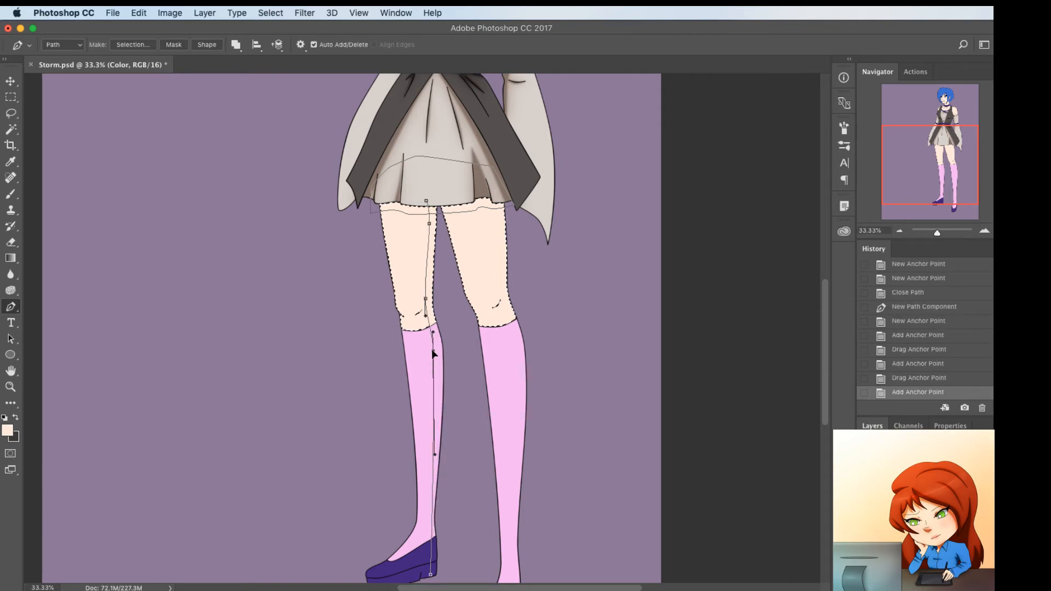
left_click_drag(436, 351, 437, 348)
left_click(436, 506)
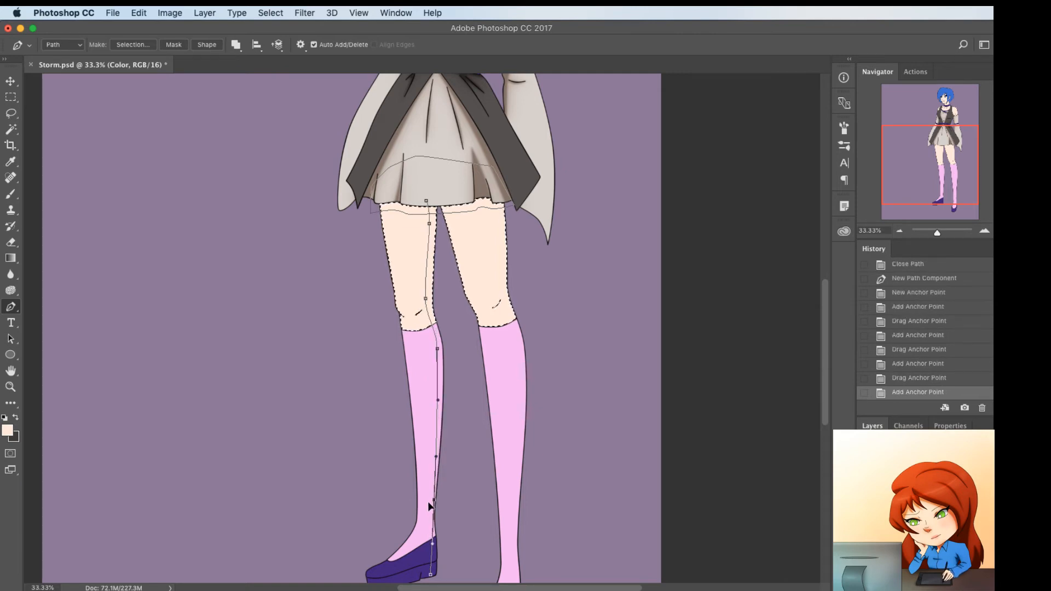
left_click_drag(436, 507, 431, 509)
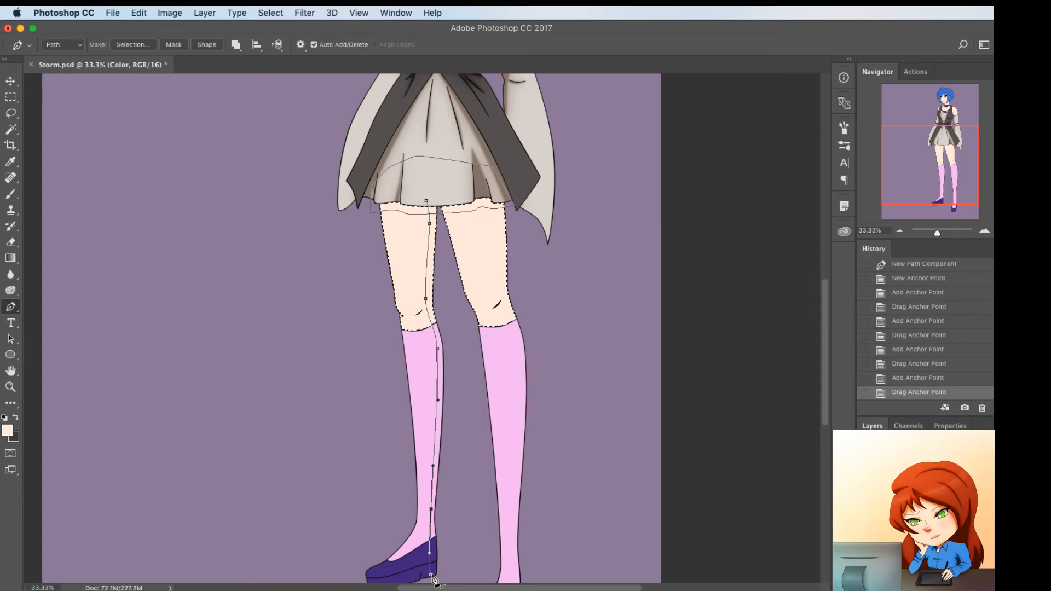
left_click(432, 553)
left_click_drag(434, 550, 433, 579)
Extend the path across to the other leg's ankle and up to the skirt hem, curving it around the inner thigh and knee
scroll(462, 569, "down", 5)
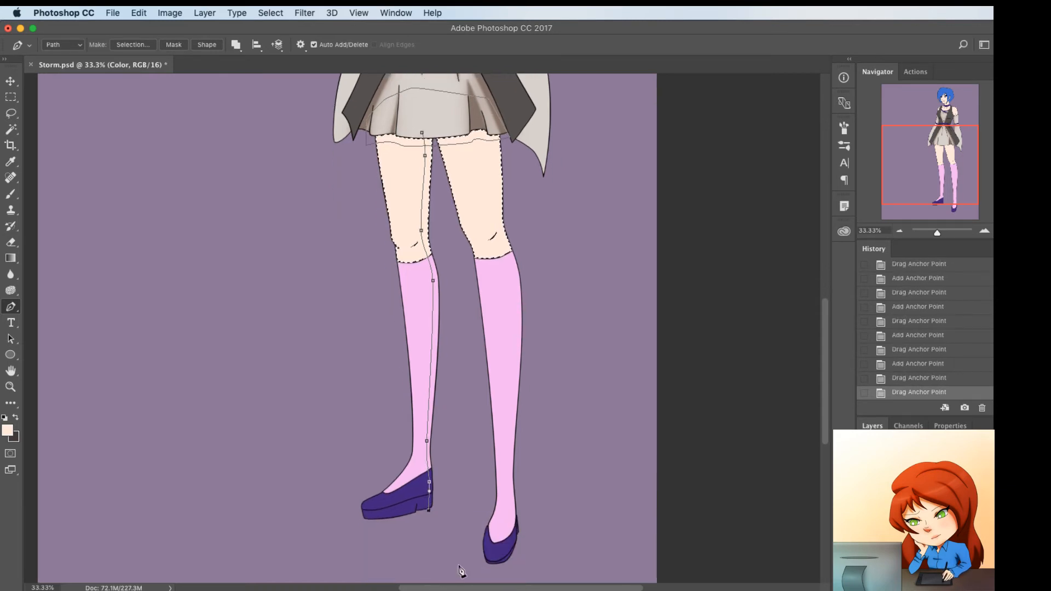
left_click(499, 490)
scroll(499, 491, "up", 5)
left_click(444, 204)
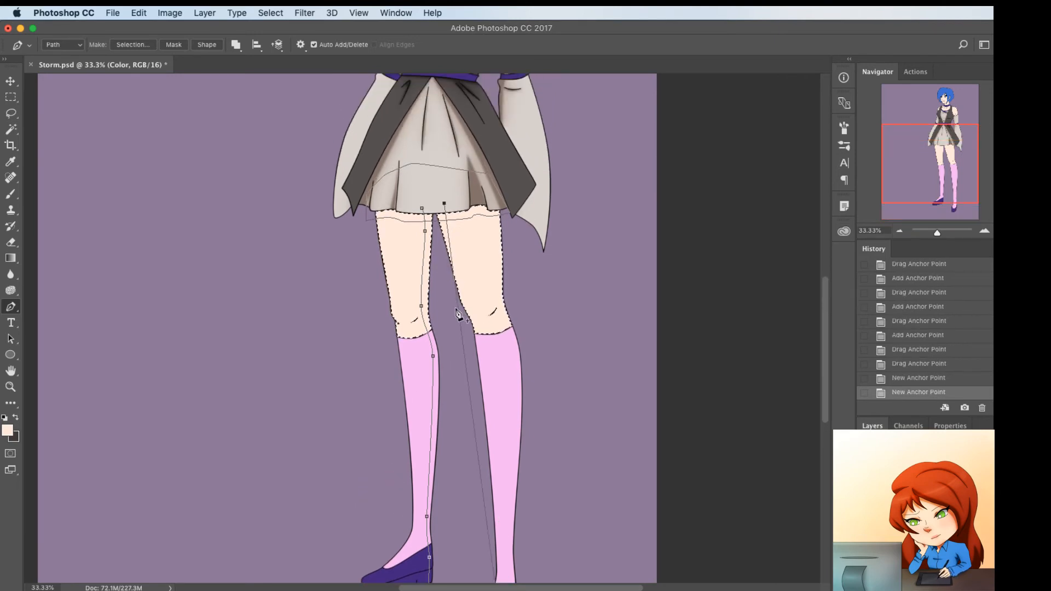
left_click(463, 329)
left_click_drag(463, 329, 465, 295)
left_click(474, 295)
scroll(464, 284, "down", 4)
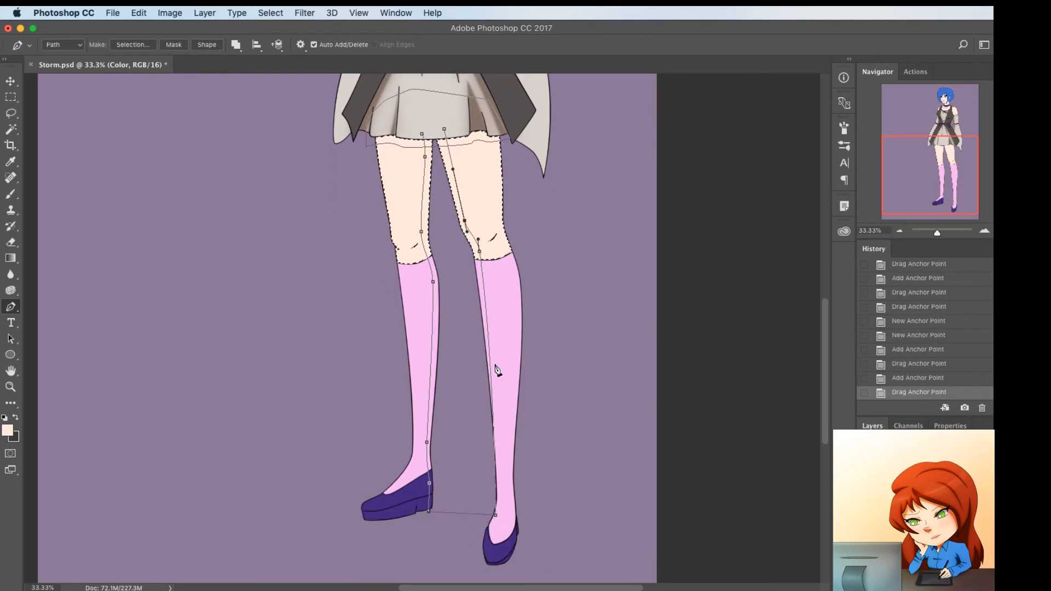
Shape the path around the second leg's ankle and close it between the legs at the skirt hem
left_click(497, 488)
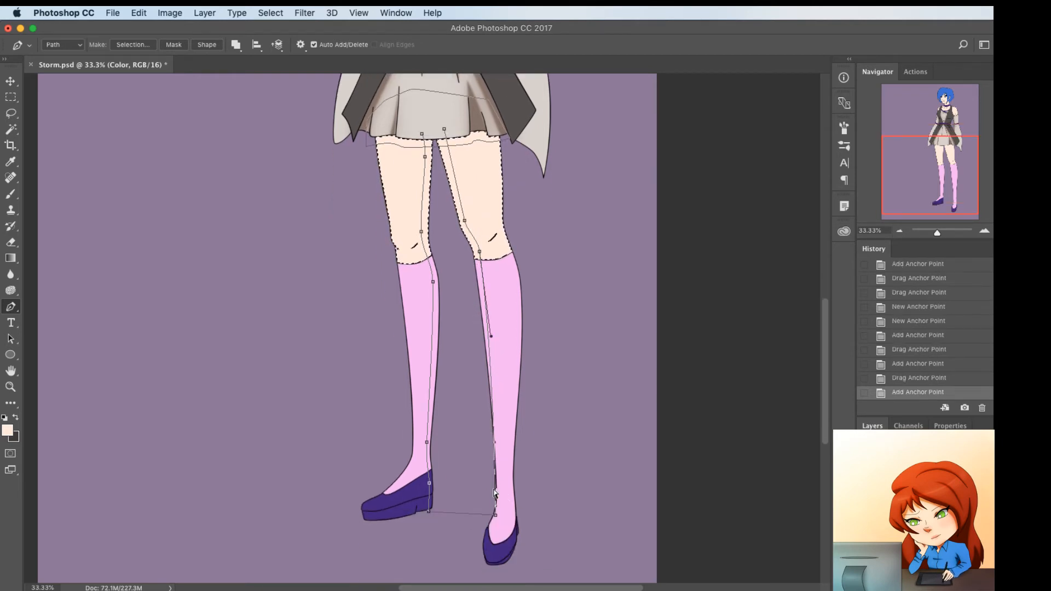
left_click_drag(496, 489, 487, 522)
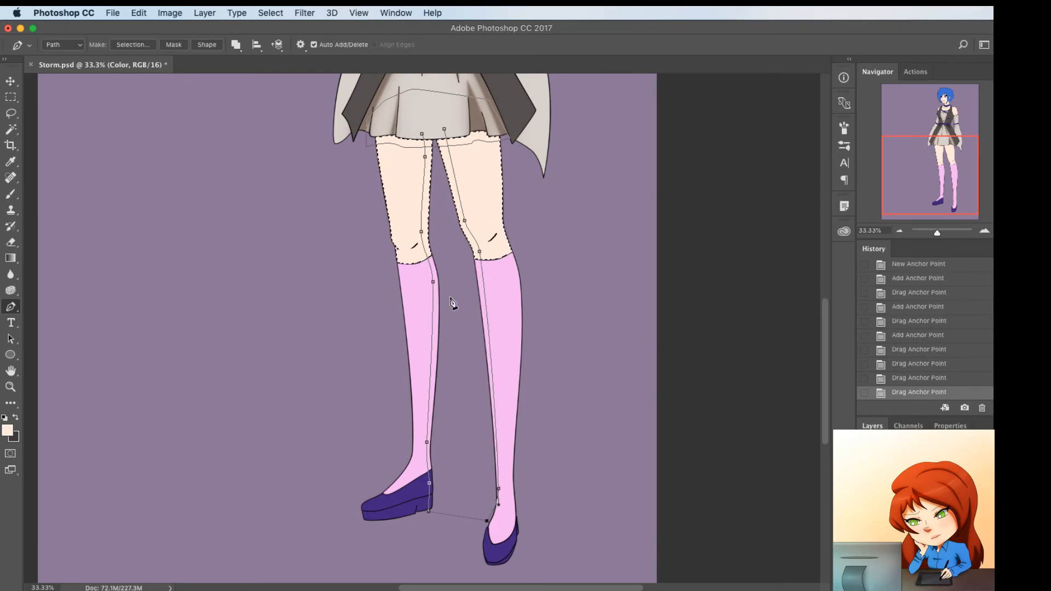
left_click(444, 131)
left_click(422, 133)
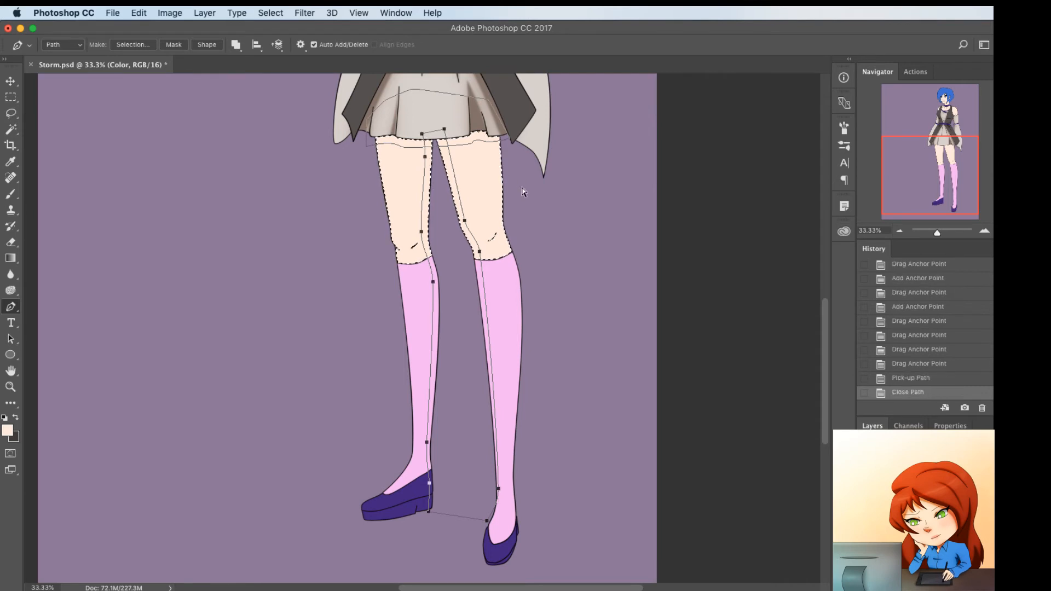
Start a face shading path at the hair beside the cheek and run it across the forehead beneath the pointed bangs
scroll(507, 244, "up", 5)
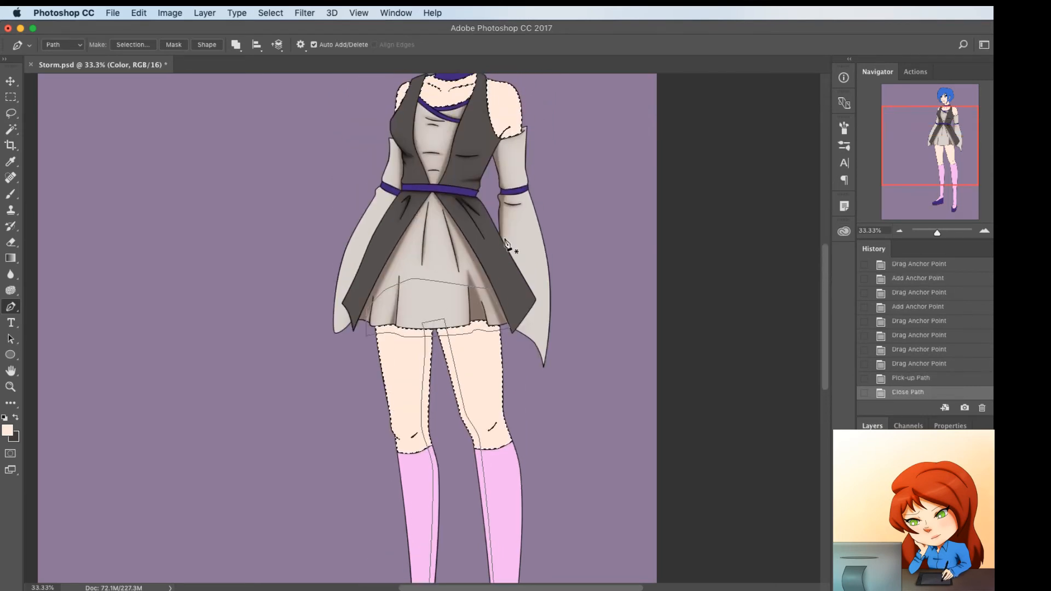
scroll(507, 243, "up", 3)
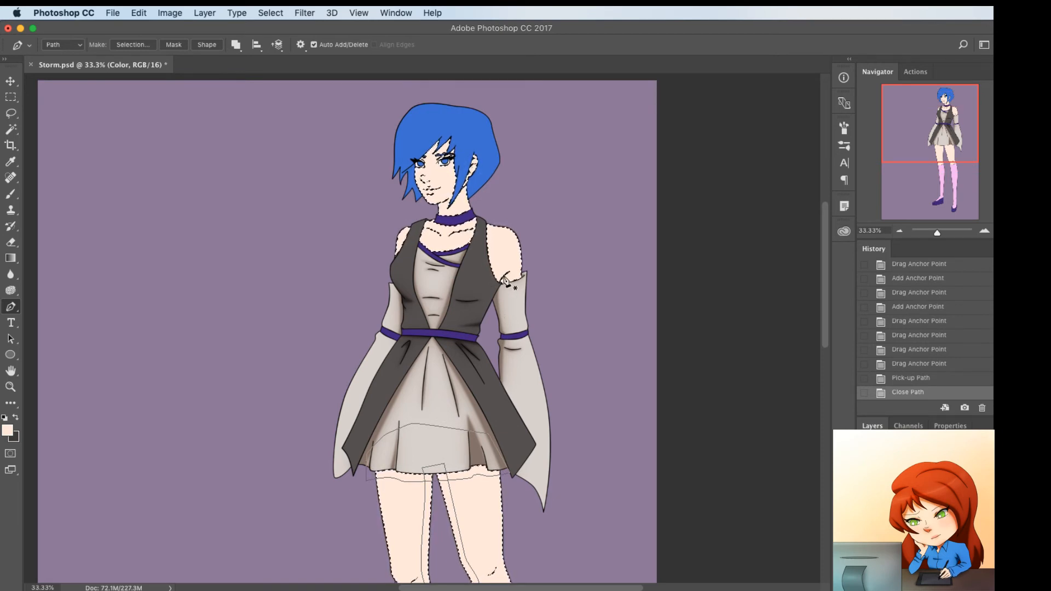
key("super+equal")
key("super+equal")
scroll(498, 319, "up", 4)
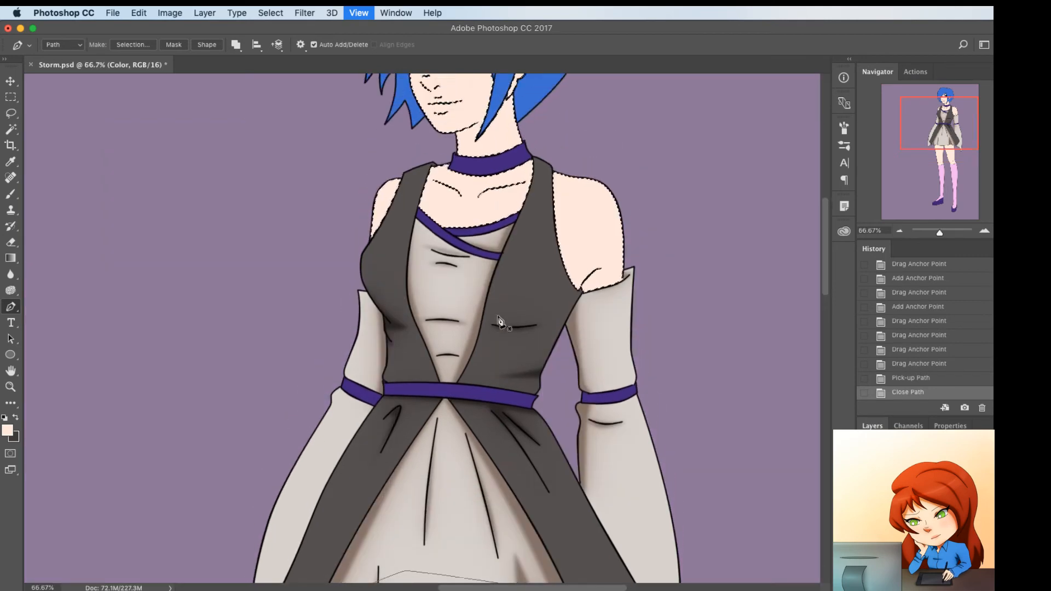
key("super+equal")
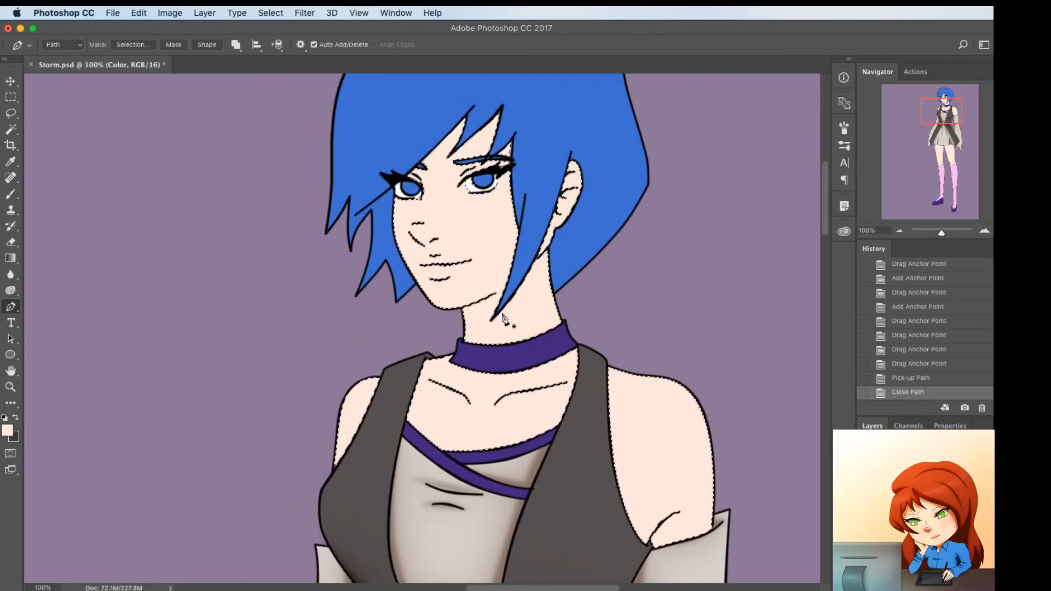
scroll(438, 274, "up", 3)
left_click(373, 255)
left_click(439, 224)
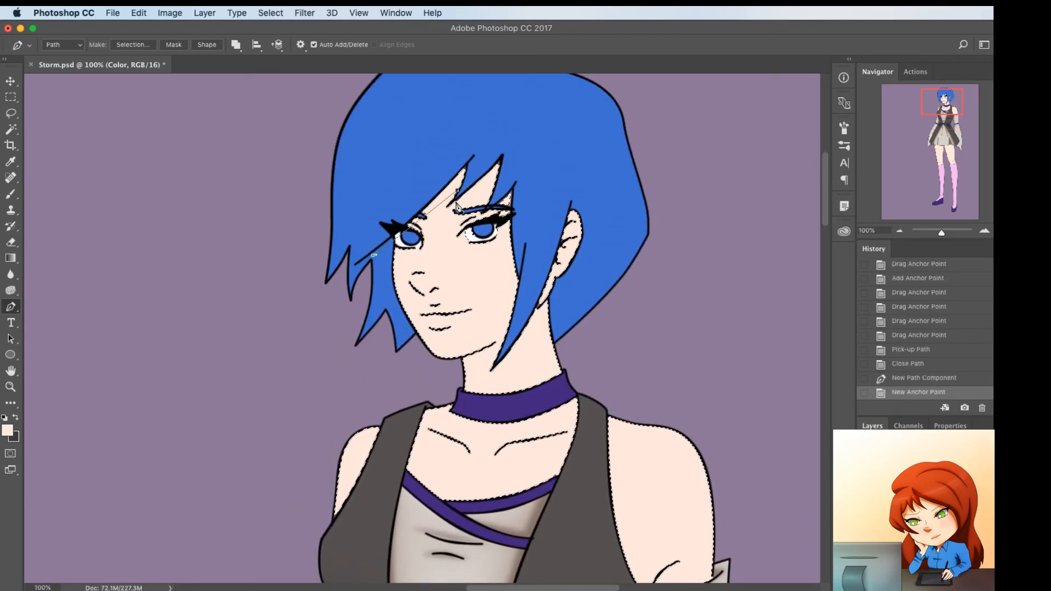
left_click(457, 191)
left_click(496, 183)
left_click(474, 225)
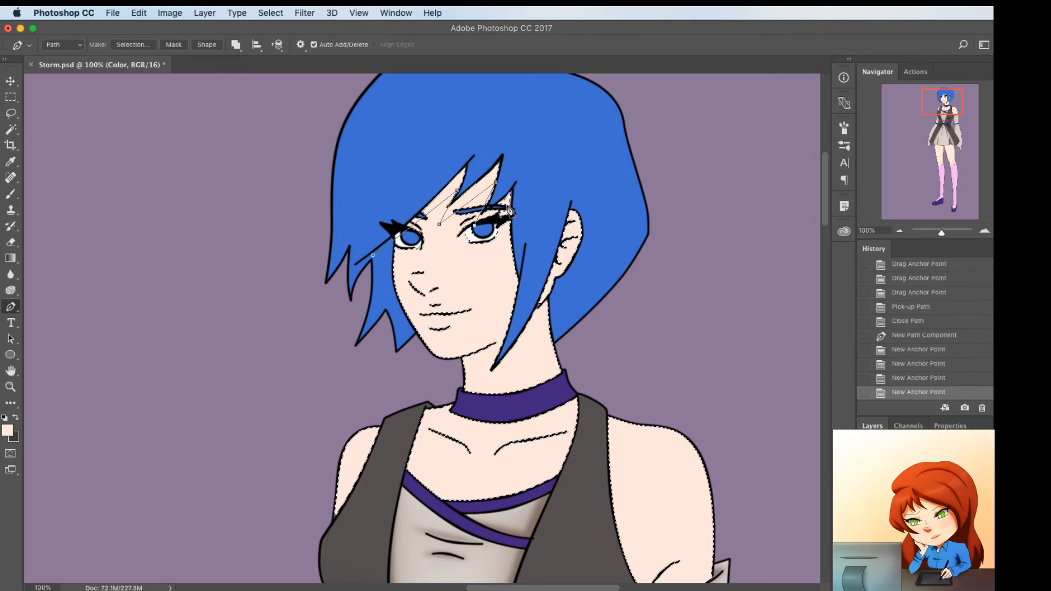
Continue the face shading path down the cheek beside the hair, loop it back through the hair above the bangs and close it
left_click(540, 304)
left_click(507, 204)
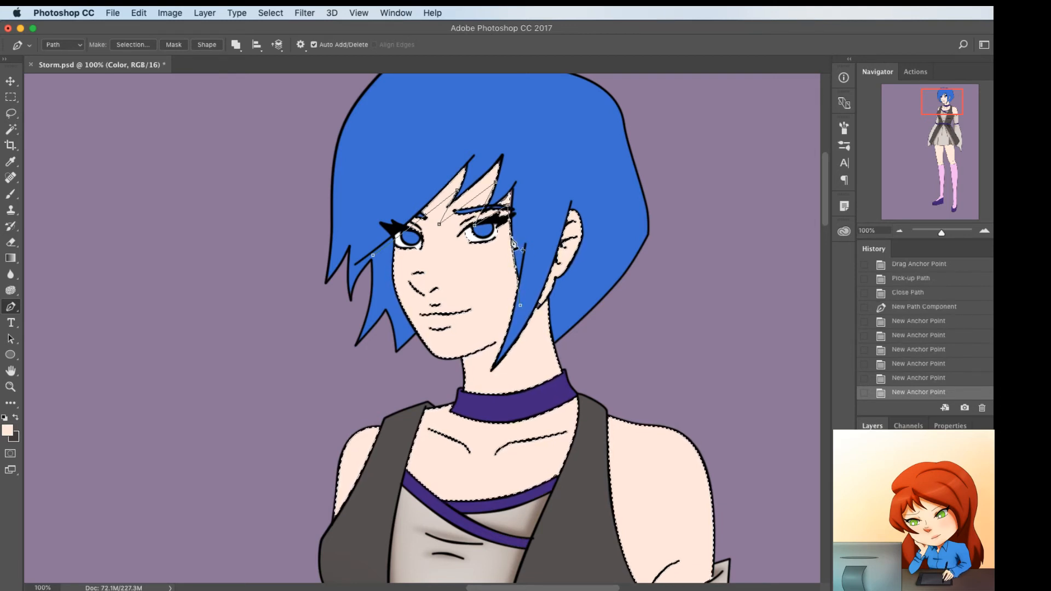
left_click(508, 248)
left_click(530, 201)
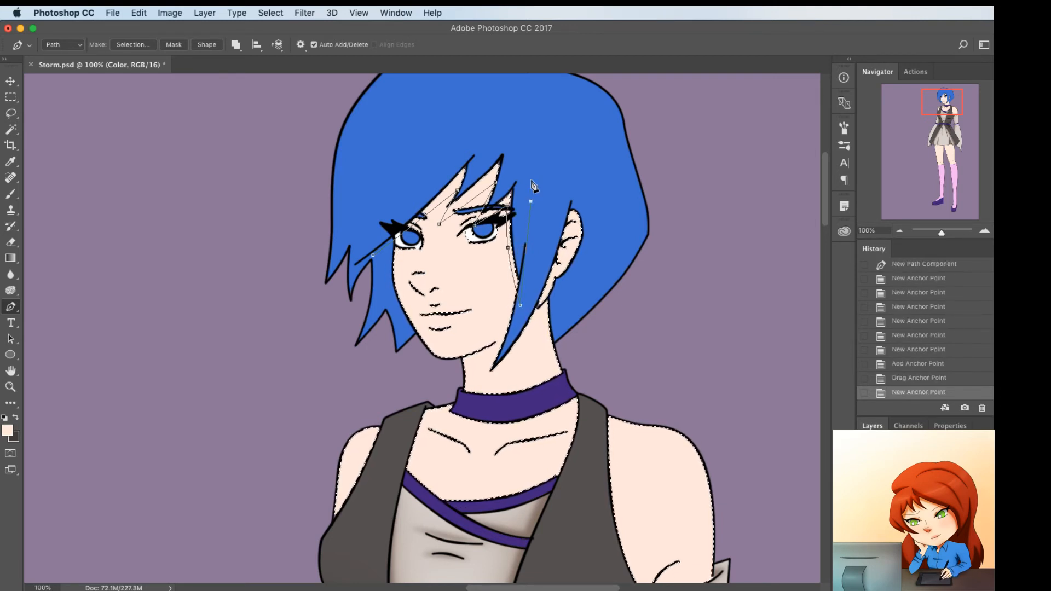
left_click(523, 136)
left_click_drag(463, 126, 458, 128)
left_click_drag(392, 175, 385, 183)
left_click(373, 255)
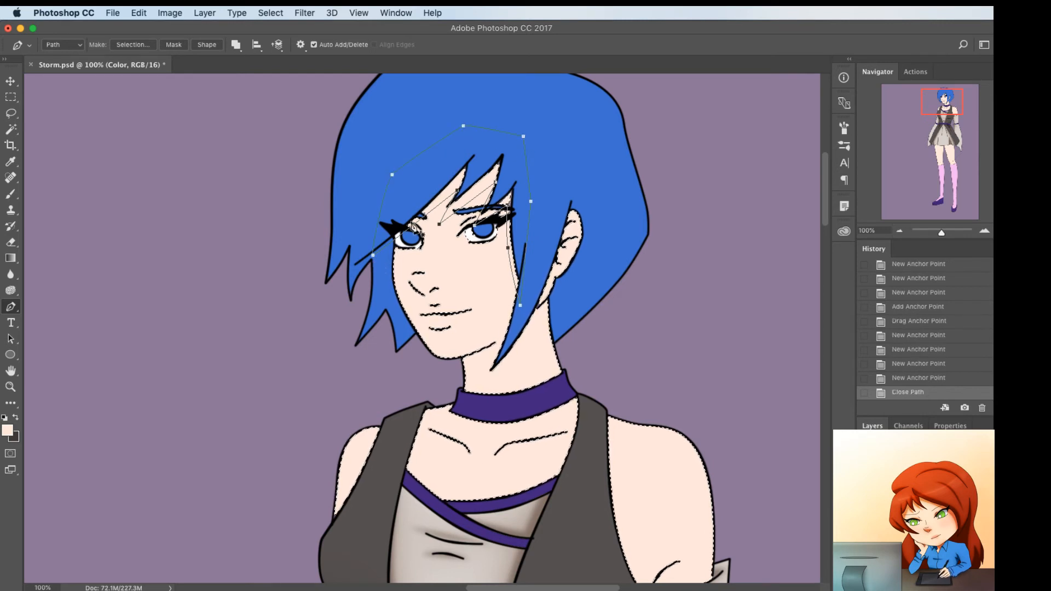
Curve the face path's inner edge around the eyebrows and the skin gaps between the pointed bangs
left_click(415, 225)
left_click_drag(411, 230, 391, 201)
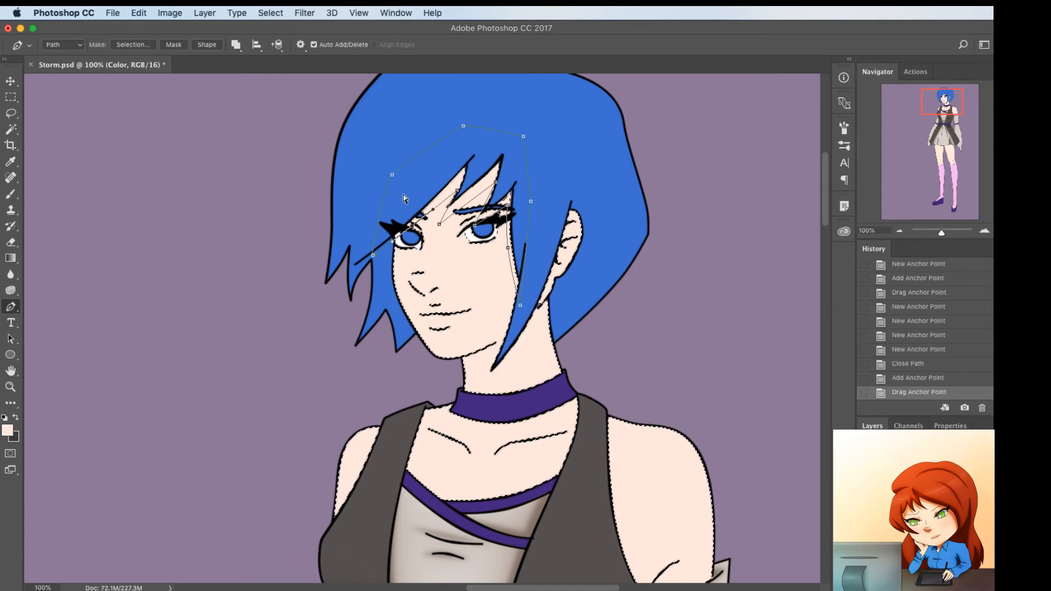
left_click(455, 209)
left_click_drag(454, 210, 496, 218)
left_click(474, 190)
Outline the inner ear folds with a small shading path and adjust the face path's edge beside the eye
left_click(580, 222, "super")
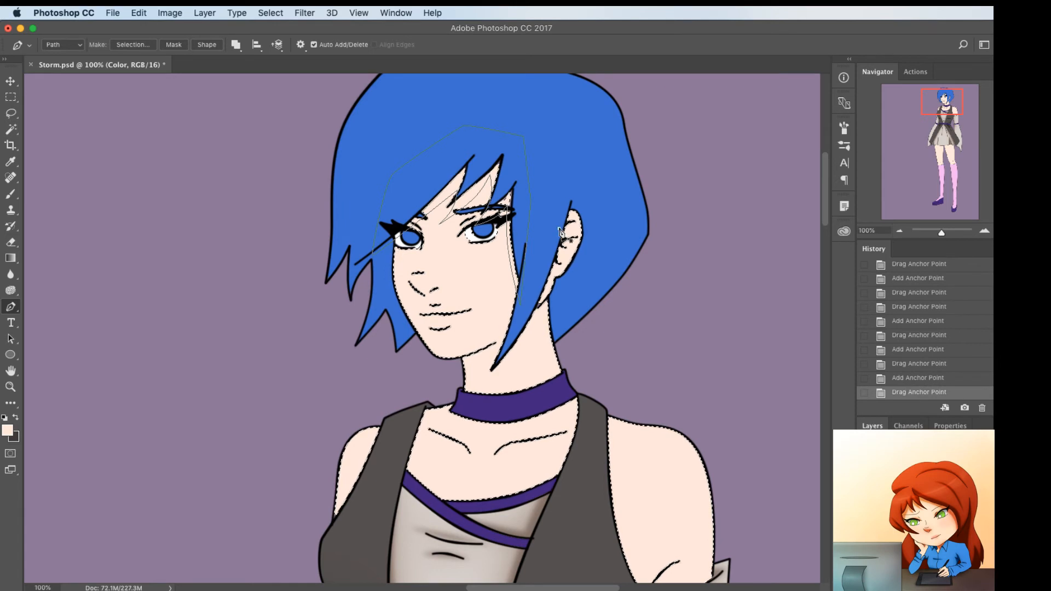
left_click(574, 220)
left_click(559, 228)
left_click(557, 241)
mouse_move(566, 231)
left_mouse_down()
mouse_move(547, 253)
mouse_move(562, 242)
left_mouse_up()
left_click(577, 239)
left_click(567, 241)
left_click(563, 246)
left_click(508, 237, "super")
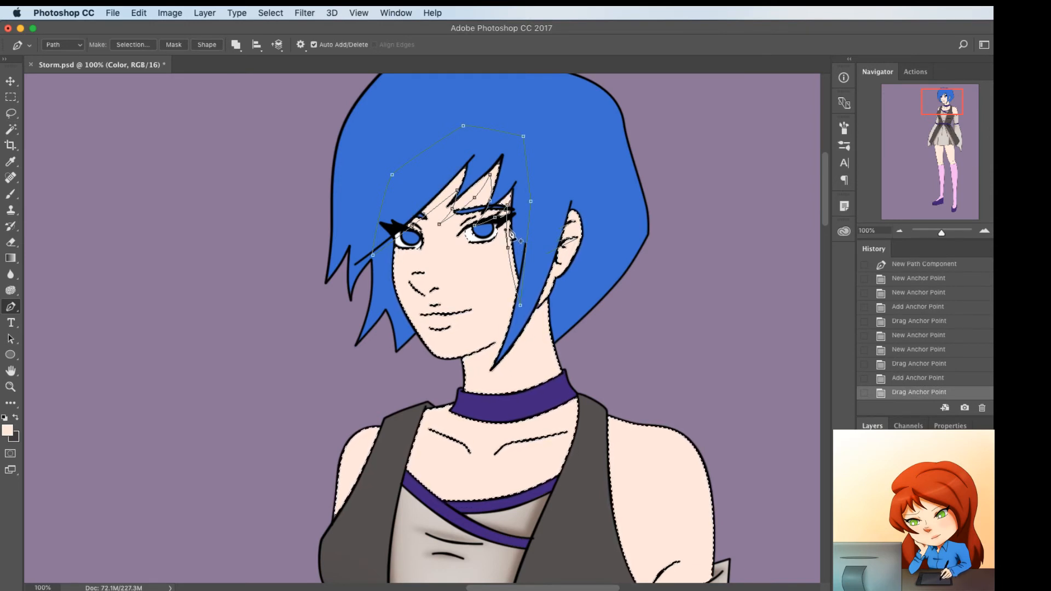
Draw a closed shading path under the nose from one nostril line to the other, bending its edges
left_click(410, 280)
left_click(440, 287)
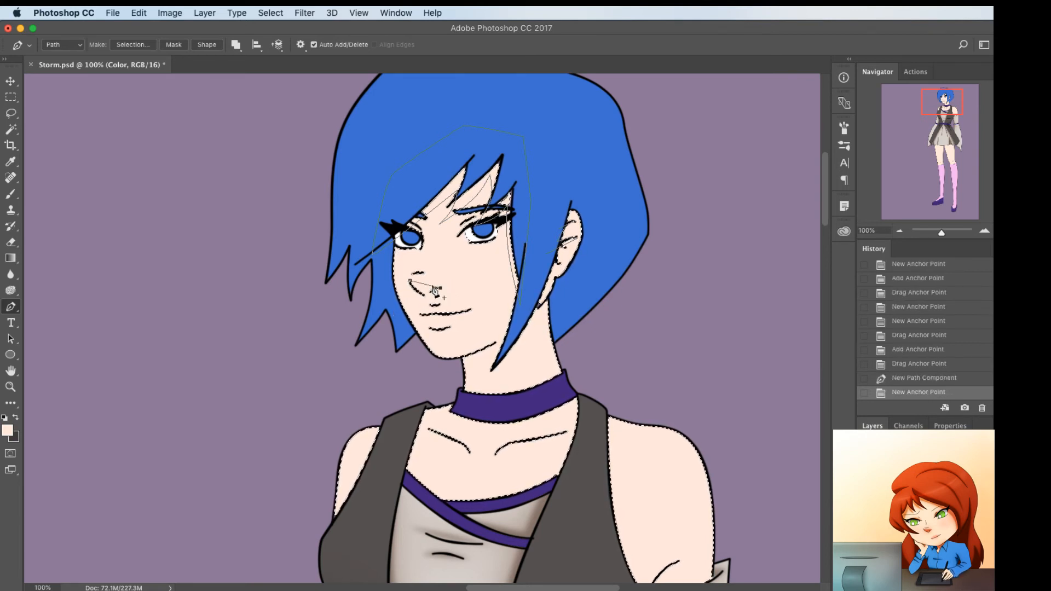
left_click(432, 286)
left_click_drag(439, 285, 424, 296)
left_click(409, 280)
left_click(421, 283)
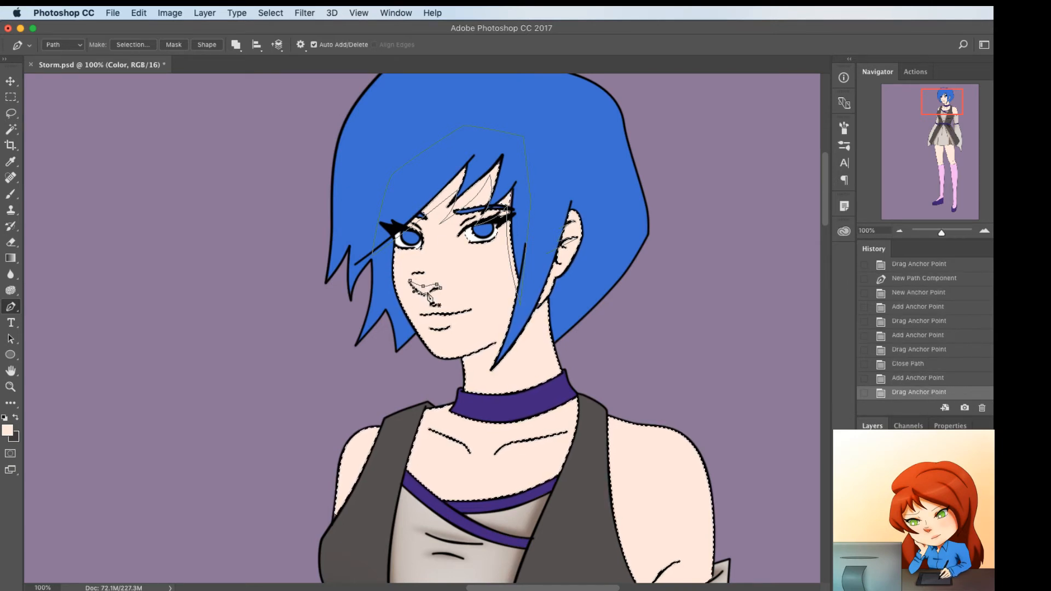
Refine the nose path's lower edge so it curves along the nostril and nose-tip lines
left_click(425, 298)
left_click_drag(342, 255, 340, 260)
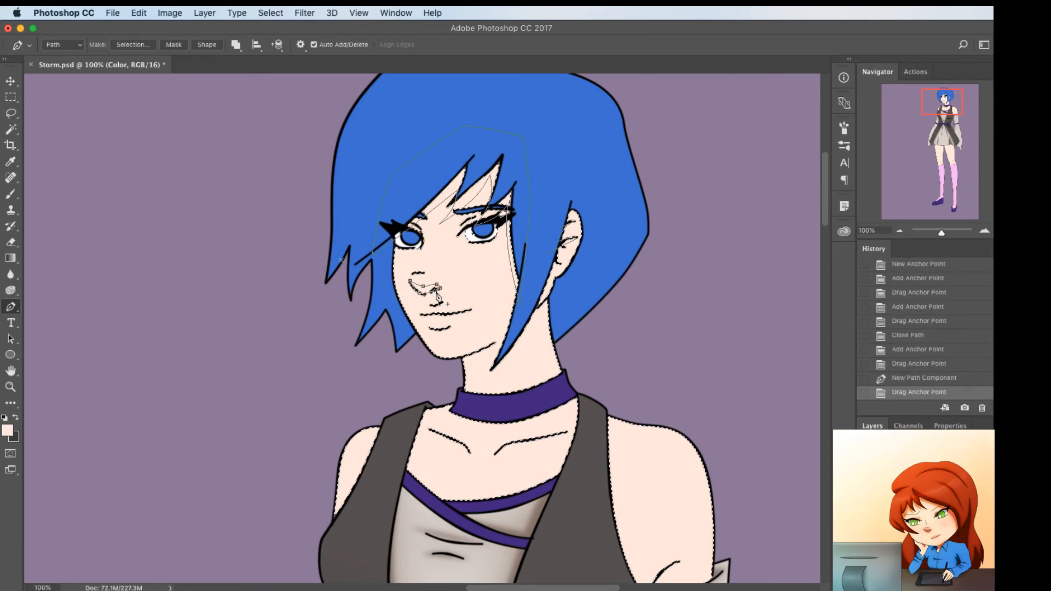
left_click(436, 292)
left_click_drag(435, 291, 431, 293)
left_click(429, 295)
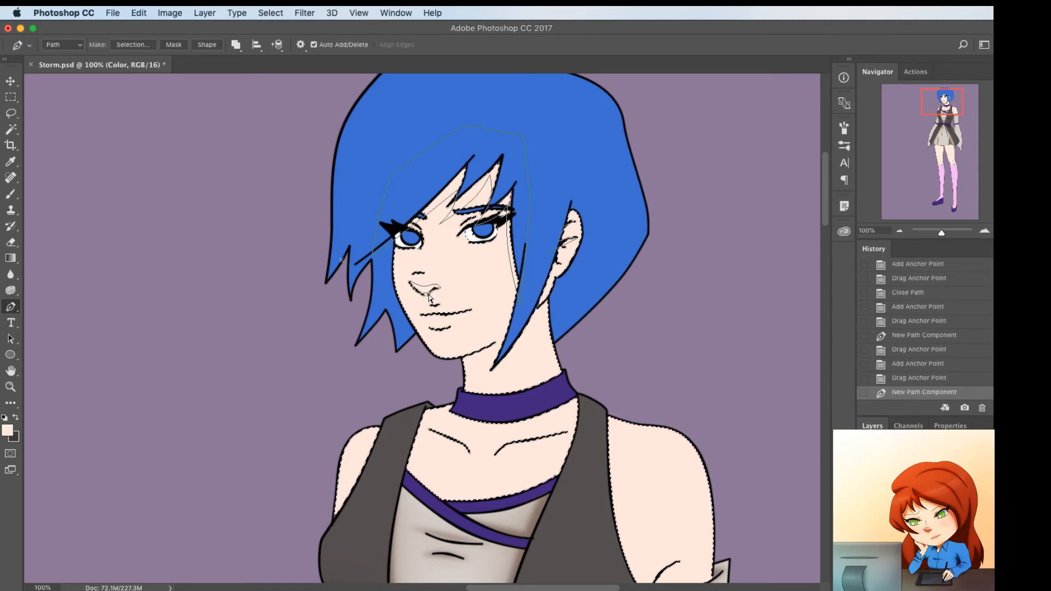
key("super+z")
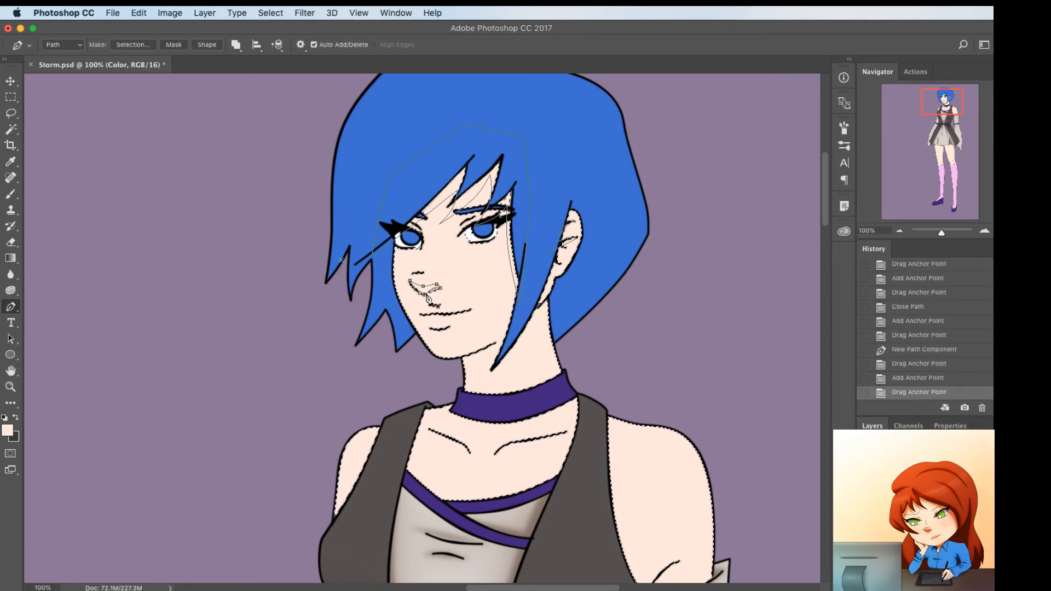
left_click_drag(427, 300, 429, 309)
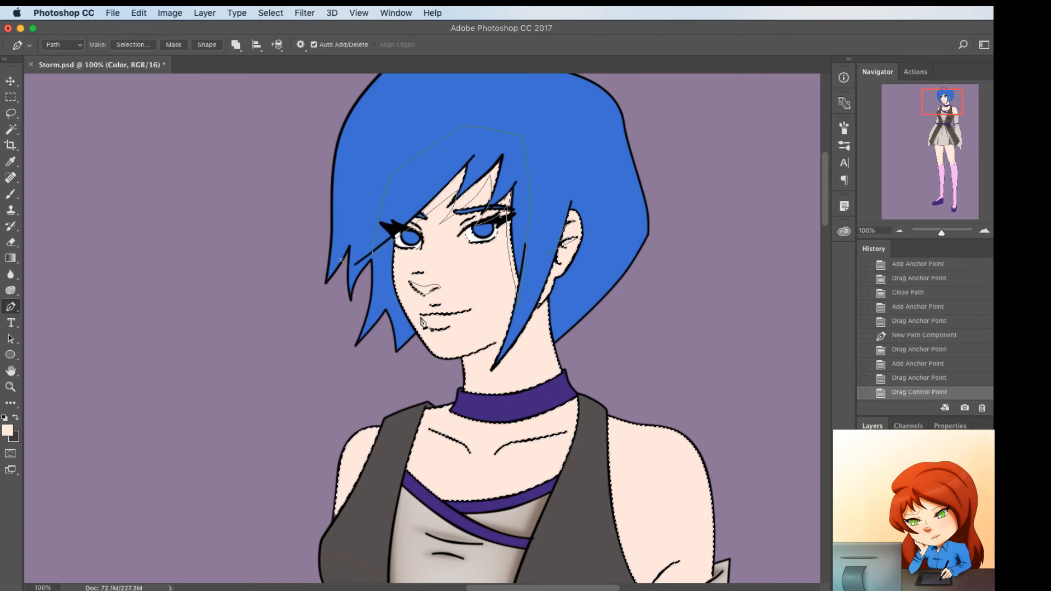
Draw a thin shading path beneath the lower lip and curve both of its edges along the lip line
left_click(447, 330)
left_click(456, 326)
left_click(443, 328)
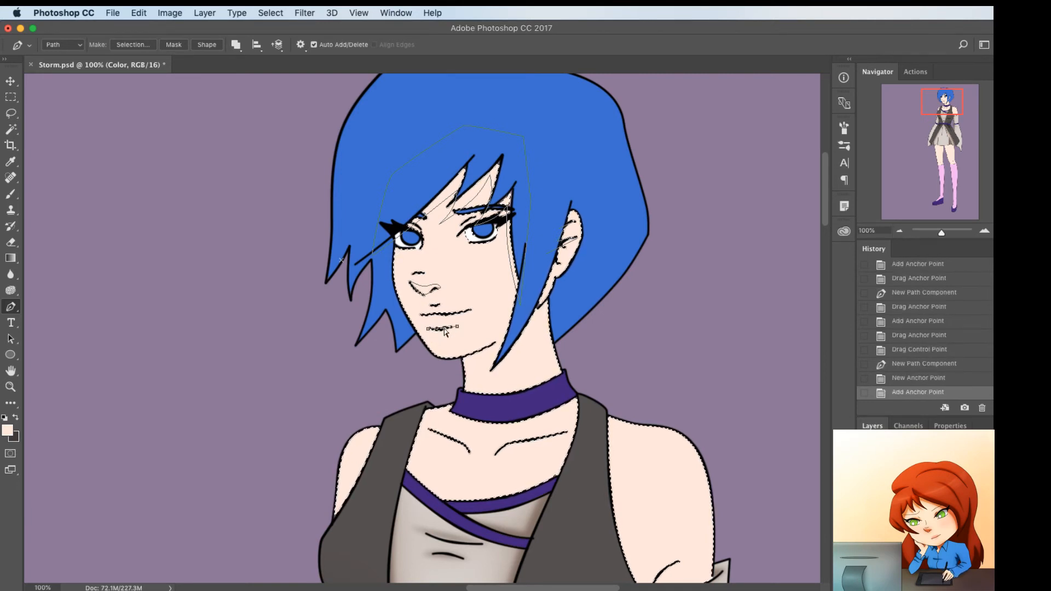
left_click_drag(440, 331, 453, 325)
left_click(453, 325)
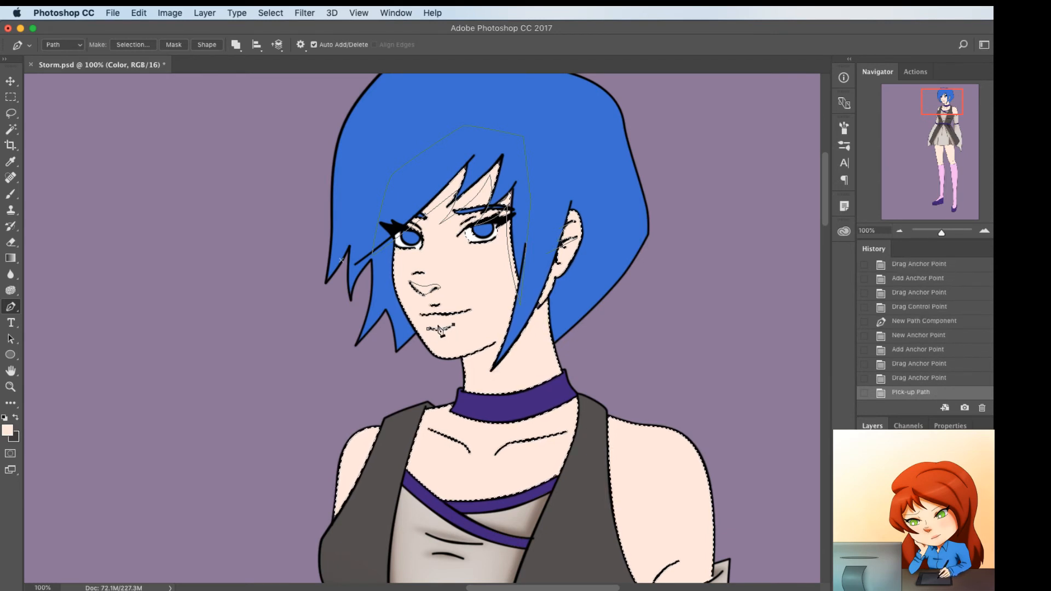
left_click(439, 329)
key("super+z")
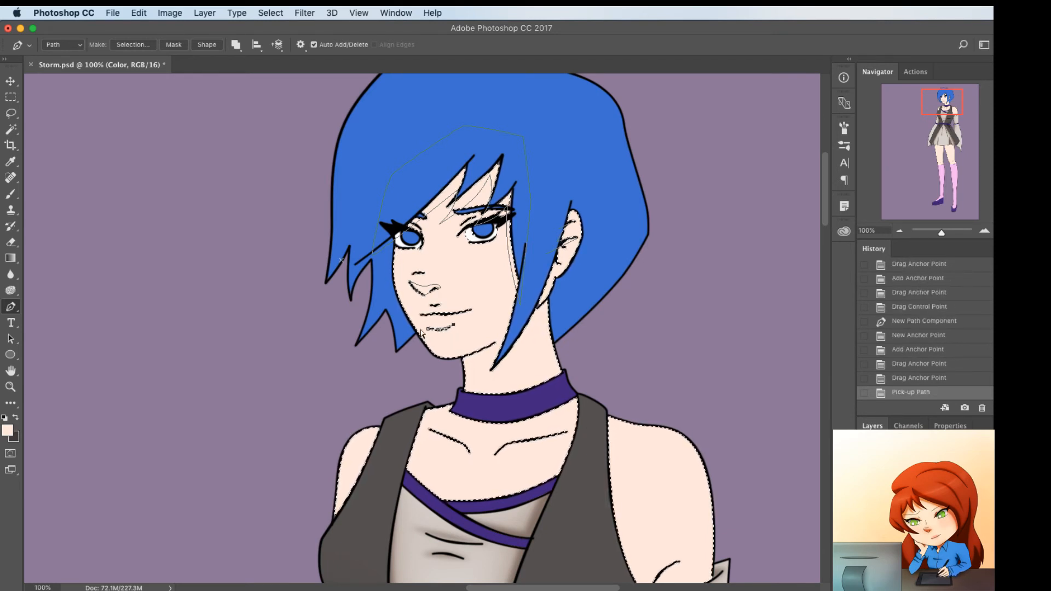
mouse_move(426, 329)
left_mouse_down()
mouse_move(405, 328)
mouse_move(442, 333)
left_mouse_up()
left_click(429, 328)
left_click(440, 327)
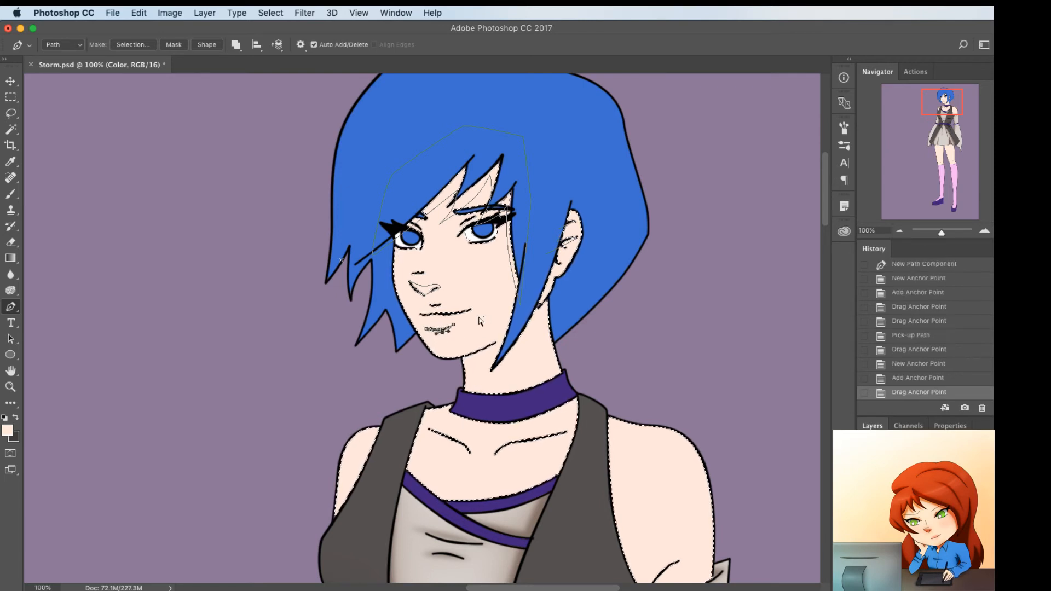
left_click(481, 320, "super")
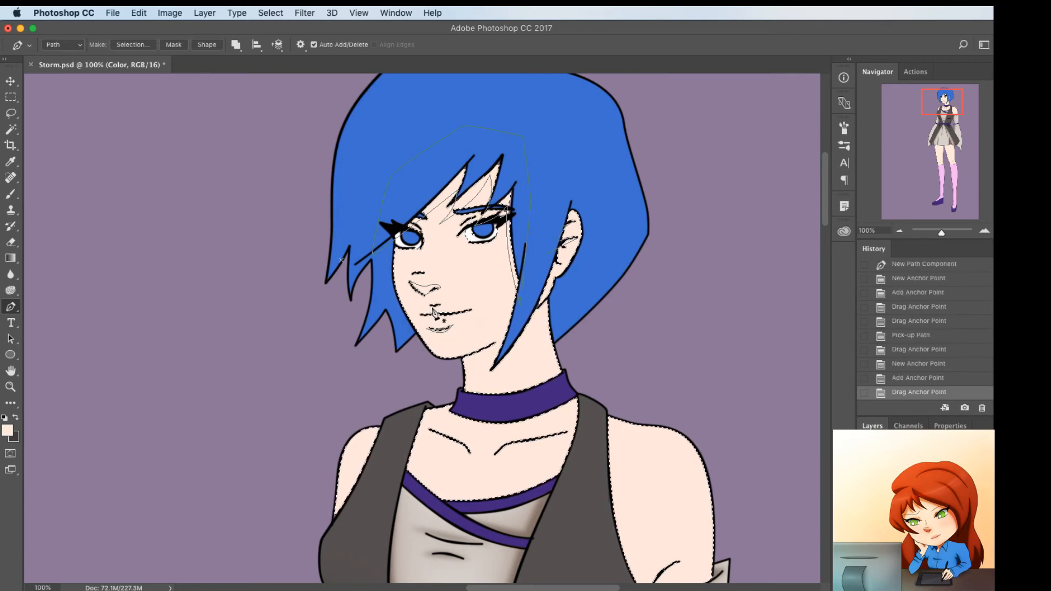
Start a neck shading path below the ear and extend it down the back edge of the neck to the choker
left_click(550, 296)
left_click(530, 316)
left_click(560, 300)
left_click(539, 307)
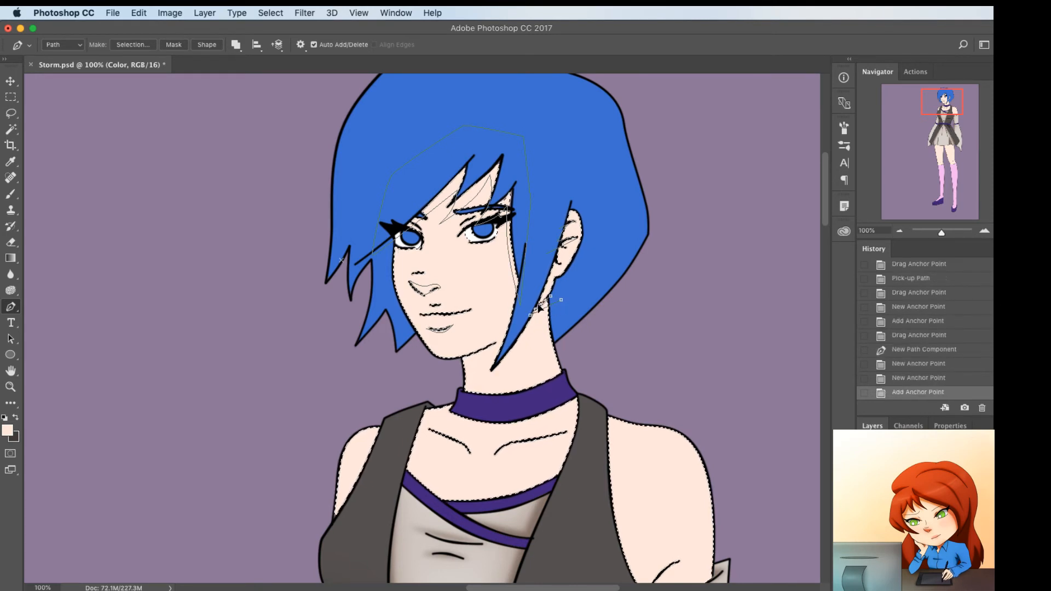
left_click_drag(537, 305, 565, 392)
left_click(551, 304)
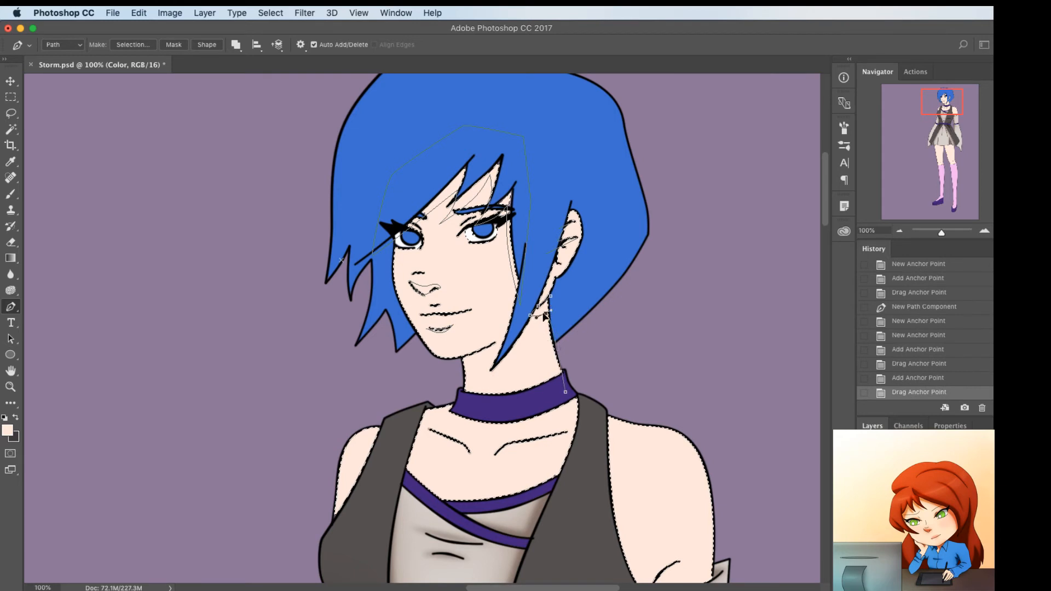
Bend the neck path's inner edge along the neck and close it through the hair behind the neck
left_click(553, 341)
left_click_drag(541, 313, 549, 340)
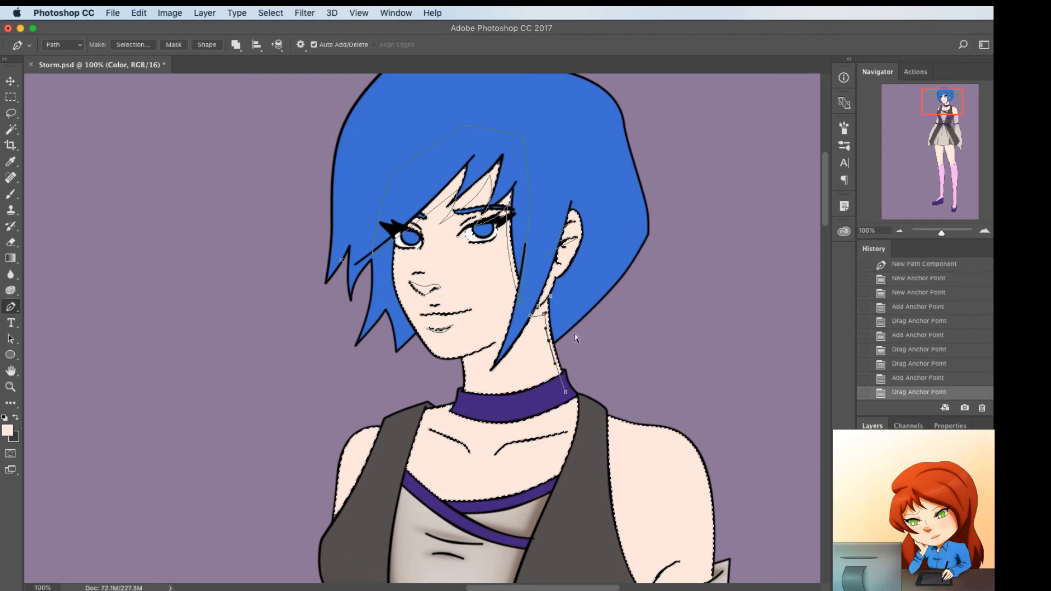
left_click(579, 331)
left_click(557, 289)
left_click(550, 296)
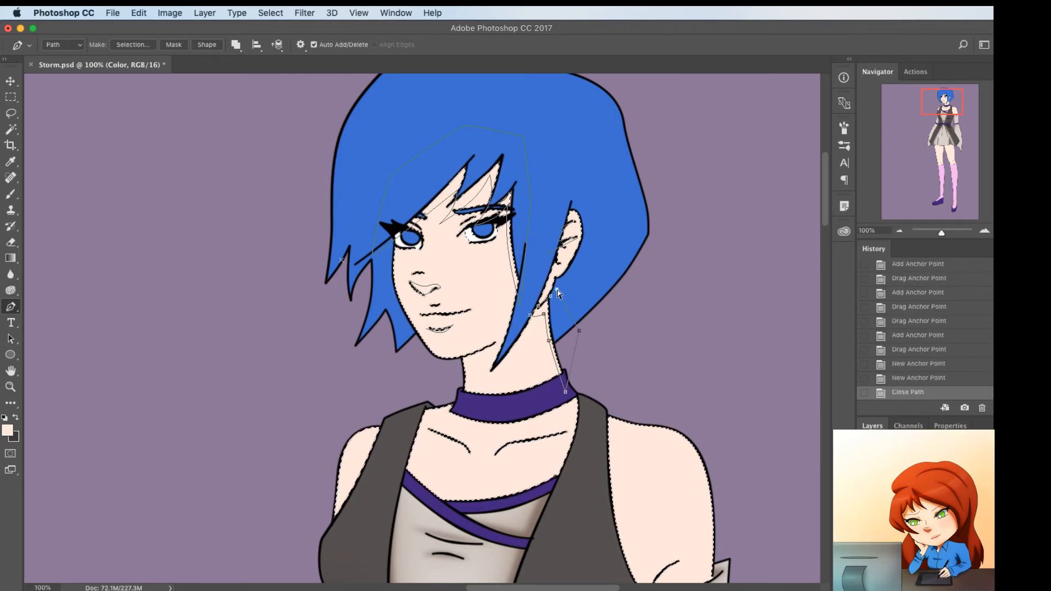
Draw a closed shading path along the long hair lock from above the ear down onto the neck
left_click(572, 194)
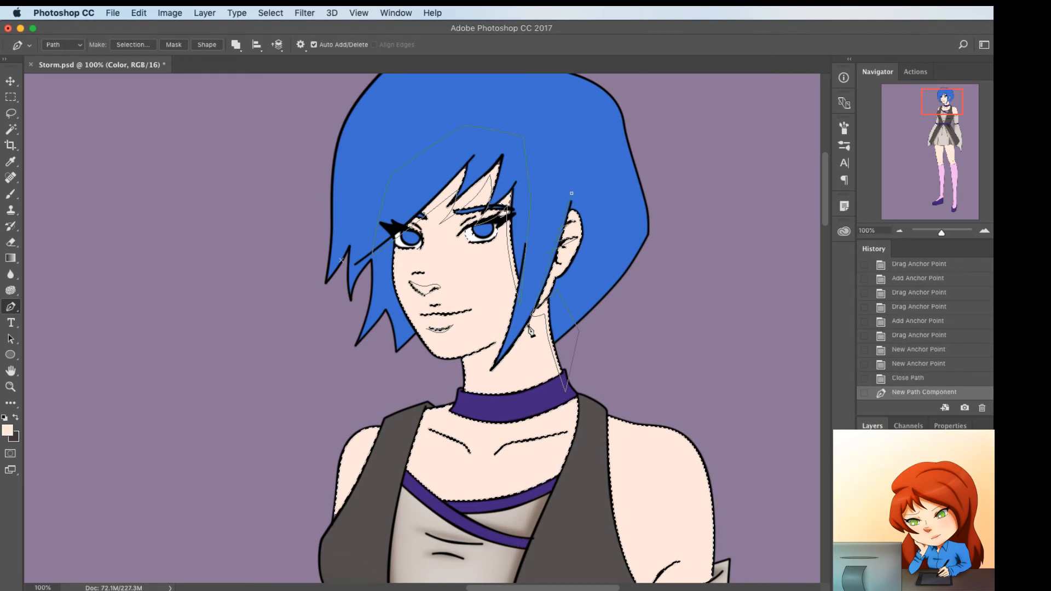
left_click(528, 325)
key("super+z")
left_click(501, 379)
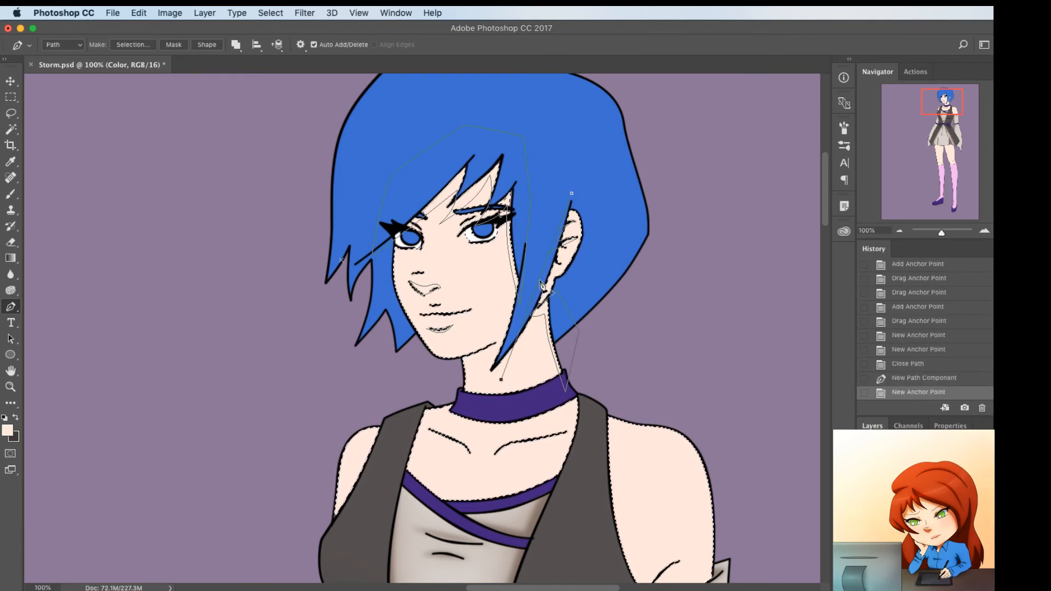
left_click(540, 281)
left_click_drag(554, 277, 552, 276)
left_click_drag(572, 196, 587, 193)
left_click(527, 319)
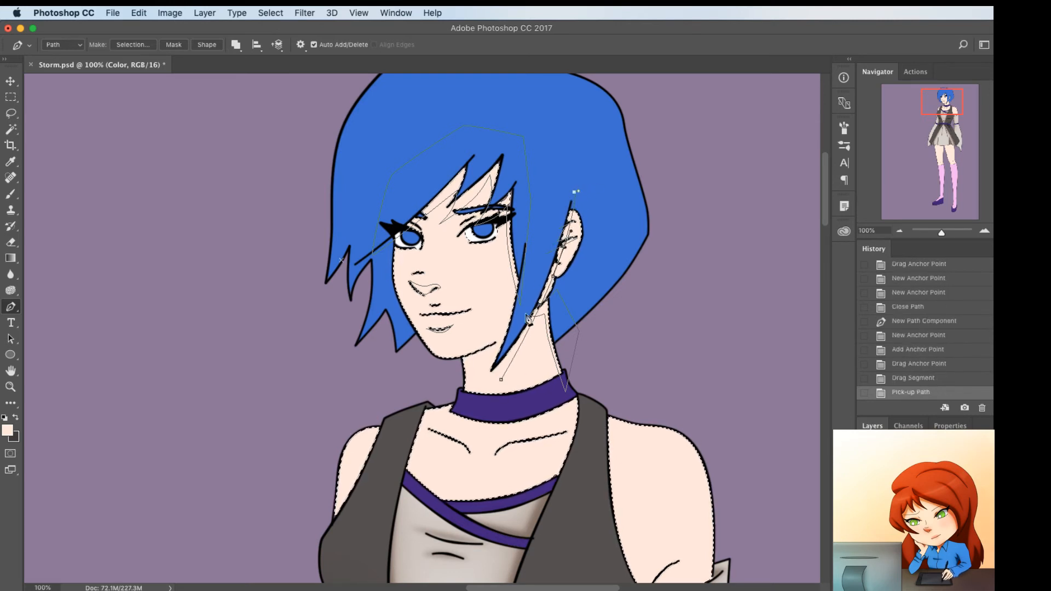
left_click(501, 381)
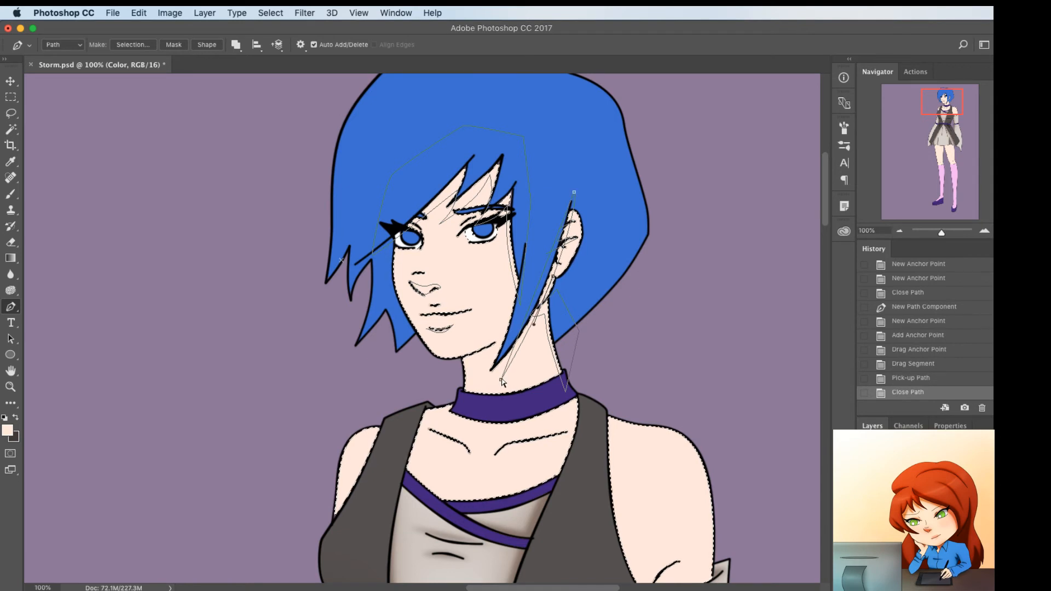
Lower the hair lock path's tip on the neck and fit its edges to the lock's outline
left_click_drag(501, 378, 493, 383)
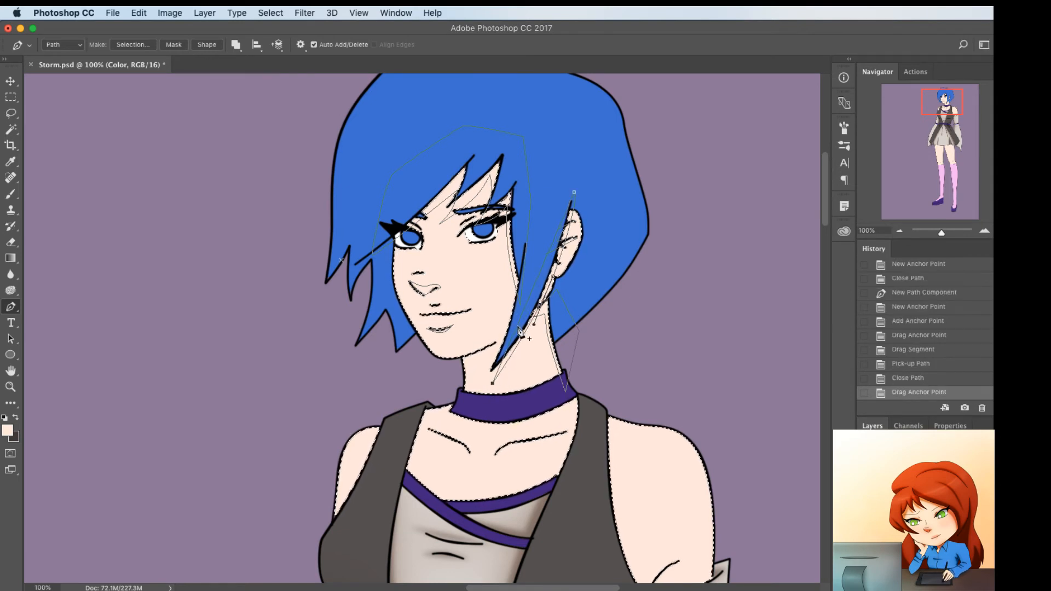
left_click(517, 327)
left_click_drag(517, 327, 551, 290)
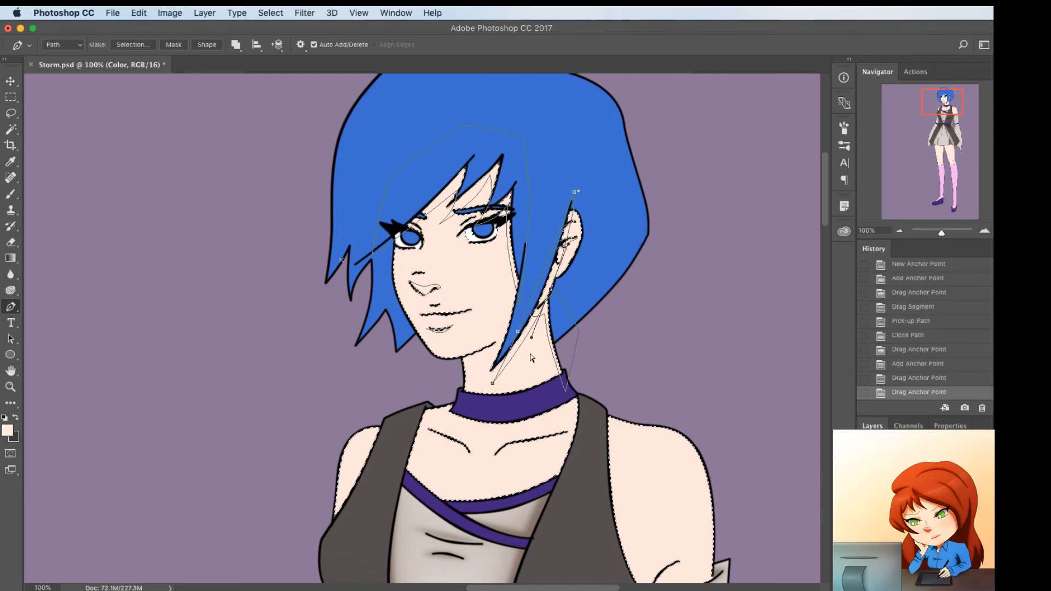
Outline a shadow path under the chin along the jawline and curve its lower edge across the neck
left_click(500, 350)
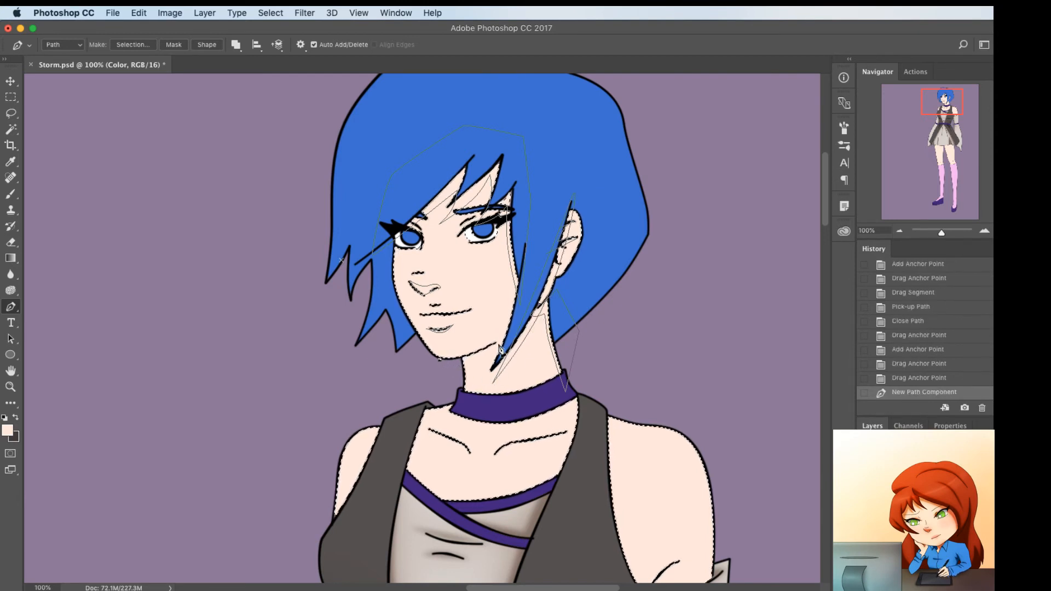
left_click(499, 343)
left_click(443, 387)
left_click(471, 350)
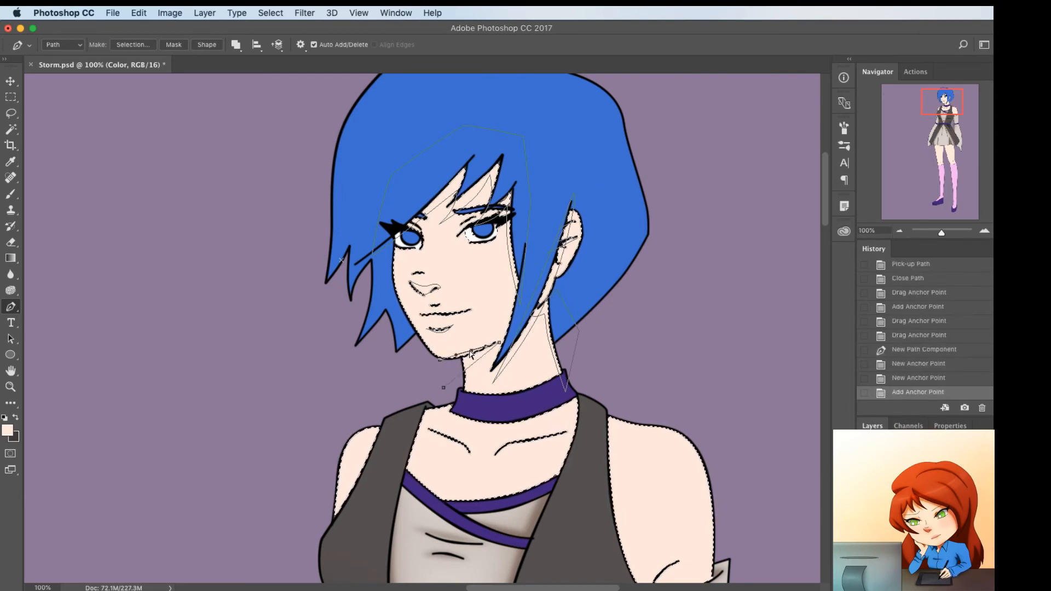
left_click_drag(471, 353, 468, 375)
left_click(470, 369)
left_click_drag(499, 343, 506, 337)
left_click(436, 408, "super")
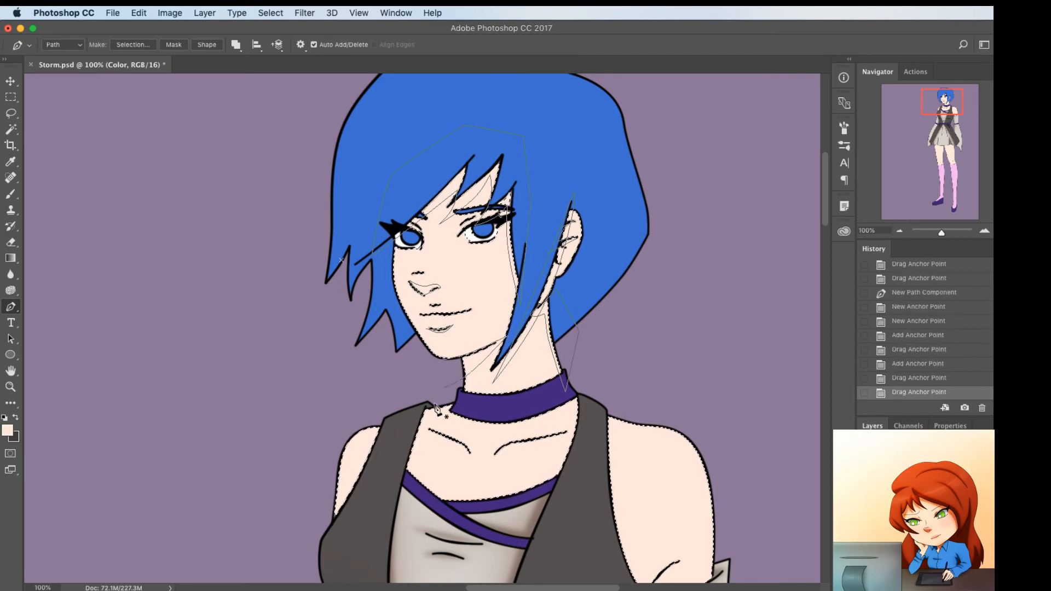
Draw a thin closed shading path along the collarbone nearer the small shoulder and bend both edges to its line
scroll(633, 369, "down", 1)
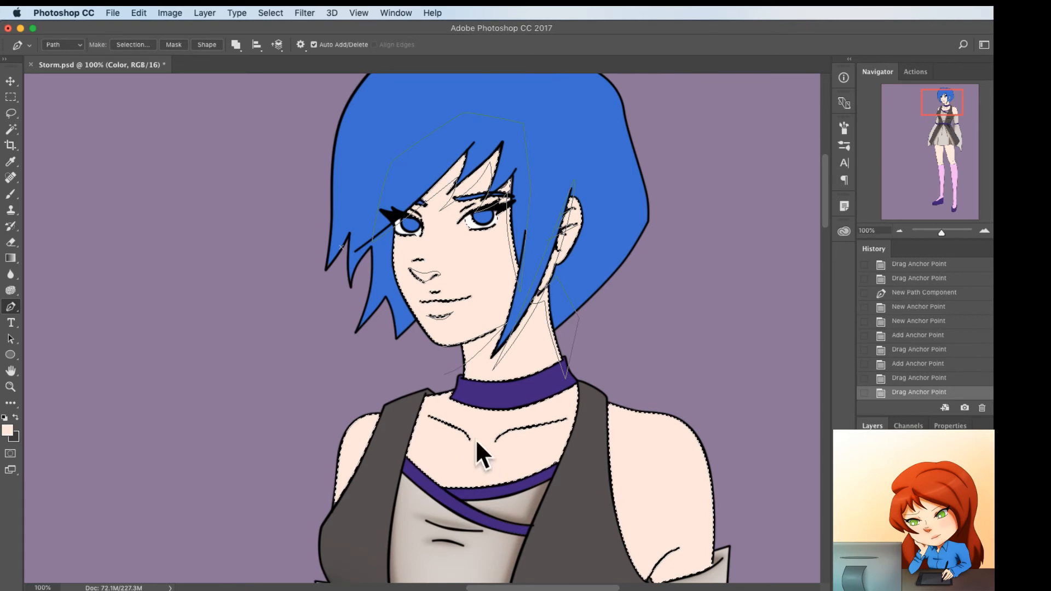
left_click(428, 416)
left_click_drag(469, 440, 466, 432)
left_click(458, 434)
left_click(429, 417)
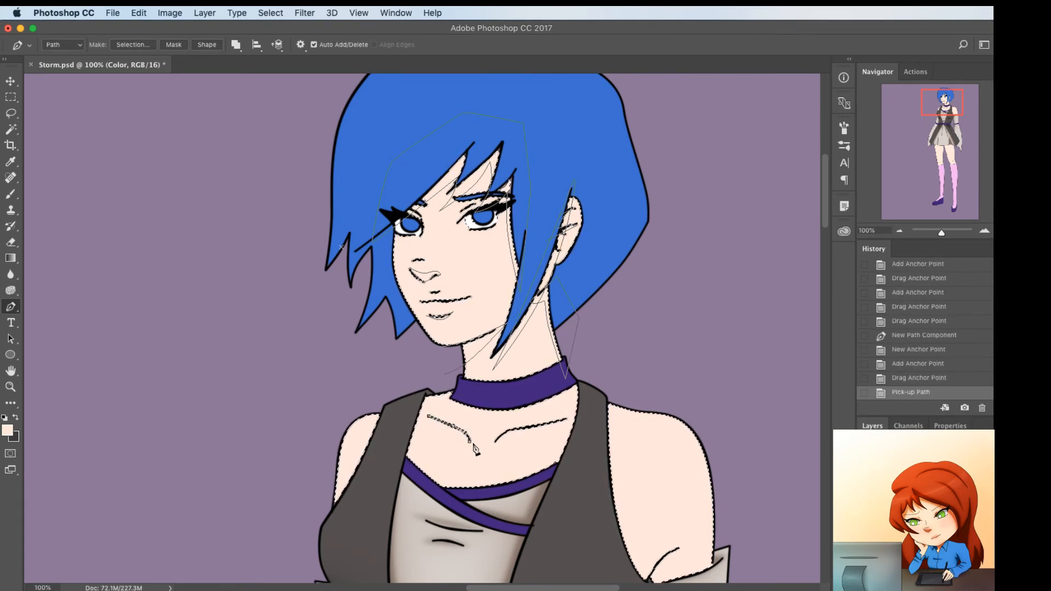
left_click(469, 440)
left_click(452, 434)
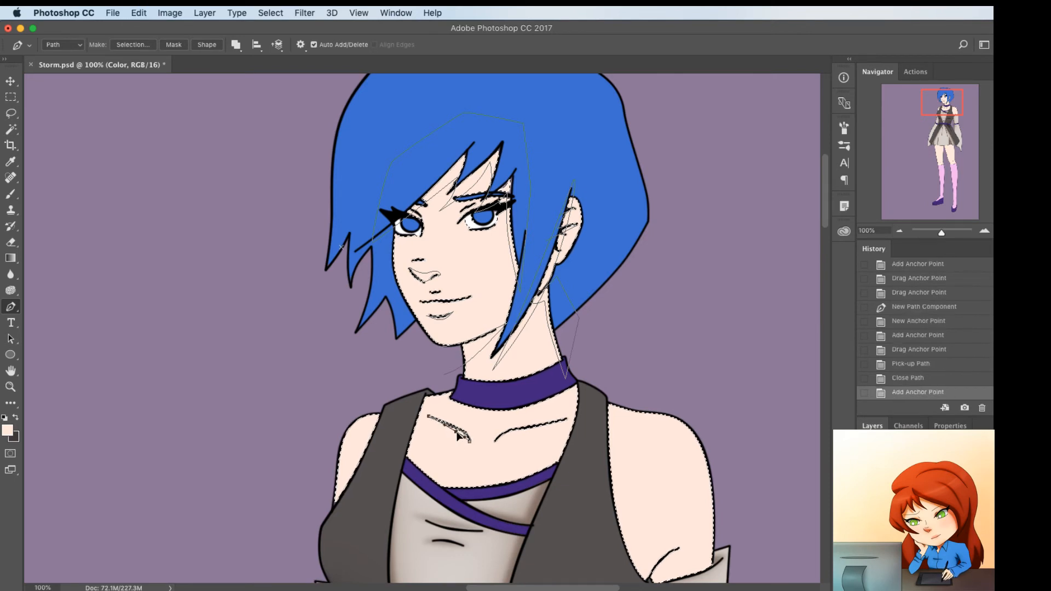
left_click_drag(456, 433, 455, 430)
Draw a matching thin closed path along the other collarbone and bend it to follow the line
left_click(495, 441)
left_click(567, 419)
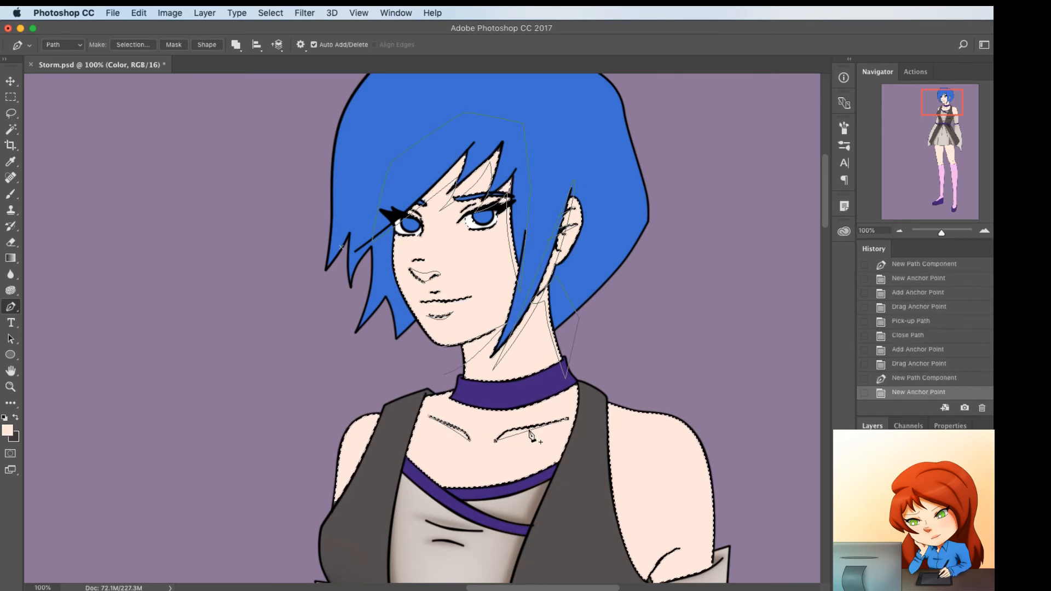
left_click(529, 430)
mouse_move(530, 431)
left_mouse_down()
mouse_move(509, 429)
mouse_move(536, 423)
mouse_move(512, 431)
left_mouse_up()
left_click(539, 425)
left_click(496, 443)
left_click(511, 432)
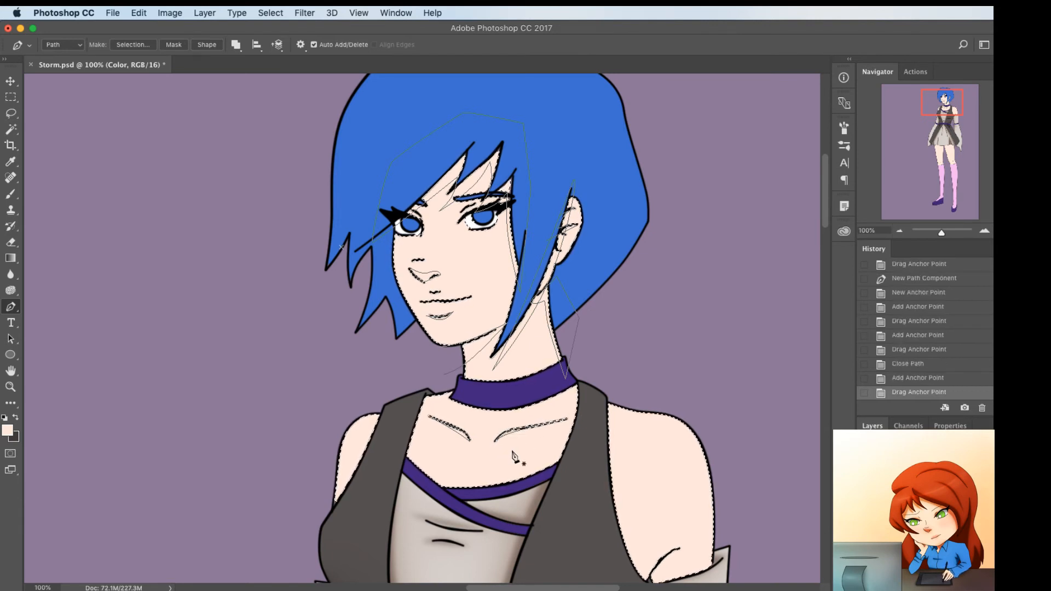
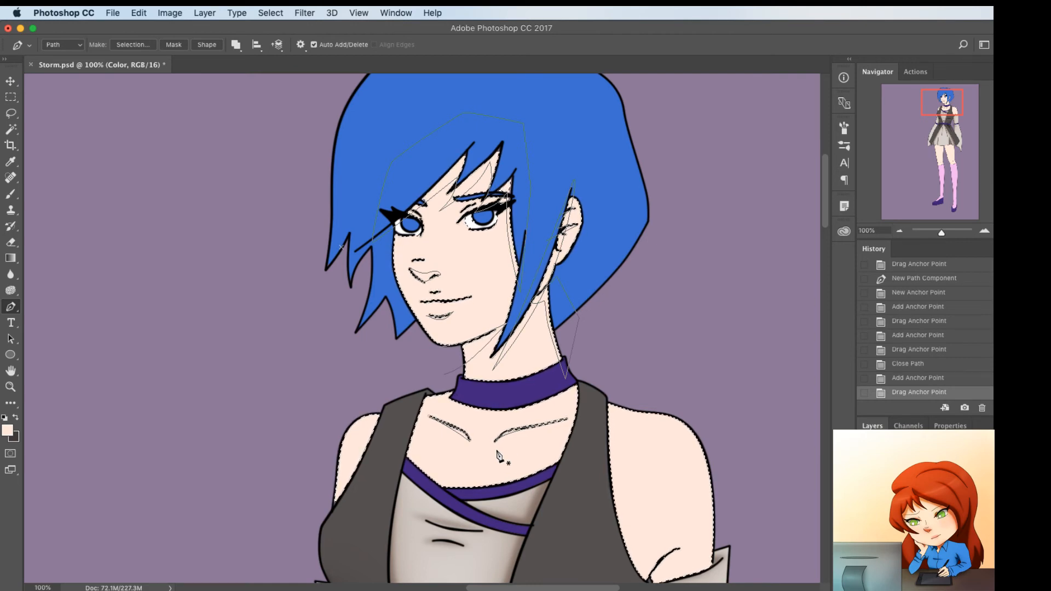
Outline a closed shadow path around the choker, curving its lower edge just beneath the band and its upper edge across it
scroll(429, 405, "down", 1)
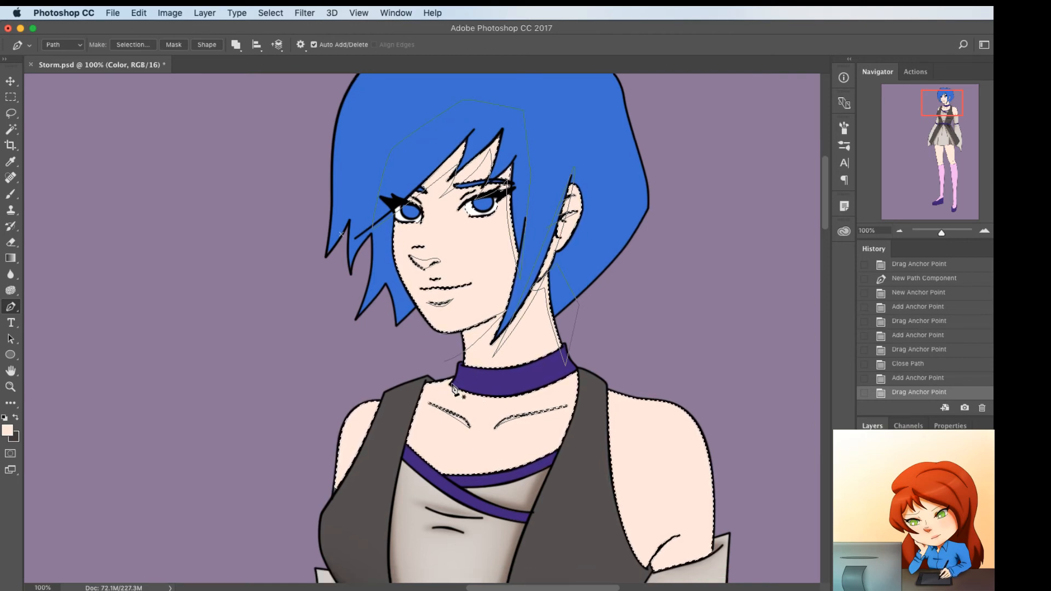
left_click(450, 385)
left_click(582, 373)
left_click(507, 394)
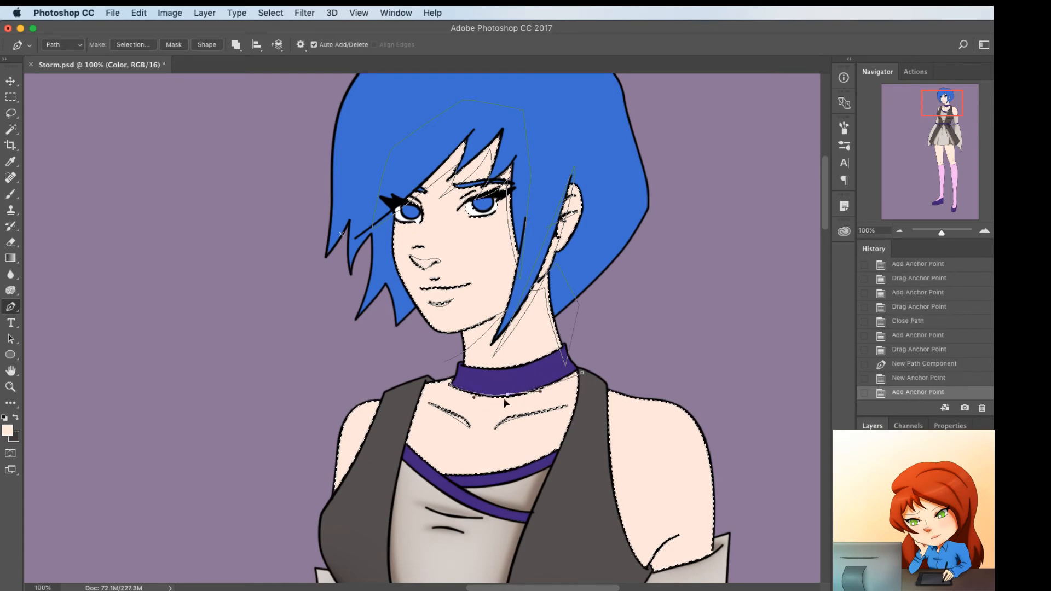
left_click_drag(504, 401, 508, 399)
left_click(544, 368)
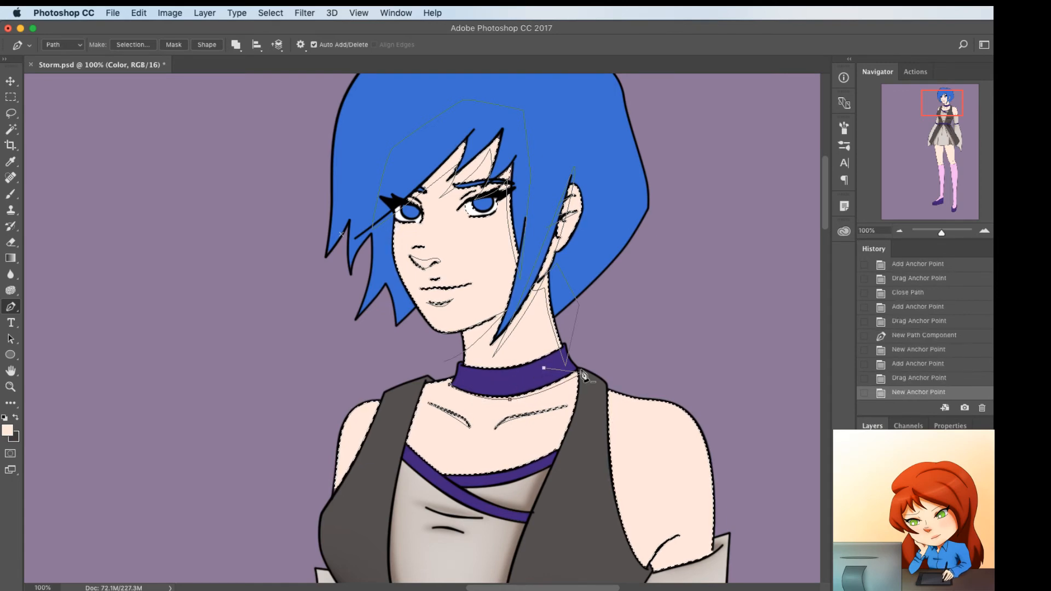
left_click(572, 372)
left_click_drag(579, 369, 582, 373)
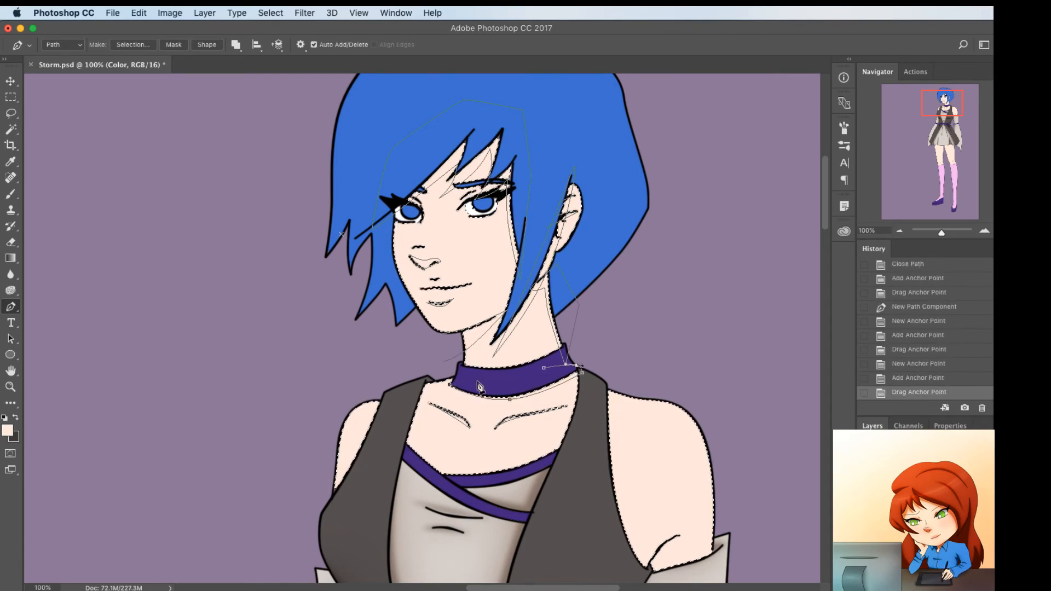
left_click(450, 384)
left_click_drag(495, 380, 496, 381)
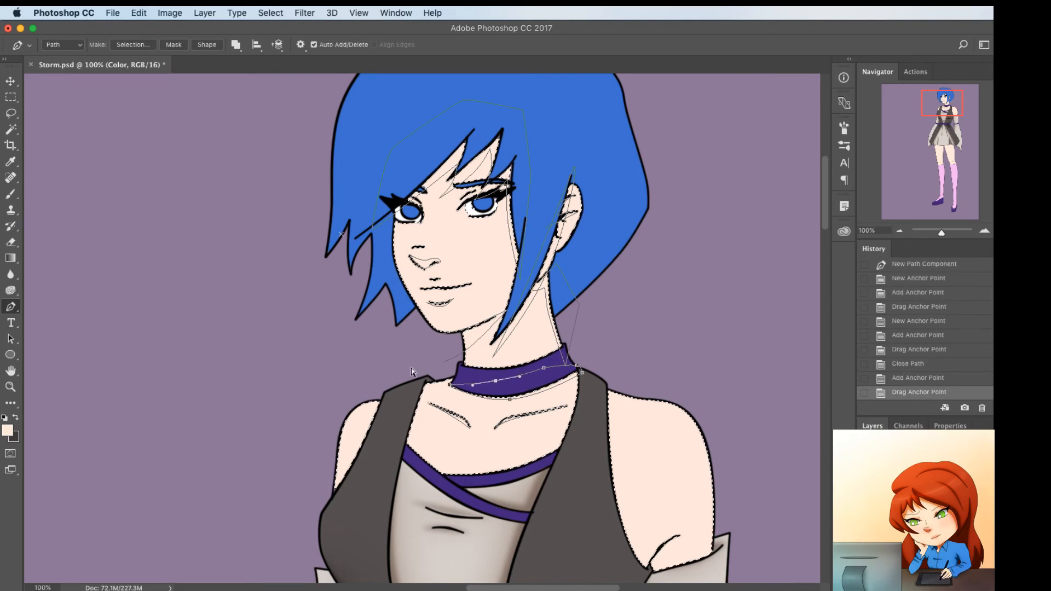
Draw a closed shadow path along the vest's neckline edge nearer the small shoulder, bending its skin-side edge to the vest
left_click(436, 379)
left_click(400, 460)
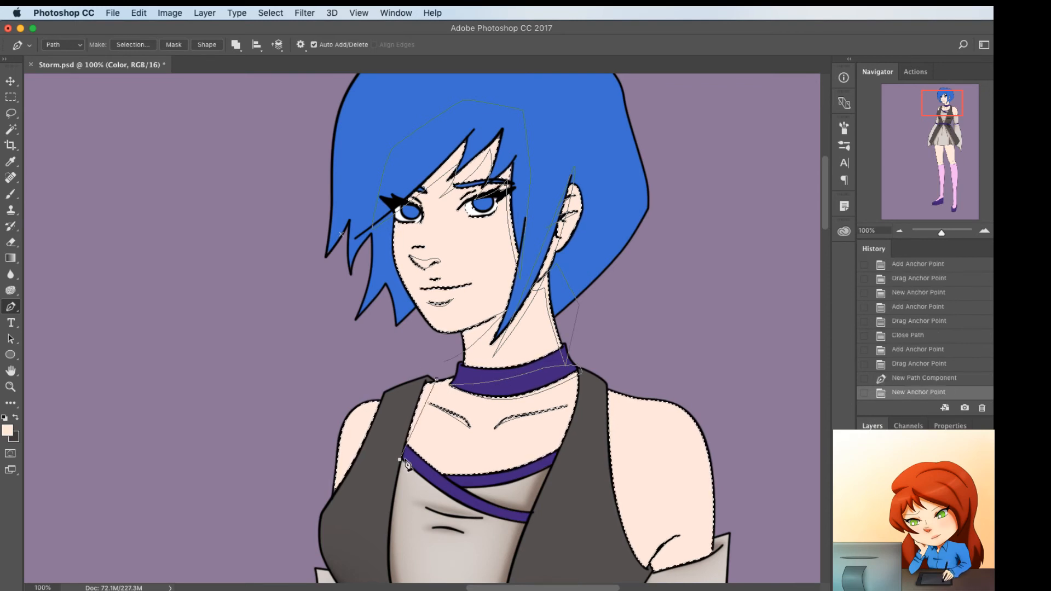
left_click(419, 416)
left_click_drag(418, 419, 421, 400)
left_click(395, 409)
left_click(413, 379)
left_click(436, 378)
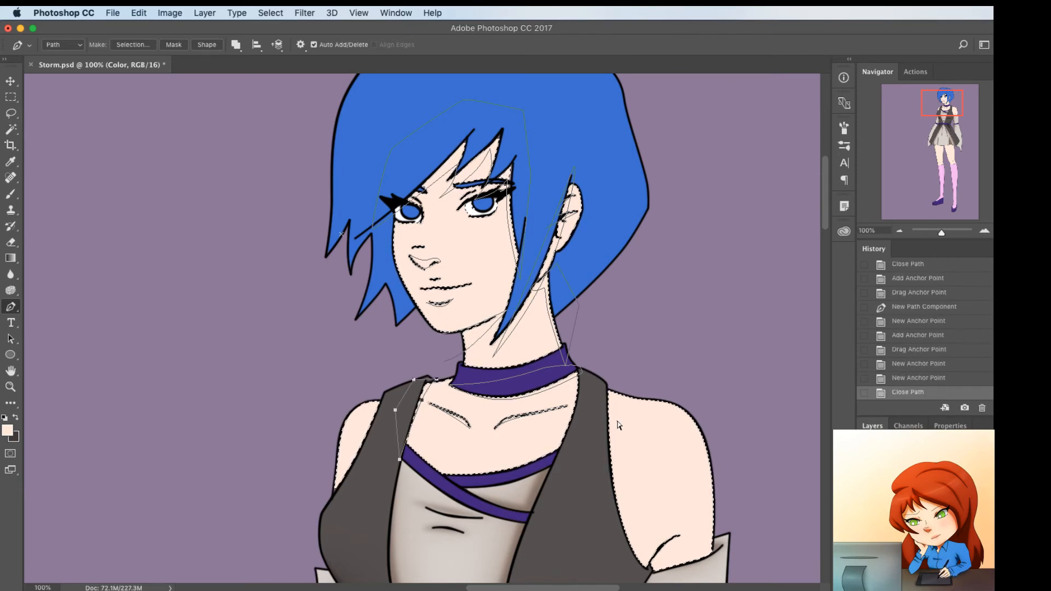
Outline a closed shadow path along the larger shoulder's armhole, curving it into the armpit crease and closing it over the vest
scroll(618, 425, "down", 3)
left_click(610, 398)
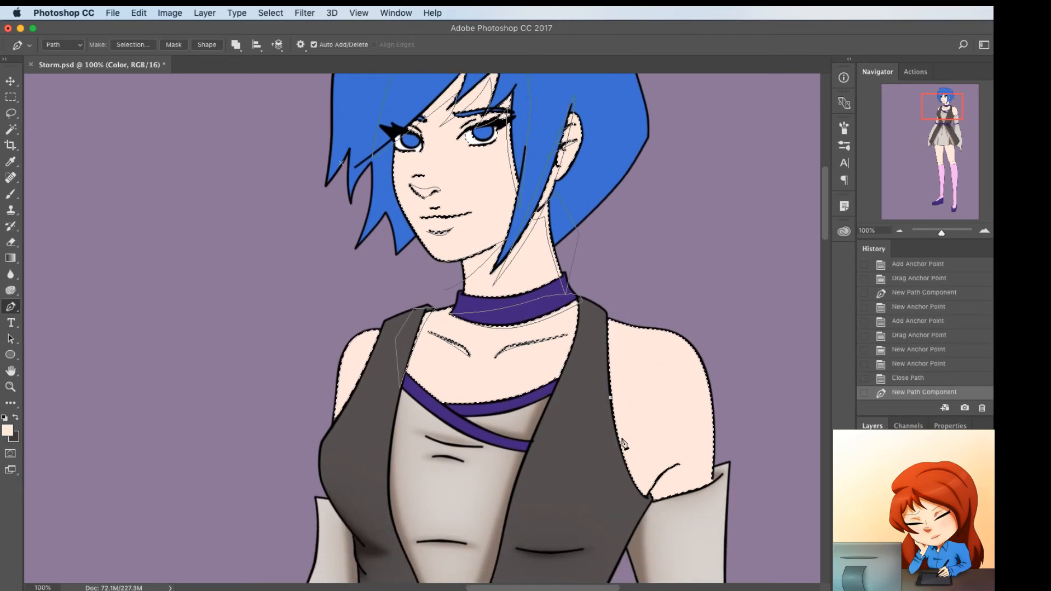
left_click(680, 466)
left_click_drag(656, 442, 659, 485)
left_click(667, 481)
left_click(682, 463)
left_click(650, 523)
left_click(672, 481)
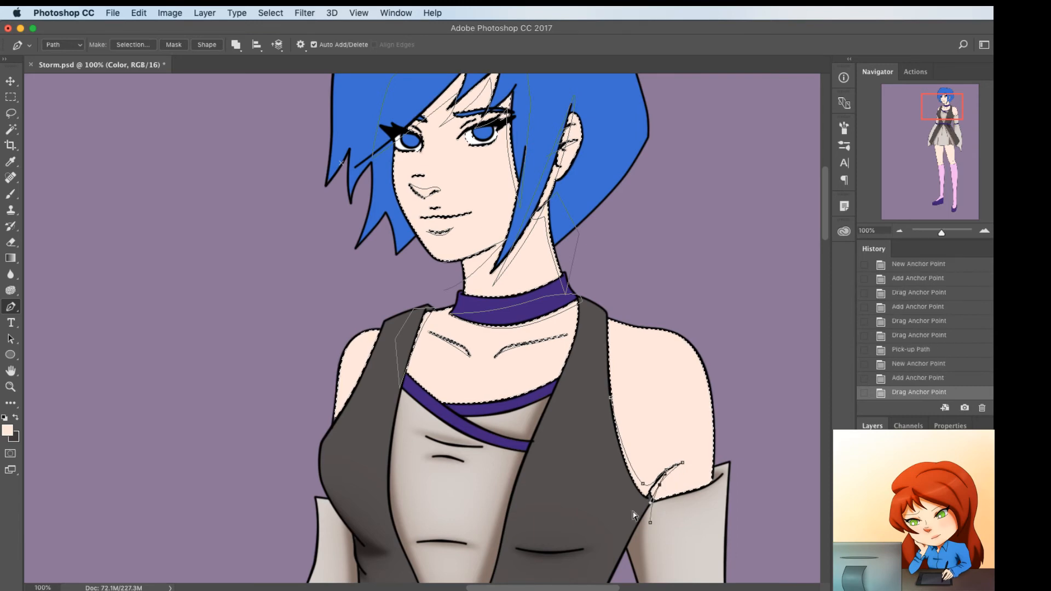
left_click(606, 503)
left_click(597, 415)
left_click(611, 402)
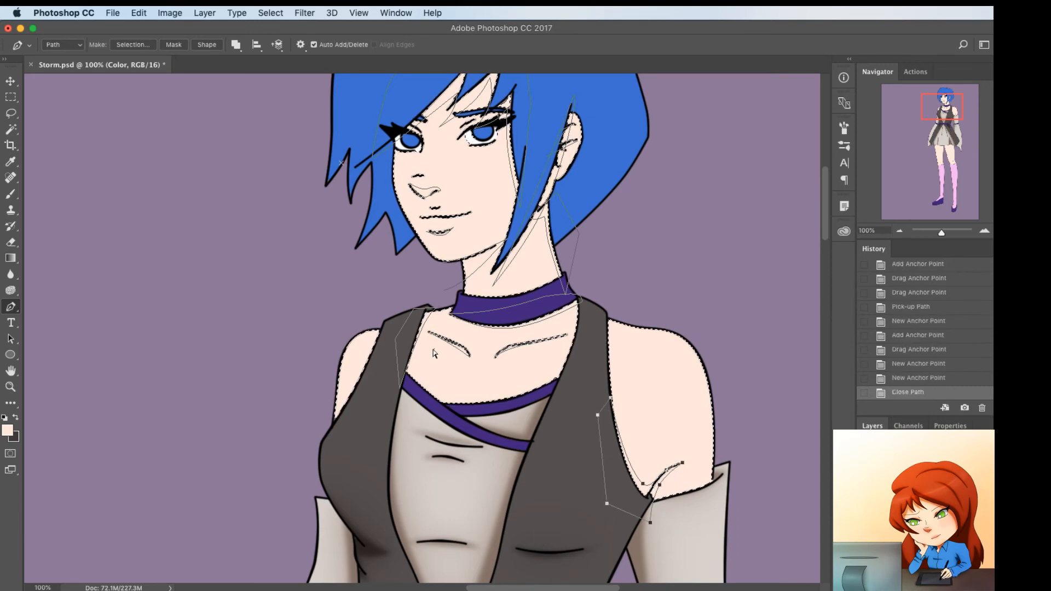
Draw a closed shadow path along the vest's armhole edge at the smaller shoulder
left_click(380, 327)
left_click_drag(332, 446, 334, 443)
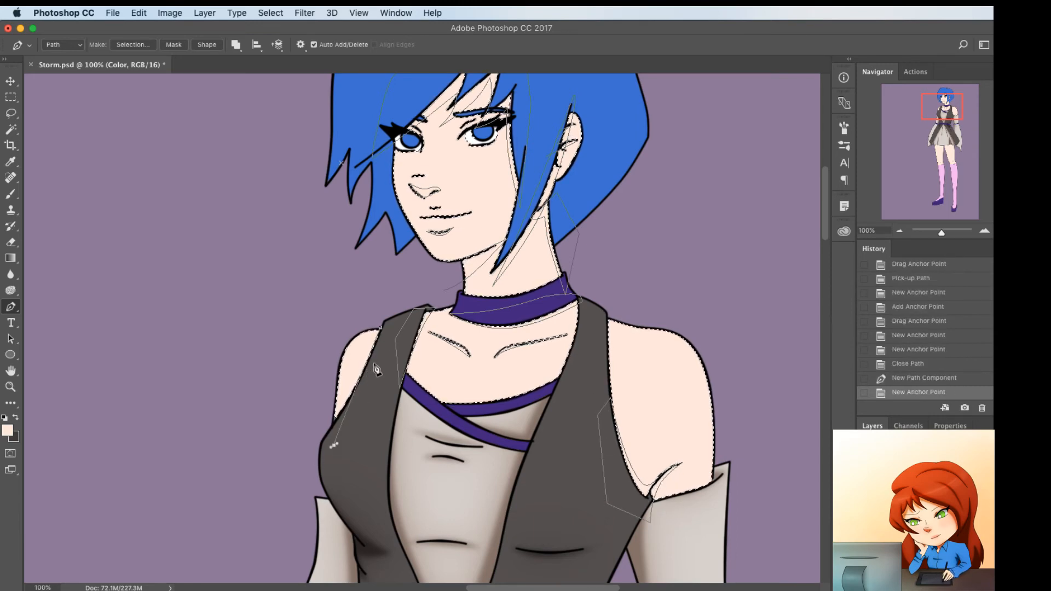
left_click(374, 364)
left_click(391, 333)
left_click(380, 328)
Set the foreground color to the light orange skin shadow tone #eeb087
scroll(459, 409, "down", 5)
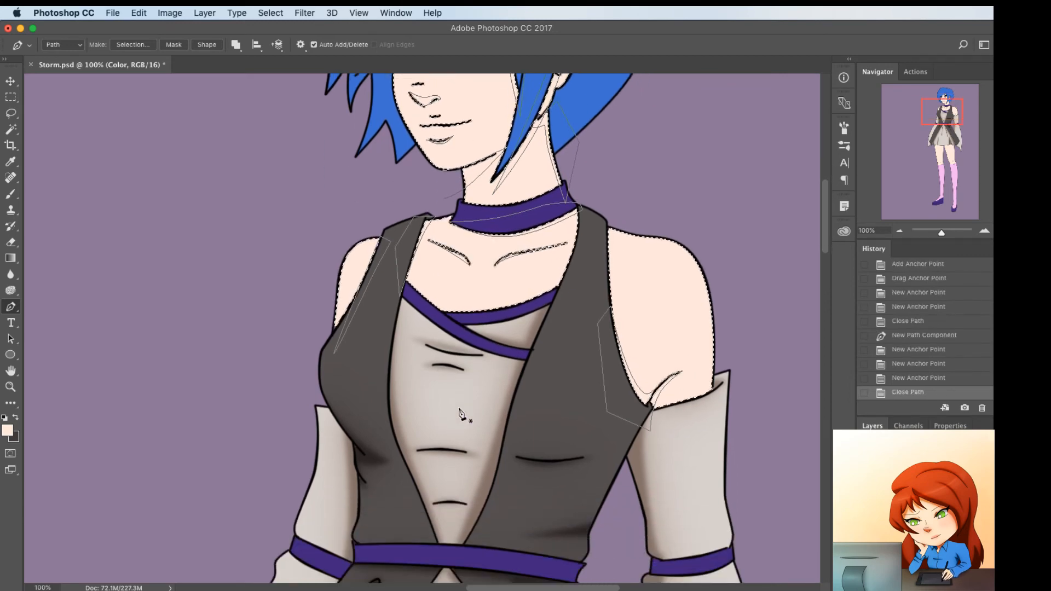
scroll(460, 411, "up", 2)
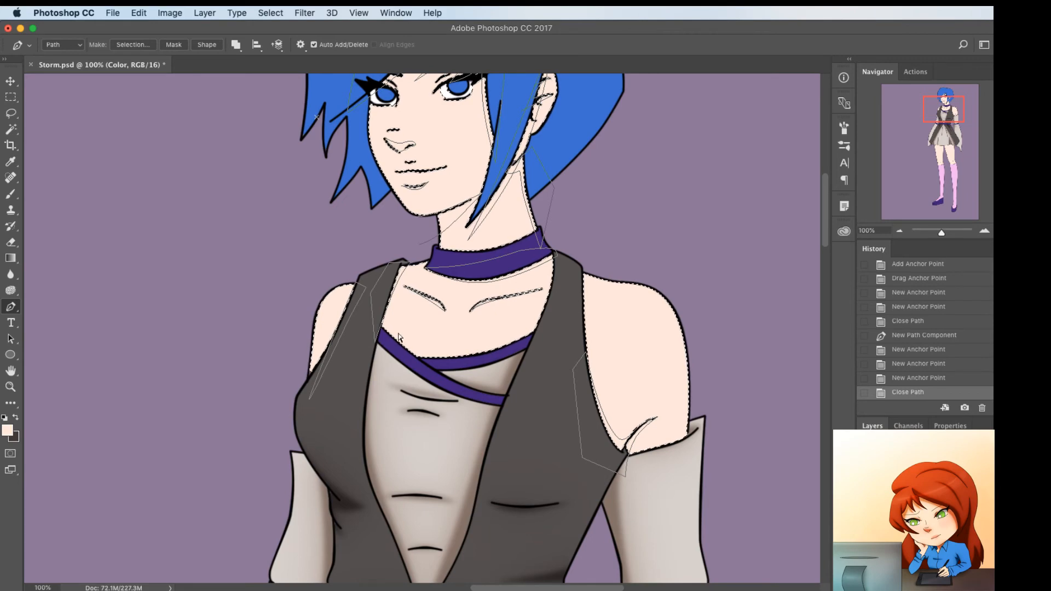
key("i")
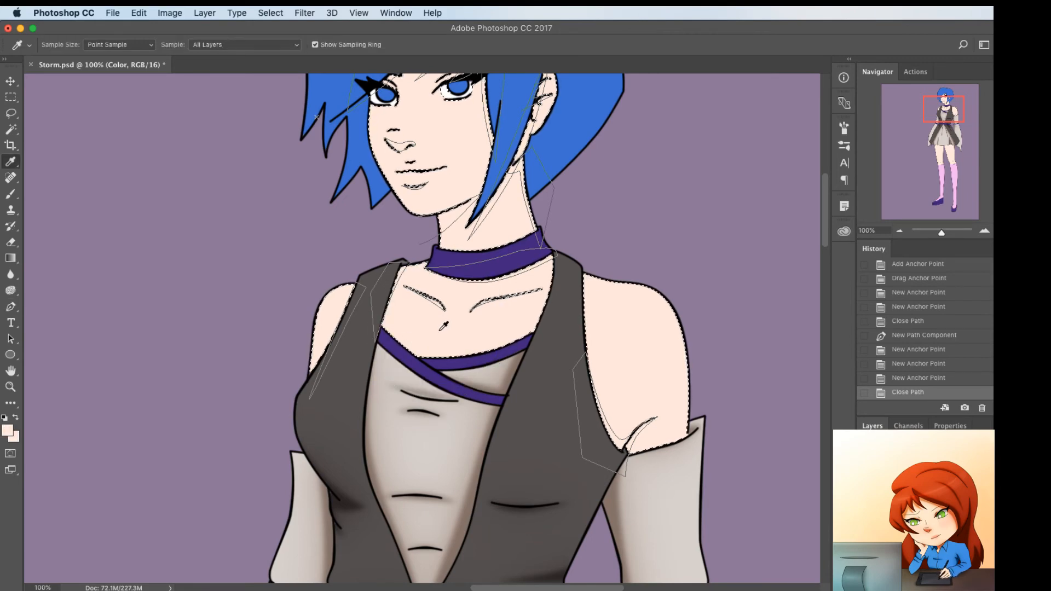
scroll(443, 327, "up", 4)
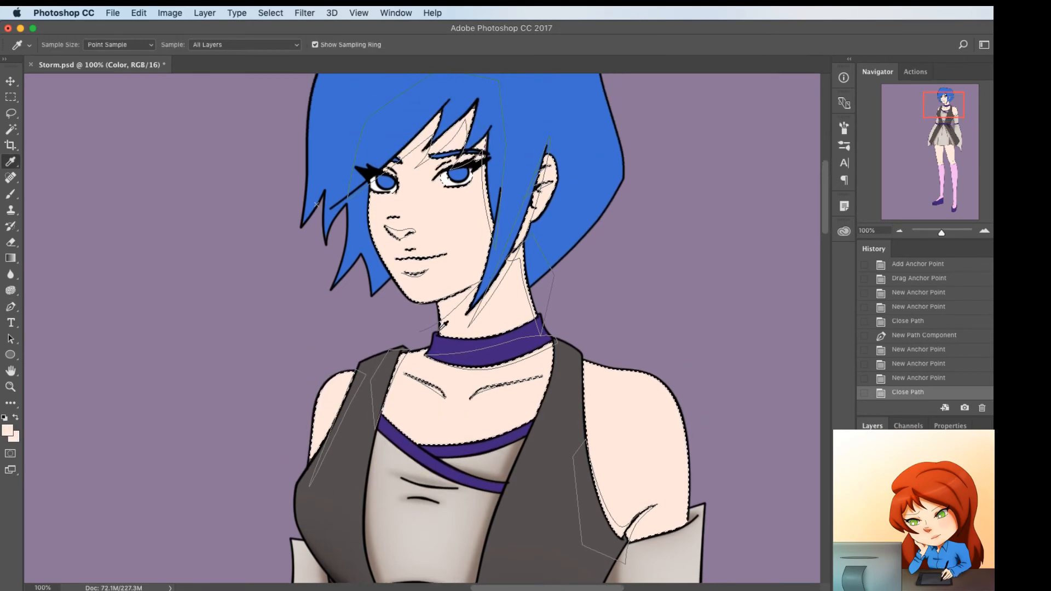
left_click(9, 432)
left_click(646, 335)
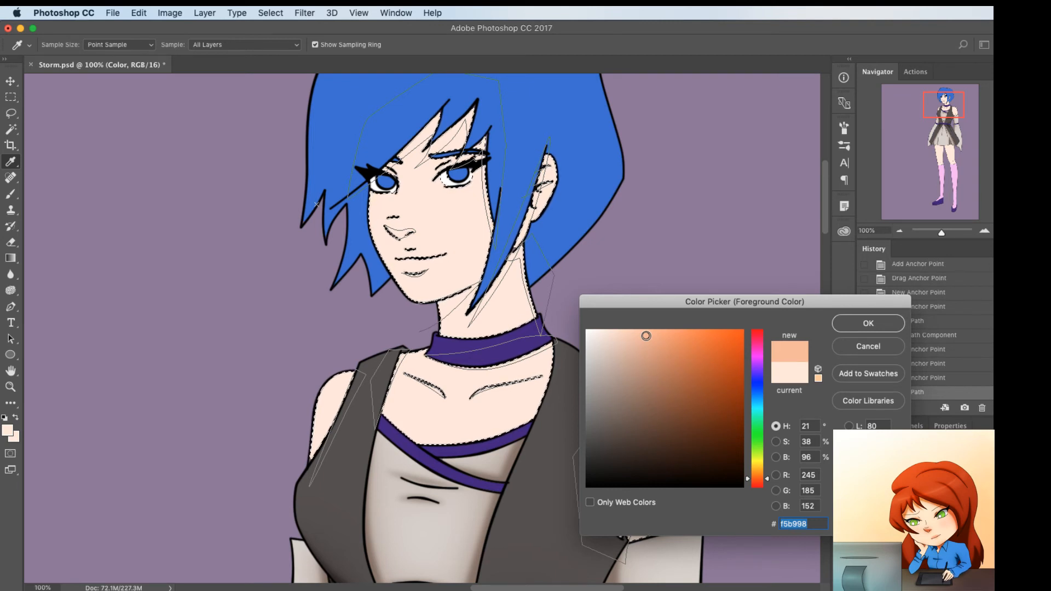
left_click(648, 345)
mouse_move(638, 347)
left_mouse_down()
mouse_move(652, 352)
mouse_move(649, 329)
left_mouse_up()
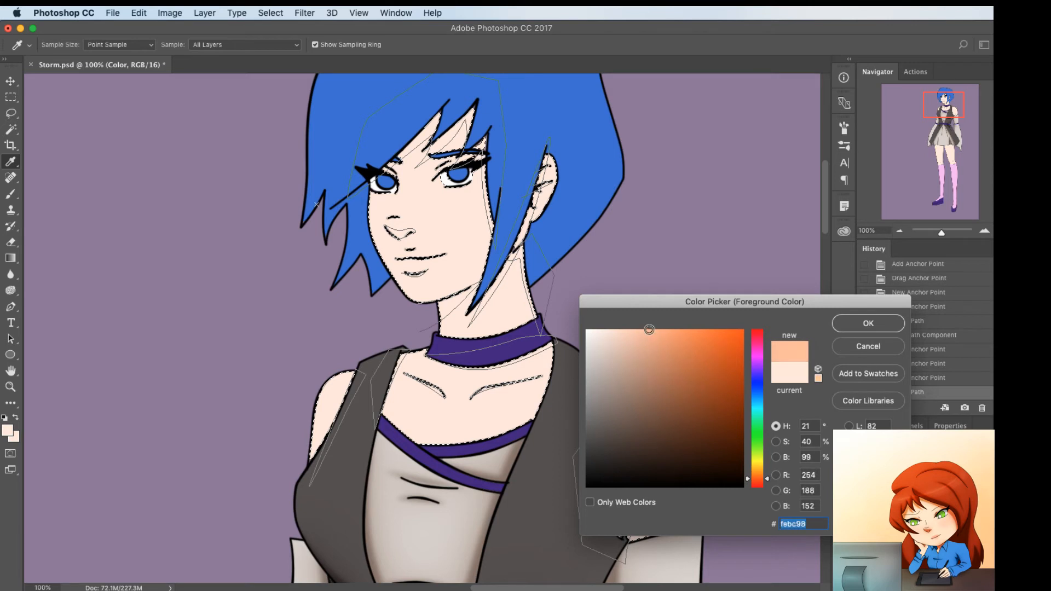
left_click_drag(770, 479, 759, 476)
left_click(654, 340)
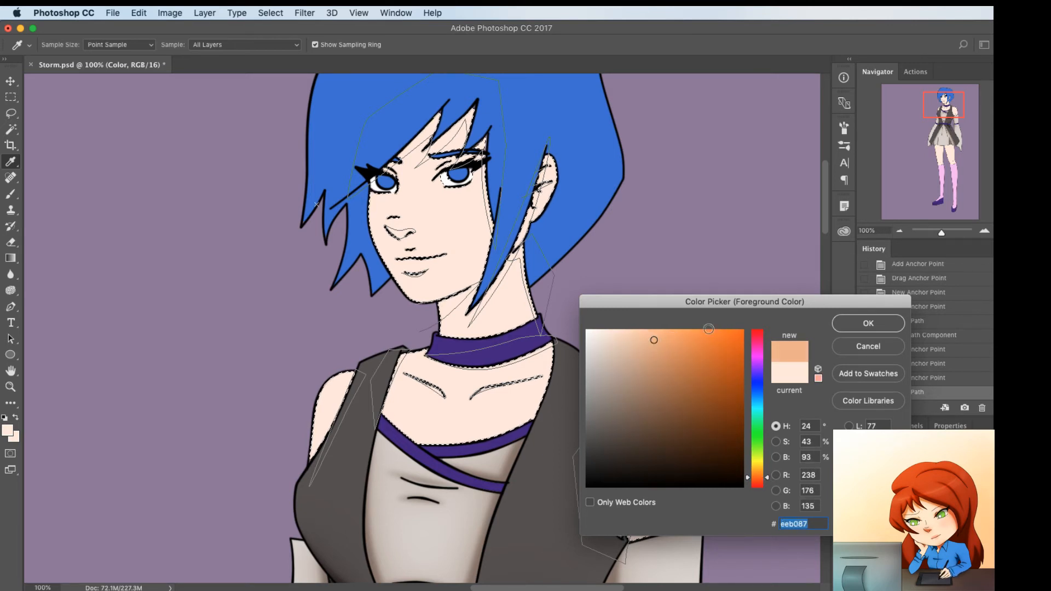
left_click(862, 324)
Set the other color swatch to a darker orange shadow tone and keep the light orange as foreground
key("x")
left_click(7, 429)
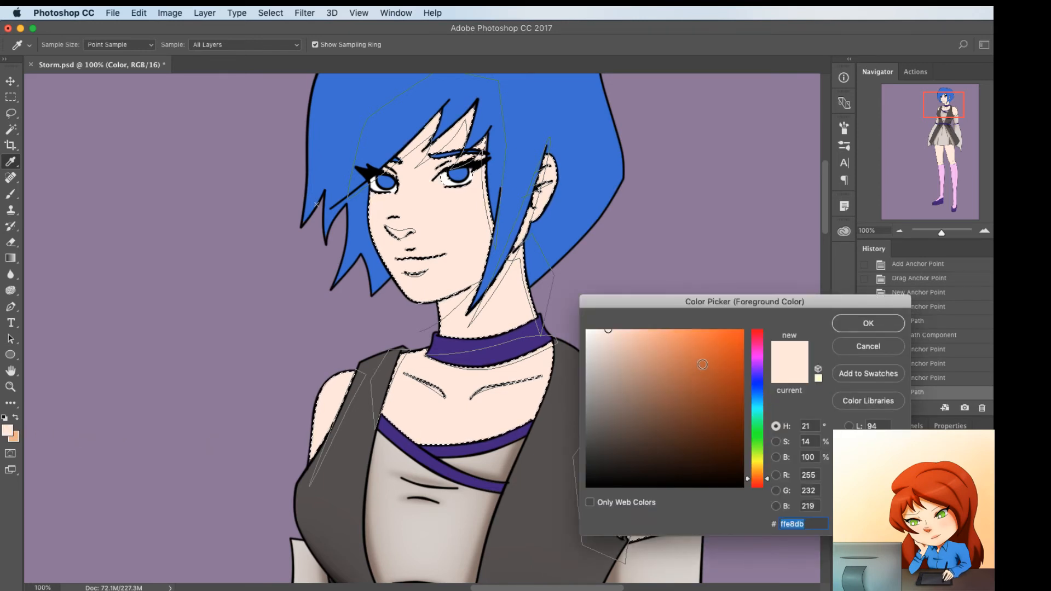
left_click(703, 364)
left_click(876, 323)
key("x")
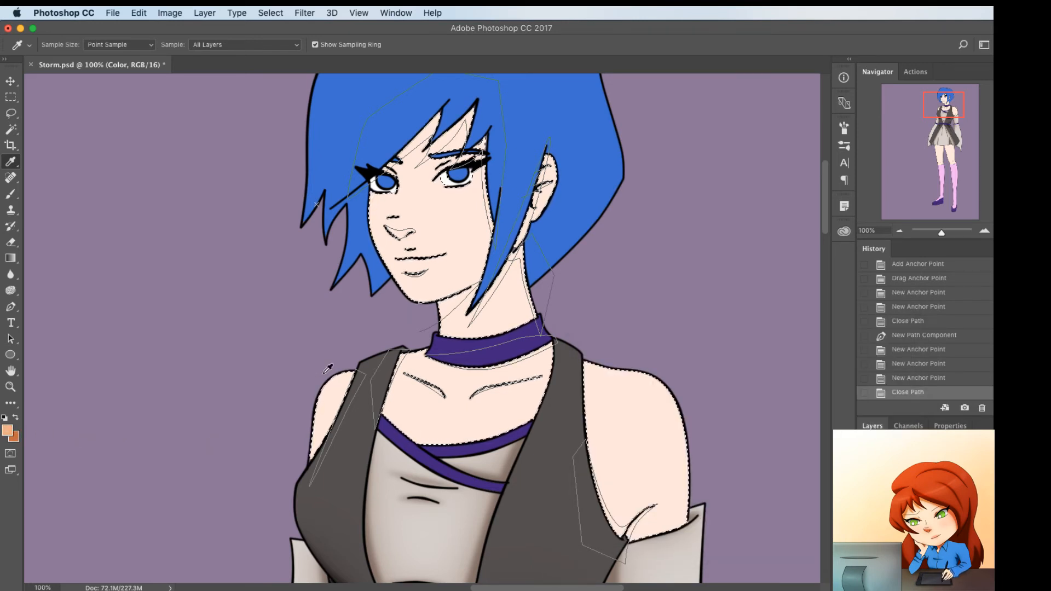
Draw a thin closed shadow path at the upper lid of the eye nearer the ear and bend it to the lid
key("p")
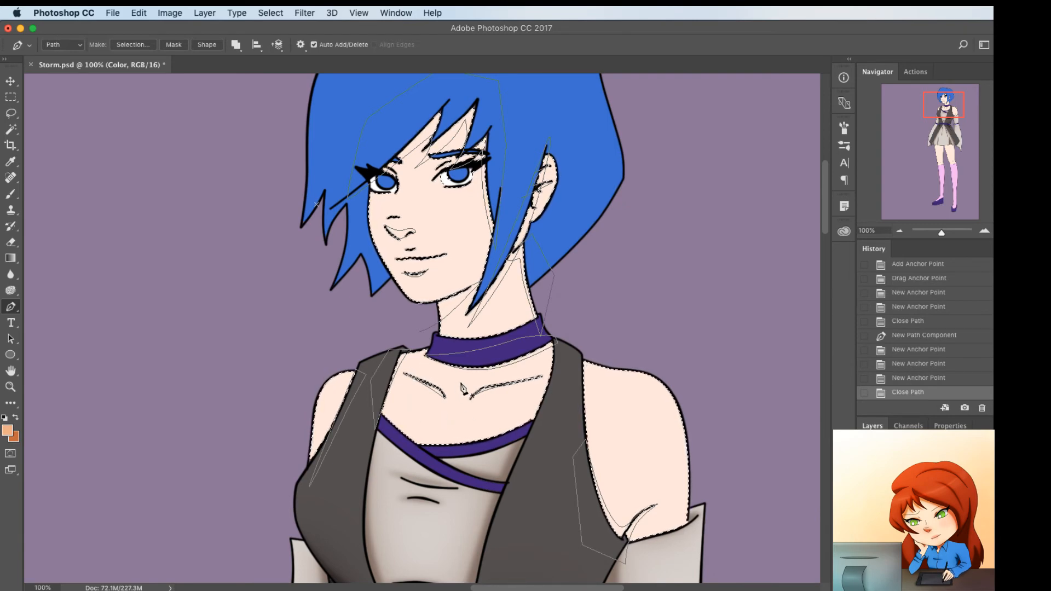
scroll(471, 356, "up", 1)
scroll(470, 355, "right", 1)
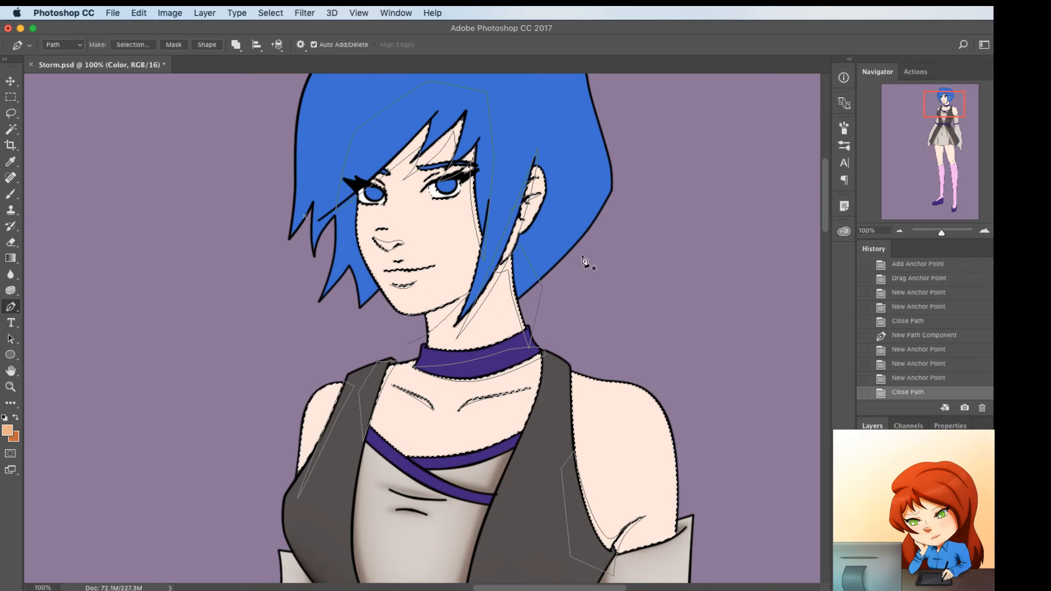
scroll(570, 262, "down", 5)
scroll(571, 262, "right", 1)
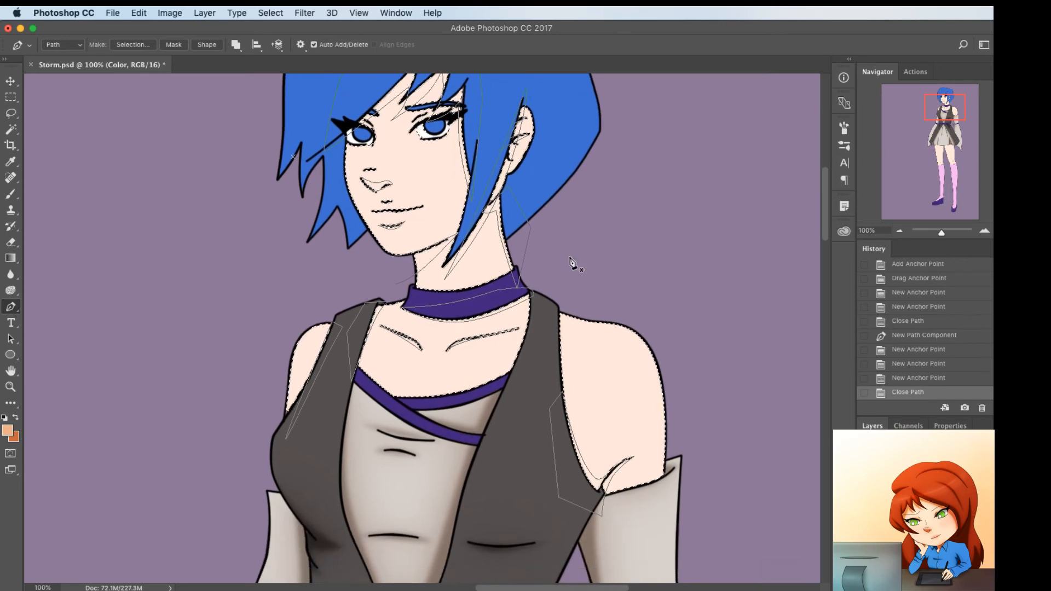
left_click(413, 134)
left_click(411, 130)
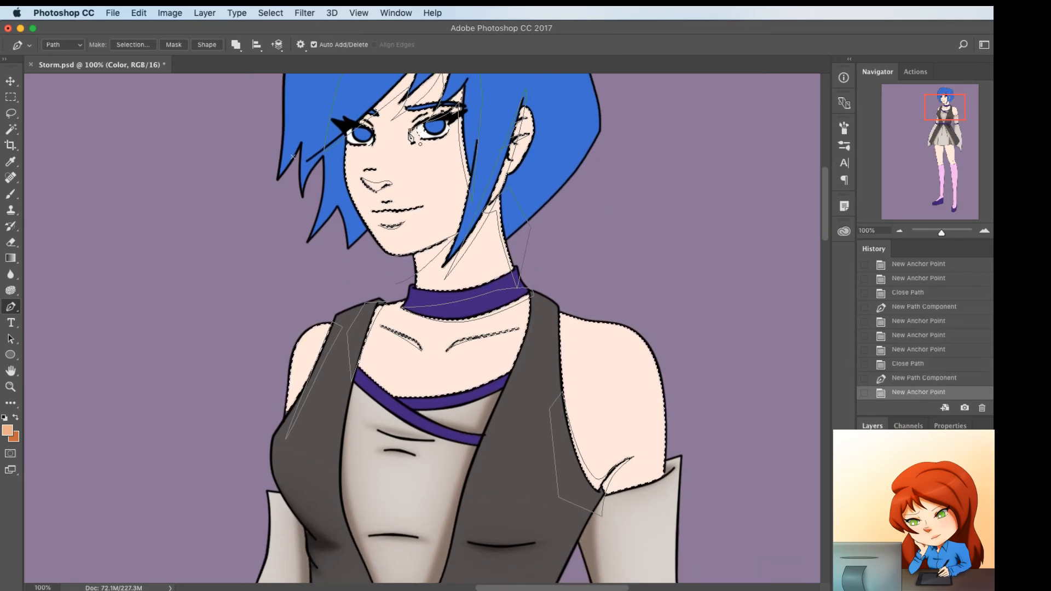
left_click(409, 131)
left_click_drag(443, 112, 413, 119)
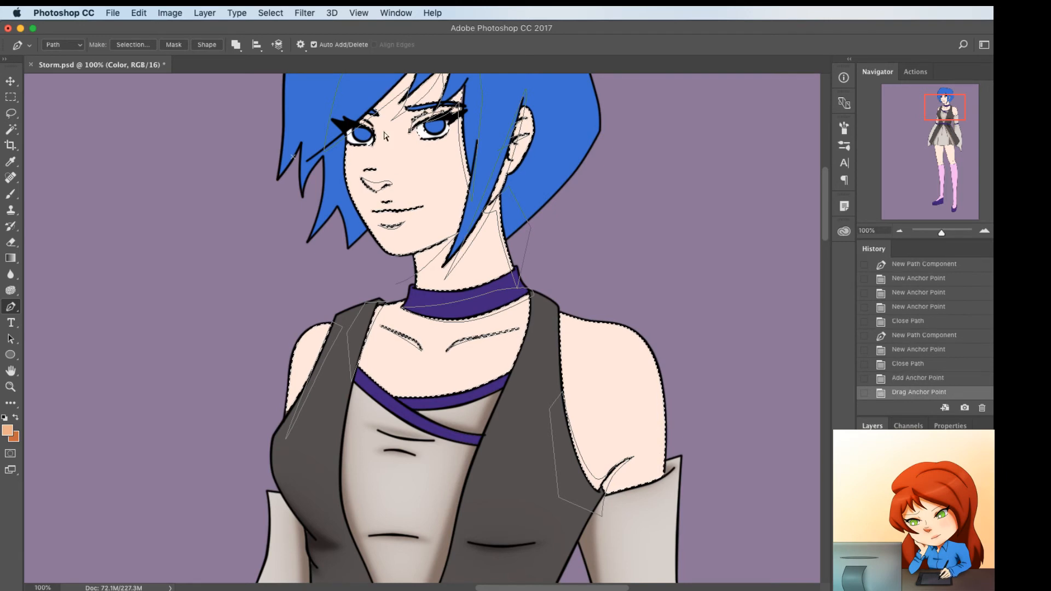
Draw a matching thin closed path at the other eye's upper lid and bend both edges to its curve
left_click(350, 121)
left_click(373, 135)
left_click(365, 132)
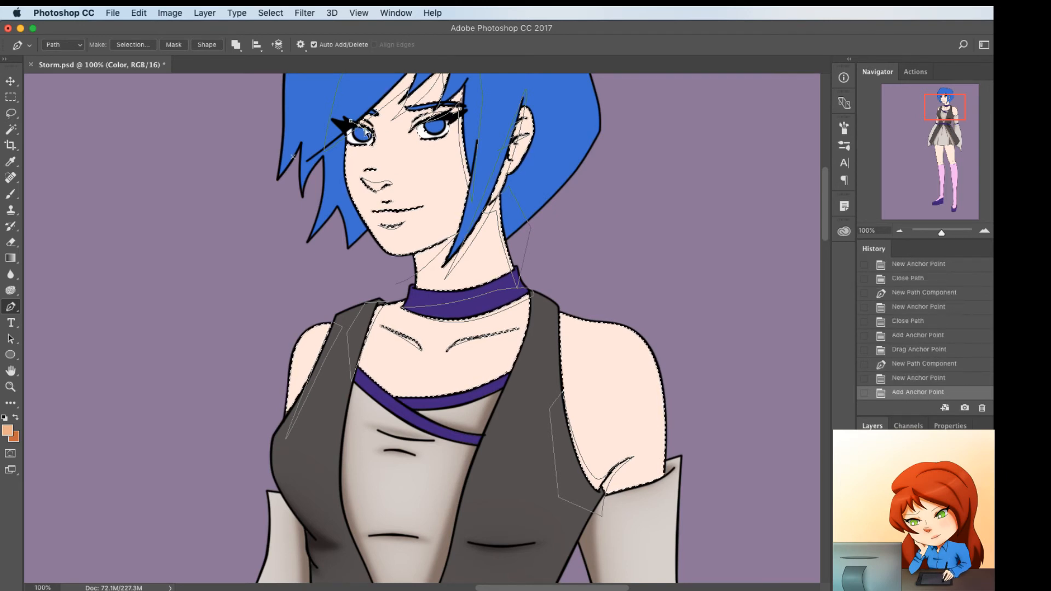
mouse_move(370, 130)
left_mouse_down()
mouse_move(359, 129)
mouse_move(369, 129)
left_mouse_up()
left_click(350, 121)
left_click(365, 126)
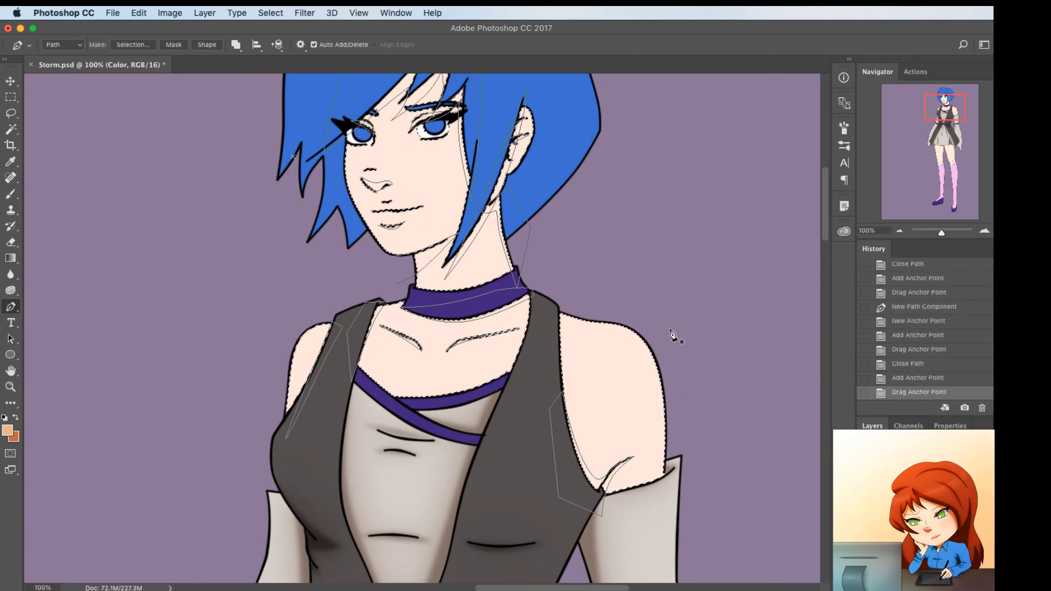
Outline a shadow path along the sleeve's top edge on the larger arm, curving it to the hem and extending it over the sleeve
left_click(617, 491)
left_click(665, 461)
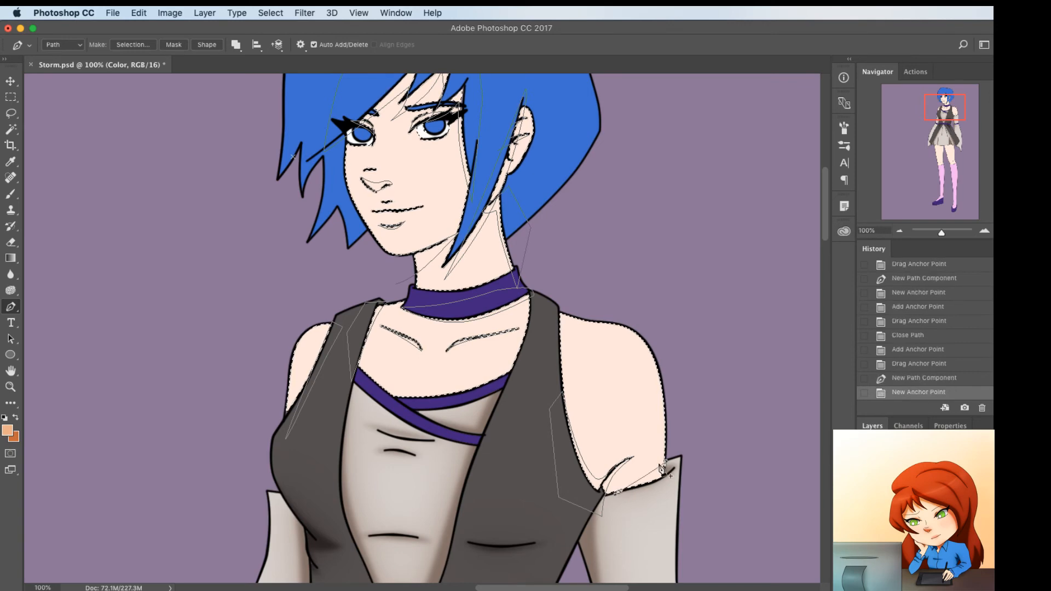
left_click(651, 471)
left_click_drag(651, 471, 655, 479)
left_click(671, 498)
left_click(684, 465)
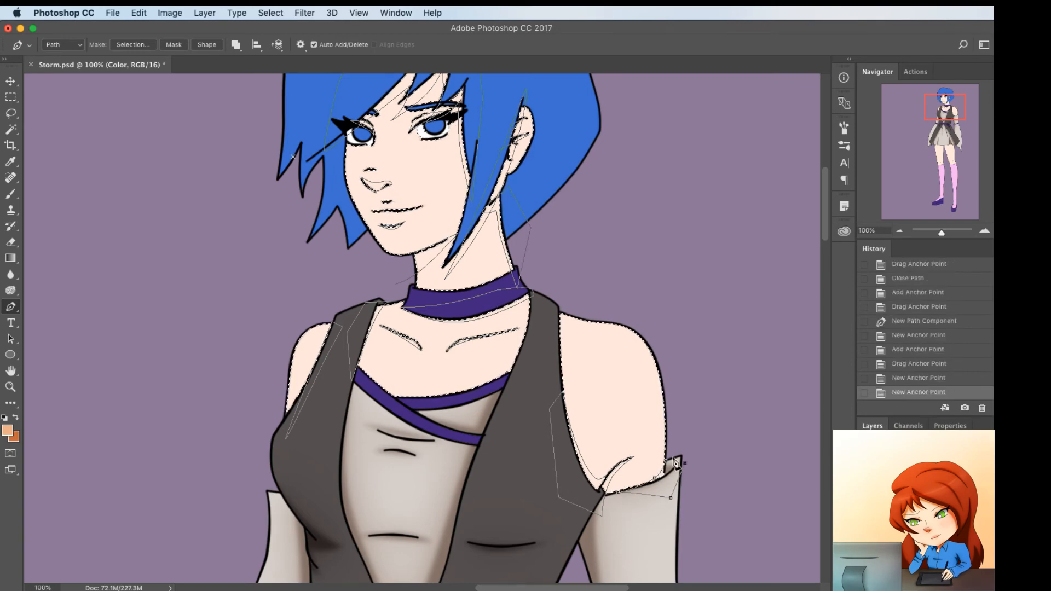
left_click(698, 432, "super")
Fill the skin shadow paths twice with the light orange foreground color, using a 35-pixel feather radius for the first fill
right_click(584, 328)
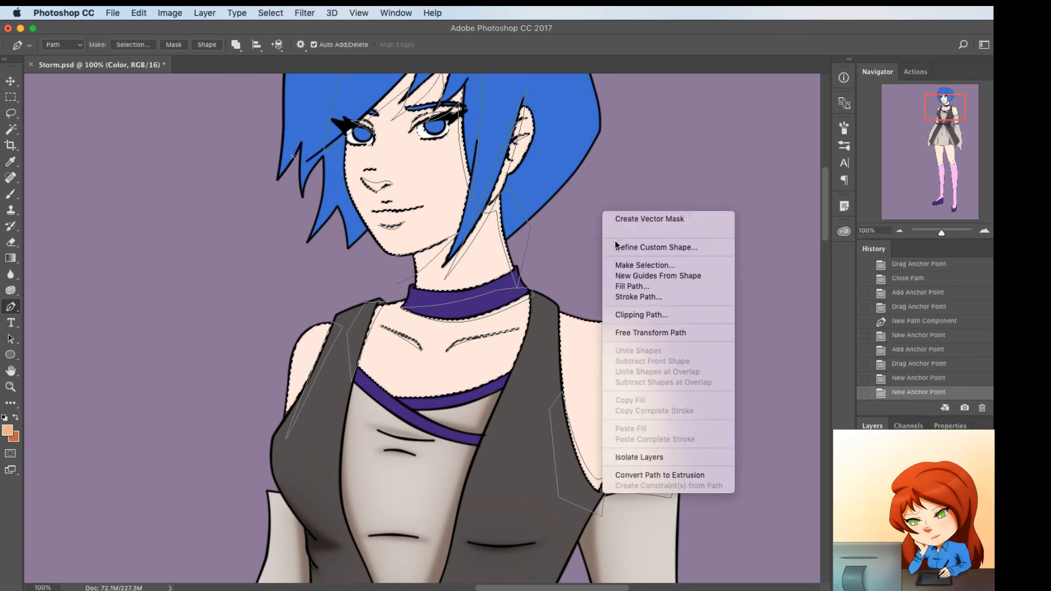
left_click(622, 290)
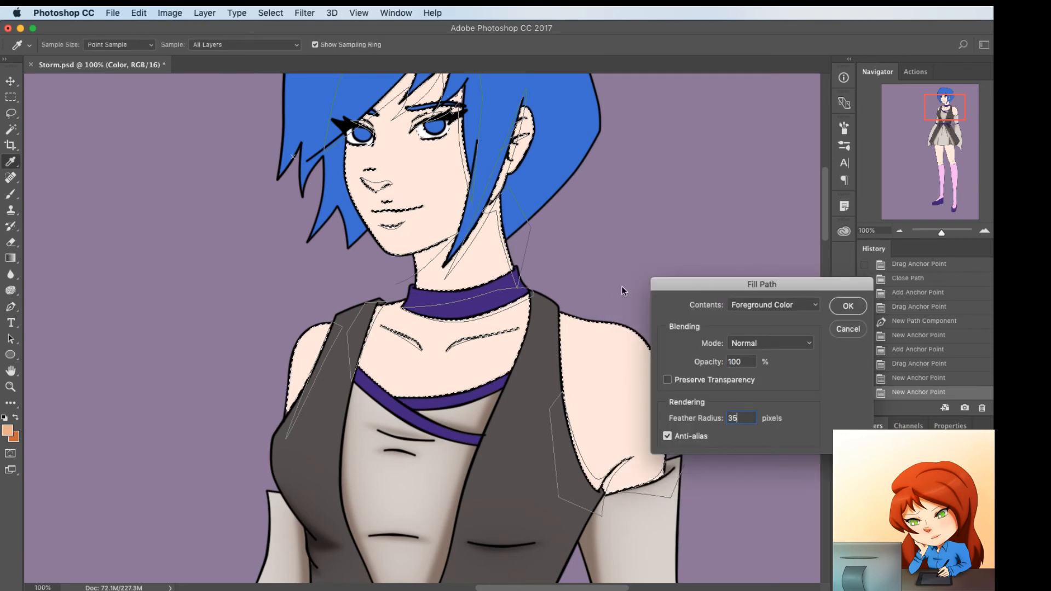
key("Return")
right_click(641, 257)
left_click(663, 330)
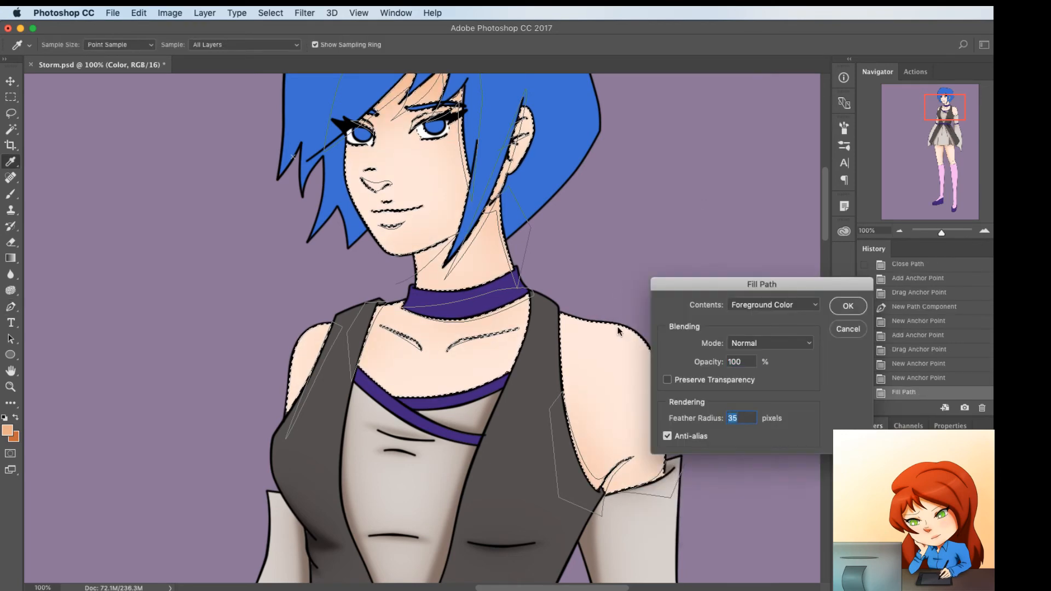
key("Return")
Fill the skin shadow paths with the darker orange and clear the skin selection
key("x")
right_click(672, 295)
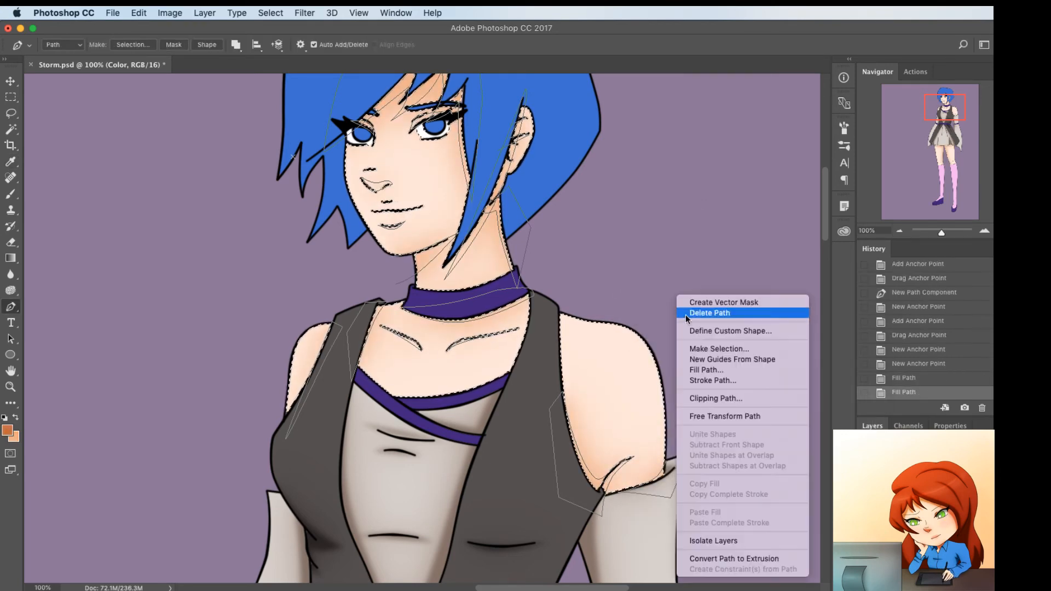
left_click(704, 365)
key("Return")
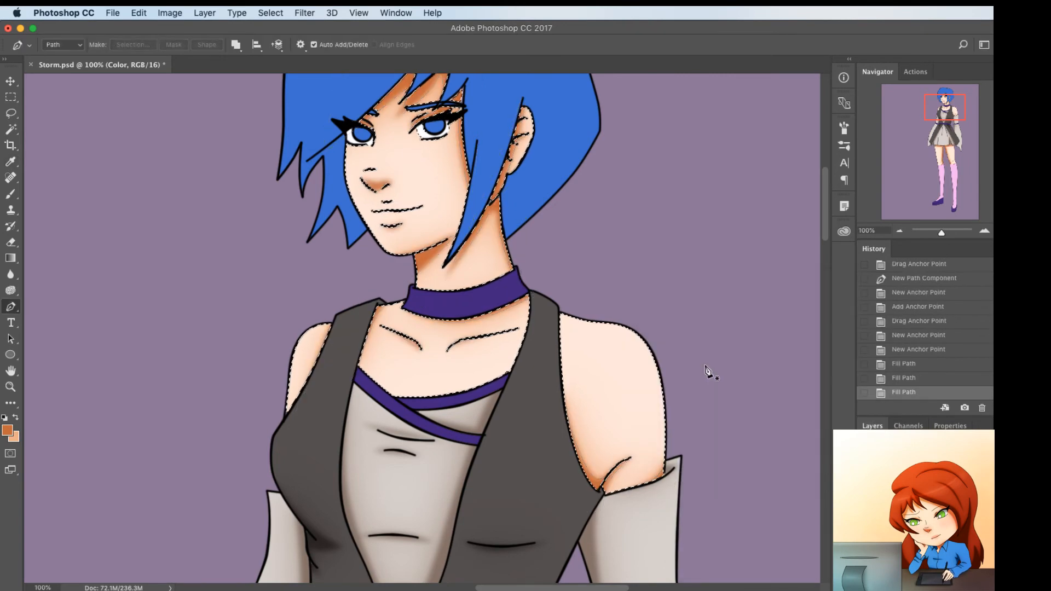
key("ctrl+d")
key("super+minus")
key("super+minus")
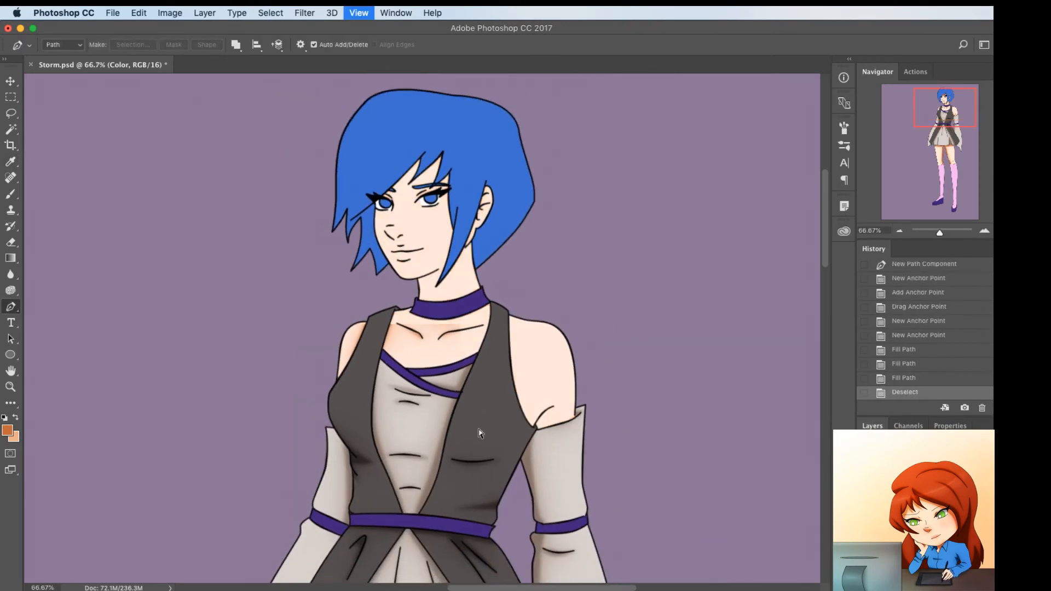
scroll(482, 435, "up", 4)
key("super+minus")
key("super+minus")
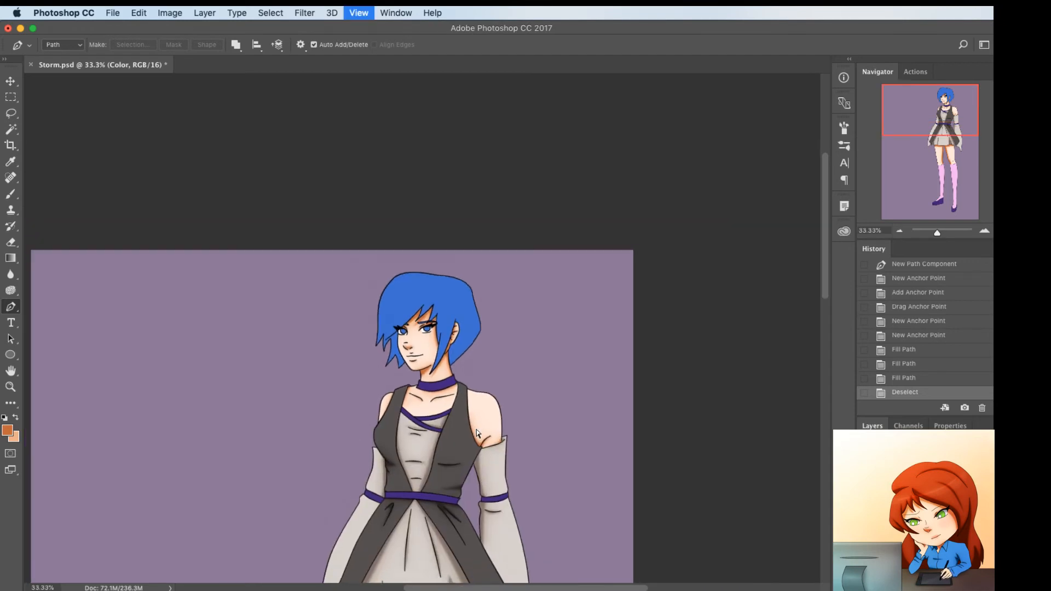
Start a shadow path from beside the hair's front tips up its outer edge, with a zigzag down to the front strands
scroll(465, 442, "down", 4)
scroll(466, 442, "down", 2)
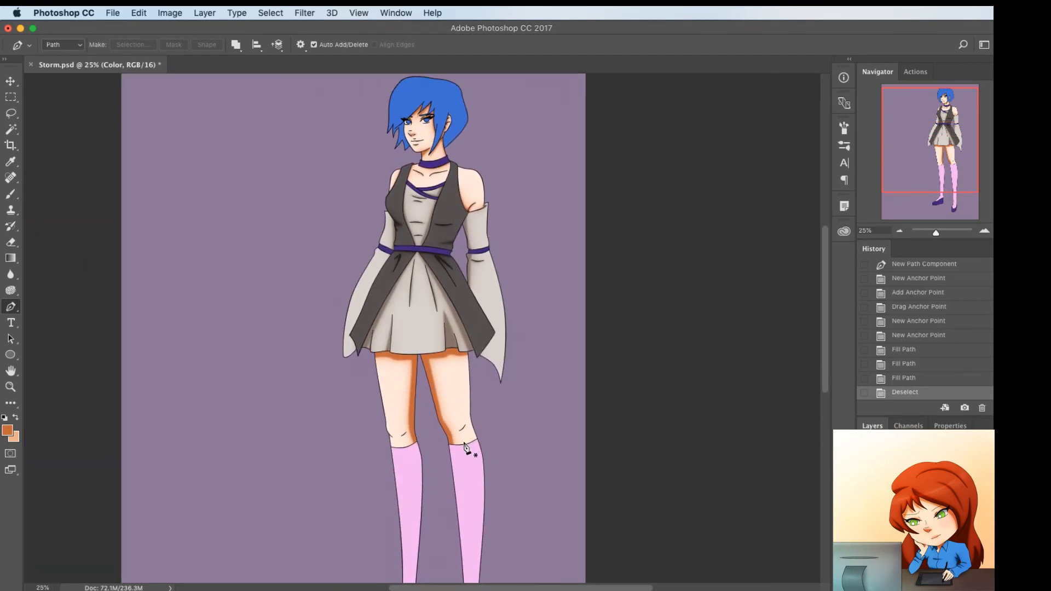
scroll(454, 491, "down", 2)
scroll(455, 491, "up", 8)
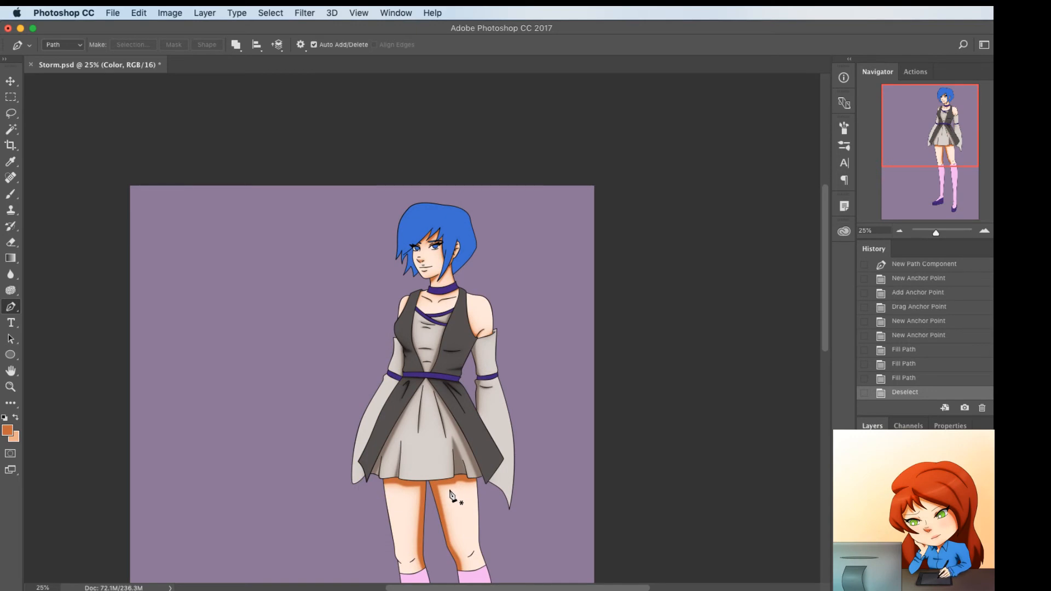
key("super+plus")
key("super+plus")
key("super+plus")
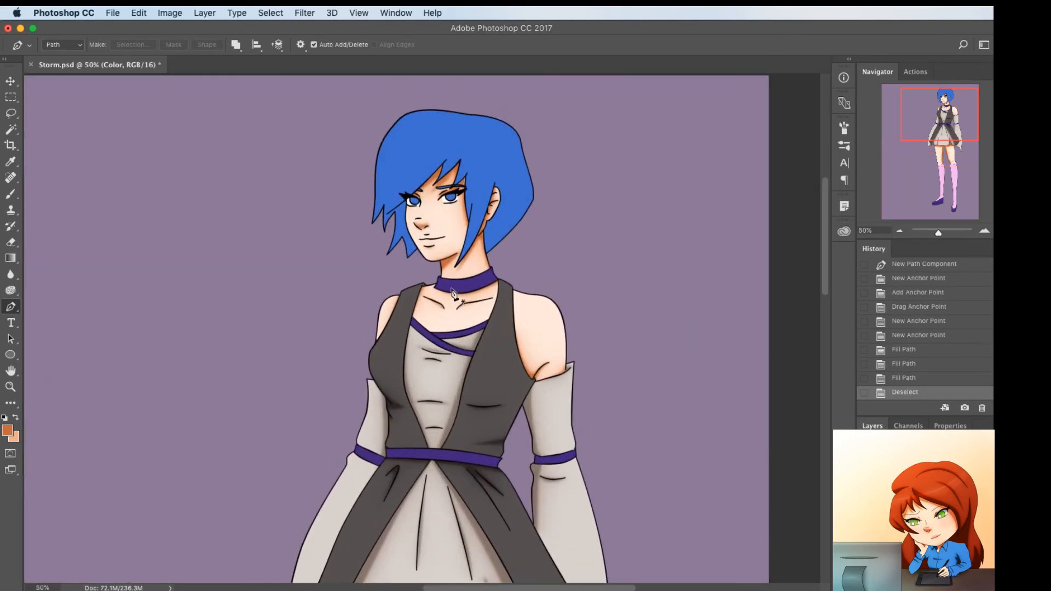
key("super+plus")
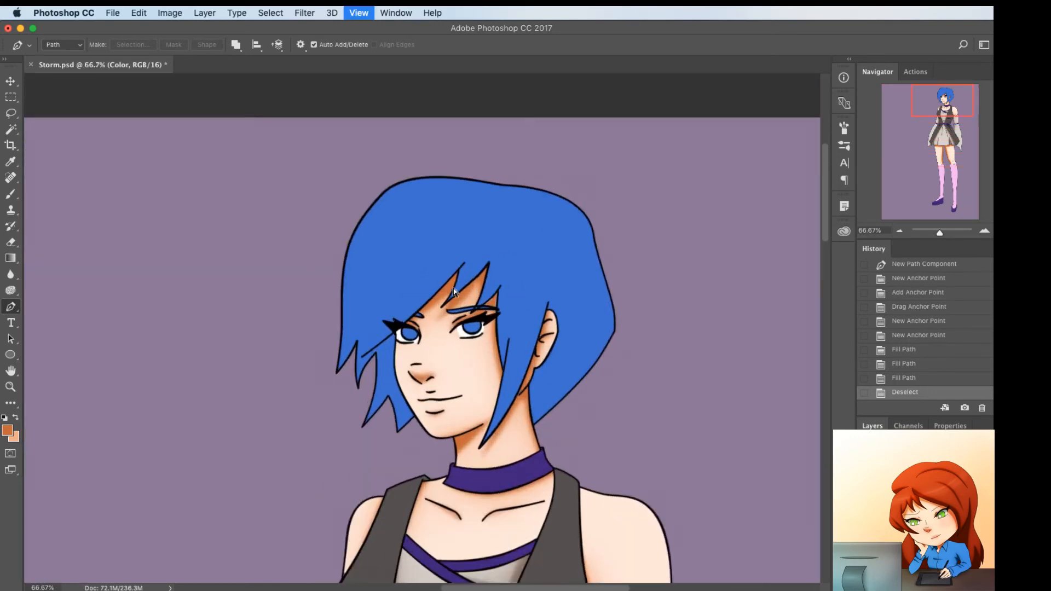
left_click(297, 385)
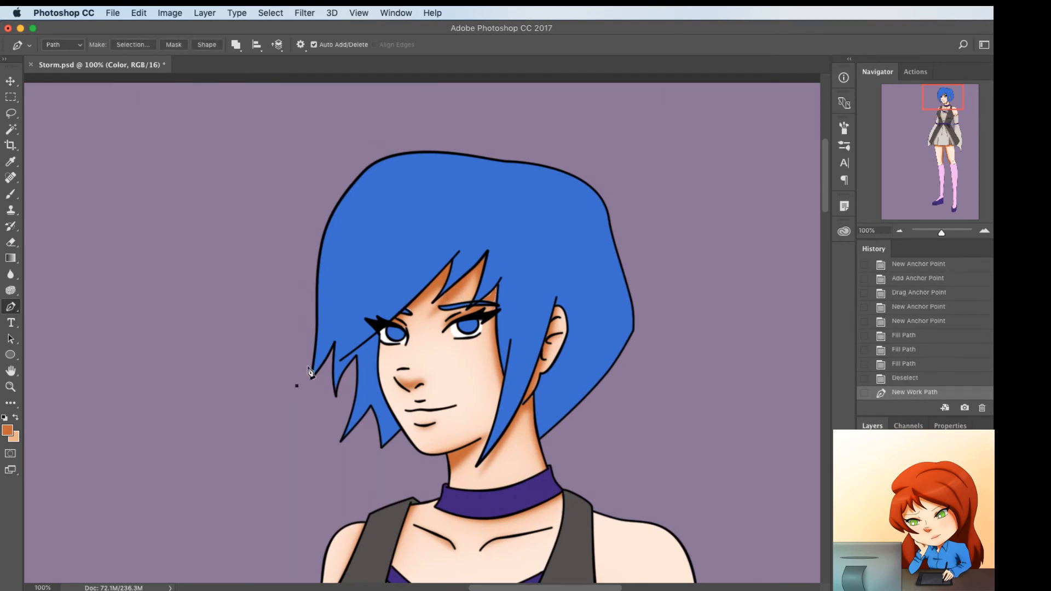
left_click(335, 205)
left_click(324, 339)
left_click(351, 303)
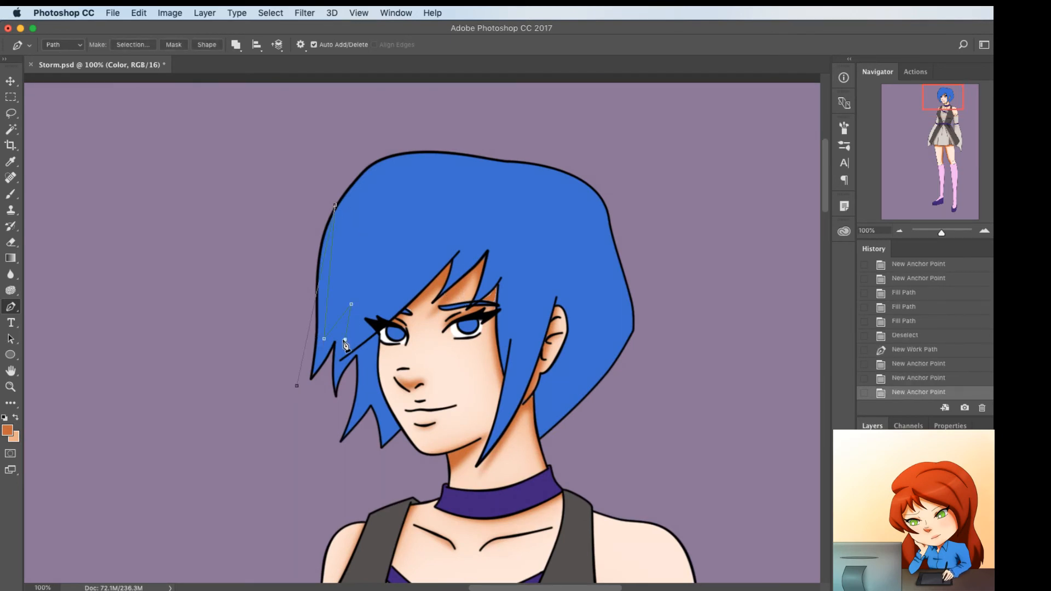
left_click(345, 339)
Continue the hair shadow path in zigzags across the fringe and ear strands, and close it around the outside of the lower hair
left_click(481, 210)
left_click(466, 256)
left_click(504, 224)
left_click(498, 264)
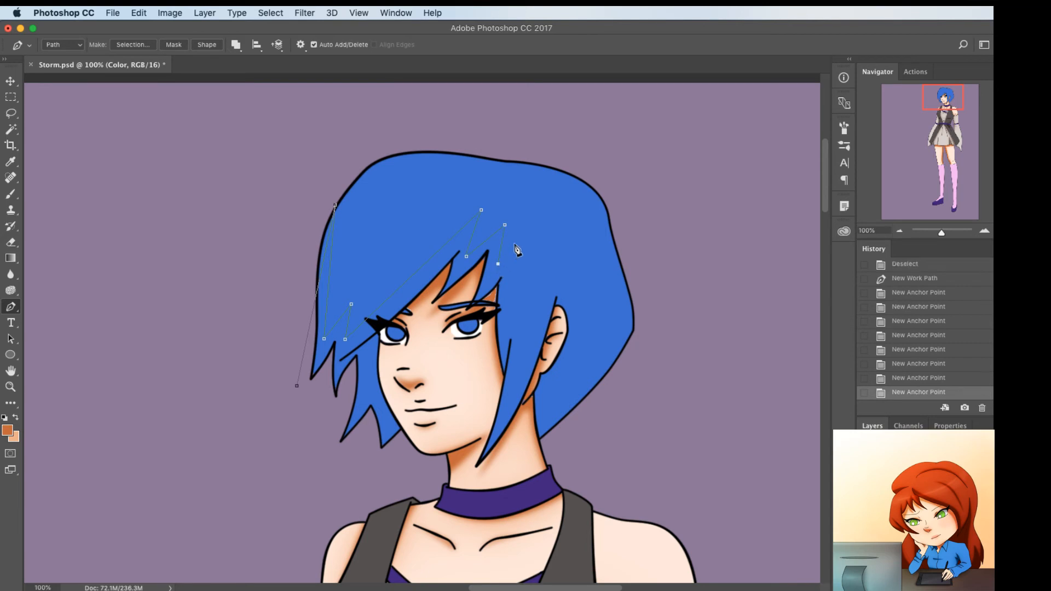
left_click(522, 232)
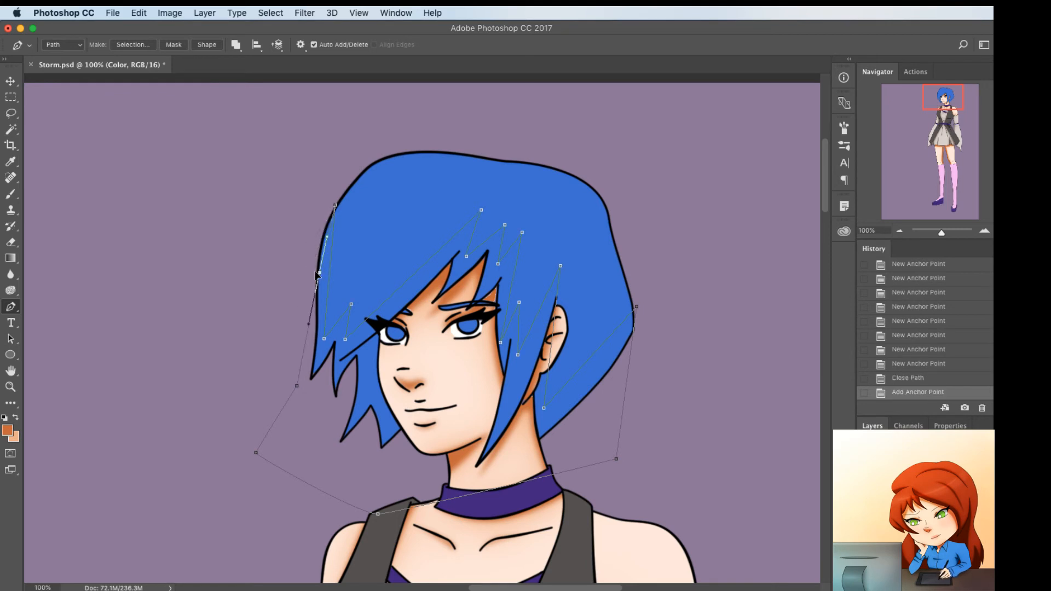
Bend the shadow path's front edges, long fringe edge and first zigzag to follow the hair's curves
mouse_move(318, 272)
left_mouse_down()
mouse_move(309, 275)
mouse_move(326, 261)
left_mouse_up()
left_click(325, 262)
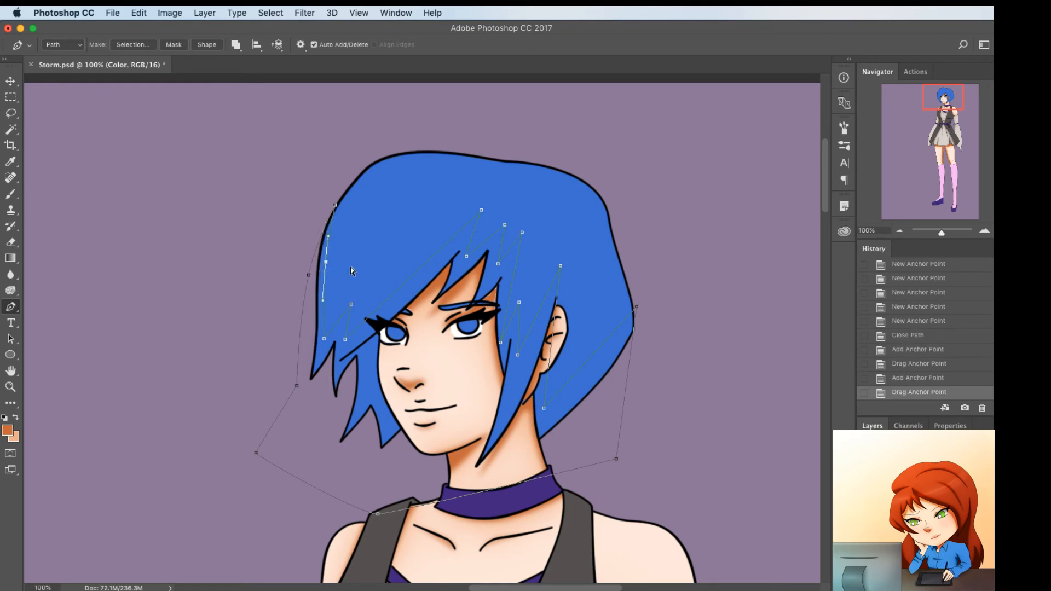
left_click(406, 295)
left_click_drag(407, 293, 406, 292)
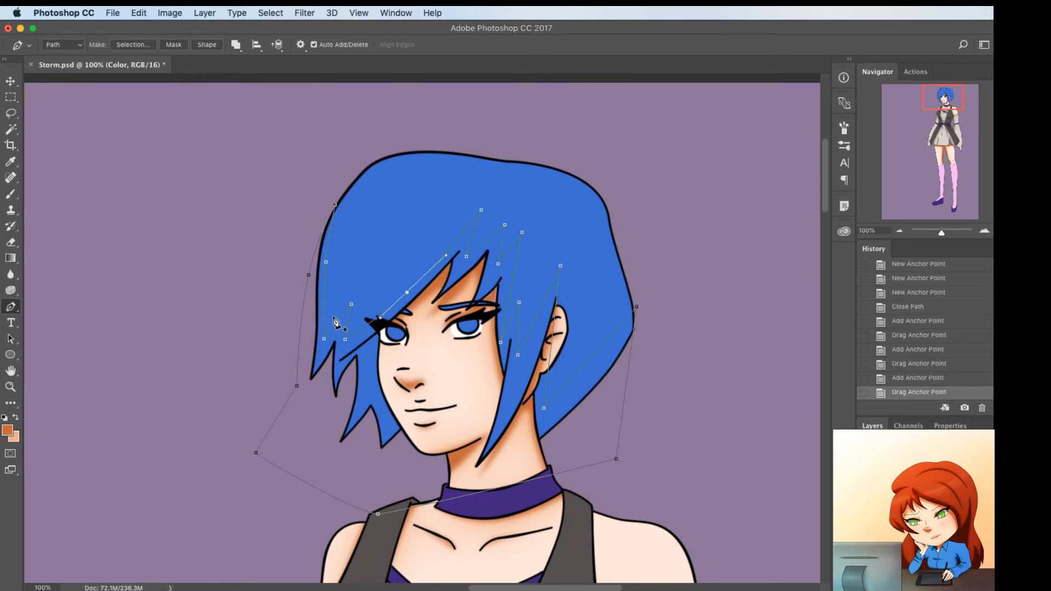
left_click(336, 322)
left_click_drag(336, 328, 337, 325)
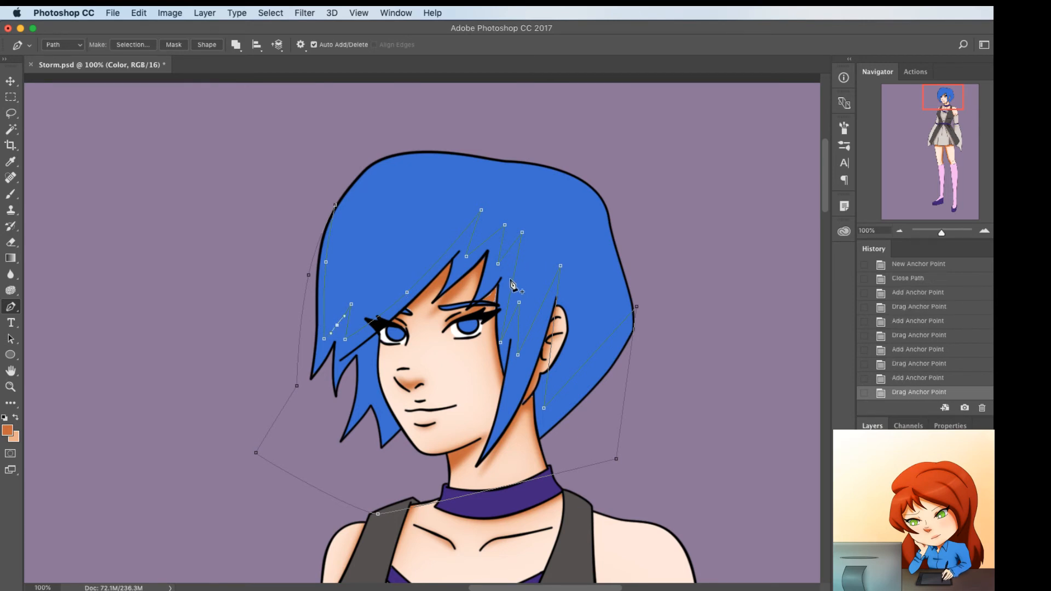
Curve the zigzag segments of the shadow path above the fringe tips into strand shapes
left_click(512, 279)
left_click_drag(505, 279, 474, 238)
left_click(479, 249)
left_click(473, 237)
left_click_drag(482, 290, 493, 259)
left_click(500, 267)
left_click(493, 263)
Curve the shadow path's zigzag segments along the long strand in front of the ear
left_click(535, 312)
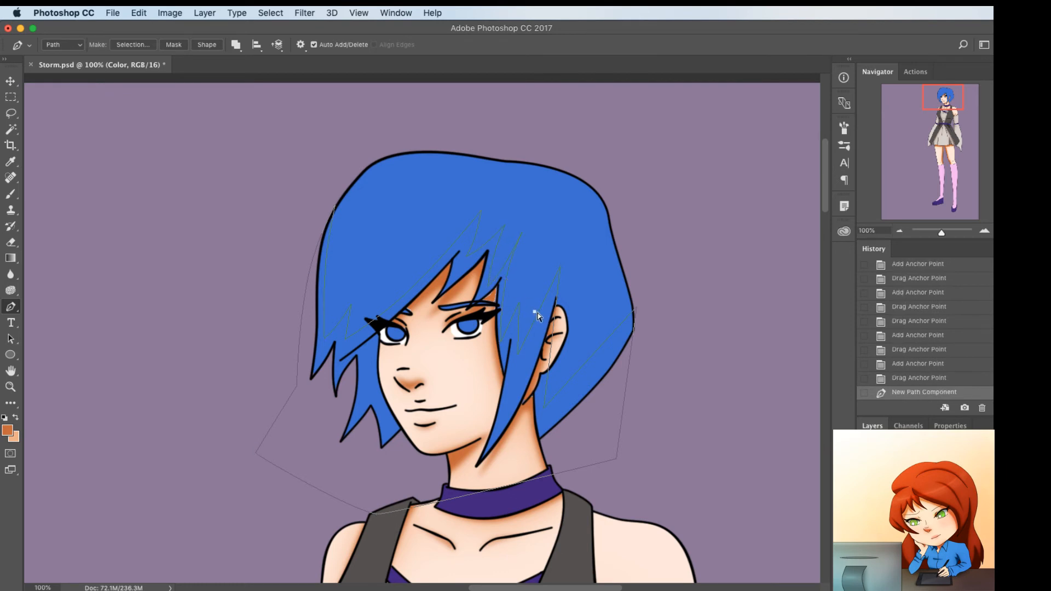
key("super+z")
left_click(538, 314)
left_click_drag(537, 314, 515, 337)
left_click(554, 322)
left_click(518, 330)
left_click(514, 334)
Bend the shadow path's inner and outer edges at the back of the hair to follow its rounded shape
left_click(594, 356)
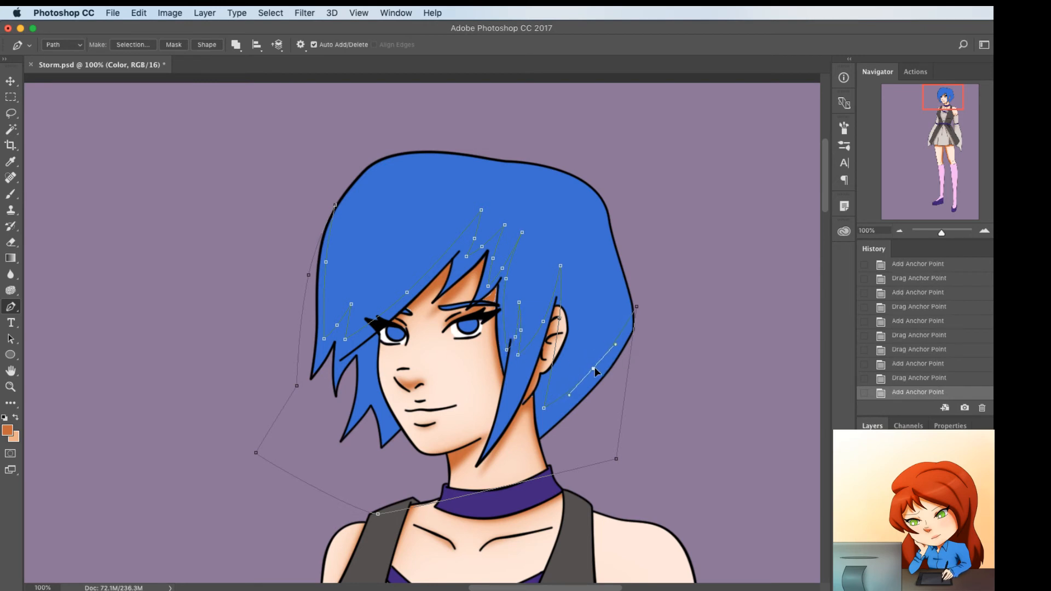
left_click_drag(594, 368, 643, 353)
left_click(630, 367)
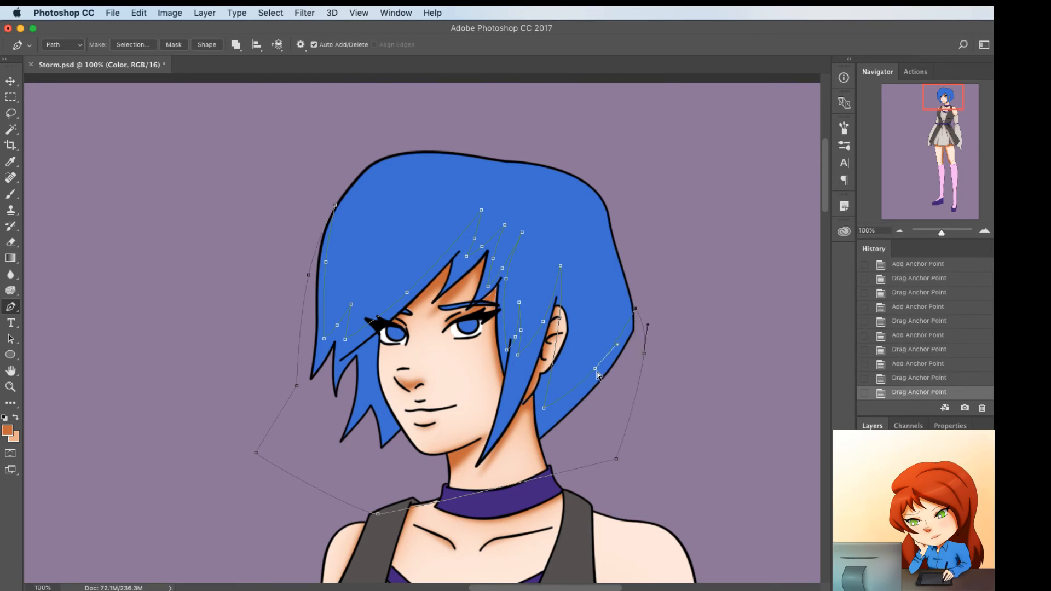
left_click_drag(612, 361, 611, 359)
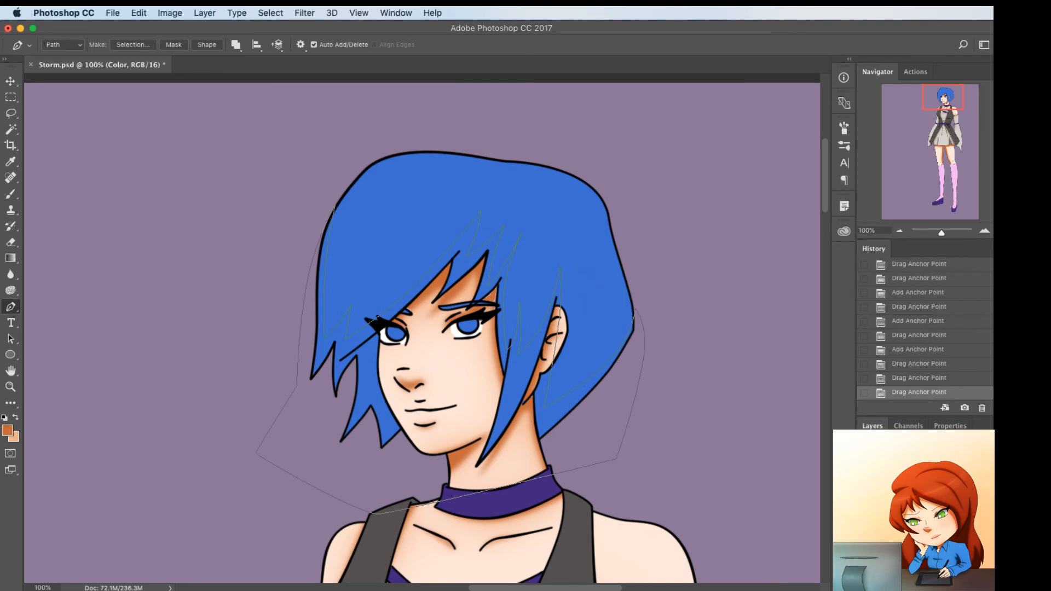
Select the hair area with the Magic Wand on the Line layer, expand the selection, and return to the Color layer
left_click(925, 492)
key("w")
left_click(416, 240)
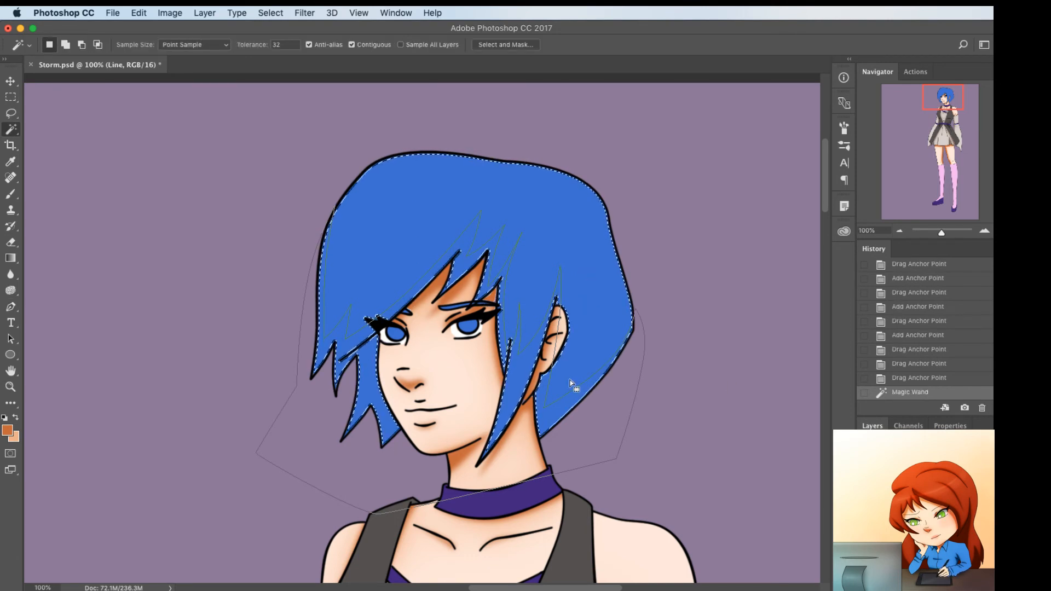
key("F2")
key("p")
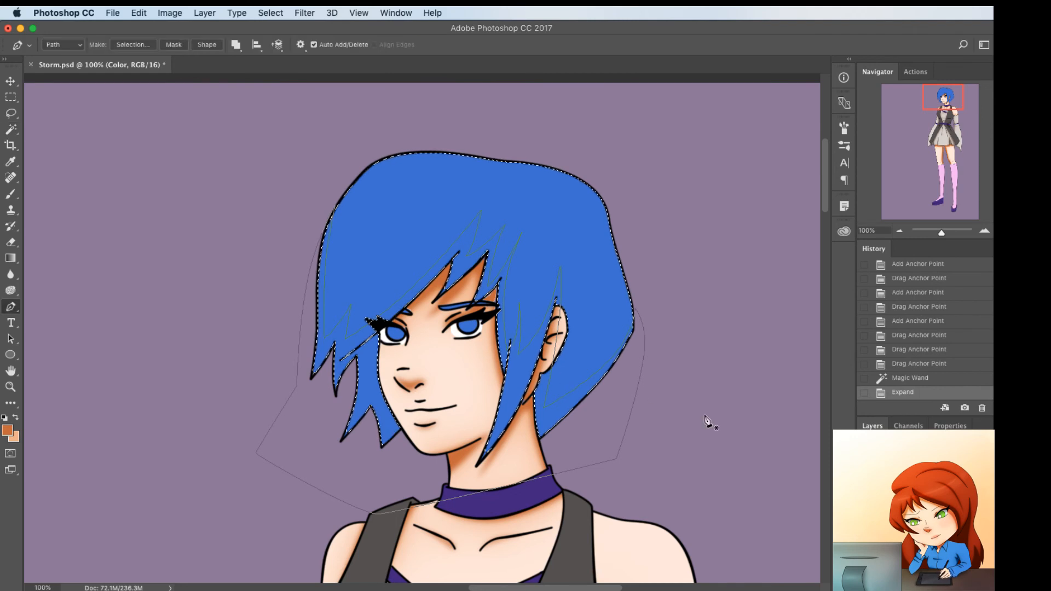
Sample the hair's blue and change the foreground color to the deeper blue 1866a7
key("i")
left_click(608, 287)
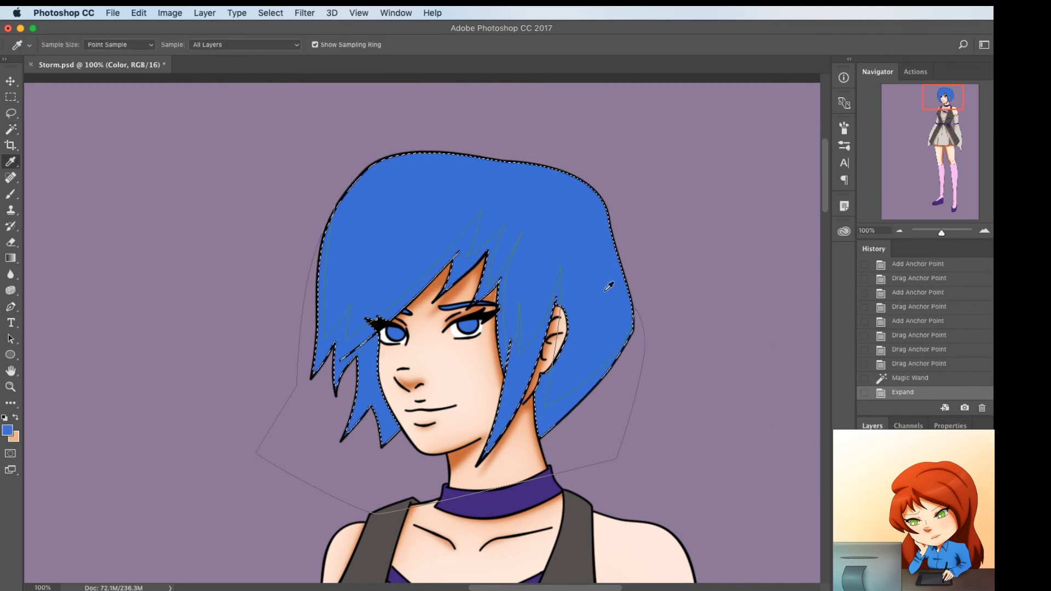
left_click(604, 291, "alt")
left_click(7, 430)
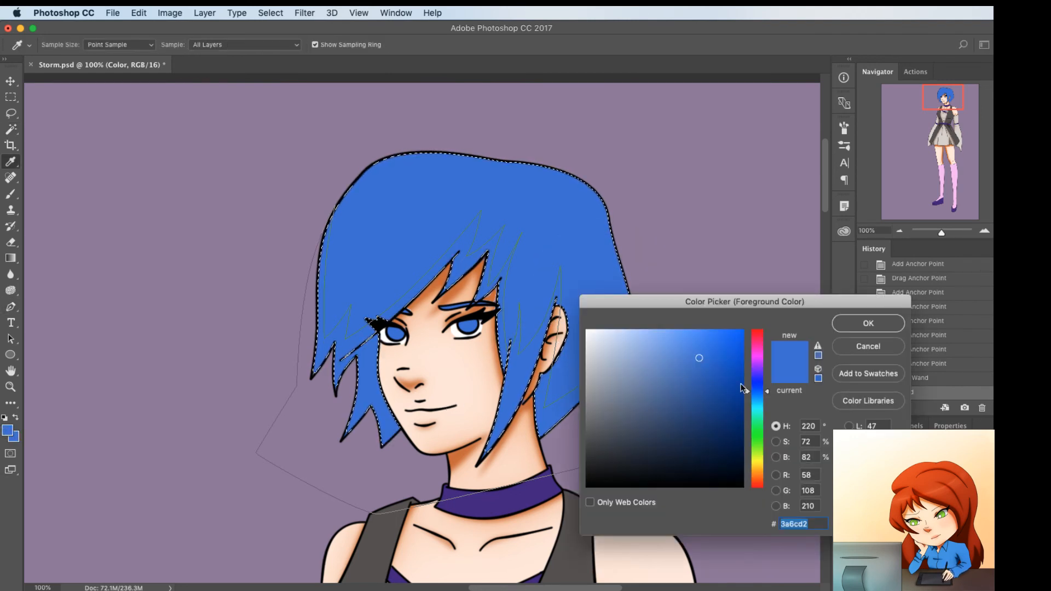
left_click(763, 395)
left_click_drag(763, 394, 763, 397)
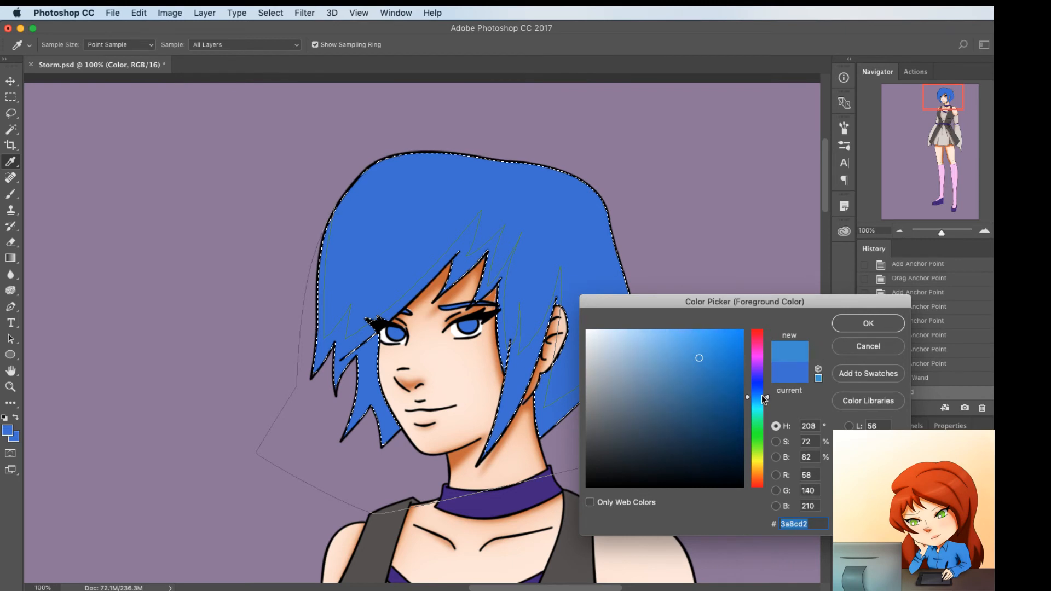
left_click_drag(709, 377, 719, 379)
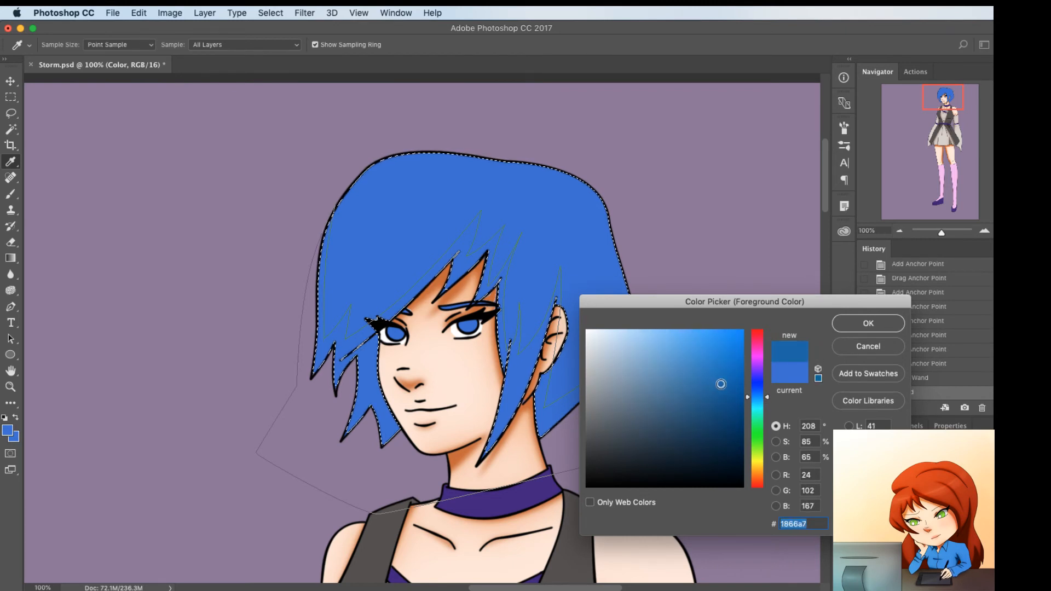
left_click(883, 330)
Swap the colors and darken the sampled hair blue to a dark navy shade for the deeper shadow
key("x")
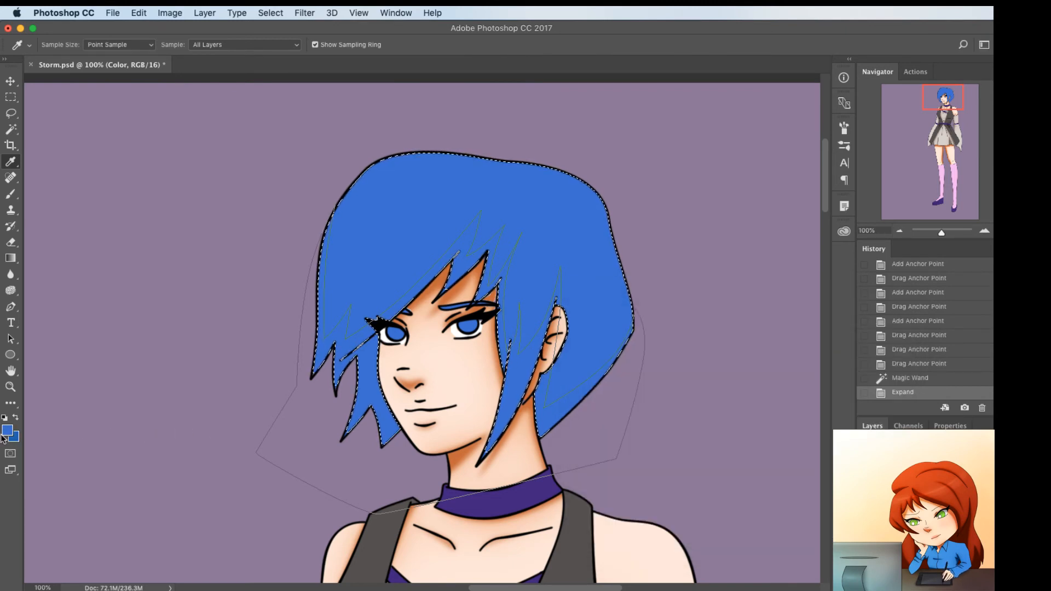
left_click(7, 431)
left_click(707, 404)
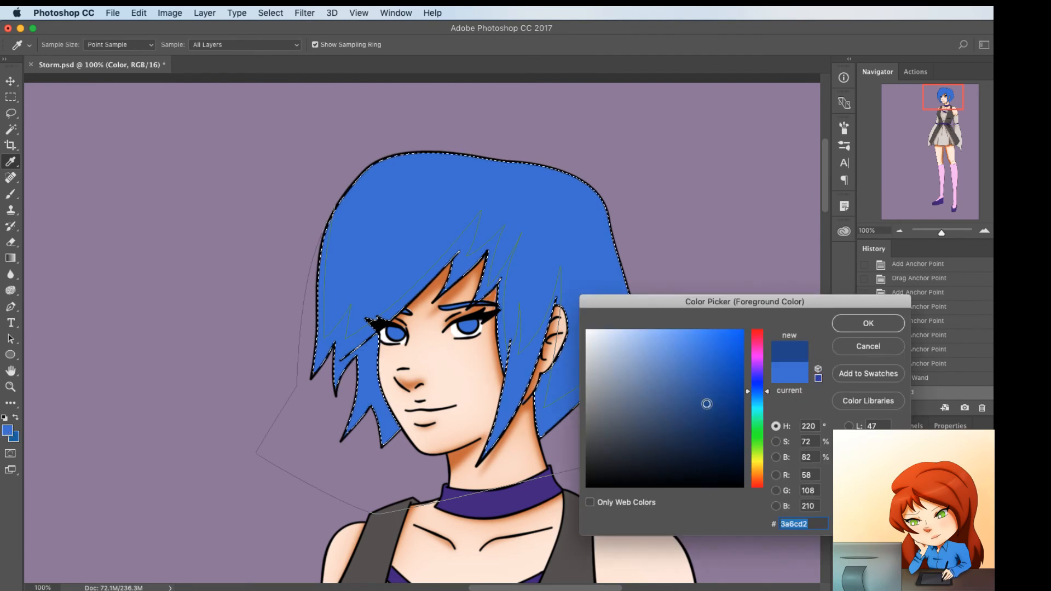
left_click(868, 323)
Fill the hair shadow path twice with the deeper blue foreground color, using feather radii of 35 and 15 pixels
key("p")
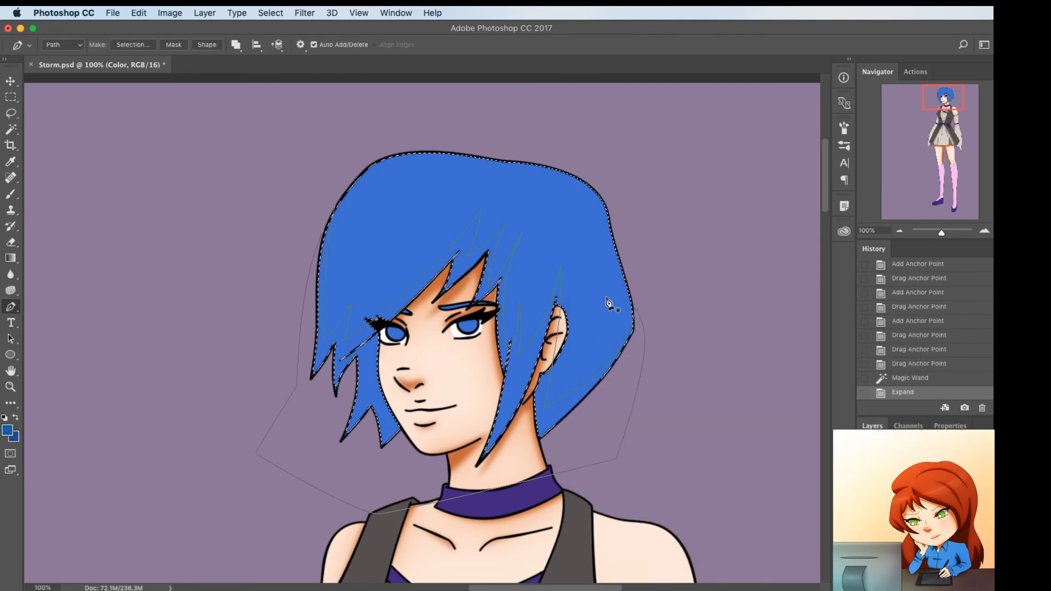
right_click(687, 228)
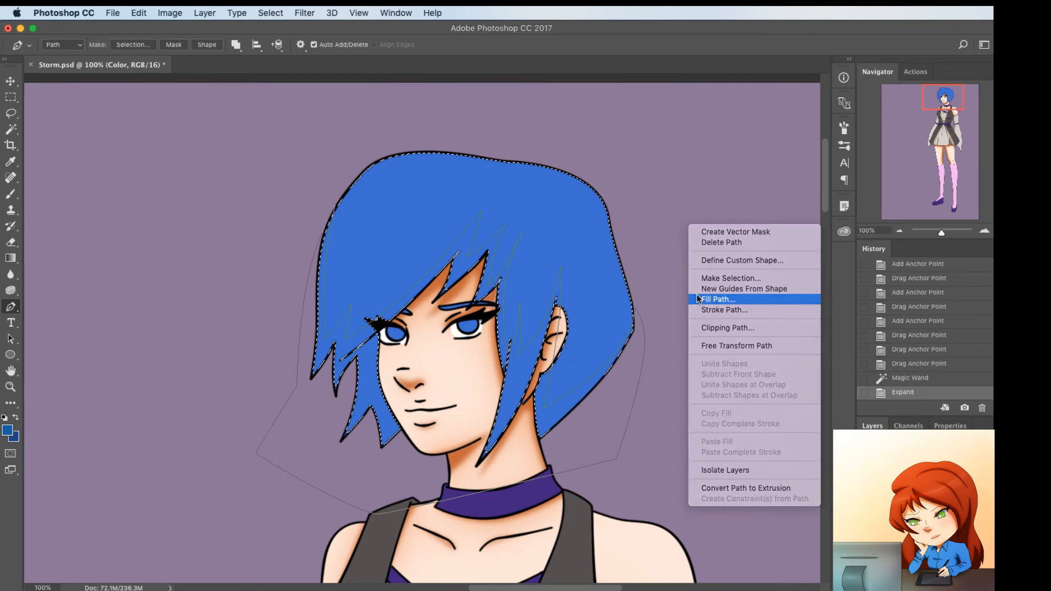
left_click(695, 299)
key("Return")
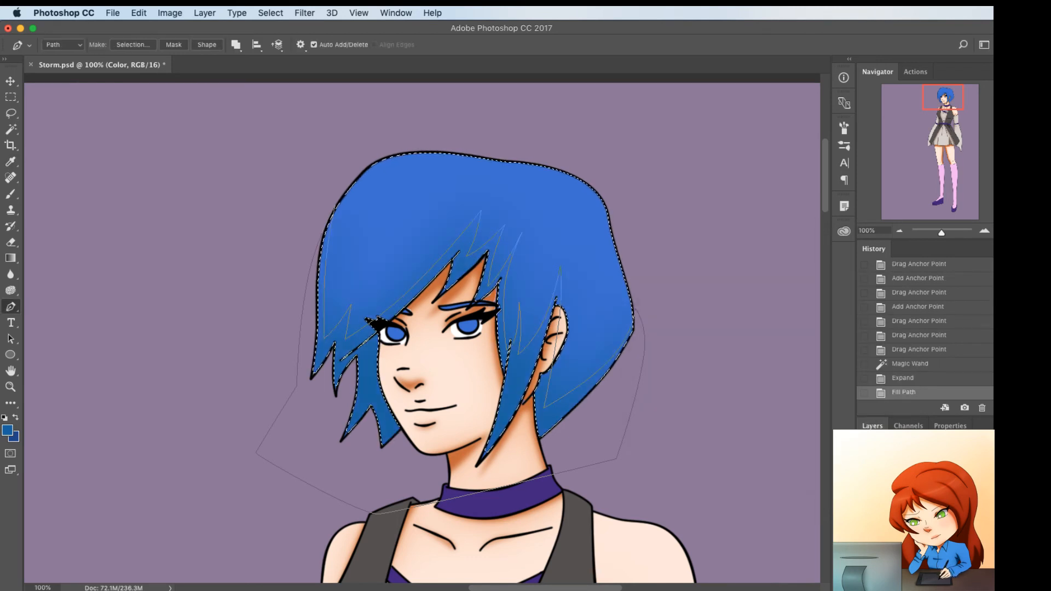
right_click(677, 240)
left_click(703, 314)
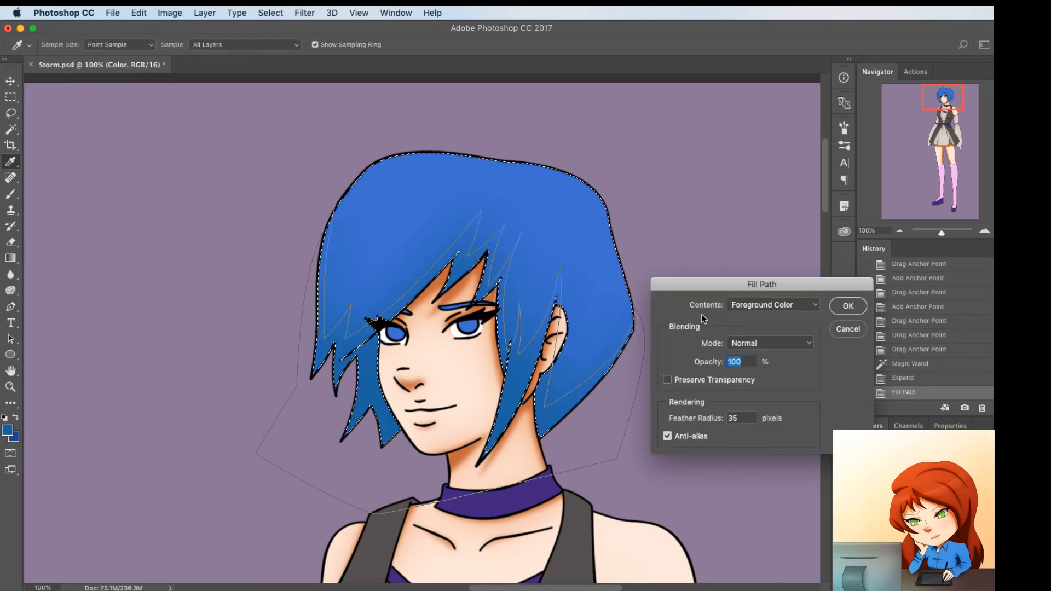
type("15")
key("Return")
Fill the hair shadow path with the dark navy foreground color using a reduced feather radius, and remove the path
right_click(695, 259)
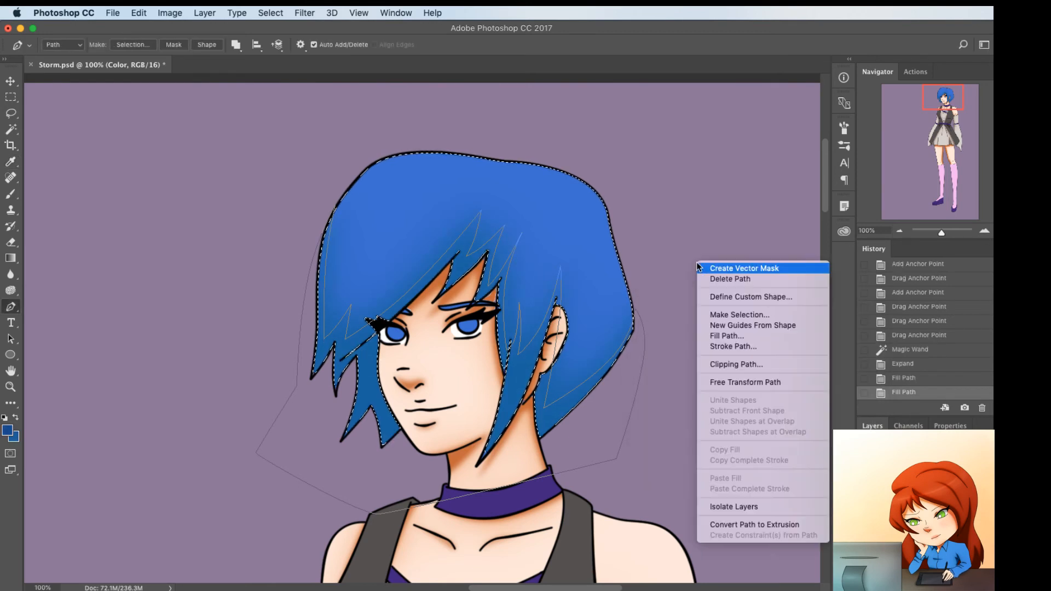
left_click(713, 336)
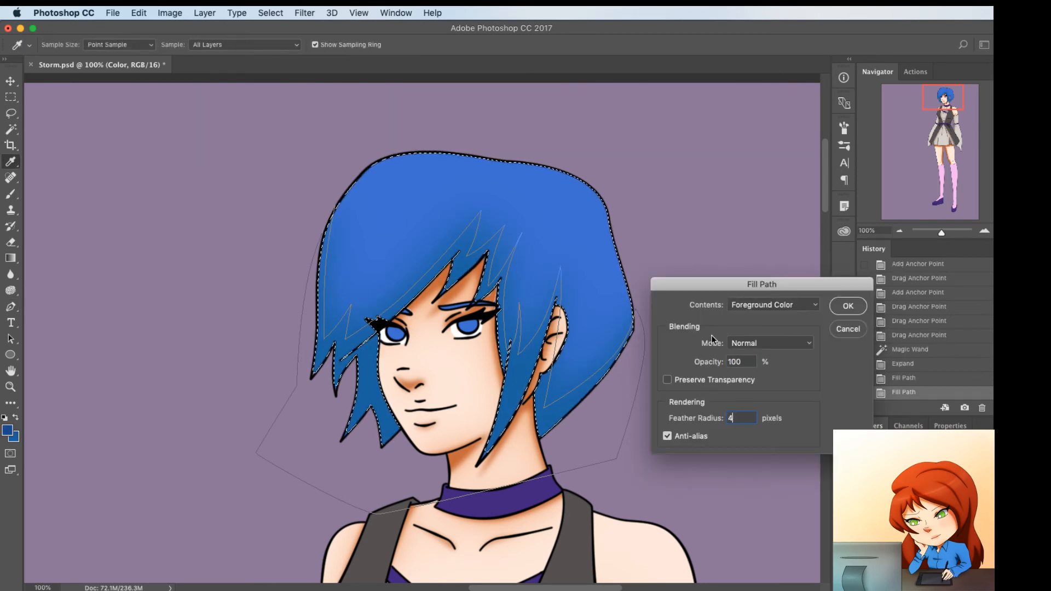
key("Return")
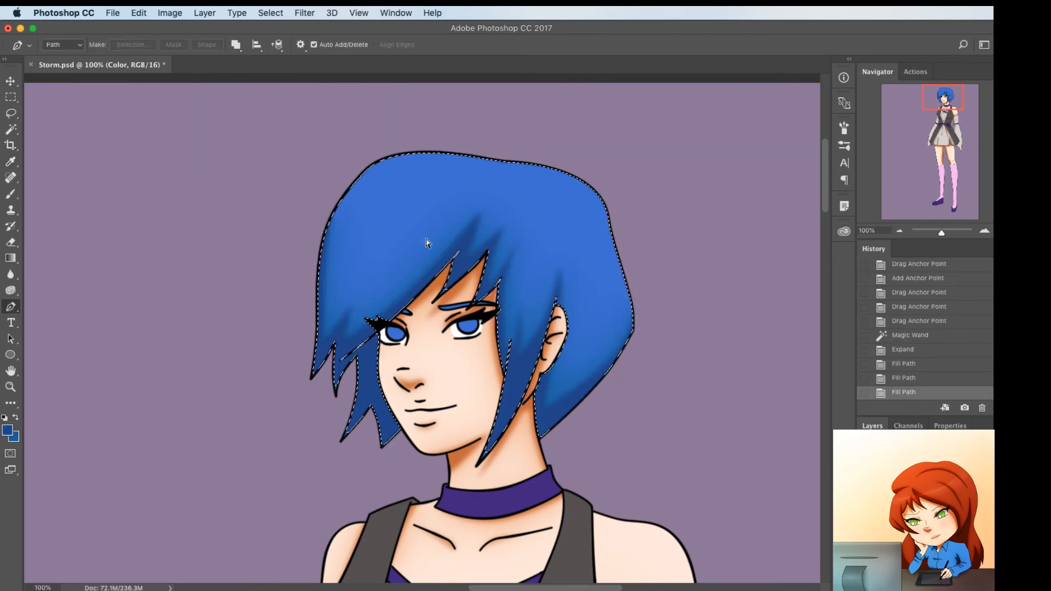
Draw a thin closed strand path on the upper front of the hair and bend both edges into a curve
left_click(419, 184)
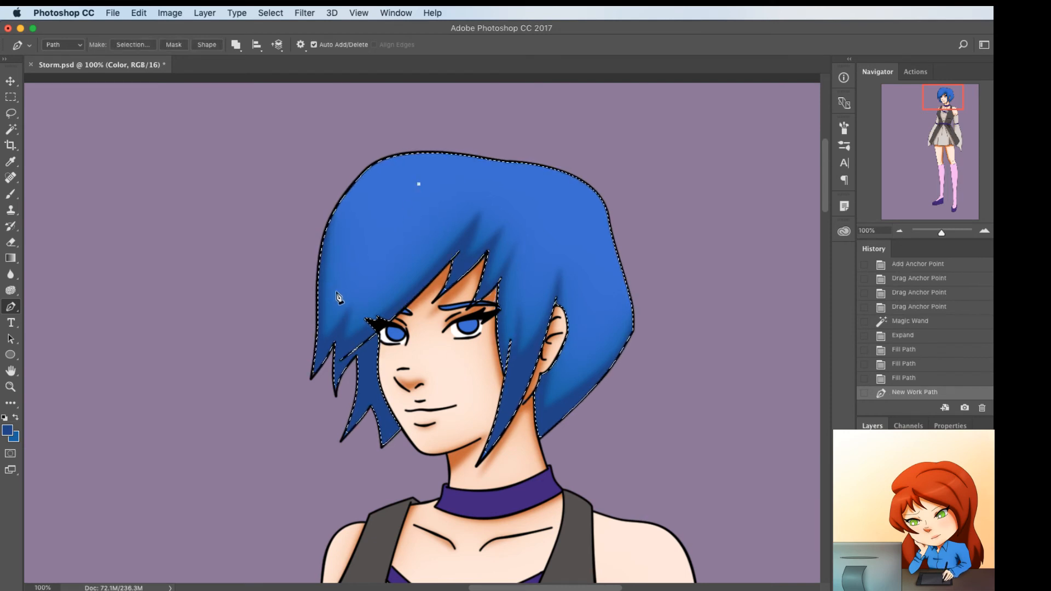
left_click(336, 292)
left_click_drag(372, 221, 373, 223)
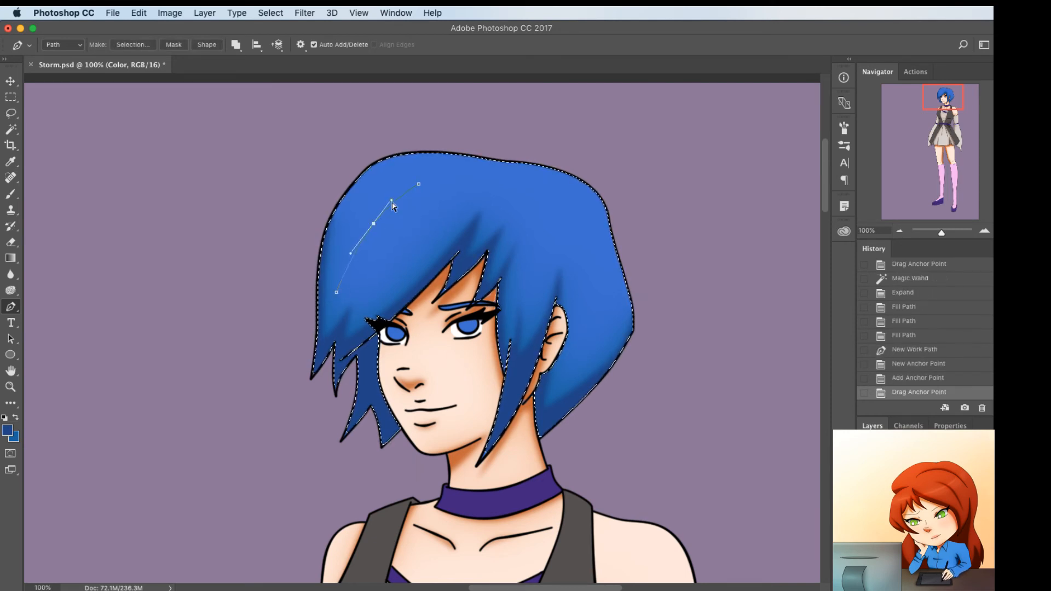
left_click(418, 184)
left_click(379, 235)
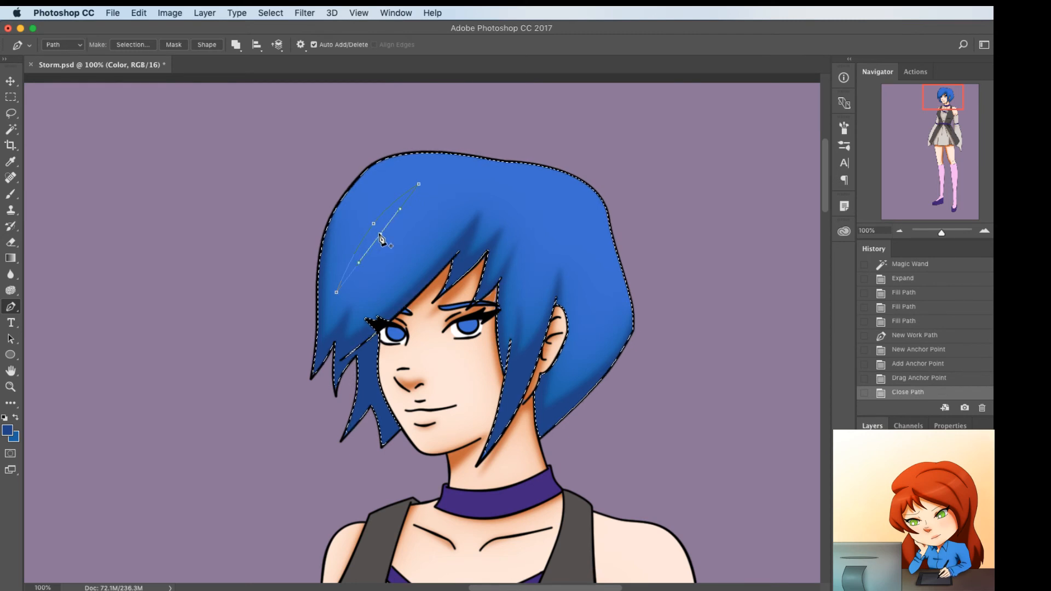
left_click_drag(364, 222, 368, 222)
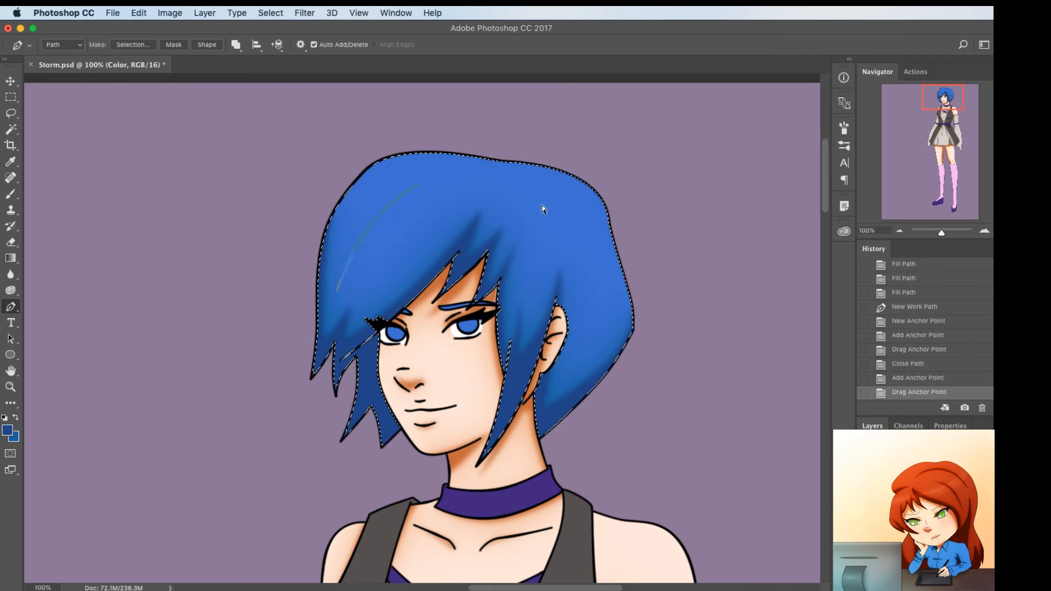
Draw a thin closed strand path on the back of the hair behind the ear and bend both edges into a curve
left_click(600, 289)
left_click_drag(561, 384, 541, 401)
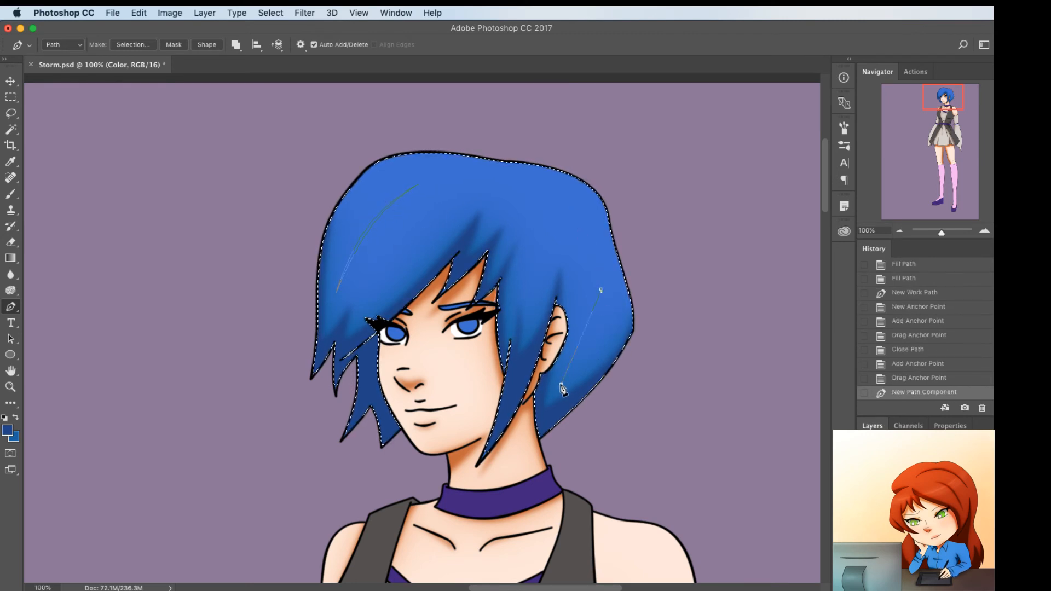
left_click(600, 335)
left_click_drag(599, 333, 594, 332)
left_click(600, 289)
left_click(585, 325)
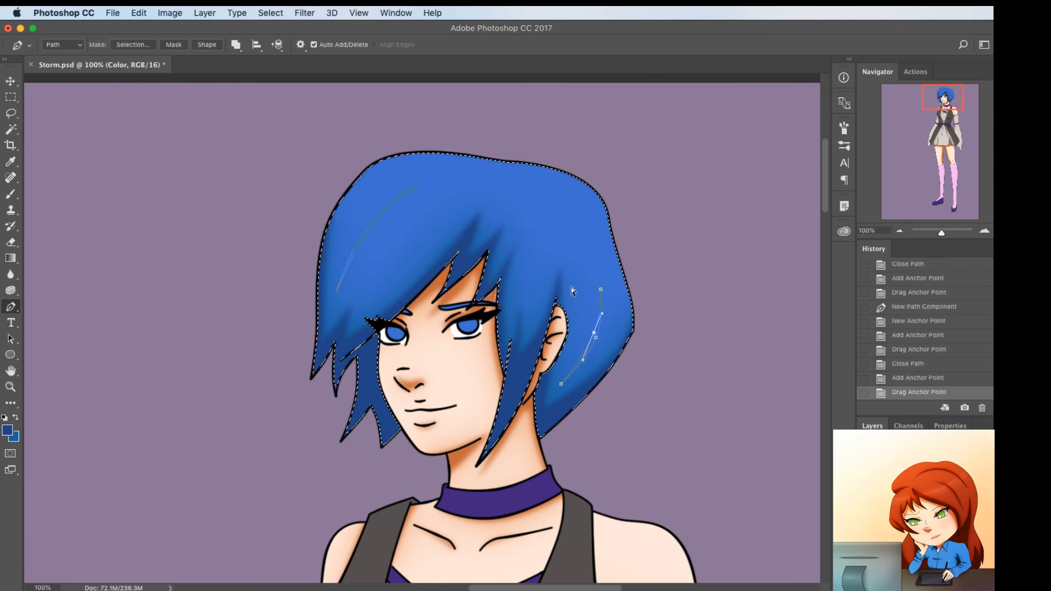
Draw another thin closed strand path on the hair above the fringe and bend both edges slightly
left_click(442, 227)
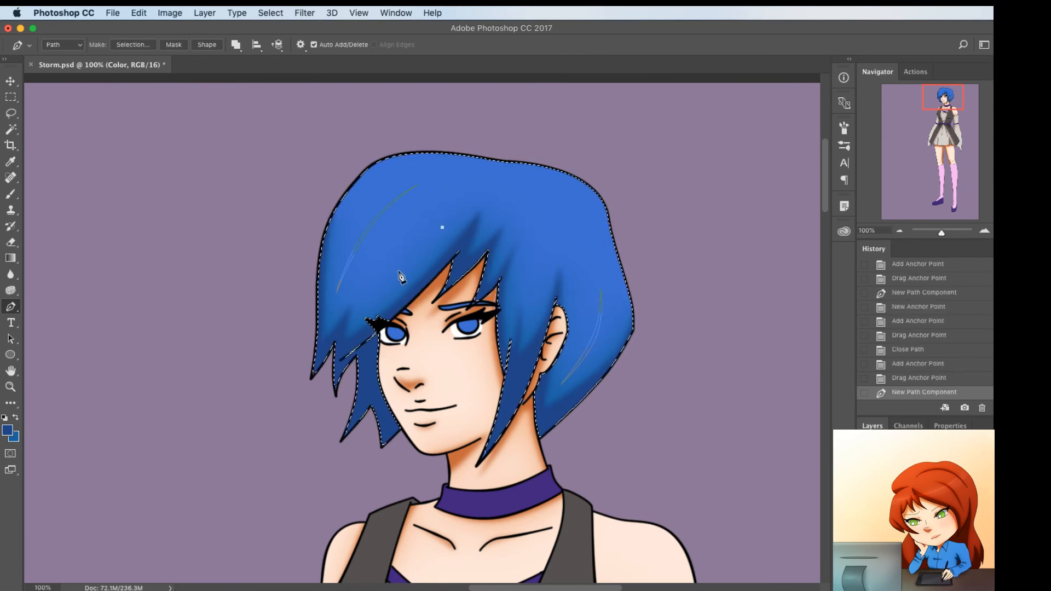
left_click(392, 277)
left_click(416, 249)
left_click_drag(416, 245, 414, 250)
left_click(442, 227)
left_click(419, 250)
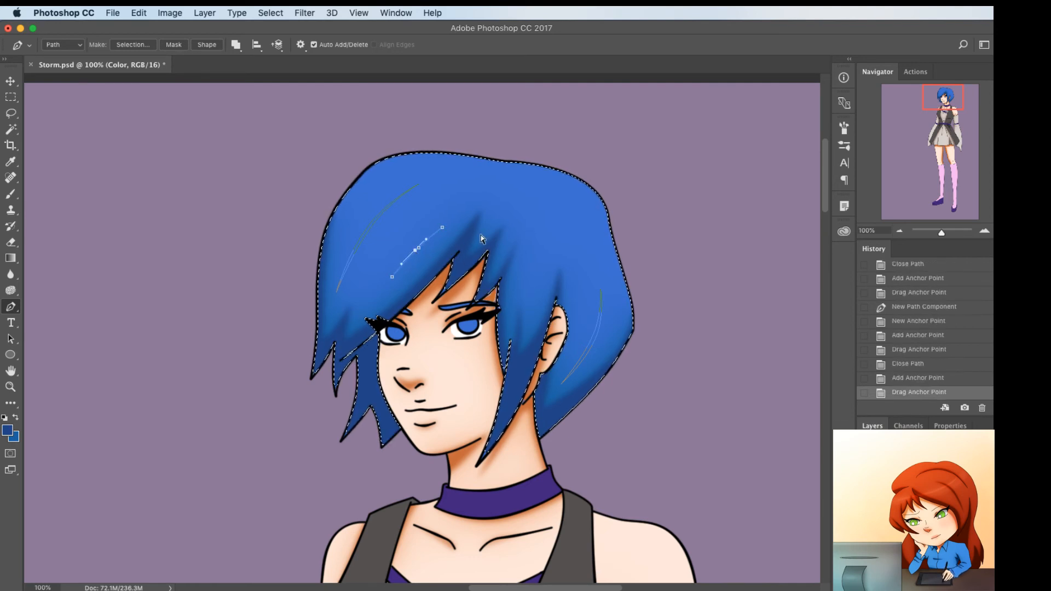
Fill the strand paths with the lighter blue, fill them again with the darker blue as foreground color, and clear the hair selection
left_click(490, 230, "super")
right_click(512, 193)
left_click(492, 179)
right_click(480, 196)
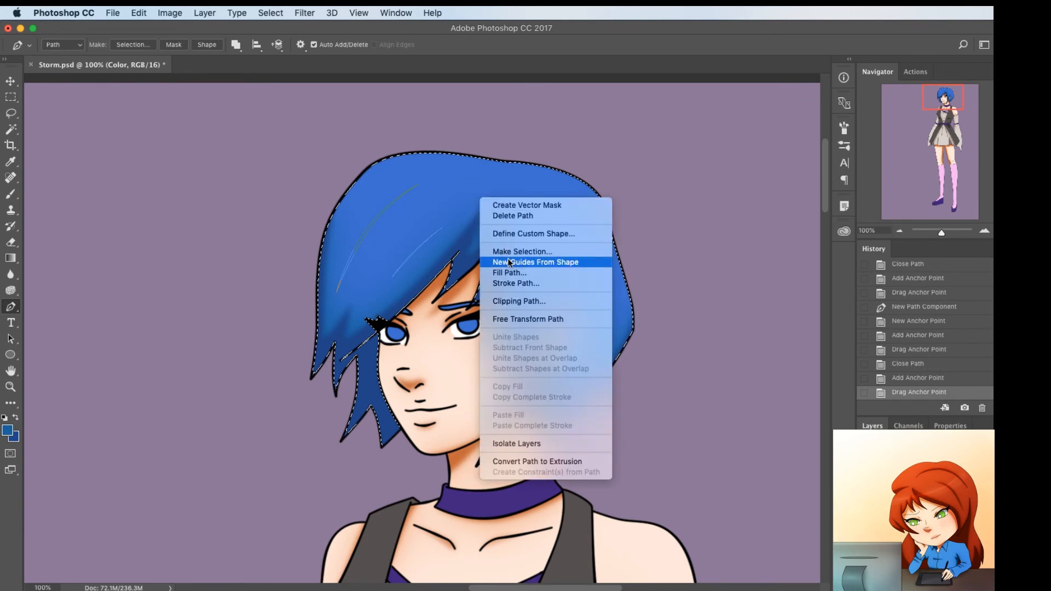
left_click(506, 272)
key("Return")
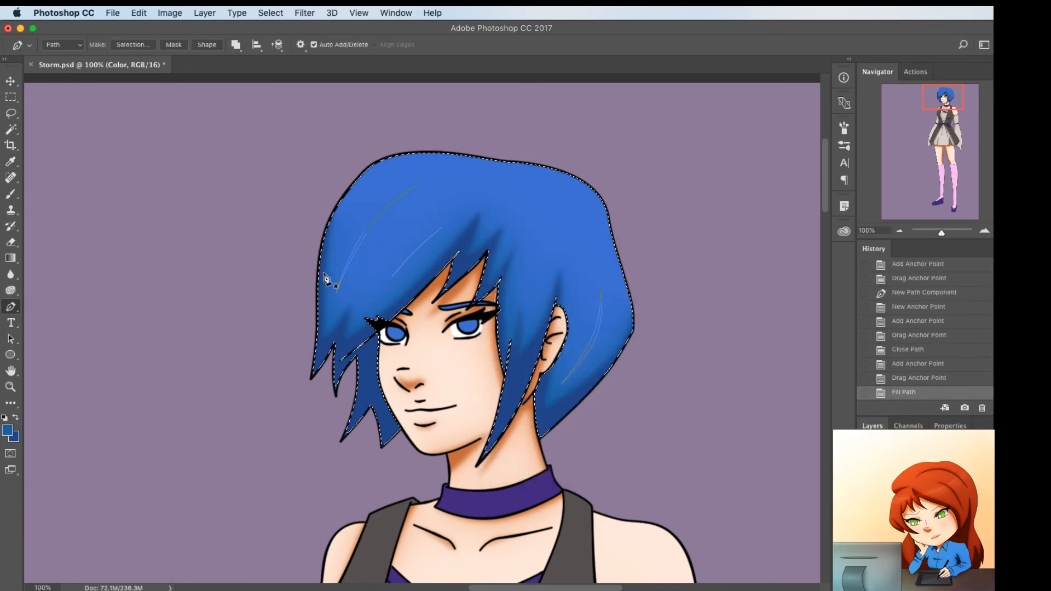
right_click(610, 247)
left_click(636, 321)
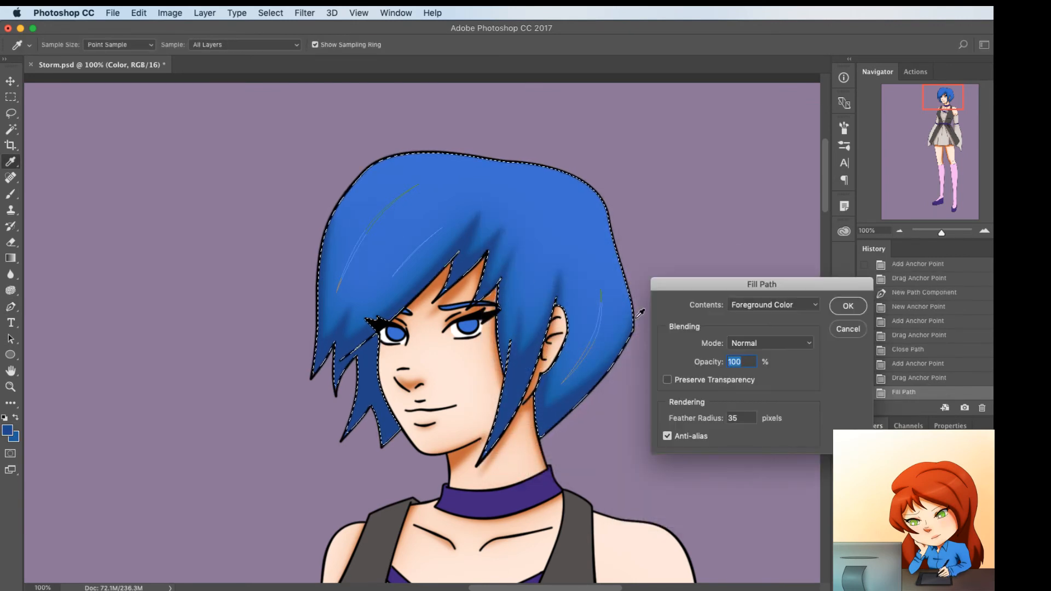
key("Return")
key("super+d")
On the Line layer, select all purple clothing parts by Color Range, sampling the choker with a fuzziness of 20
scroll(636, 322, "down", 5)
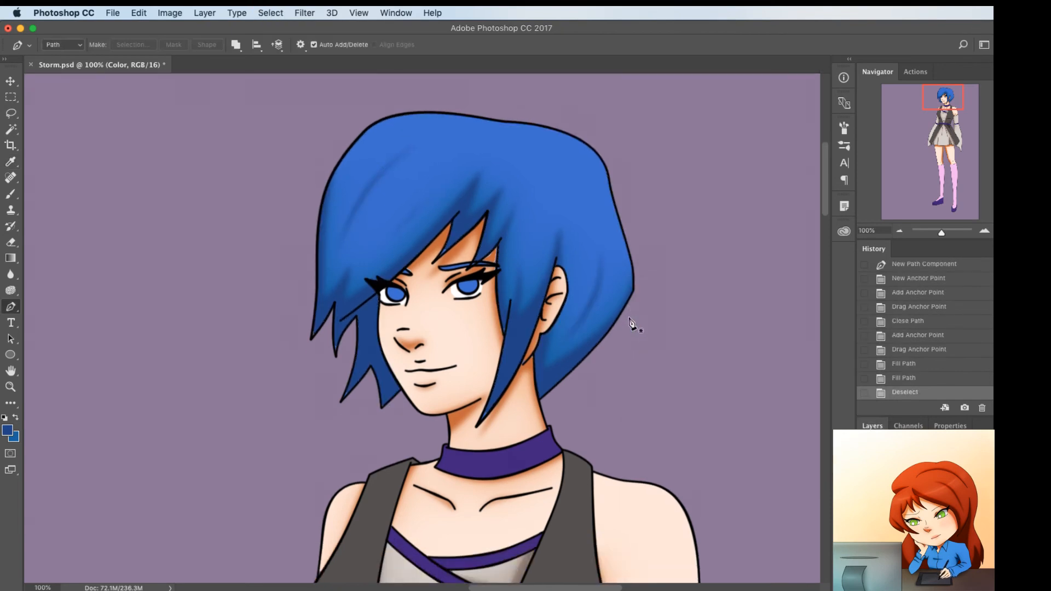
key("super+minus")
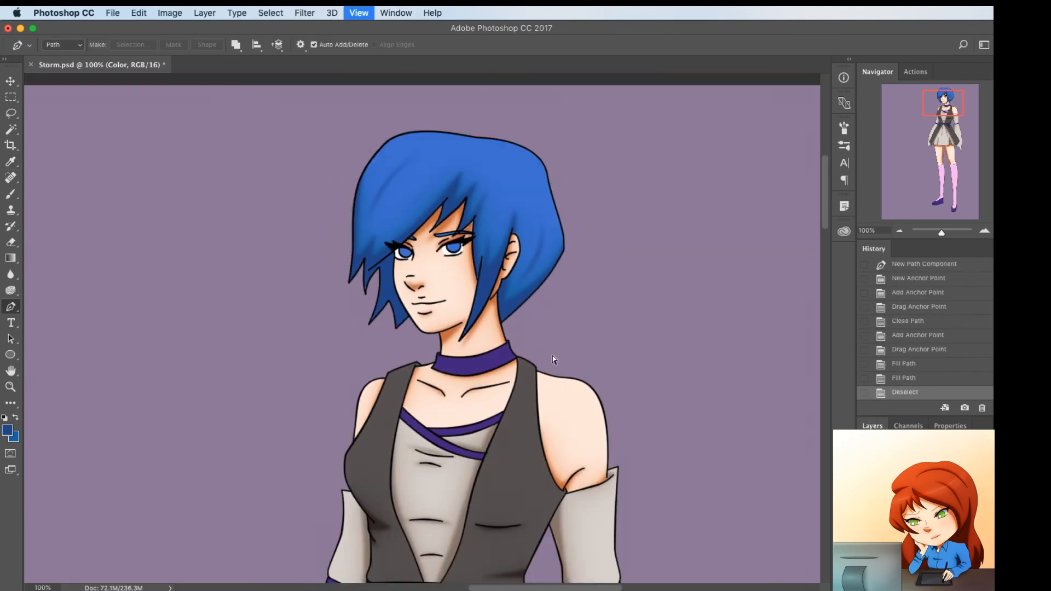
scroll(551, 359, "down", 5)
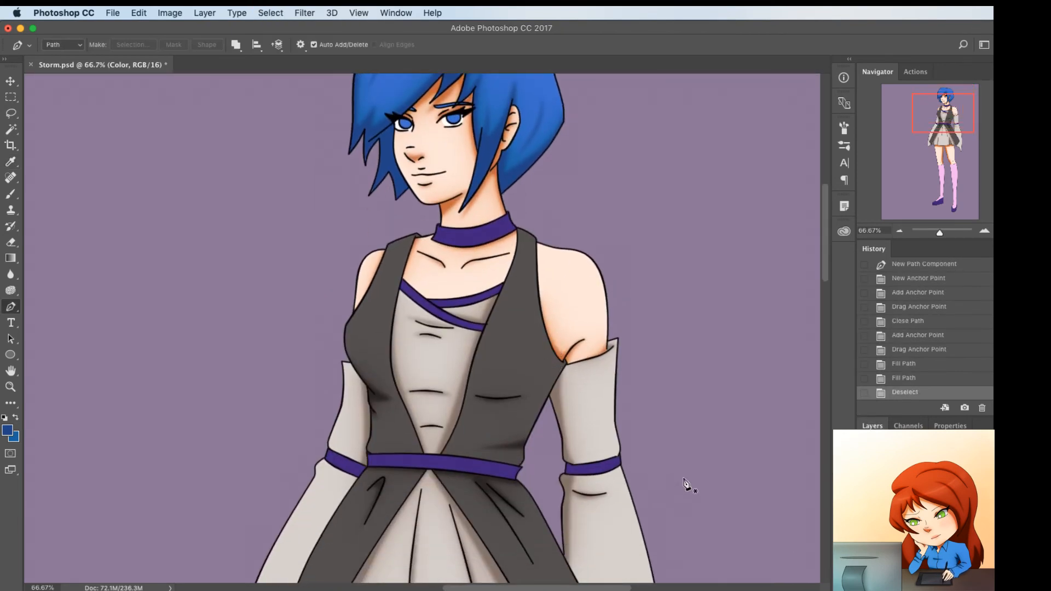
left_click(253, 10)
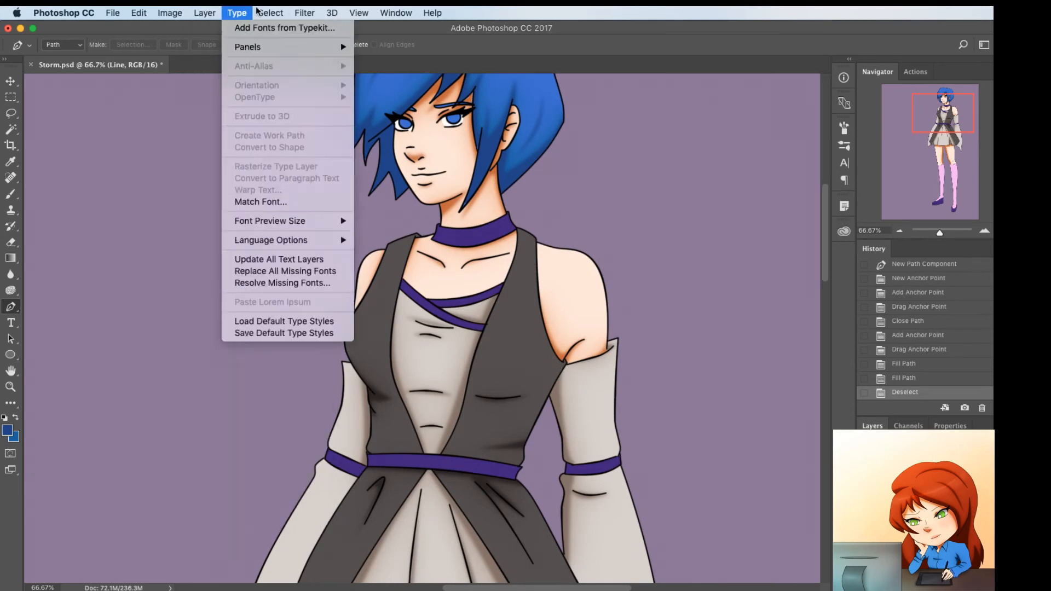
mouse_move(262, 12)
left_click(320, 135)
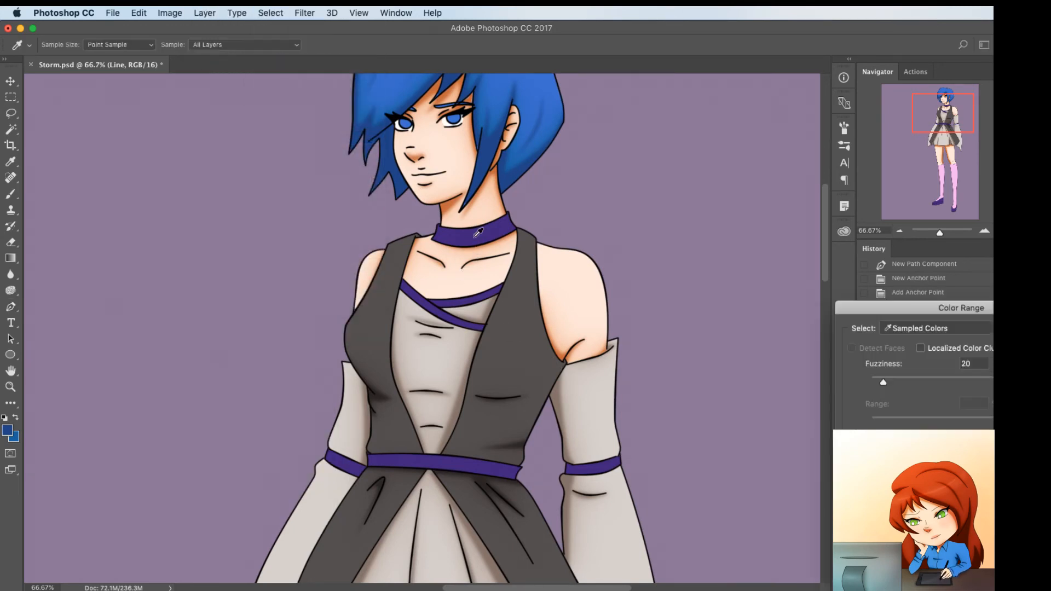
key("Return")
key("p")
scroll(510, 419, "down", 15)
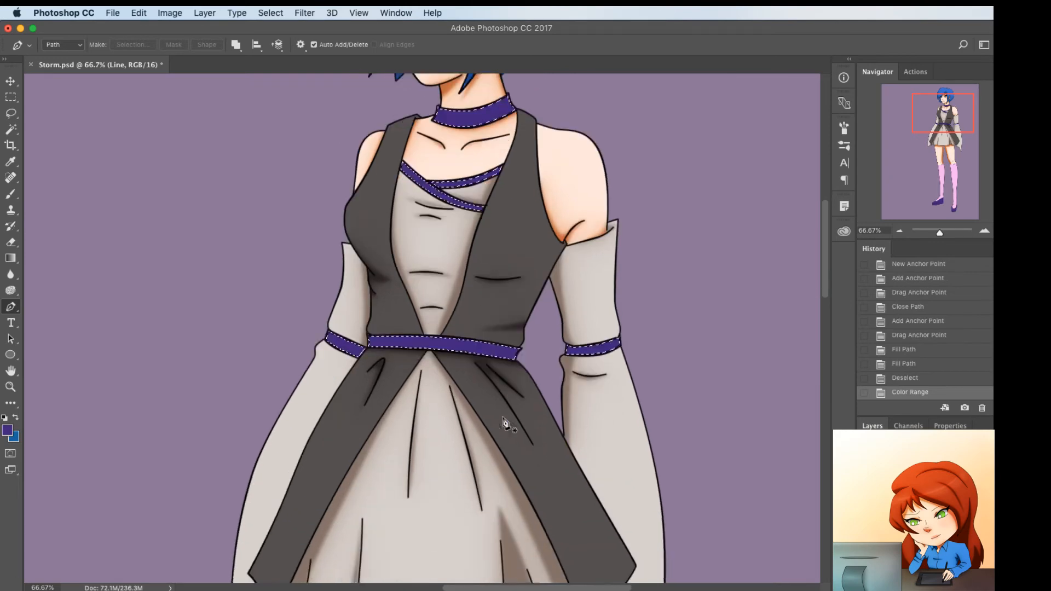
Draw a closed shadow path along the choker's lower and side edges, curve its inner edge to follow the band, and save the document
scroll(510, 418, "down", 10)
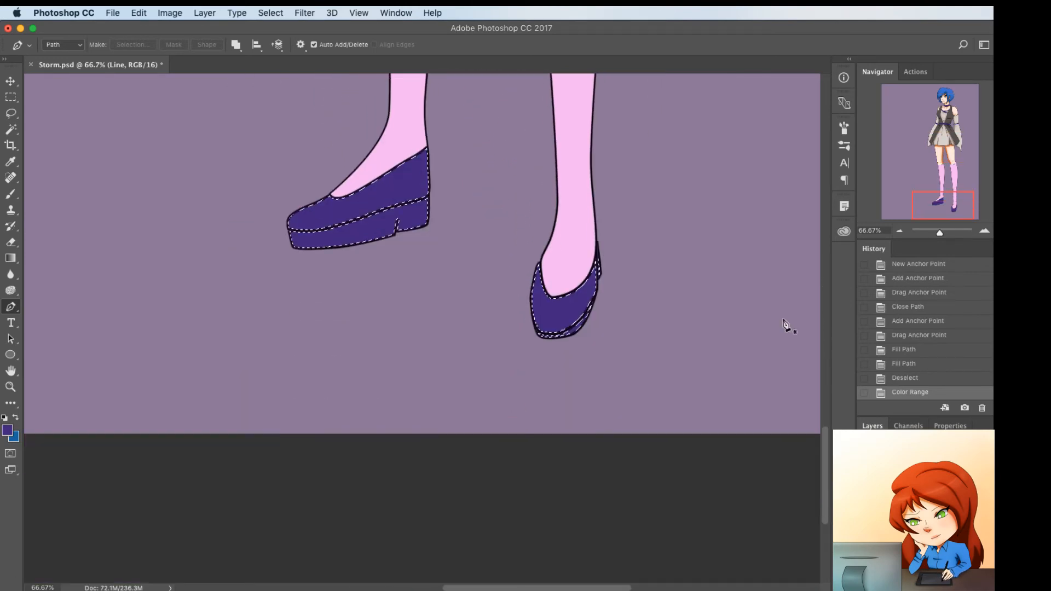
left_click(940, 112)
left_click_drag(940, 111, 940, 112)
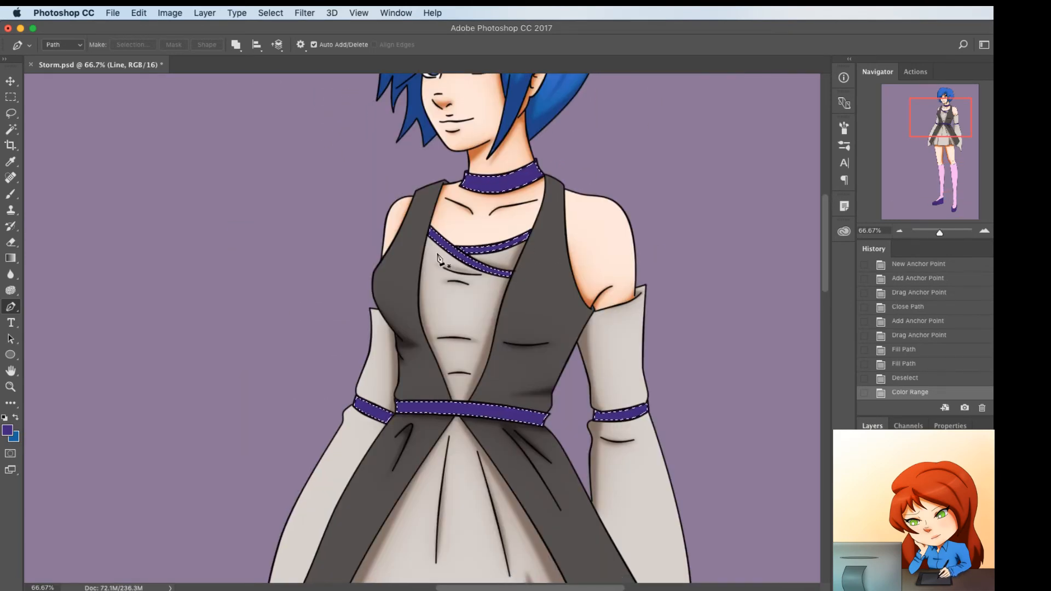
scroll(458, 259, "up", 1)
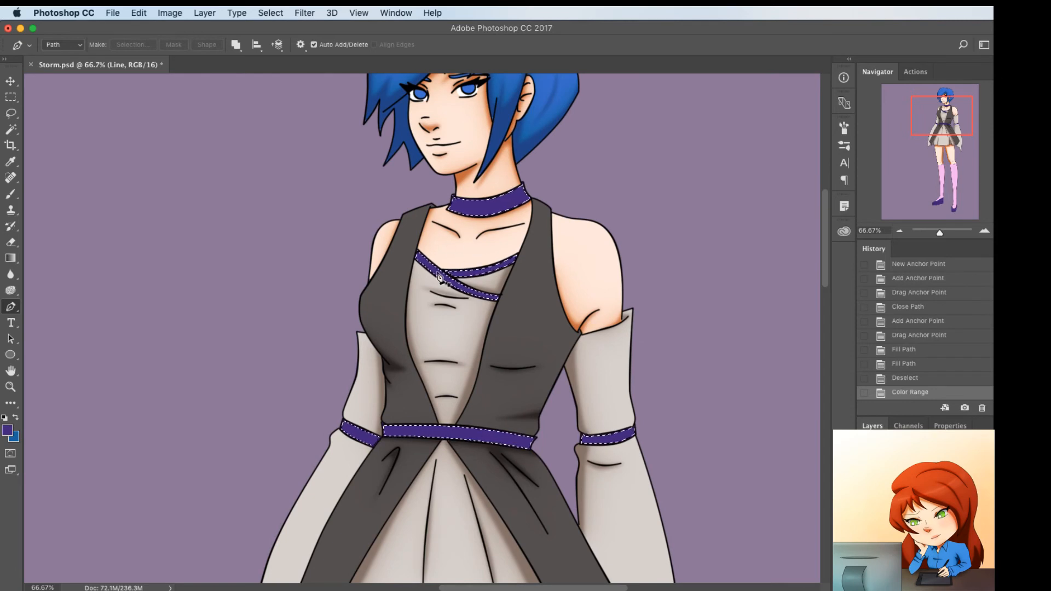
key("super+plus")
scroll(473, 265, "up", 5)
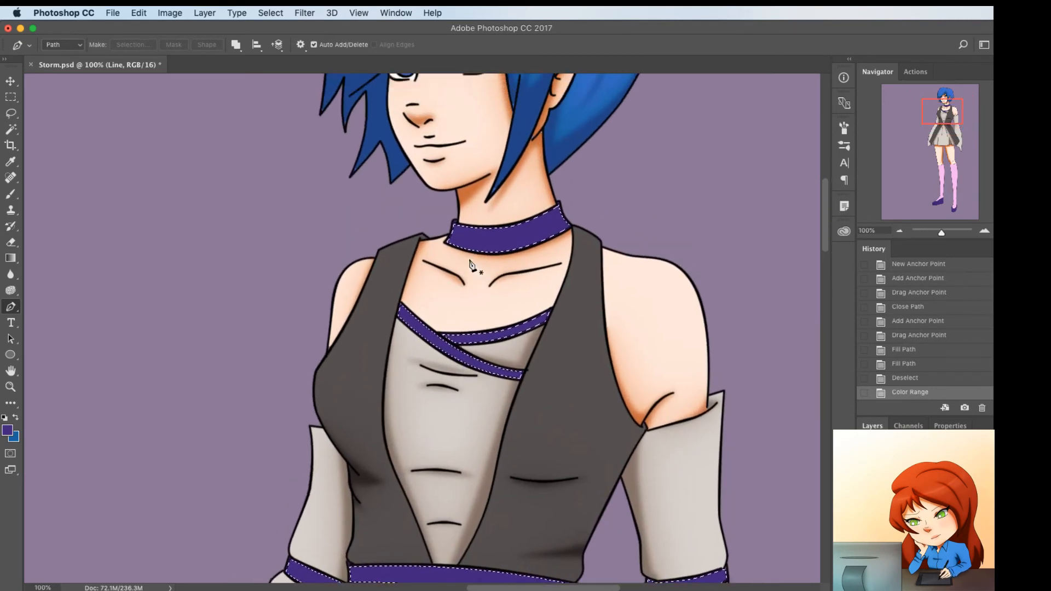
left_click(441, 248)
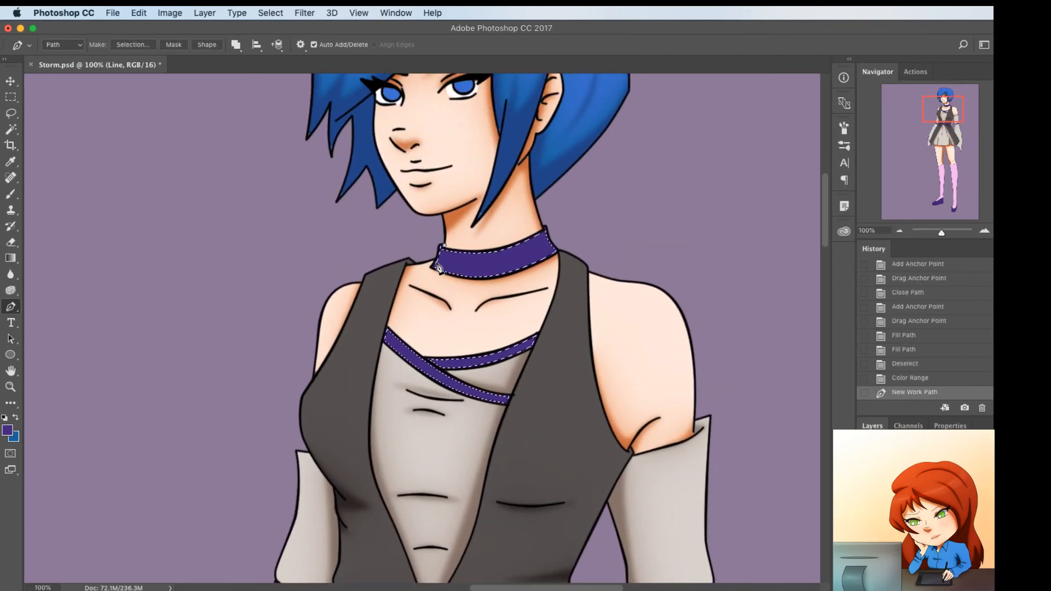
left_click(541, 246)
left_click(542, 229)
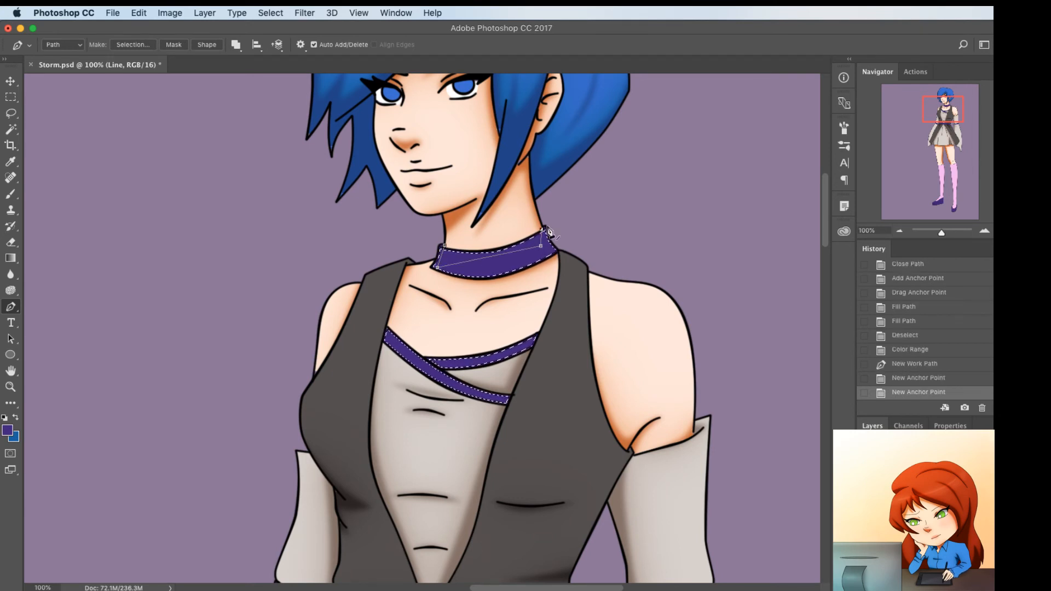
left_click(558, 221)
left_click(580, 264)
left_click(454, 297)
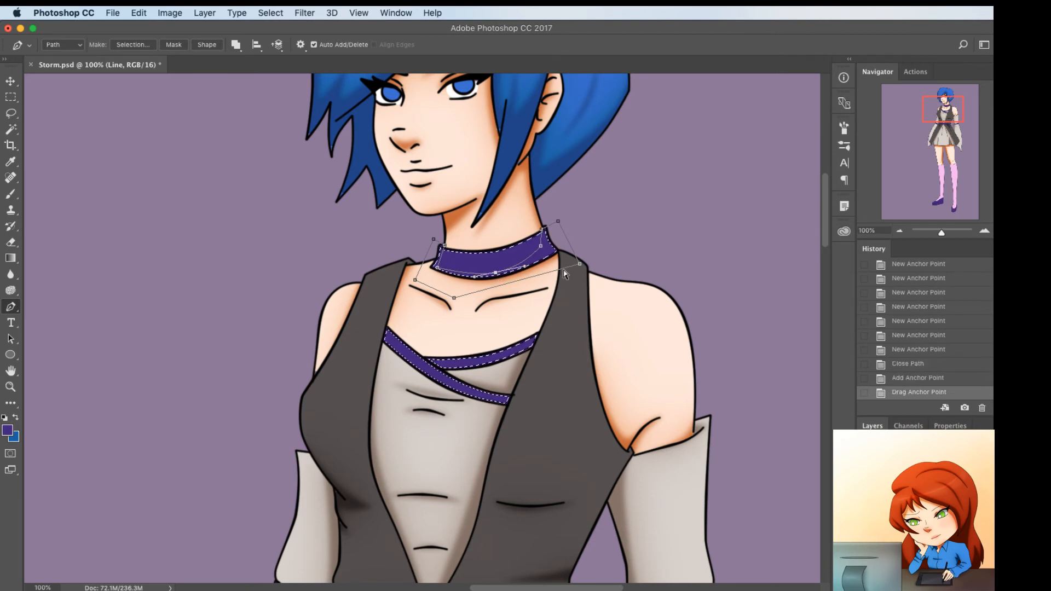
left_click_drag(545, 250, 543, 255)
left_click(545, 250, "alt")
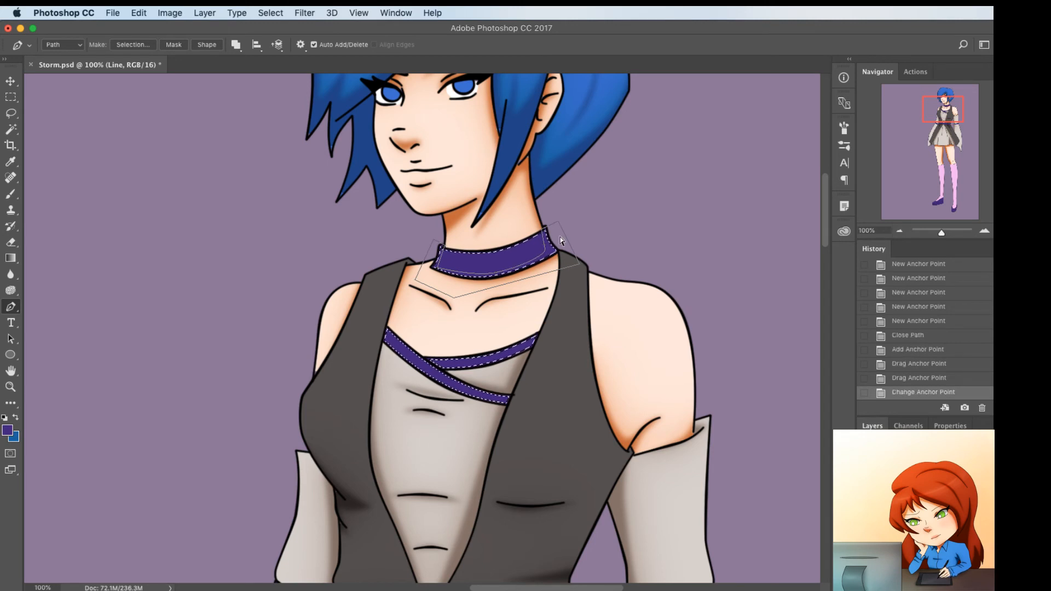
key("cmd+s")
Add a closed shadow path over the left end of the neckline trim, with its inner edge bent into a curve
left_click(393, 320)
left_click(390, 385)
left_click(392, 346)
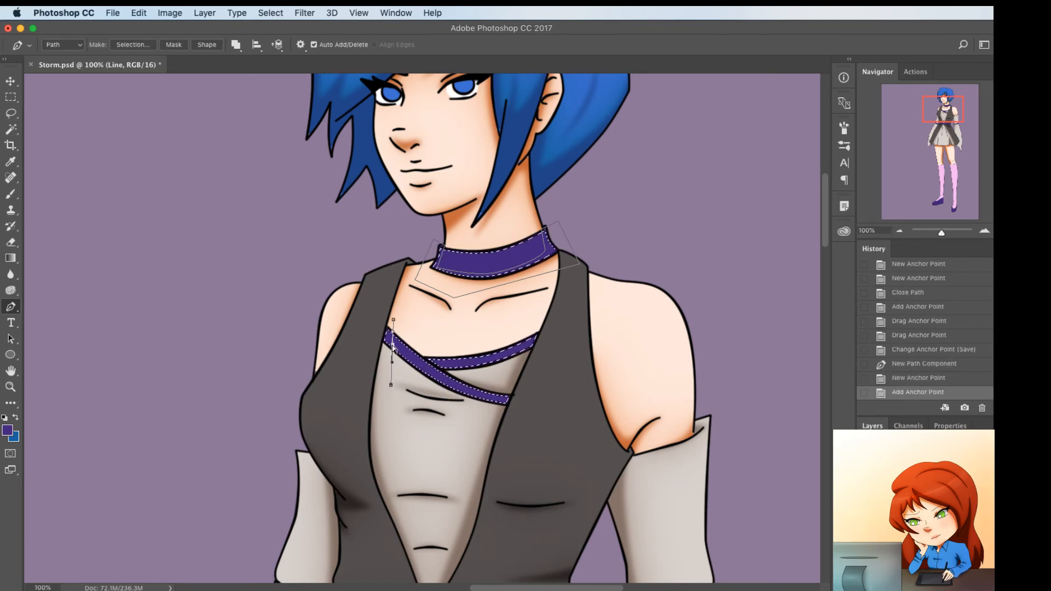
left_click_drag(383, 356, 385, 355)
left_click(366, 338)
left_click(389, 310)
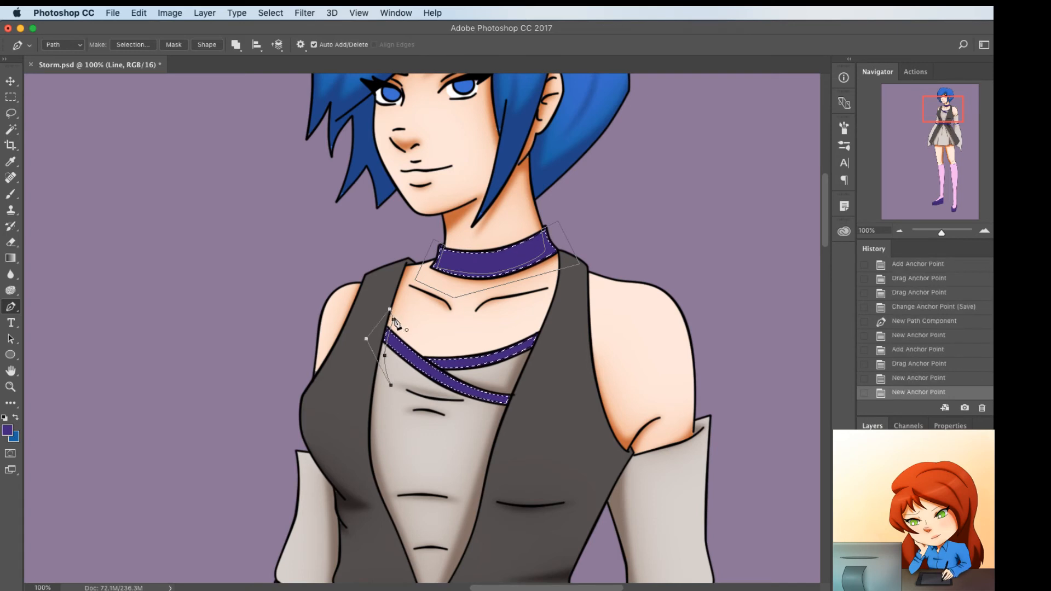
left_click(393, 319)
Add a thin closed shadow path where the two neckline trims cross and bend both of its edges
left_click(425, 354)
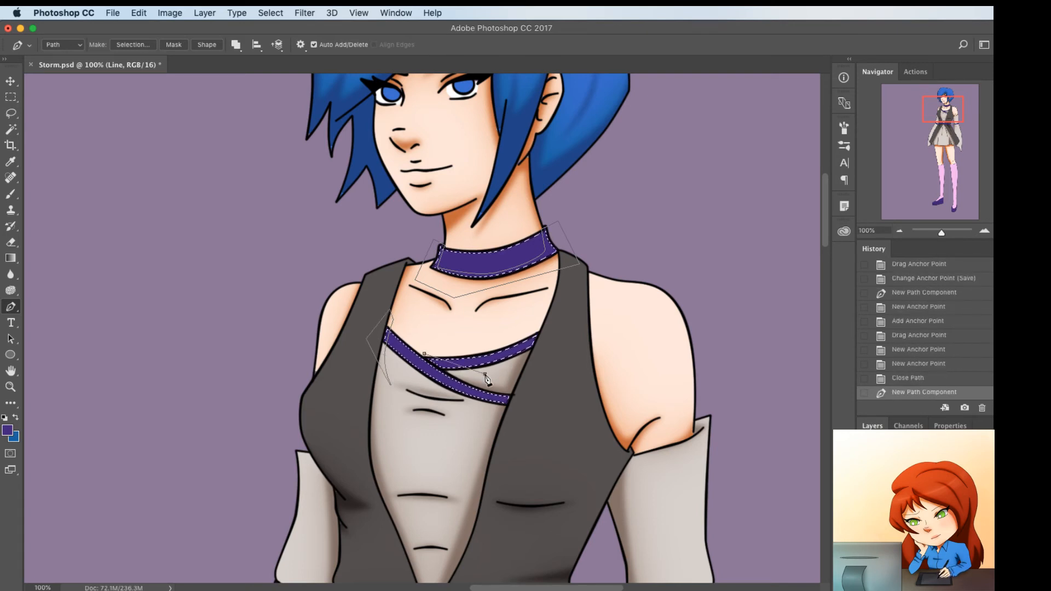
left_click(485, 374)
left_click(463, 367)
left_click_drag(463, 374, 429, 359)
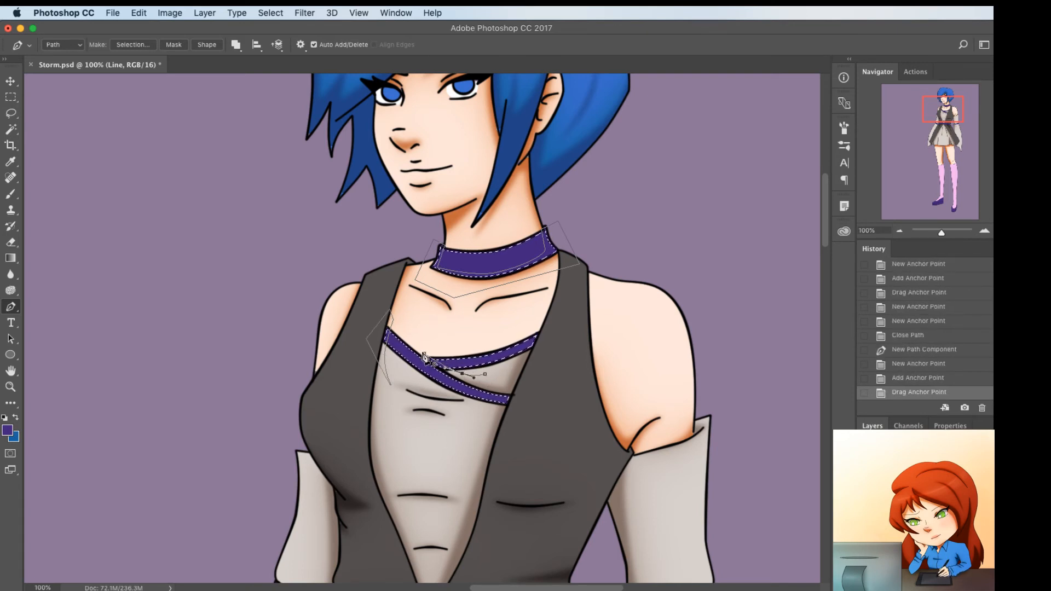
left_click(424, 355)
left_click(443, 373)
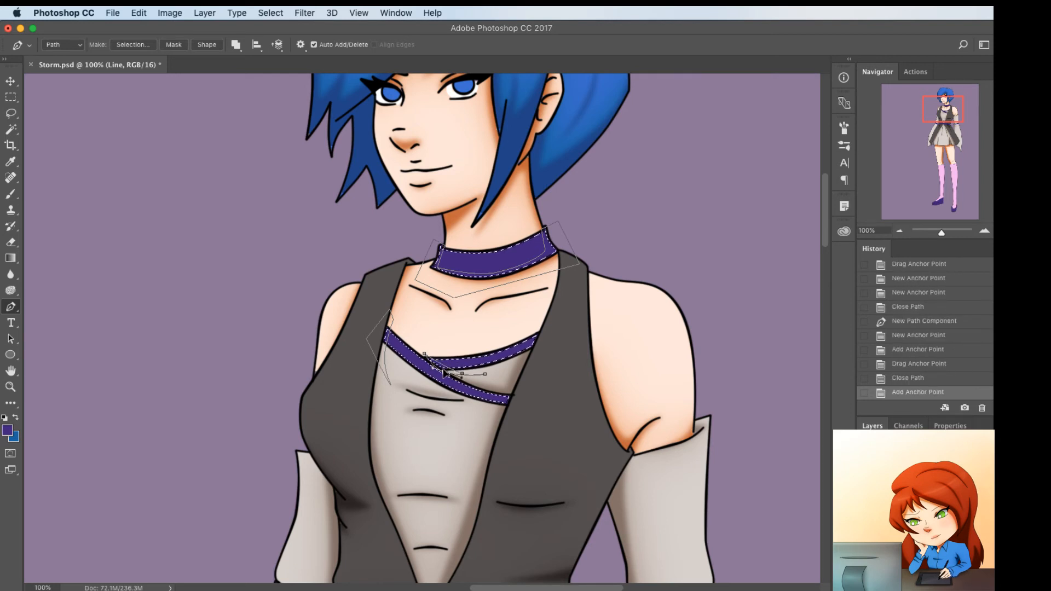
left_click_drag(444, 372, 439, 368)
Add a closed shadow path over the right end of the upper neckline trim and adjust its anchor point
left_click_drag(534, 322, 540, 312)
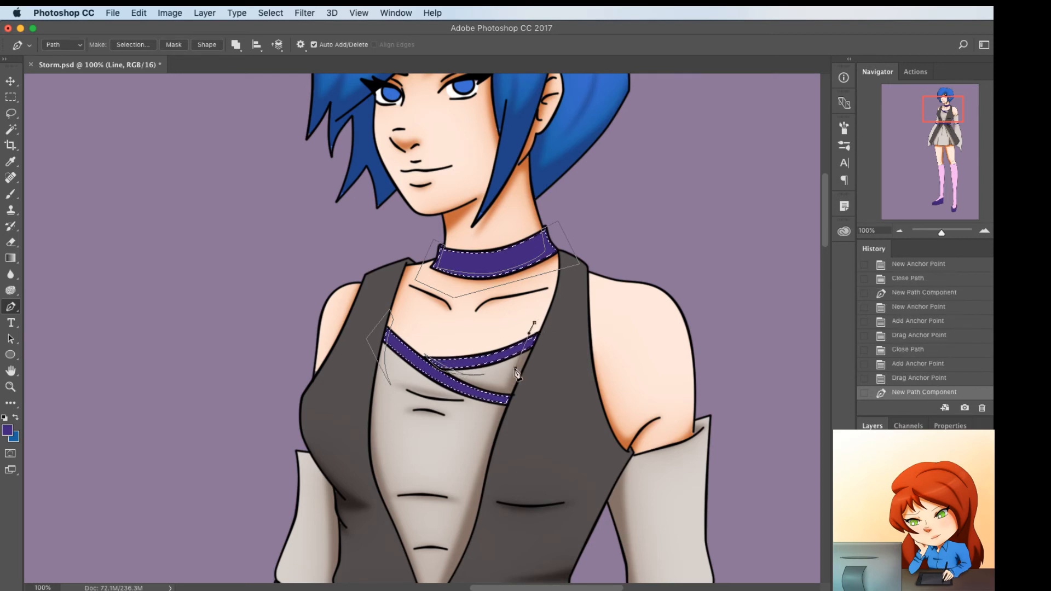
left_click(515, 369)
left_click(541, 352)
left_click(549, 318)
left_click(535, 323)
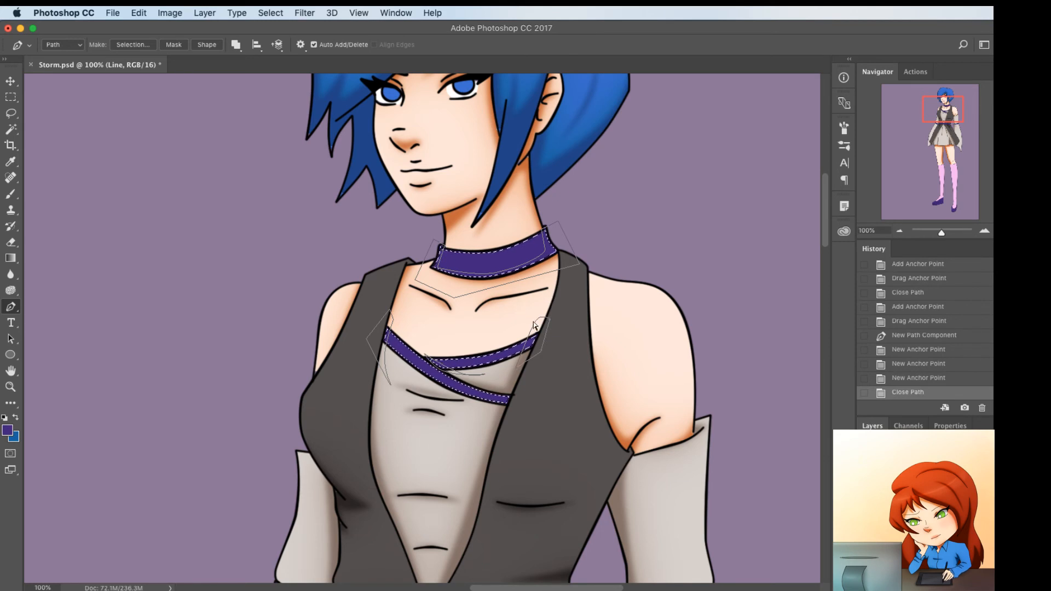
left_click_drag(540, 324, 539, 321)
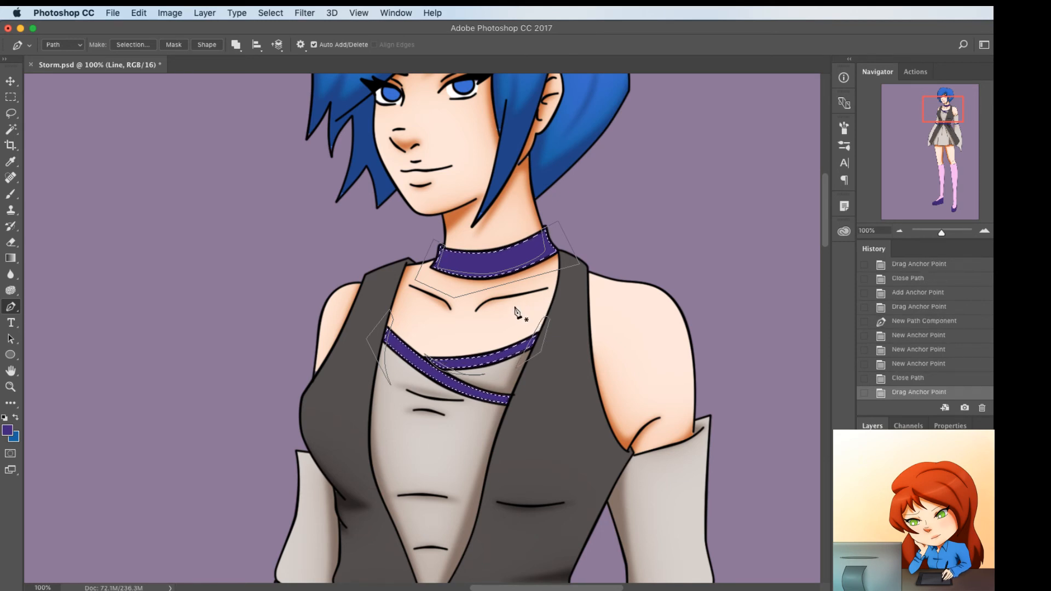
Start a shadow path between the belt's upper corners and reshape it with added points to follow the belt's left end and lower edge
scroll(514, 307, "down", 5)
scroll(515, 306, "down", 1)
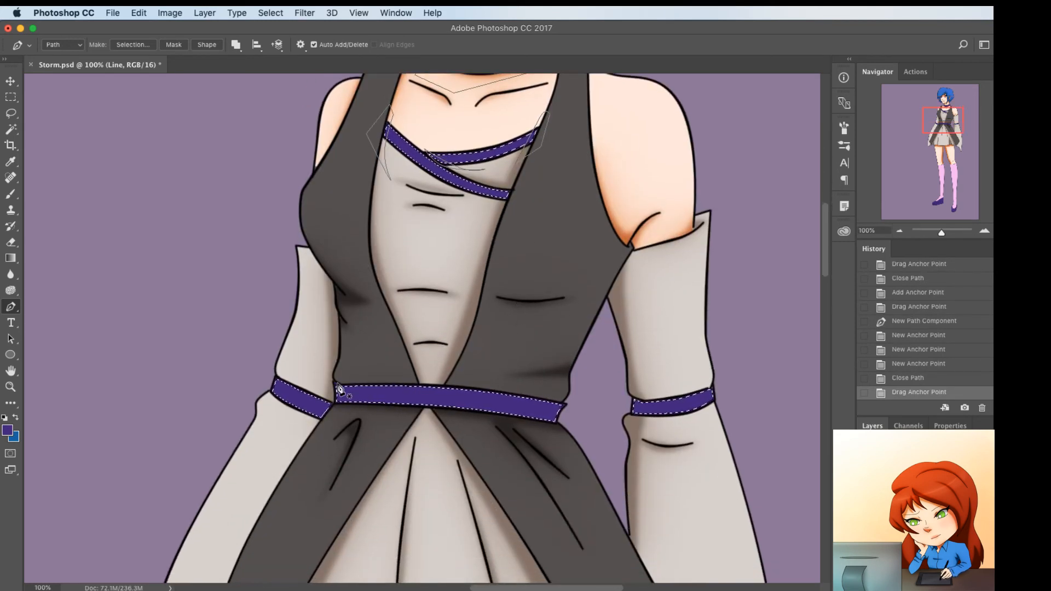
left_click(337, 383)
left_click(562, 398)
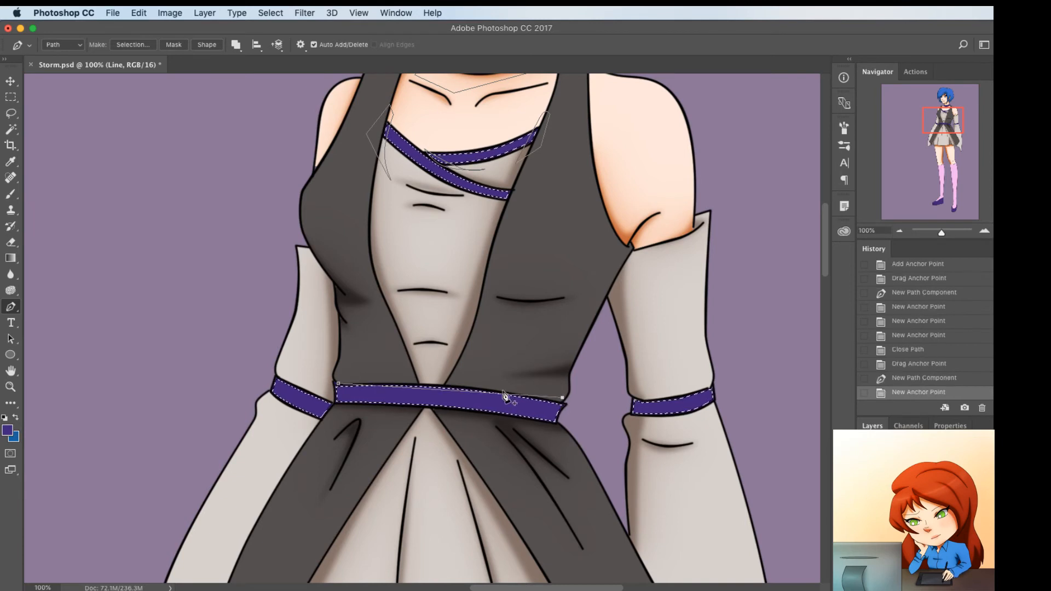
left_click(454, 404)
left_click_drag(452, 406, 452, 405)
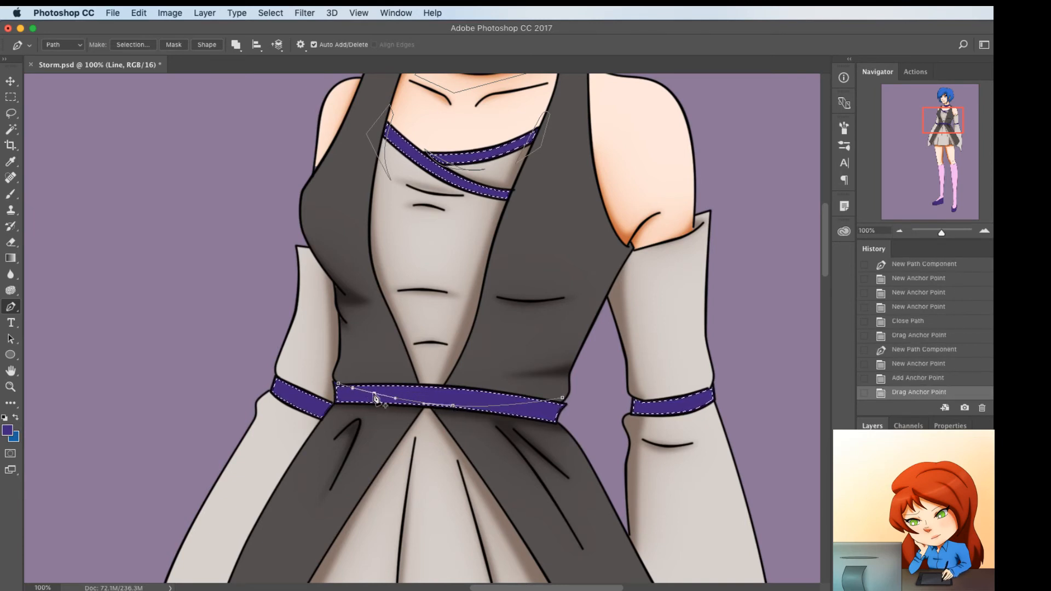
left_click(374, 394)
mouse_move(374, 394)
left_mouse_down()
mouse_move(341, 406)
mouse_move(393, 402)
left_mouse_up()
left_click(353, 400, "alt")
left_click(340, 397, "alt")
left_click(394, 403)
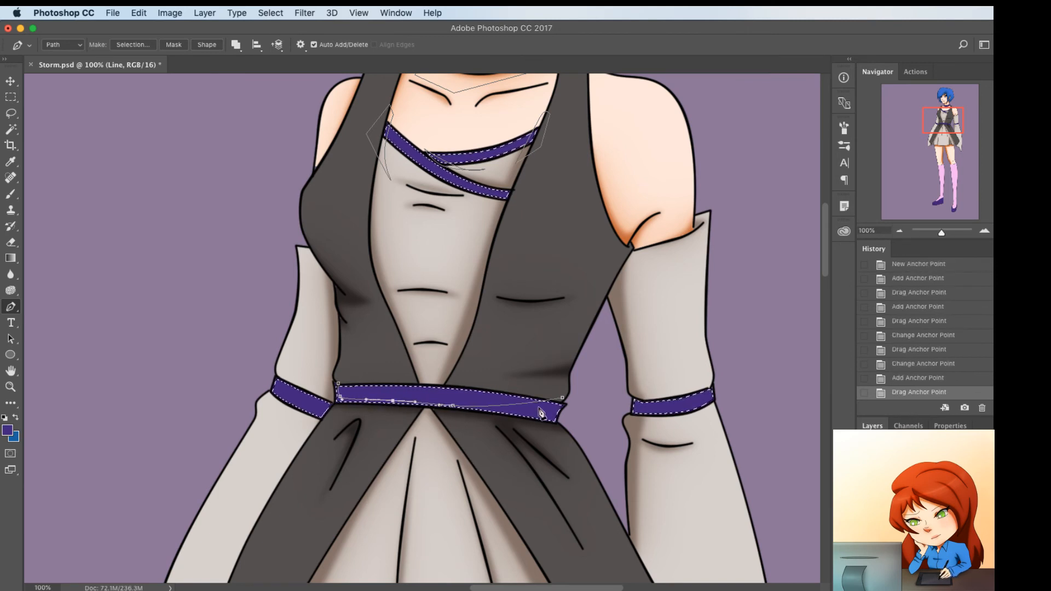
Add an anchor point near the right end of the belt's shadow path and shape it to follow the belt's lower edge
left_click(554, 417)
left_click(554, 417, "alt")
left_click_drag(548, 417, 550, 420)
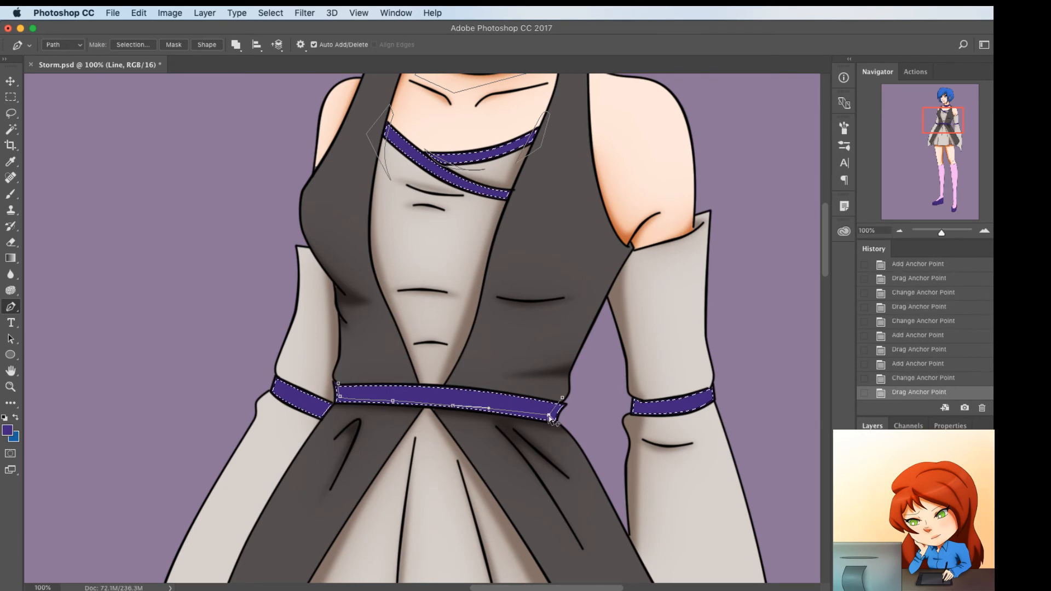
left_click(550, 418, "alt")
Run the belt's shadow path around the outside below the belt and close it at the belt's upper left corner
left_click(584, 400)
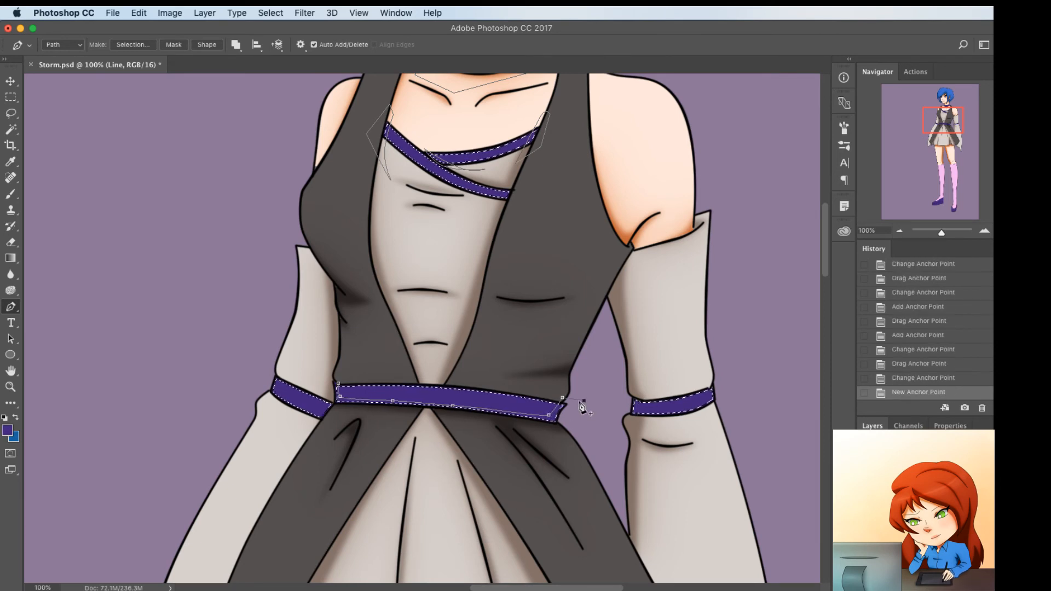
left_click(583, 434)
left_click(485, 436)
left_click(369, 433)
left_click(343, 411)
left_click(335, 399)
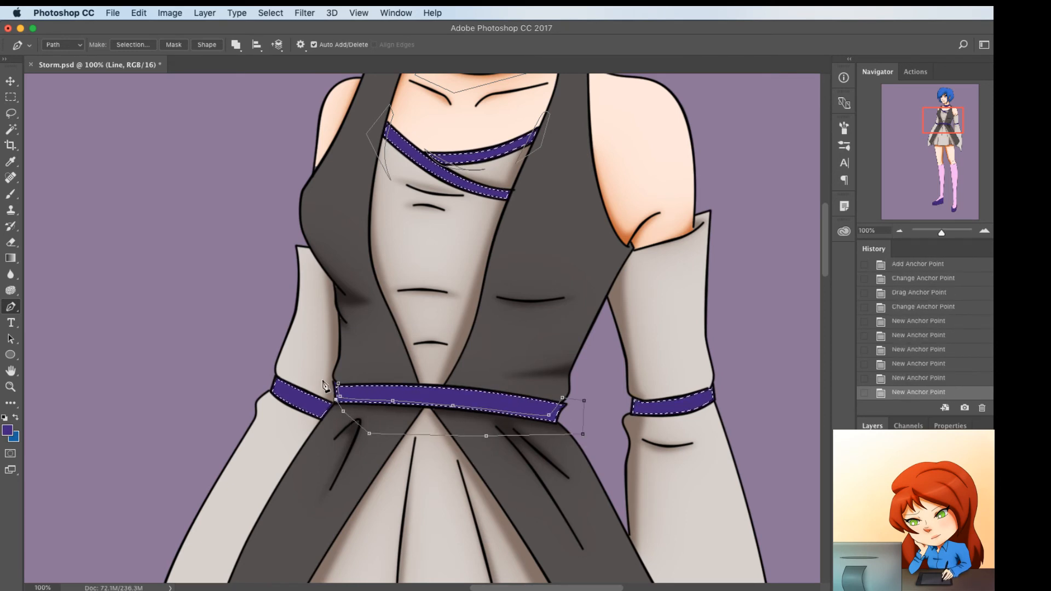
left_click(322, 378)
left_click(338, 383)
Add a closed shadow path over the inner end of the left armband, with its inner edge slightly bent
left_click(327, 392)
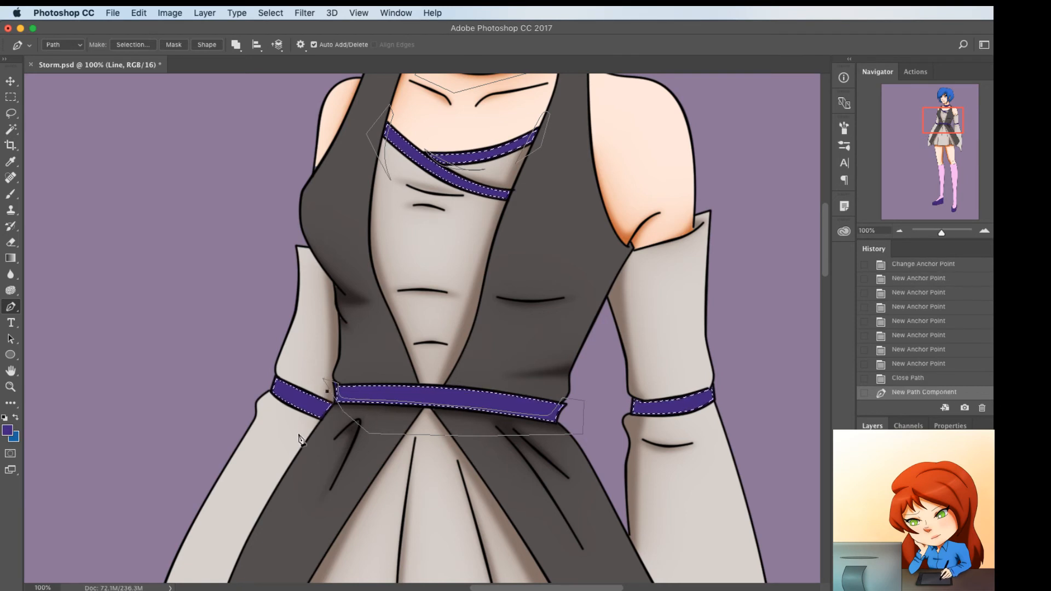
left_click(302, 445)
left_click(313, 417)
left_click_drag(313, 417, 314, 415)
left_click(344, 440)
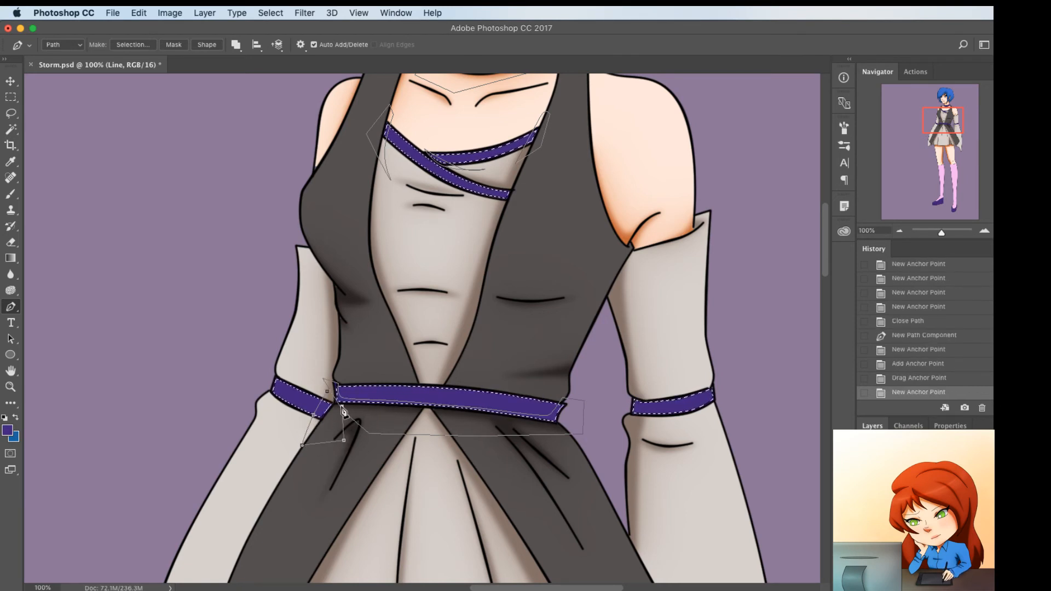
left_click(341, 418)
left_click(326, 392)
Add a closed shadow path over the inner end of the right armband, with its inner edge slightly bent
left_click(643, 390)
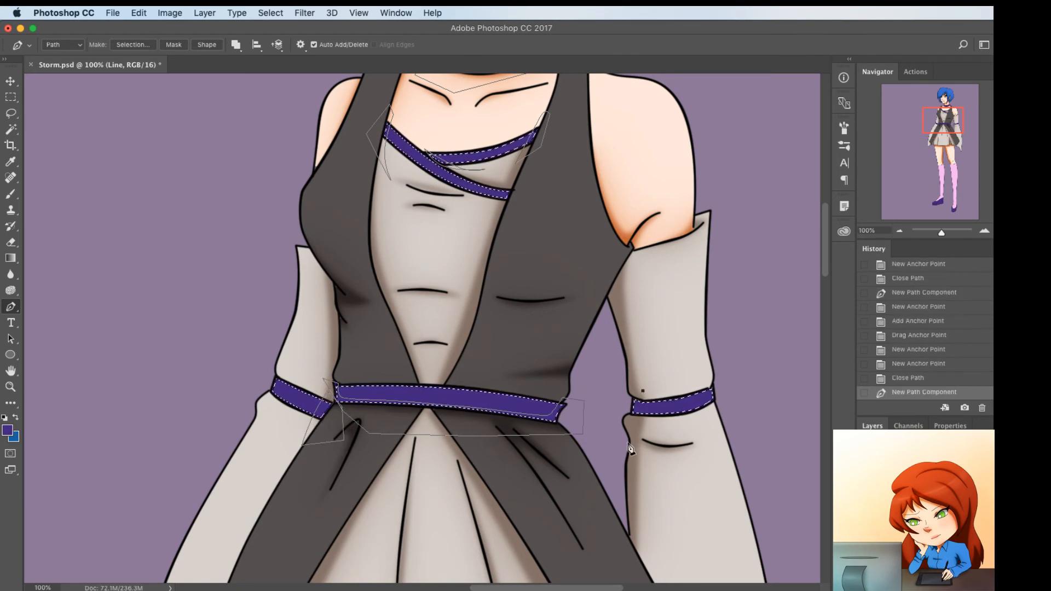
left_click(635, 456)
left_click_drag(641, 408, 647, 408)
left_click(606, 403)
left_click(642, 390)
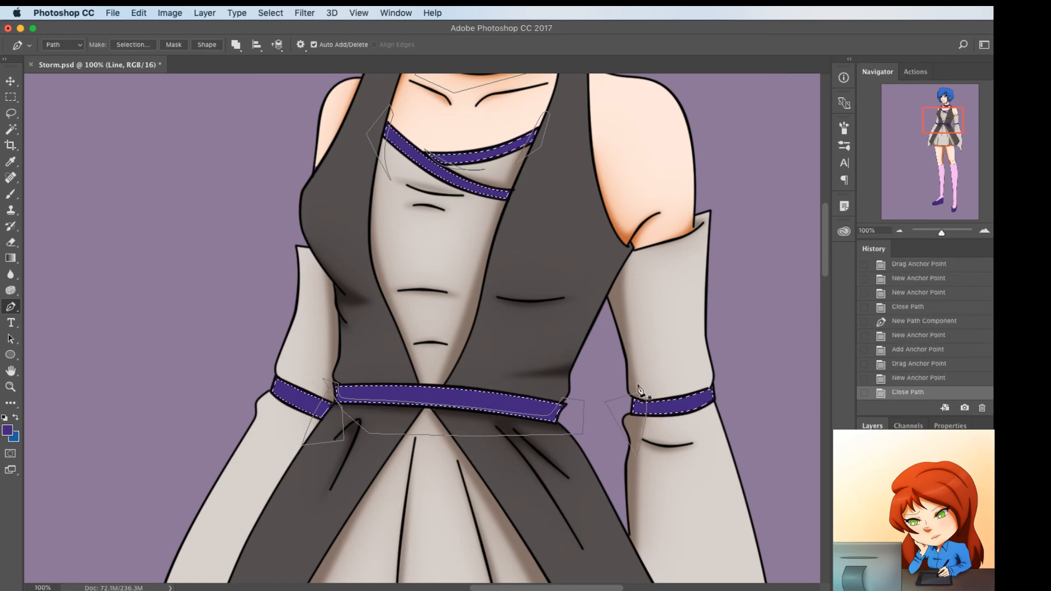
Start a shadow path on the left shoe from heel to toe, curving it above the sole seam and up along the heel
scroll(639, 390, "up", 3)
scroll(640, 389, "down", 12)
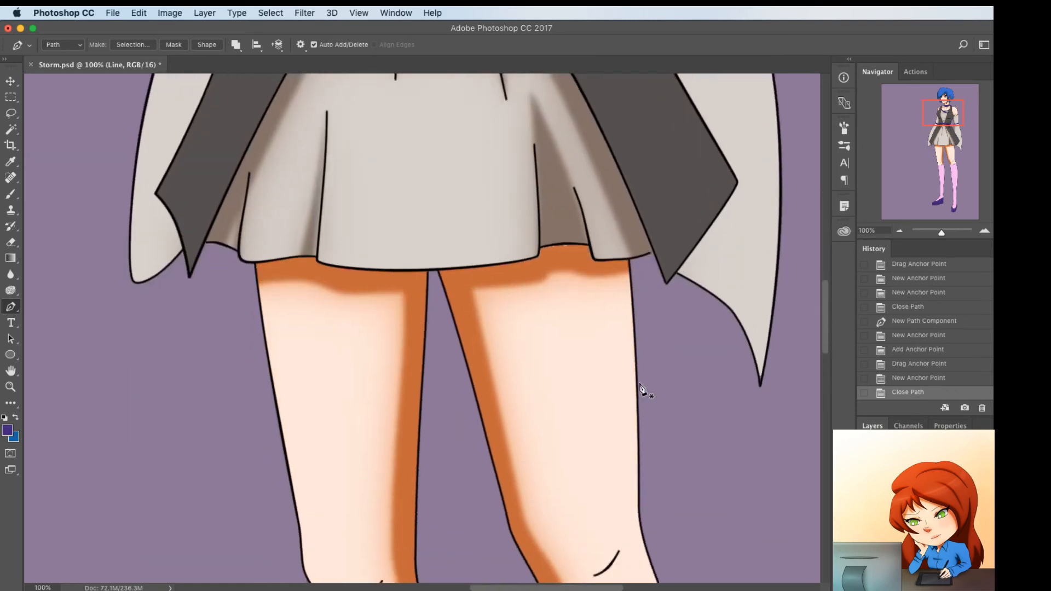
scroll(640, 390, "down", 15)
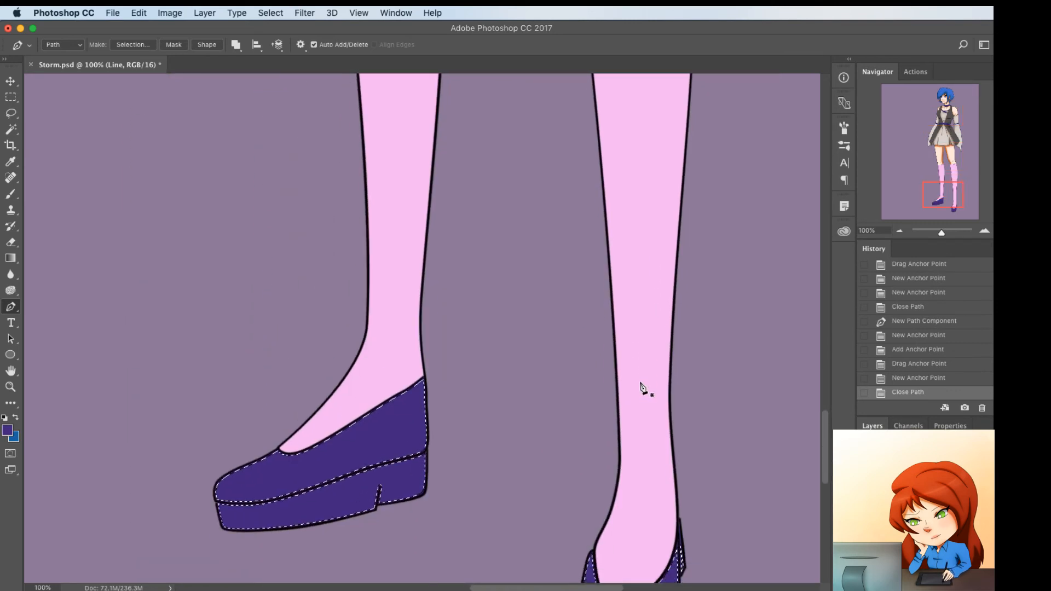
left_click(430, 371)
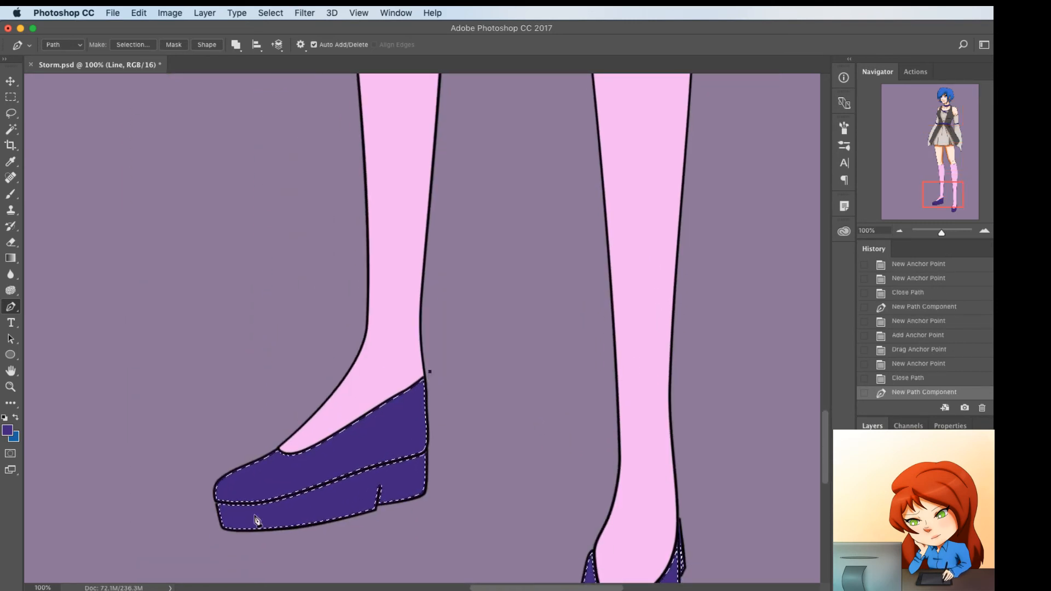
left_click(216, 501)
left_click(284, 462)
left_click_drag(309, 480, 308, 483)
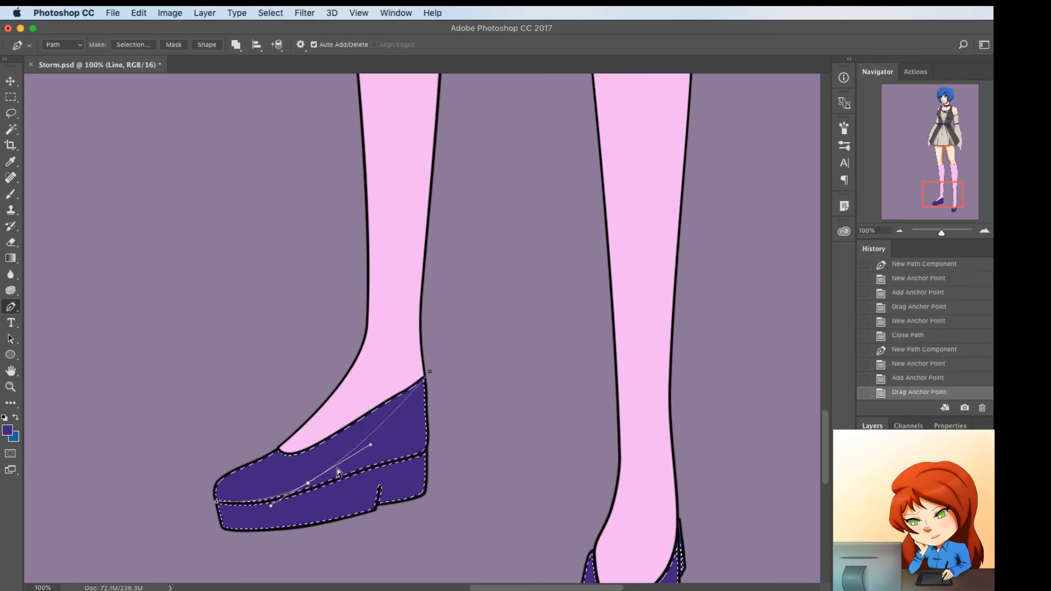
left_click(373, 439)
key("super+z")
left_click_drag(376, 429, 409, 443)
left_click_drag(429, 370, 419, 363)
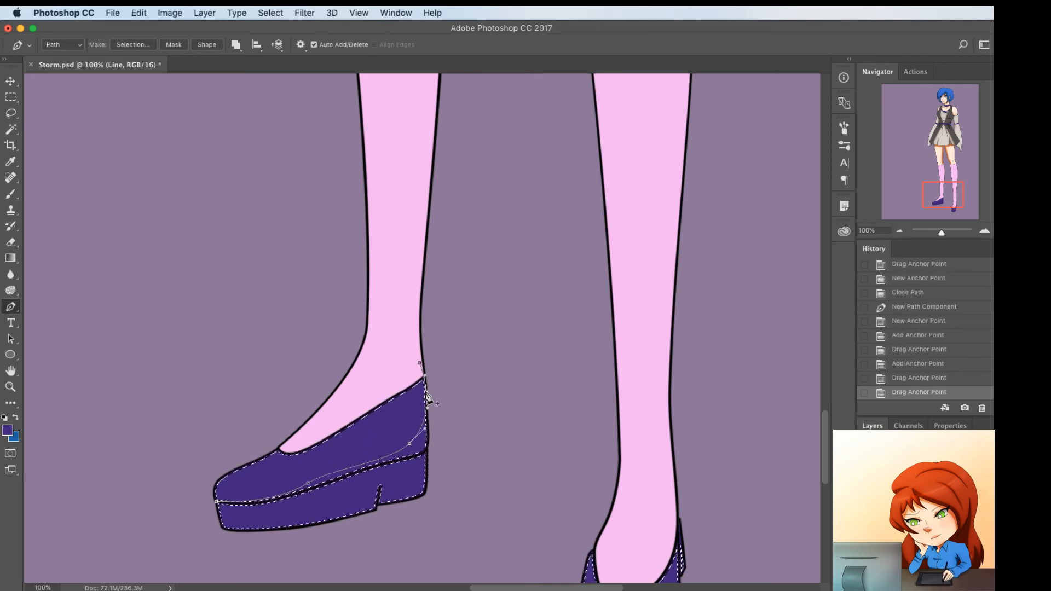
left_click(423, 404)
left_click_drag(422, 403, 417, 405)
Continue the left shoe's shadow path along the sole seam, curve it down the heel block and close it behind the heel
left_click(454, 450)
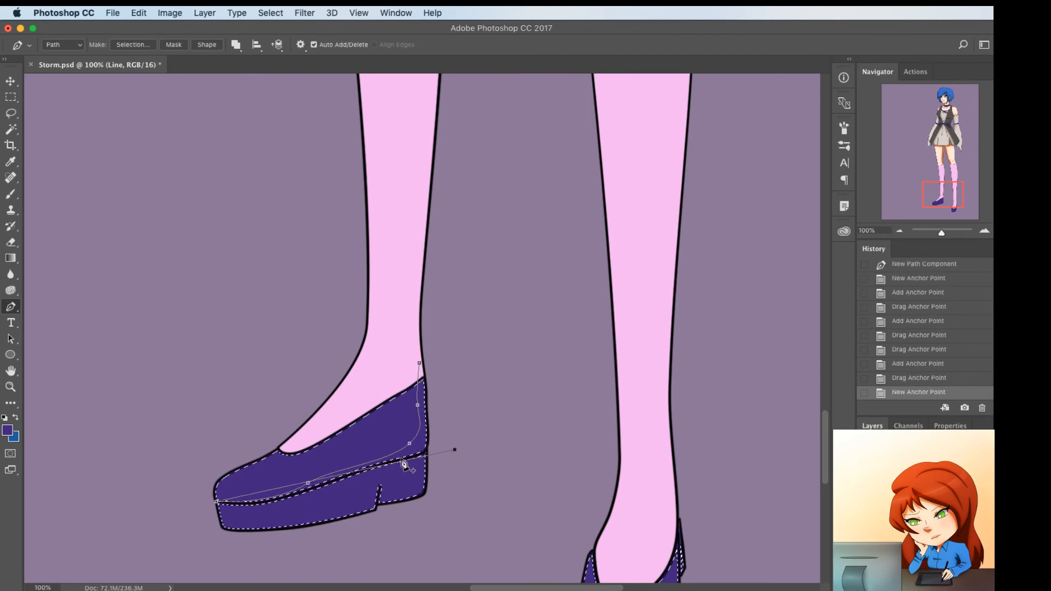
left_click(291, 485)
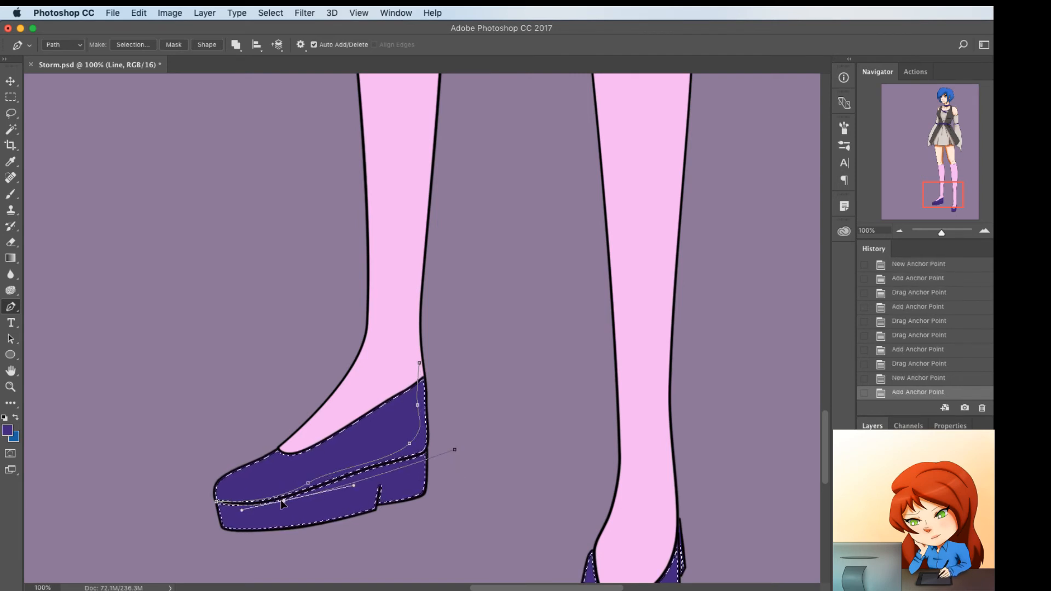
left_click_drag(282, 500, 283, 499)
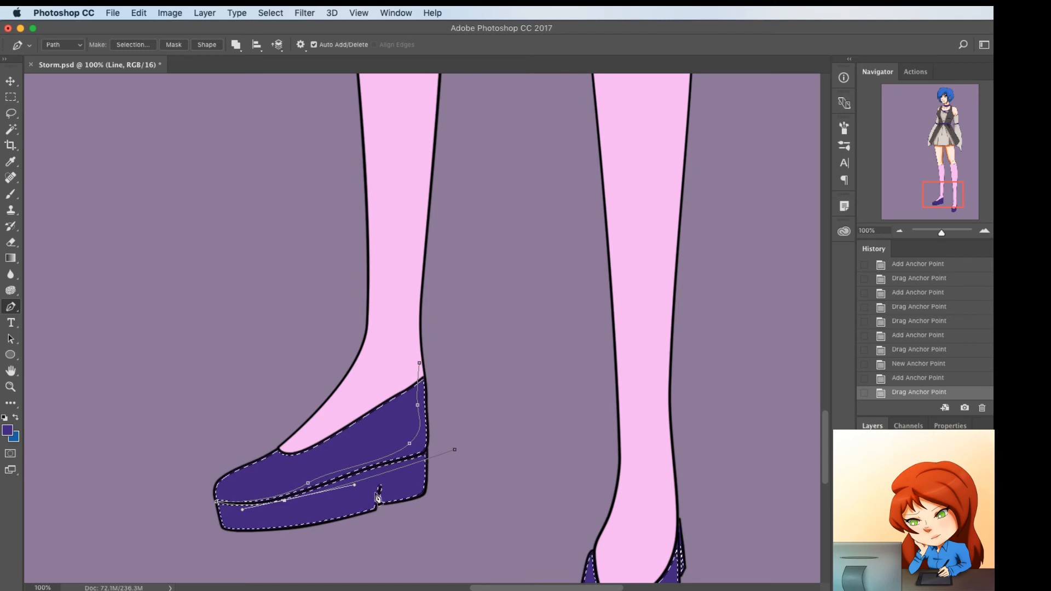
left_click(367, 477)
left_click_drag(367, 477, 366, 472)
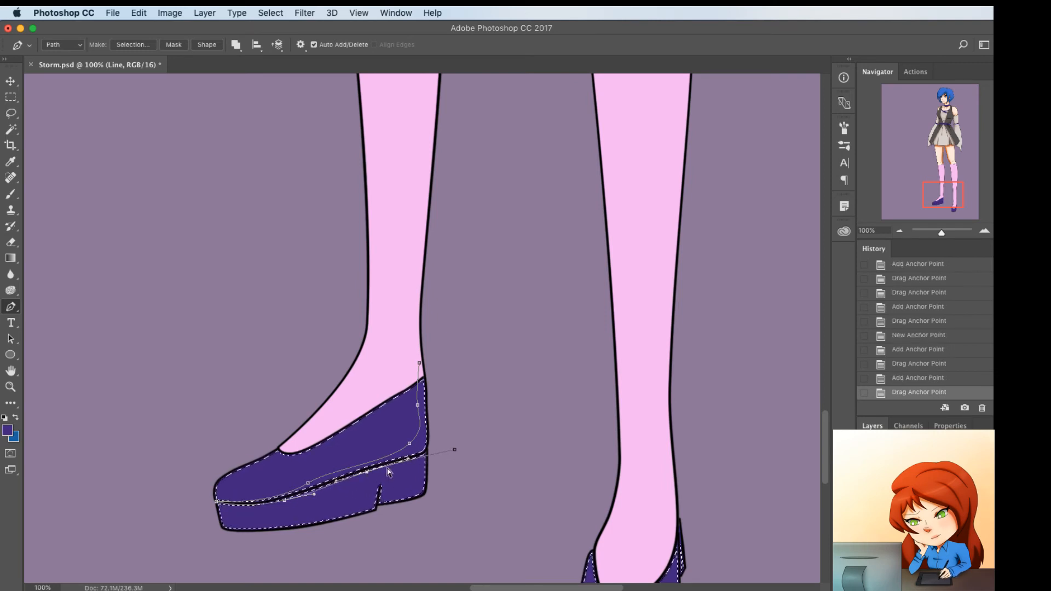
left_click(425, 457)
left_click_drag(426, 457, 421, 513)
left_click(387, 479)
left_click_drag(387, 480, 414, 465)
left_click(469, 385)
left_click(420, 363)
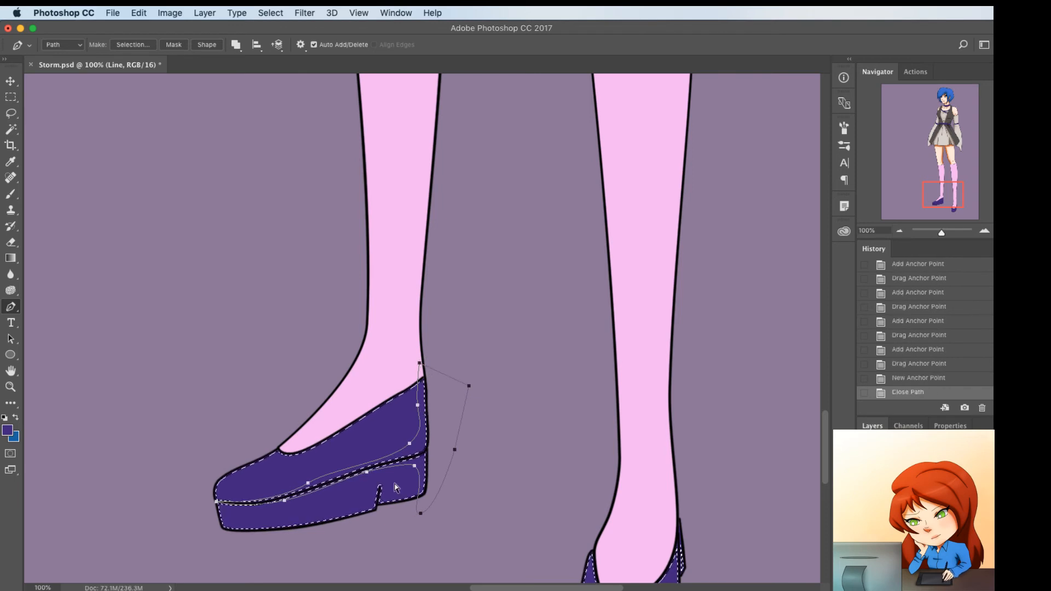
Add a small closed shadow path at the notch in the left shoe's sole and bend its edge to follow the notch
left_click(375, 509)
left_click(380, 486)
left_click(384, 504)
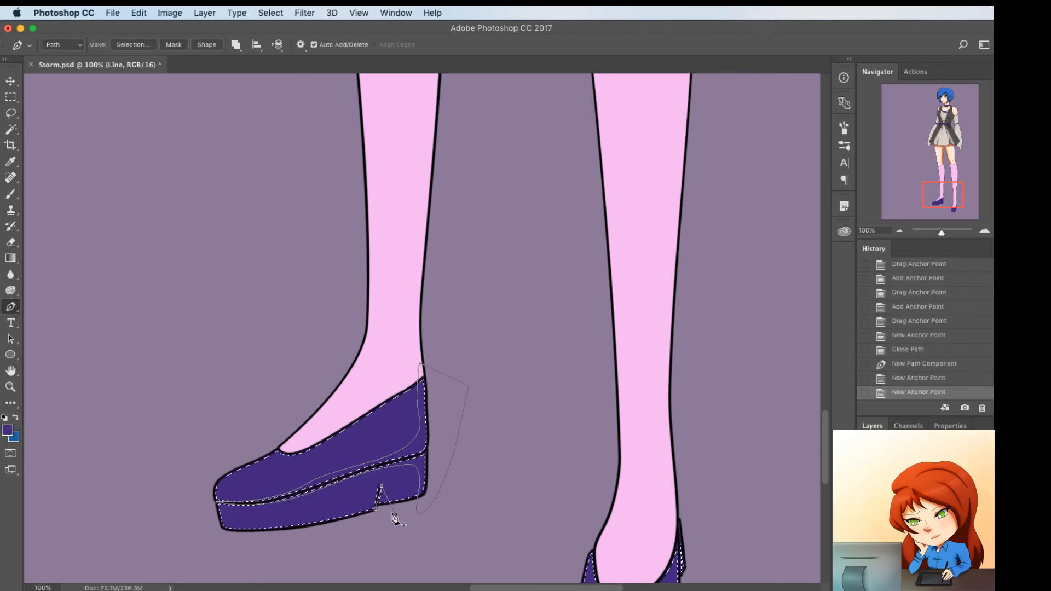
left_click(378, 497)
left_click_drag(379, 498, 377, 496)
left_click(375, 509)
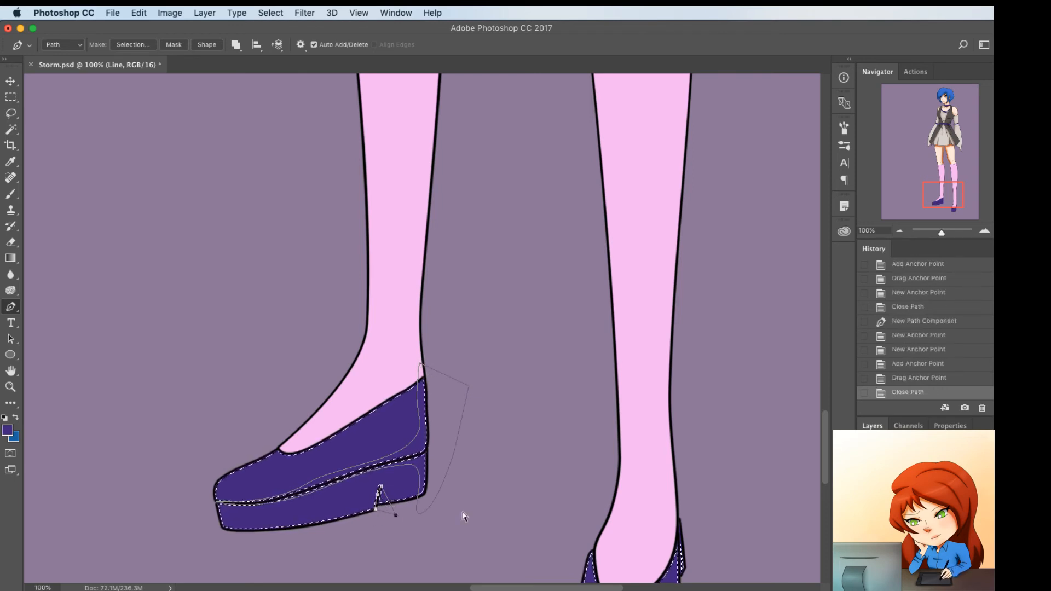
Start a shadow path on the right shoe from the heel to the toe and curve it along the shoe's outer side
scroll(465, 520, "right", 5)
scroll(465, 520, "down", 4)
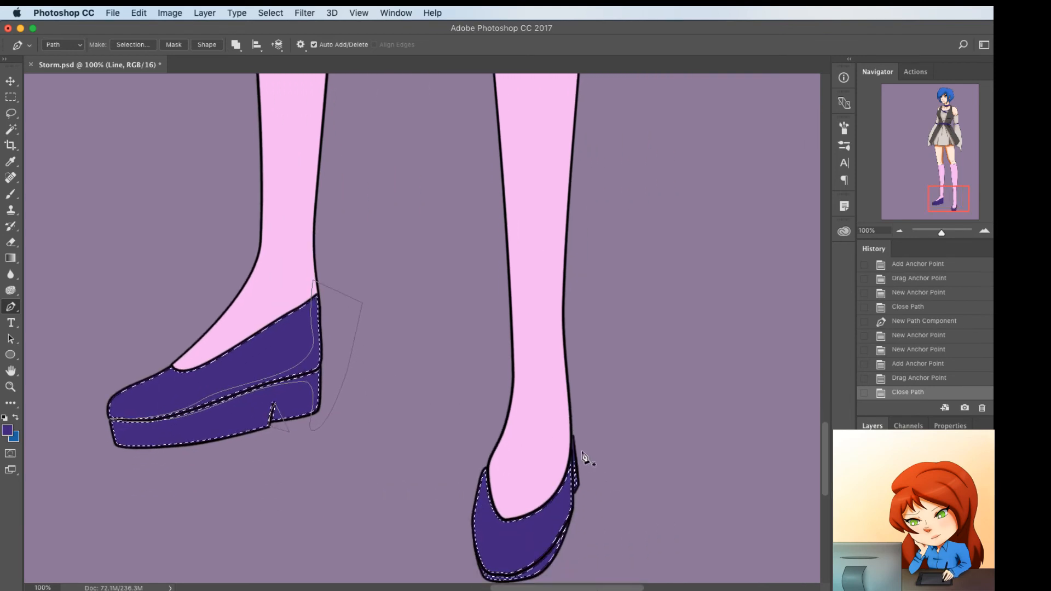
left_click(572, 440)
left_click(572, 477)
left_click(480, 575)
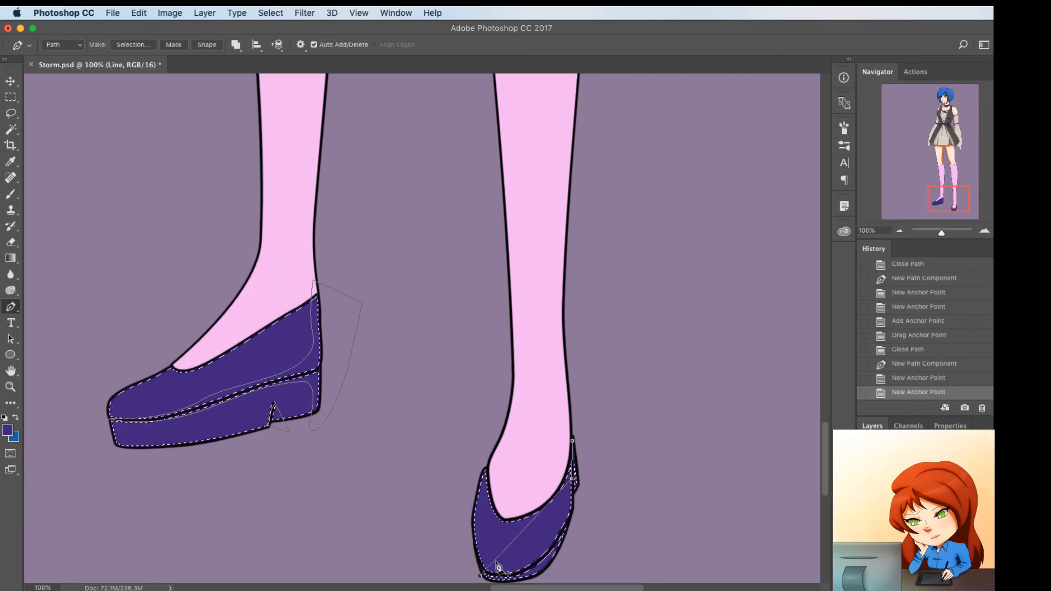
left_click(525, 530)
left_click_drag(526, 530, 541, 554)
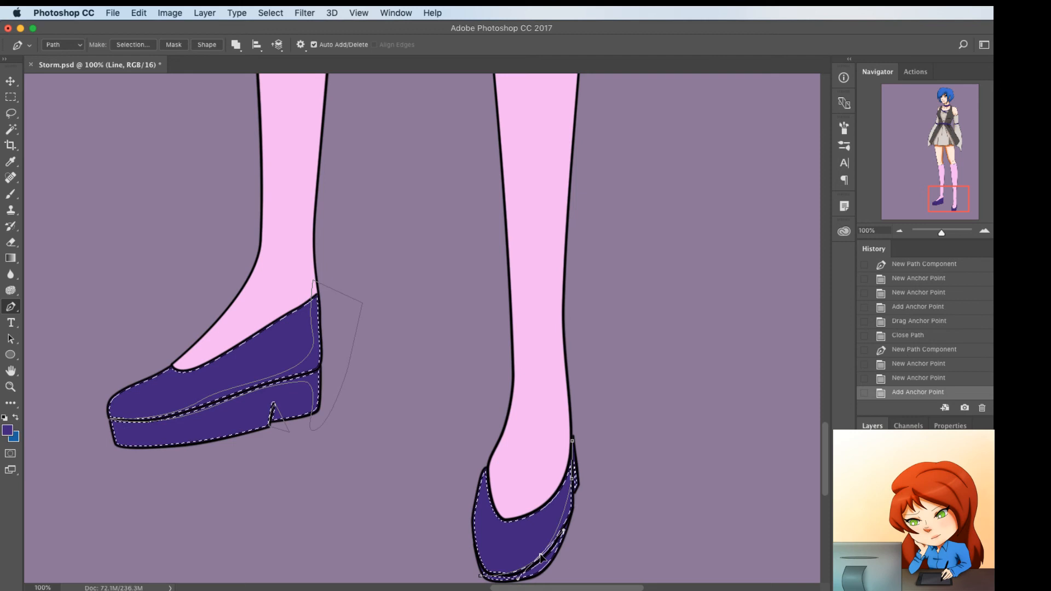
Run the right shoe's shadow path around the outside of the sole and close it at the heel
left_click(569, 506)
scroll(520, 581, "down", 2)
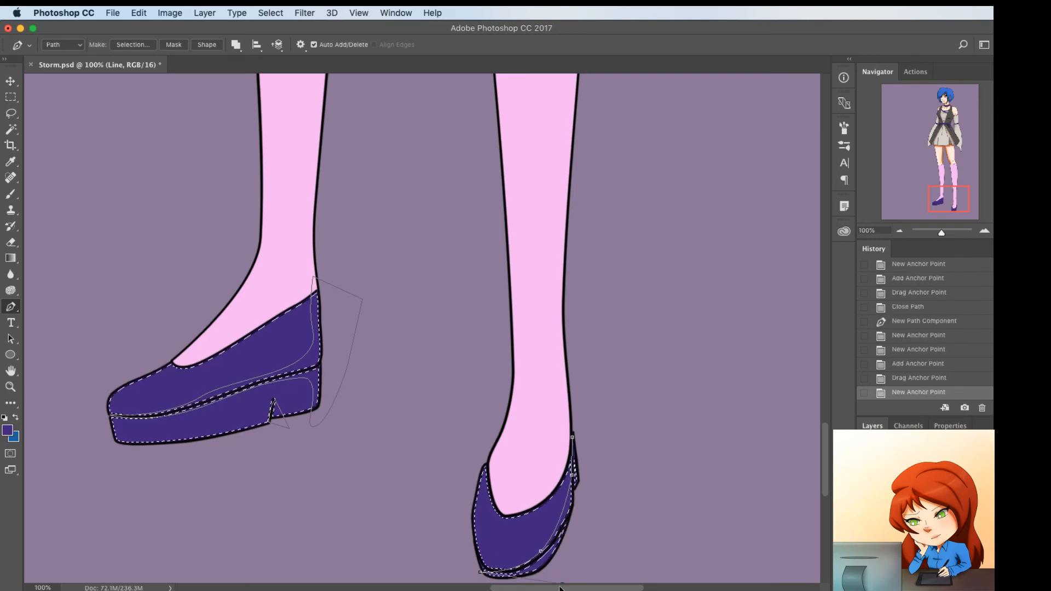
left_click(521, 579)
left_click(588, 558)
left_click(618, 490)
left_click(593, 414)
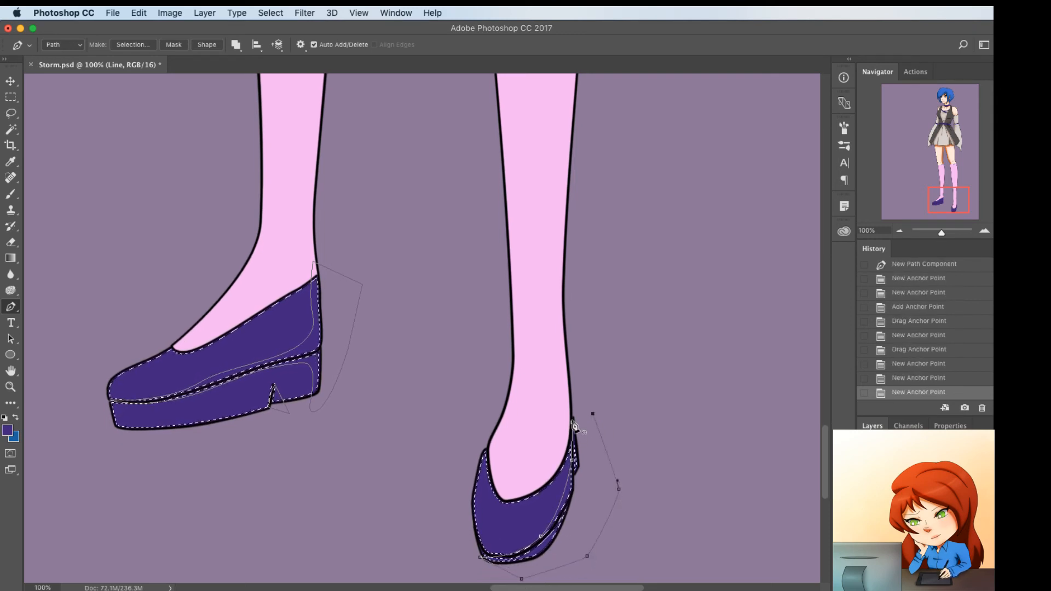
left_click(573, 422)
Sample the belt's purple and set the foreground color to the darker purple 230e4a
key("super+minus")
key("super+minus")
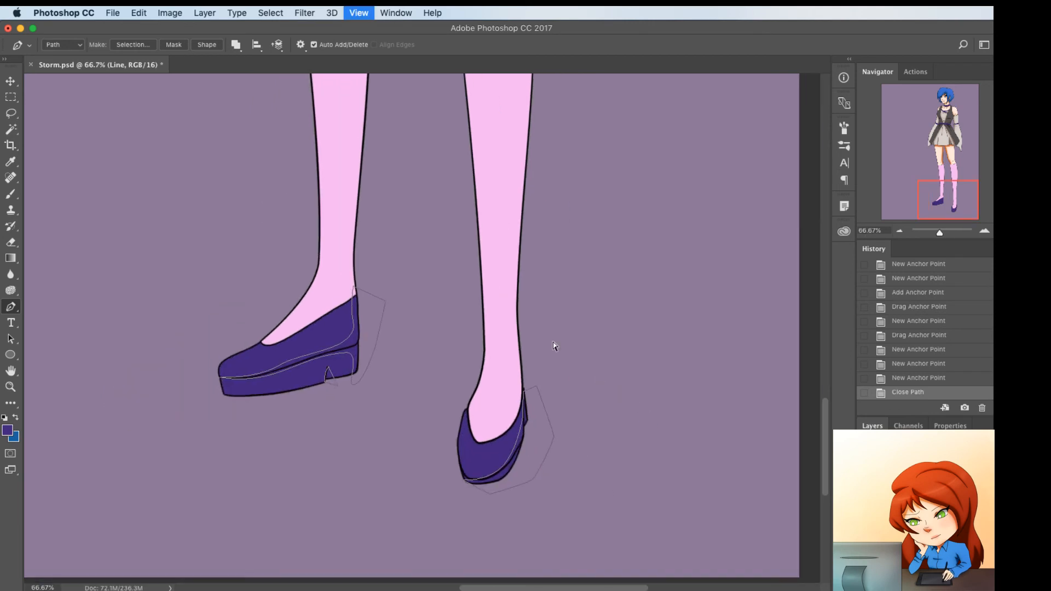
scroll(554, 343, "up", 5)
scroll(554, 344, "up", 15)
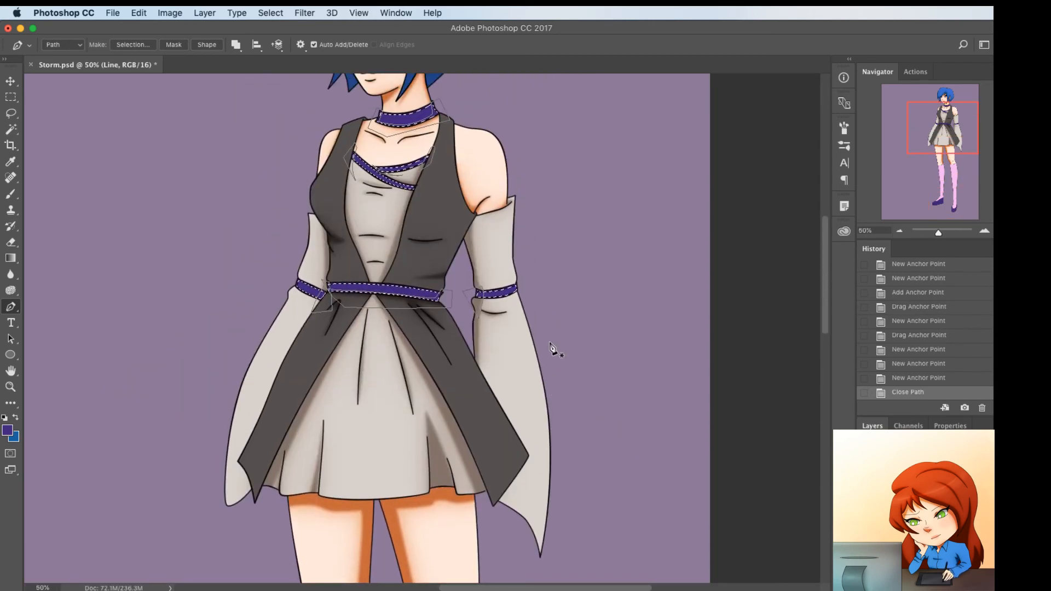
key("i")
left_click(398, 291)
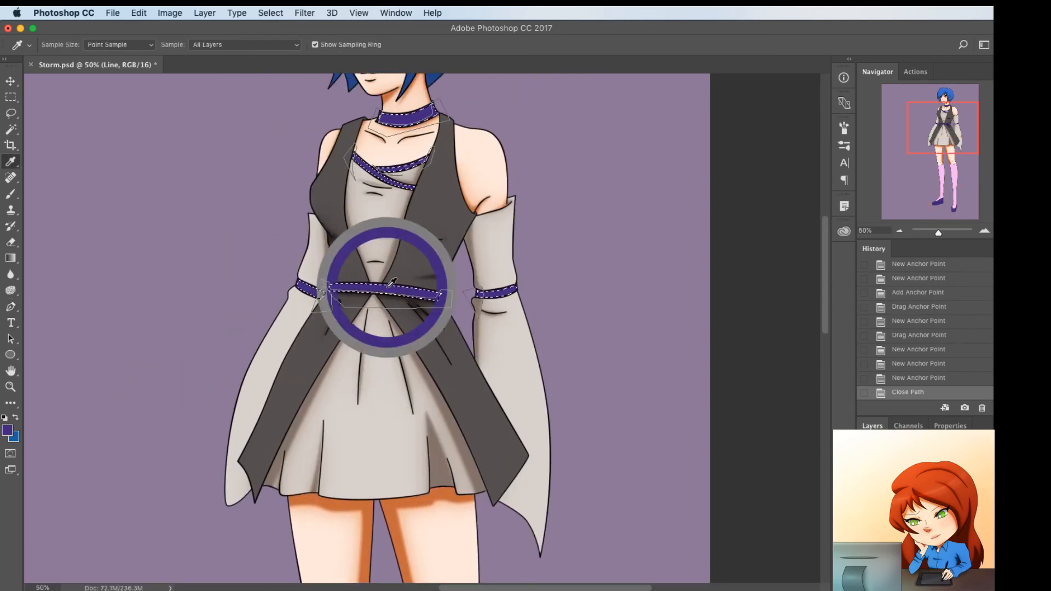
left_click(6, 431)
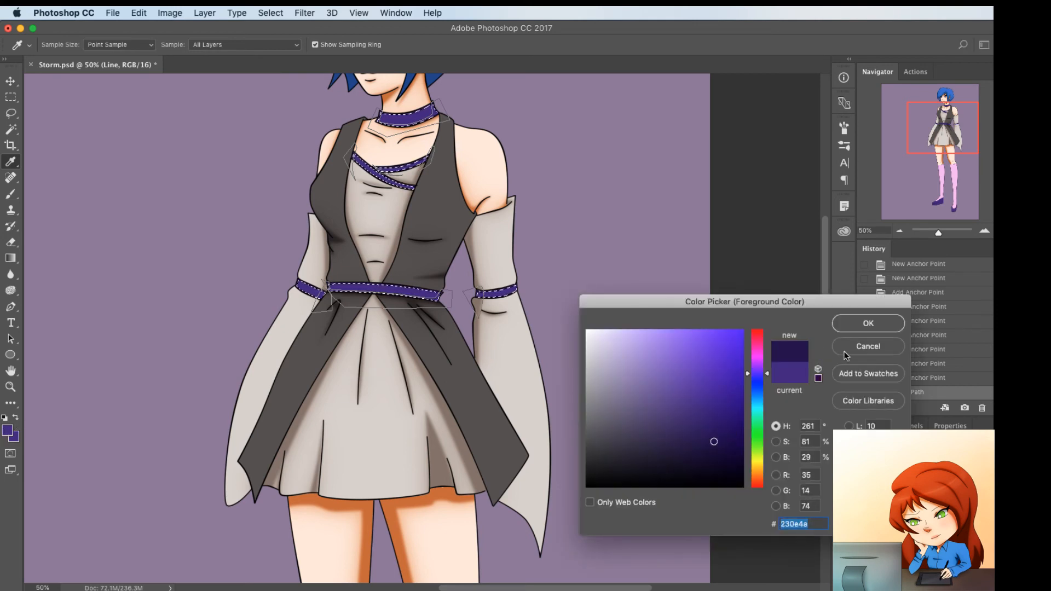
left_click(859, 325)
Fill the shadow paths on the purple trims and shoes with the dark purple and deselect
key("p")
right_click(586, 267)
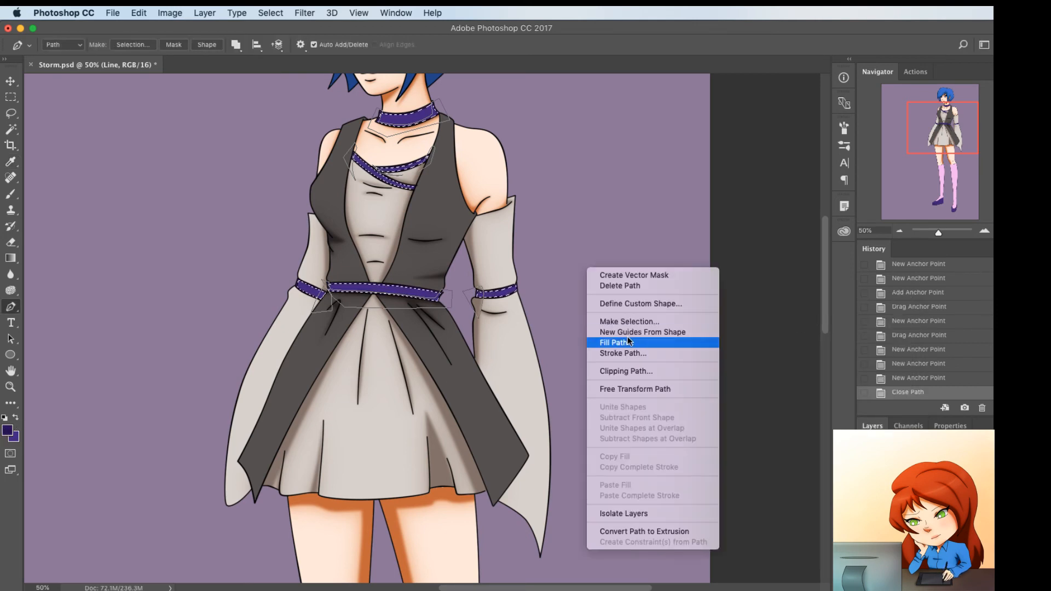
left_click(628, 344)
key("Return")
key("p")
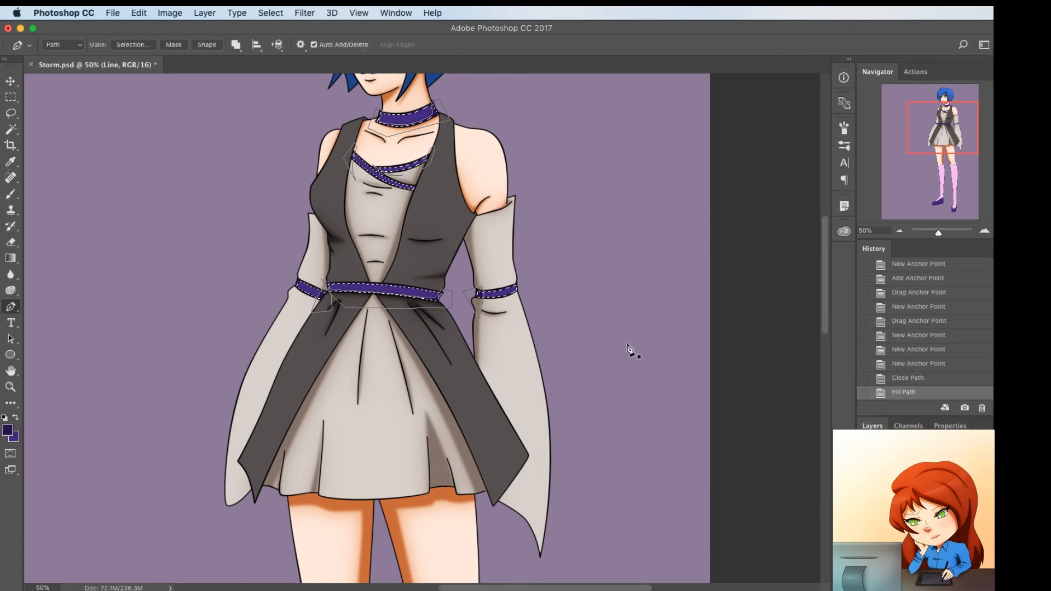
key("super+d")
Review the shading on the whole figure and revert the history to the state before the path fill
scroll(491, 344, "up", 3)
scroll(491, 344, "left", 1)
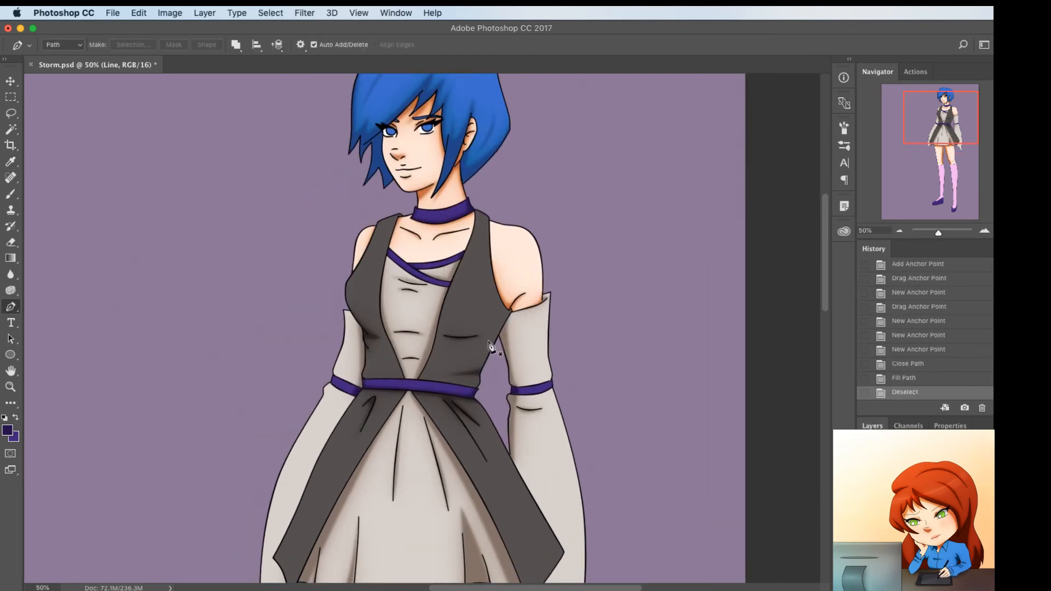
scroll(569, 475, "down", 10)
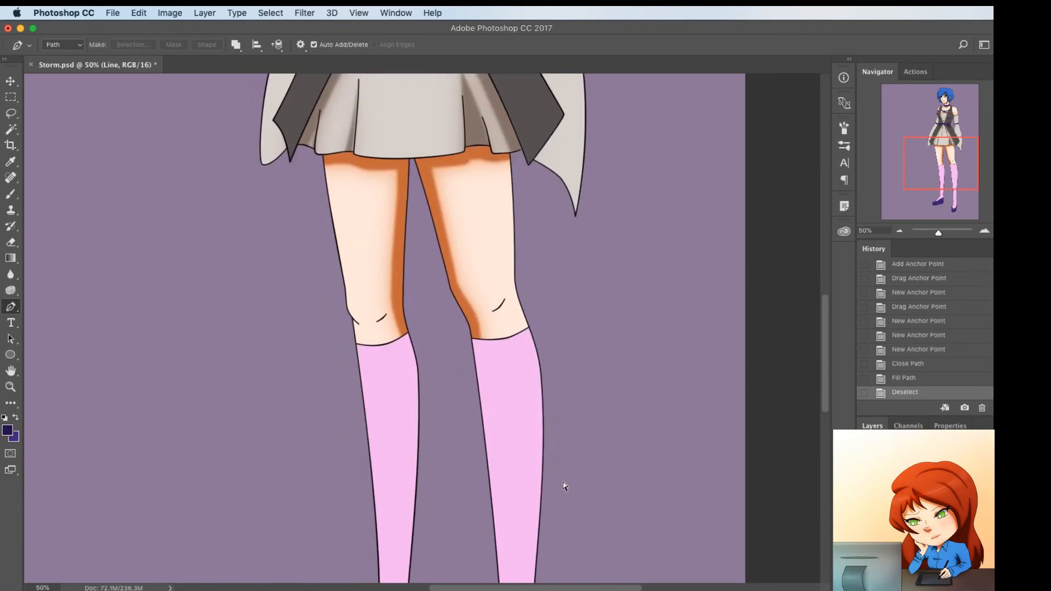
key("super+minus")
scroll(562, 487, "up", 10)
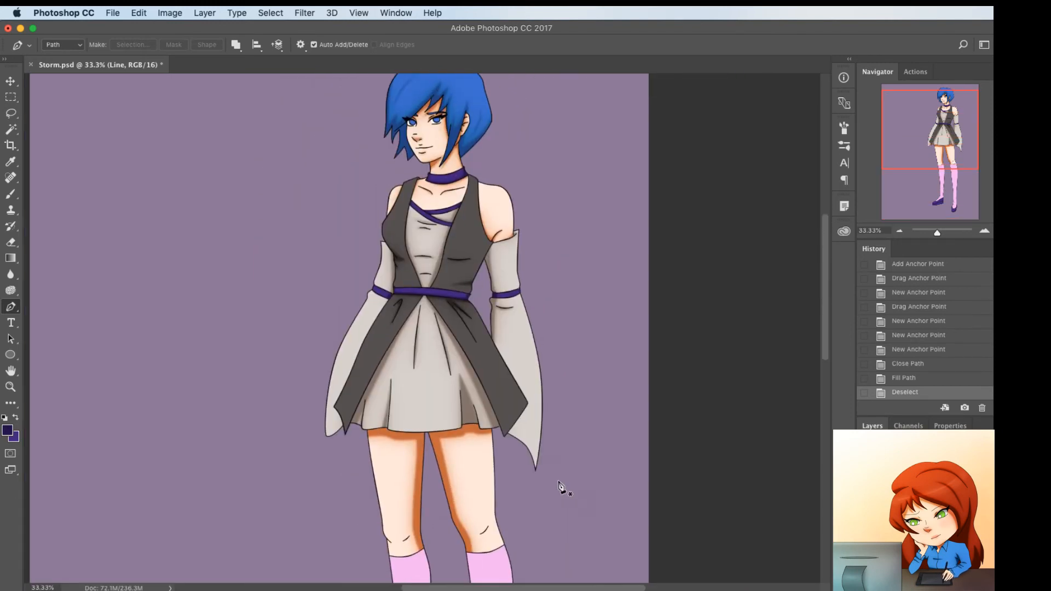
scroll(562, 487, "down", 8)
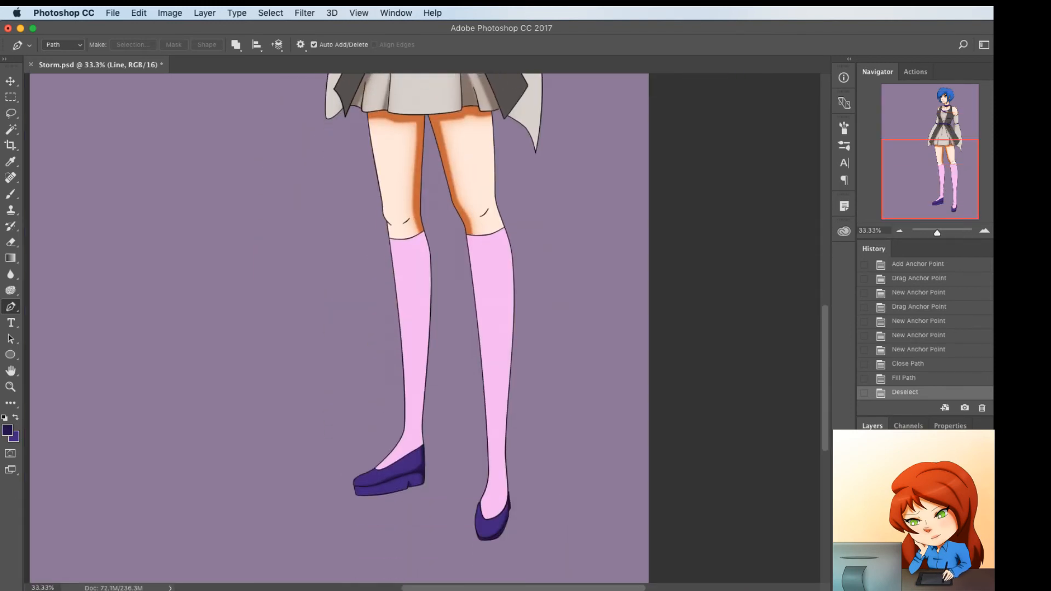
left_click(913, 365)
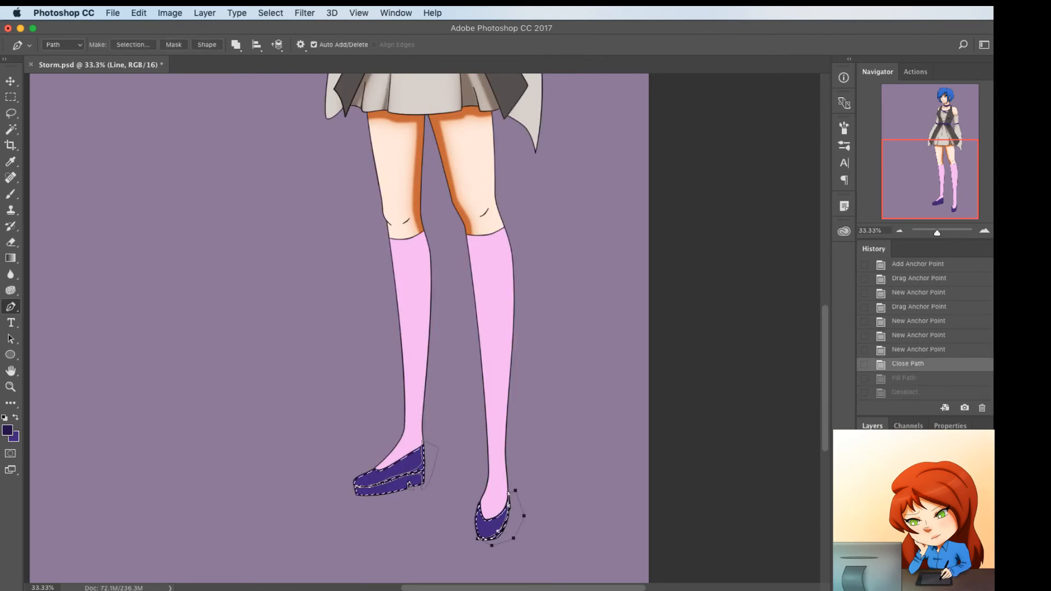
Expand the shoe selection on the Color layer, fill the shoe shadow paths with the dark purple and deselect
key("F2")
right_click(558, 362)
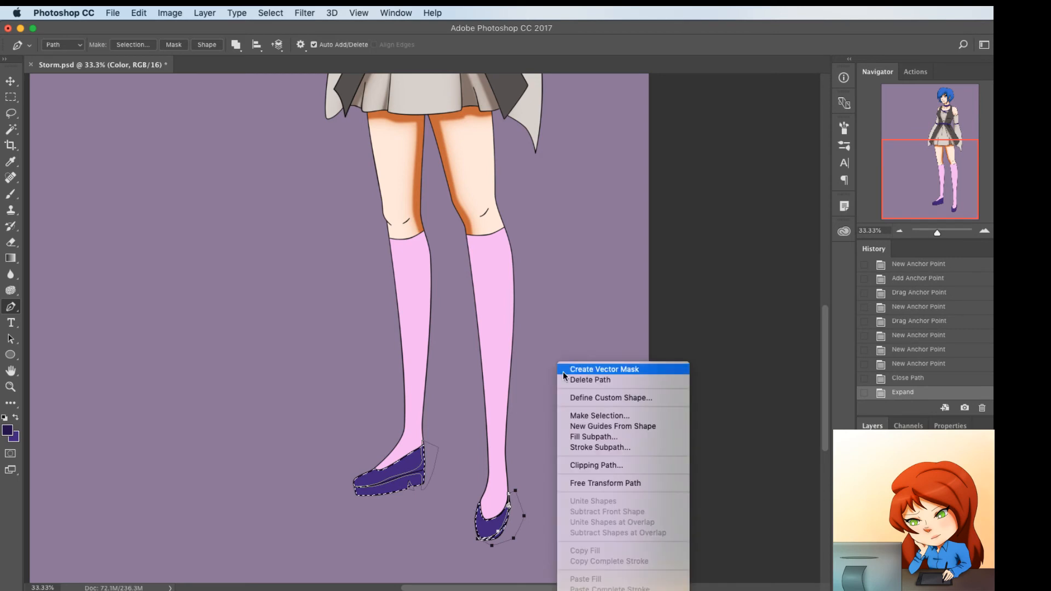
left_click(548, 356)
left_click(548, 354, "super")
right_click(550, 345)
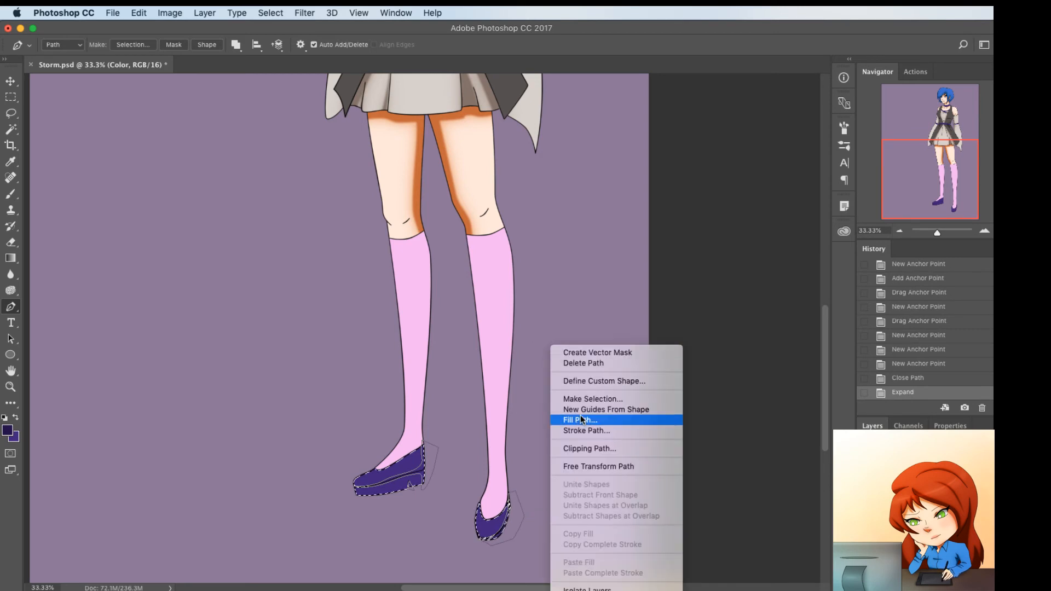
left_click(580, 419)
key("Return")
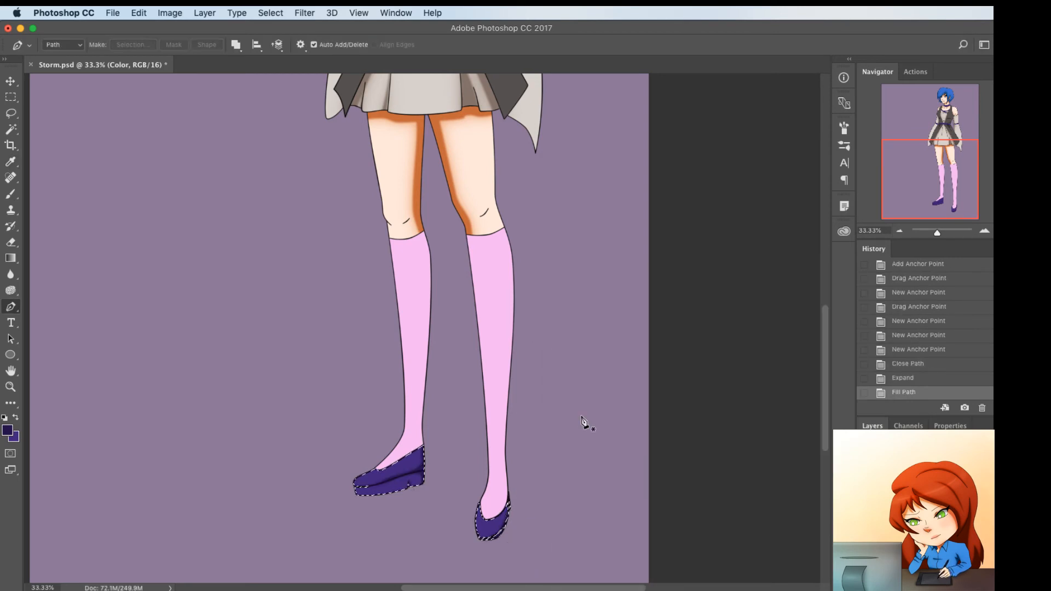
key("super+d")
Select both pink stockings on the Line layer with the Magic Wand and expand the selection on the Color layer
scroll(582, 422, "up", 10)
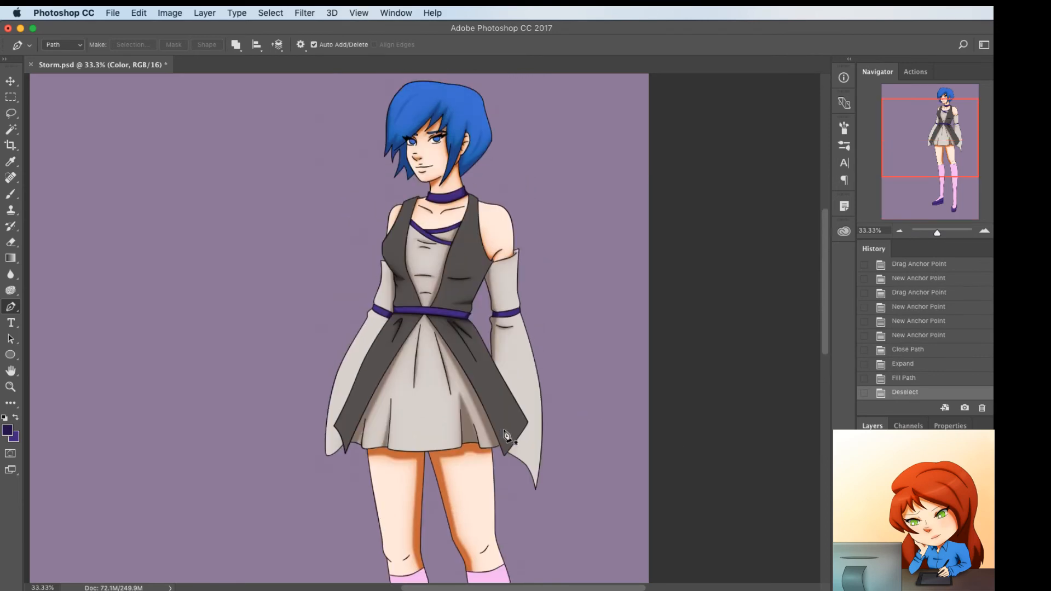
scroll(506, 436, "up", 1)
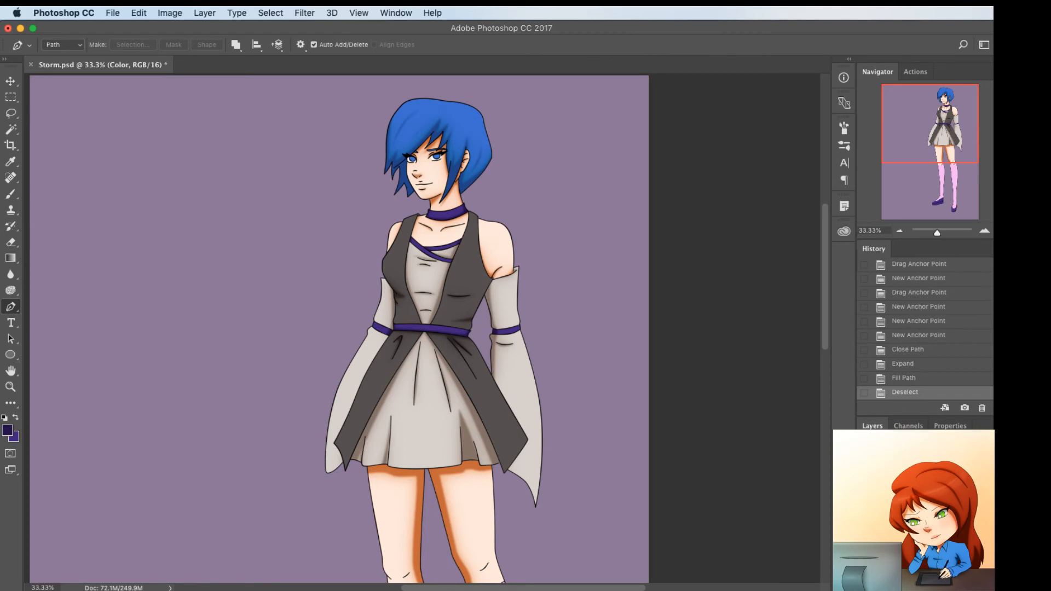
scroll(577, 471, "down", 10)
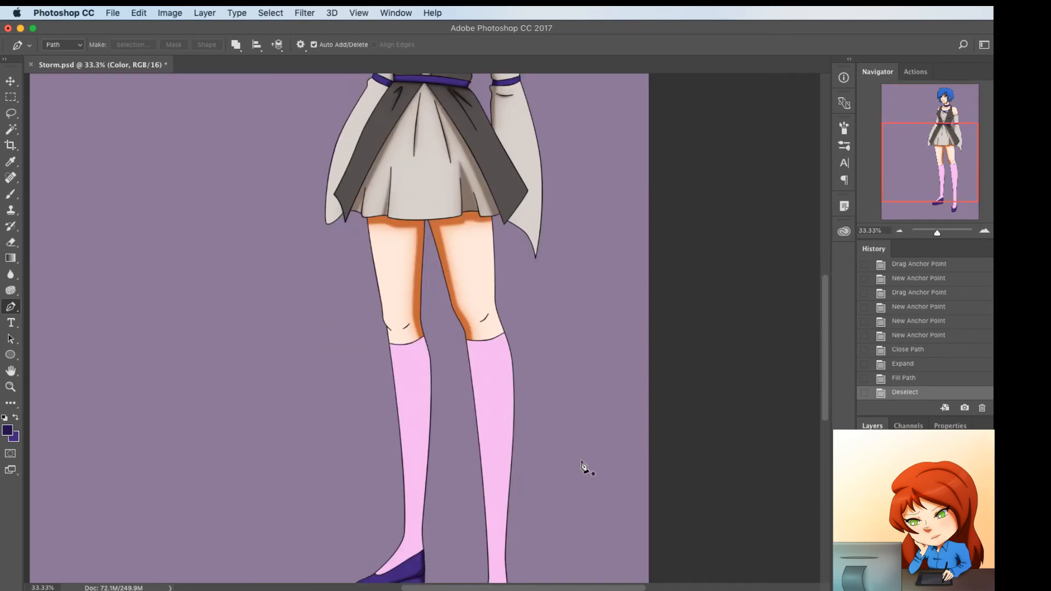
scroll(581, 468, "down", 5)
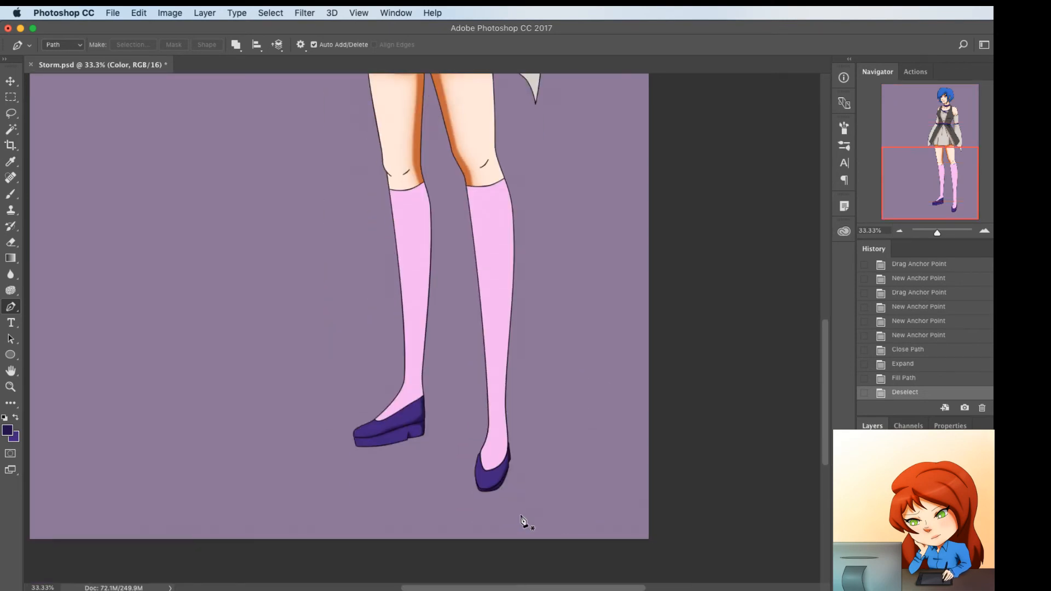
scroll(524, 523, "up", 15)
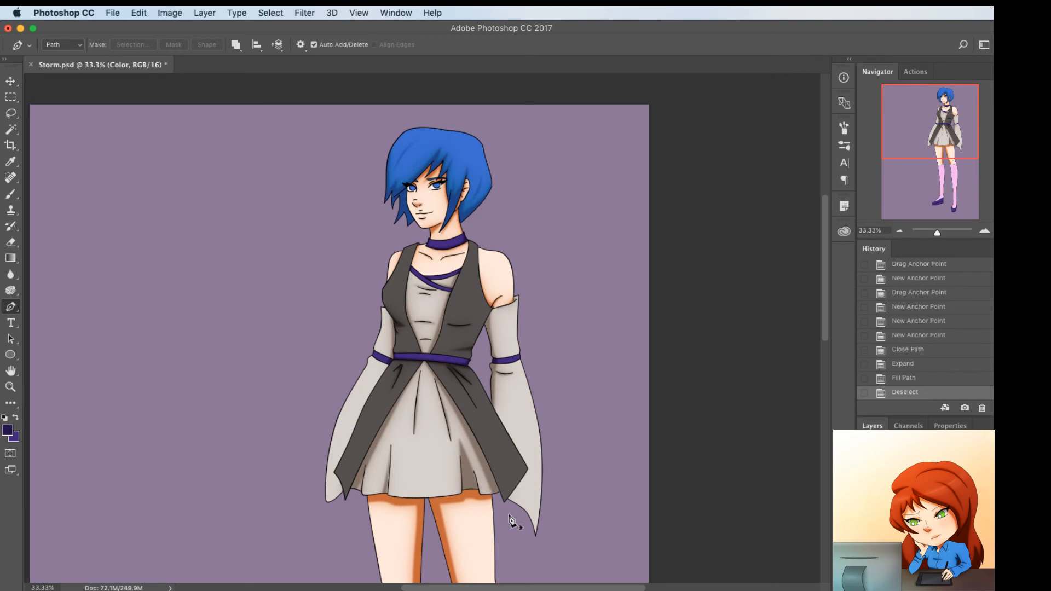
left_click(911, 484)
key("w")
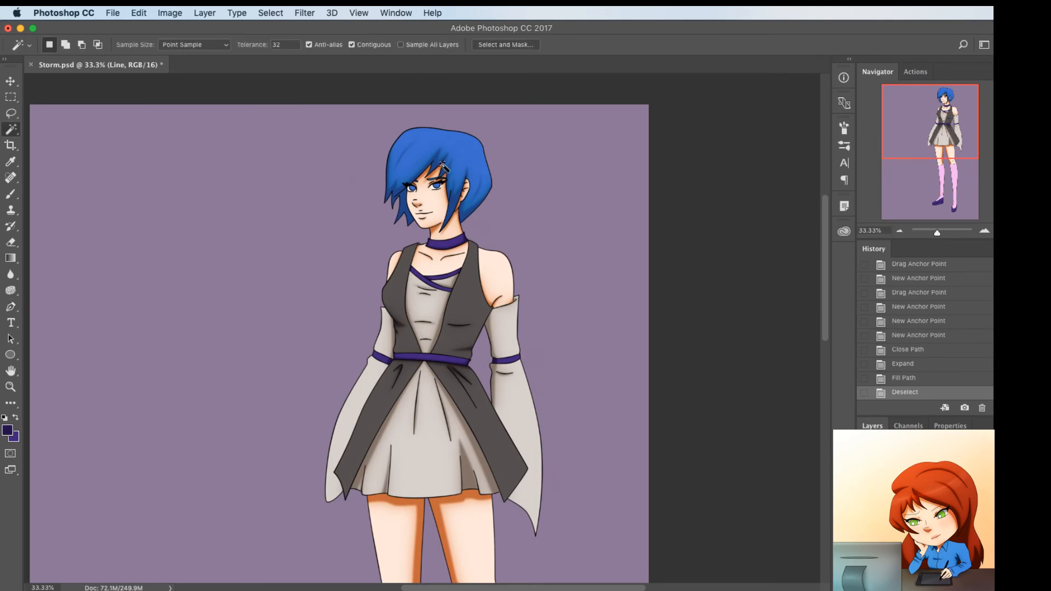
scroll(442, 164, "down", 2)
scroll(371, 438, "down", 7)
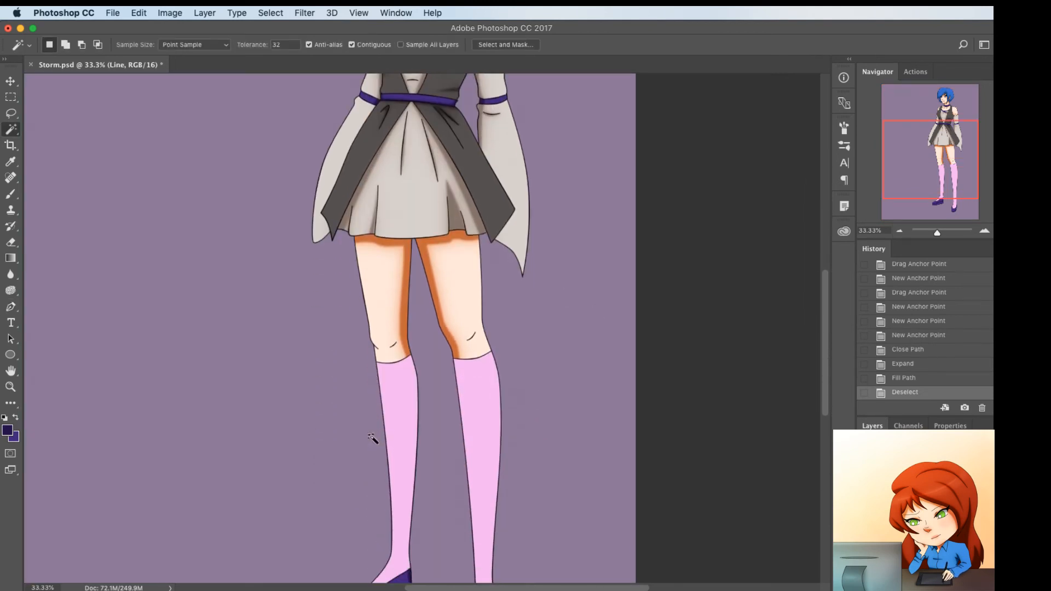
left_click(420, 419)
left_click(481, 417, "shift")
scroll(536, 425, "down", 4)
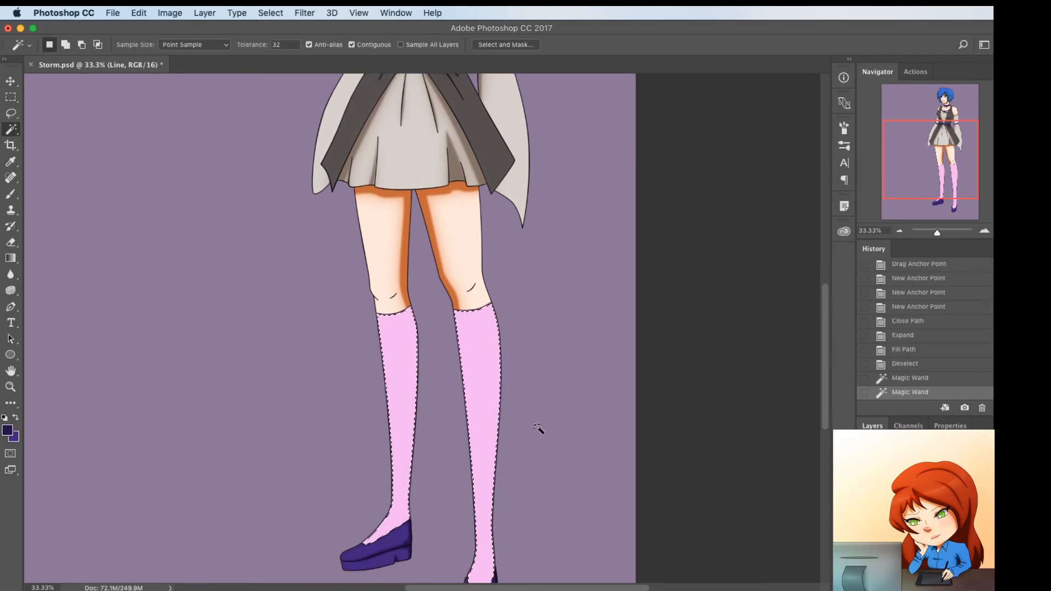
scroll(535, 430, "up", 1)
key("F2")
Draw a Pen path along the inner side of the left stocking from knee to shoe, curved to follow the calf and ankle
key("p")
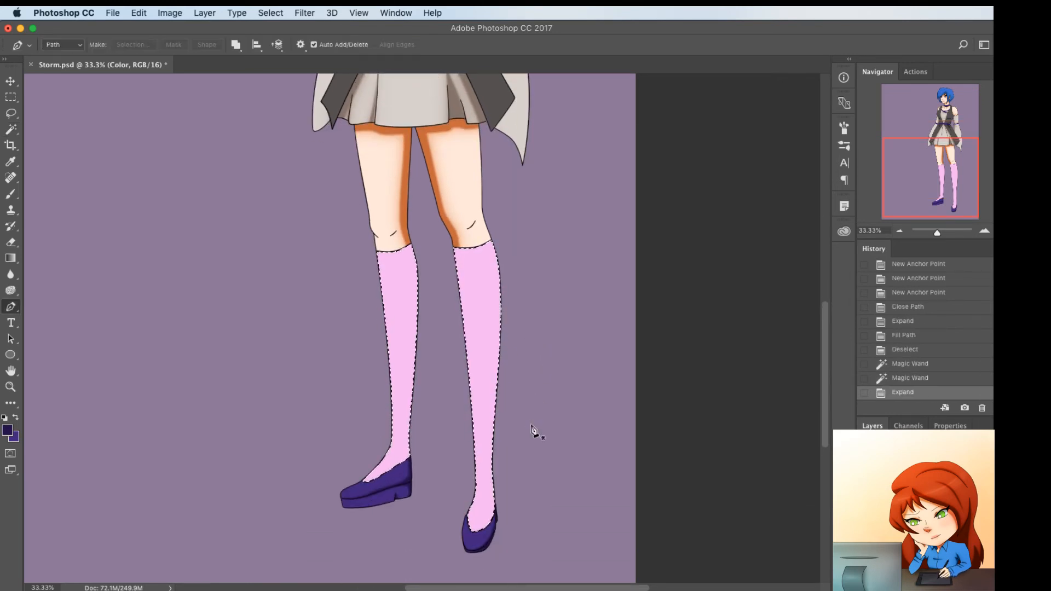
left_click(409, 245)
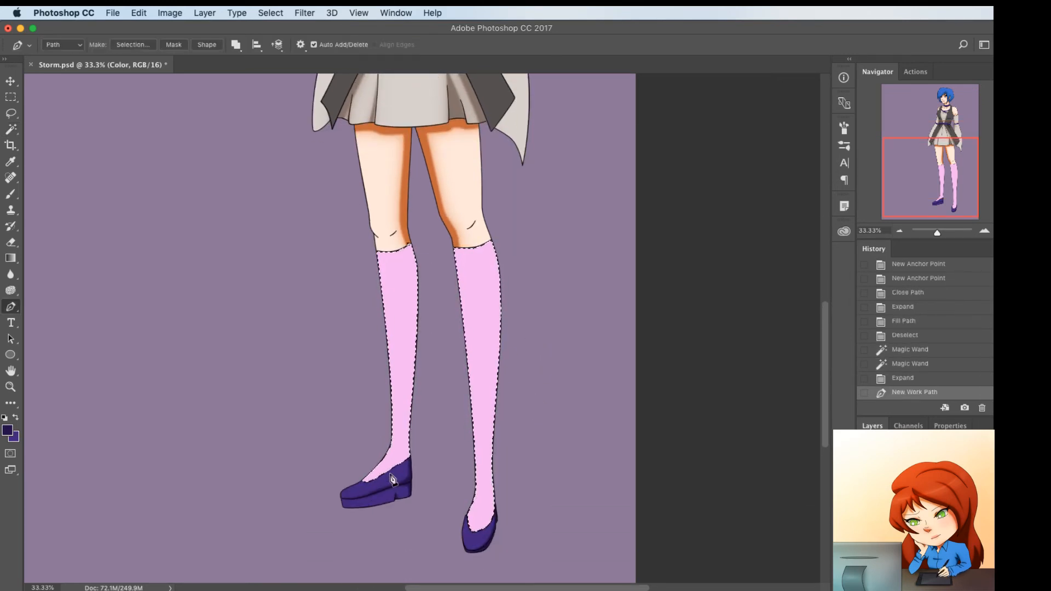
left_click(397, 479)
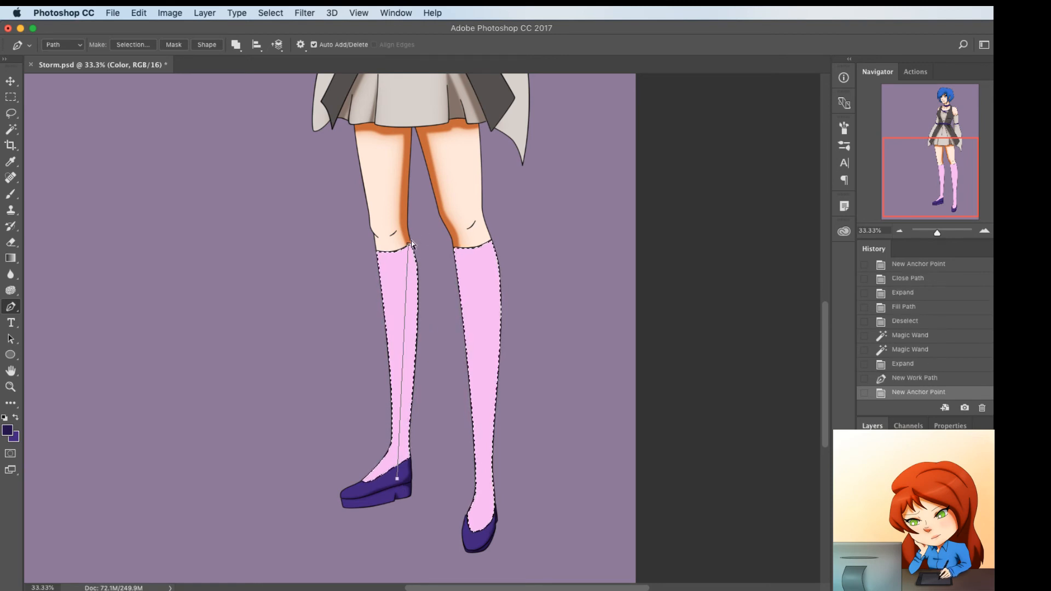
left_click_drag(409, 244, 405, 244)
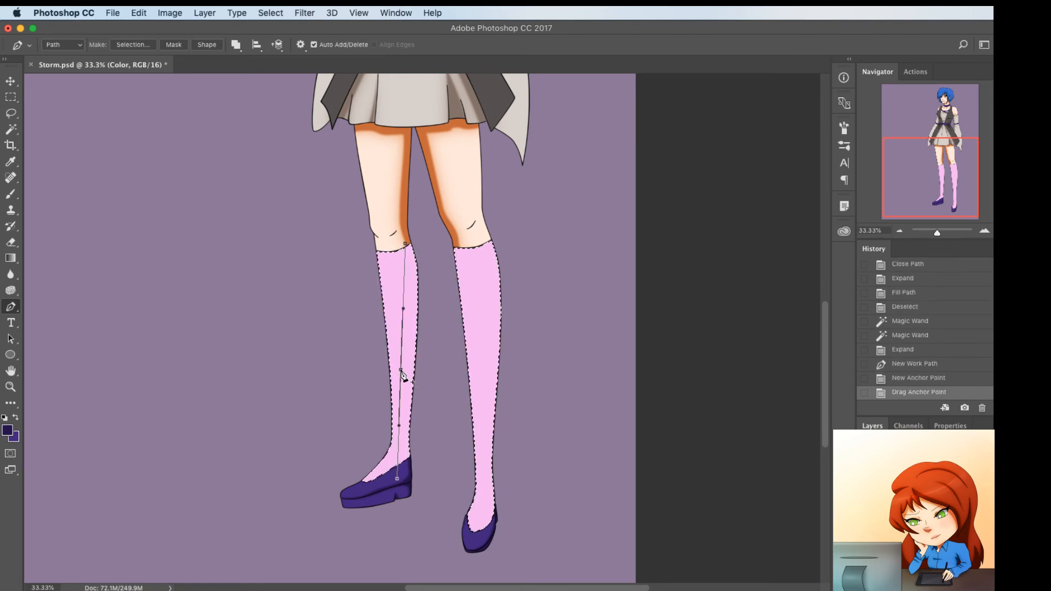
left_click(401, 372)
left_click_drag(402, 372, 409, 373)
left_click_drag(409, 282, 412, 276)
left_click(406, 465)
left_click_drag(406, 465, 404, 465)
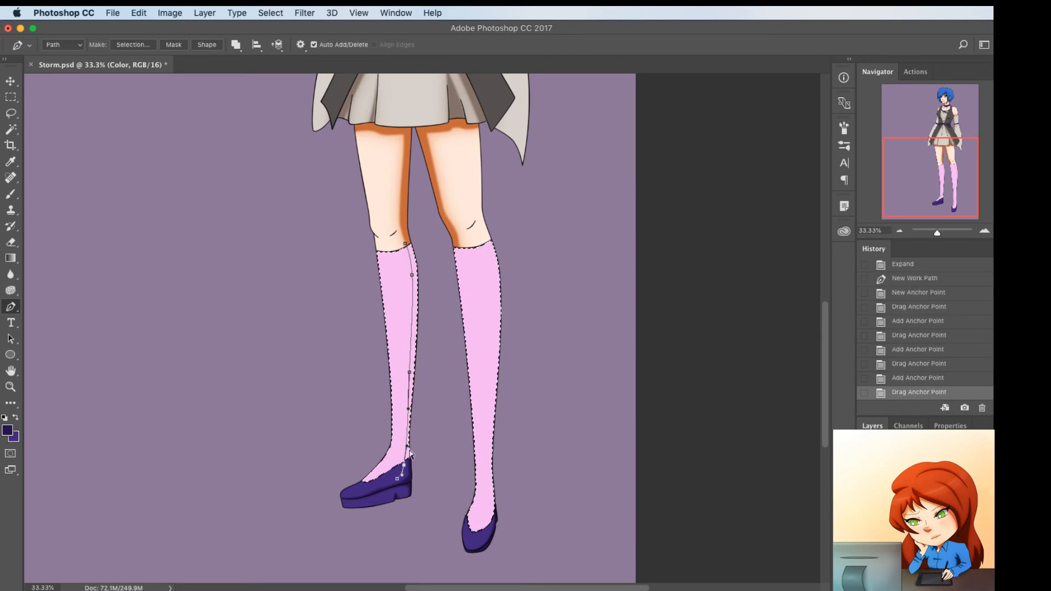
left_click(408, 424)
Run the left stocking's shadow path back up through the gap between the legs and close it at the knee
left_click(433, 459)
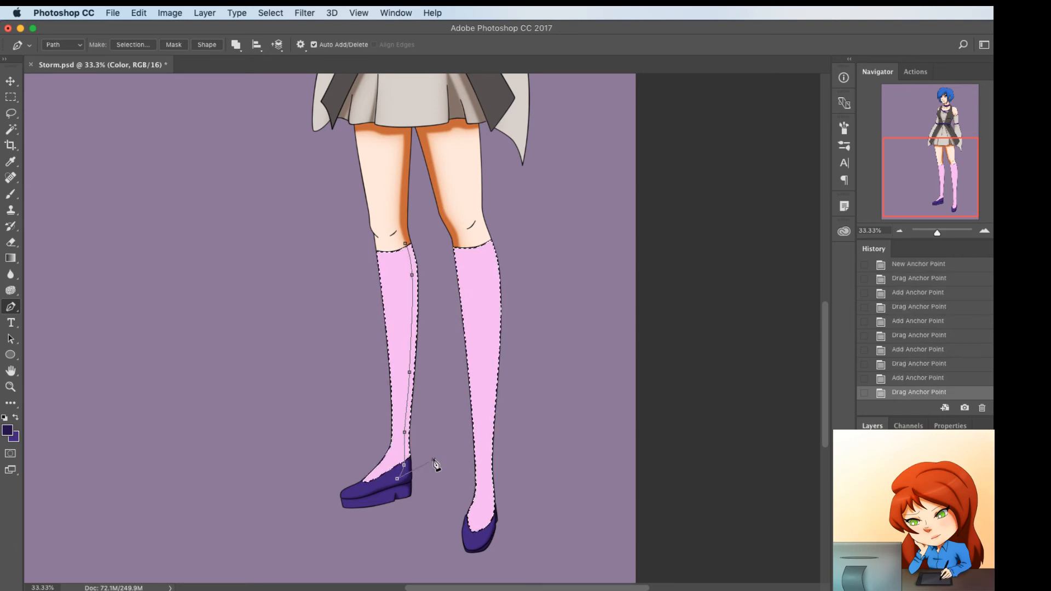
left_click(437, 356)
left_click(431, 231)
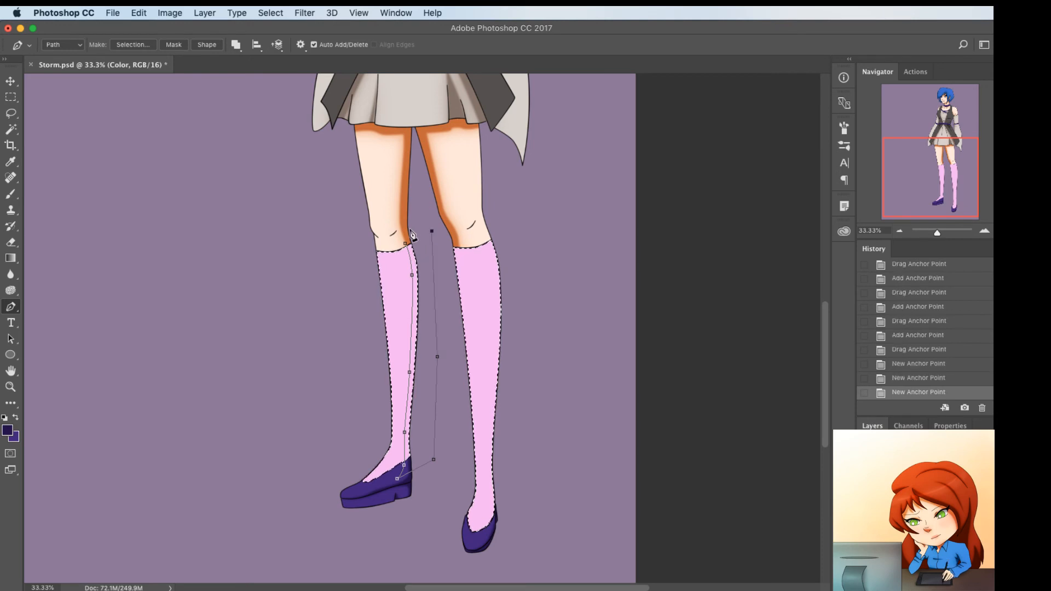
left_click(410, 229)
left_click(405, 243)
Draw a second shadow path along the inner side of the right stocking from knee to shoe, curved around the calf and ankle
left_click(459, 239)
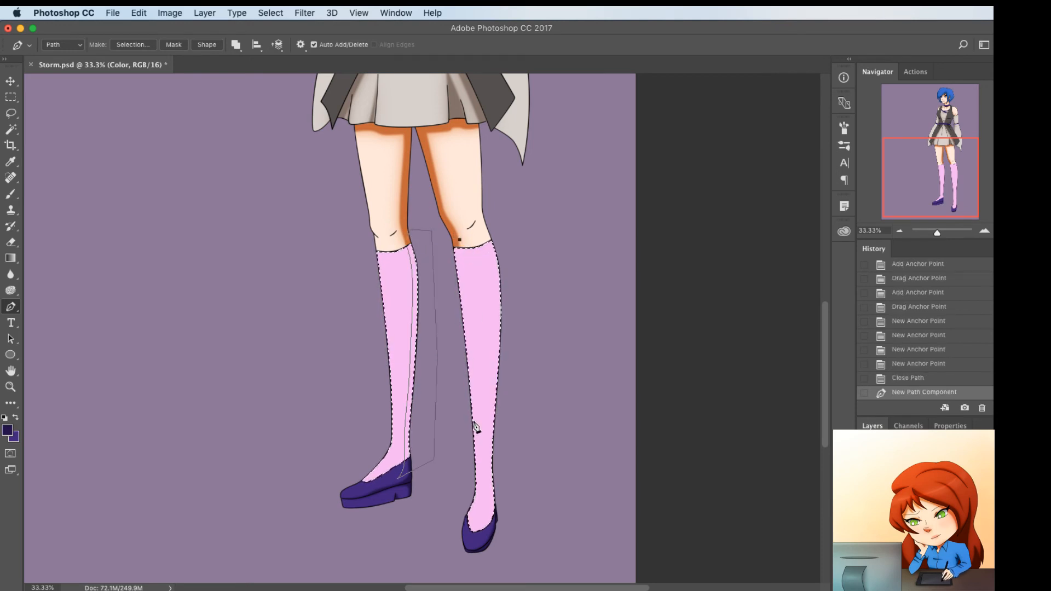
left_click(466, 537)
left_click_drag(464, 489, 481, 482)
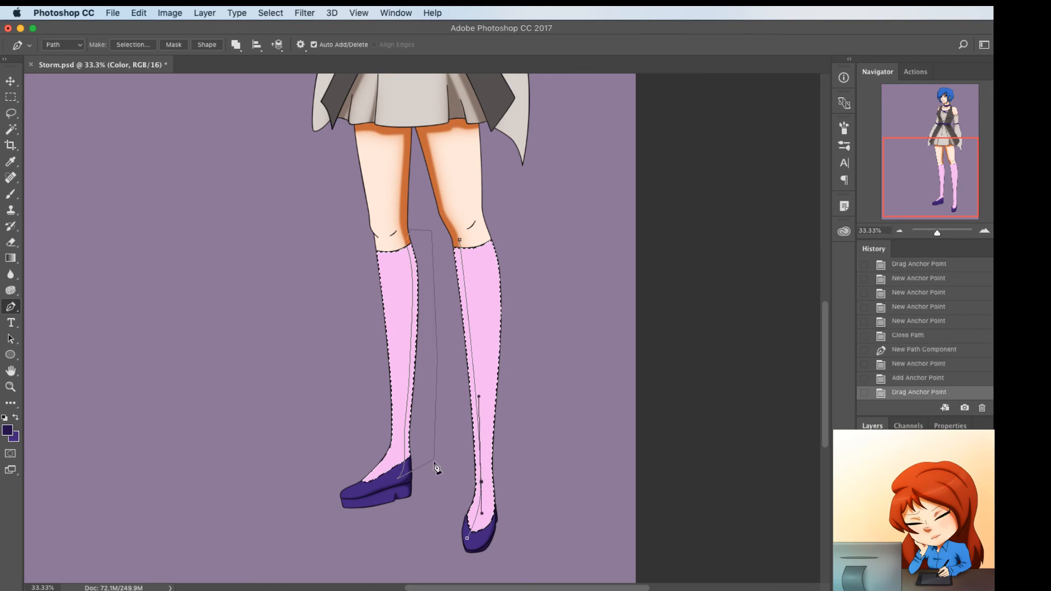
left_click(469, 519)
left_click_drag(469, 516, 470, 517)
Run the right stocking's shadow path up outside its inner edge and close it at the knee
left_click(436, 517)
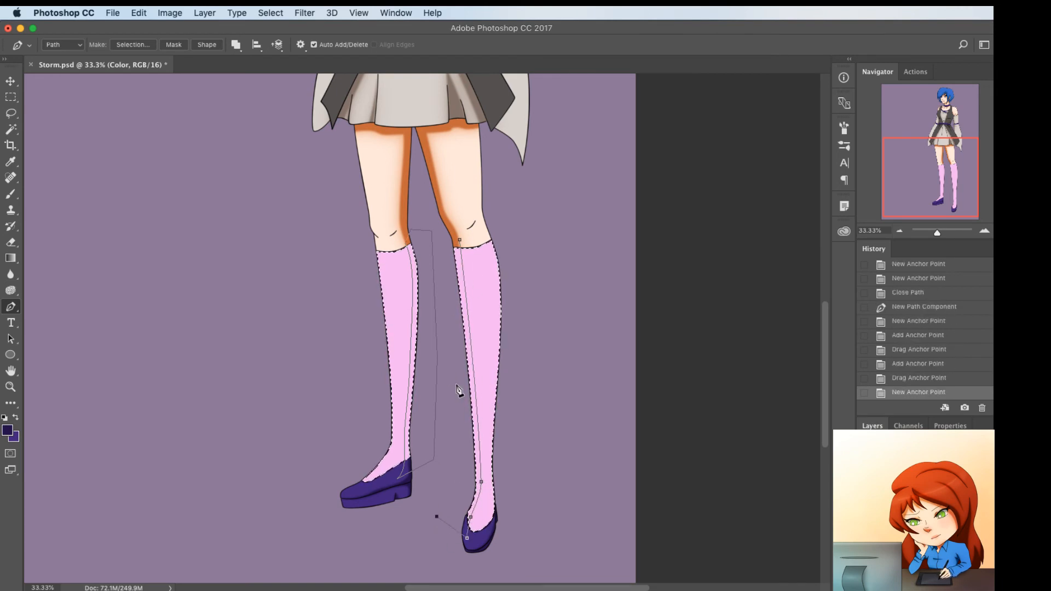
left_click(449, 341)
left_click(444, 245)
left_click(460, 240)
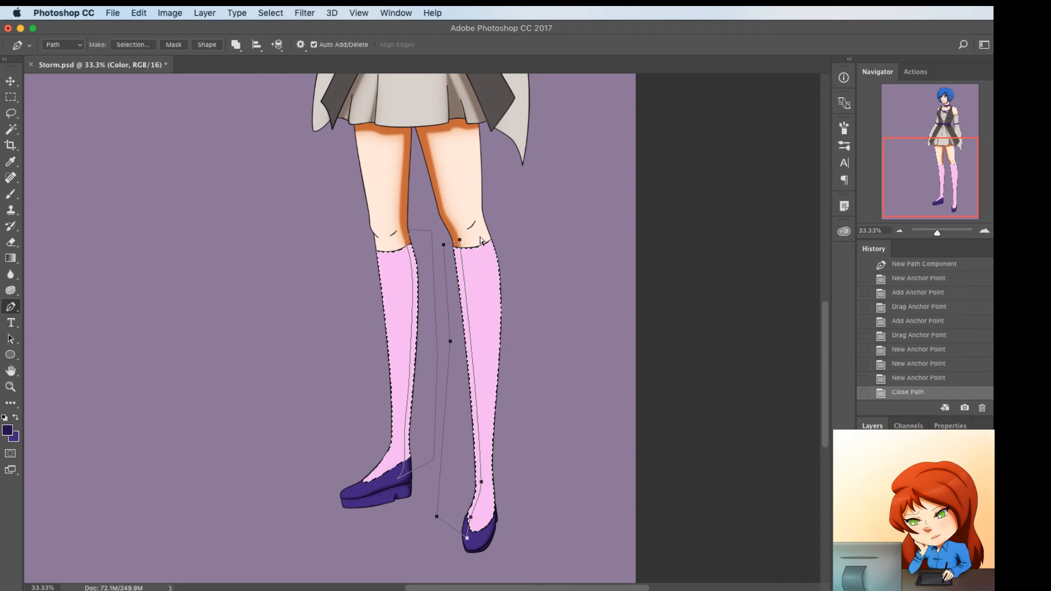
Sample the stocking's pink and set a slightly darker, more saturated pink as the first shadow color
key("i")
left_click(484, 309)
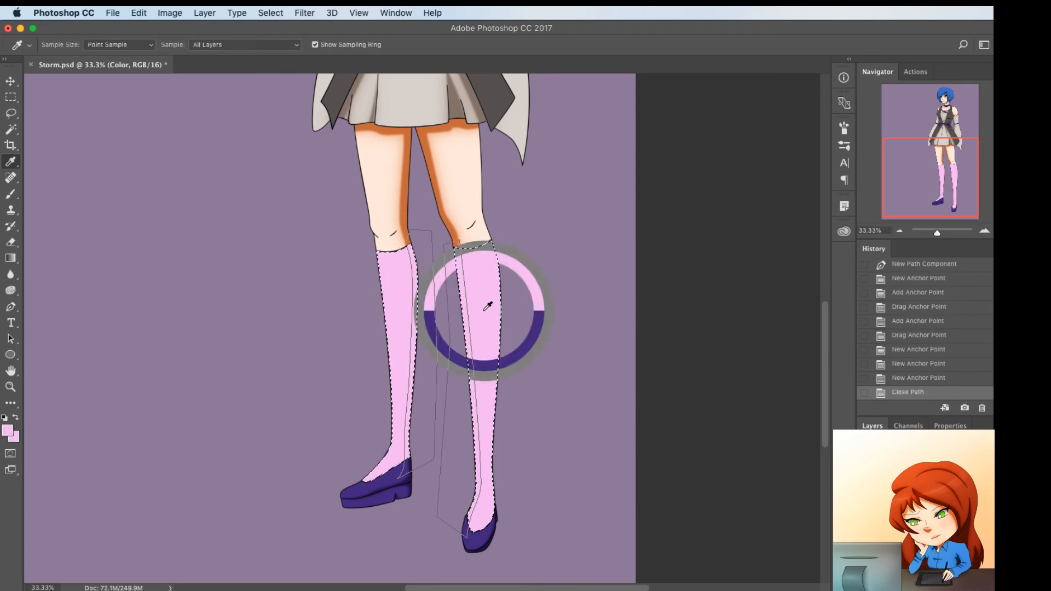
left_click(7, 430)
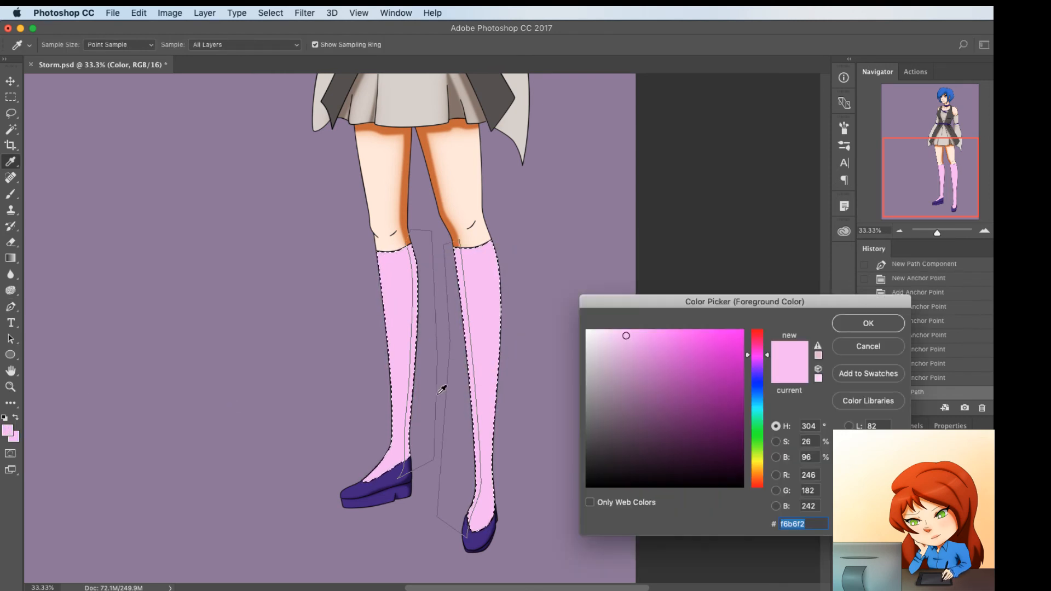
left_click_drag(653, 341, 650, 343)
left_click(868, 323)
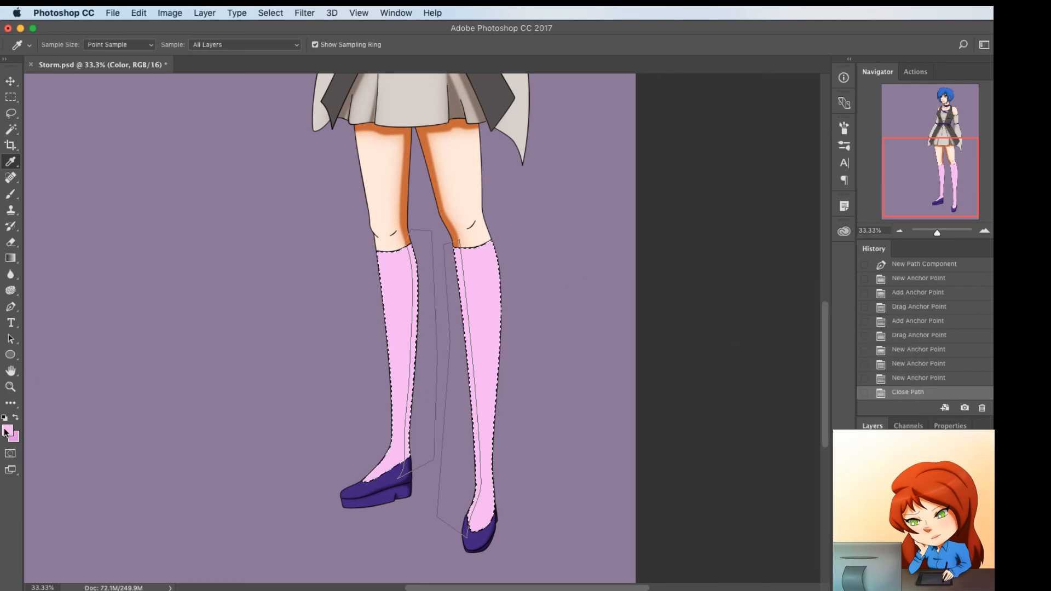
Set the darker magenta c452bd as the second shadow color, with the medium pink kept as foreground
left_click(10, 432)
left_click(13, 437)
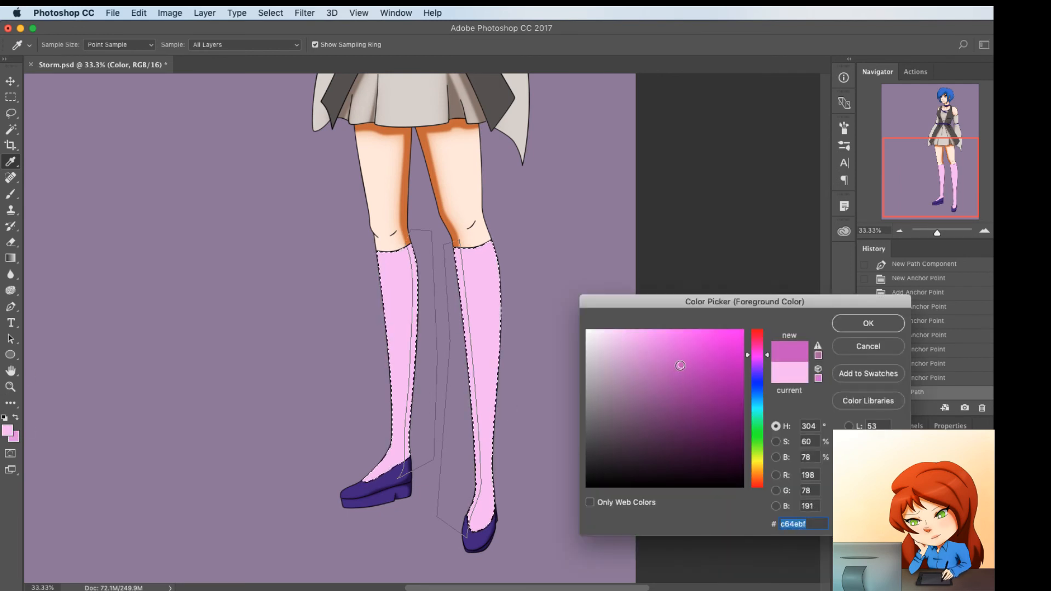
left_click(861, 327)
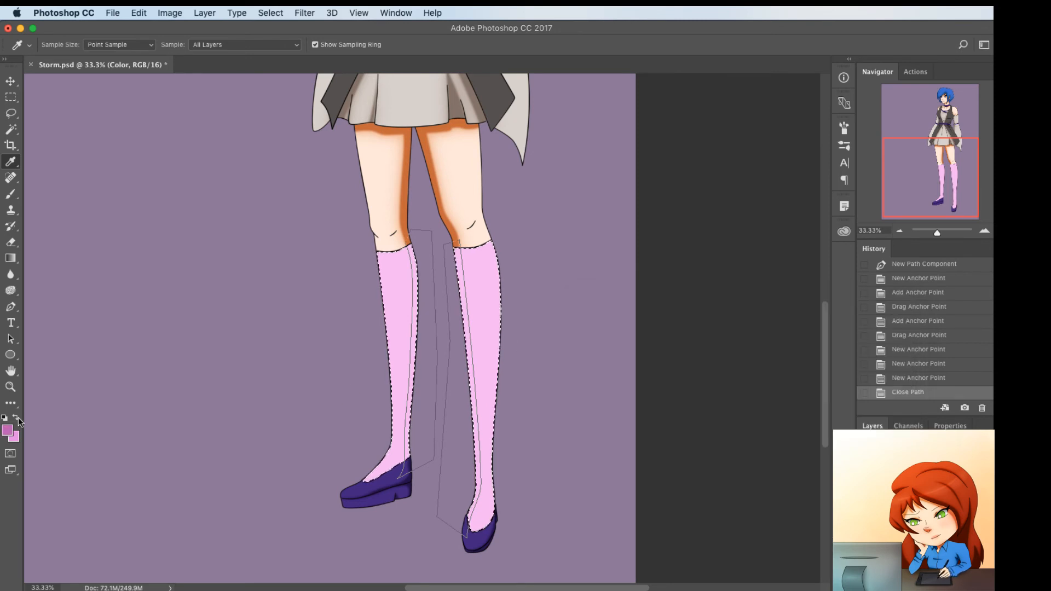
left_click(11, 432)
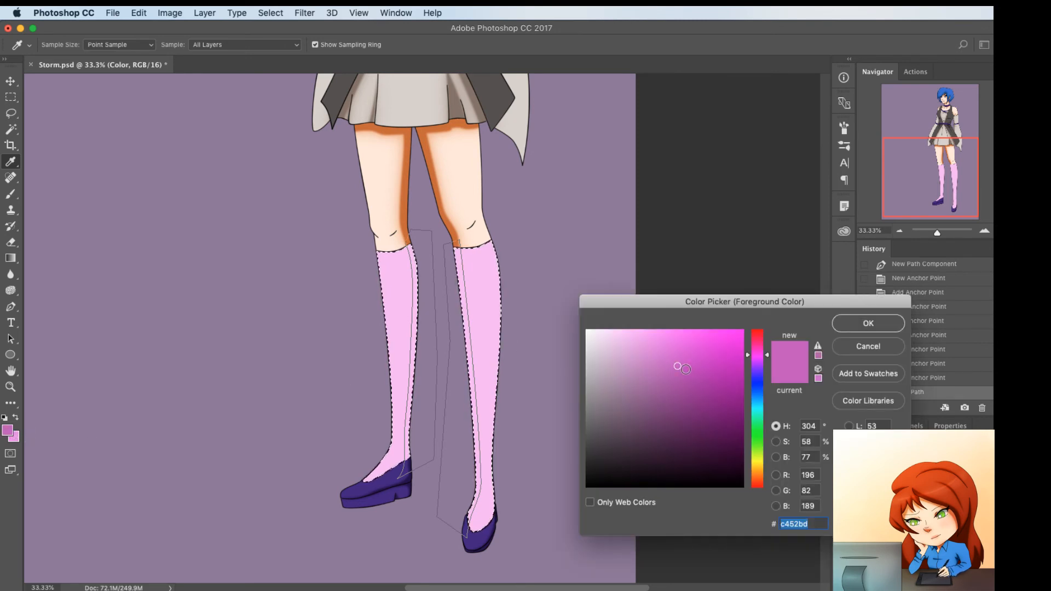
left_click(861, 326)
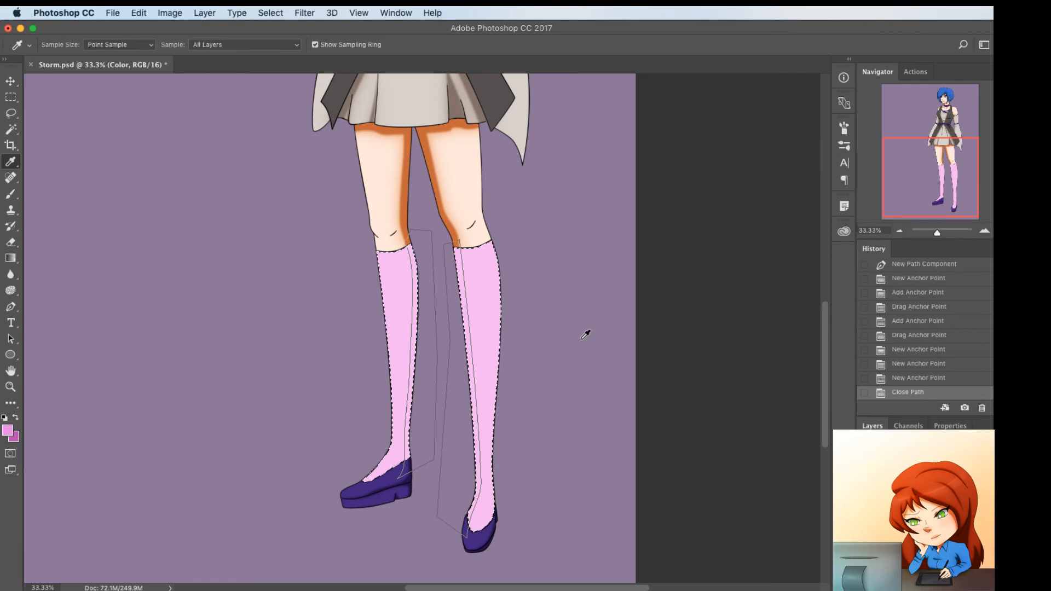
Fill the two stocking shadow paths twice with the medium pink, using a feather radius of 15 pixels for the second fill
key("p")
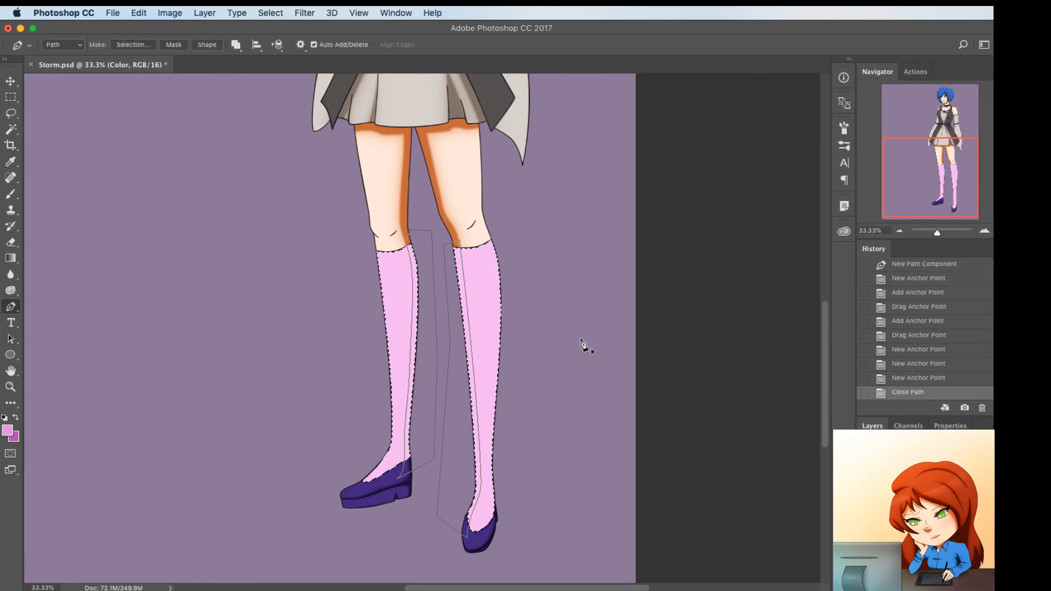
right_click(542, 290)
left_click(552, 359)
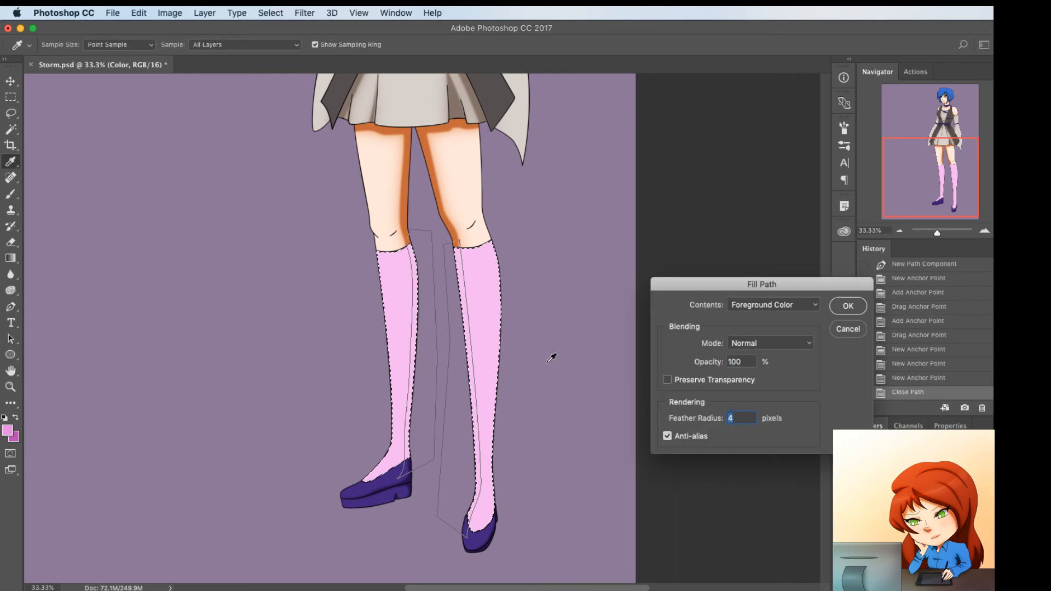
key("Return")
right_click(526, 268)
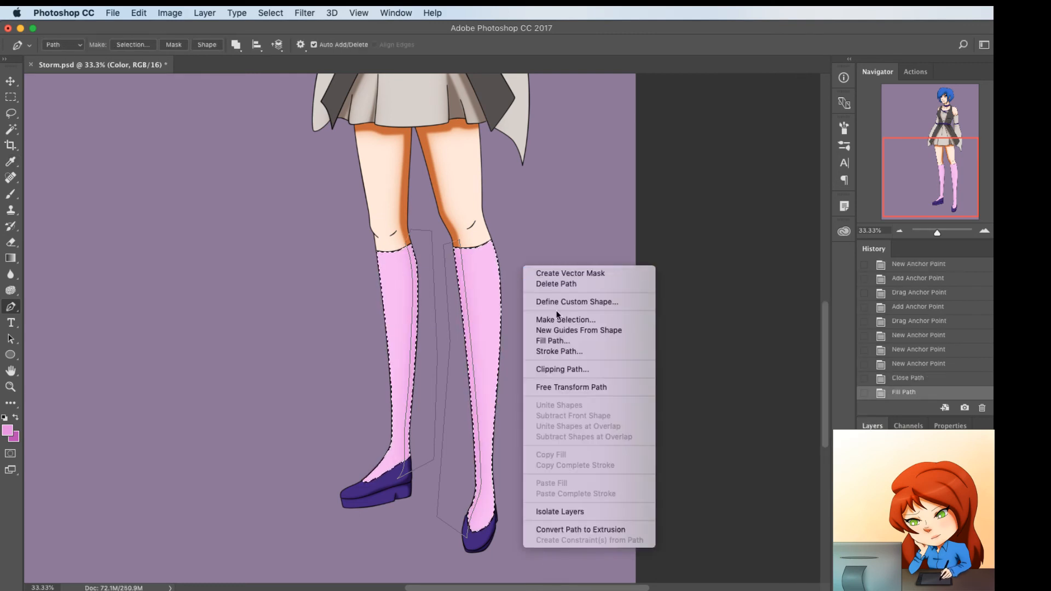
left_click(554, 340)
type("15")
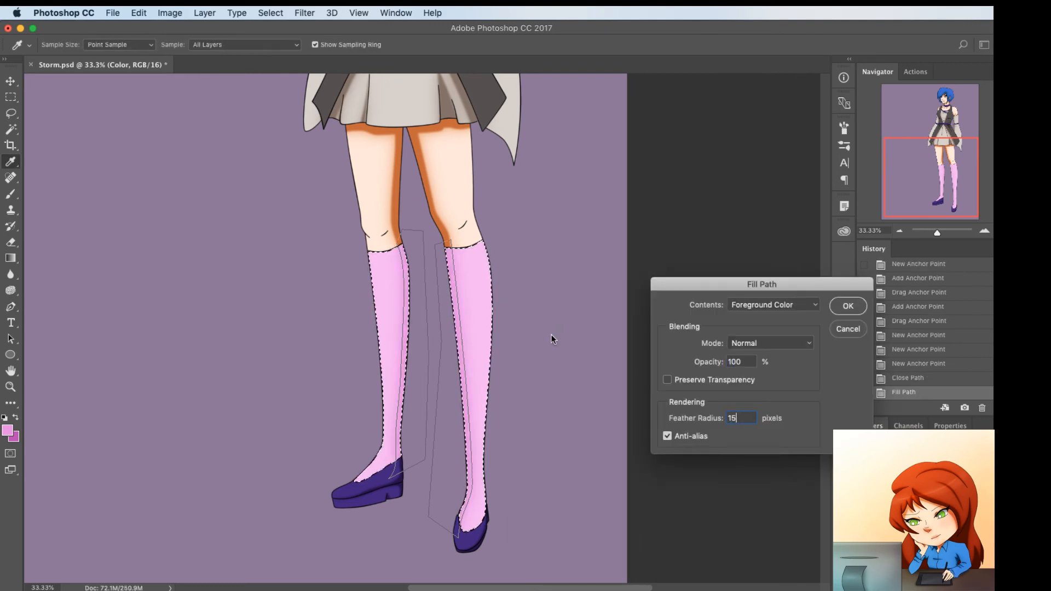
key("Return")
Fill the stocking shadow paths with the darker magenta and deselect
right_click(564, 320)
left_click(581, 392)
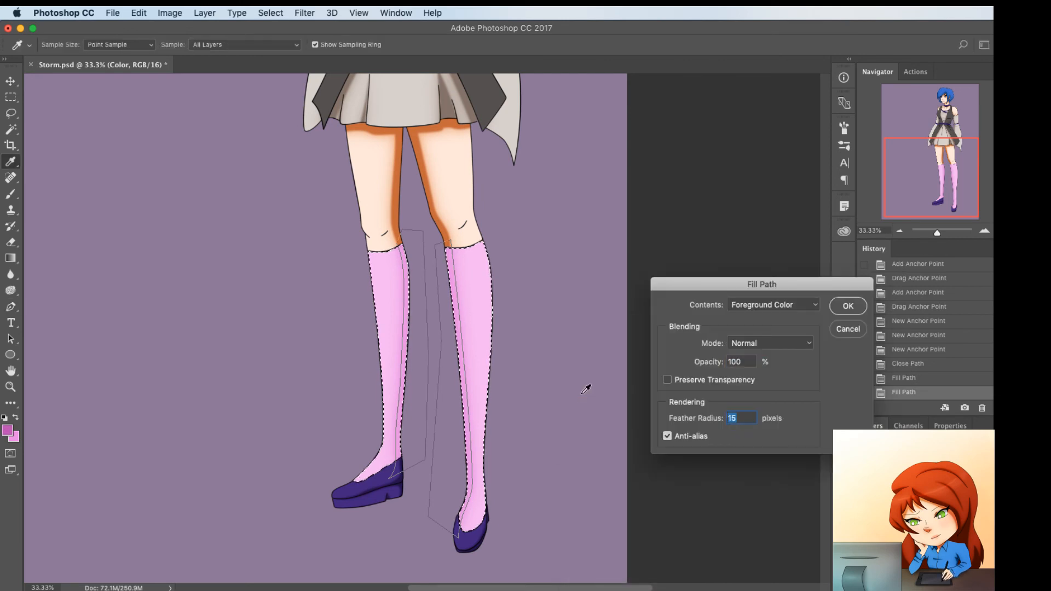
key("Return")
key("super+d")
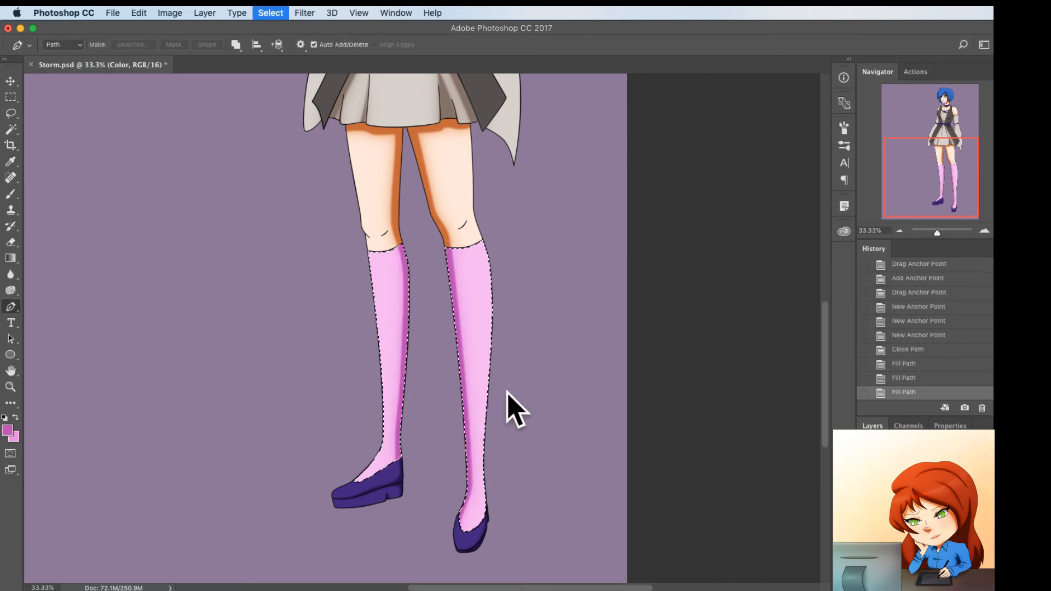
Create a new layer named Blush and set its blending mode to Multiply
scroll(509, 399, "up", 5)
scroll(509, 399, "up", 5)
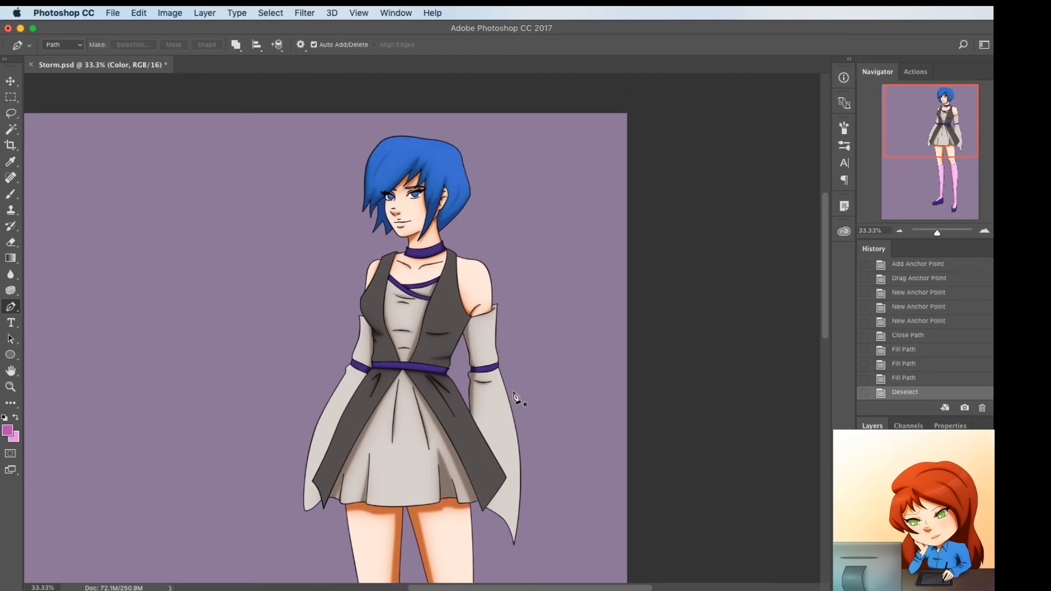
key("super+shift+n")
type("Blush")
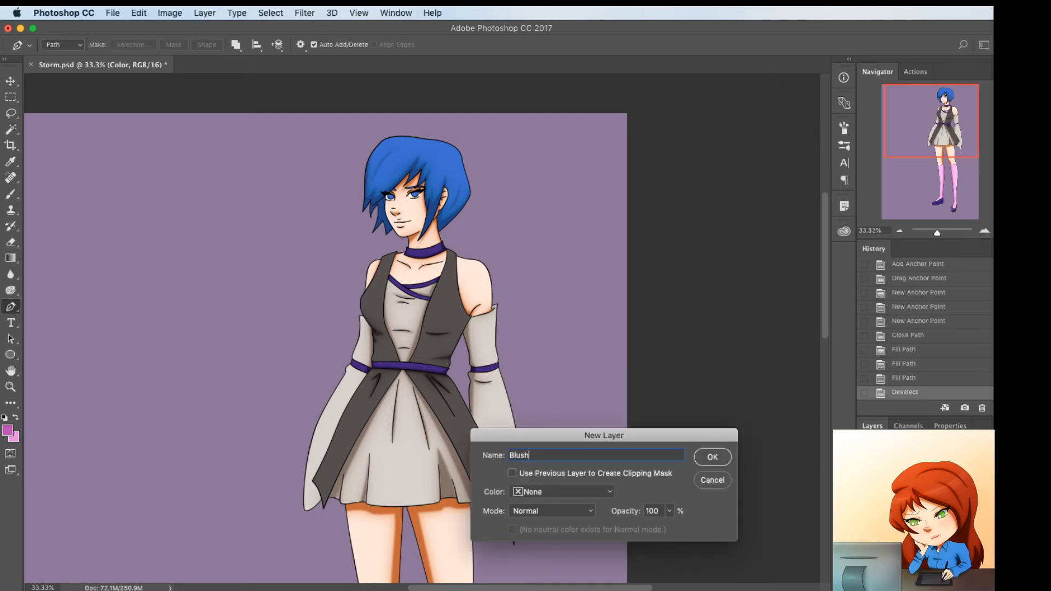
key("Return")
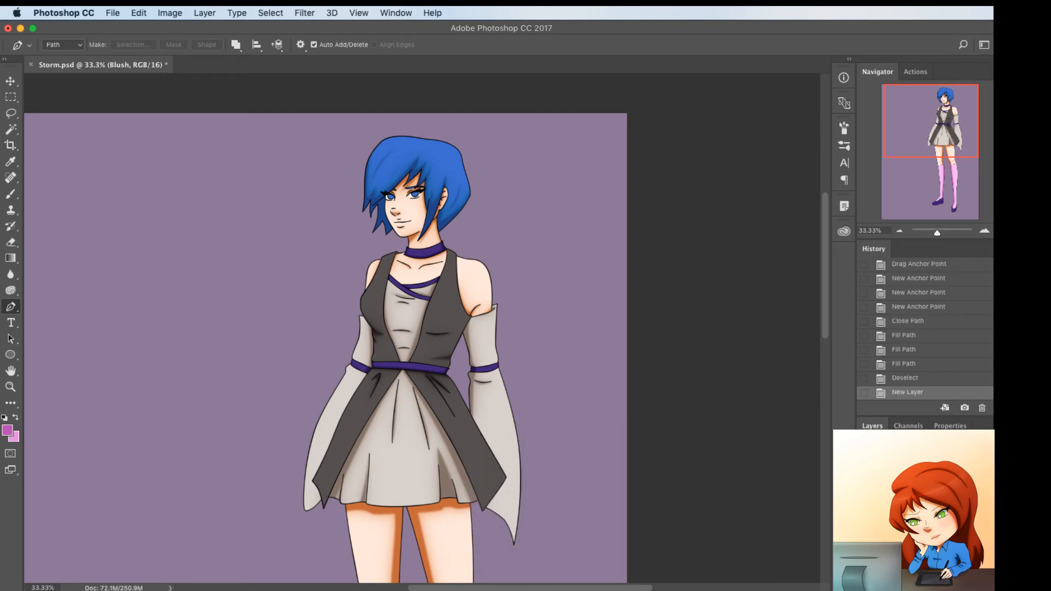
key("shift+alt+m")
On the Color layer, cover the unfilled gaps beside both eyebrows with the sampled orange skin shadow, using a 4-pixel brush
key("super+equal")
key("super+equal")
key("super+equal")
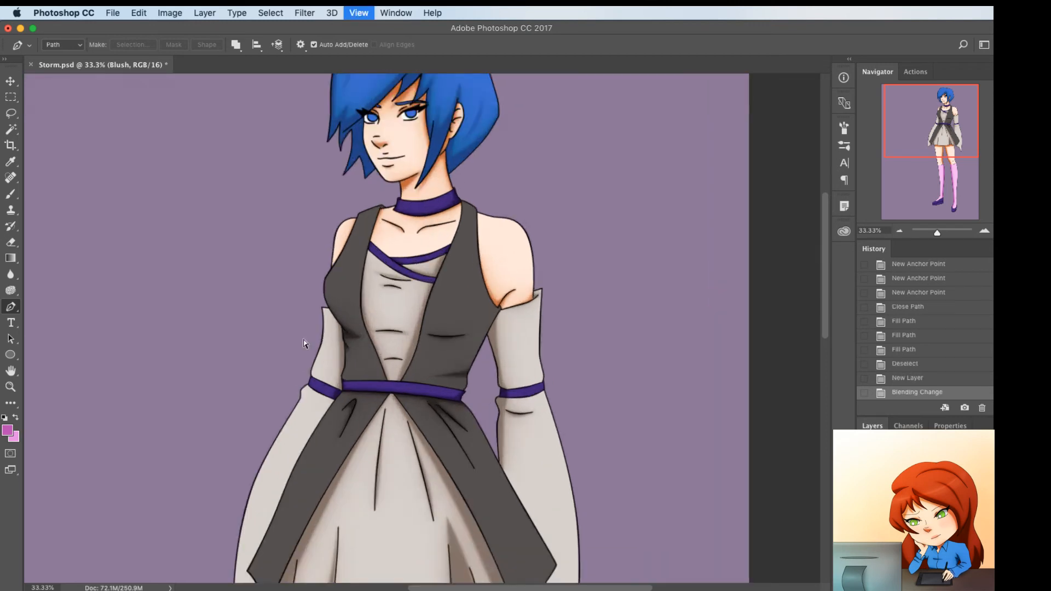
left_click_drag(949, 104, 936, 83)
key("b")
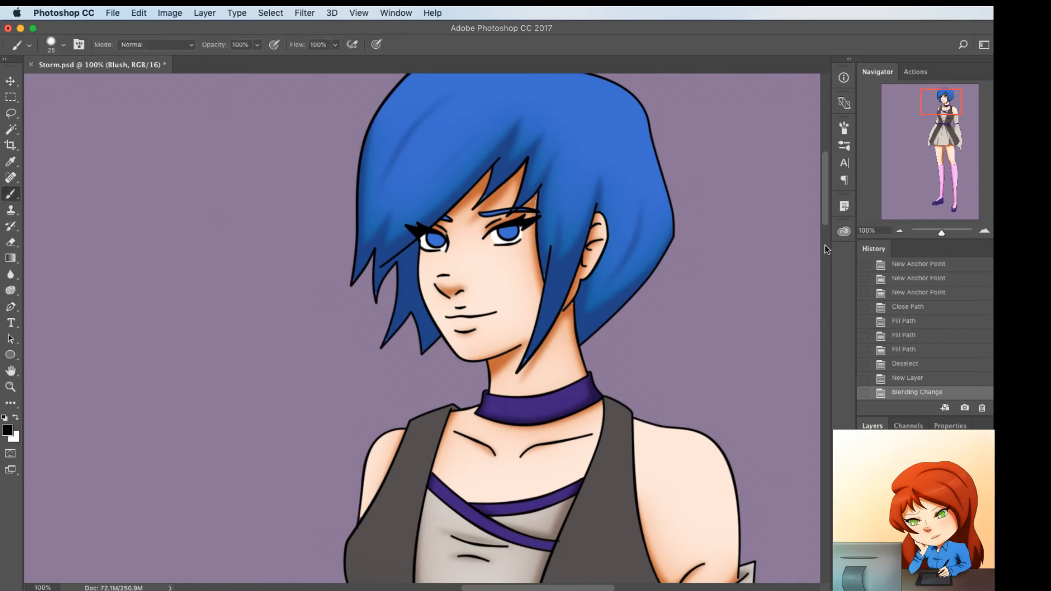
left_click(920, 537)
key("super+equal")
left_click_drag(581, 361, 512, 547)
key("bracketleft")
key("bracketleft")
key("bracketleft")
key("bracketleft")
key("bracketleft")
key("bracketleft")
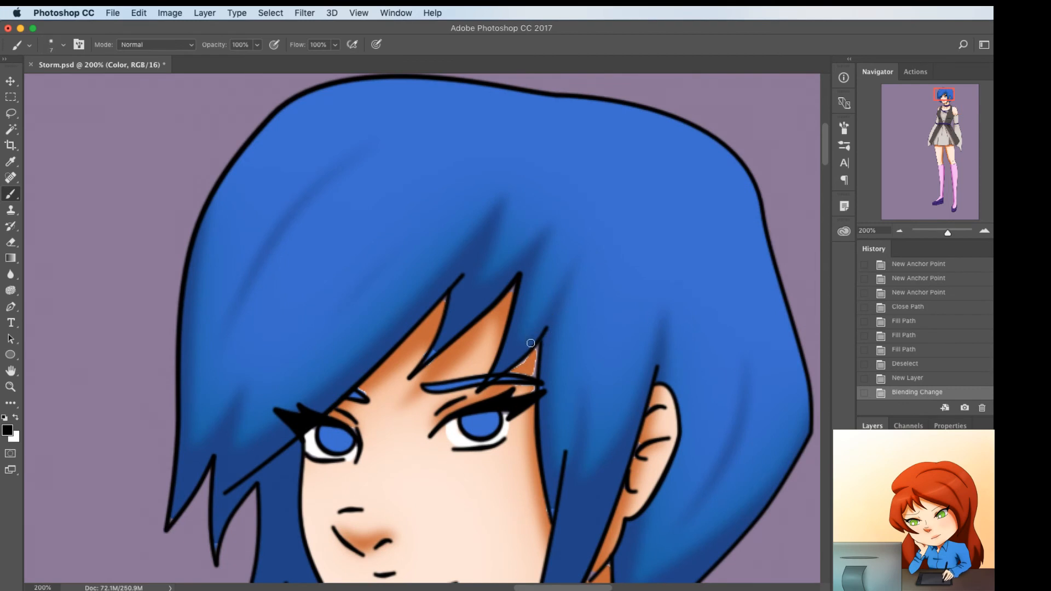
left_click(530, 369, "alt")
left_click_drag(534, 356, 512, 374)
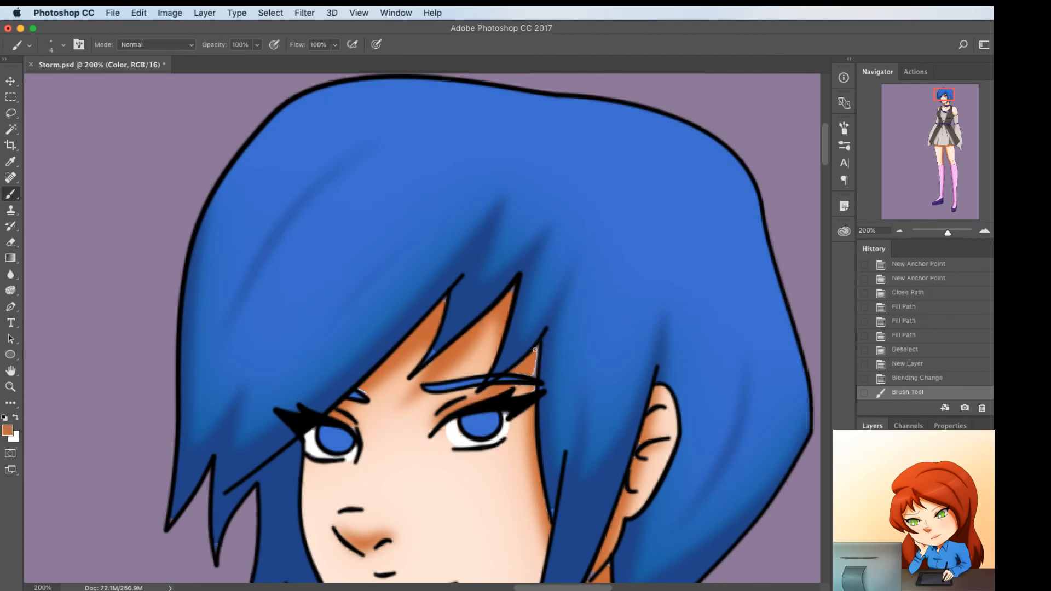
left_click(513, 374)
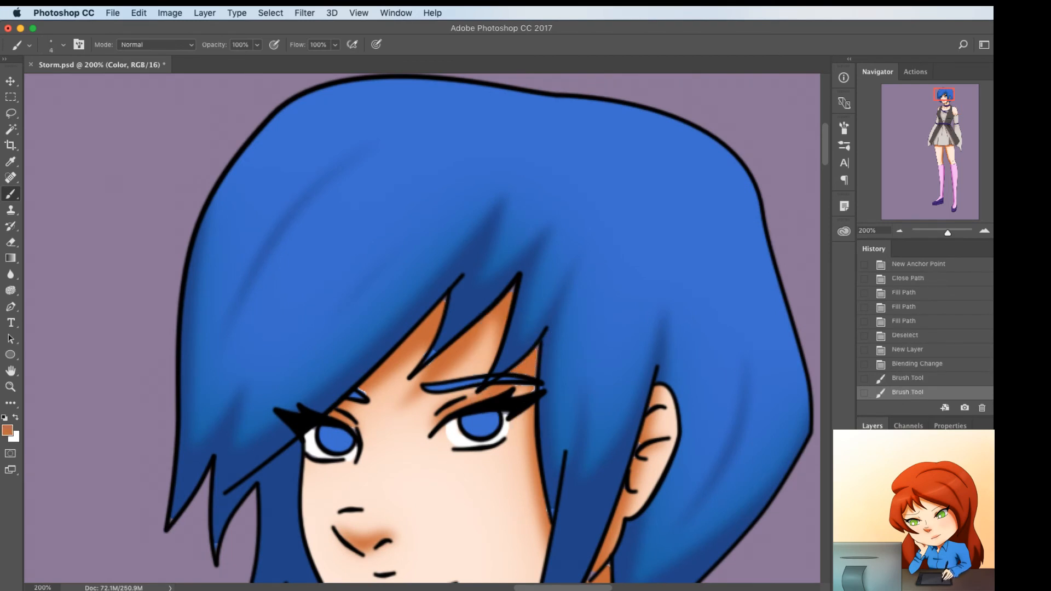
left_click(357, 389)
Touch up the unfilled gaps at the bangs' tip and the face-side hair strand with the sampled dark blue
left_click(457, 330, "alt")
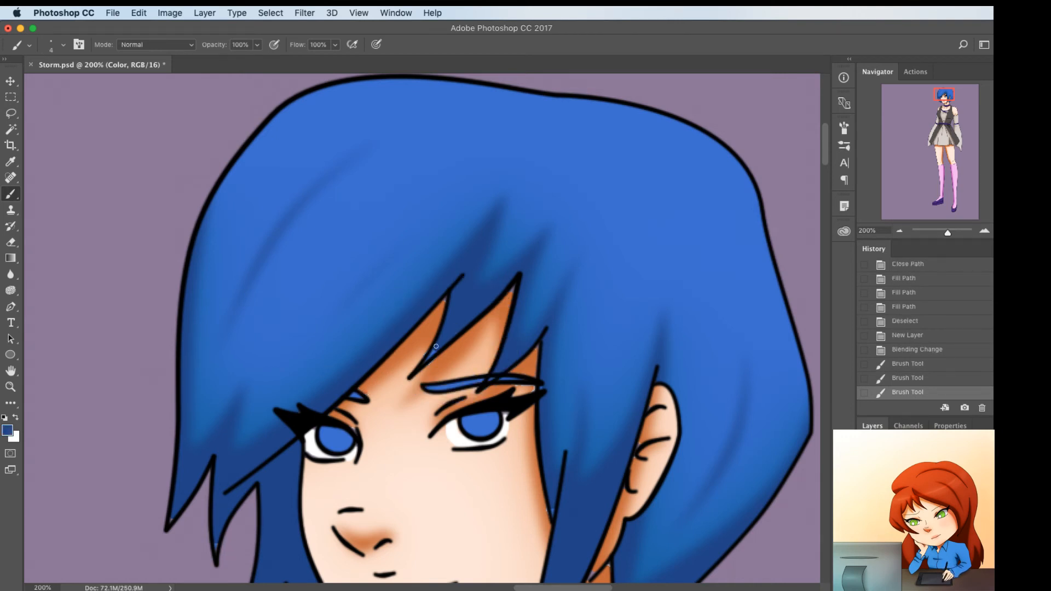
left_click_drag(425, 362, 434, 350)
left_click(429, 358)
left_click_drag(546, 458, 583, 381)
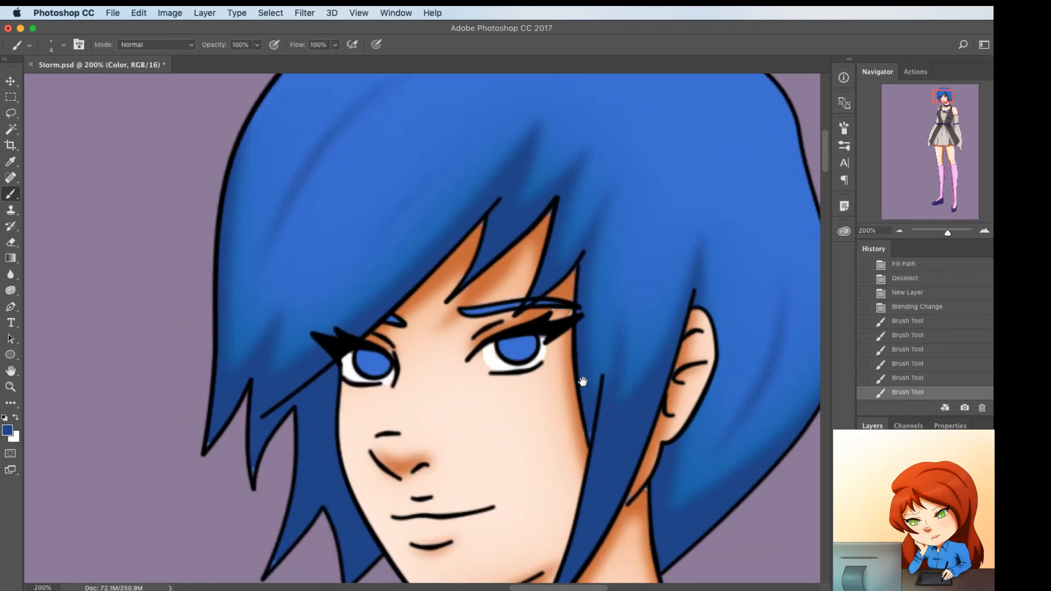
left_click(586, 429)
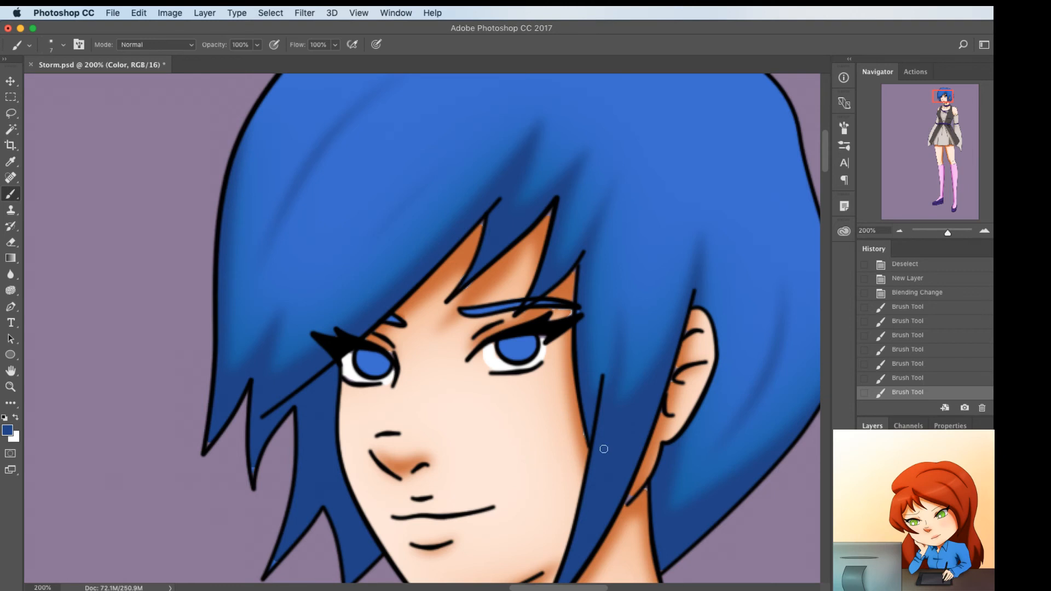
Configure a soft, low-hardness black brush at 23% opacity
key("bracketright")
key("bracketright")
key("bracketright")
key("bracketright")
key("bracketright")
key("bracketright")
key("d")
left_click(257, 45)
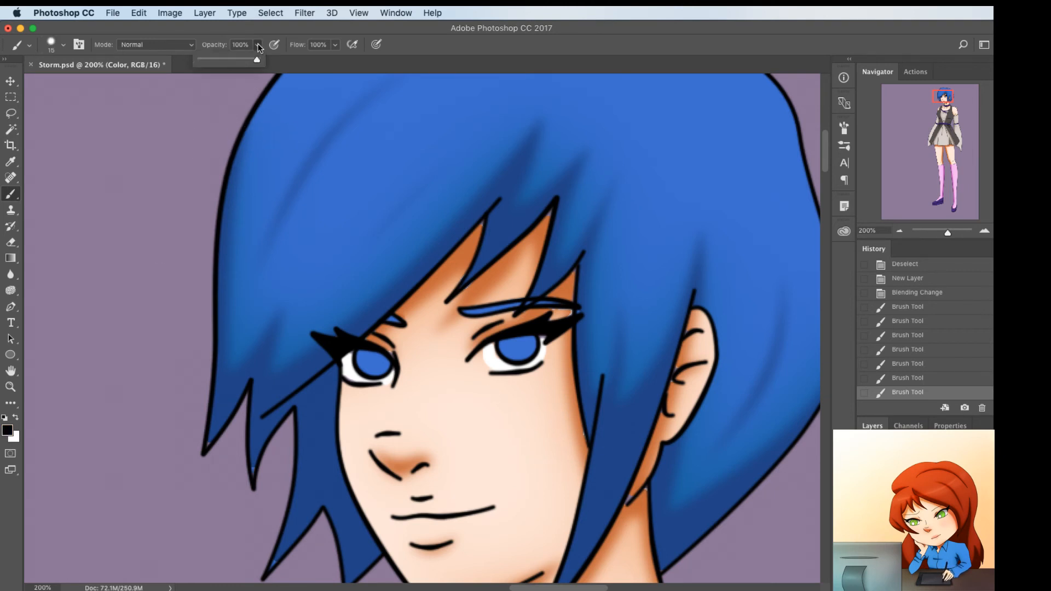
left_click(212, 58)
right_click(491, 325)
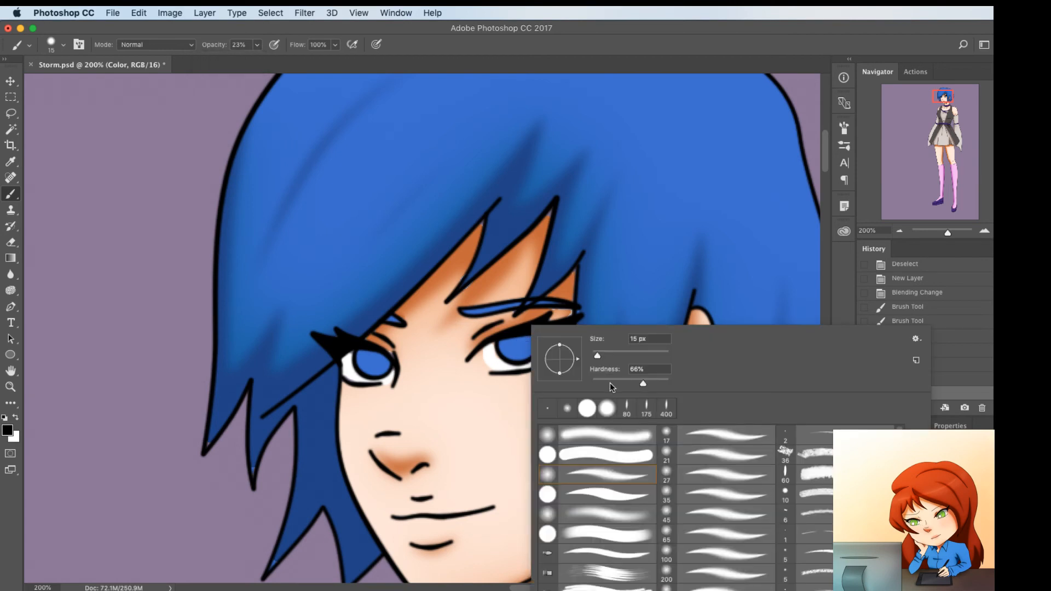
left_click_drag(610, 383, 590, 383)
Shade the upper irises and eye whites of both eyes in soft black, using a 25-pixel brush
mouse_move(489, 354)
left_mouse_down()
mouse_move(549, 335)
mouse_move(495, 339)
left_mouse_up()
key("super+z")
key("bracketright")
key("bracketright")
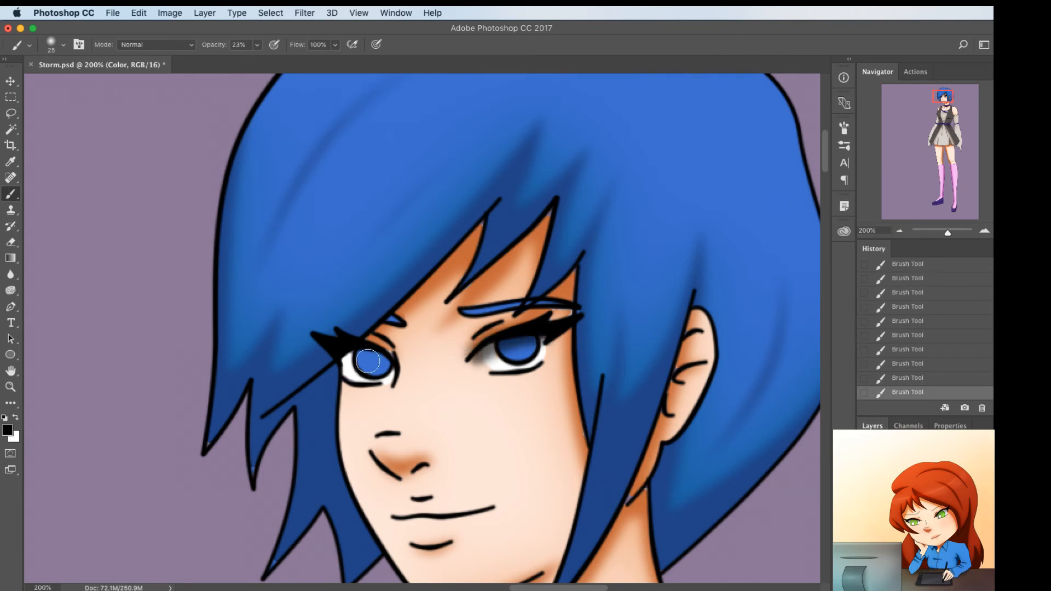
left_click_drag(386, 363, 338, 355)
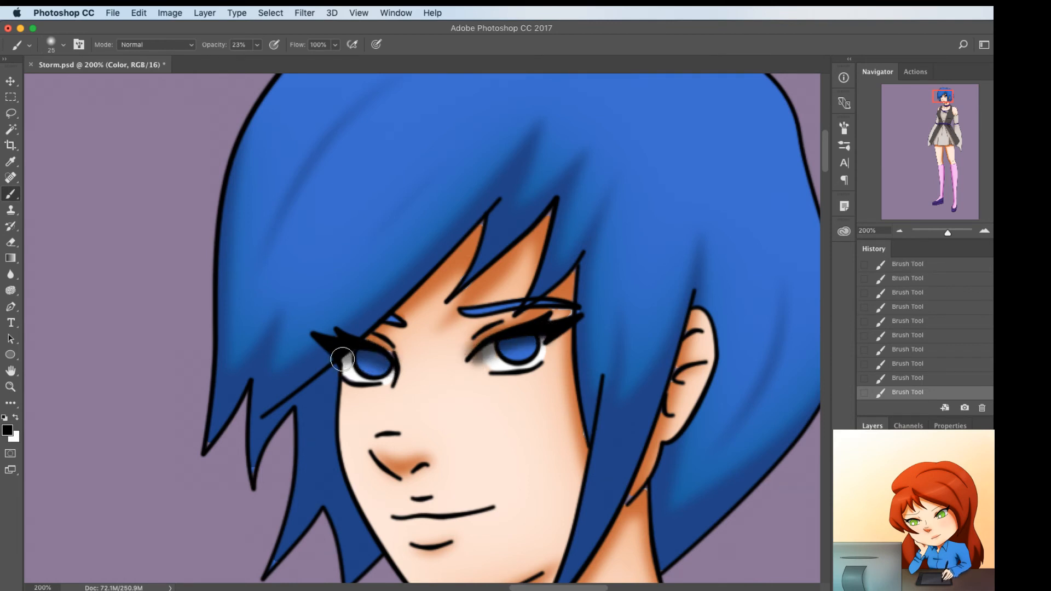
key("super+z")
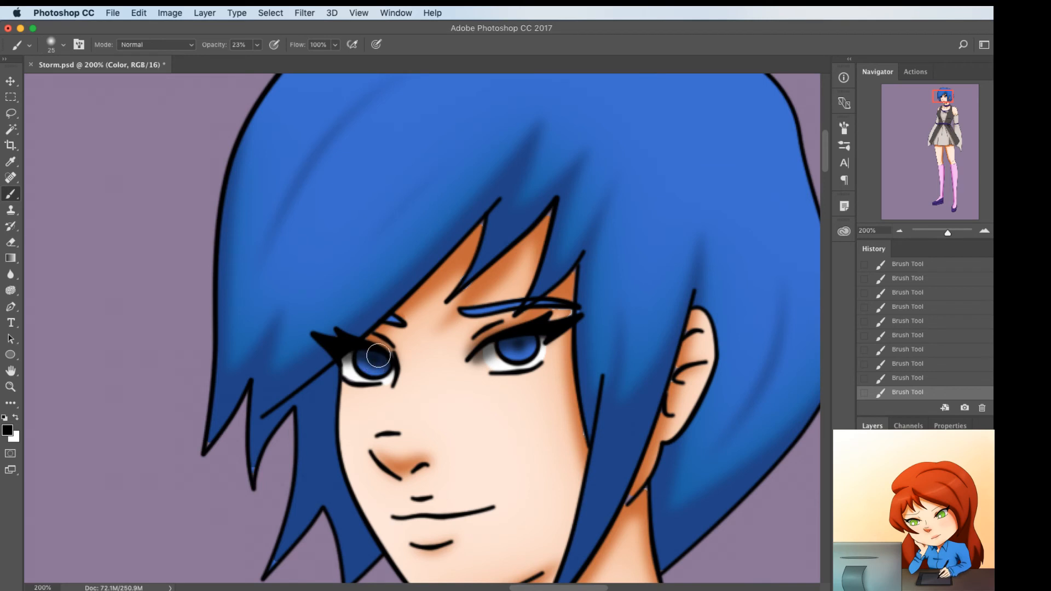
Create a new layer named Highlight and make white the foreground color
key("super+shift+n")
type("High")
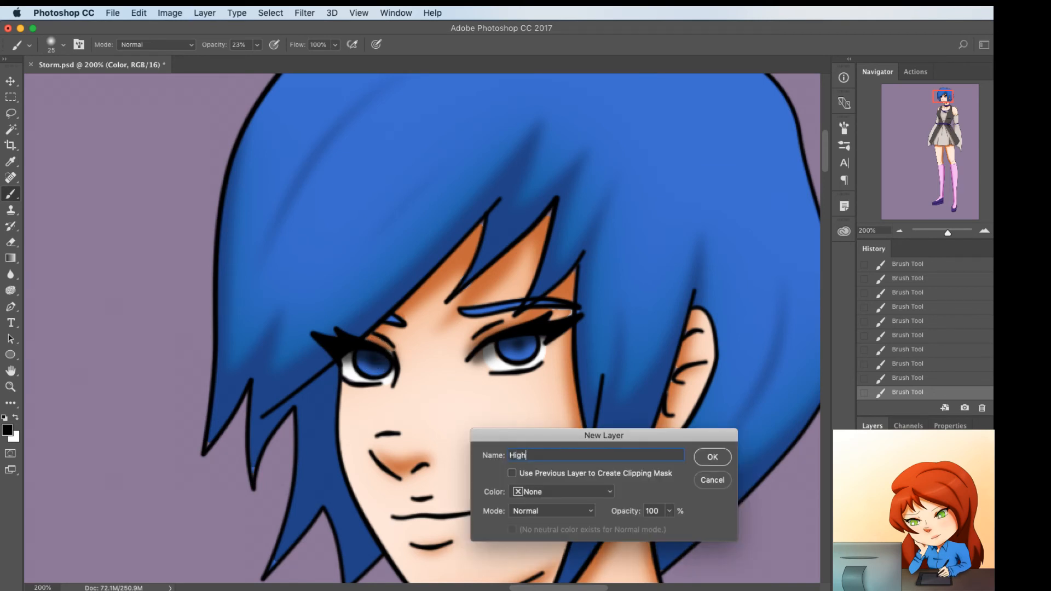
type("light")
key("Return")
key("x")
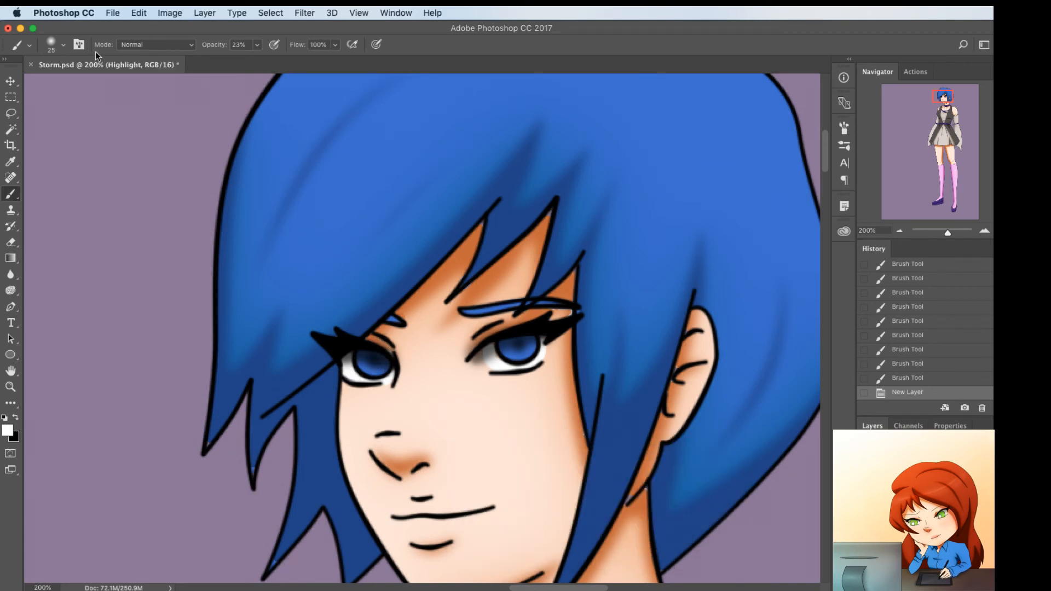
Dab small white highlights onto both irises with an 8-pixel brush, layering several dabs in each eye
key("bracketleft")
key("bracketleft")
left_click(514, 346)
left_click(514, 346)
left_click(514, 344)
left_click(514, 345)
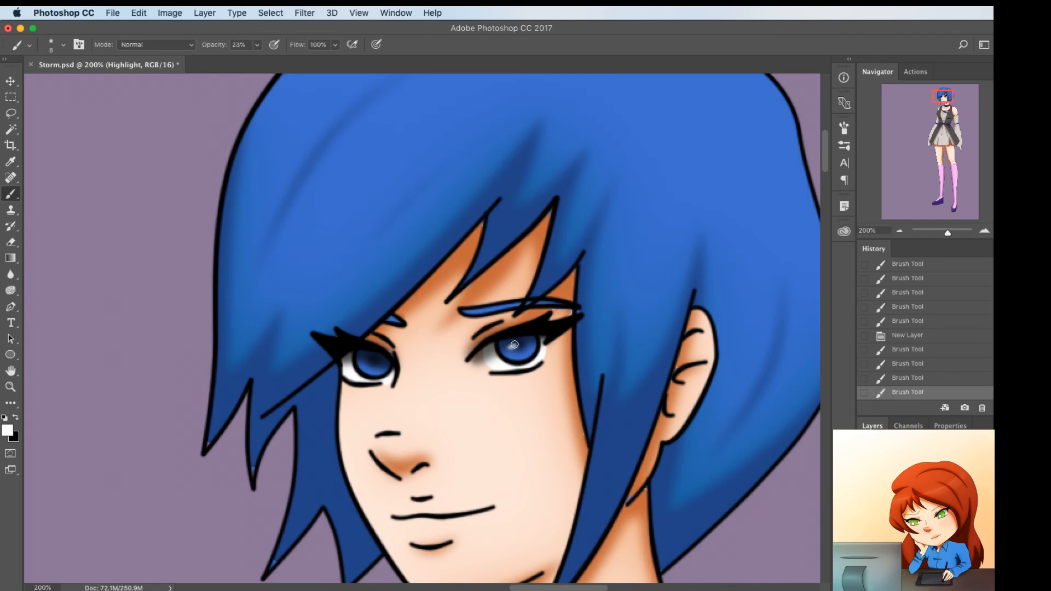
left_click(512, 348)
left_click(513, 346)
left_click(512, 346)
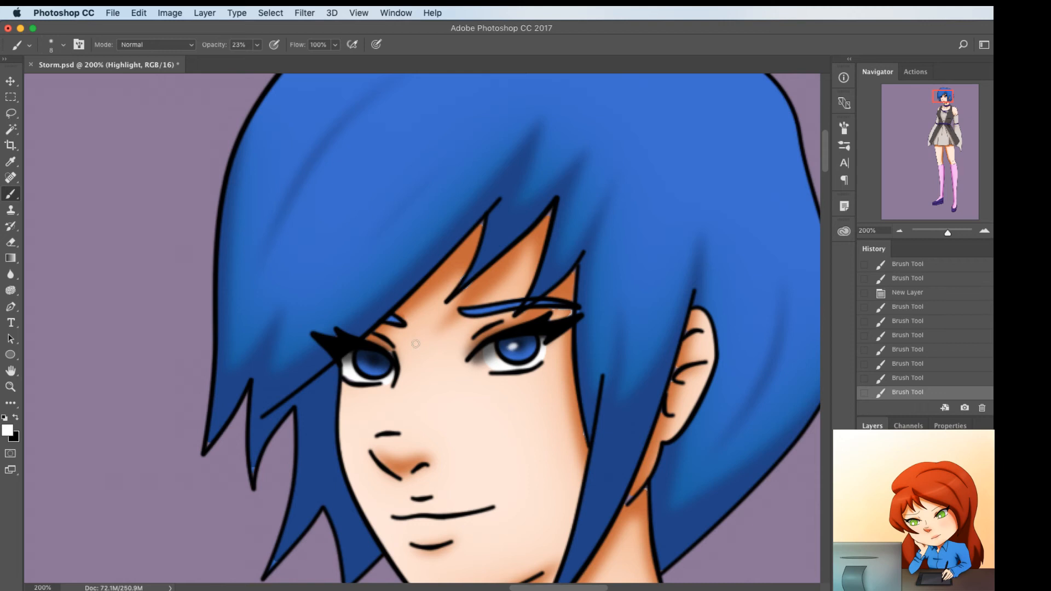
left_click(371, 359)
left_click(370, 359)
left_click(370, 358)
Select the face, neck and both bare shoulders with the Magic Wand on the Line layer
left_click(925, 520)
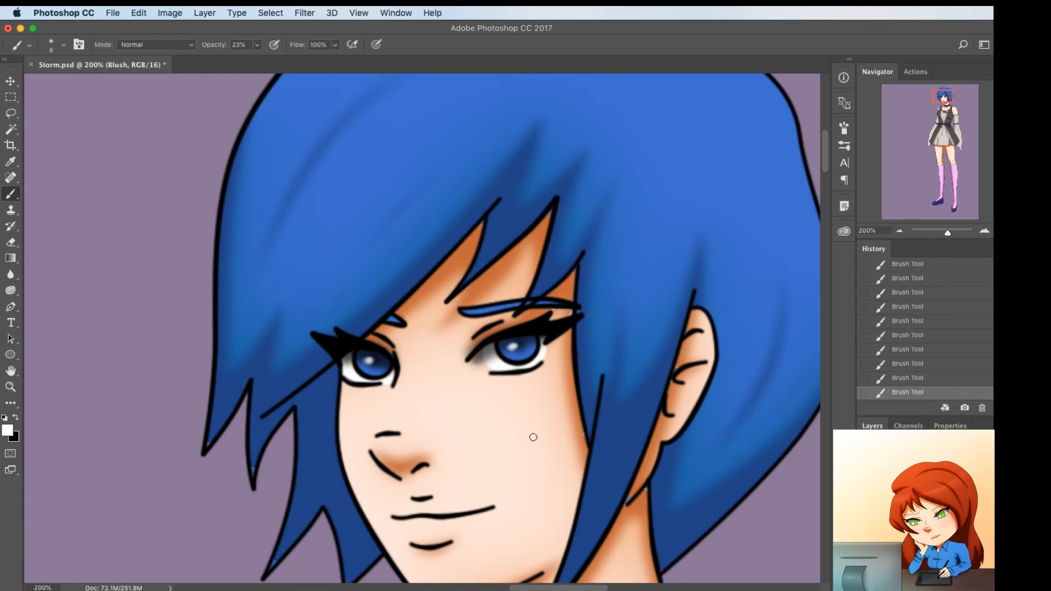
left_click(913, 509)
key("w")
left_click(561, 436)
left_click_drag(491, 471, 476, 359)
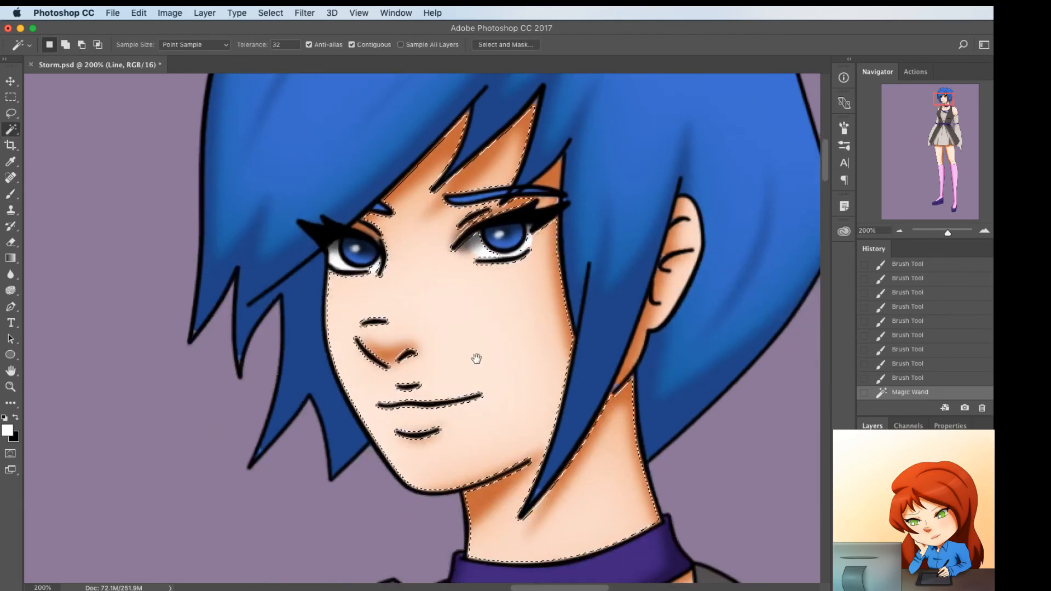
key("super+minus")
key("super+minus")
key("super+minus")
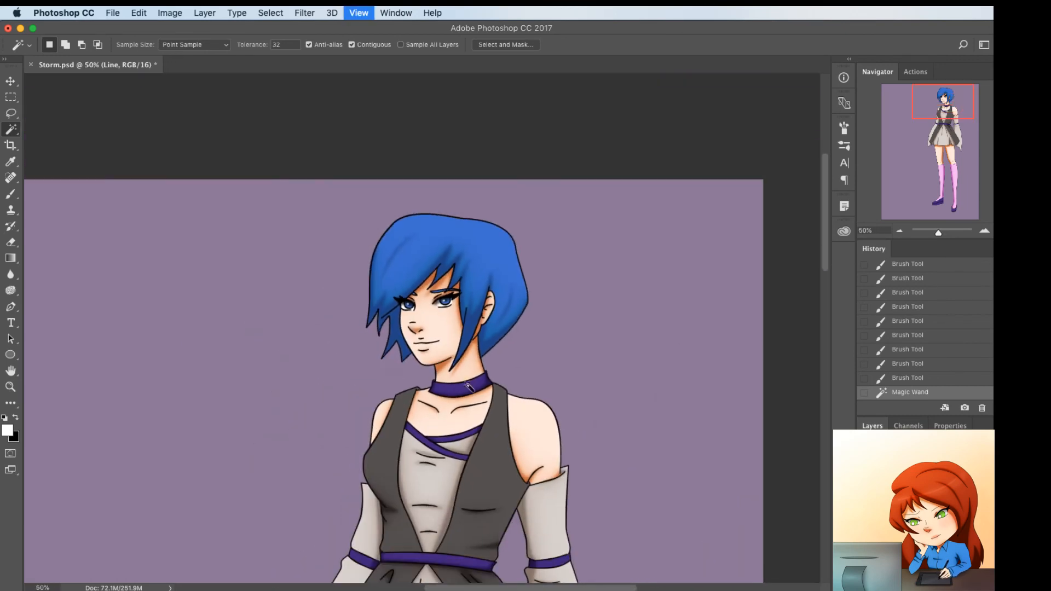
left_click(538, 459, "shift")
left_click(383, 422, "shift")
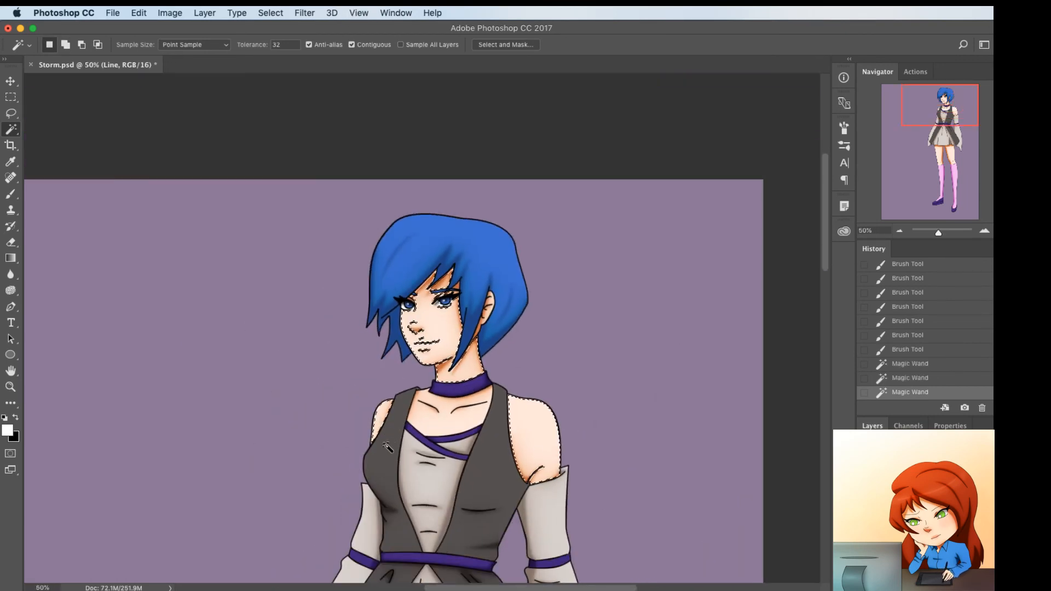
Add both thighs to the skin selection and expand the whole selection
key("super+minus")
key("super+minus")
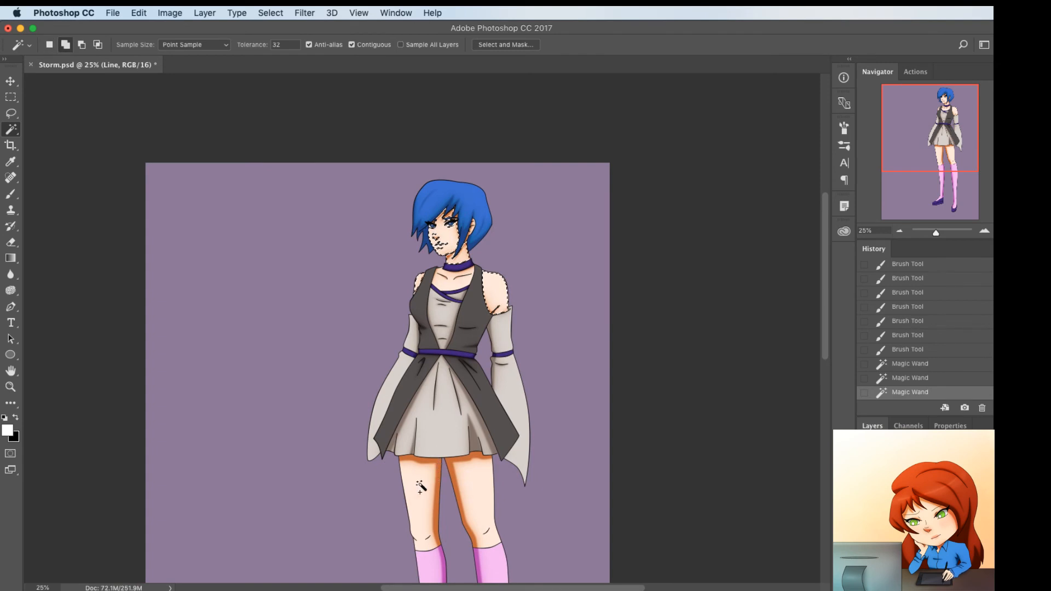
left_click(484, 494, "shift")
key("F2")
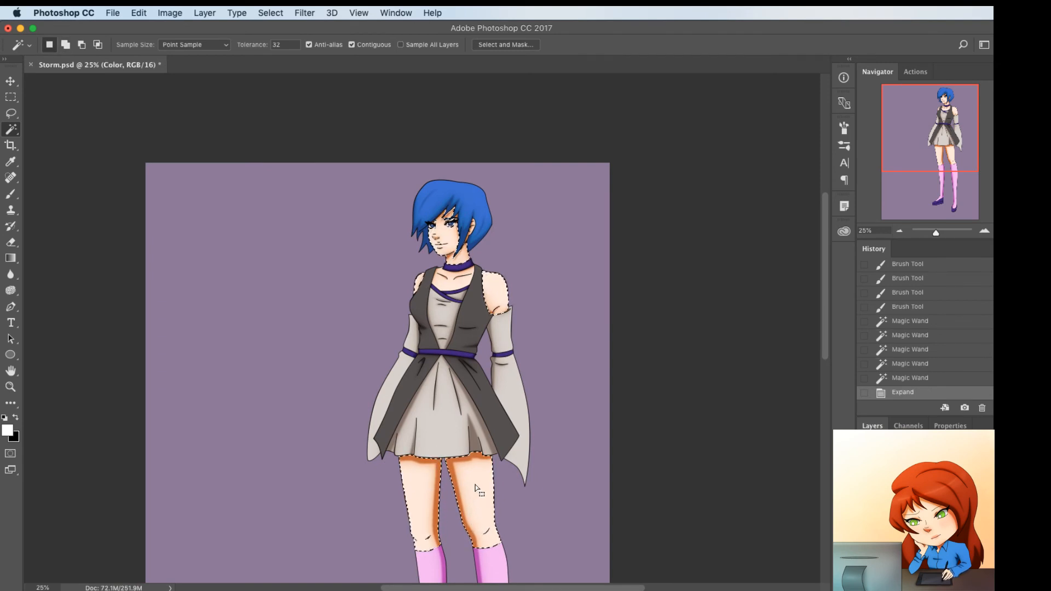
Set a light pink foreground color for painting on the Blush layer with the 300-pixel brush
key("b")
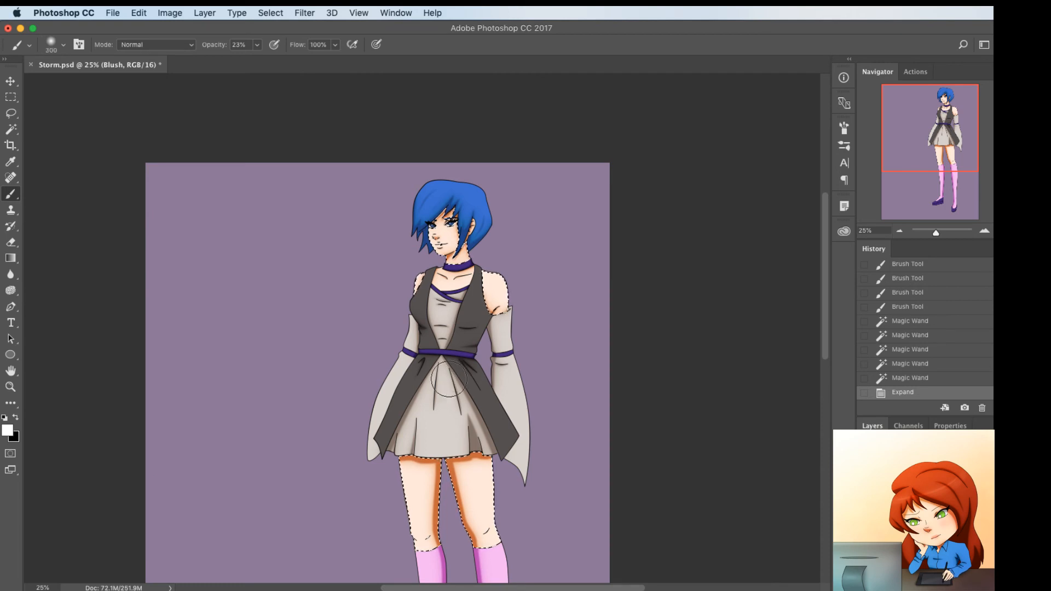
left_click(7, 430)
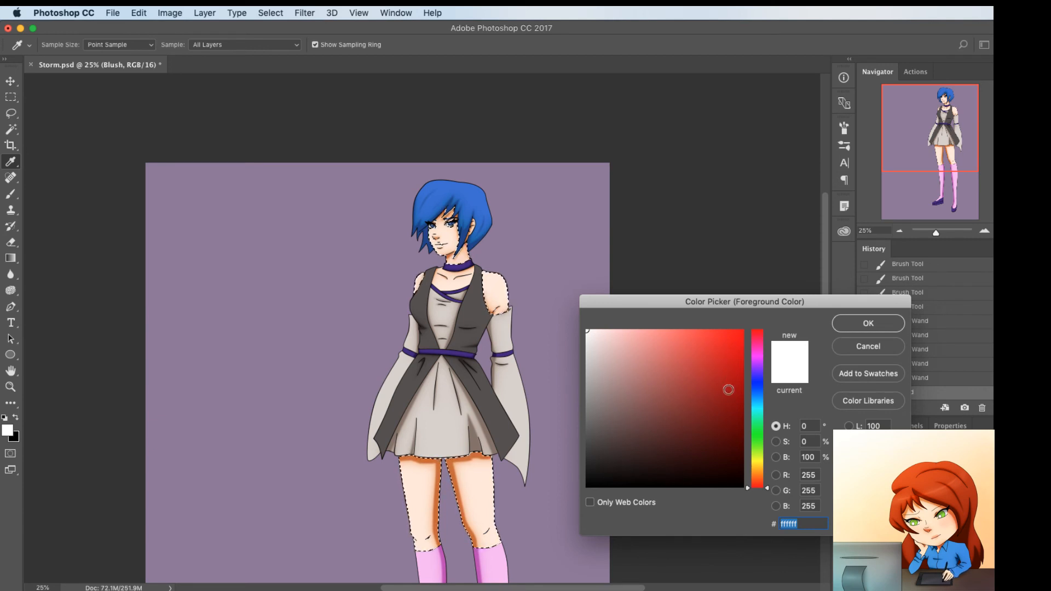
left_click(646, 339)
left_click(854, 323)
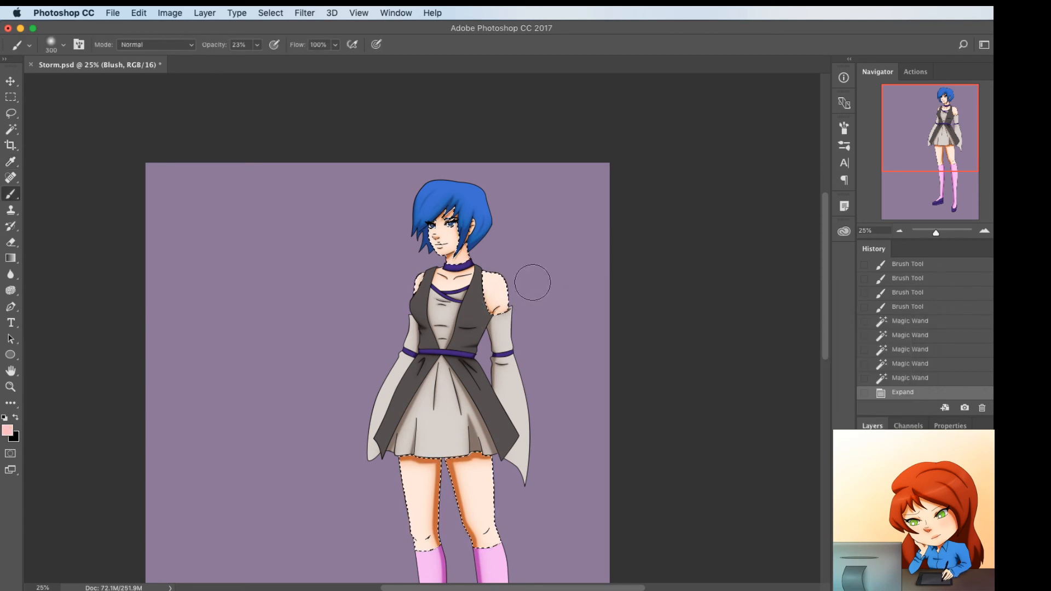
Paint light pink blush onto both shoulders with the 300-pixel brush
left_click_drag(517, 273, 487, 281)
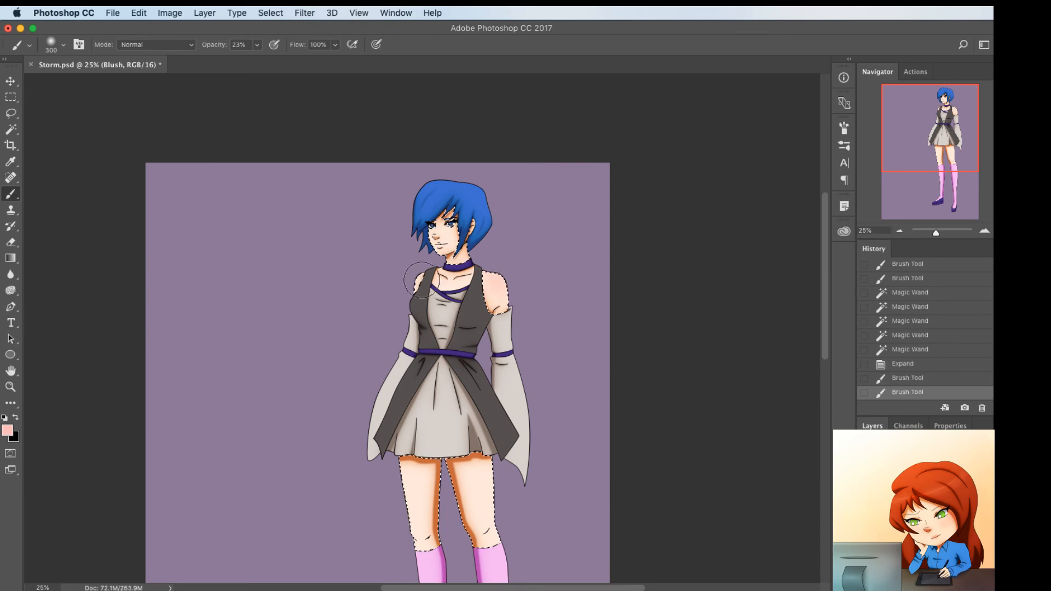
key("super+z")
left_click_drag(409, 277, 411, 286)
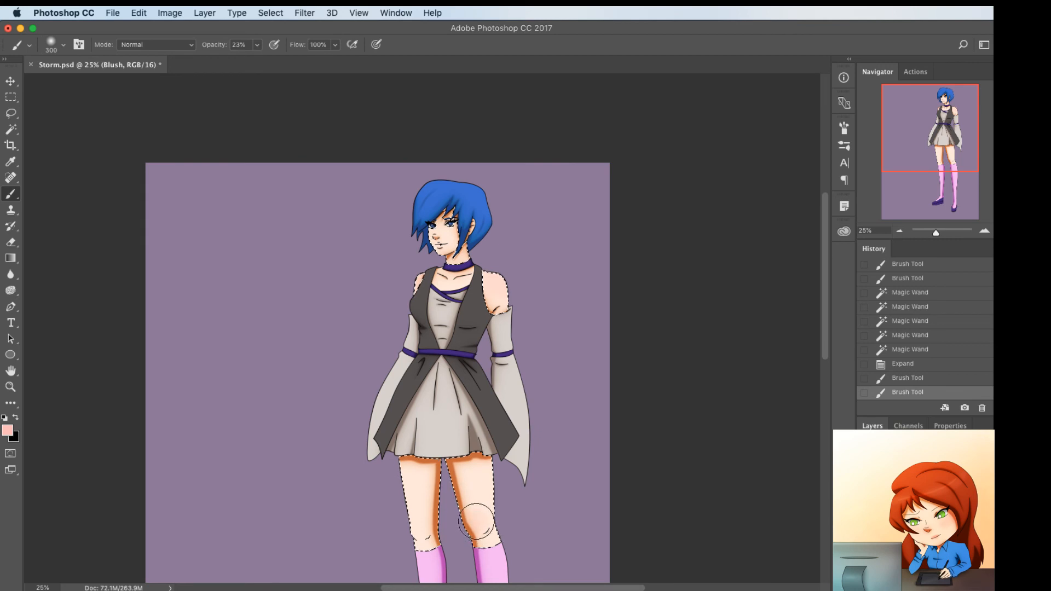
Paint light pink blush over both knees, reducing the brush to 150 pixels for the second pass
mouse_move(476, 521)
left_mouse_down()
mouse_move(484, 532)
mouse_move(419, 547)
left_mouse_up()
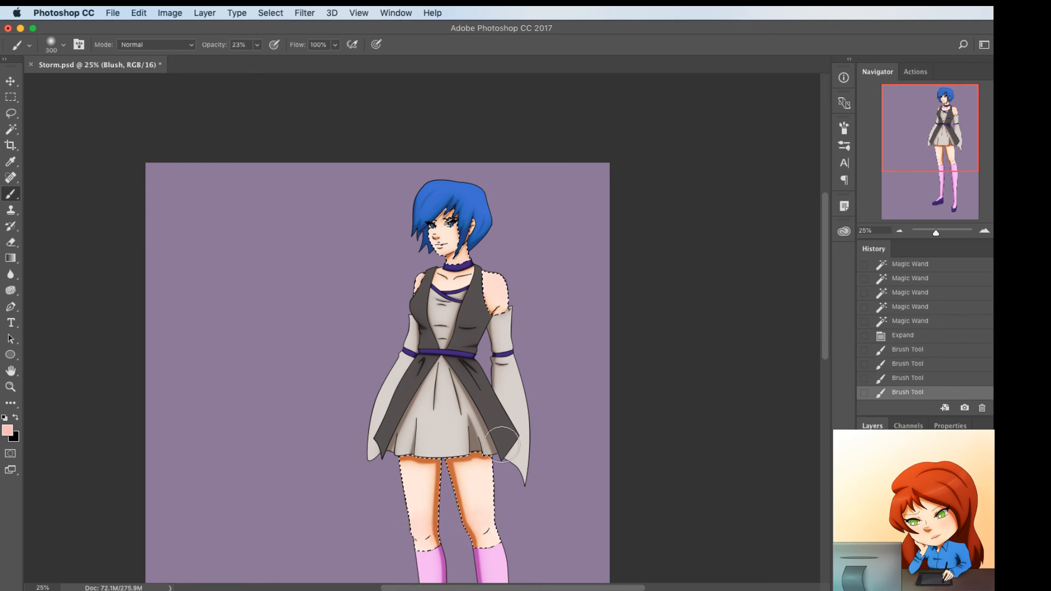
key("bracketleft")
key("bracketleft")
key("bracketleft")
key("bracketleft")
left_click_drag(476, 529, 424, 541)
Paint light pink blush onto both cheeks on the Blush layer with the 150-pixel brush
key("super+plus")
key("super+plus")
key("super+plus")
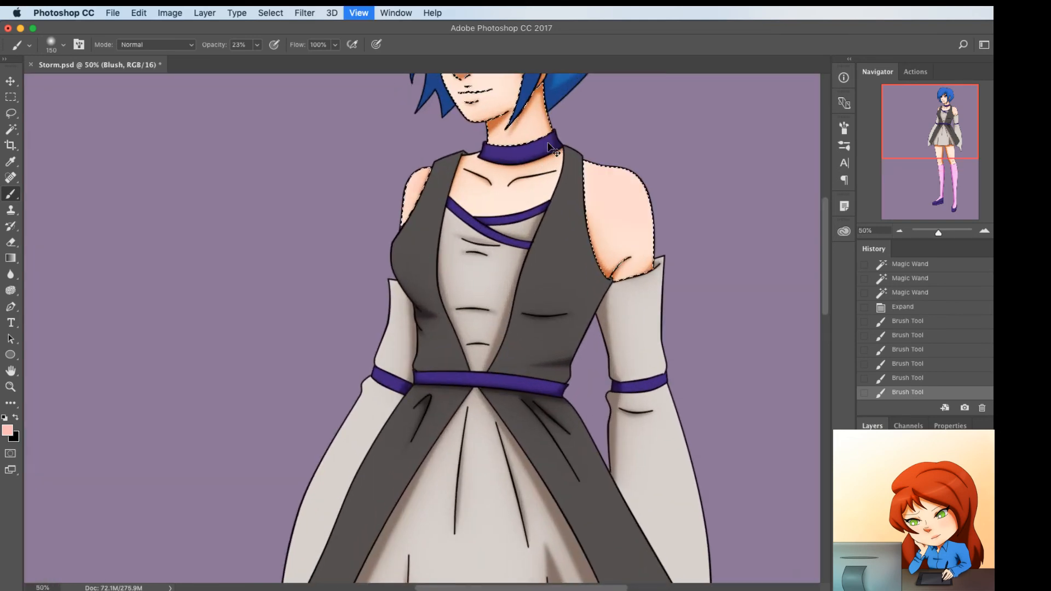
scroll(471, 350, "up", 5)
key("super+plus")
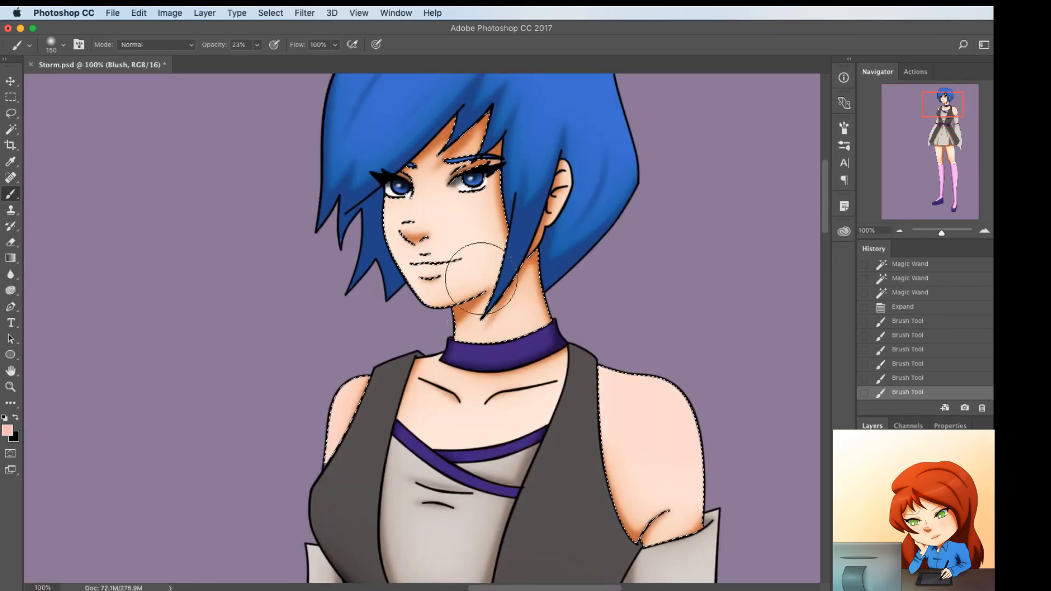
scroll(463, 334, "up", 3)
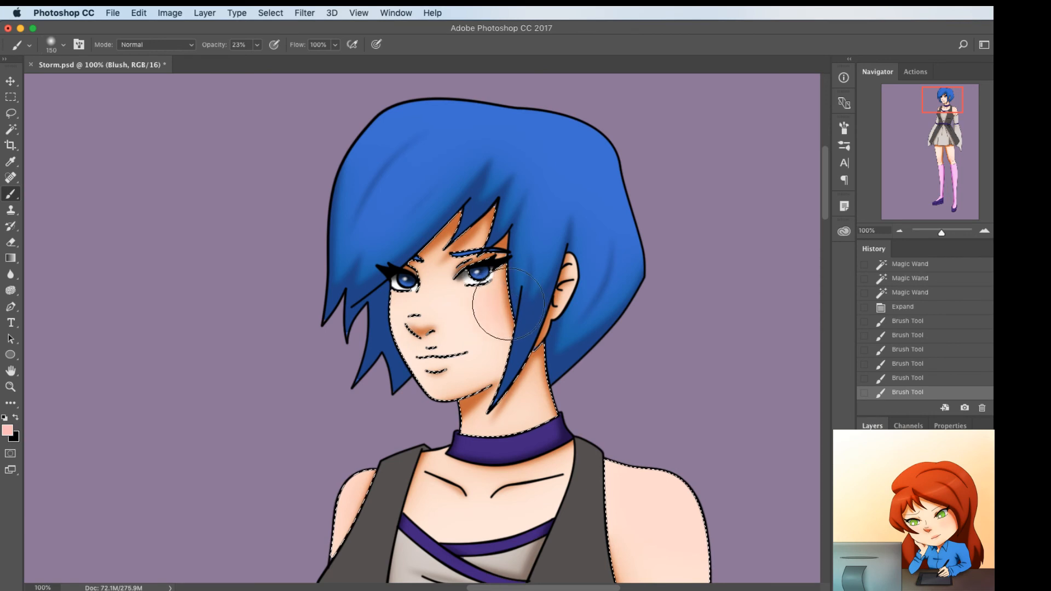
left_click_drag(505, 309, 520, 304)
mouse_move(375, 312)
left_mouse_down()
mouse_move(353, 309)
mouse_move(343, 339)
left_mouse_up()
Reduce the brush to 35 pixels and paint light pink color over the nose and lips
key("bracketleft")
key("bracketleft")
key("bracketleft")
key("bracketleft")
left_click_drag(417, 325, 421, 327)
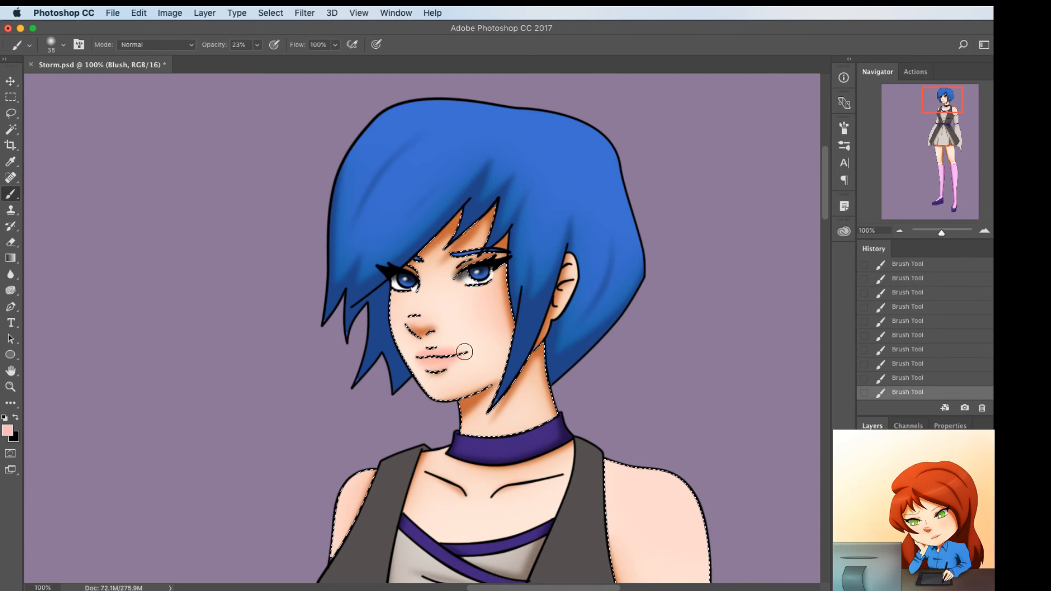
Erase excess blush beside the mouth with the 70-pixel eraser and deselect the skin
key("e")
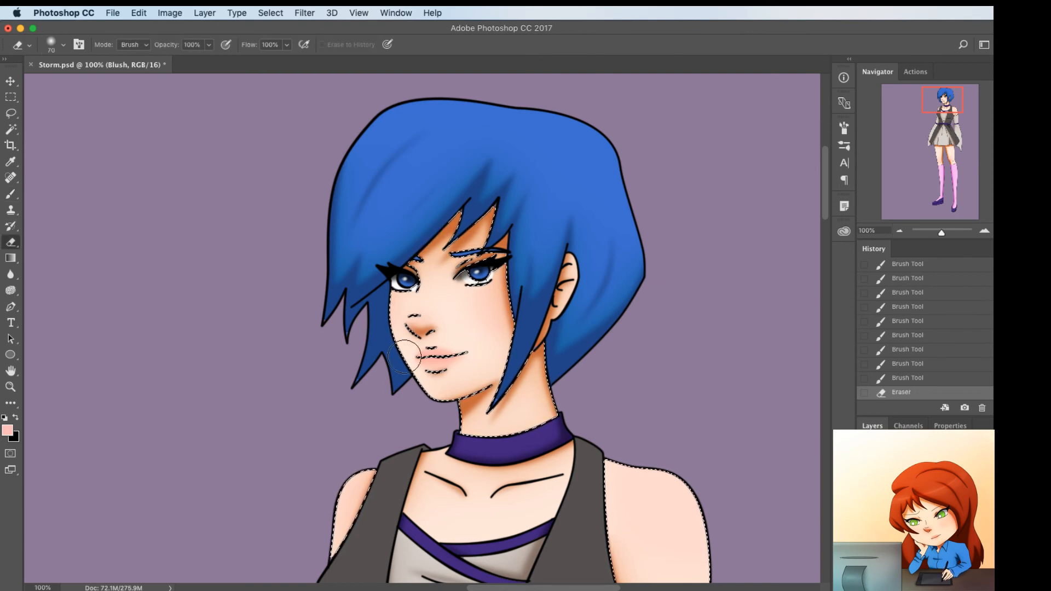
left_click_drag(404, 357, 407, 328)
key("super+d")
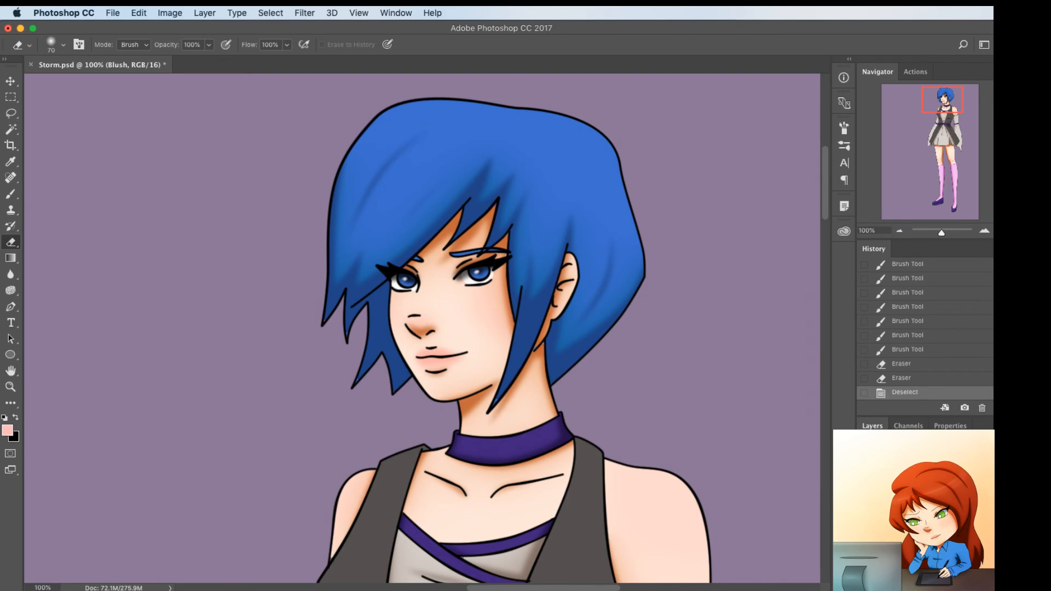
Move the Highlight layer up the layer stack and paint white highlights on the lips with the 25-pixel brush
left_click_drag(914, 526, 914, 501)
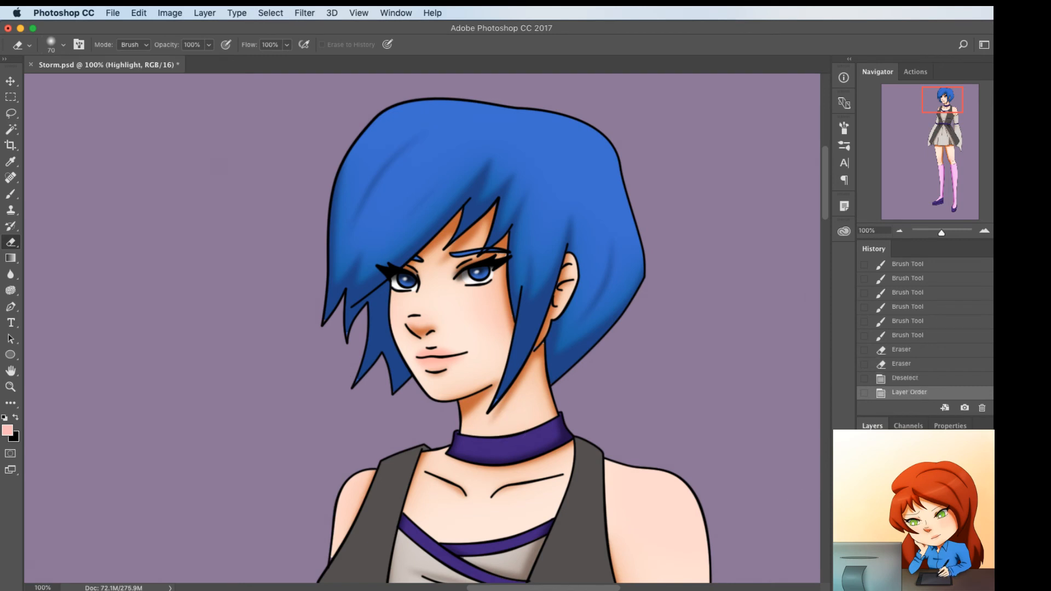
key("b")
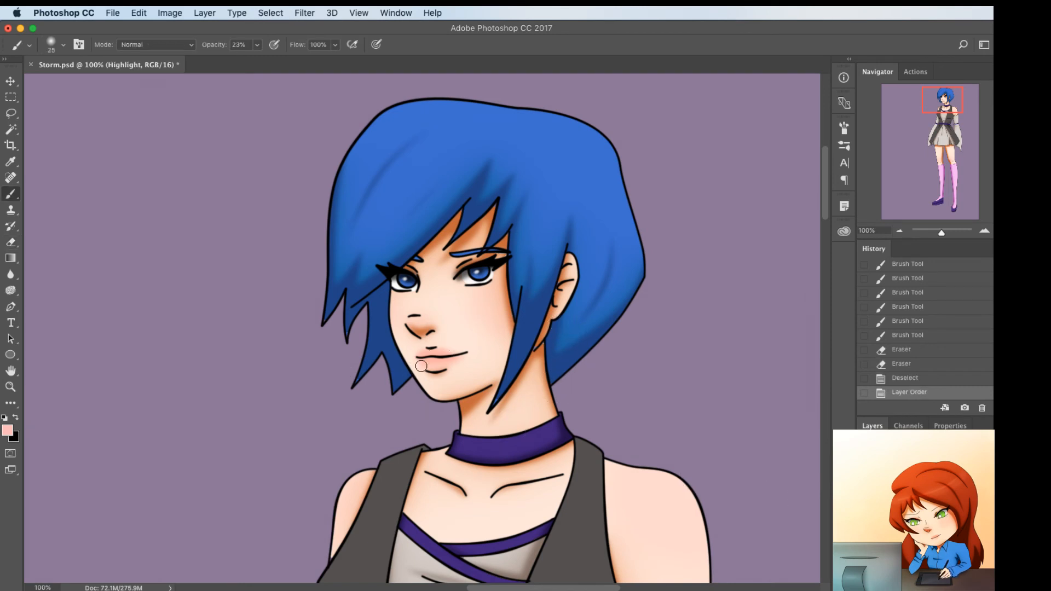
key("d")
key("x")
left_click_drag(447, 363, 437, 365)
left_click_drag(441, 364, 436, 351)
Paint small white highlights on both knees with the 25-pixel brush
scroll(291, 383, "down", 3)
scroll(290, 383, "right", 2)
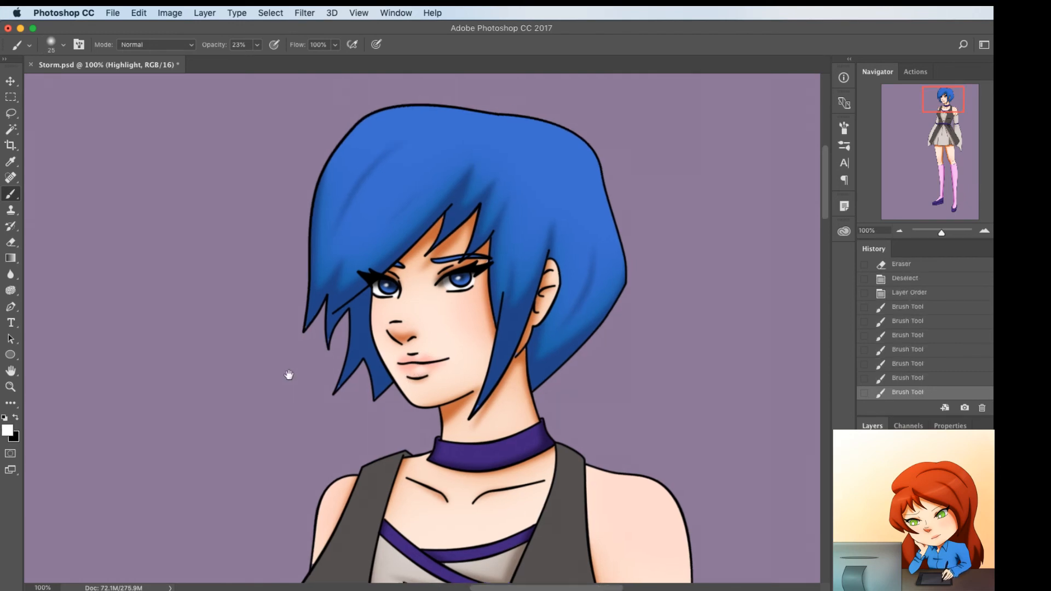
key("super+minus")
key("super+minus")
key("super+minus")
key("super+minus")
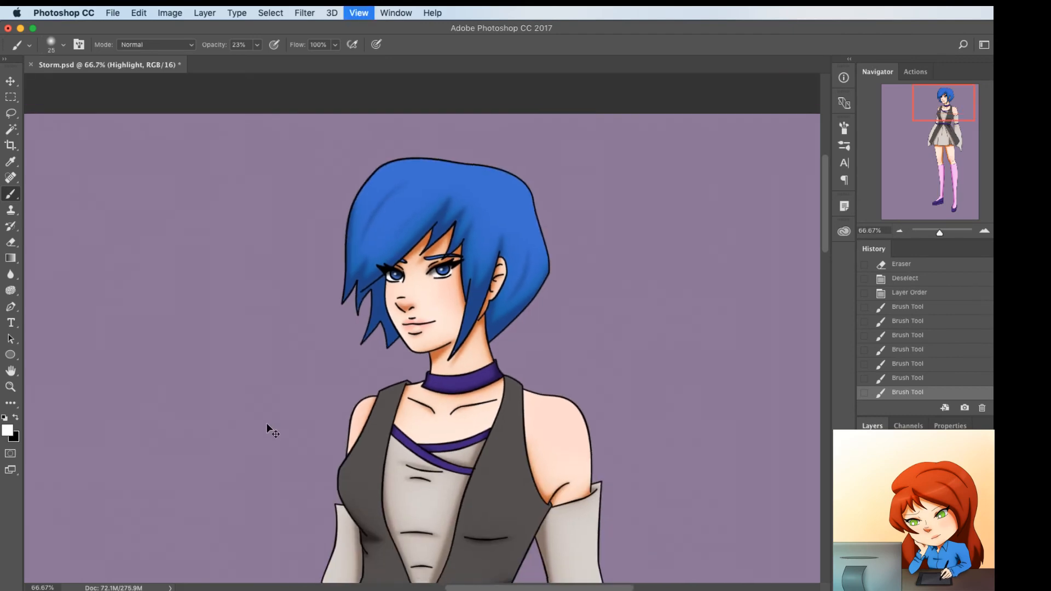
scroll(337, 355, "down", 3)
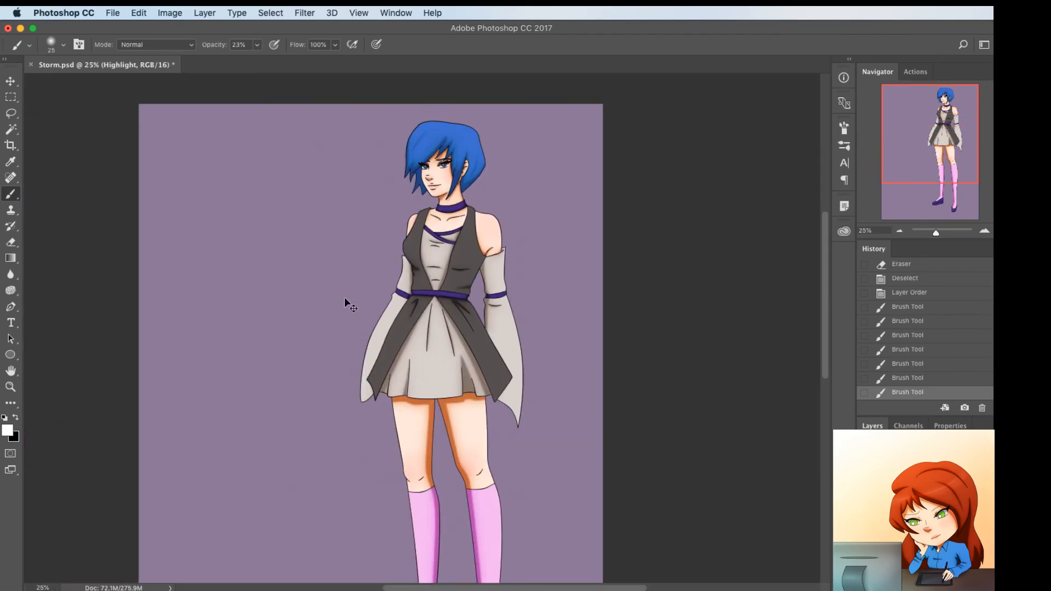
key("super+plus")
key("super+plus")
key("super+plus")
key("super+plus")
scroll(399, 428, "down", 10)
scroll(431, 451, "up", 2)
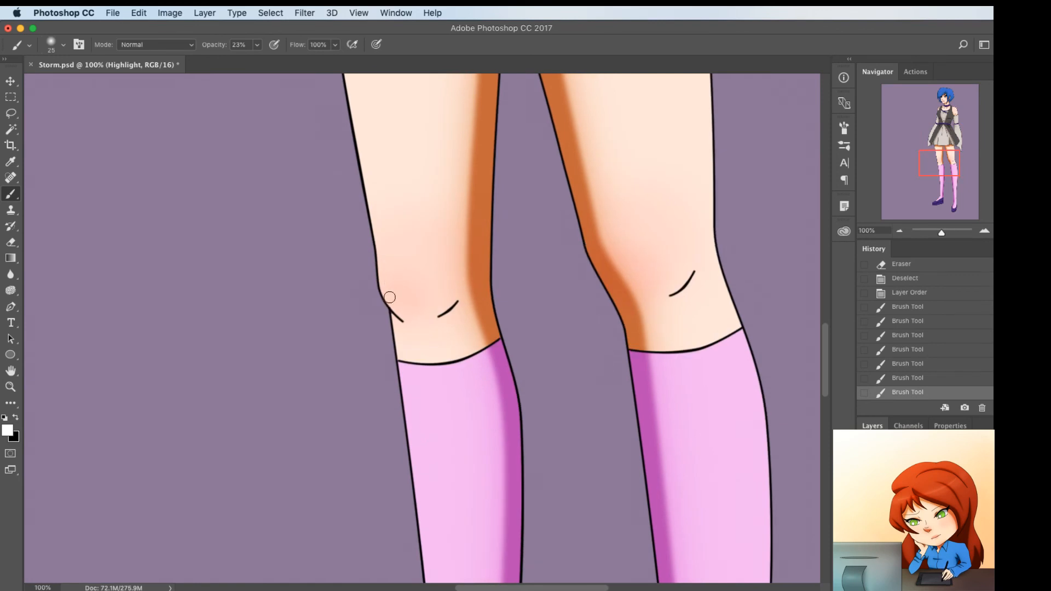
left_click(396, 302)
left_click(398, 302)
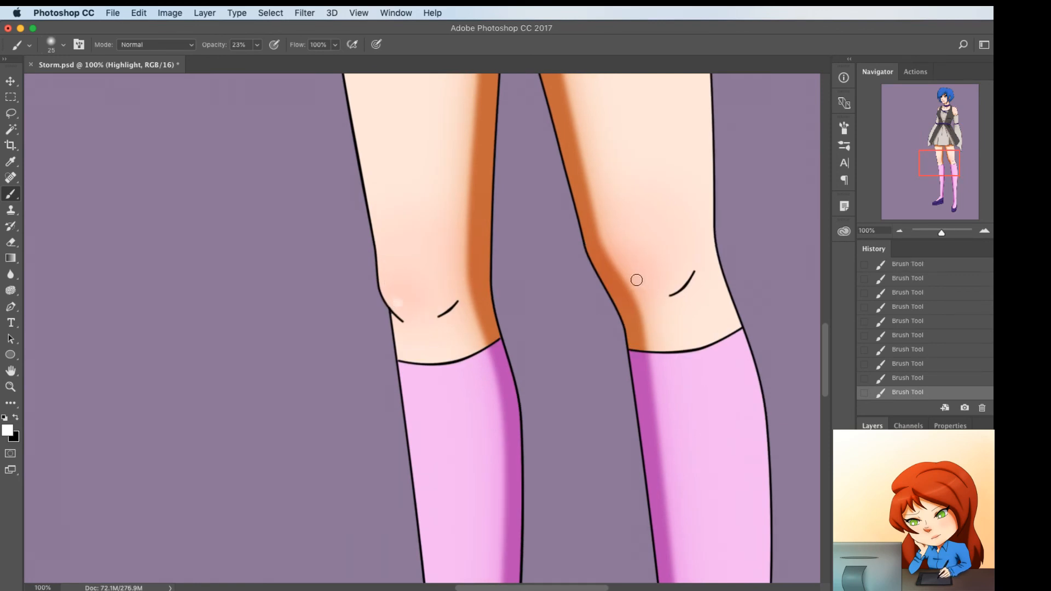
left_click(662, 285)
scroll(428, 406, "down", 5)
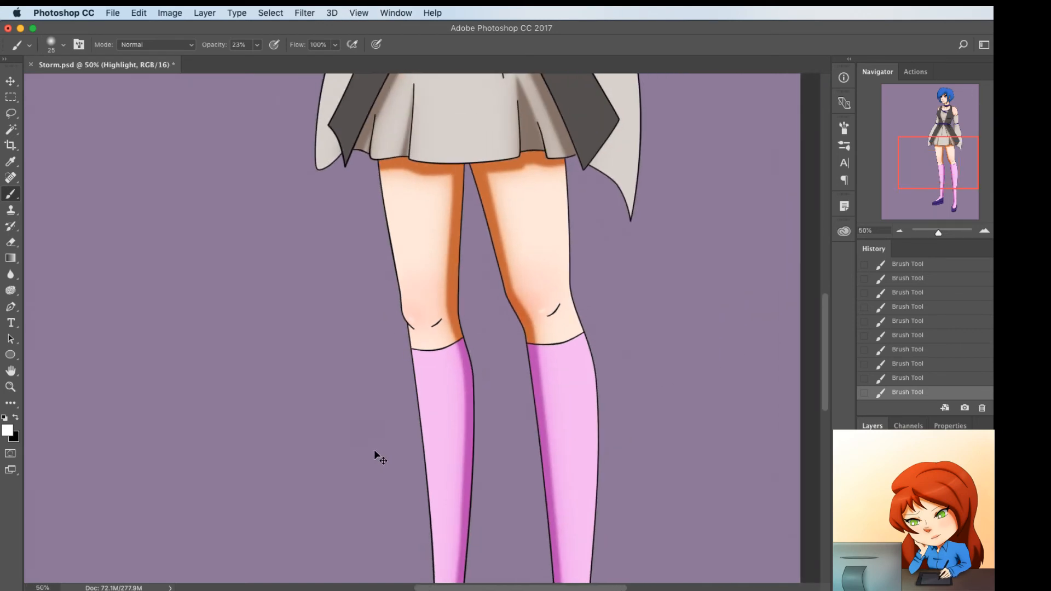
scroll(359, 403, "up", 5)
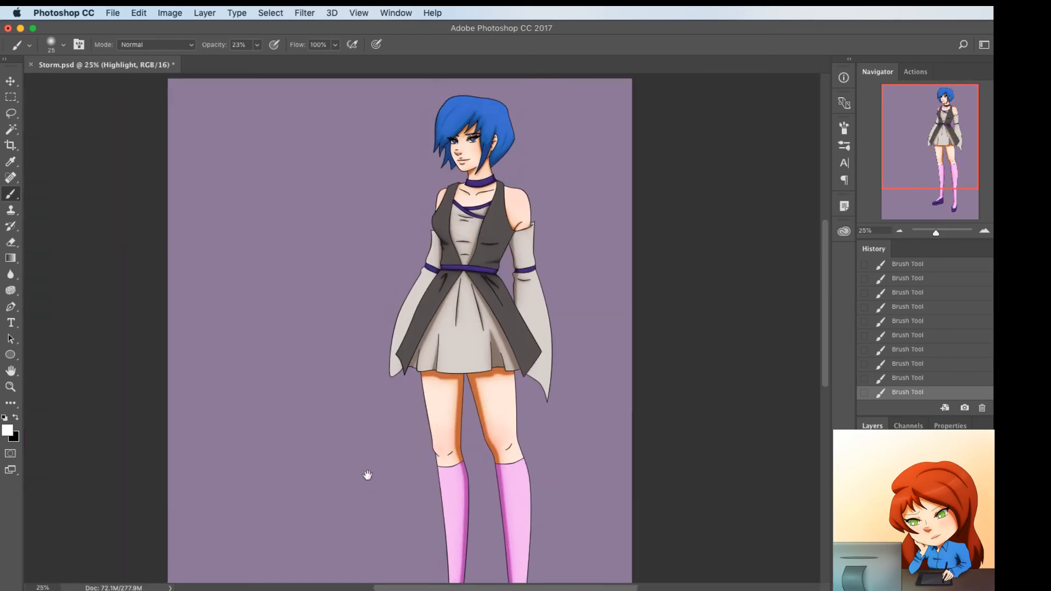
left_click(919, 493)
key("w")
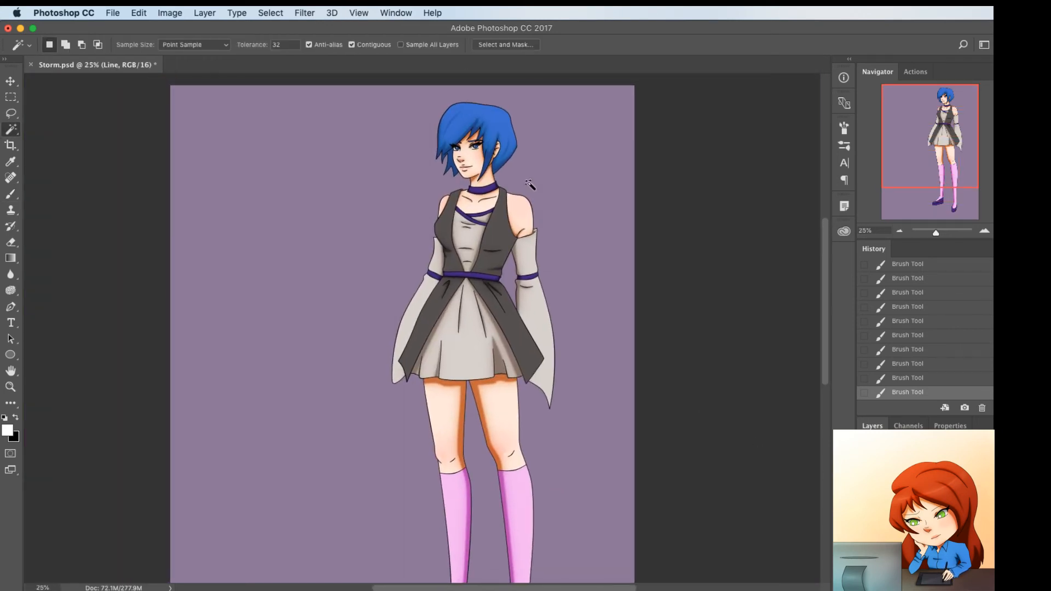
left_click(487, 297)
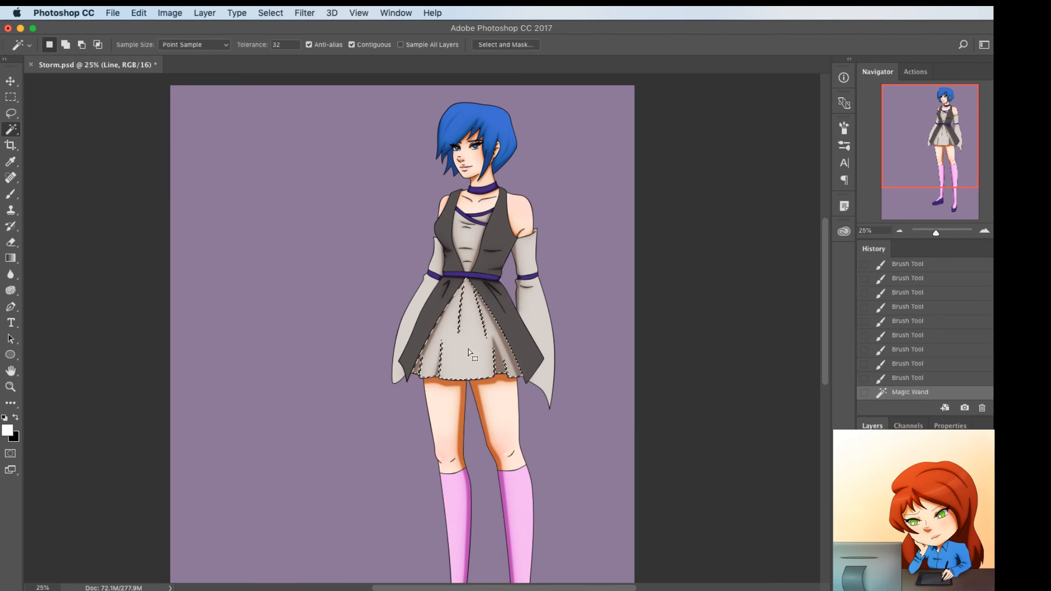
key("super+d")
Save the document and compare the full figure with the Line layer hidden and shown
scroll(550, 427, "down", 1)
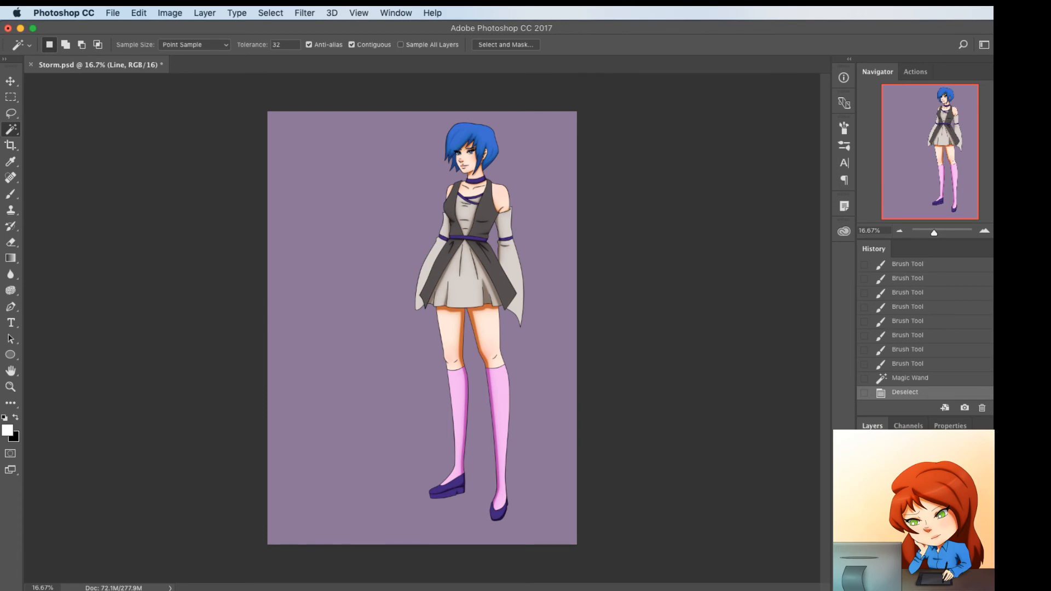
key("super+s")
key("super+comma")
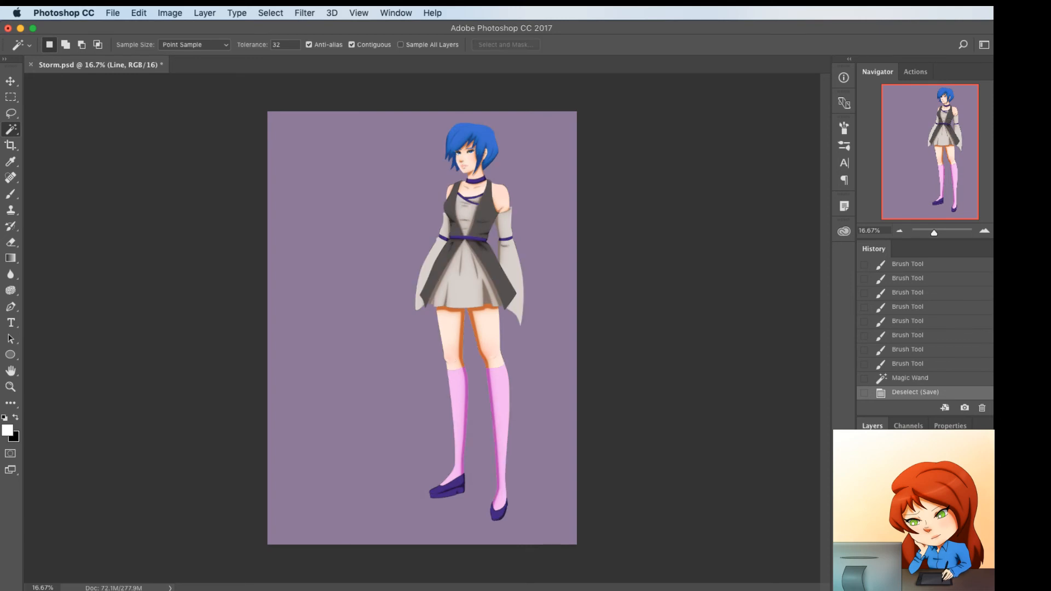
key("super+comma")
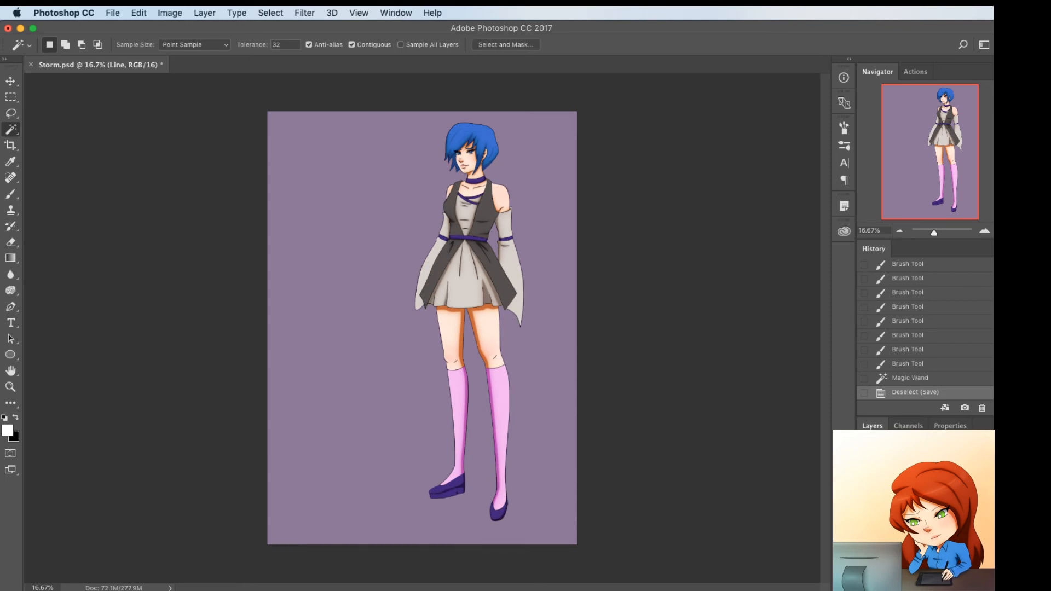
Hide the line art and shading, and select the light grey dress and sleeve areas using Color Range with fuzziness 20
key("super+comma")
left_click(864, 495)
left_click(864, 508)
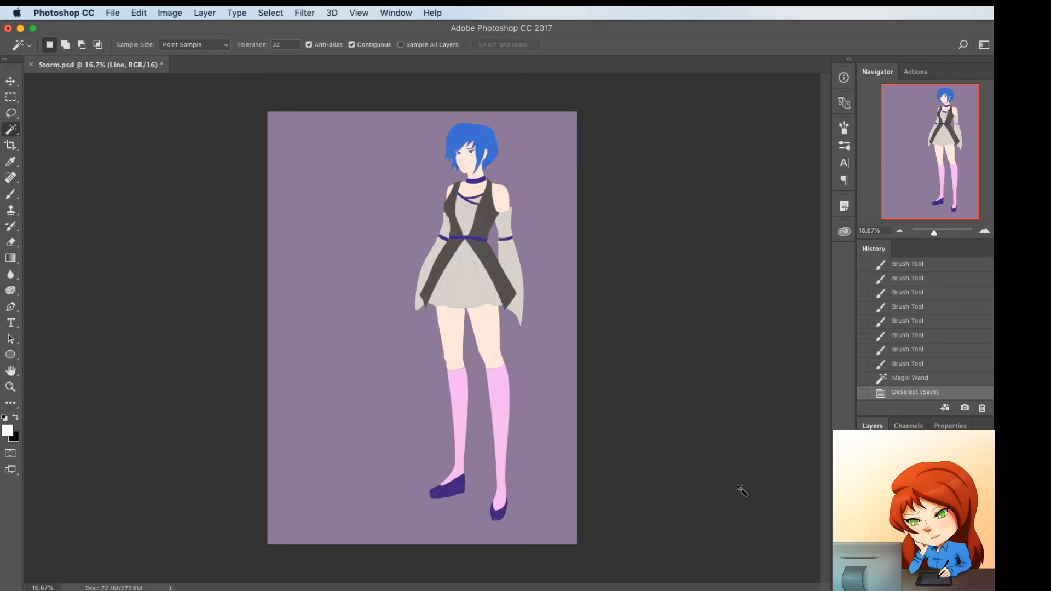
left_click(268, 12)
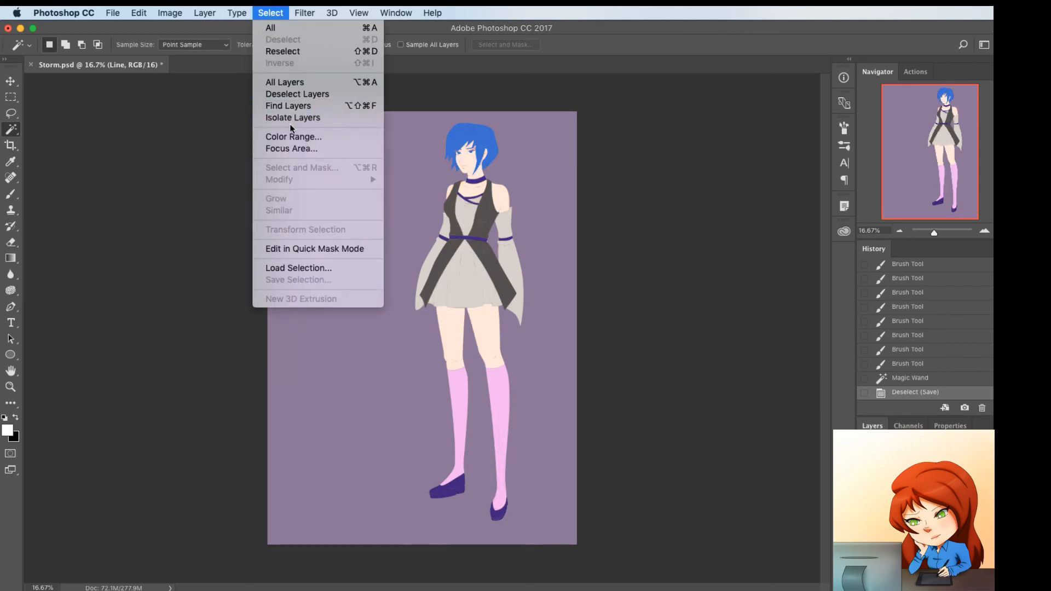
key("Return")
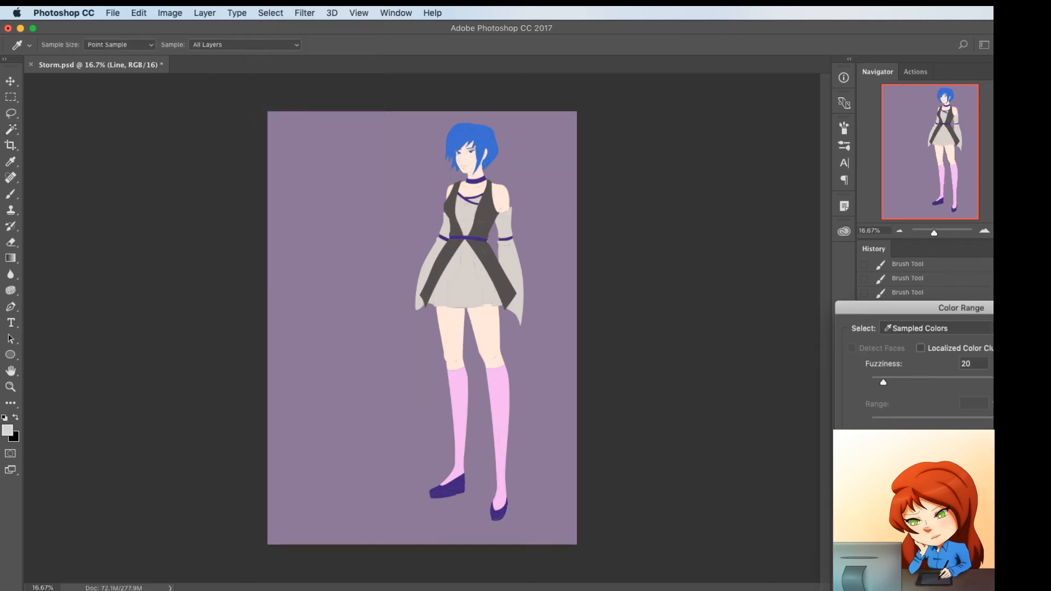
key("Return")
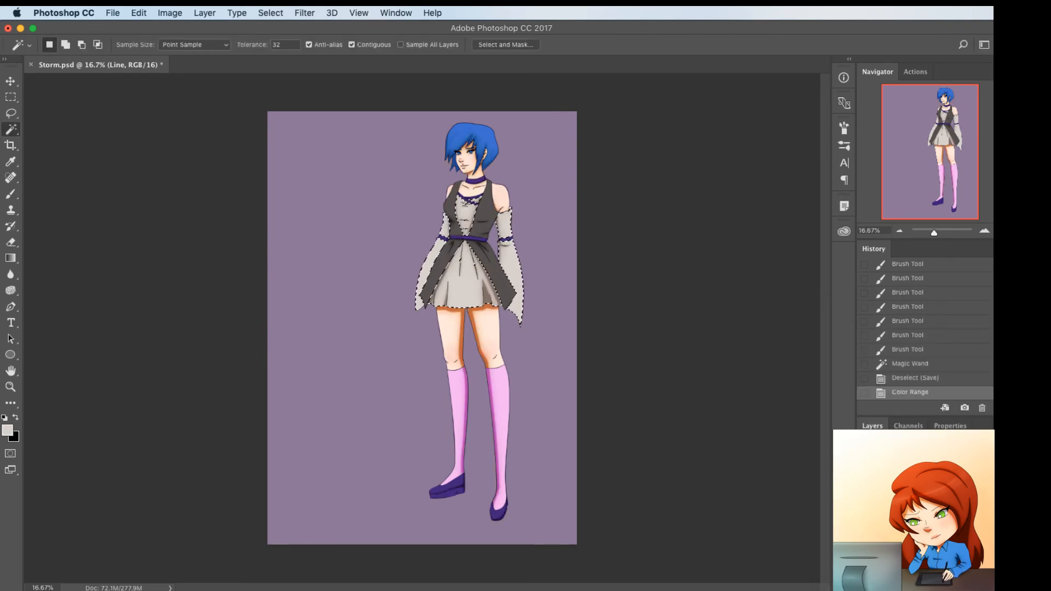
On layer c, sample the dress's light grey as the background color and set the foreground color to #e6daca
left_click(908, 493)
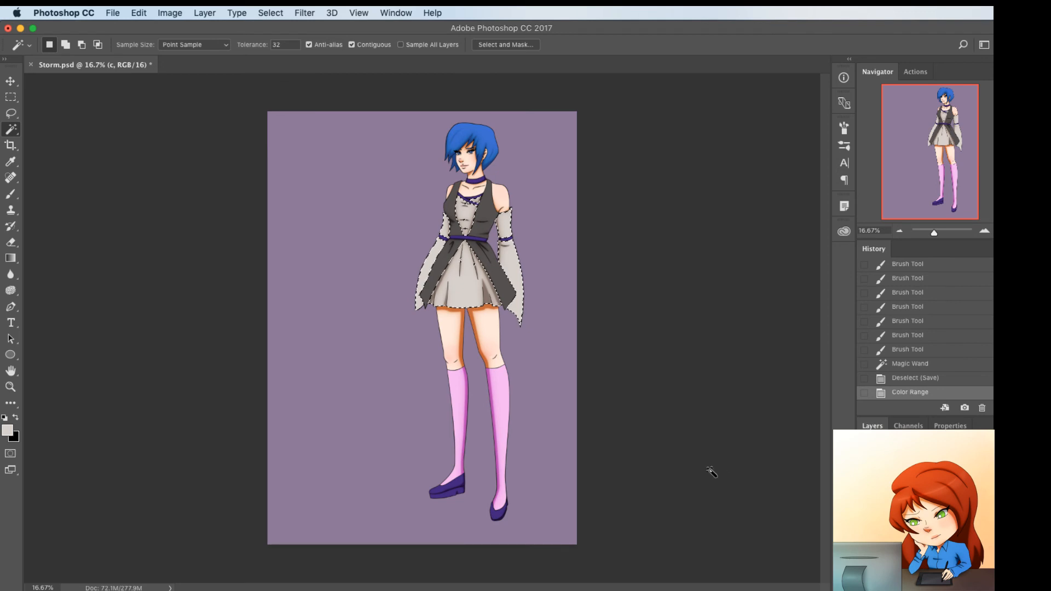
key("i")
left_click(469, 296)
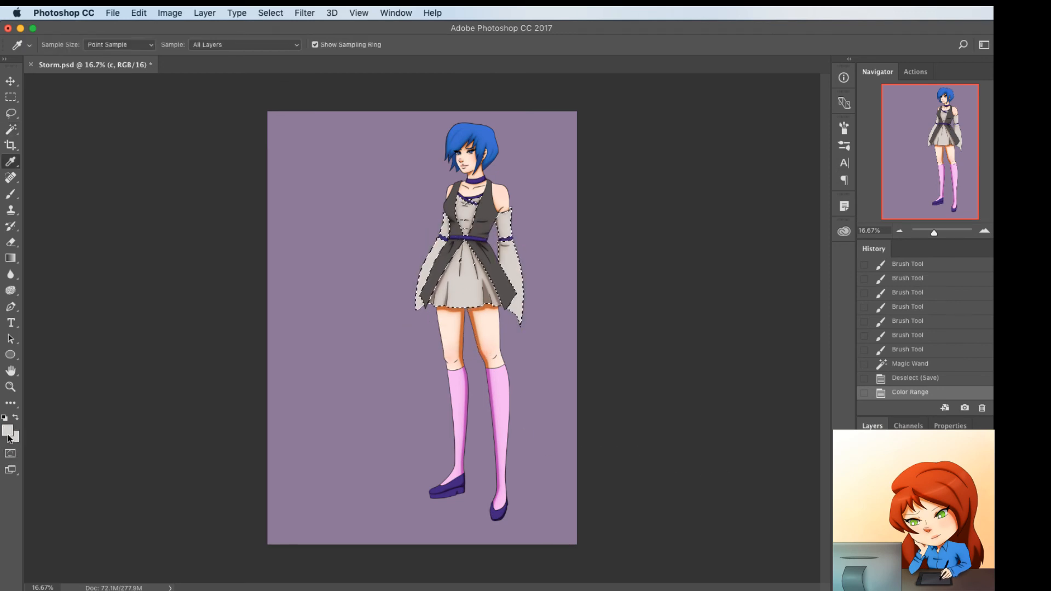
left_click(7, 430)
left_click(756, 472)
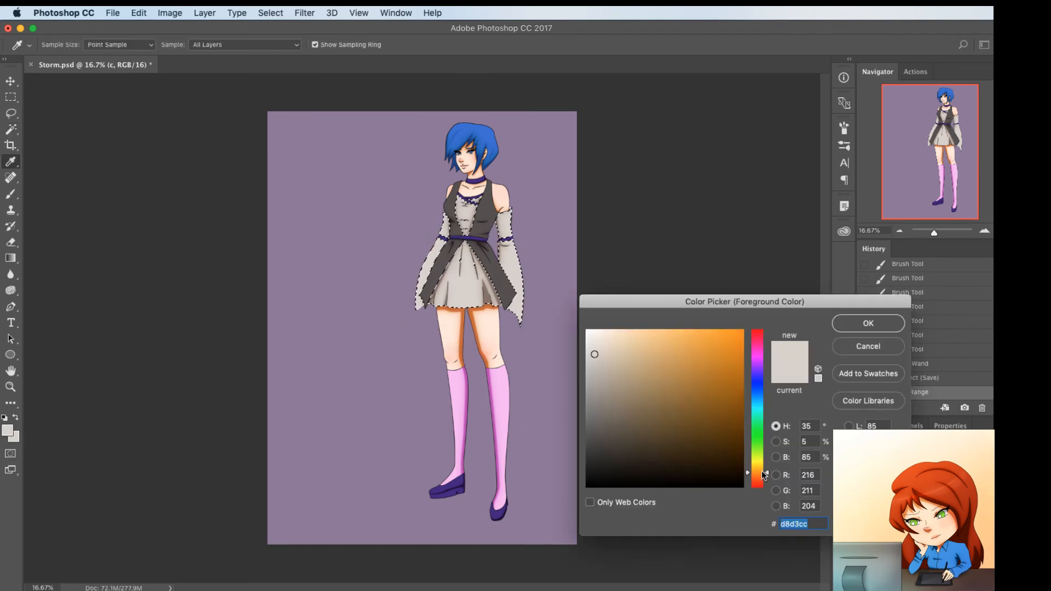
left_click_drag(602, 351, 605, 344)
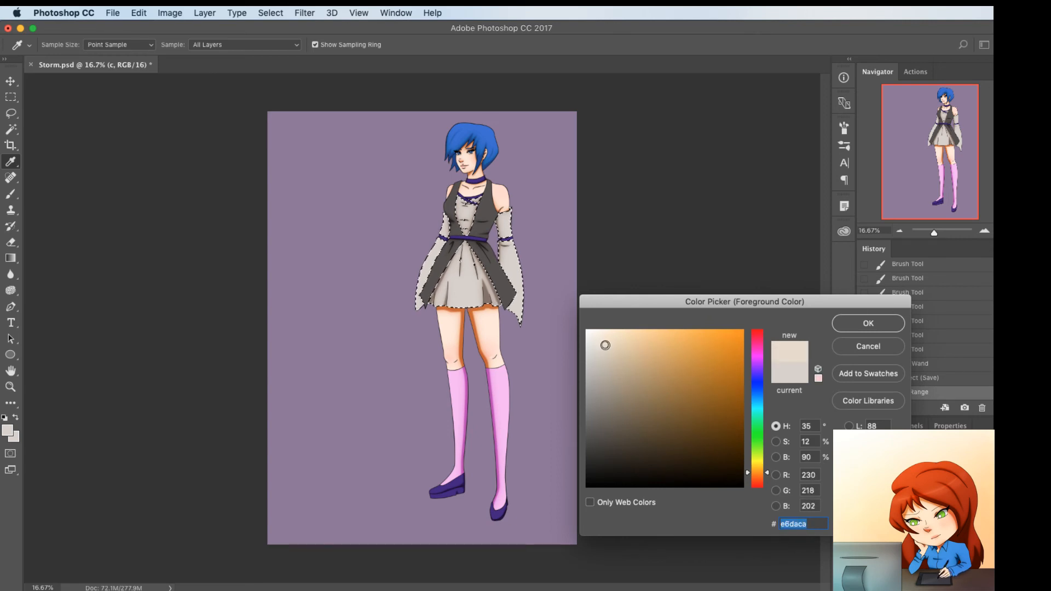
left_click(868, 322)
Set the Gradient tool to the Foreground to Background preset
key("g")
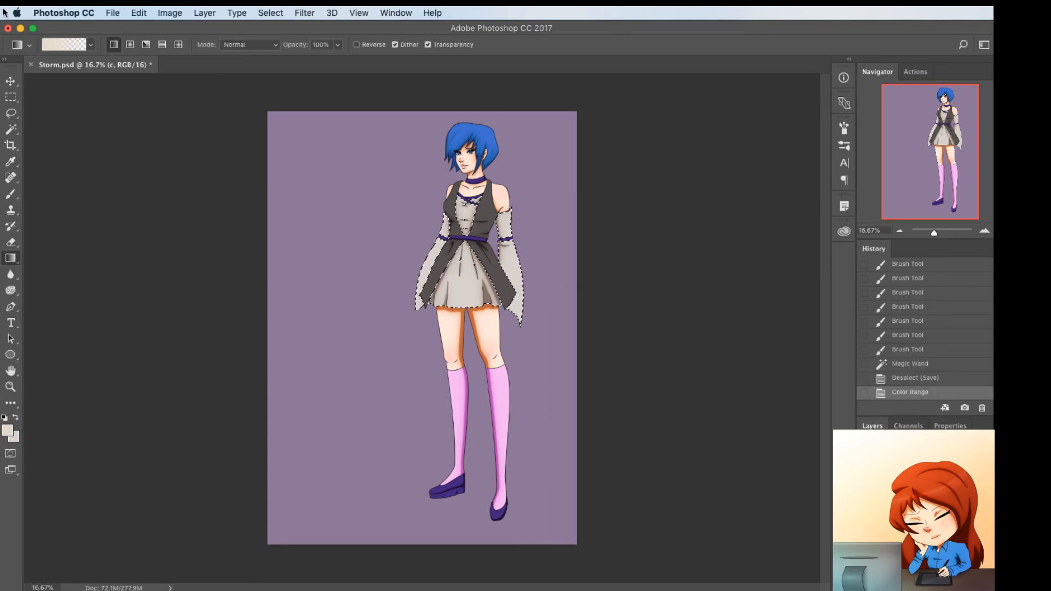
left_click(55, 41)
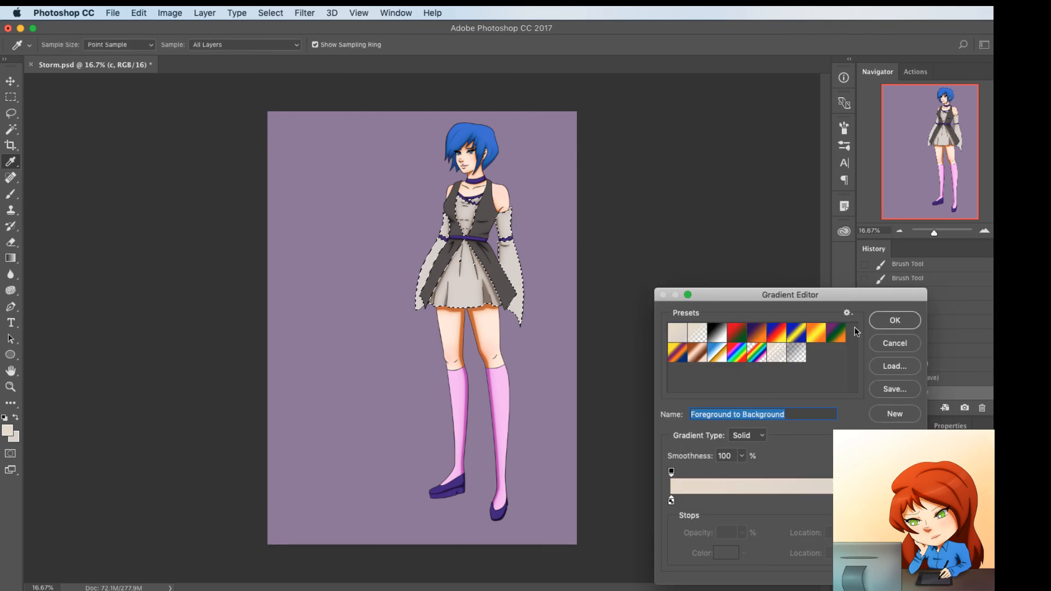
key("Return")
left_click_drag(469, 273, 469, 274)
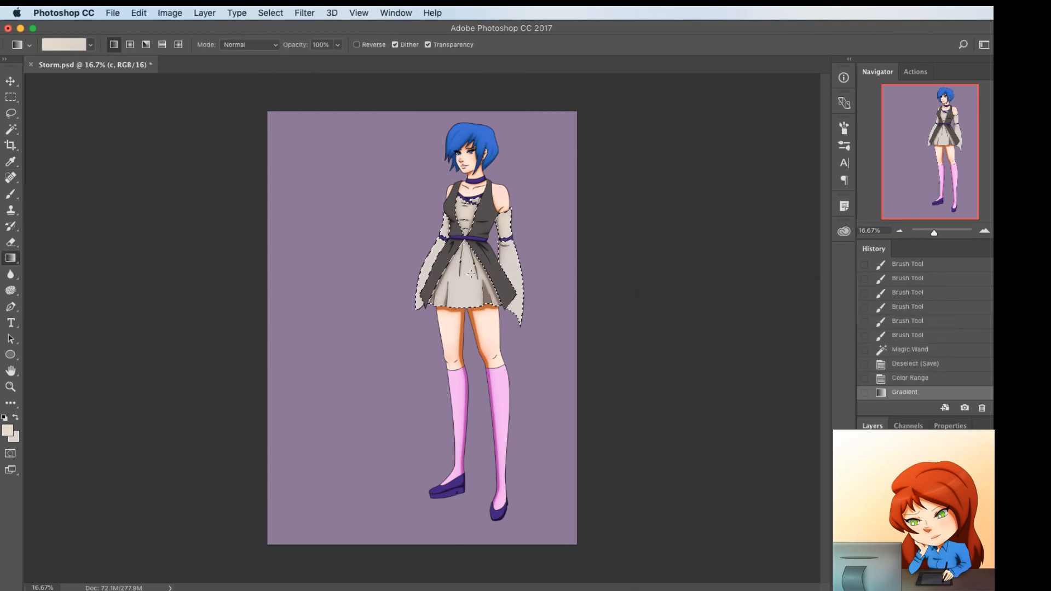
key("super+z")
left_click_drag(467, 216, 467, 288)
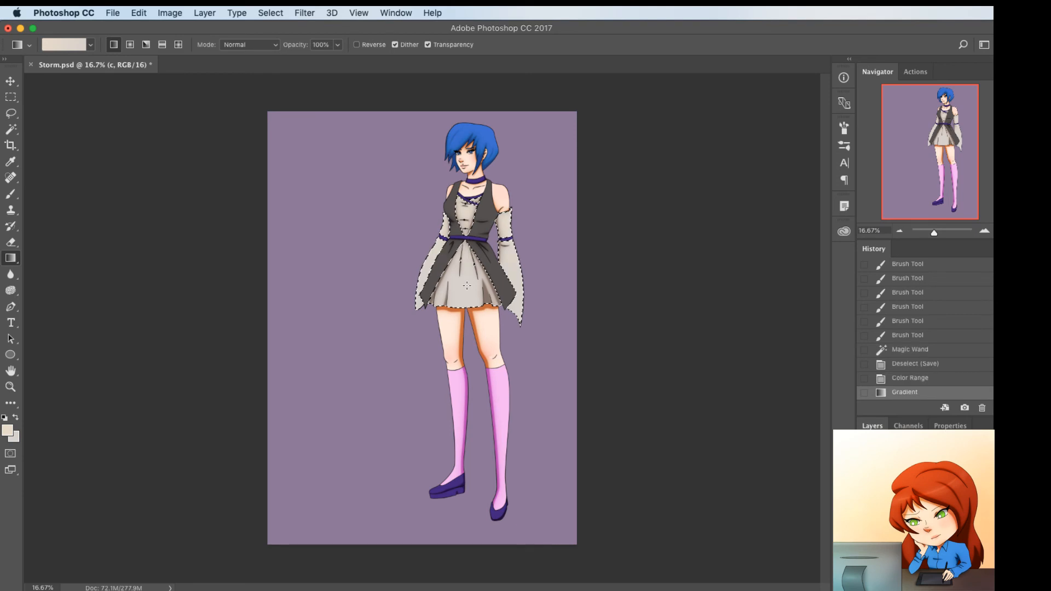
key("super+z")
Fill the selected dress and sleeve areas with a linear gradient running from the skirt up to the chest, and deselect
left_click_drag(467, 207, 465, 293)
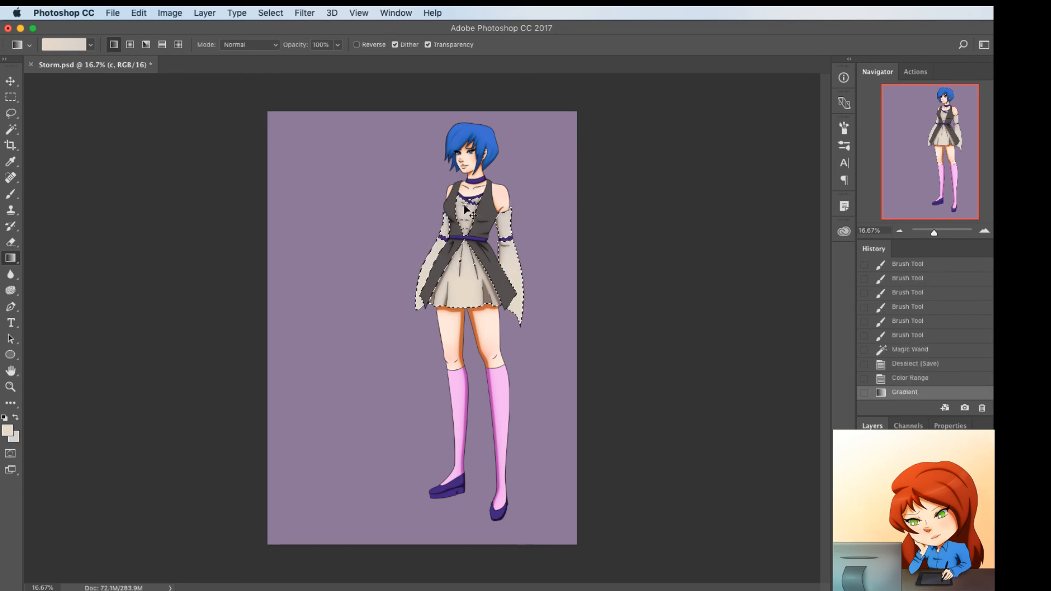
key("super+d")
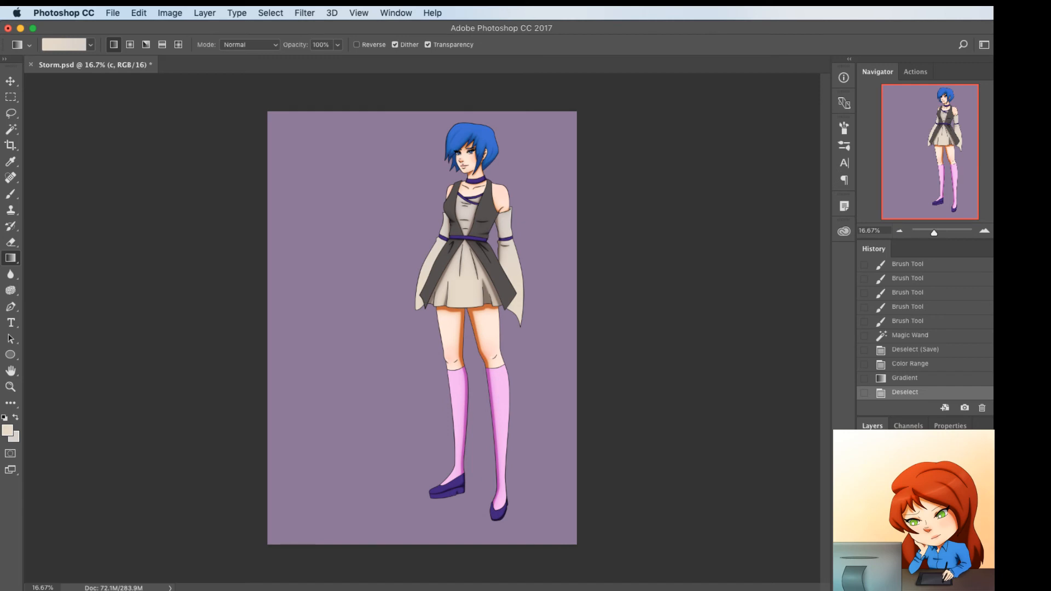
Check the coloring with the line art hidden, and show the line art again
left_click(864, 491)
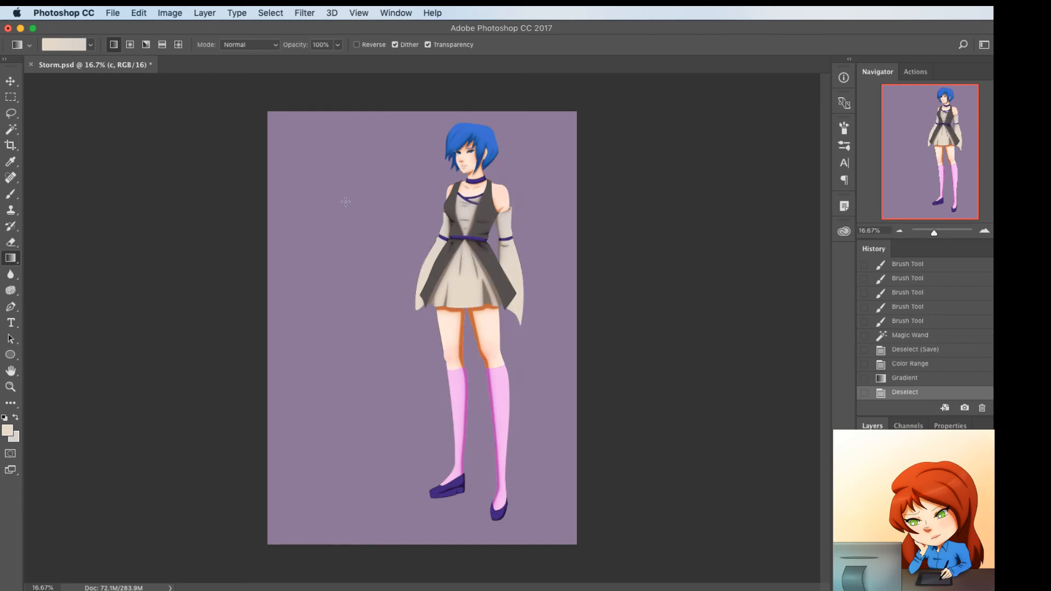
left_click(205, 12)
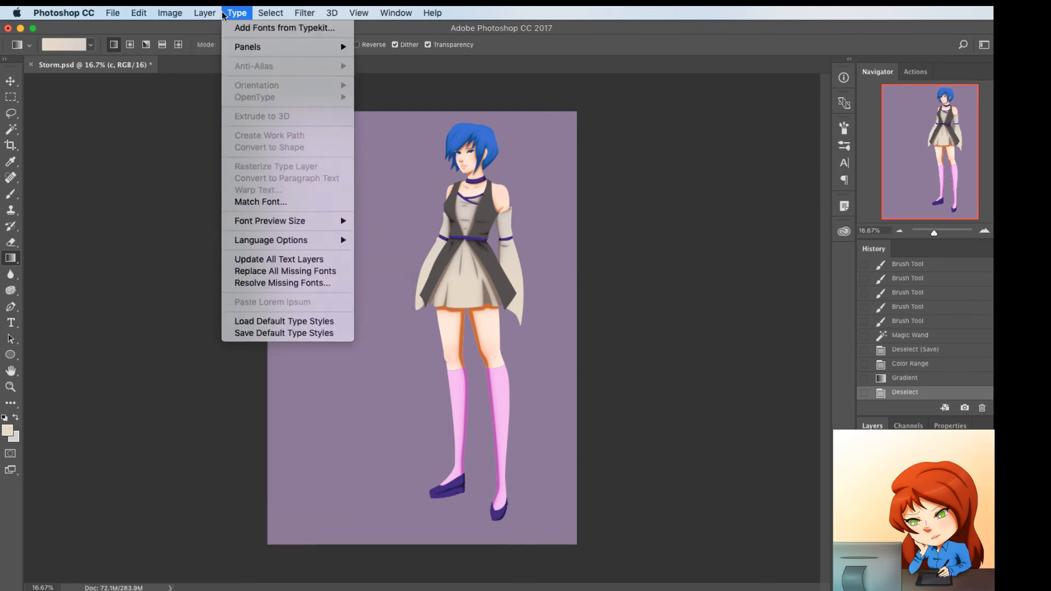
left_click(207, 14)
left_click(864, 490)
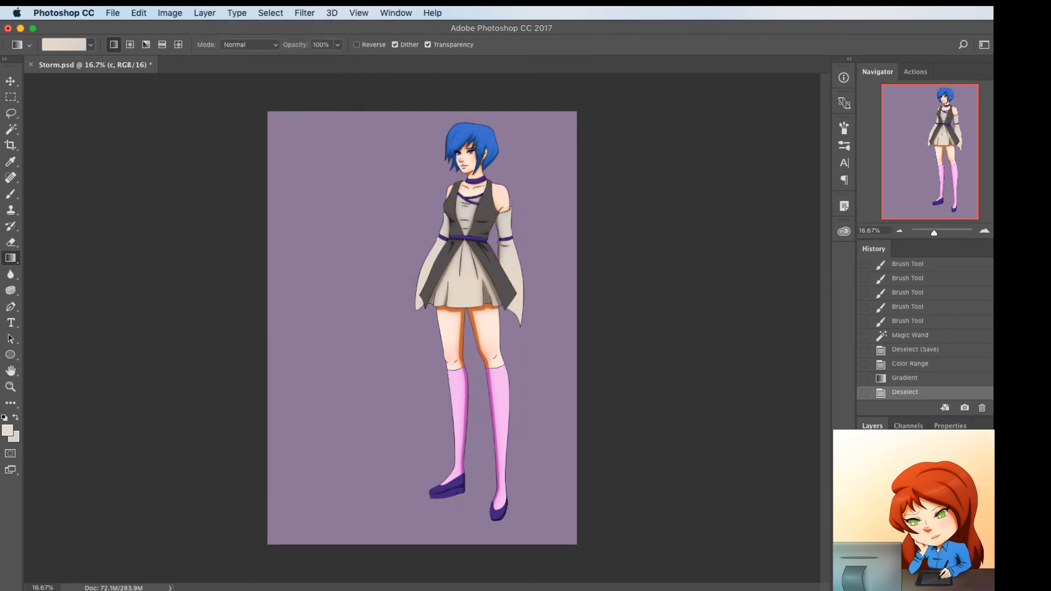
Select the four dark grey vest panels with the Magic Wand on the Line layer, expand the selection, and switch to the Color layer
left_click(913, 491)
key("w")
left_click(484, 226)
left_click(496, 274, "shift")
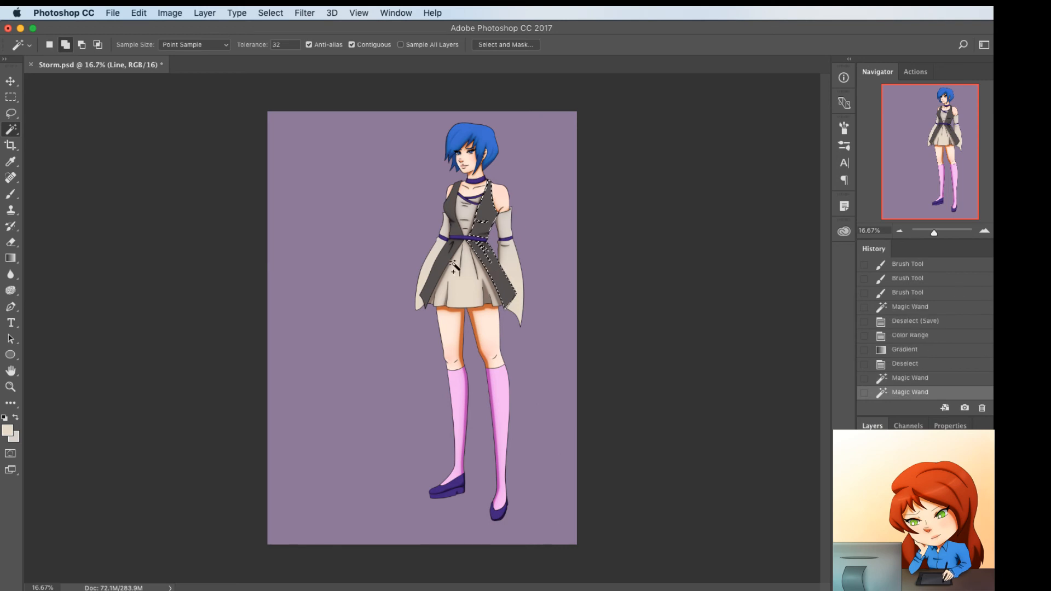
left_click(442, 267, "shift")
left_click(452, 226, "shift")
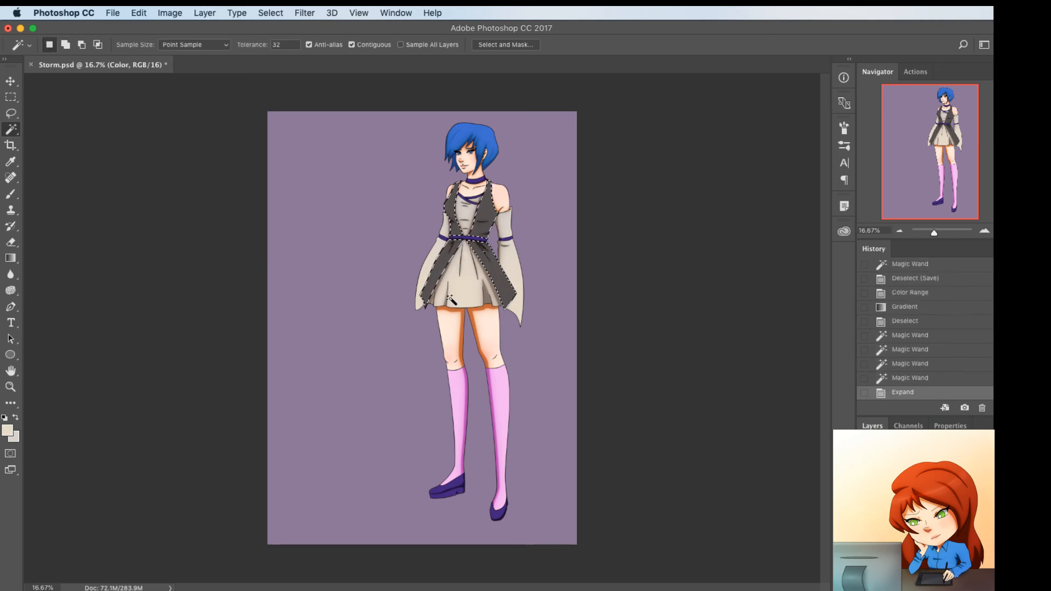
key("super+plus")
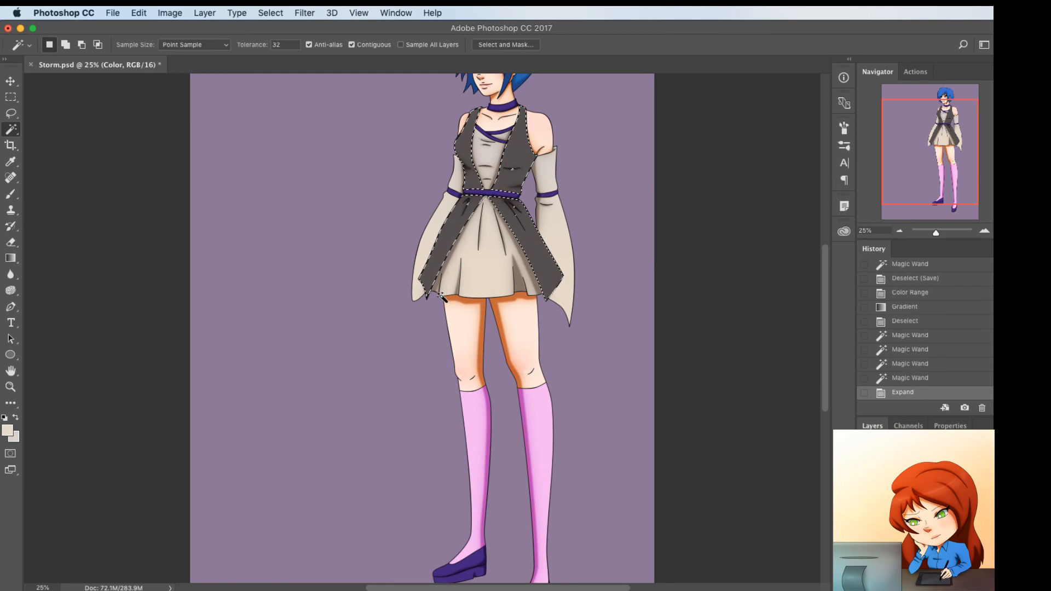
Darken the vest around the waist with a size 200 black brush in Overlay mode at 23% opacity, and deselect
key("b")
left_click(155, 44)
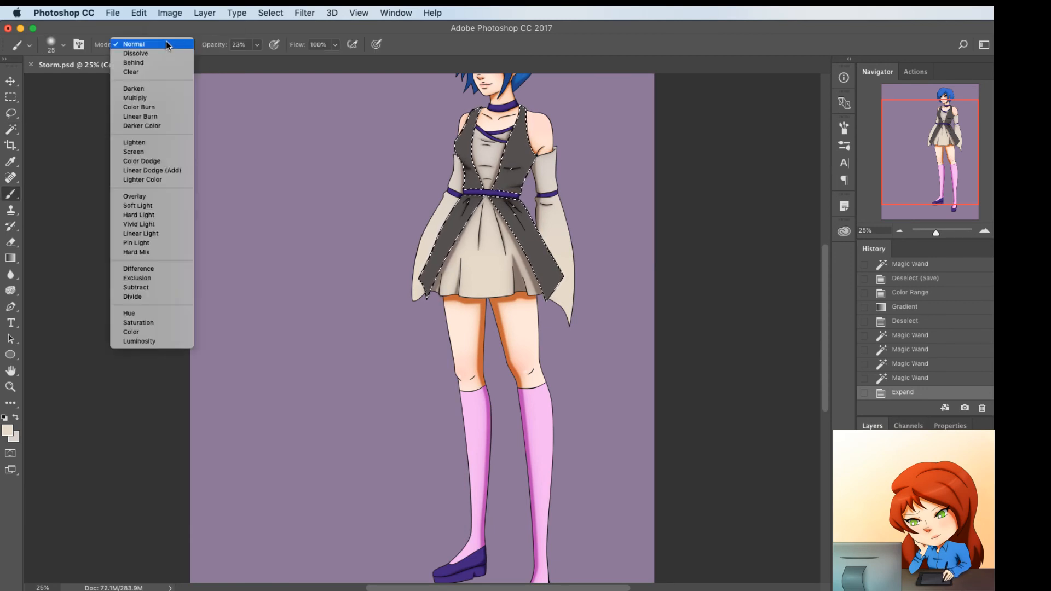
left_click(157, 197)
key("d")
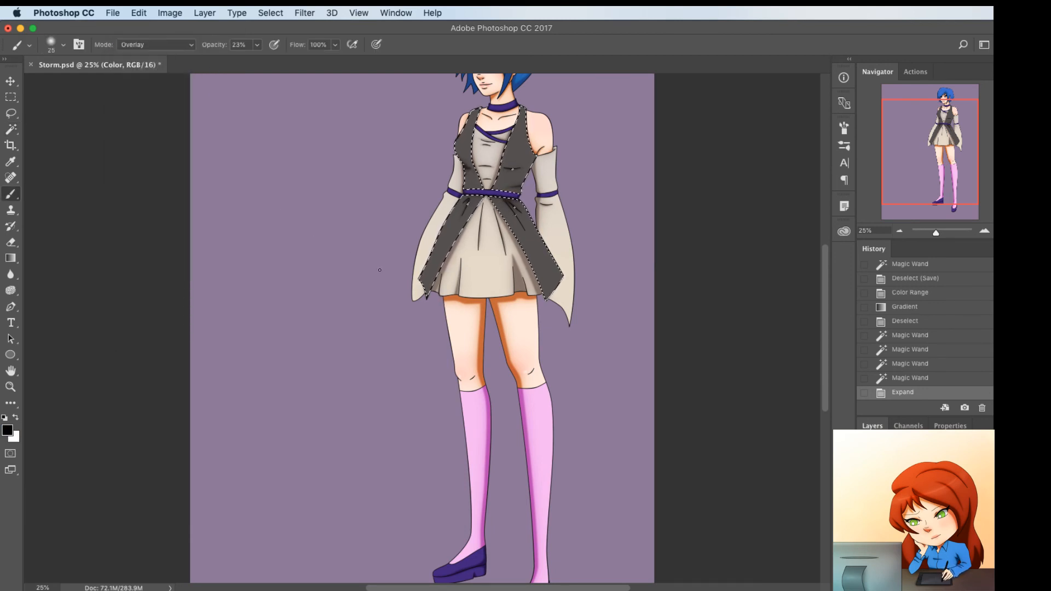
key("bracketright")
key("bracketright")
key("bracketright")
key("bracketright")
key("bracketright")
key("bracketright")
key("bracketright")
key("bracketright")
key("bracketright")
key("bracketright")
key("bracketright")
key("bracketright")
key("bracketright")
left_click_drag(438, 200, 545, 204)
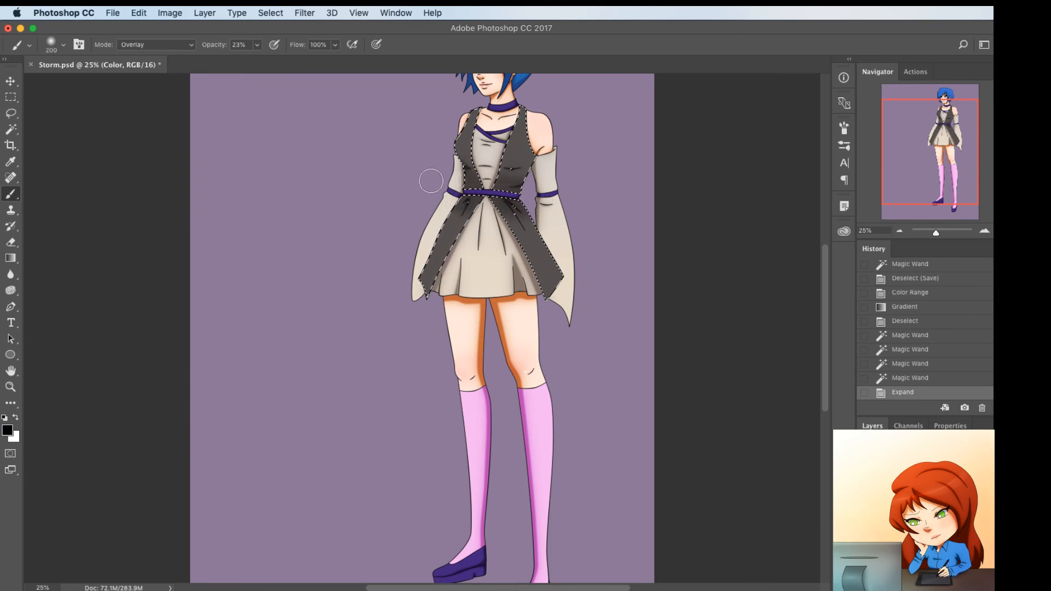
mouse_move(438, 176)
left_mouse_down()
mouse_move(559, 181)
mouse_move(509, 208)
mouse_move(528, 183)
mouse_move(389, 184)
left_mouse_up()
key("super+d")
Select the light chest and skirt panels with the Magic Wand on the Line layer, and expand the selection for the Color layer
scroll(210, 315, "up", 5)
scroll(210, 315, "right", 3)
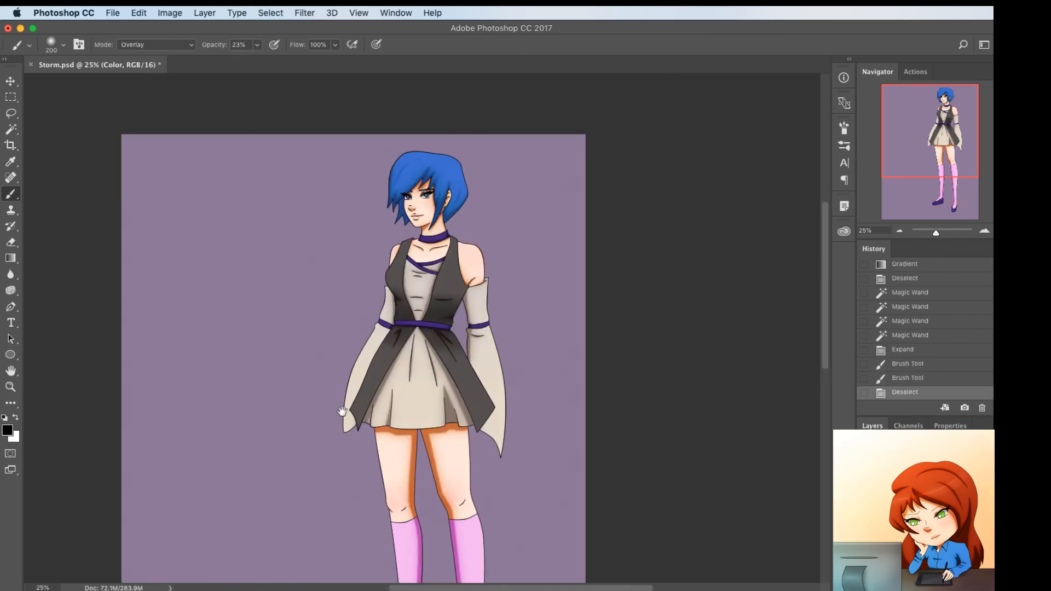
left_click(908, 492)
key("w")
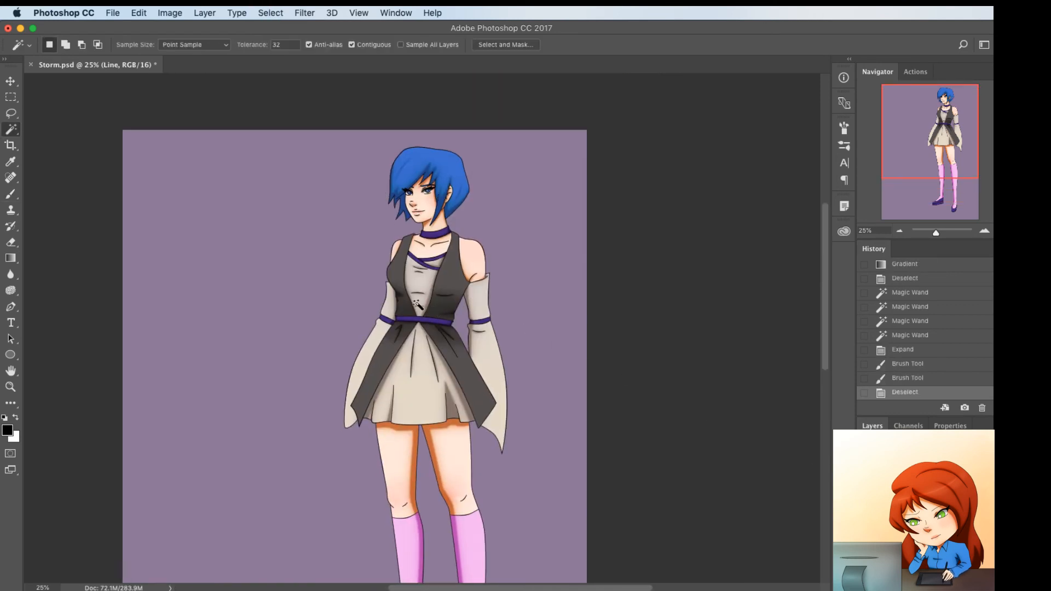
left_click(415, 298)
left_click(420, 382, "shift")
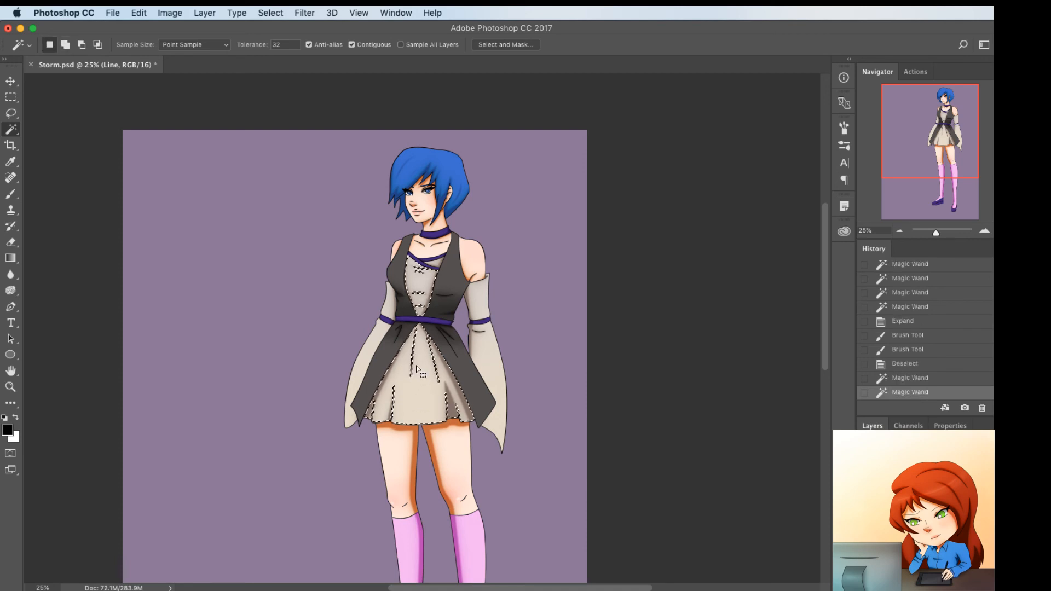
key("F2")
Darken the selected chest and skirt panels around the waist with the black Overlay brush, and deselect
key("b")
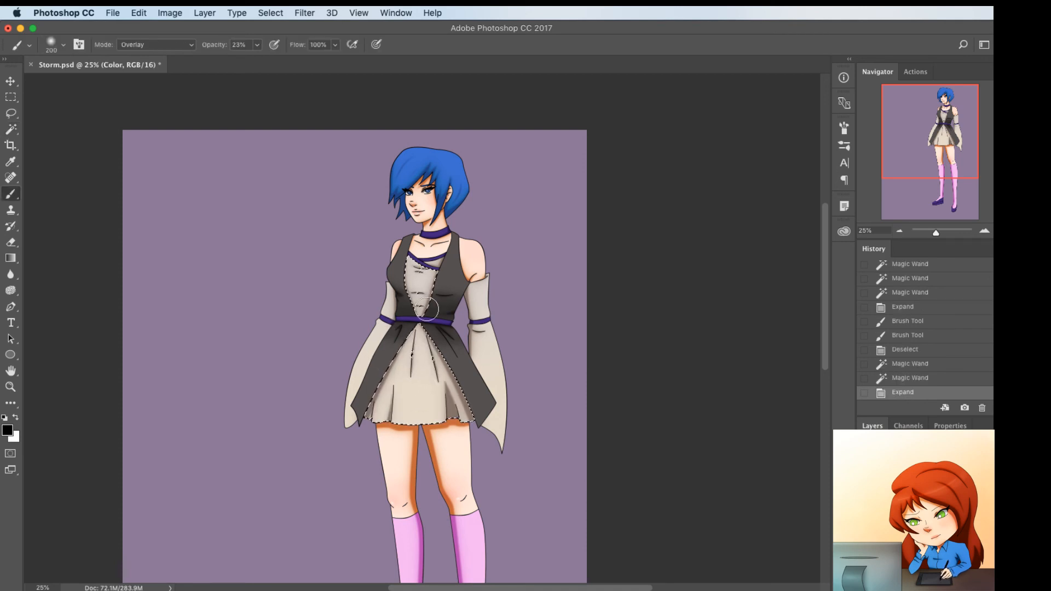
mouse_move(450, 327)
left_mouse_down()
mouse_move(357, 341)
mouse_move(454, 332)
mouse_move(378, 322)
mouse_move(446, 317)
mouse_move(374, 312)
mouse_move(444, 325)
left_mouse_up()
key("super+d")
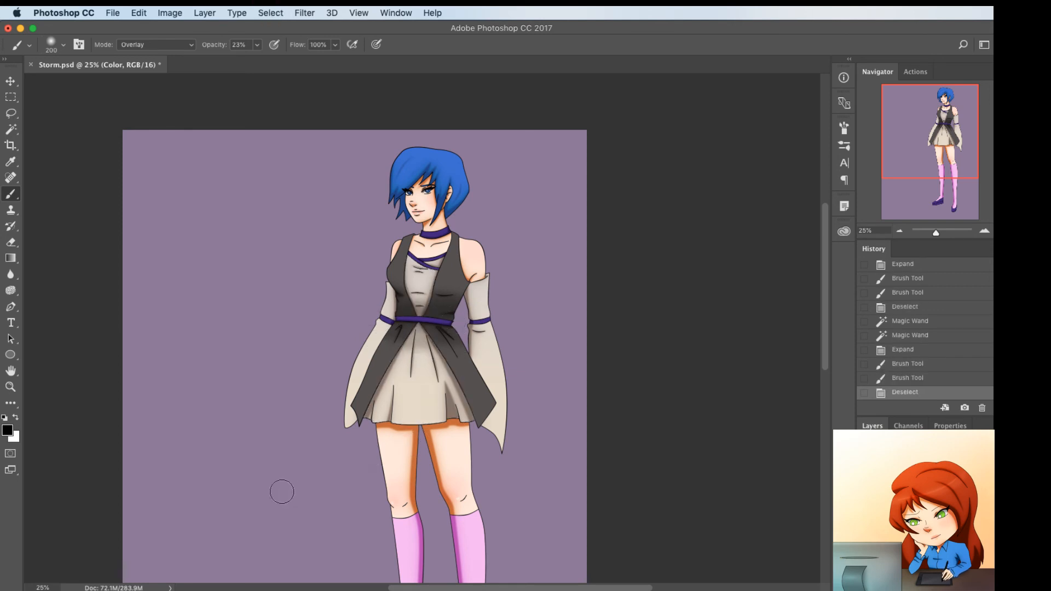
Select the blue hair with the Magic Wand on the Line layer, expand the selection, and make layer c active
scroll(244, 380, "down", 3)
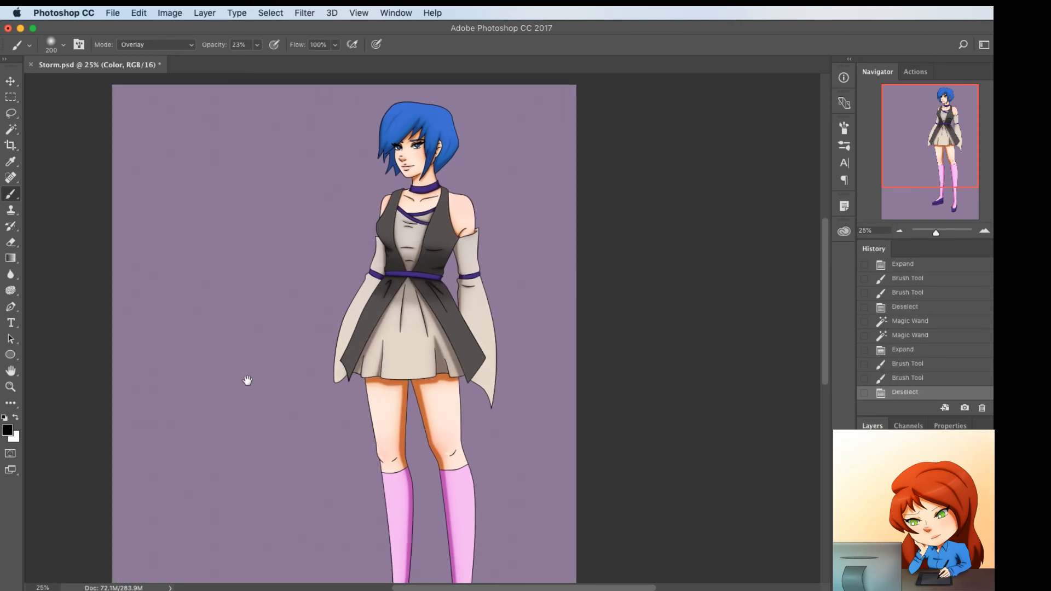
scroll(247, 380, "down", 1)
scroll(247, 381, "left", 1)
left_click_drag(267, 436, 267, 437)
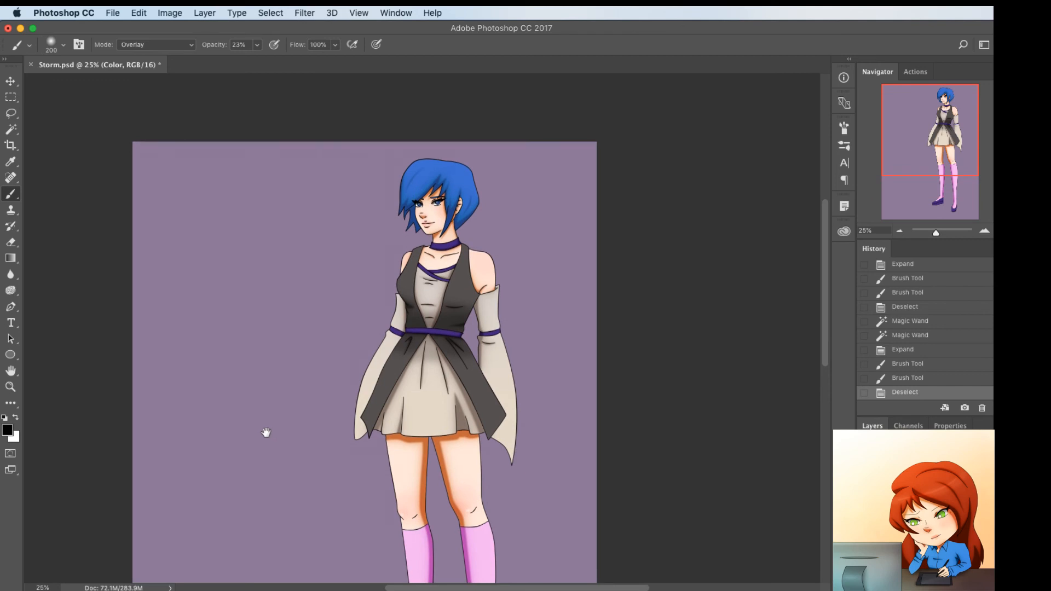
key("super+plus")
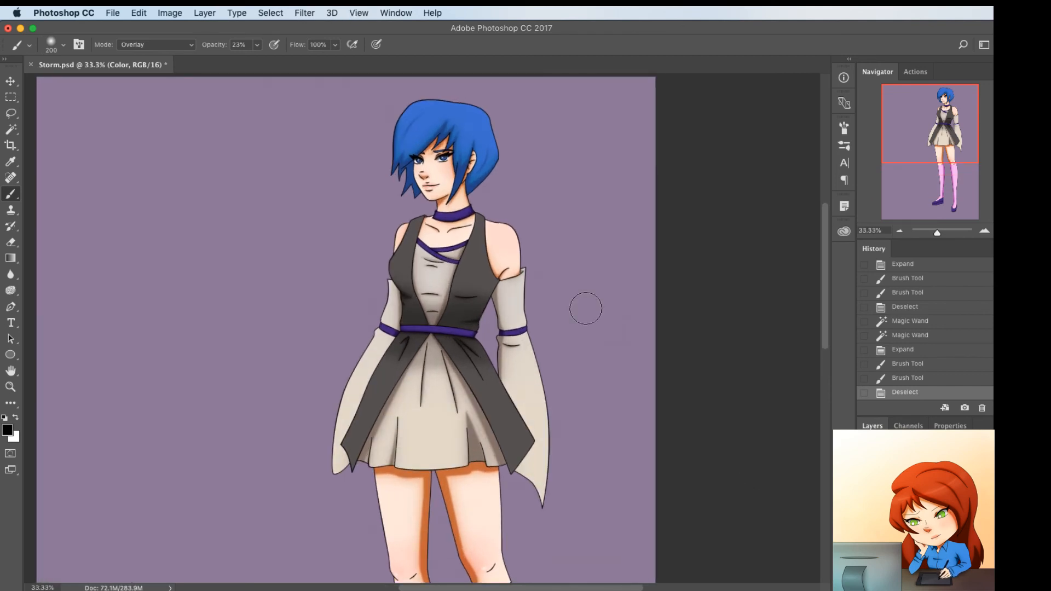
scroll(584, 307, "up", 5)
key("super+plus")
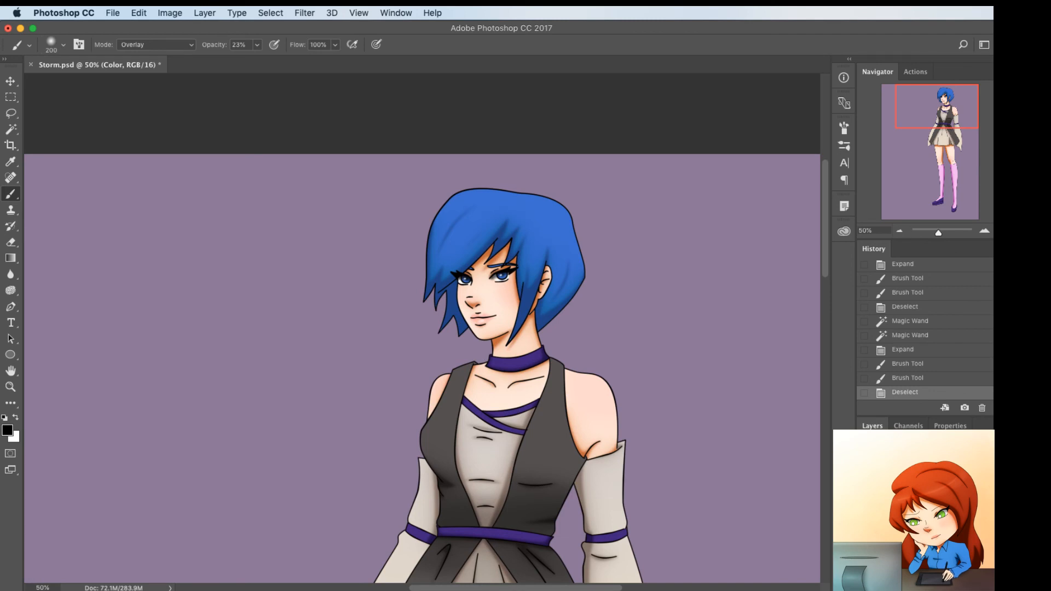
left_click(920, 514)
left_click(919, 492)
key("w")
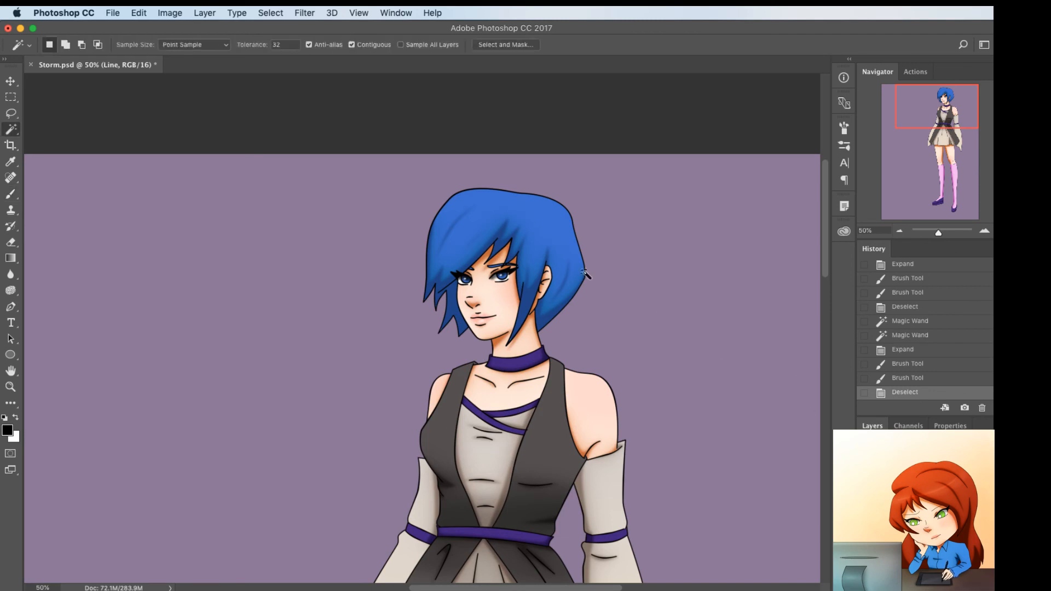
left_click(499, 223)
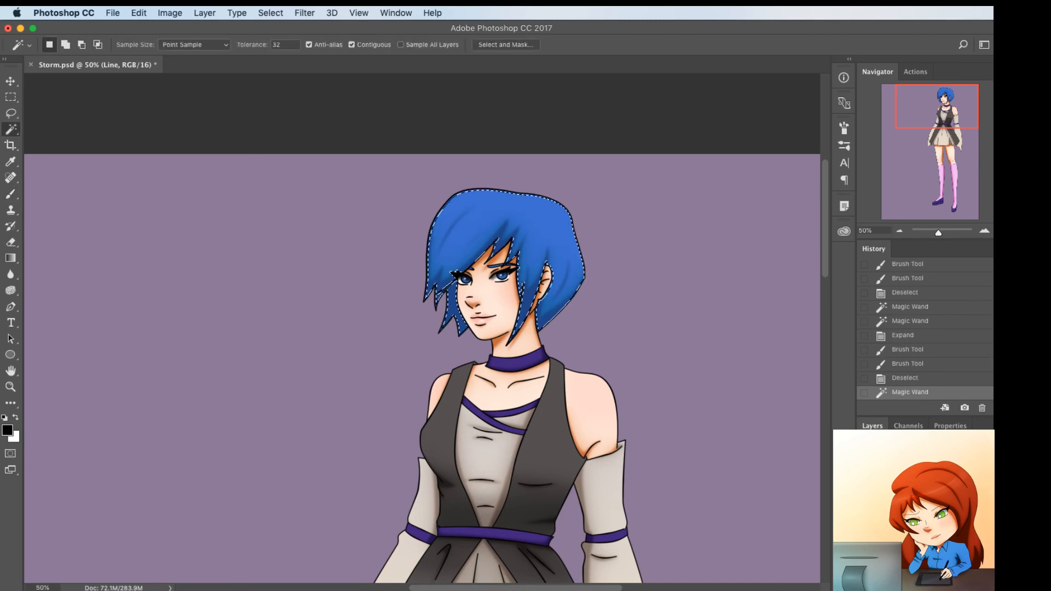
key("F2")
left_click(919, 514)
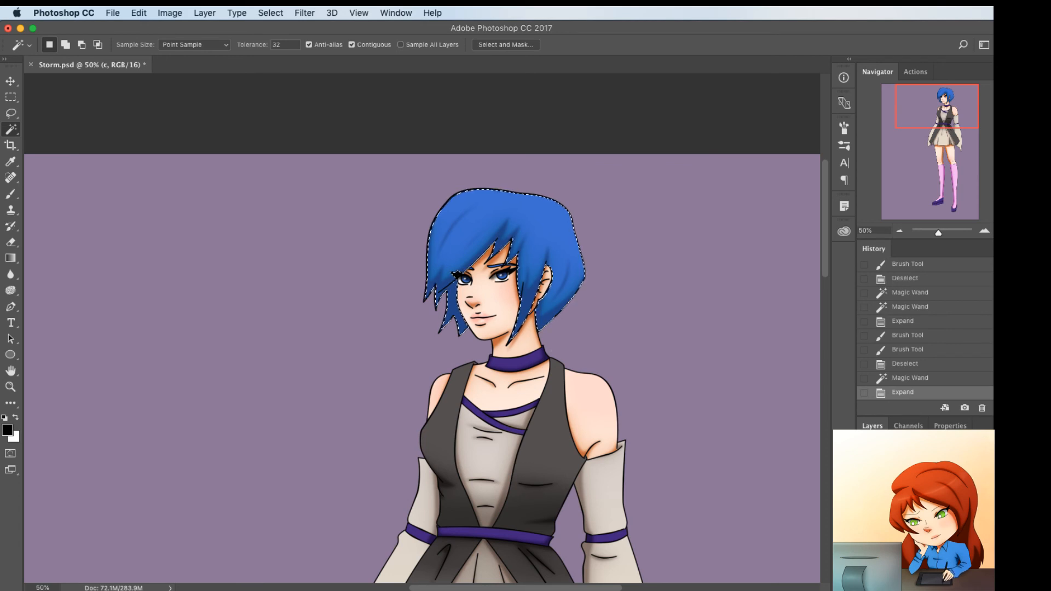
Darken the lower parts of the hair on layer c with broad strokes of the size 200 black Overlay brush
key("b")
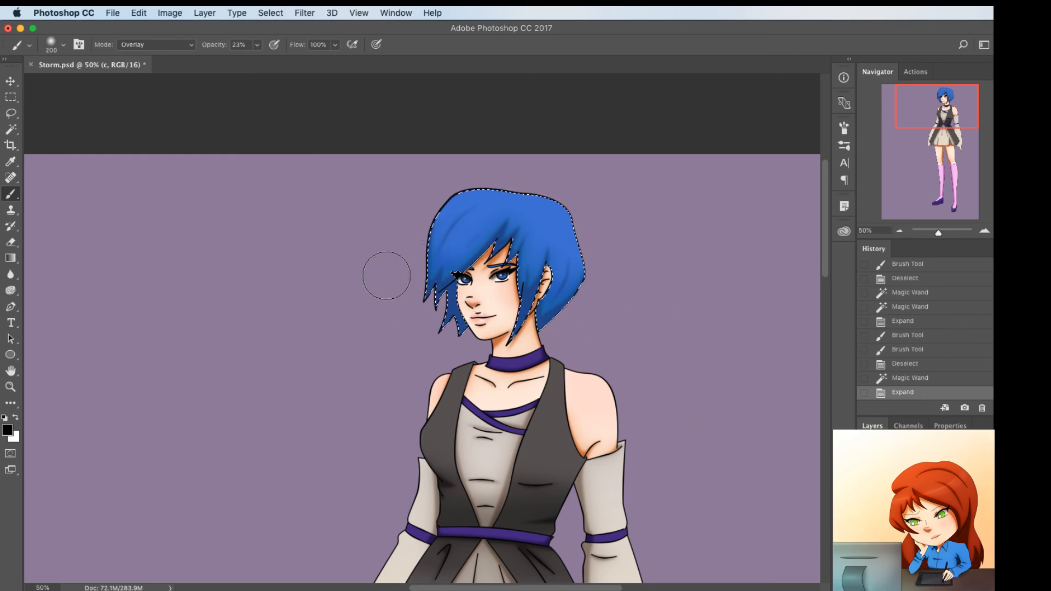
left_click_drag(386, 276, 623, 269)
left_click_drag(547, 314, 607, 293)
mouse_move(366, 268)
left_mouse_down()
mouse_move(643, 277)
mouse_move(634, 324)
mouse_move(650, 287)
left_mouse_up()
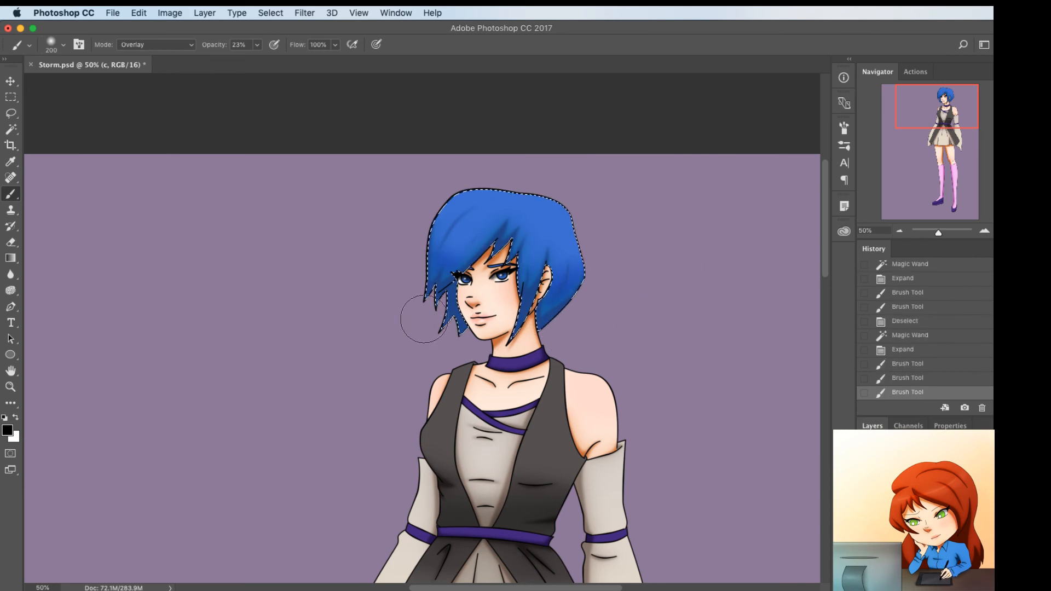
Brush a white Overlay highlight band across the upper hair with a smaller brush, and deselect
key("x")
left_click_drag(453, 228, 647, 258)
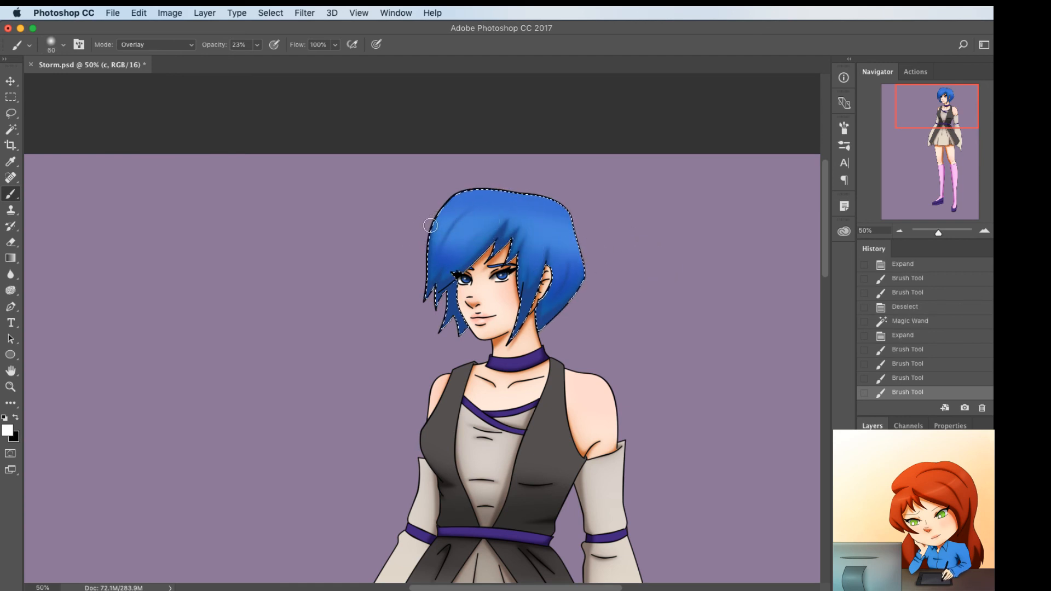
key("super+d")
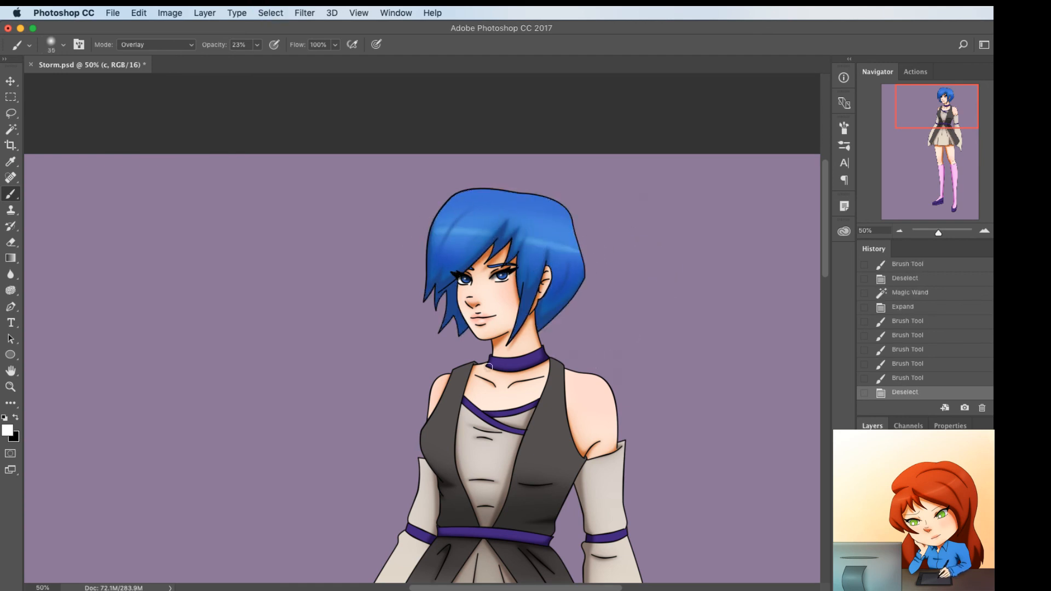
Add a new layer named Layer 1 above the Line layer, keeping Normal mode and 100% opacity
left_click_drag(403, 401, 385, 378)
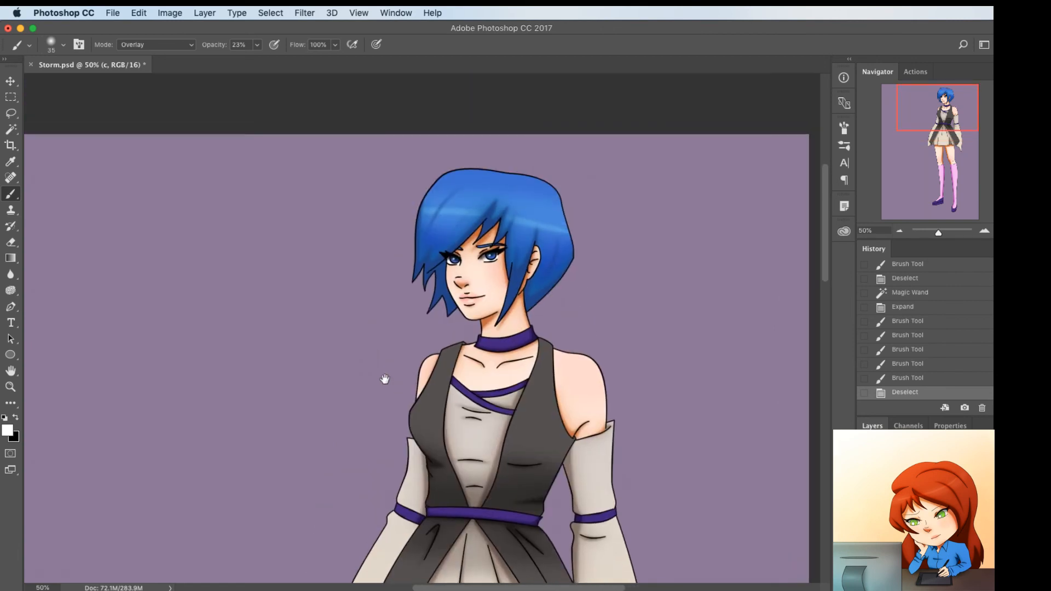
key("super+minus")
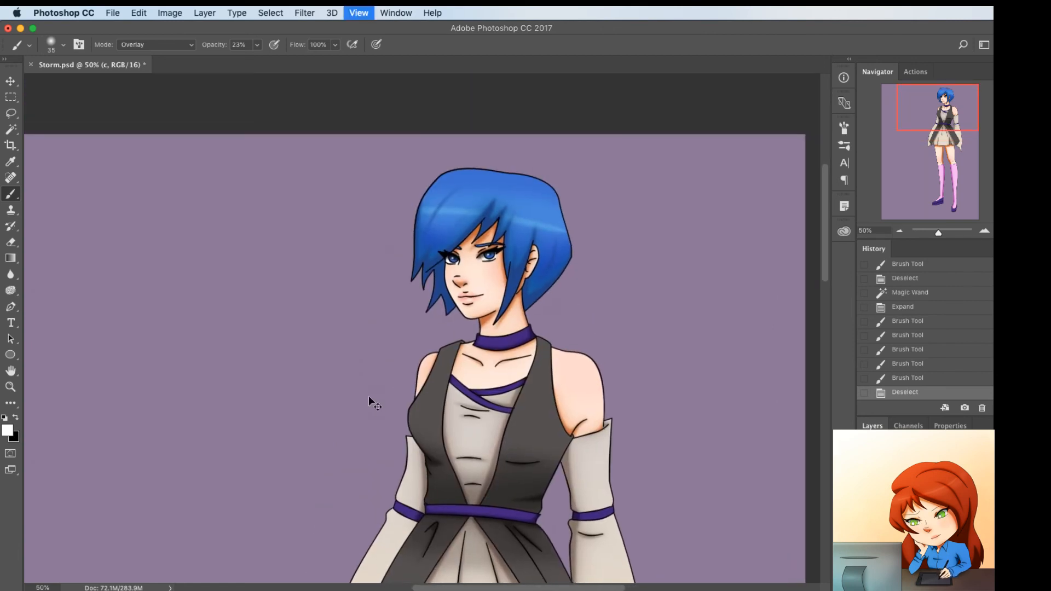
left_click_drag(386, 439, 432, 379)
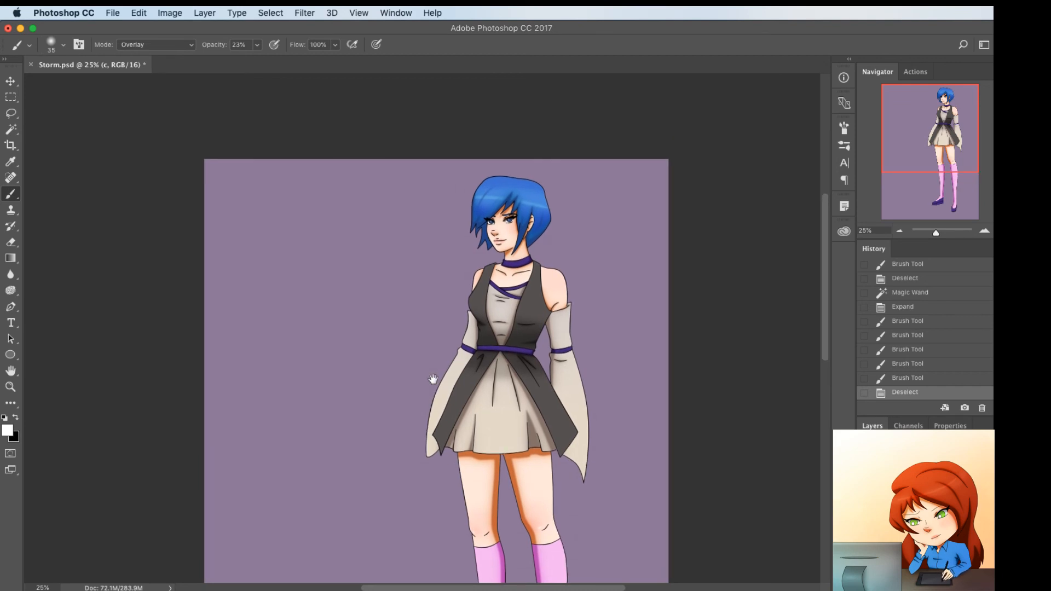
left_click_drag(433, 378, 416, 340)
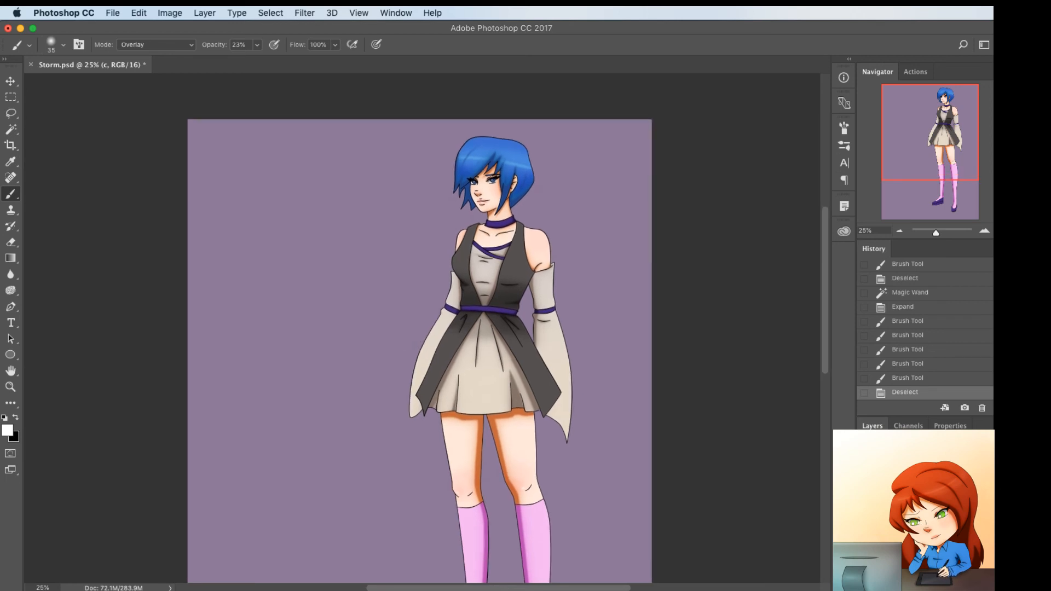
left_click(919, 509)
key("shift+super+n")
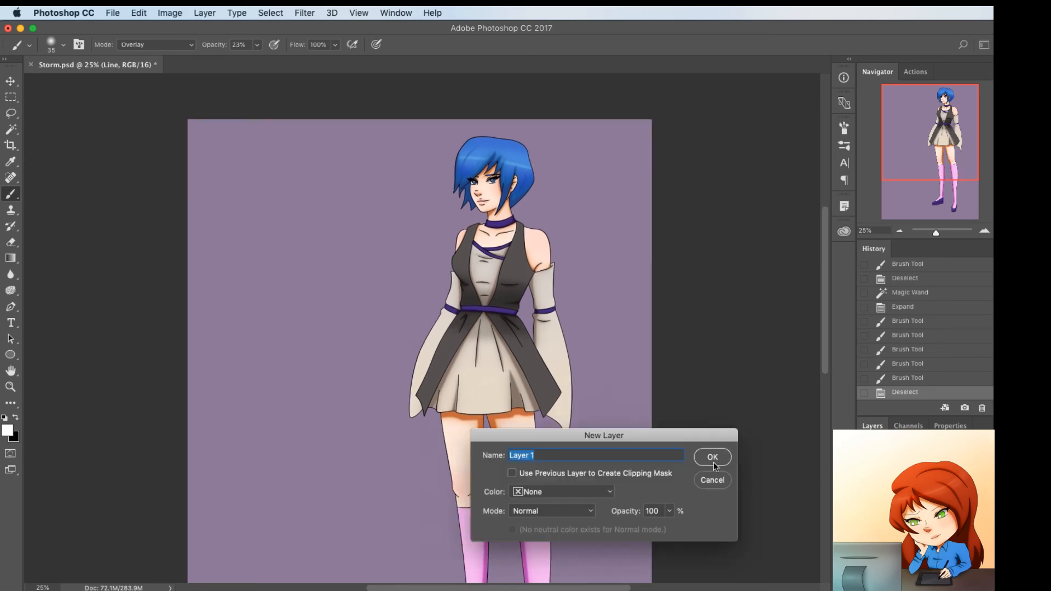
left_click(713, 458)
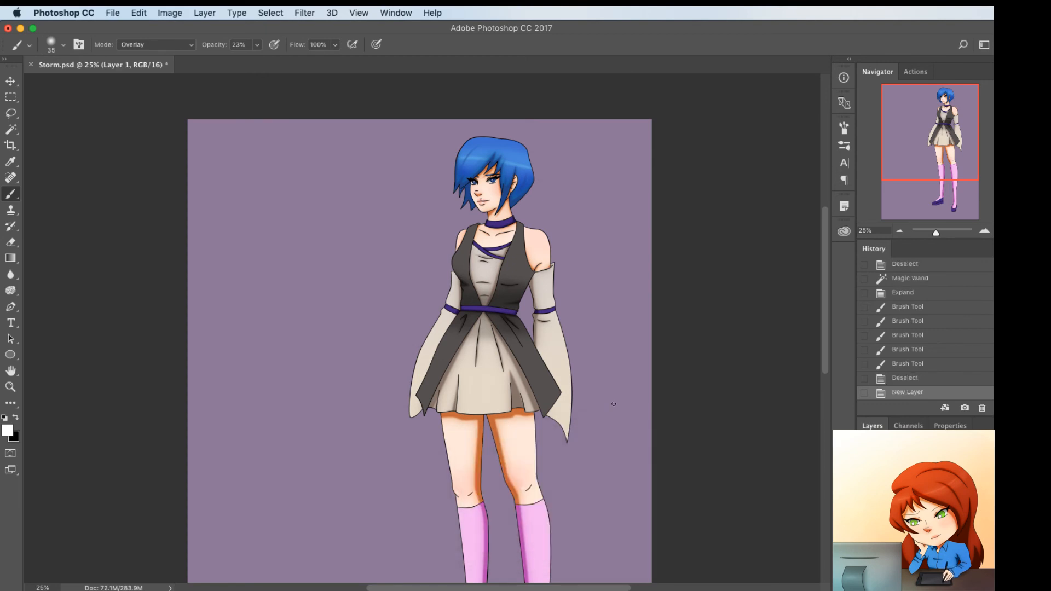
Set the Brush to Normal mode, 100% opacity and a hard round tip
left_click(180, 45)
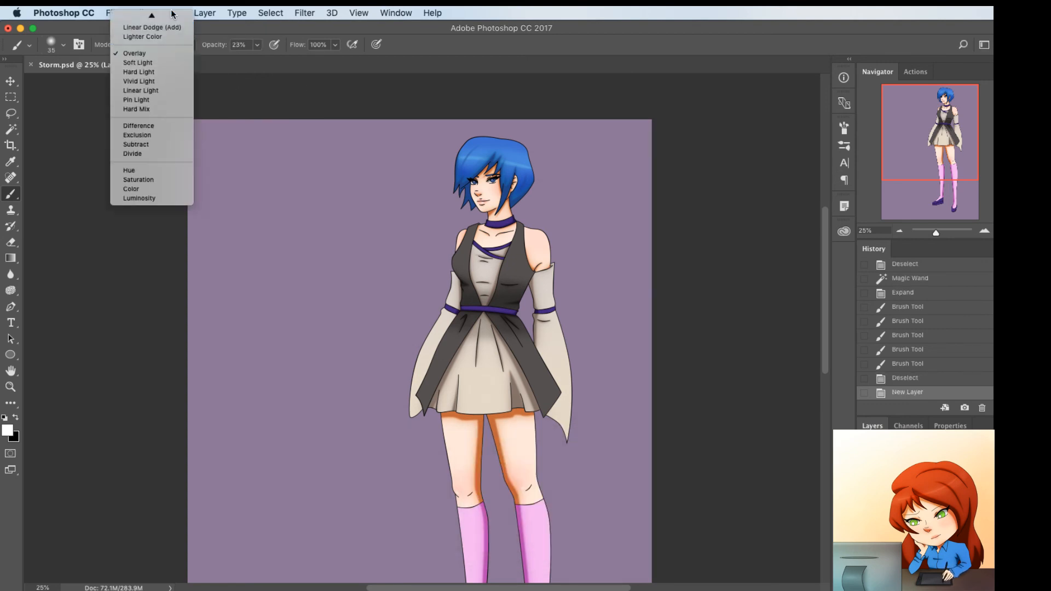
left_click(142, 19)
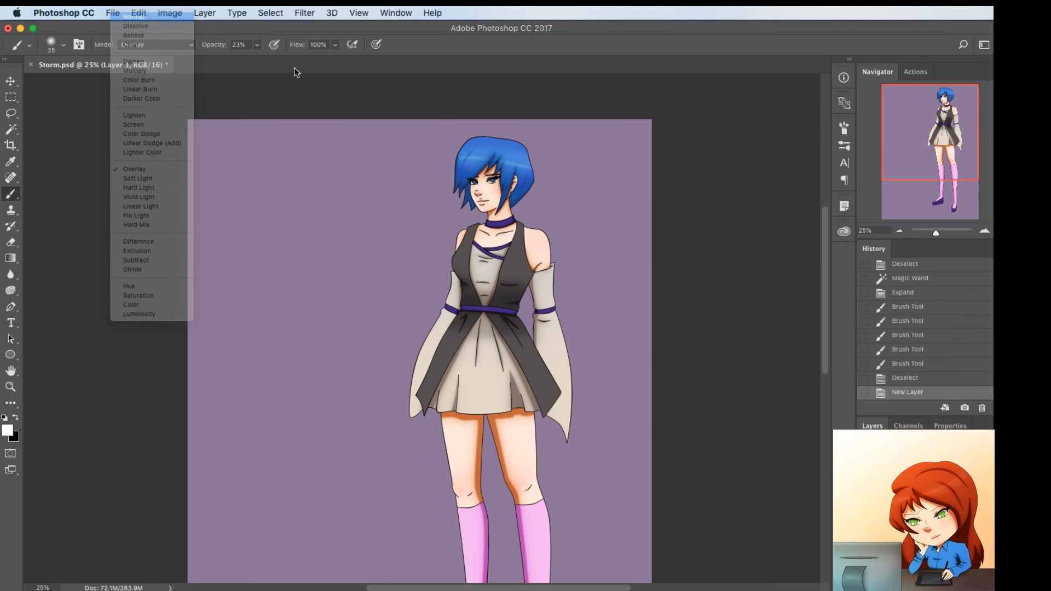
left_click(257, 45)
left_click_drag(307, 68, 387, 69)
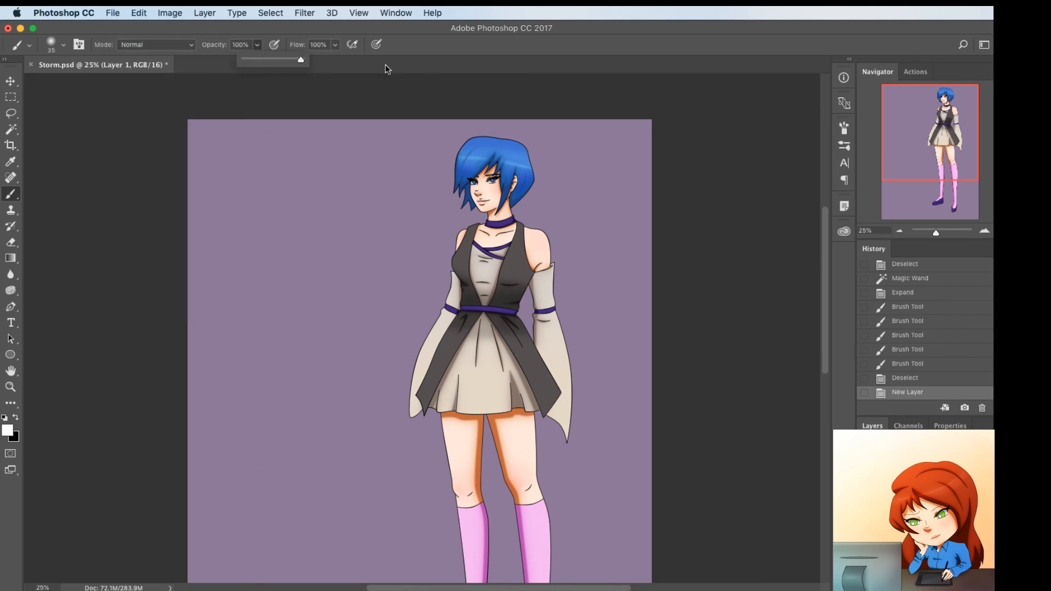
right_click(412, 184)
key("Return")
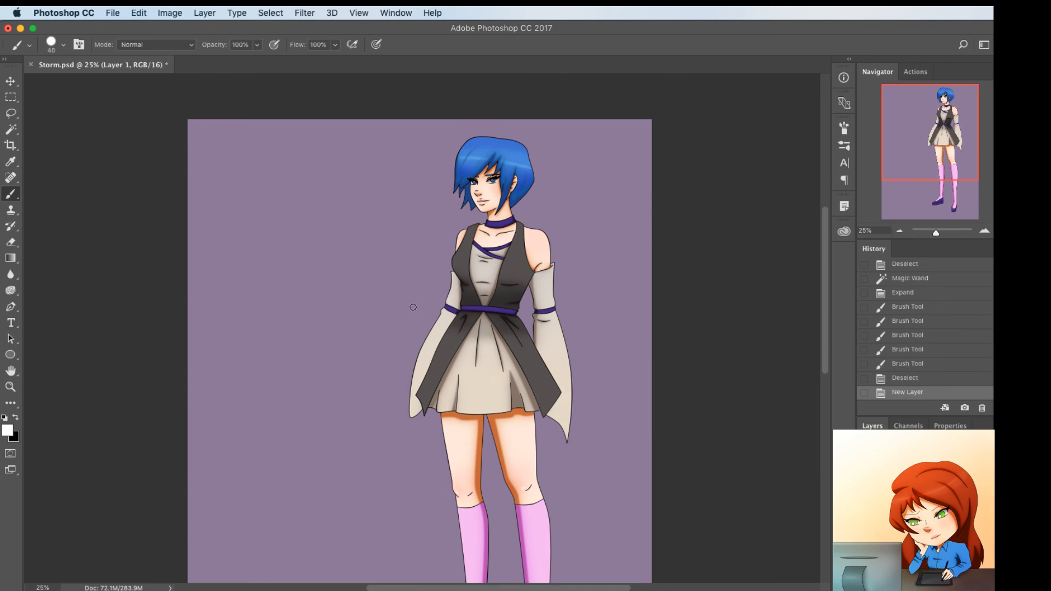
Set the foreground color to #614319 and paint over the skirt and sleeve outlines on Layer 1 with a size 175 brush
left_click(7, 431)
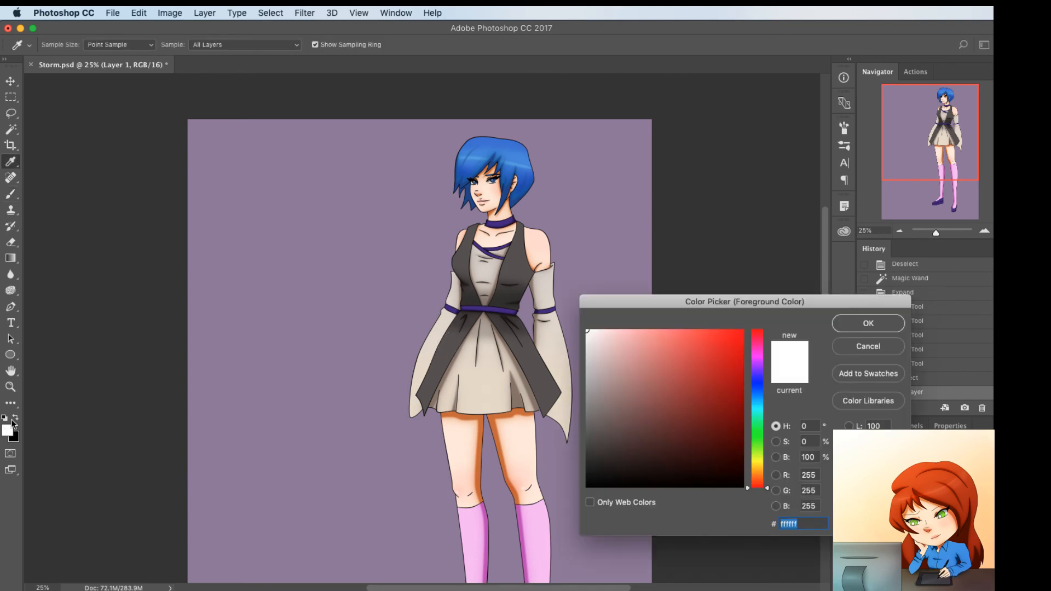
left_click(754, 478)
left_click(701, 429)
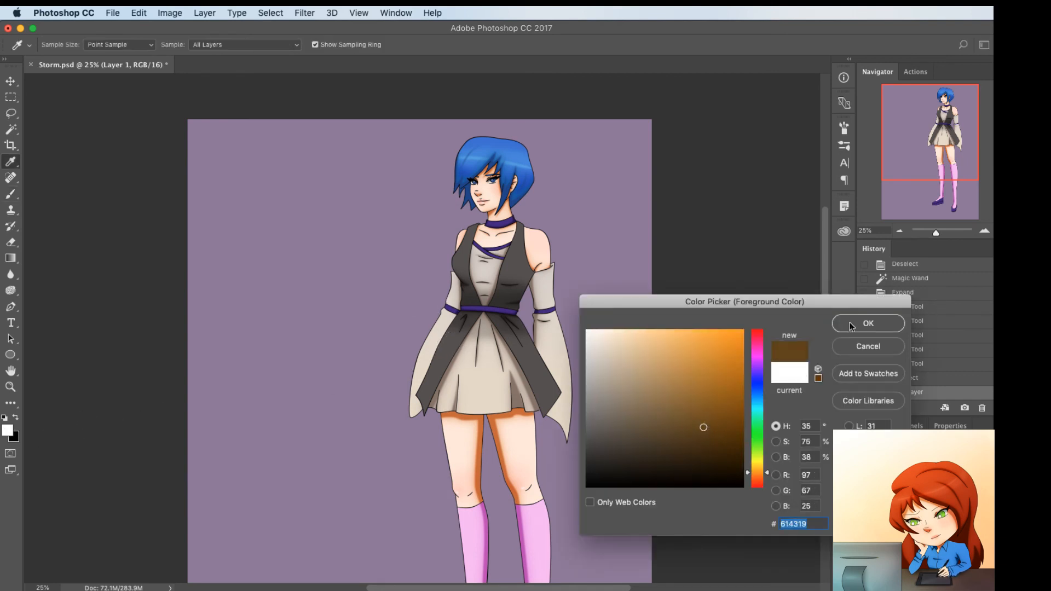
left_click(868, 322)
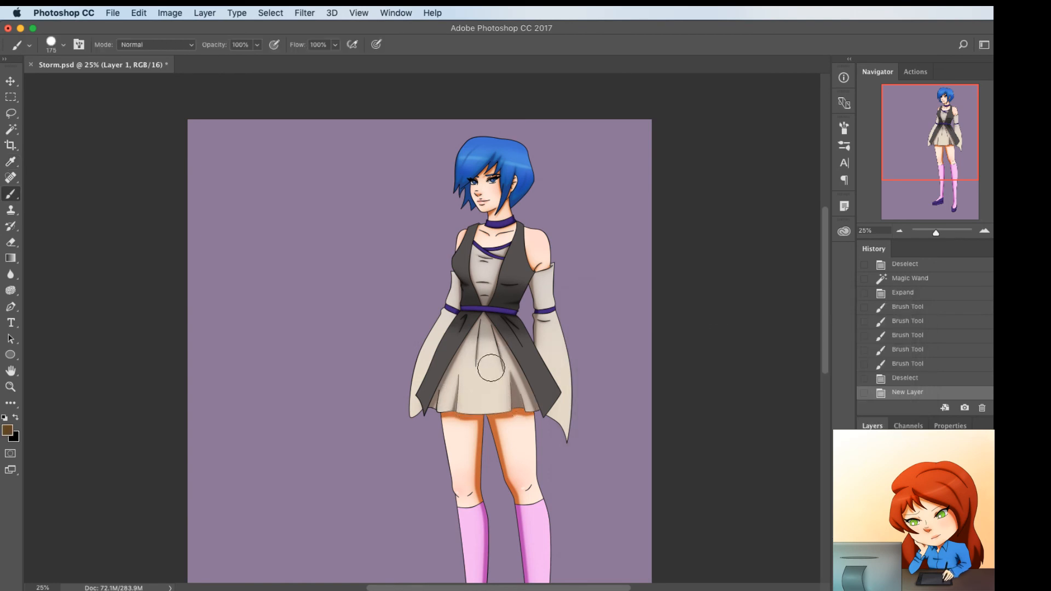
left_click_drag(482, 331, 482, 324)
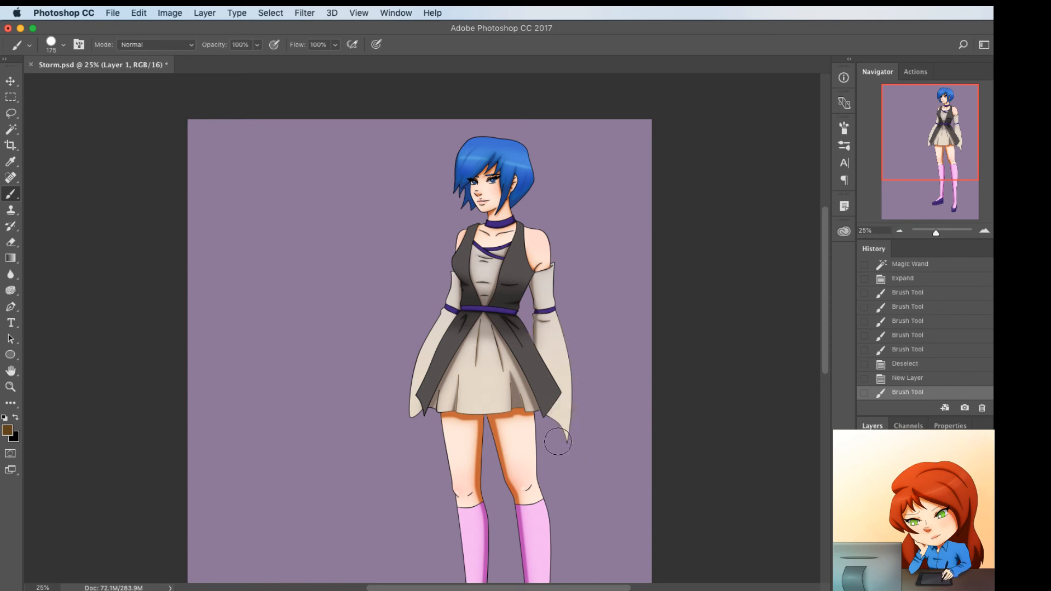
left_click_drag(511, 433, 510, 429)
left_click_drag(403, 413, 448, 402)
mouse_move(429, 305)
left_mouse_down()
mouse_move(449, 279)
mouse_move(452, 288)
left_mouse_up()
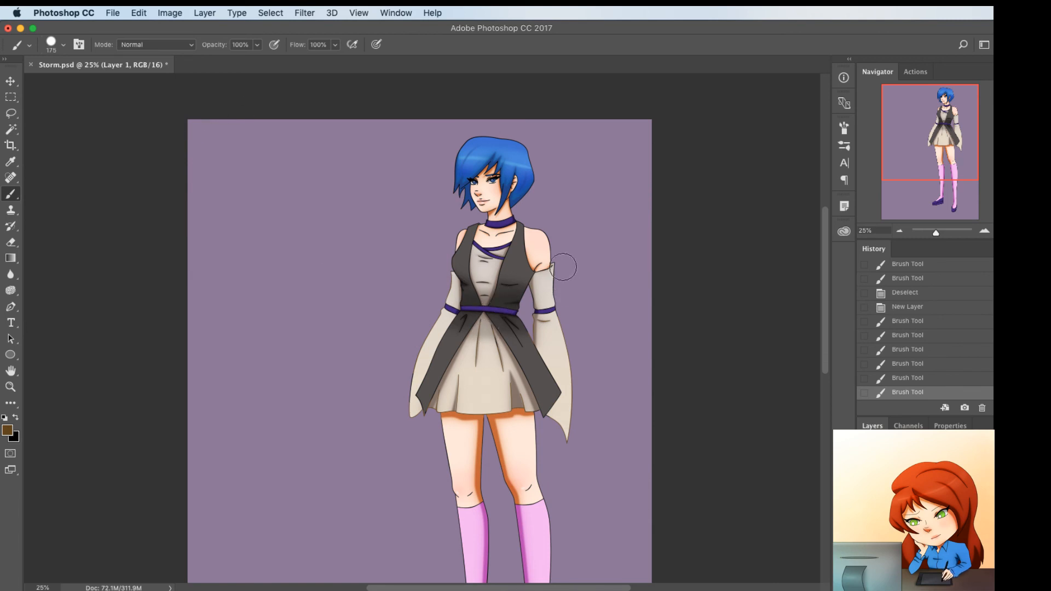
Recolour the outlines of the beige sleeves and skirt with brown (#614319) brush strokes
mouse_move(563, 267)
left_mouse_down()
mouse_move(539, 299)
mouse_move(549, 294)
mouse_move(538, 284)
mouse_move(557, 266)
left_mouse_up()
left_click_drag(557, 354, 539, 330)
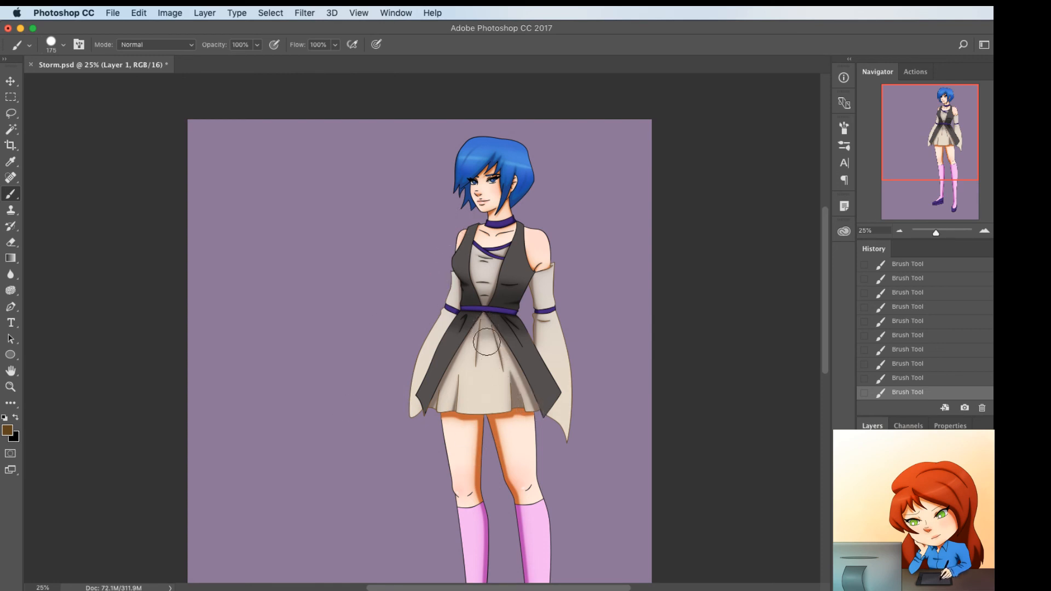
left_click_drag(486, 342, 408, 354)
Try a light salmon foreground colour on the outline of one pink sock
left_click(7, 430)
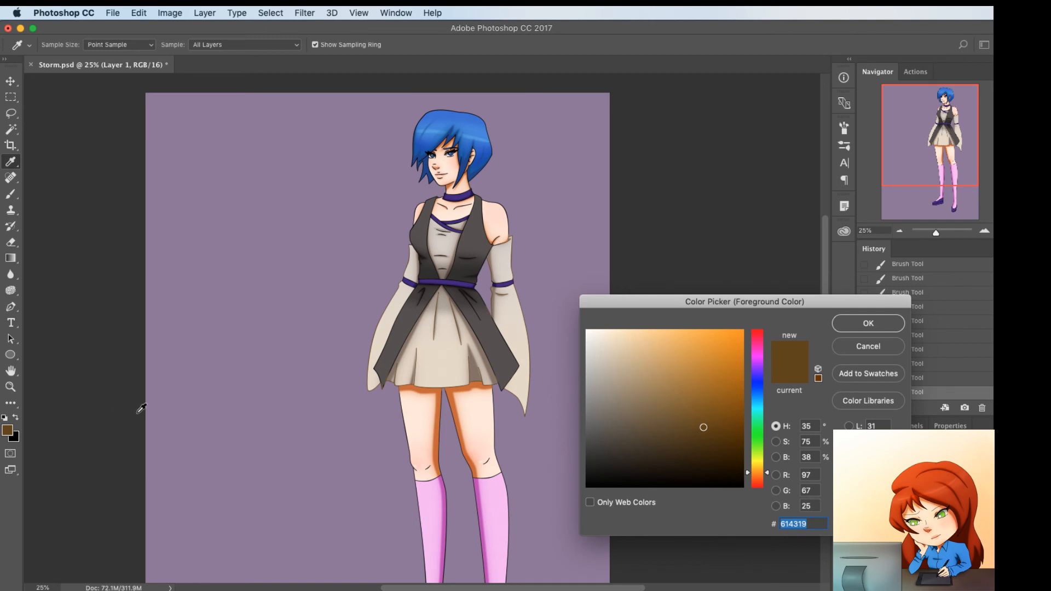
left_click_drag(765, 472, 760, 477)
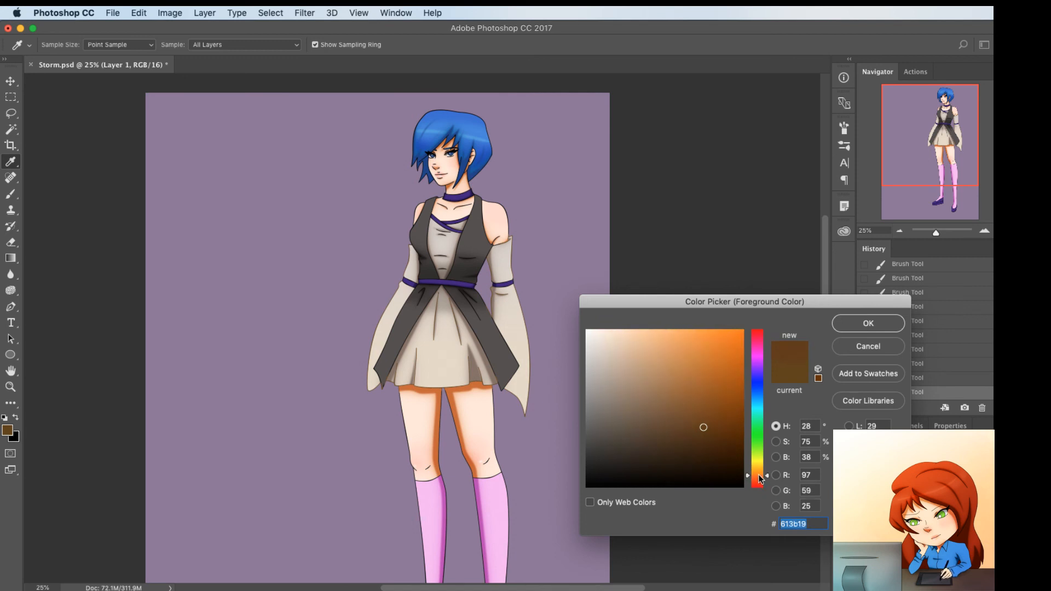
left_click(687, 351)
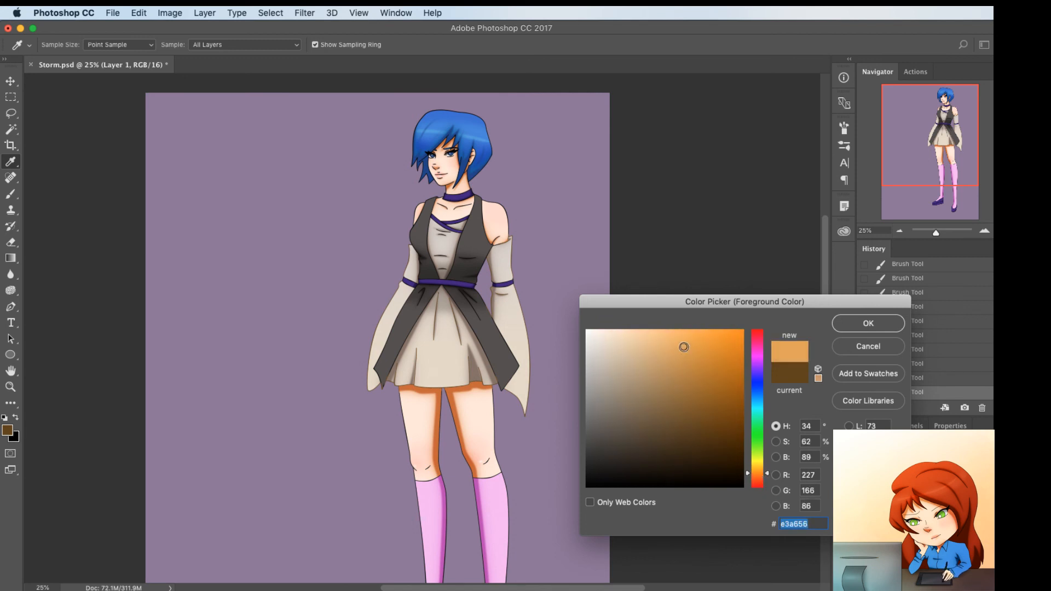
left_click_drag(687, 352, 692, 352)
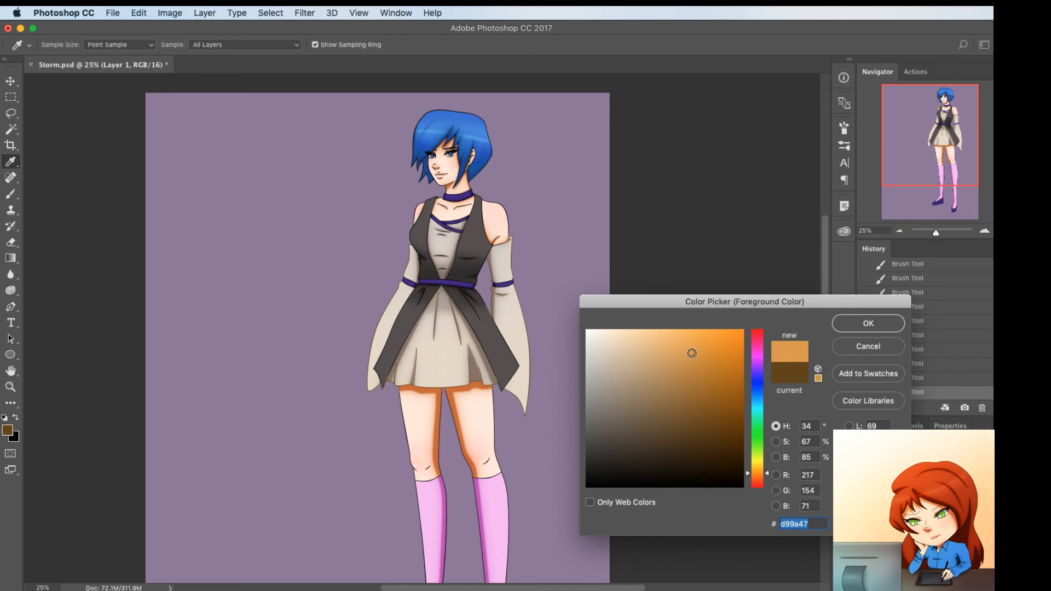
left_click_drag(753, 349, 757, 329)
left_click_drag(669, 349, 662, 319)
left_click(870, 323)
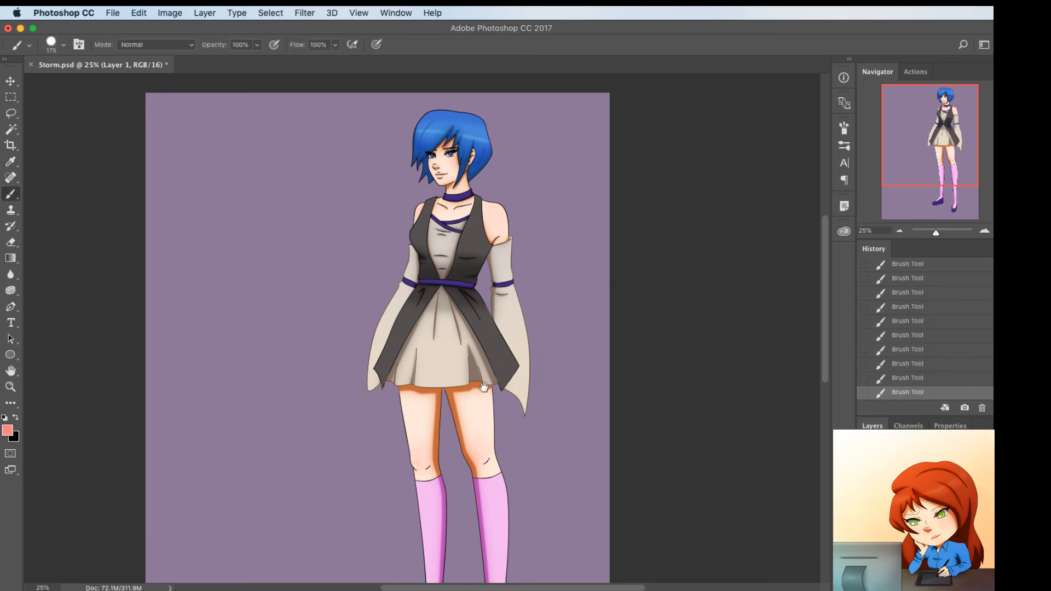
left_click_drag(484, 388, 485, 247)
mouse_move(429, 337)
left_mouse_down()
mouse_move(437, 334)
mouse_move(405, 344)
left_mouse_up()
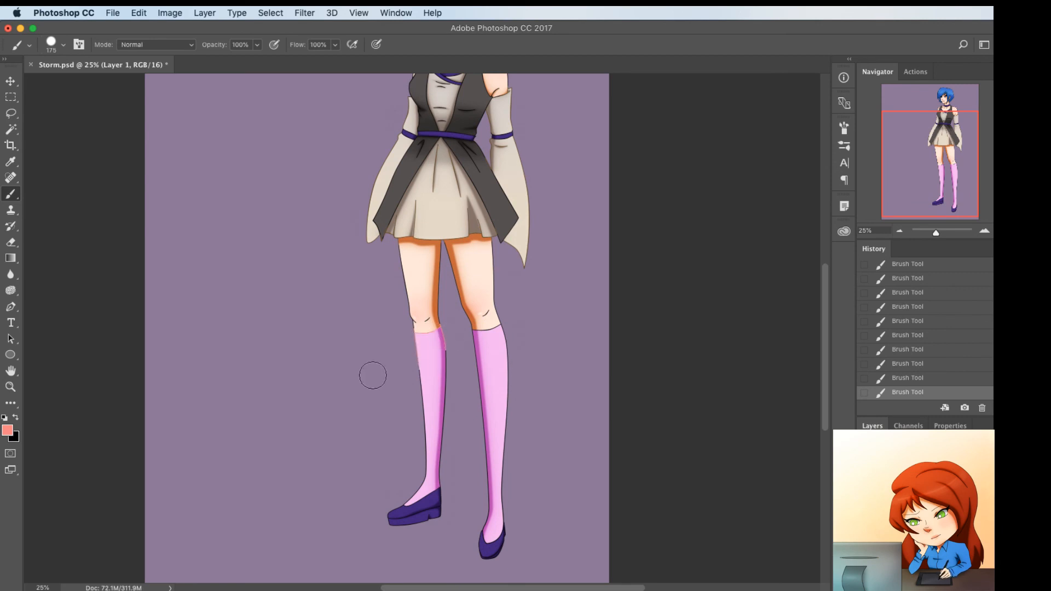
Set the foreground to dark red (#aa2929) and recolour the outlines of both pink socks
left_click(7, 430)
left_click(701, 375)
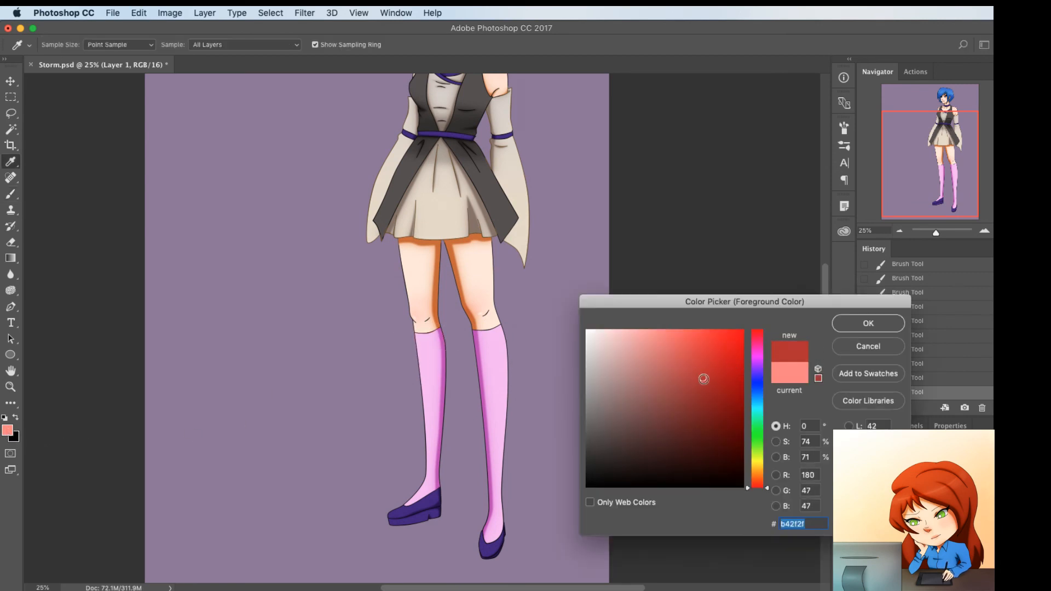
left_click(867, 323)
mouse_move(418, 344)
left_mouse_down()
mouse_move(442, 342)
mouse_move(450, 410)
mouse_move(404, 491)
mouse_move(436, 472)
mouse_move(438, 490)
mouse_move(388, 518)
left_mouse_up()
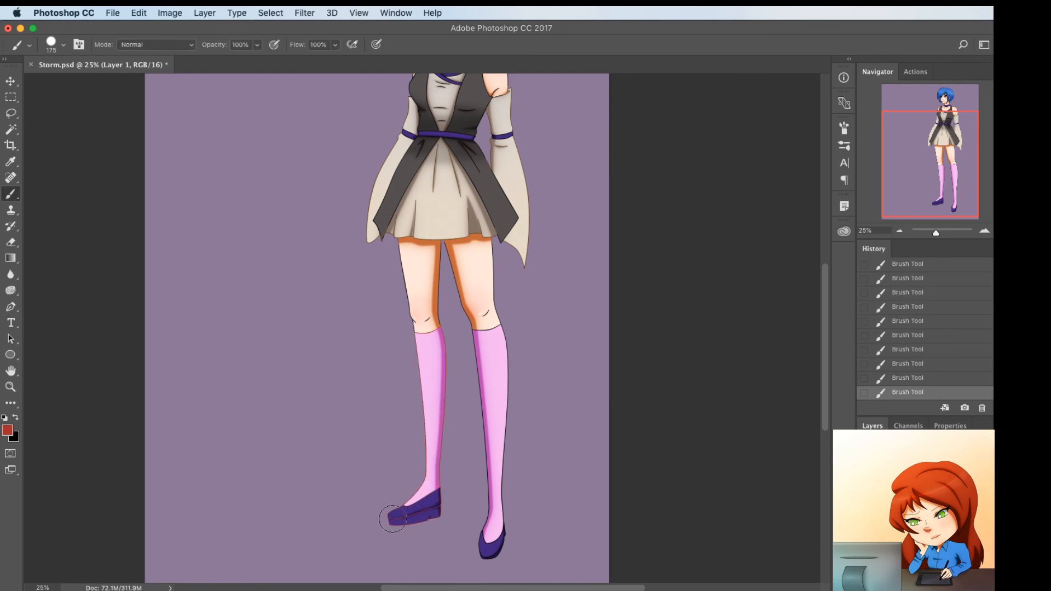
mouse_move(499, 454)
left_mouse_down()
mouse_move(493, 524)
mouse_move(501, 357)
mouse_move(485, 453)
mouse_move(470, 340)
mouse_move(501, 338)
mouse_move(496, 459)
mouse_move(494, 421)
left_mouse_up()
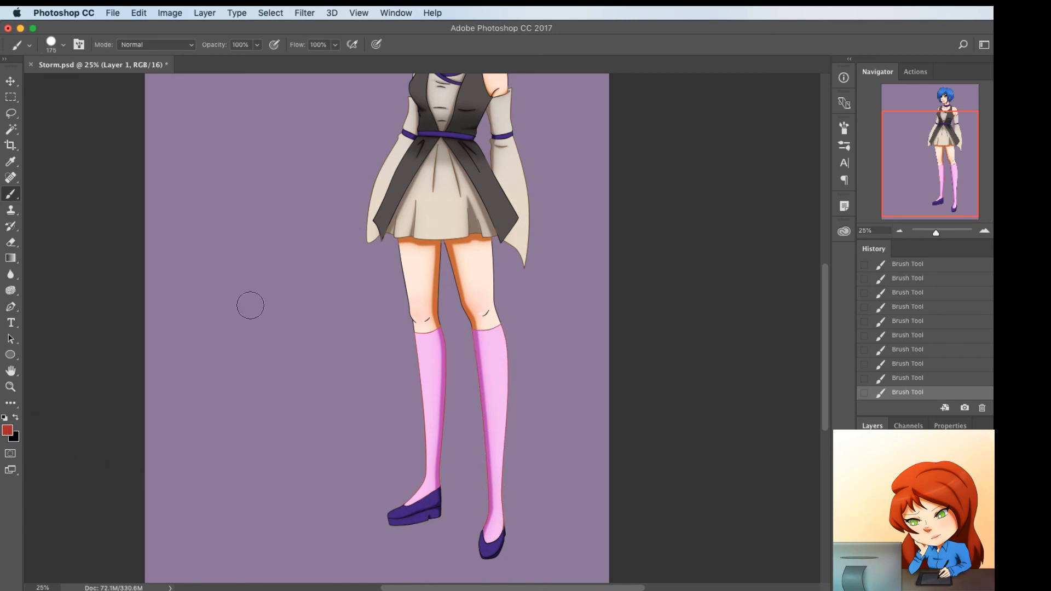
Set the foreground to dark blue (#171372) and brush over the outlines of the purple shoes
left_click(8, 432)
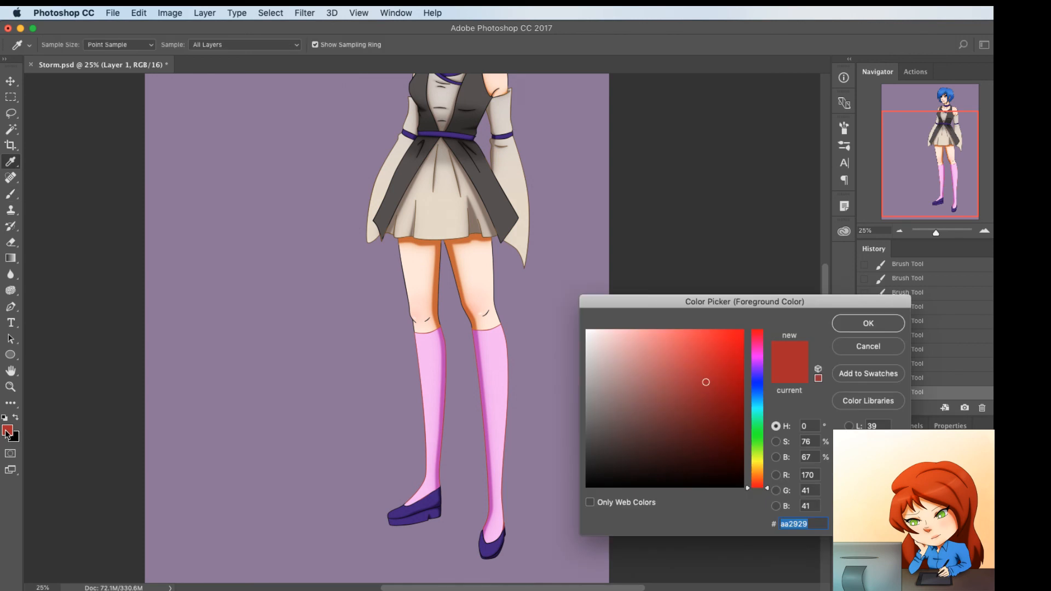
left_click(758, 383)
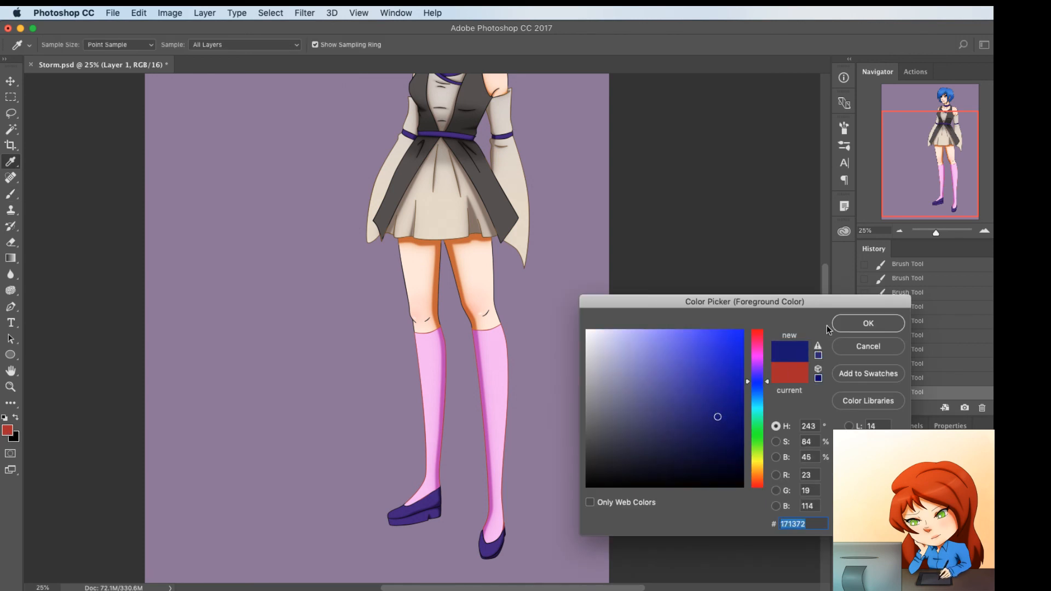
left_click(868, 324)
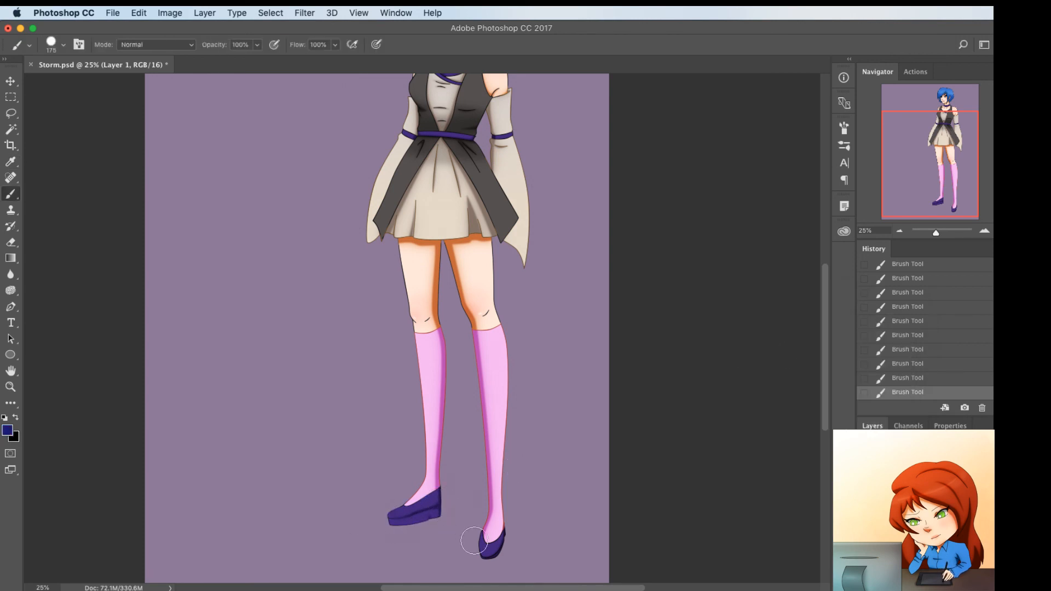
left_click_drag(426, 359, 457, 517)
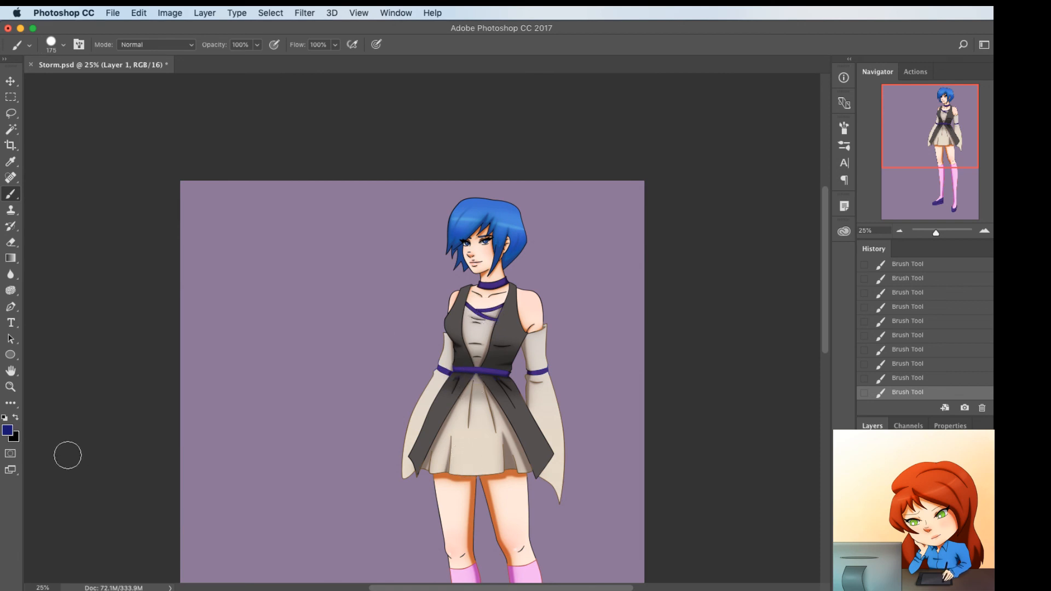
Set the foreground to a dark reddish brown and recolour the skin outlines on the shoulders and legs
left_click(7, 430)
left_click(760, 480)
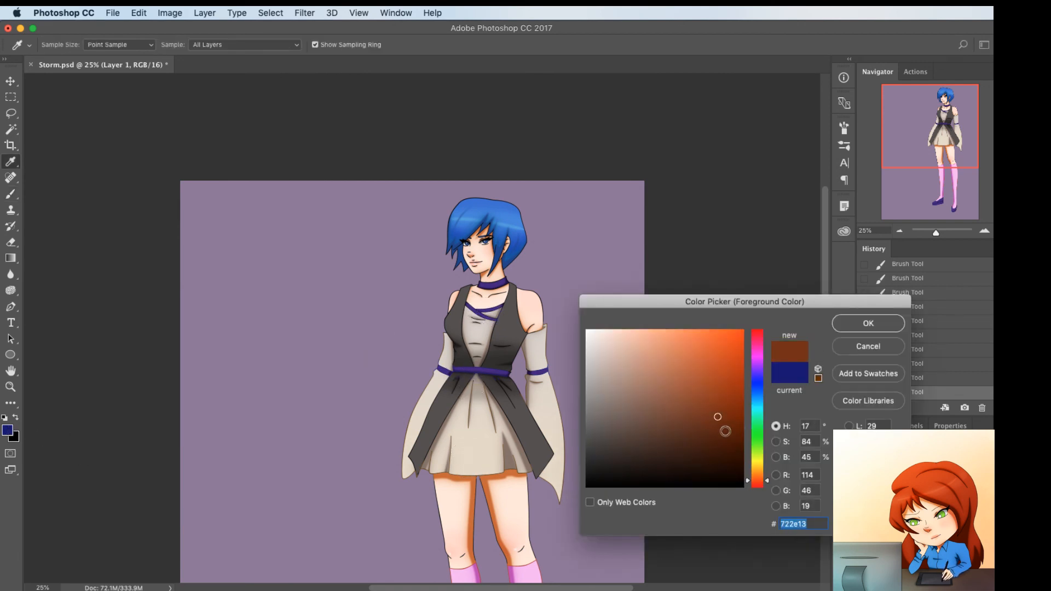
left_click_drag(724, 433, 741, 422)
left_click(845, 328)
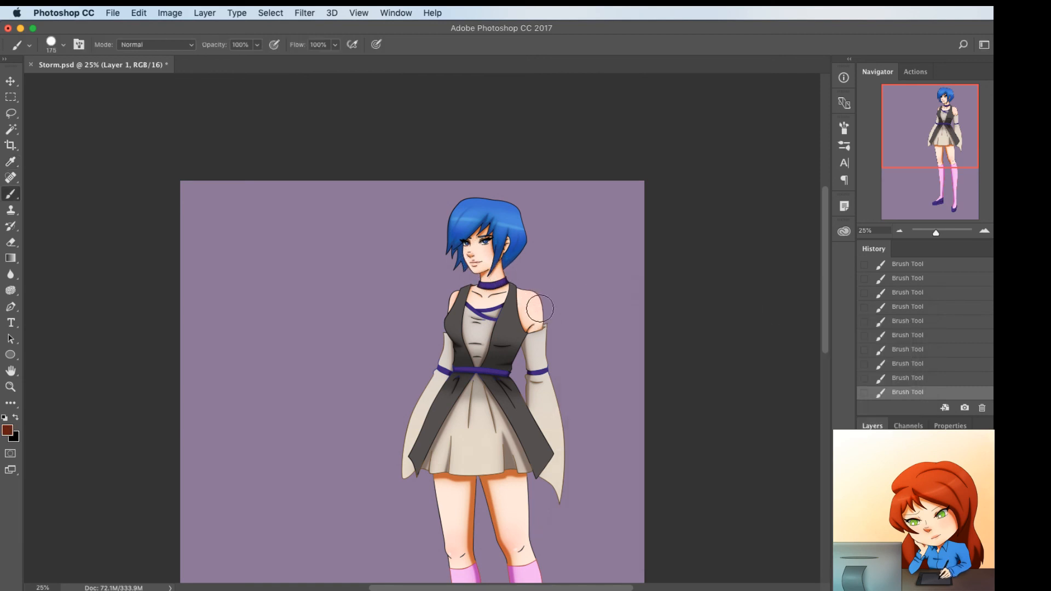
mouse_move(541, 308)
left_mouse_down()
mouse_move(532, 322)
mouse_move(529, 308)
left_mouse_up()
scroll(411, 325, "down", 5)
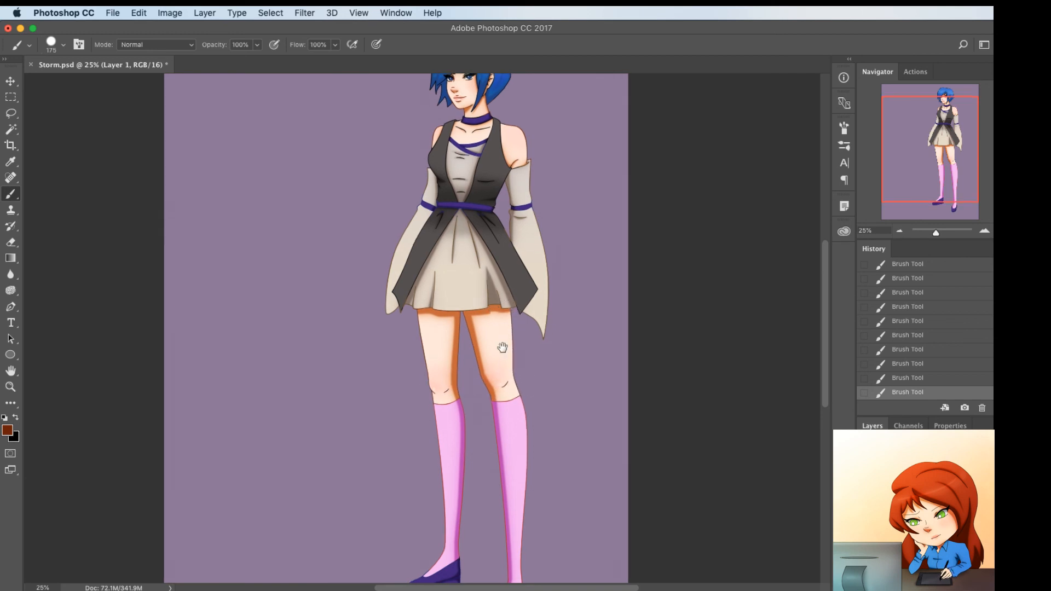
Sample the hair's blue, shift it to a dark teal foreground colour and recolour the hair outline
scroll(506, 321, "up", 5)
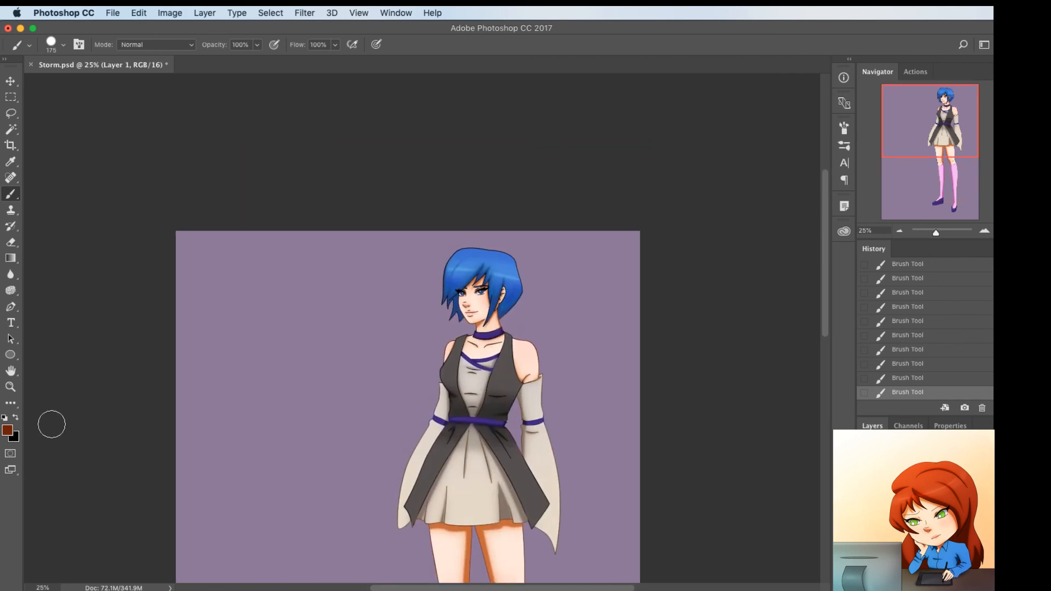
left_click(7, 430)
left_click(484, 251)
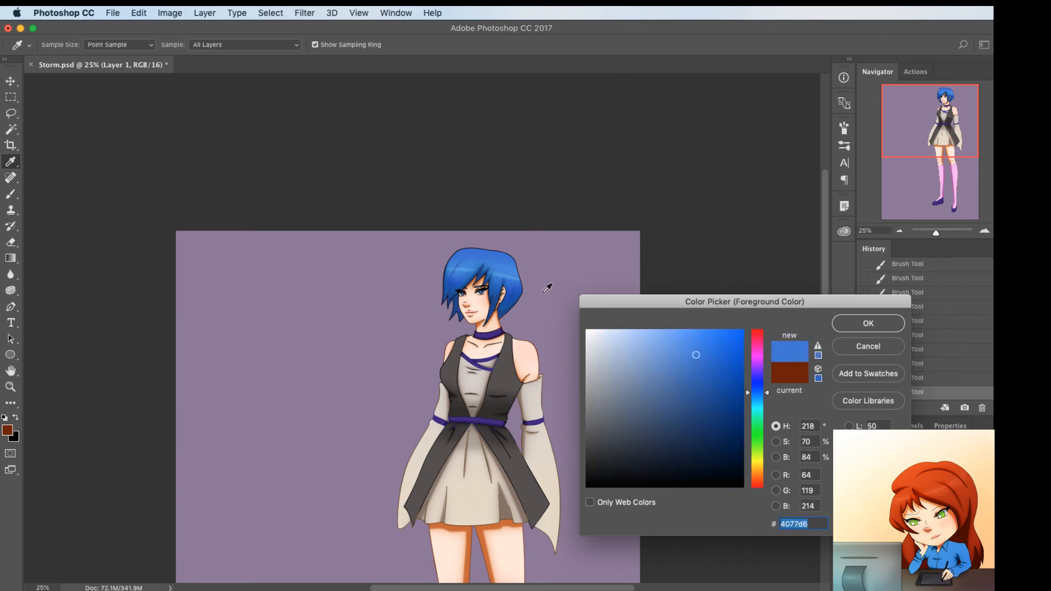
left_click(755, 405)
left_click_drag(727, 428, 732, 442)
left_click(854, 328)
key("b")
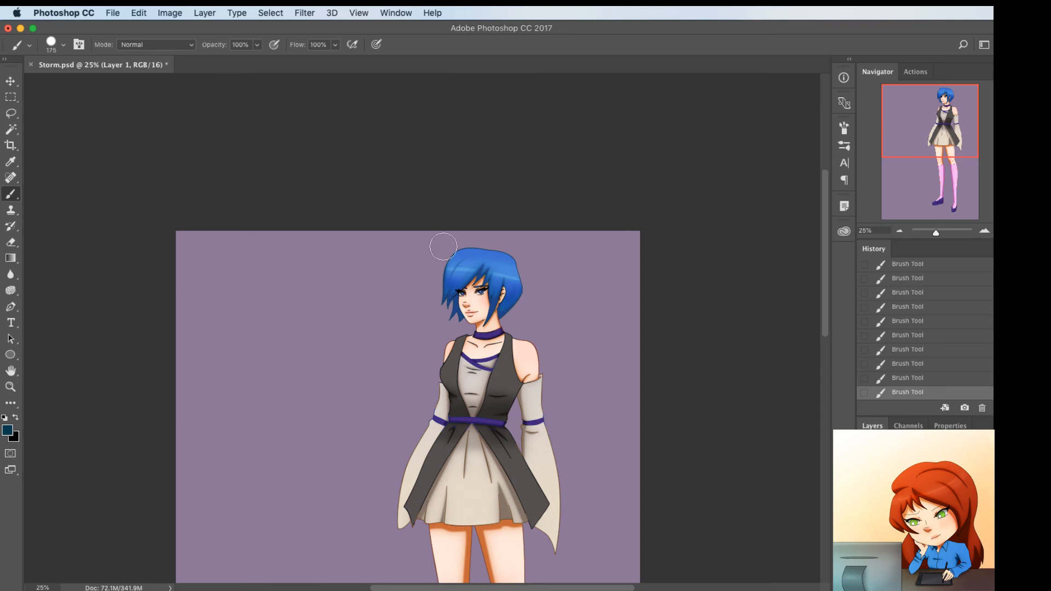
Load the whole figure's silhouette as a selection and make Layer 1 copy 2 the active layer
scroll(335, 454, "down", 3)
key("super+minus")
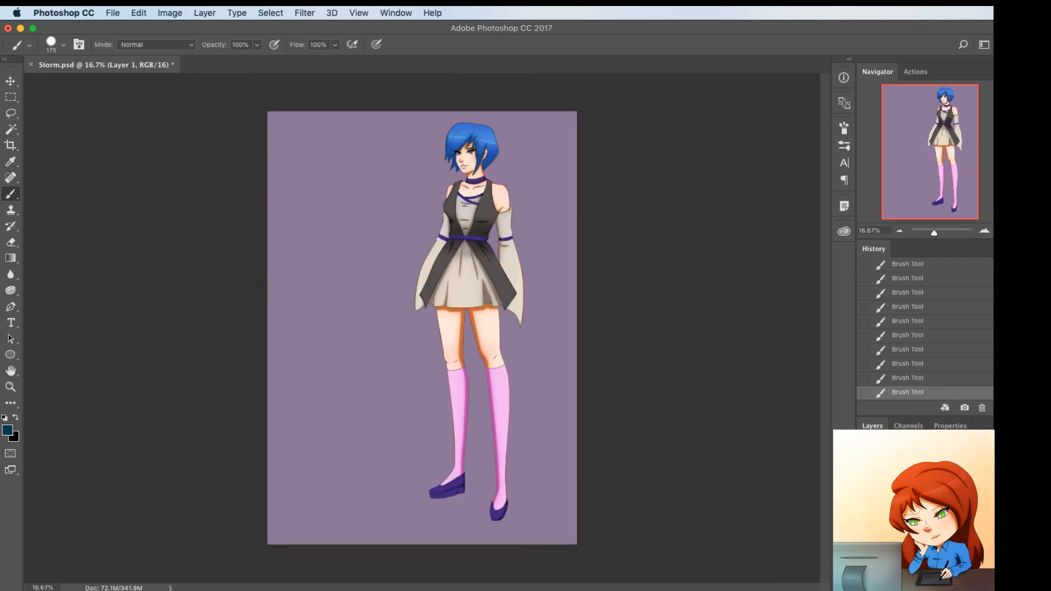
left_click(889, 504, "super")
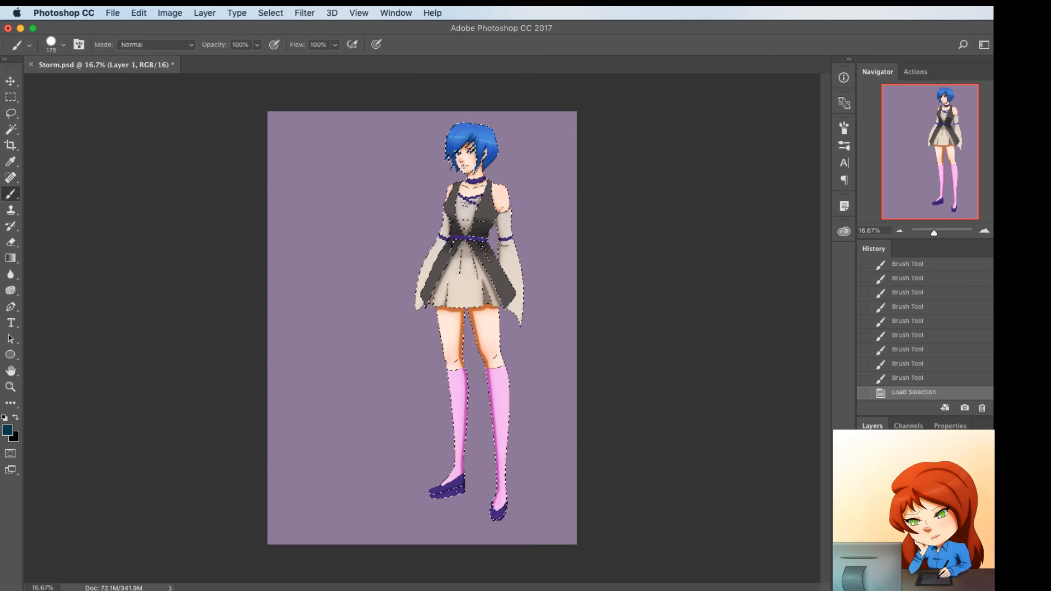
left_click(889, 524, "super")
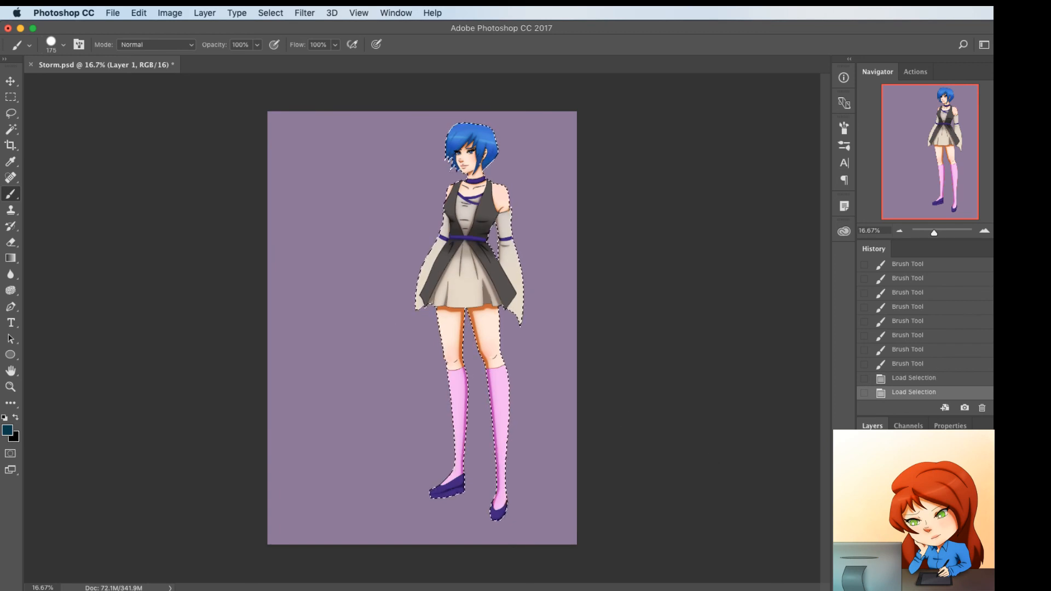
left_click(925, 504)
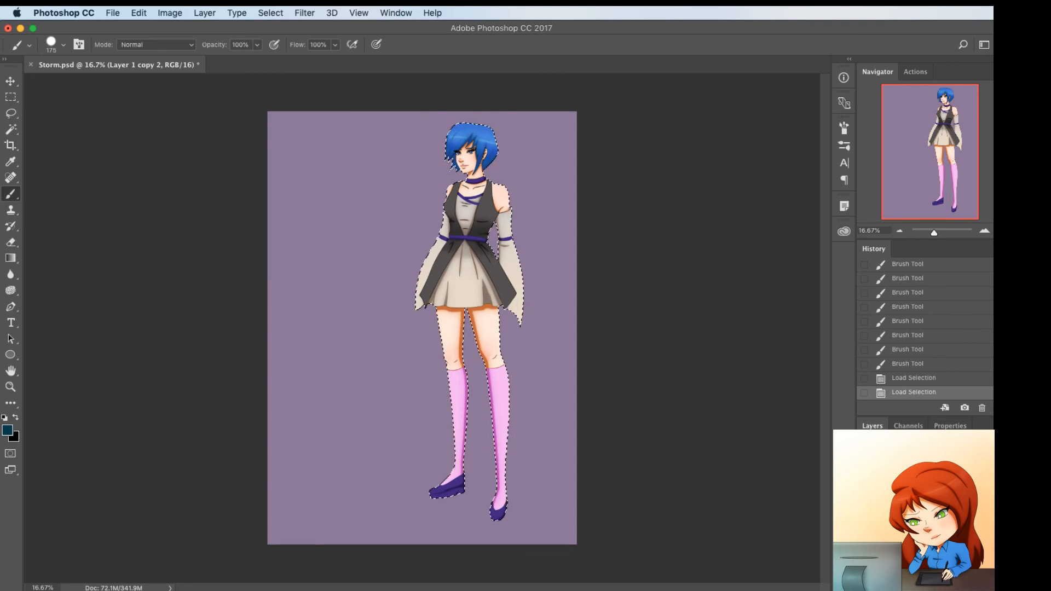
Expand the silhouette selection slightly beyond the figure's edges
left_click(273, 13)
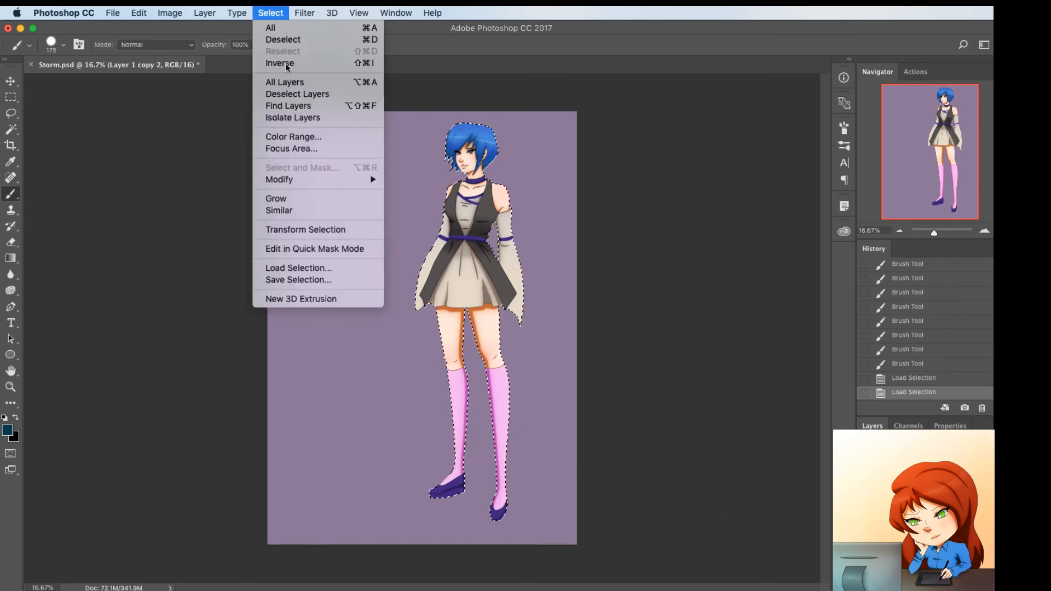
mouse_move(346, 182)
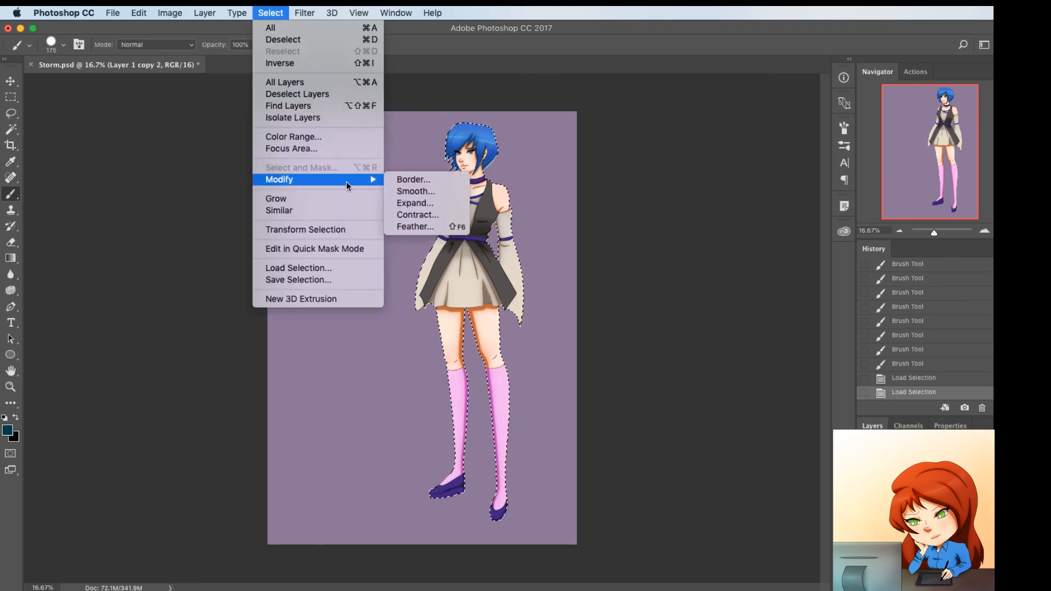
left_click(415, 203)
key("Return")
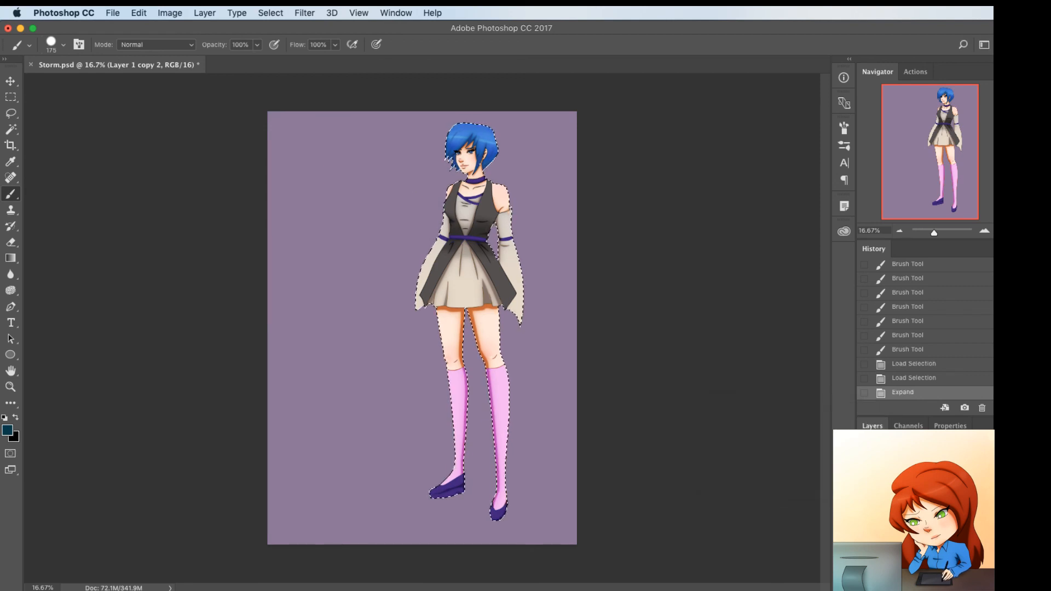
Reset the colours to white foreground and black background, and fill the expanded selection with black on a new layer
key("d")
key("x")
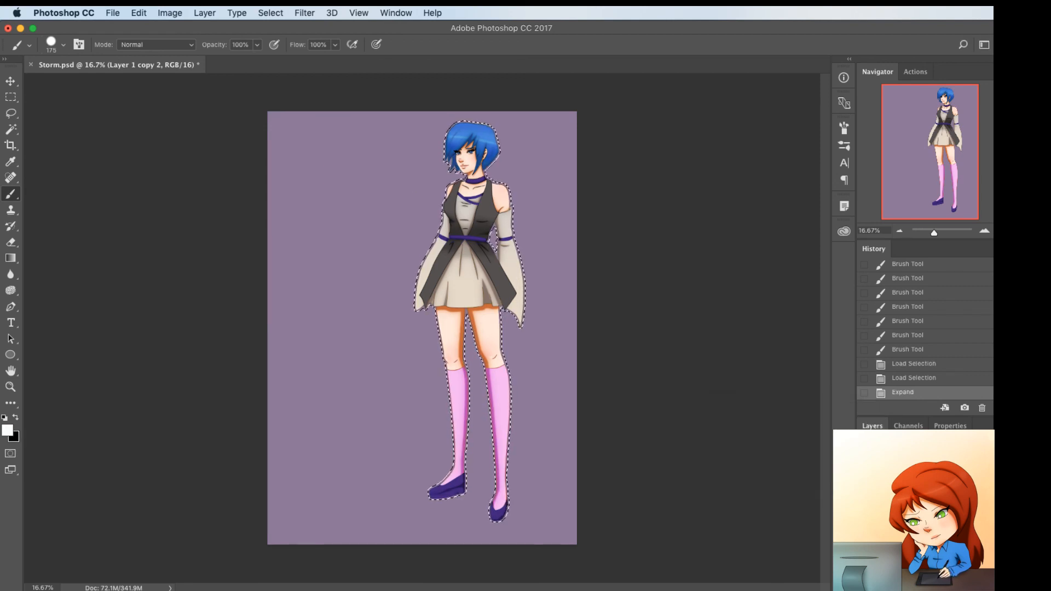
key("super+shift+n")
key("Return")
key("super+BackSpace")
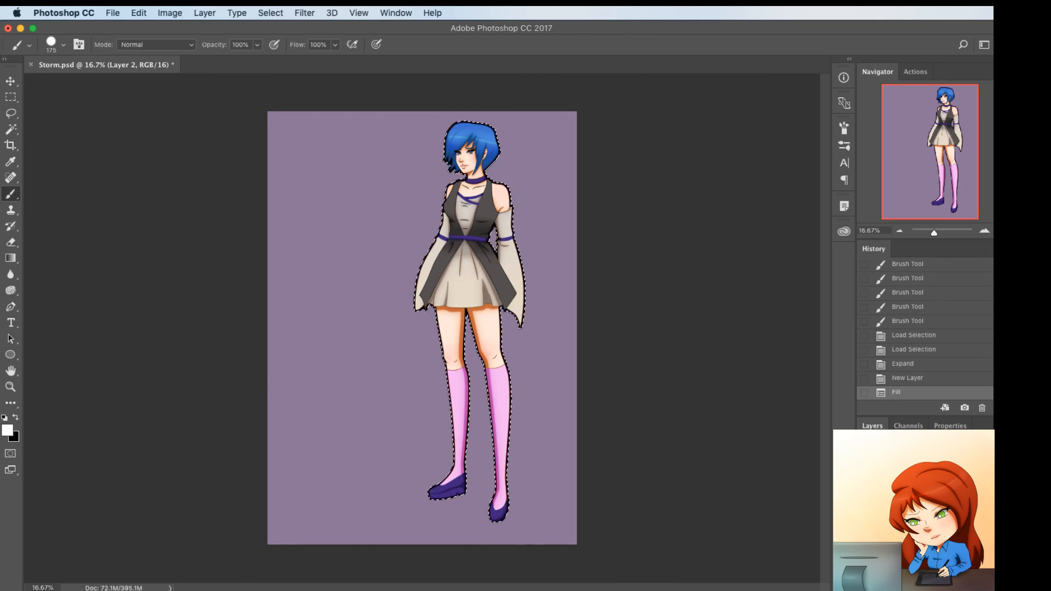
Invert the black silhouette fill to white for a white border around the figure, and clear the selection
key("super+d")
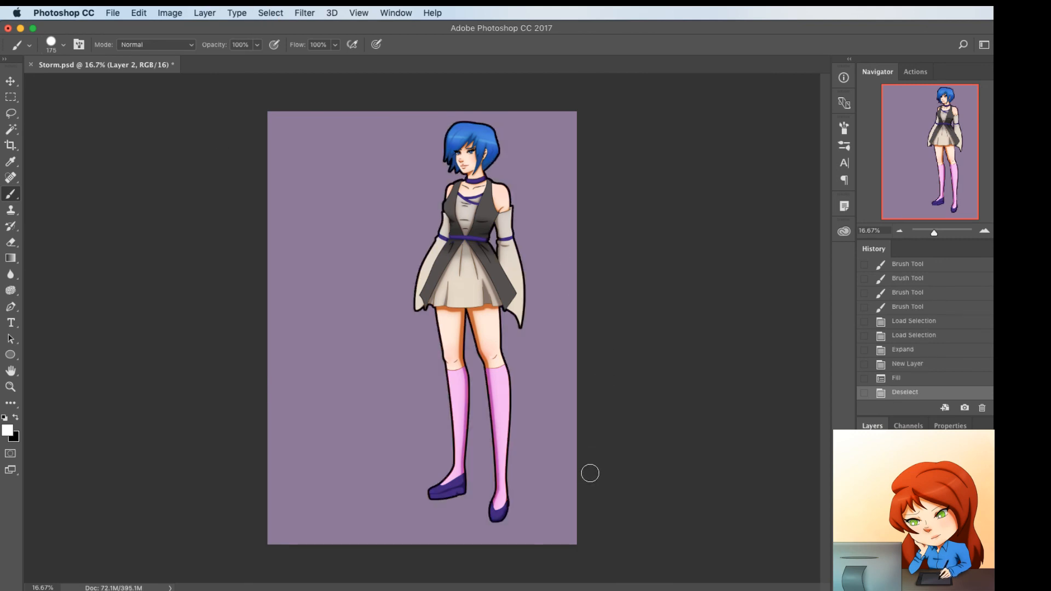
key("super+z")
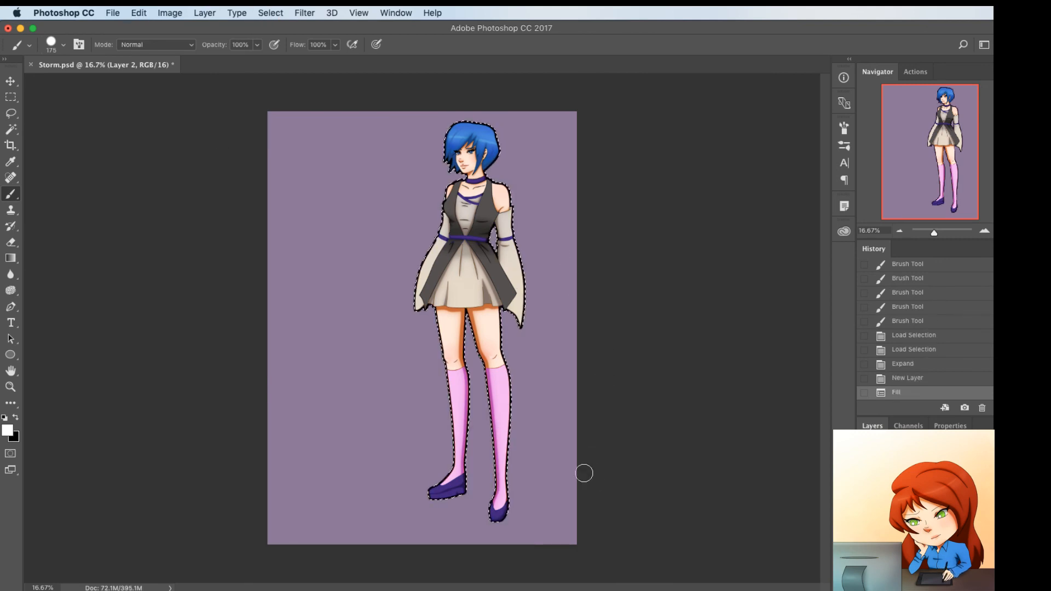
key("super+i")
key("super+d")
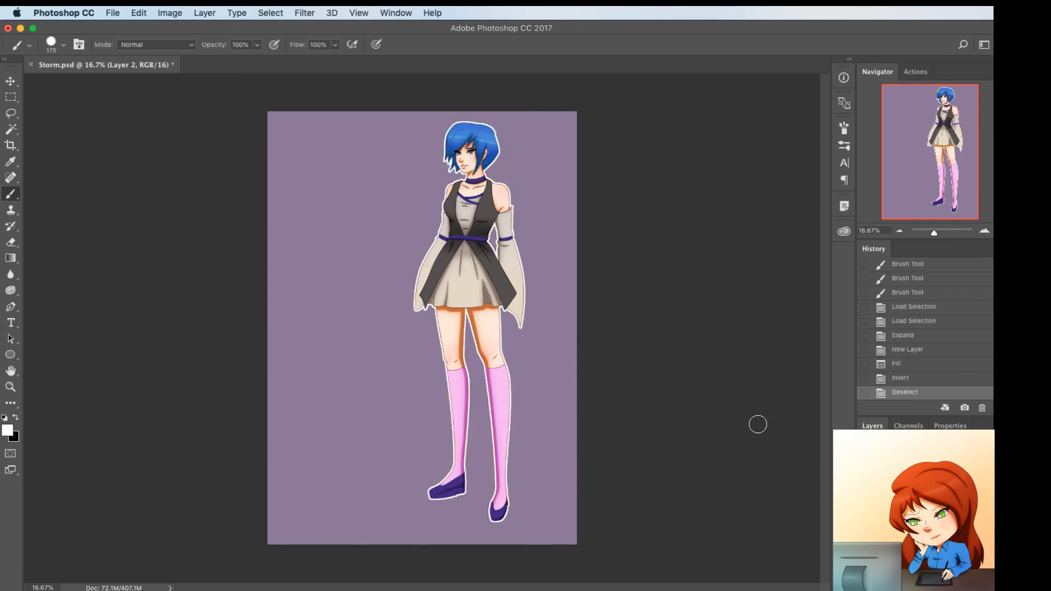
Load the white silhouette as a selection and feather its edges
left_click(893, 495, "super")
key("w")
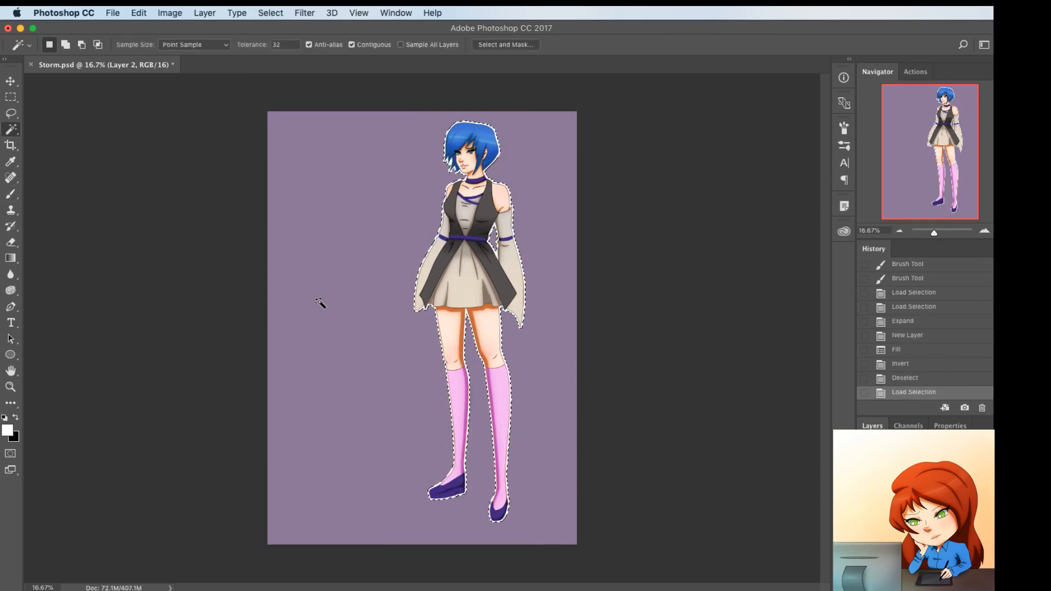
right_click(341, 299)
left_click(383, 473)
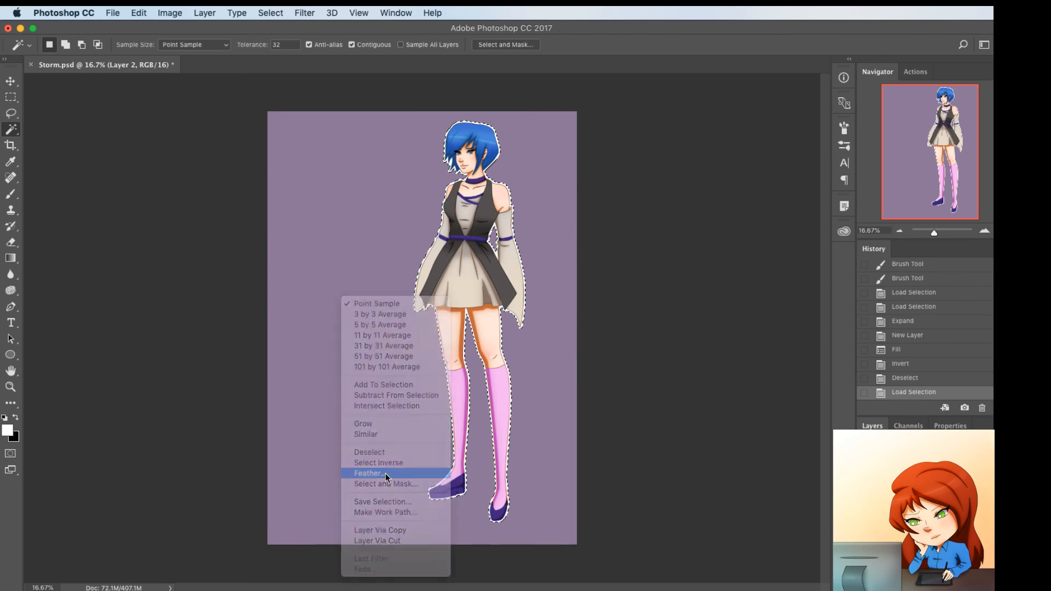
key("Return")
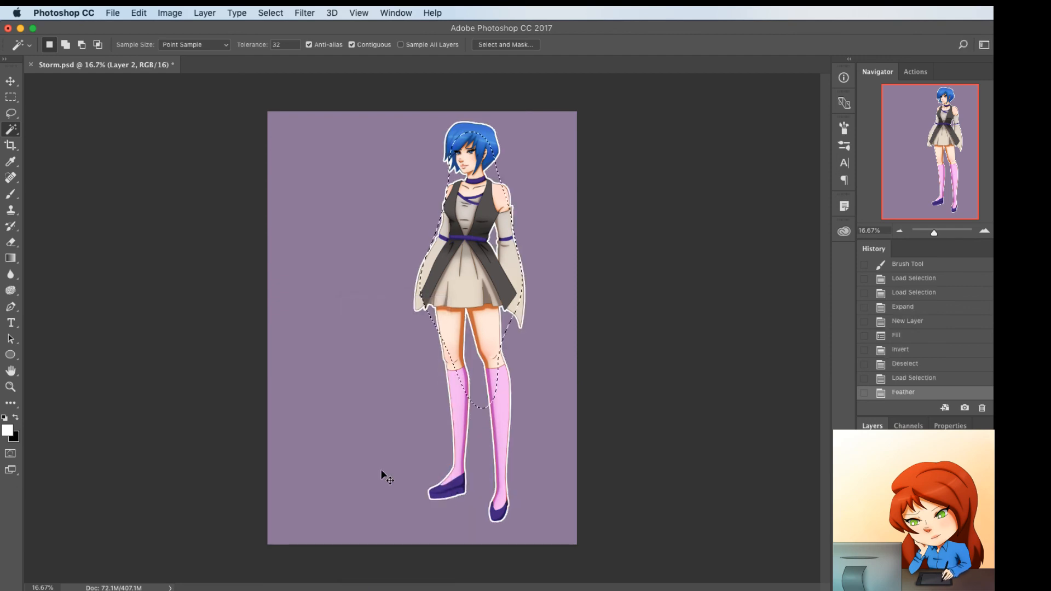
Fill the feathered selection with white as a glow around the figure, clear the selection, and reduce the layer's opacity
key("super+BackSpace")
key("super+z")
key("x")
key("super+BackSpace")
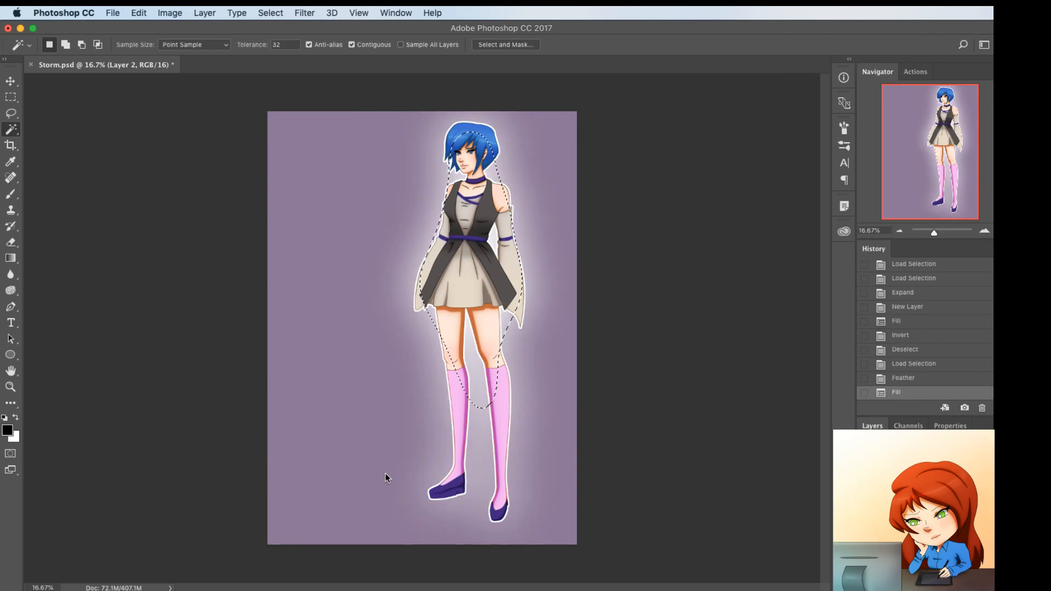
key("super+d")
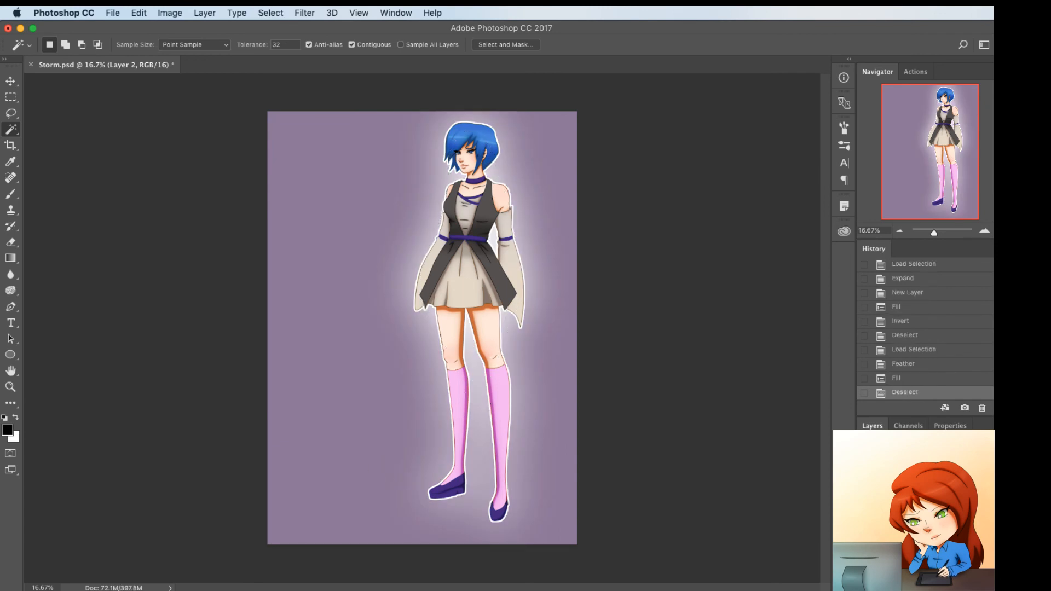
key("5")
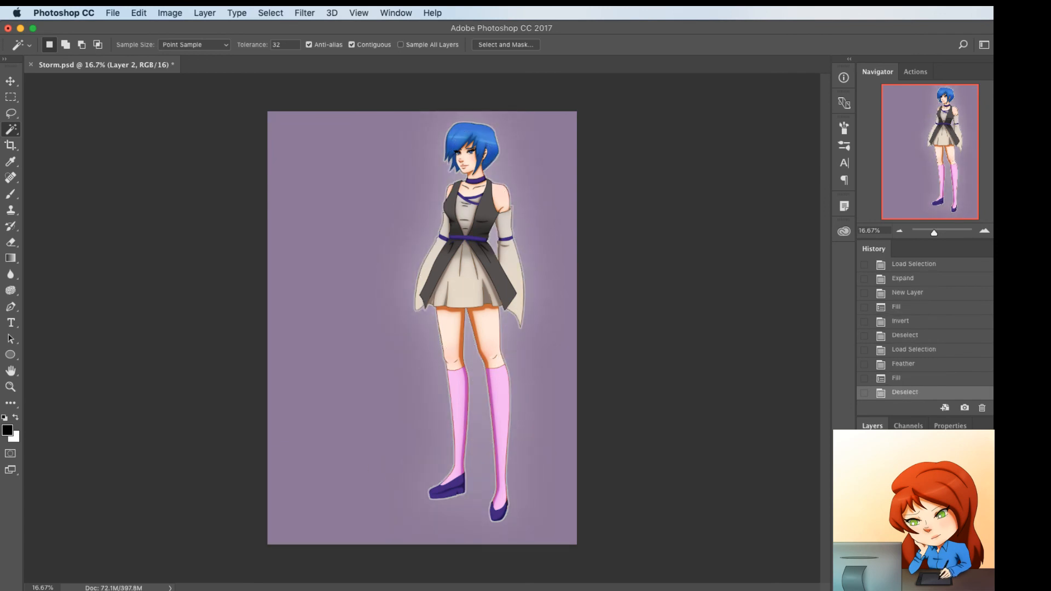
left_click_drag(943, 469, 957, 470)
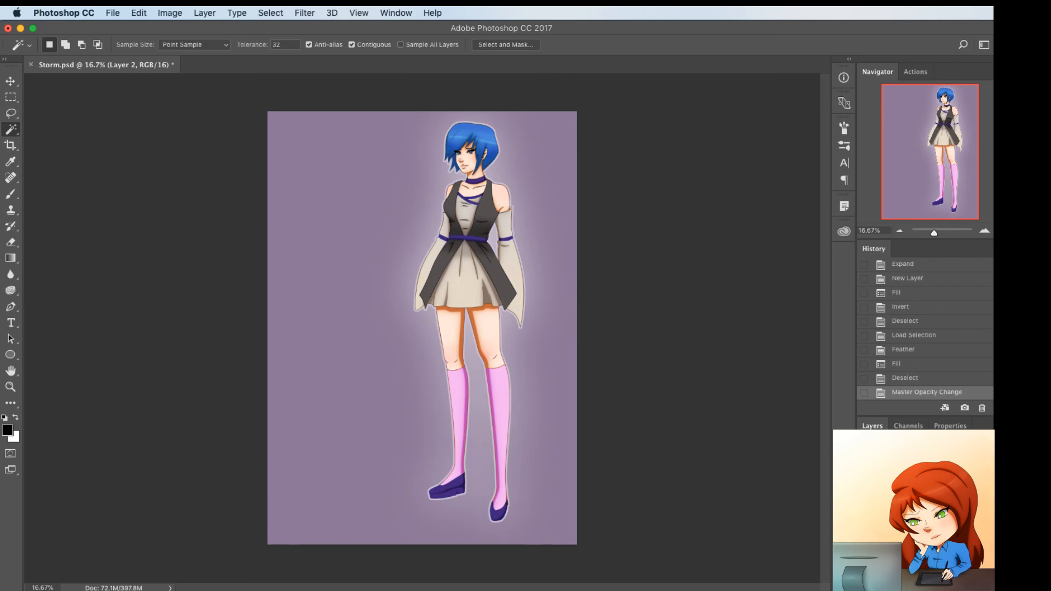
Create a new layer named Overlay
key("super+shift+n")
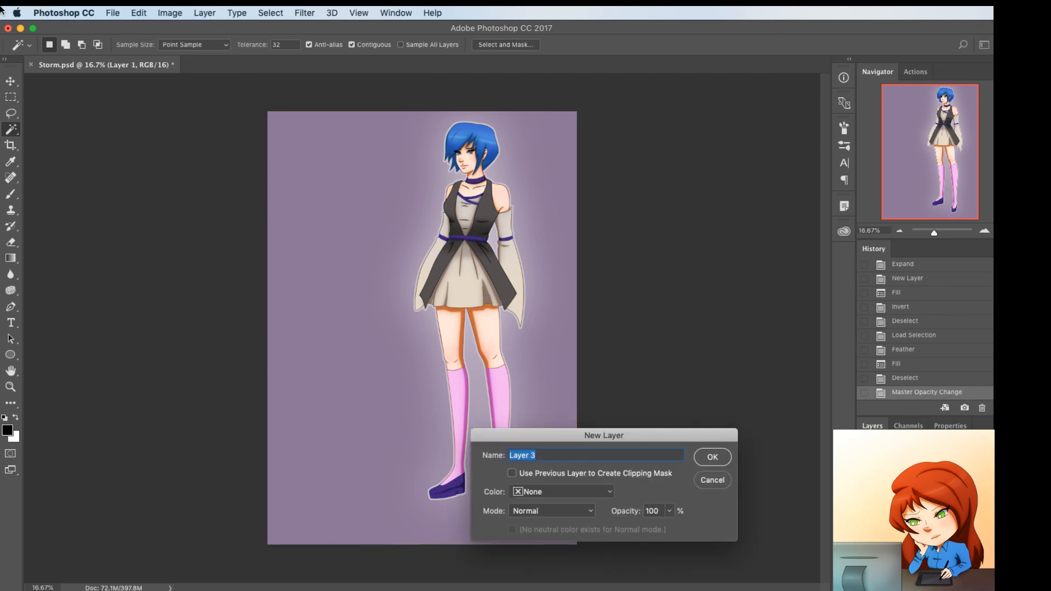
type("Overlay")
key("Return")
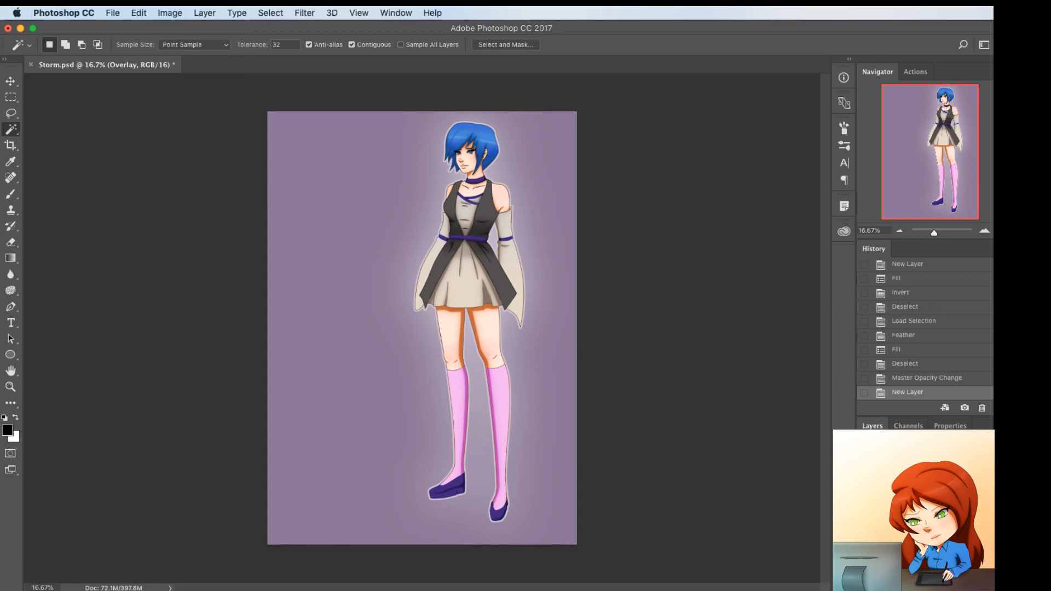
Set the Gradient tool to the Foreground to Transparent preset
key("g")
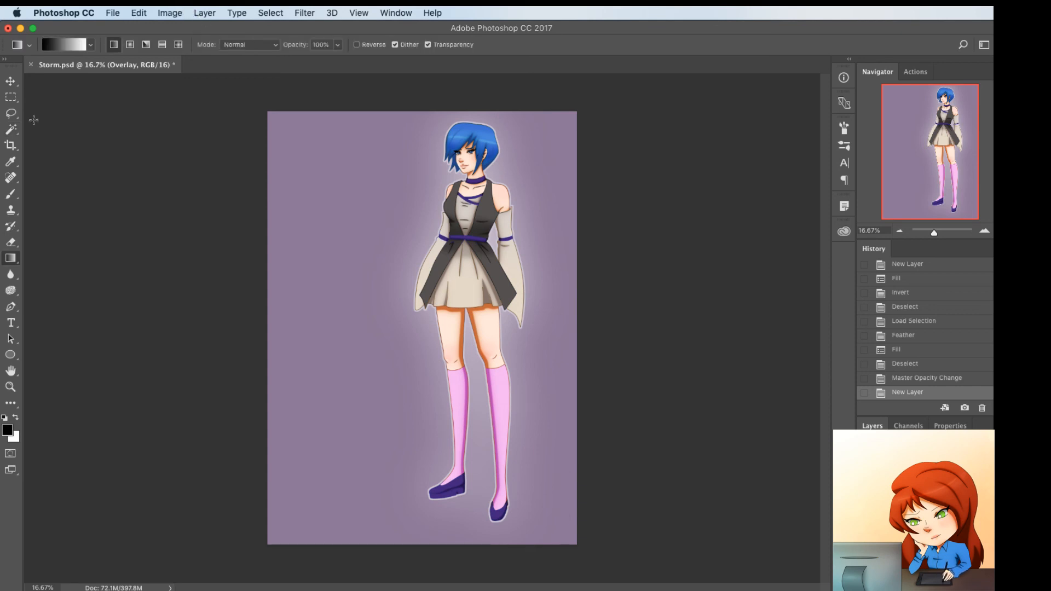
left_click(82, 44)
left_click(693, 338)
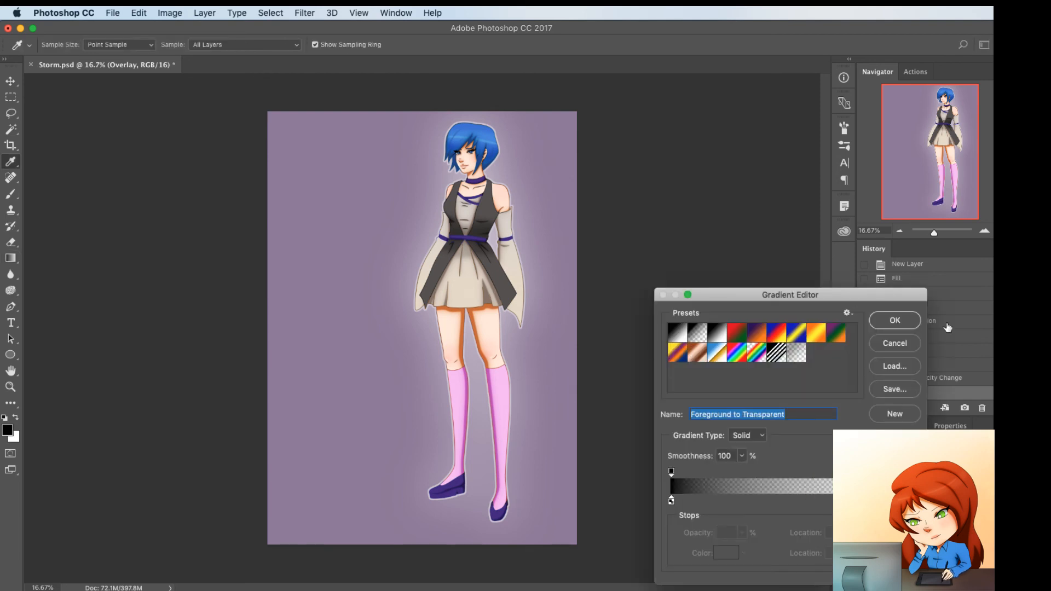
left_click(894, 321)
Try a dark red (#6f0404) gradient from the canvas's upper-left corner toward the figure, and undo it
left_click(7, 431)
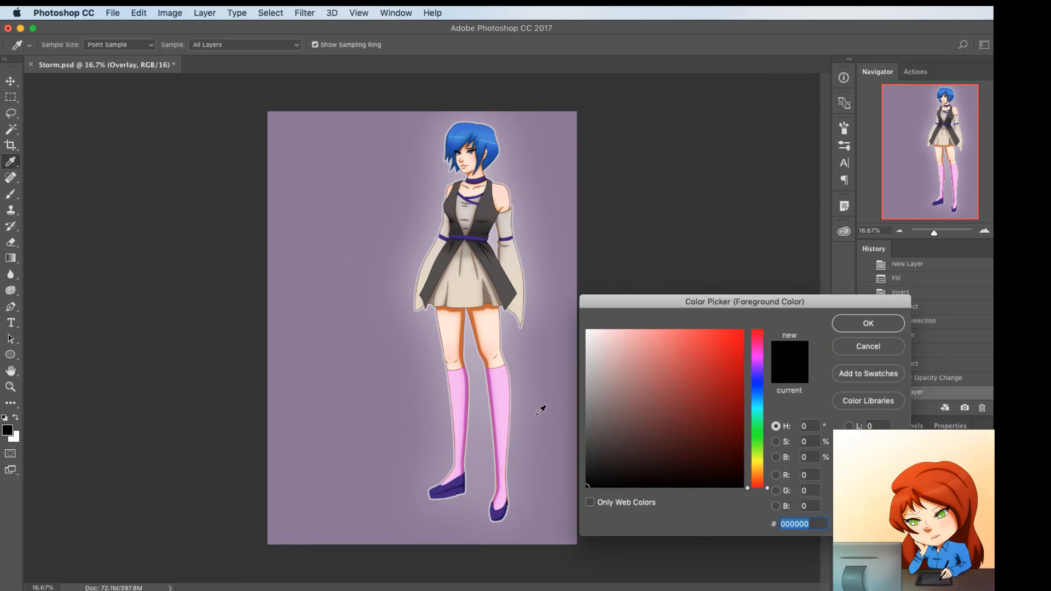
left_click(722, 424)
left_click(867, 323)
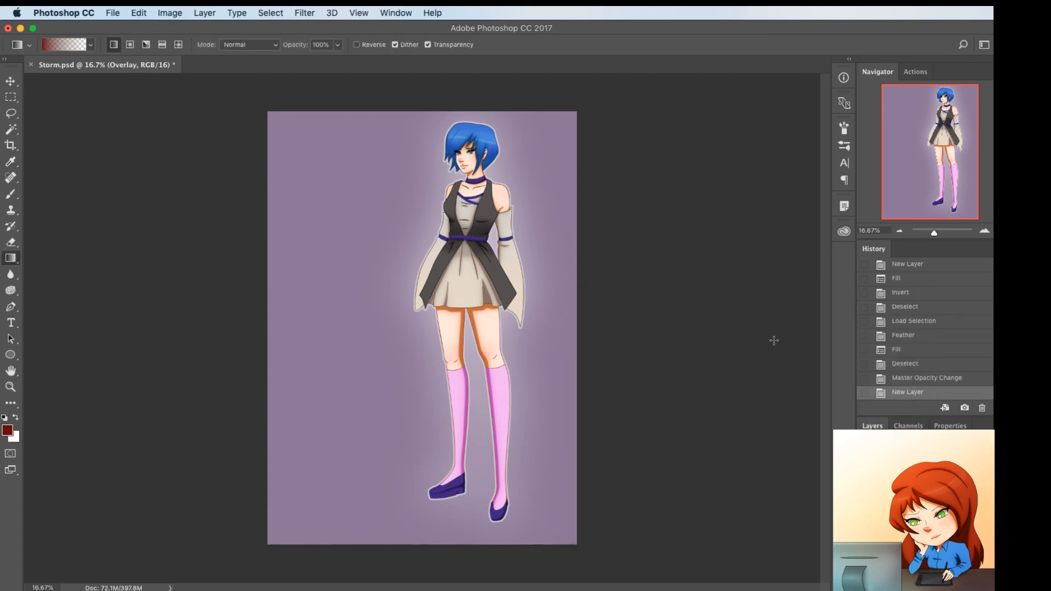
left_click_drag(248, 97, 508, 300)
key("super+z")
Change the Overlay layer's blending mode, then try the dark red gradient from the canvas's lower-right corner and undo it
left_click(888, 541)
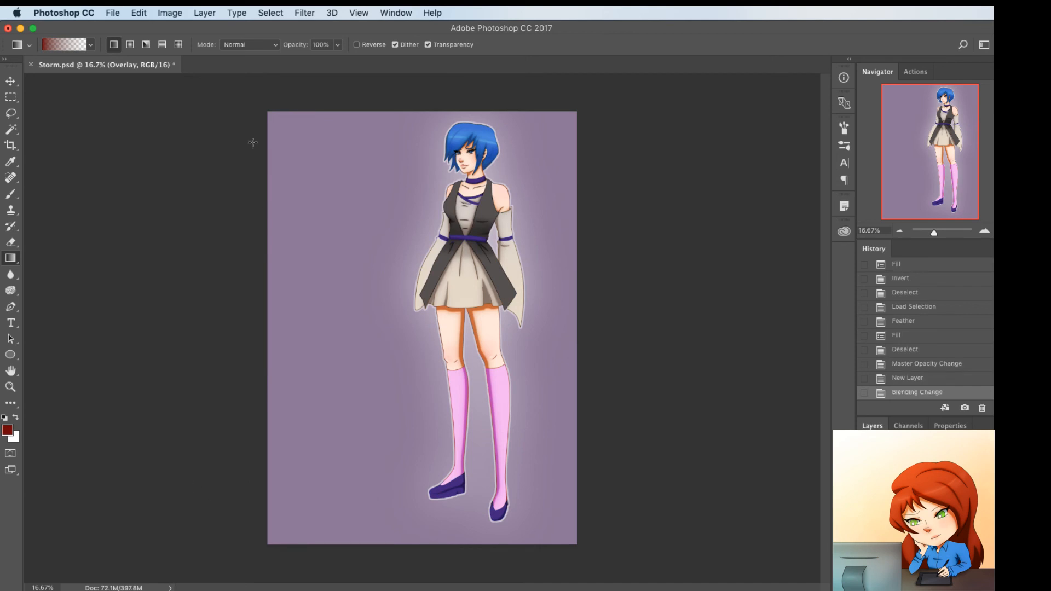
left_click_drag(590, 552, 336, 183)
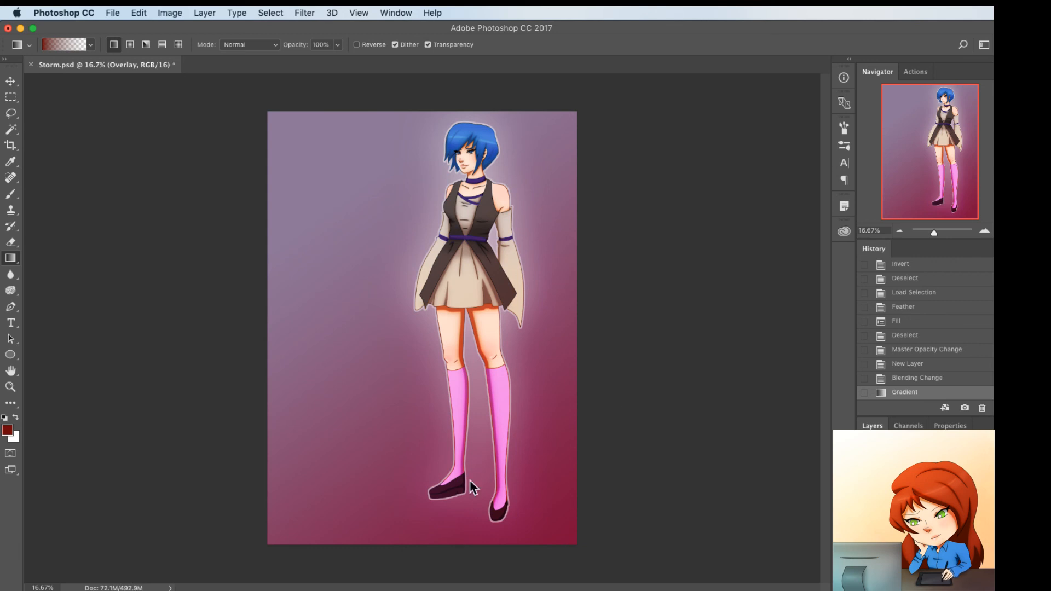
key("super+z")
Set the foreground to dark blue (#04116f) and draw a gradient from the canvas's lower-right corner toward the upper left
left_click(7, 432)
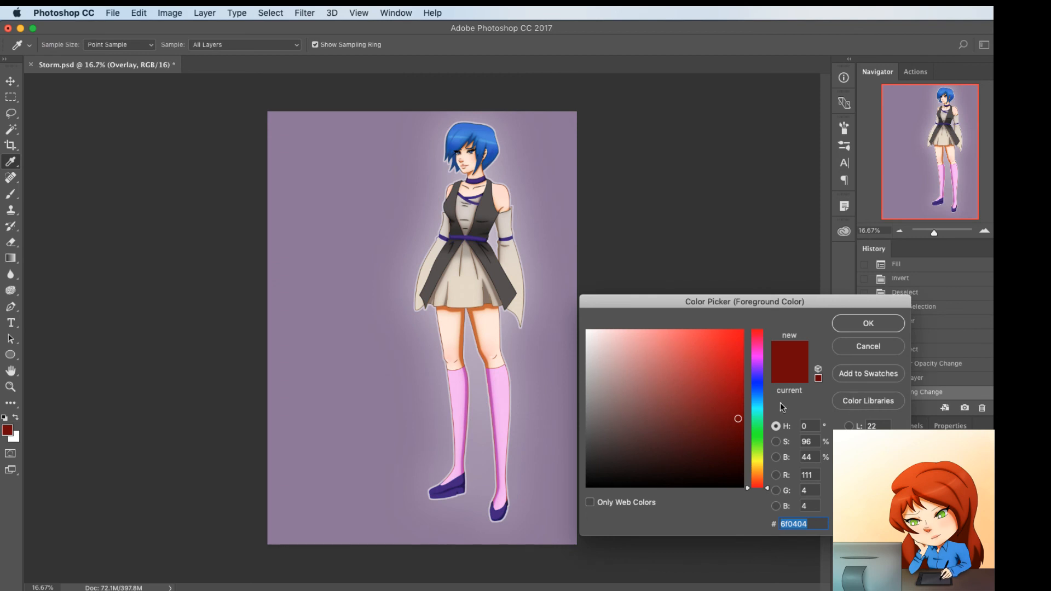
left_click(755, 387)
left_click(867, 323)
key("g")
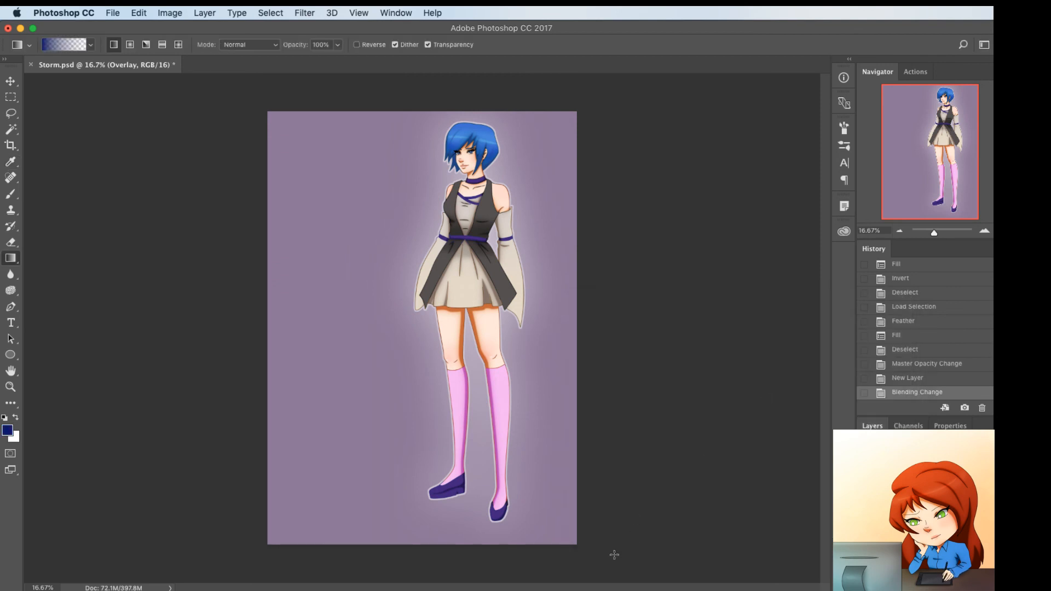
left_click_drag(614, 554, 268, 255)
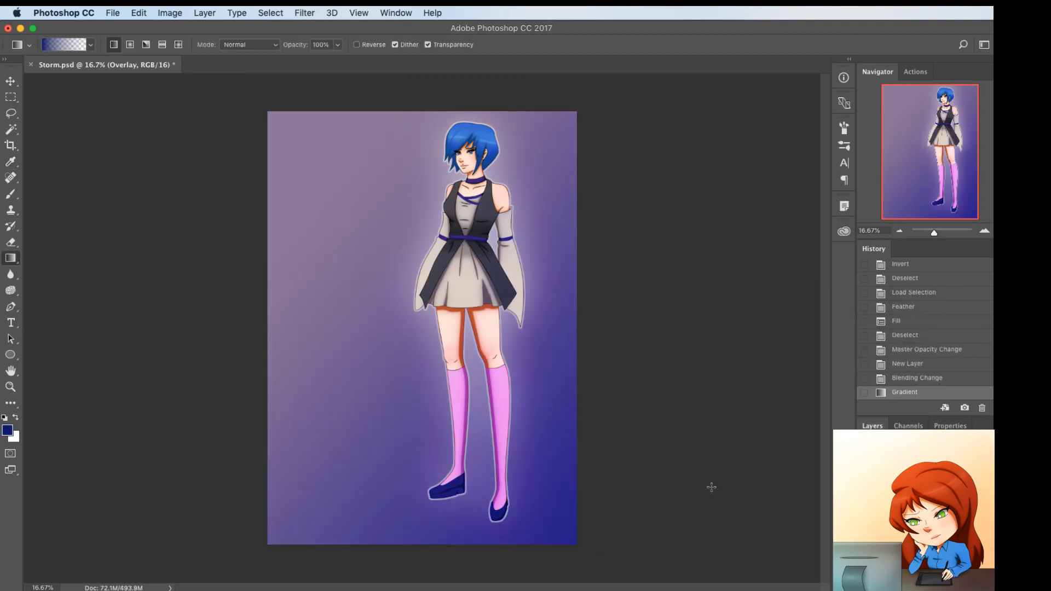
Set the foreground to pale yellow, draw a gradient from the canvas's upper-left corner toward the lower right, and lower the Overlay layer's opacity
left_click(8, 432)
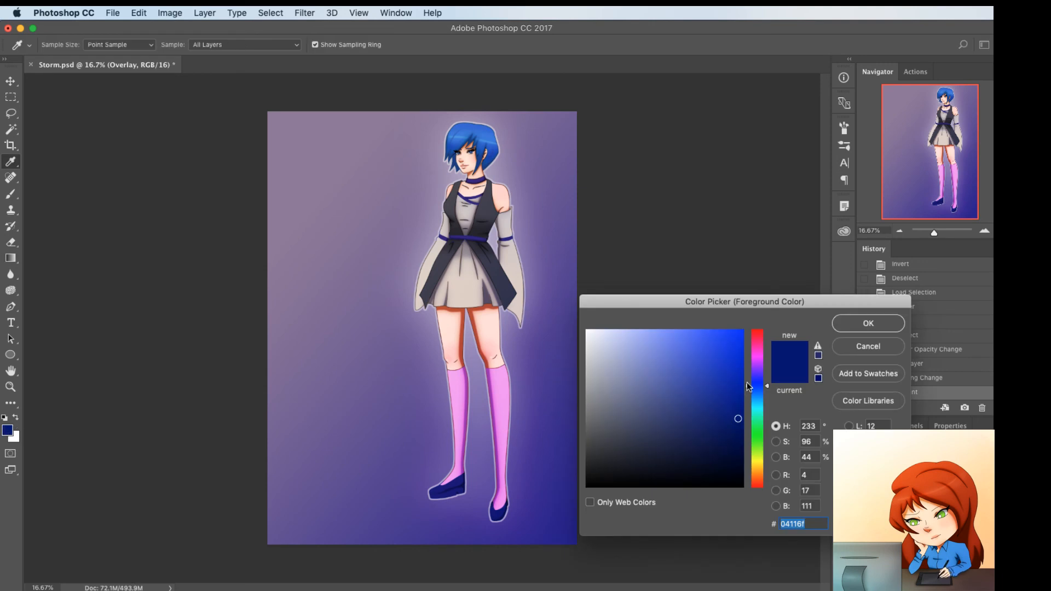
left_click_drag(755, 356, 756, 464)
left_click_drag(651, 340, 641, 339)
left_click(892, 327)
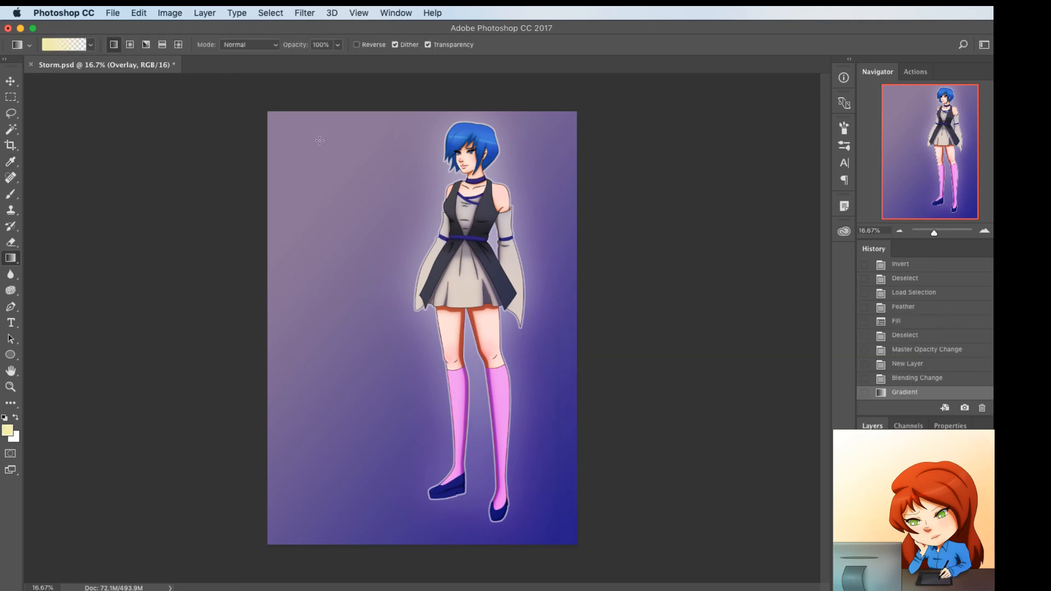
left_click_drag(254, 112, 538, 361)
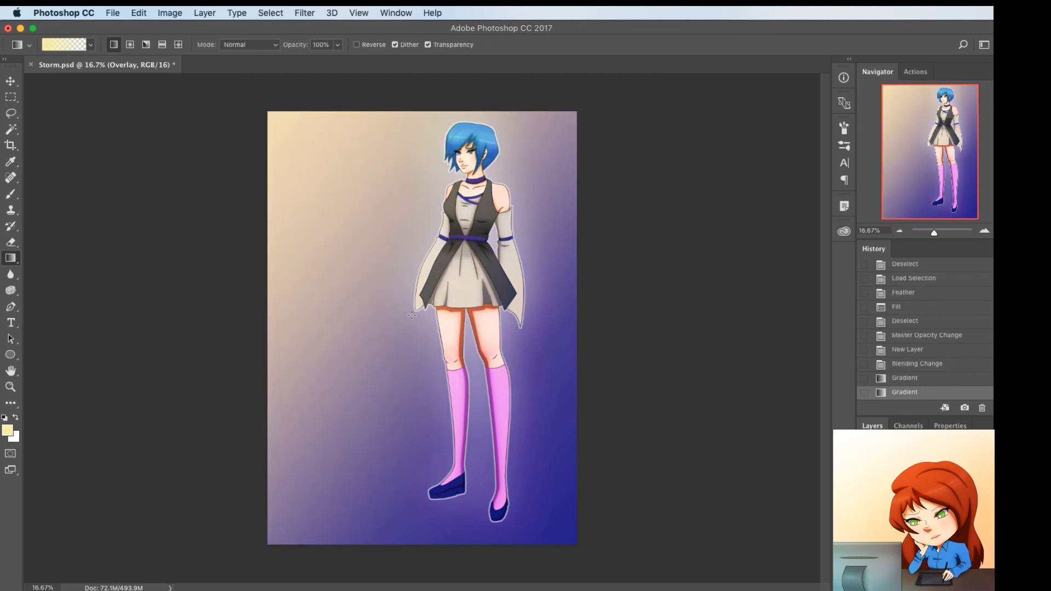
key("super+z")
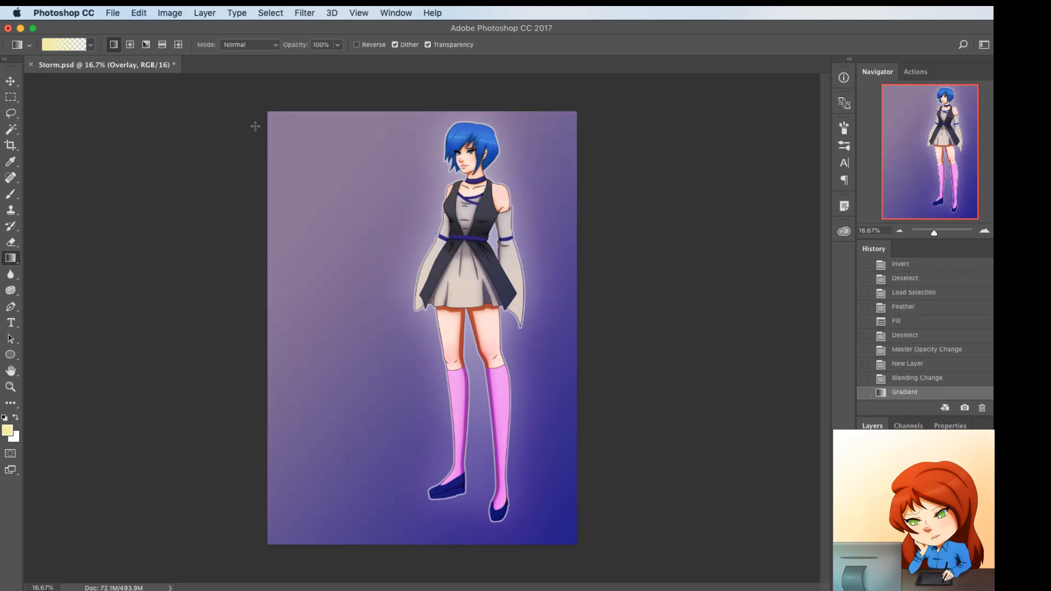
left_click_drag(241, 104, 541, 393)
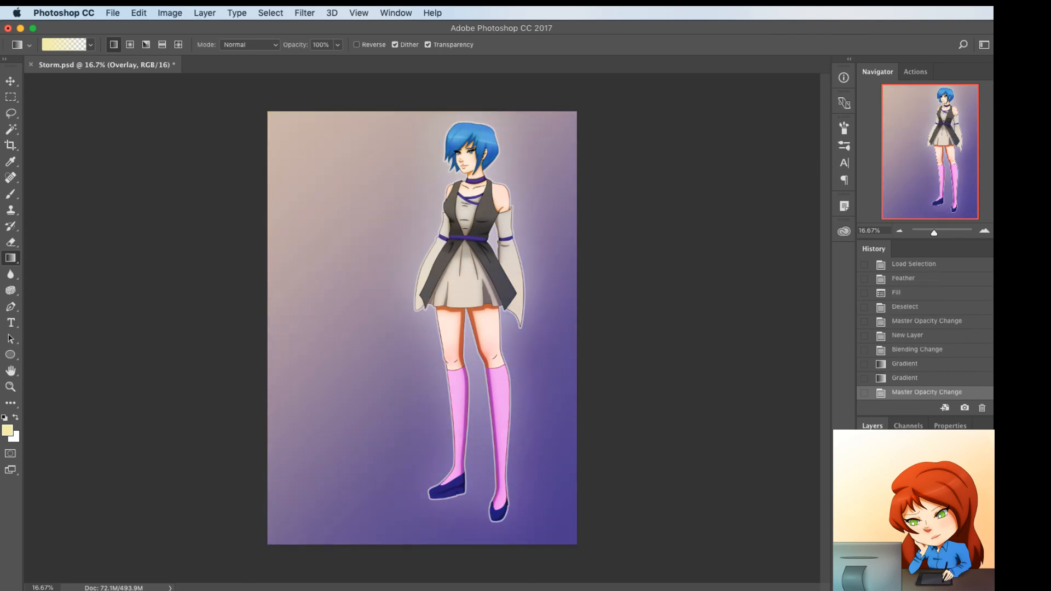
Group the character's layers, duplicate the group, and merge the duplicate into a single layer
left_click(925, 508)
left_click(925, 528)
left_click(925, 492, "shift")
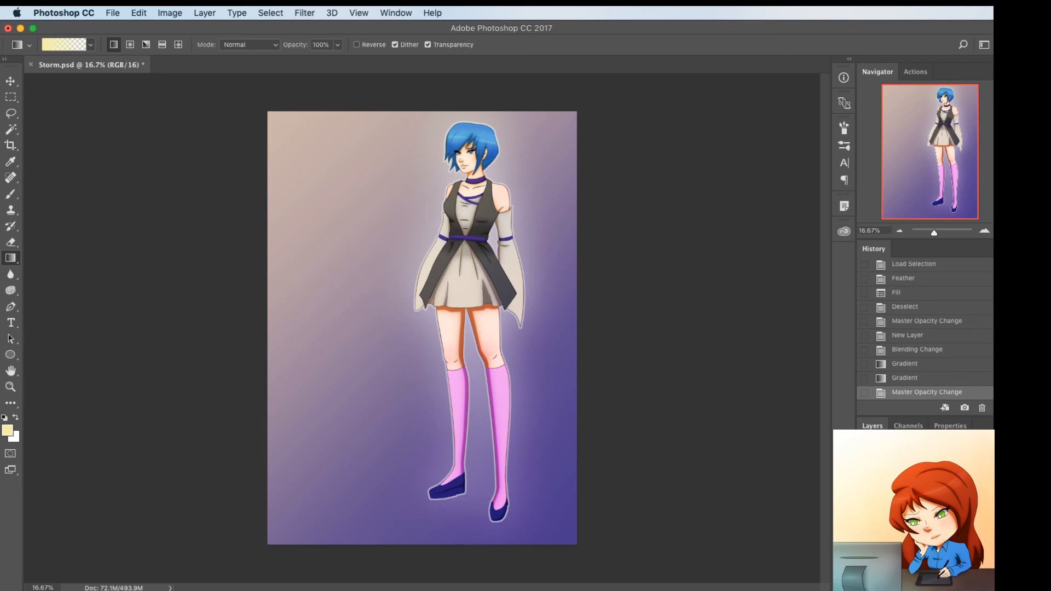
key("super+g")
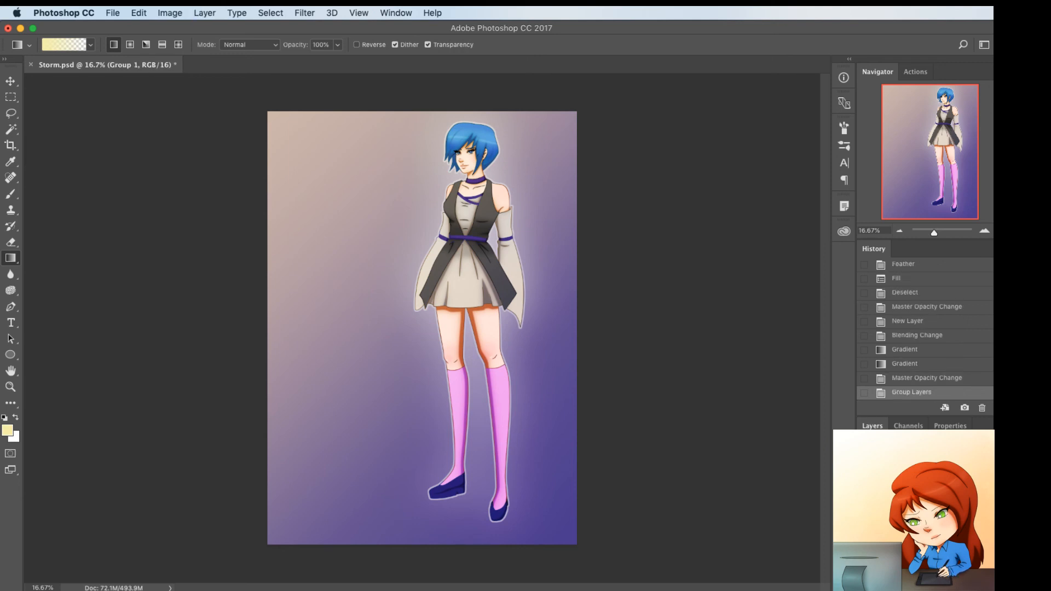
key("super+j")
key("super+e")
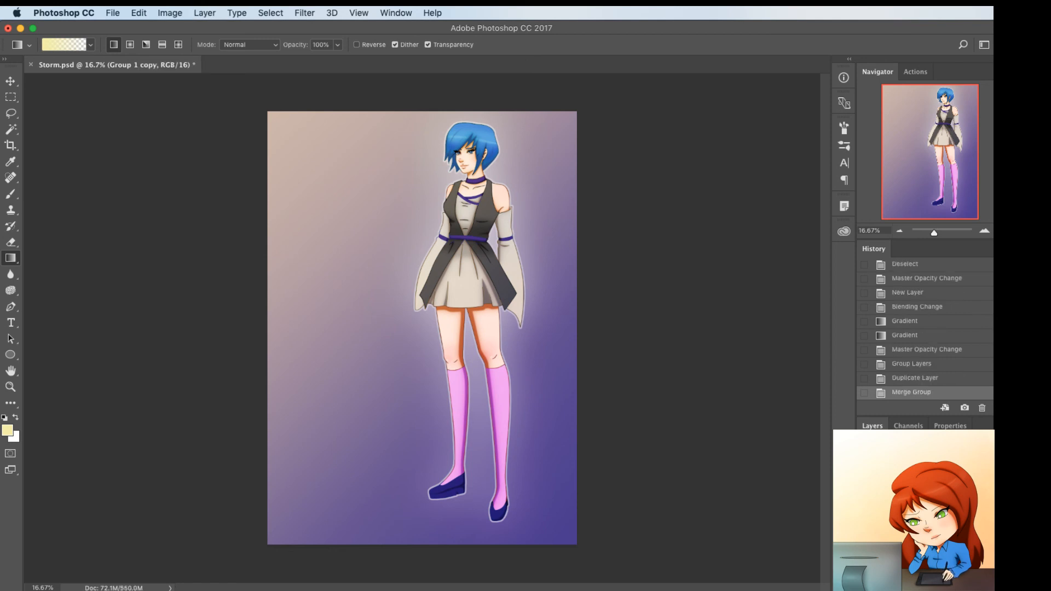
Flip the merged character copy vertically and position it beneath the feet as a reflection
key("super+t")
right_click(470, 278)
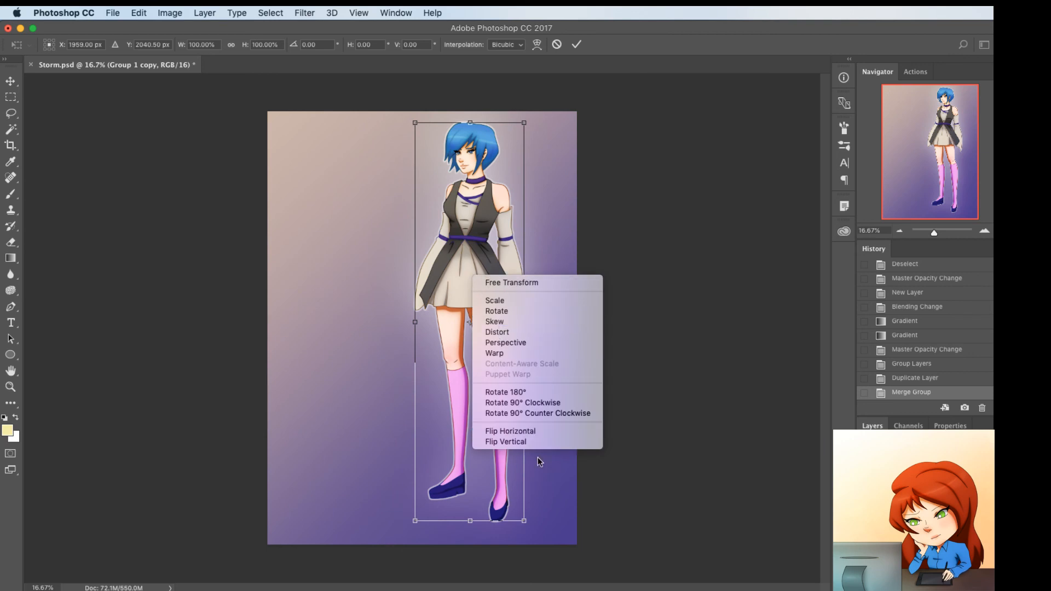
left_click(533, 441)
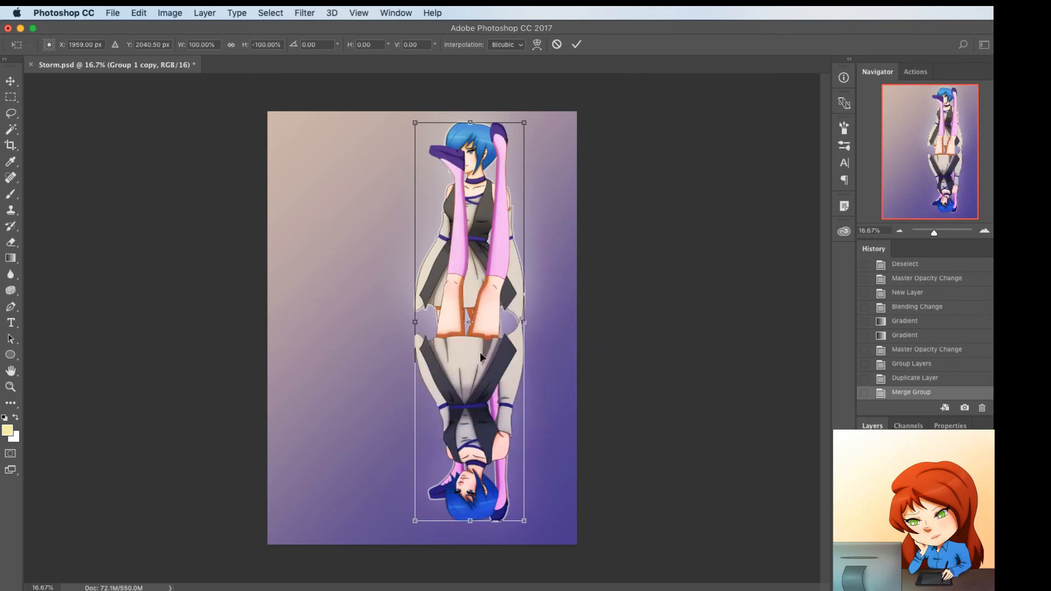
left_click_drag(496, 220, 496, 566)
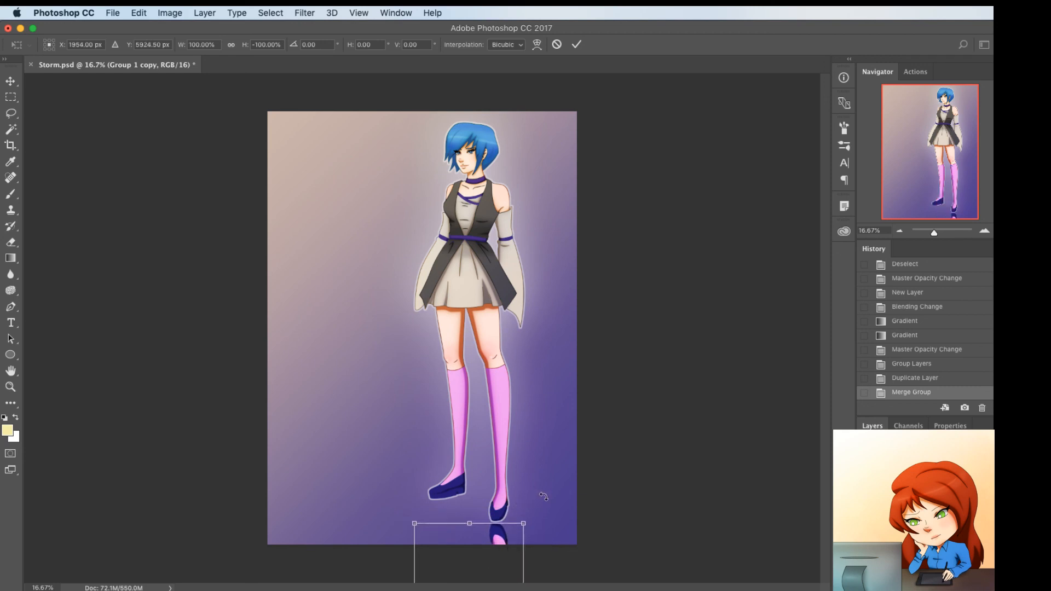
left_click_drag(568, 477, 528, 527)
key("super+z")
key("Return")
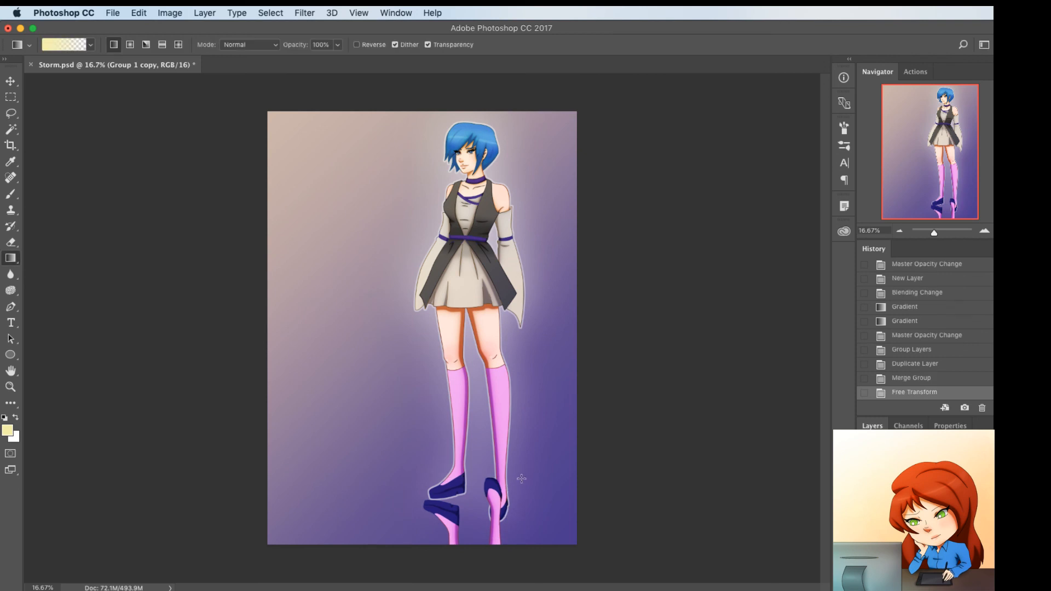
Lasso the reflected leg overlapping the lower shoe and move it down to sit directly beneath that shoe
key("l")
mouse_move(518, 447)
left_mouse_down()
mouse_move(470, 503)
mouse_move(526, 543)
mouse_move(517, 387)
left_mouse_up()
key("ctrl+t")
left_click_drag(510, 469, 514, 517)
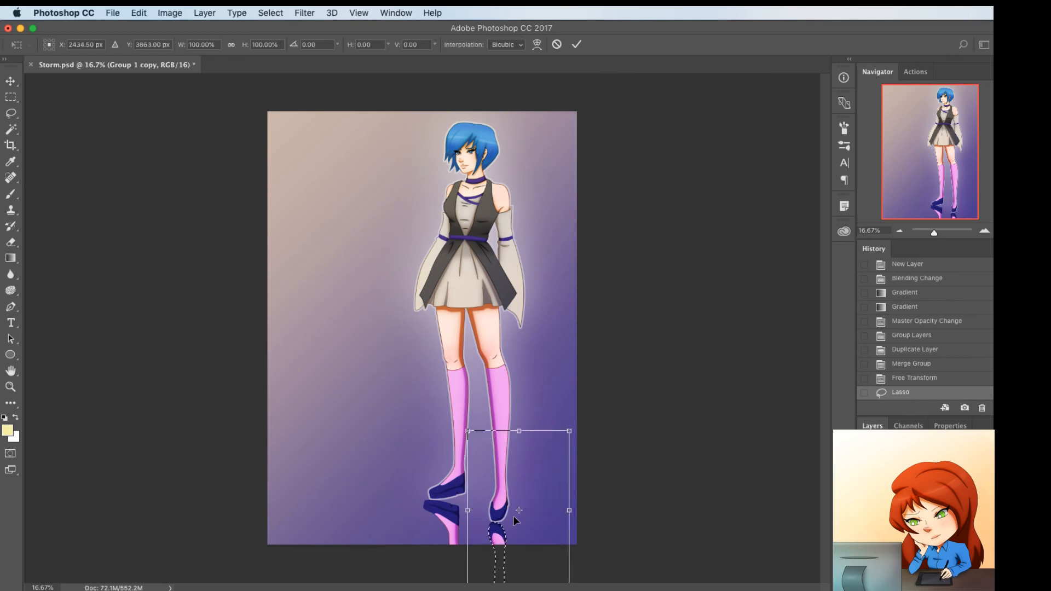
key("Return")
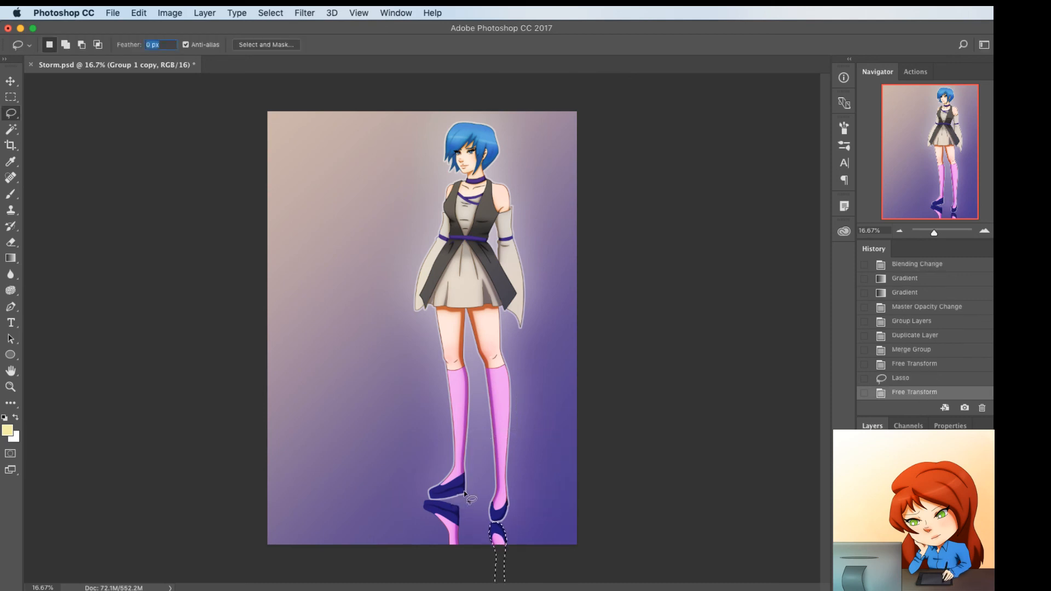
Lasso the other reflected leg and shift it to line up beneath the higher shoe
mouse_move(464, 491)
left_mouse_down()
mouse_move(464, 562)
mouse_move(405, 498)
mouse_move(448, 490)
mouse_move(449, 518)
left_mouse_up()
key("super+t")
key("Return")
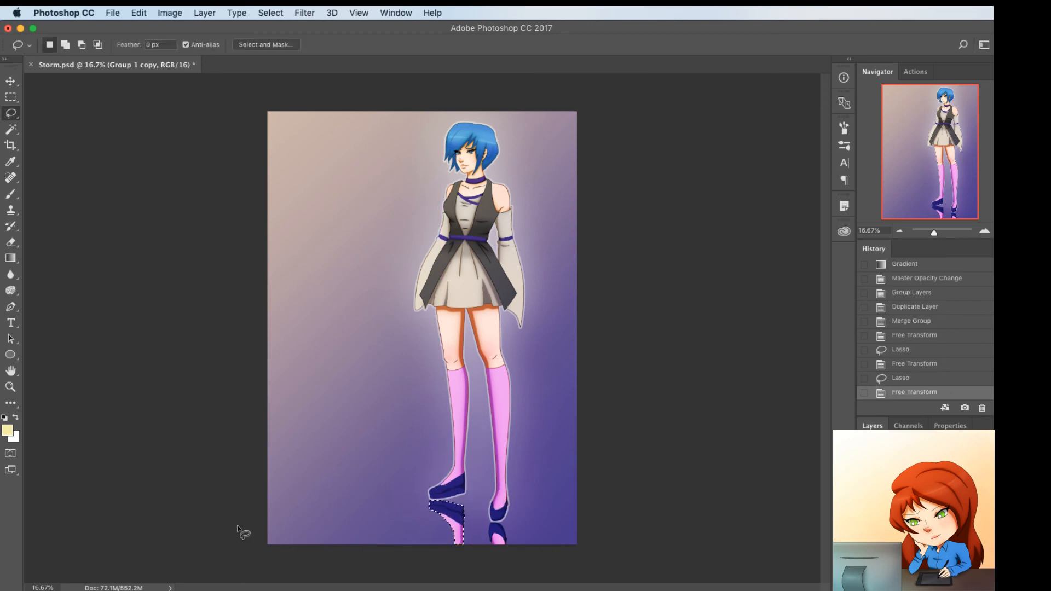
Clear the selection and set the reflection layer's opacity to 50%
key("super+d")
key("r")
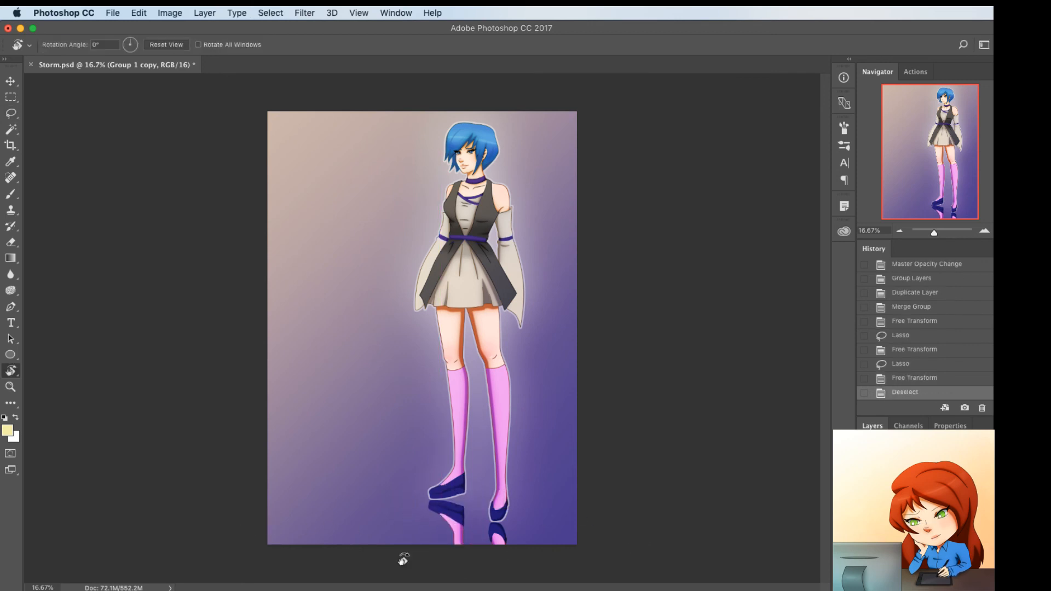
key("5")
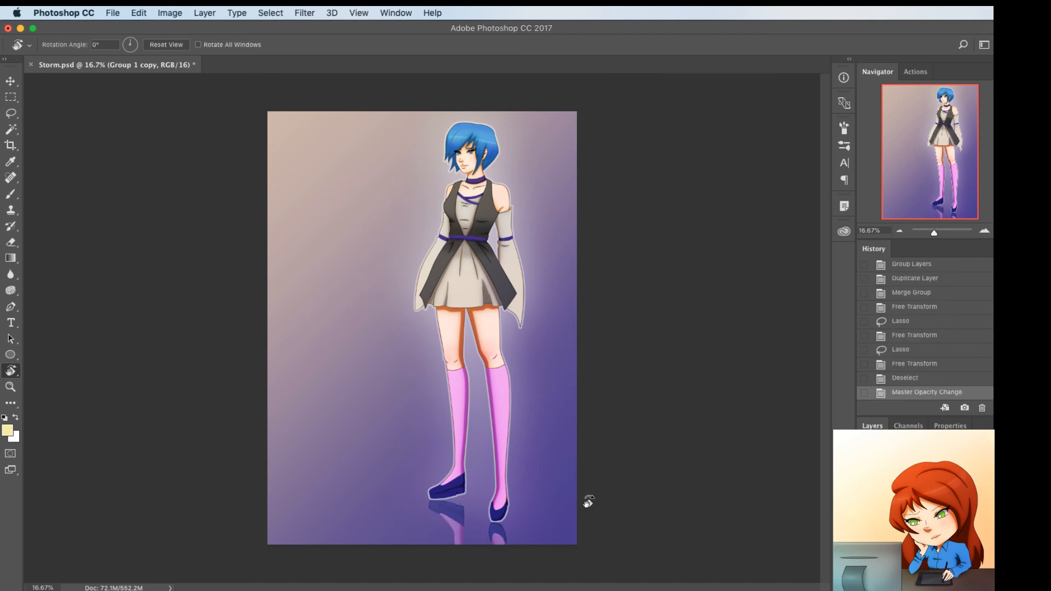
Set up the Eraser with a 250 px brush and 28% opacity for fading the reflection
key("e")
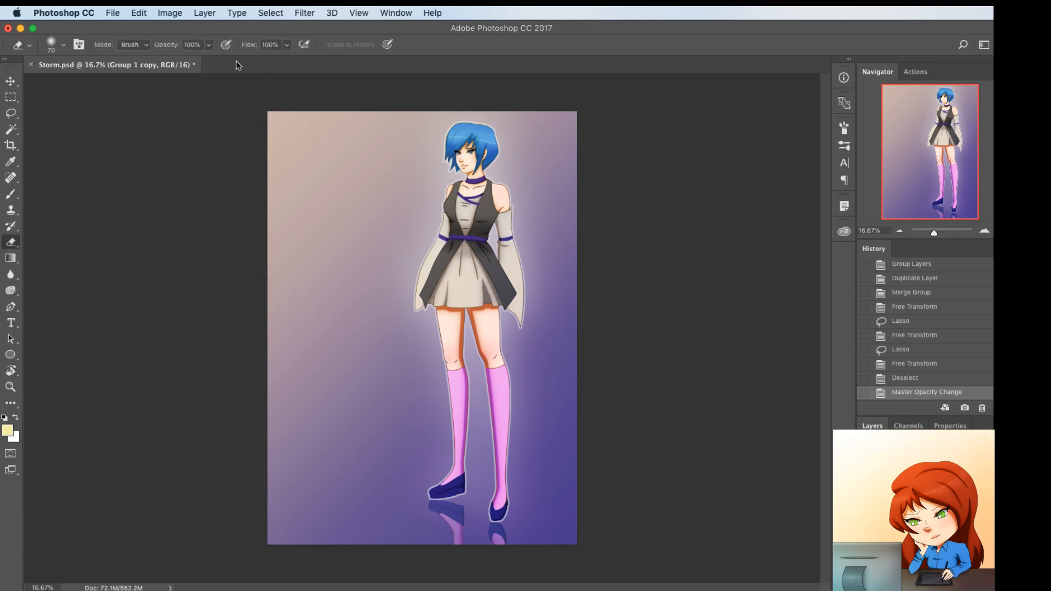
left_click(208, 47)
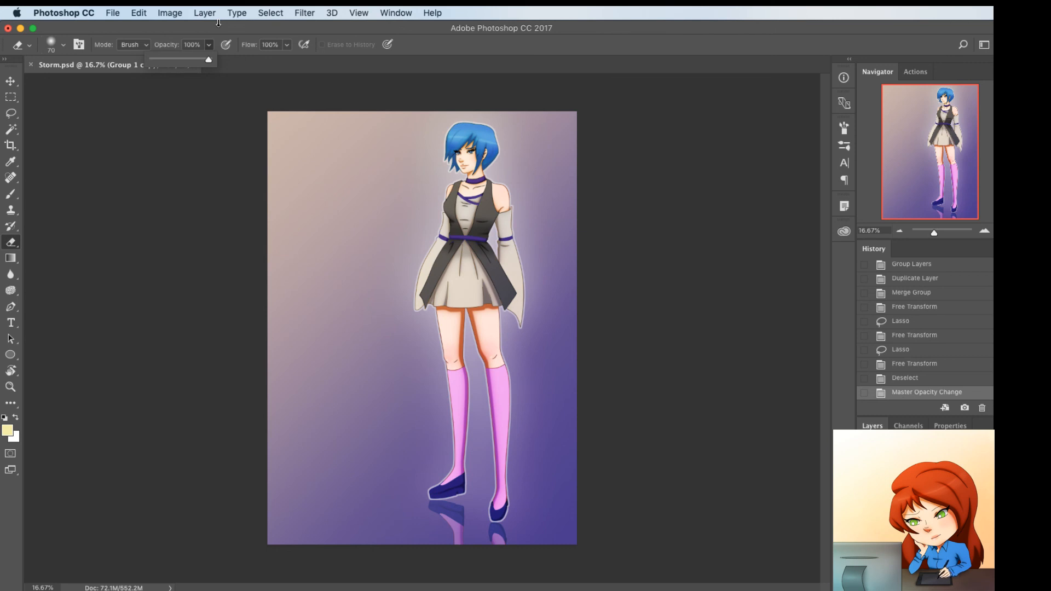
left_click(219, 23)
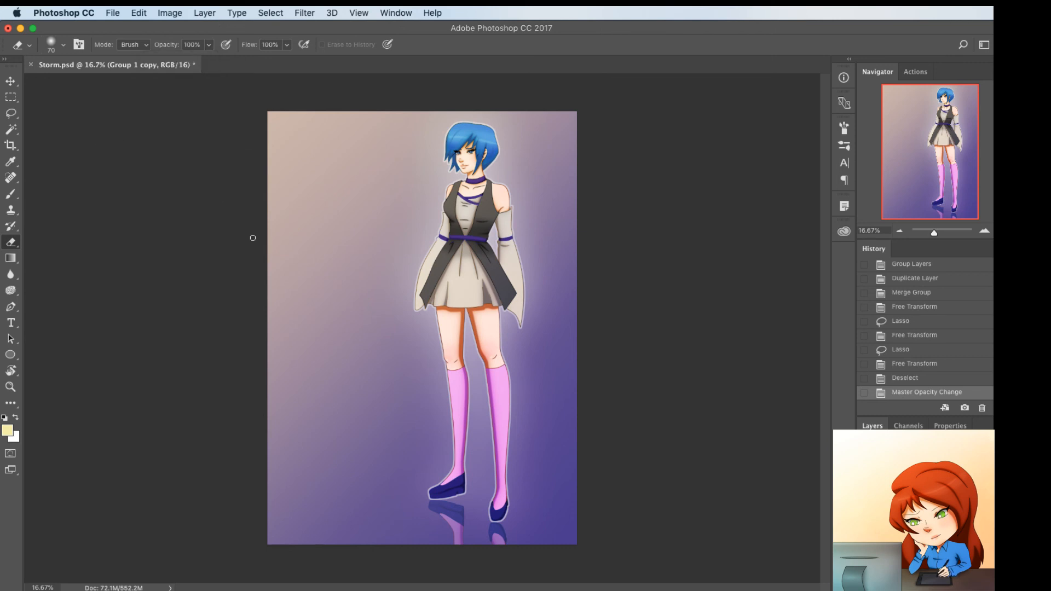
key("]")
key("]")
key("]")
key("]")
key("]")
key("]")
key("]")
key("]")
left_click(209, 45)
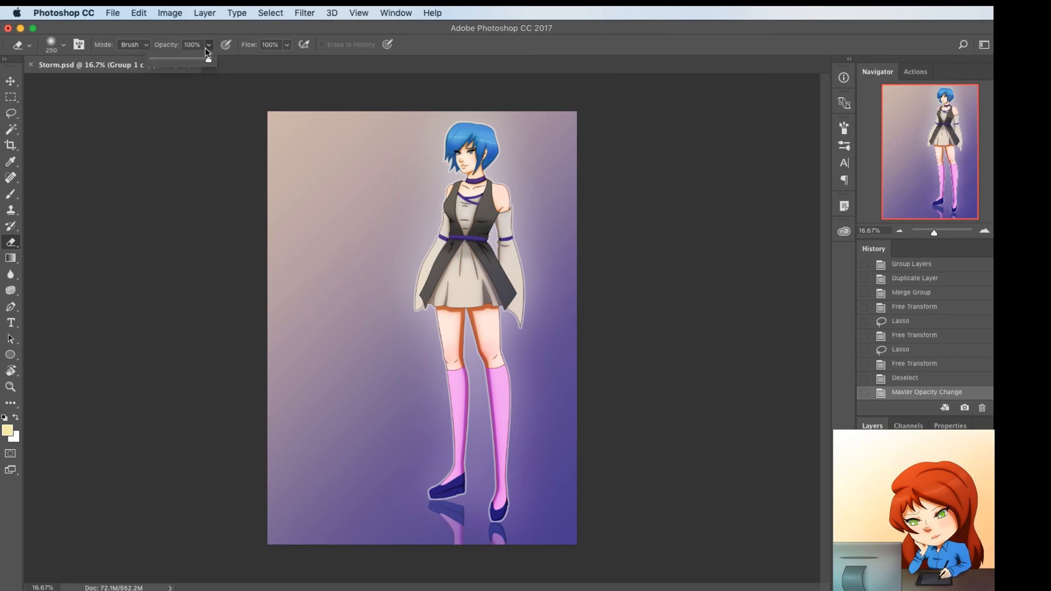
left_click(167, 57)
left_click_drag(166, 57, 167, 58)
Fade the leg reflections with repeated eraser strokes along the lower edge of the artwork
left_click(459, 536)
mouse_move(585, 556)
left_mouse_down()
mouse_move(385, 518)
mouse_move(570, 548)
left_mouse_up()
left_click_drag(431, 549, 574, 542)
mouse_move(464, 507)
left_mouse_down()
mouse_move(455, 517)
mouse_move(550, 547)
left_mouse_up()
mouse_move(360, 536)
left_mouse_down()
mouse_move(535, 546)
mouse_move(517, 545)
left_mouse_up()
left_click_drag(420, 539, 430, 546)
left_click_drag(308, 584, 305, 589)
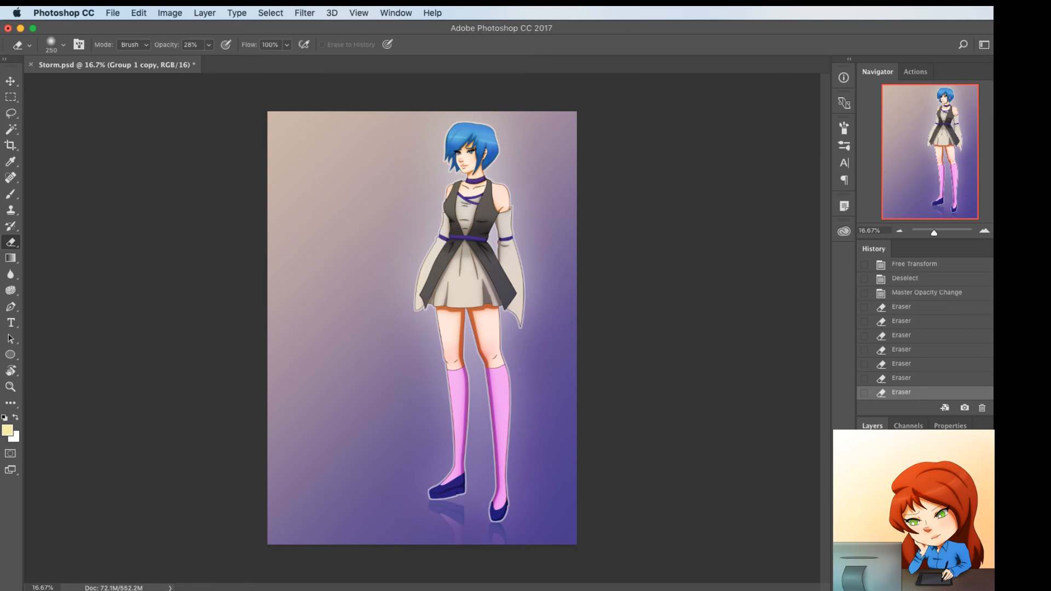
Lasso the reflection beneath the higher shoe and start a free transform on it
key("l")
mouse_move(471, 495)
left_mouse_down()
mouse_move(395, 523)
mouse_move(470, 501)
left_mouse_up()
key("cmd+t")
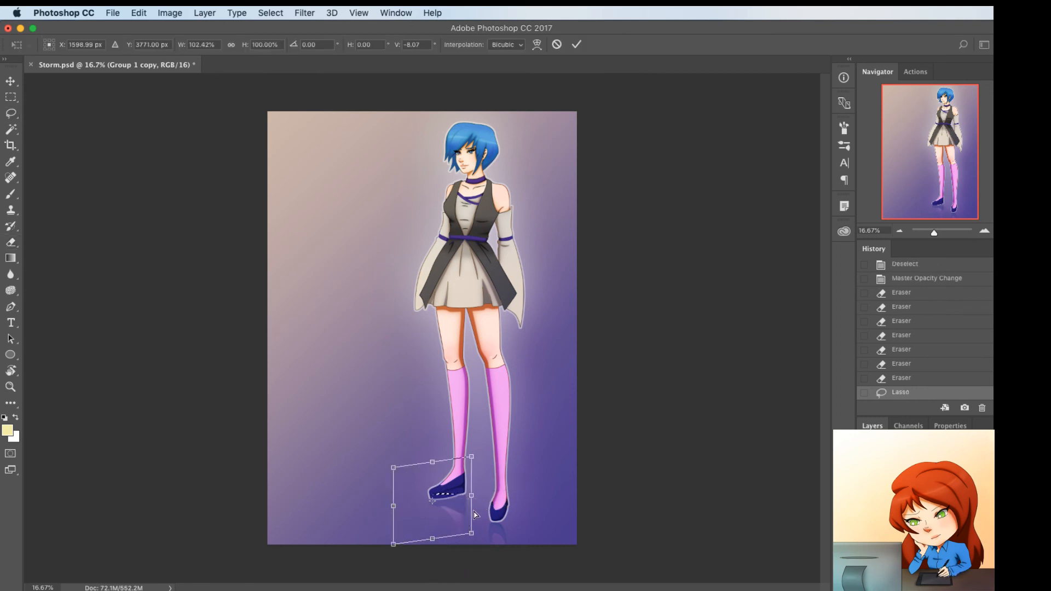
left_click_drag(433, 539, 433, 548)
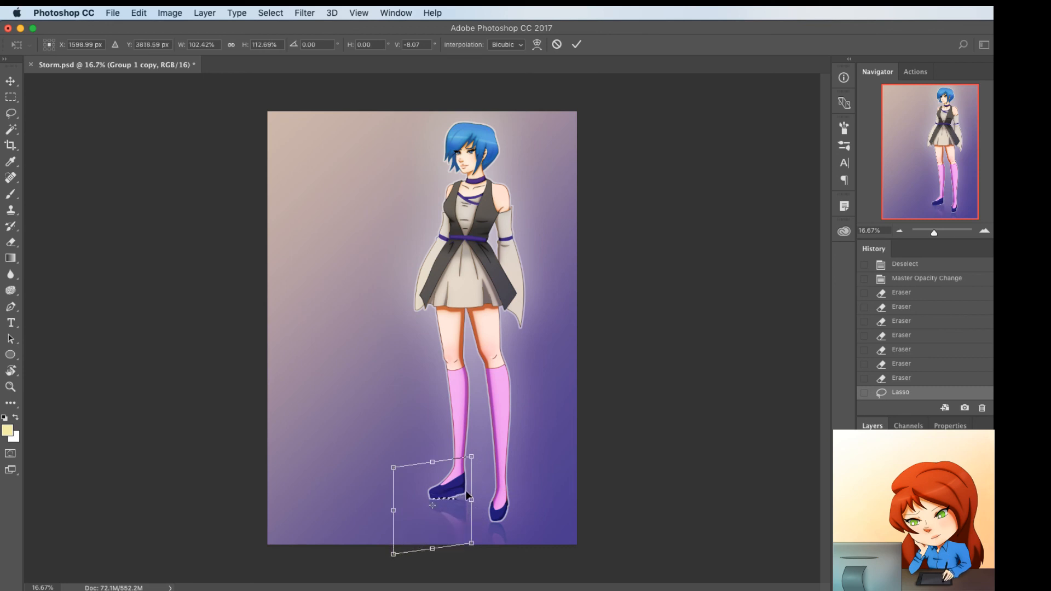
key("cmd+z")
key("cmd+z")
Warp the selected reflection upward so it follows the sole of the higher shoe, keeping the selection active
right_click(450, 510)
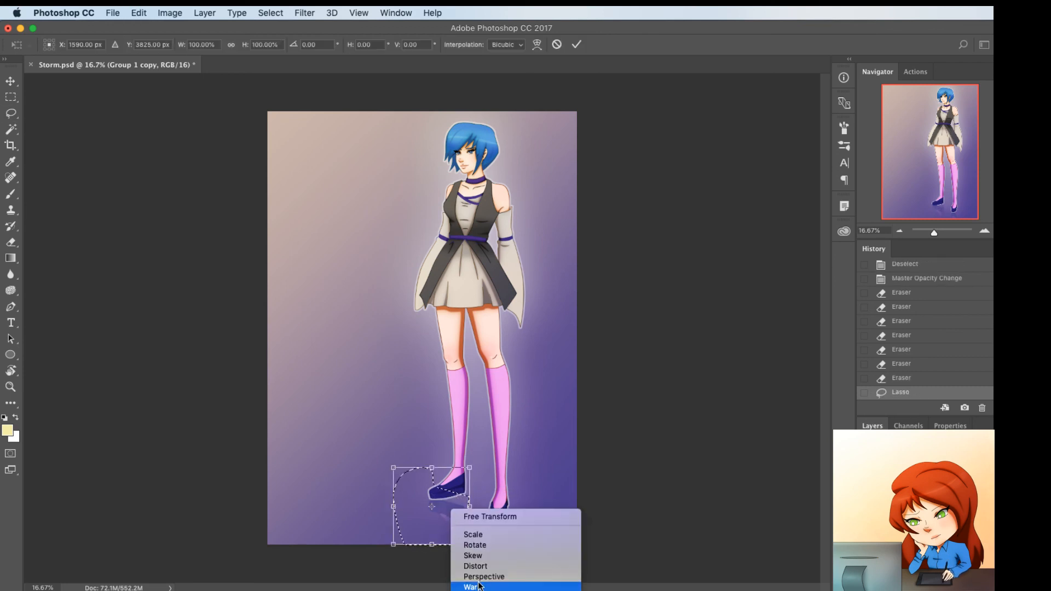
left_click(478, 586)
left_click_drag(466, 517, 458, 503)
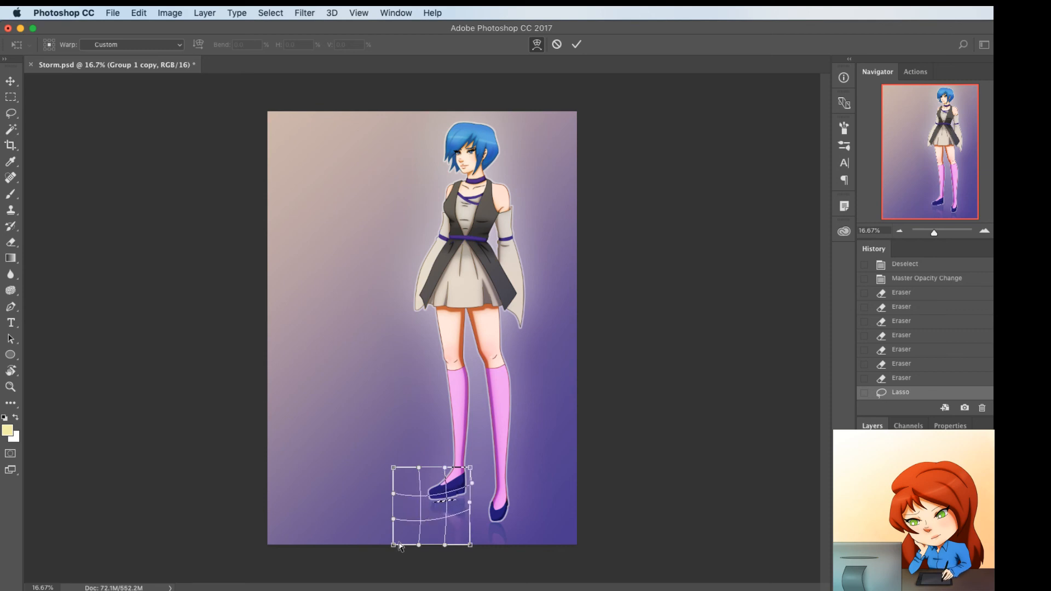
key("Return")
key("ctrl+d")
key("ctrl+z")
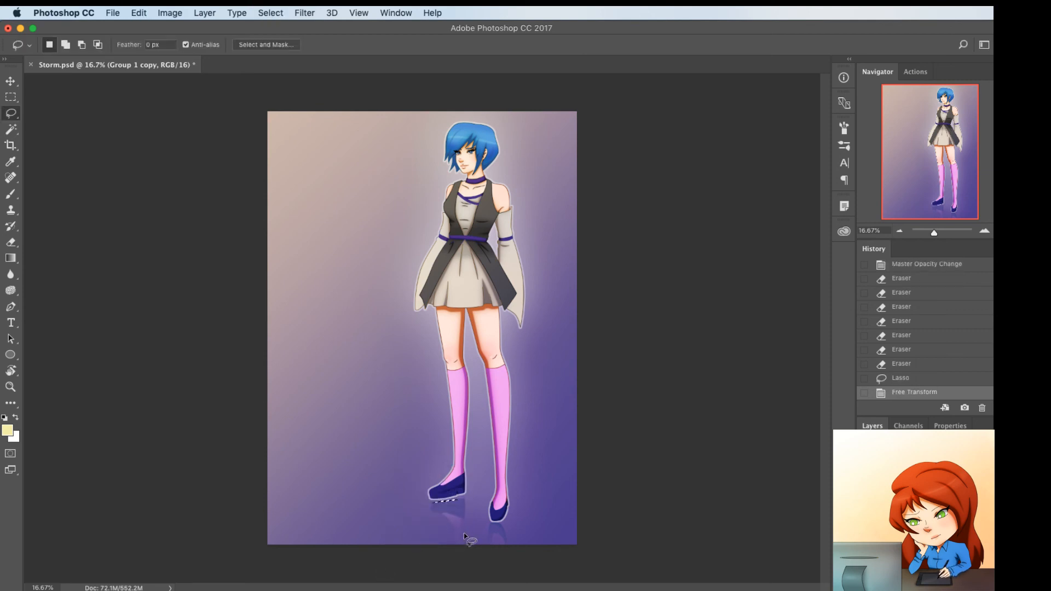
Warp the same reflection again to pull its heel side up against the higher shoe, and clear the selection
key("ctrl+t")
right_click(458, 515)
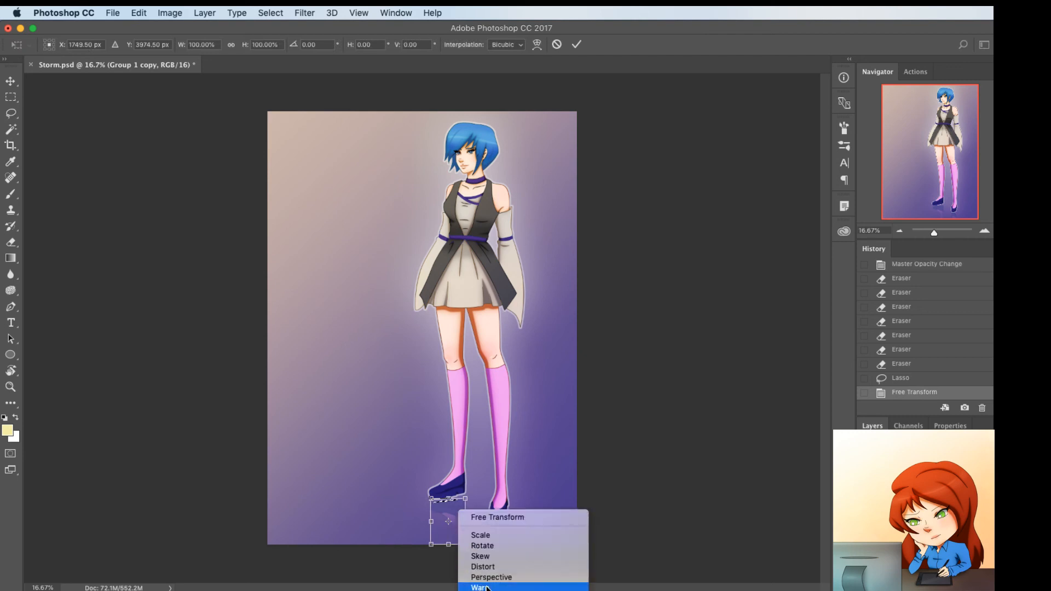
left_click(490, 585)
left_click_drag(466, 503, 465, 494)
key("Return")
key("ctrl+d")
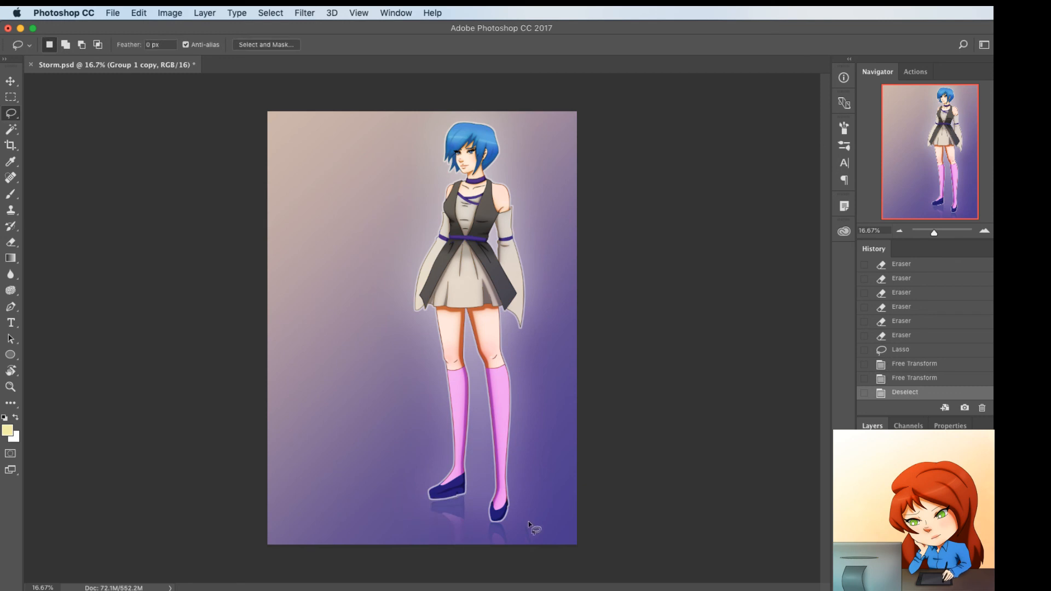
Save Storm.psd and review the figure's legs and floor reflection up close
key("ctrl+s")
key("super+equal")
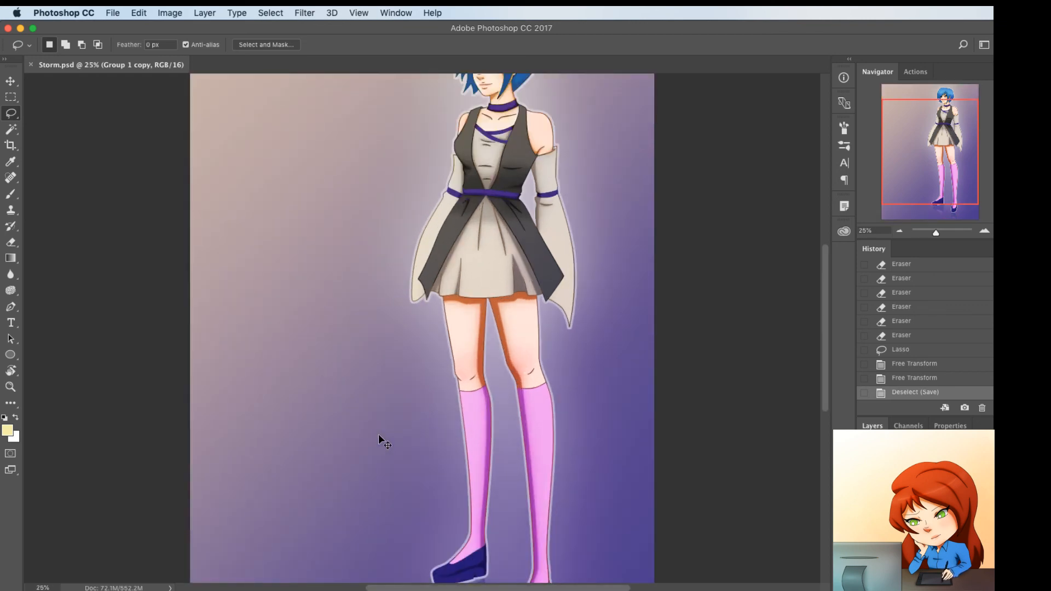
scroll(489, 415, "up", 4)
scroll(489, 413, "down", 5)
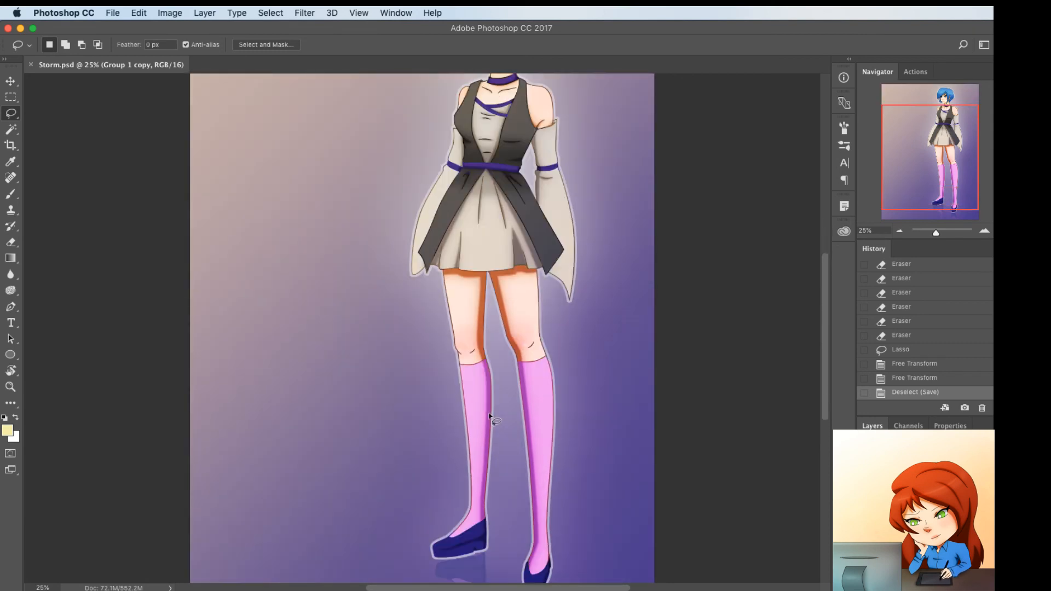
key("super+minus")
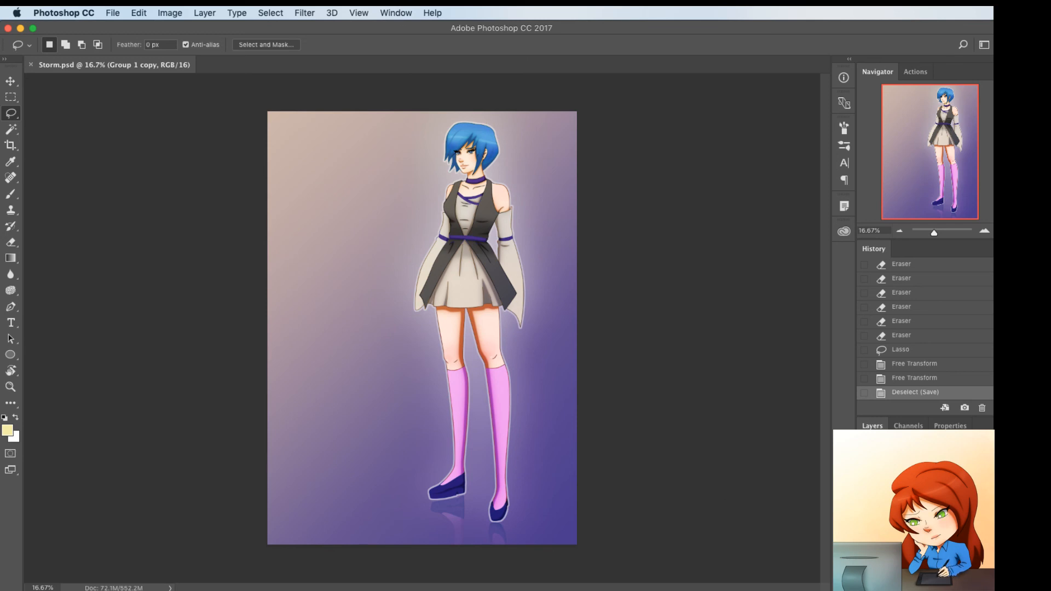
Switch to Safari
key("super+Tab")
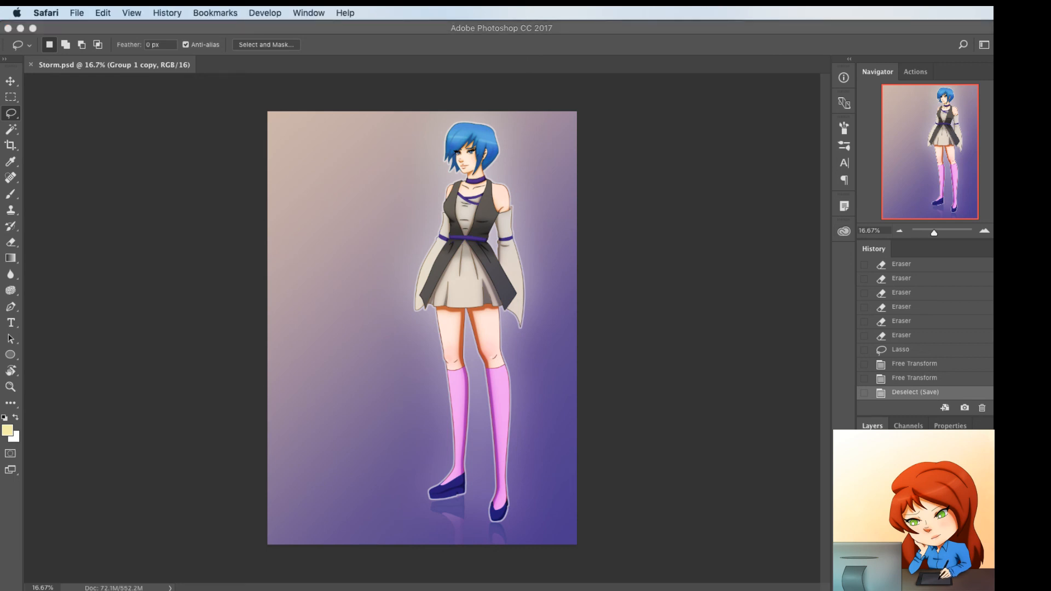